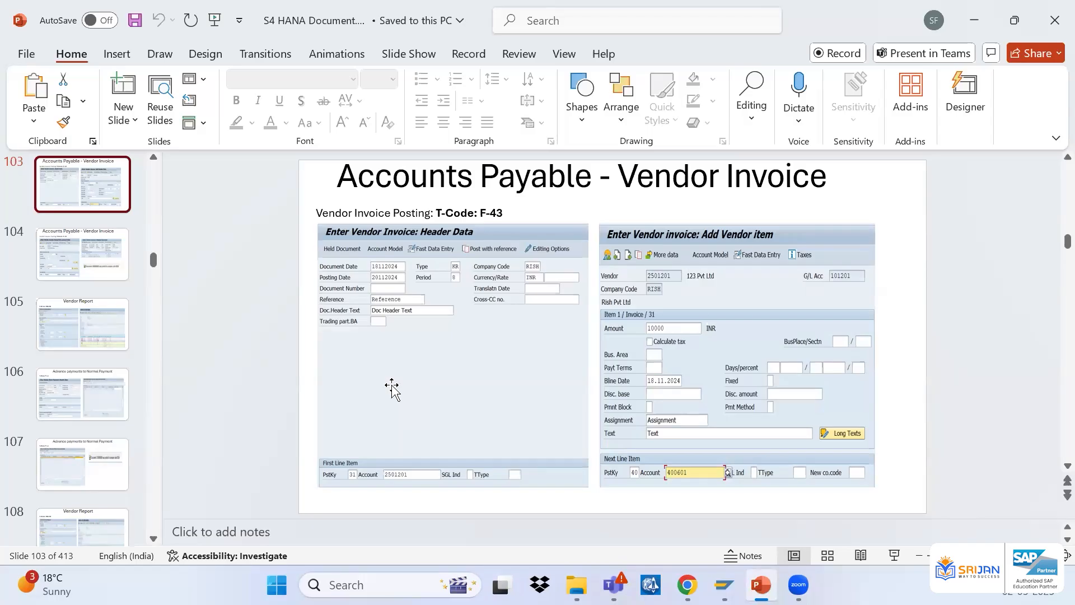
Browse the vendor invoice, vendor report and vendor credit memo slides in the presentation
scroll(392, 386, "down", 2)
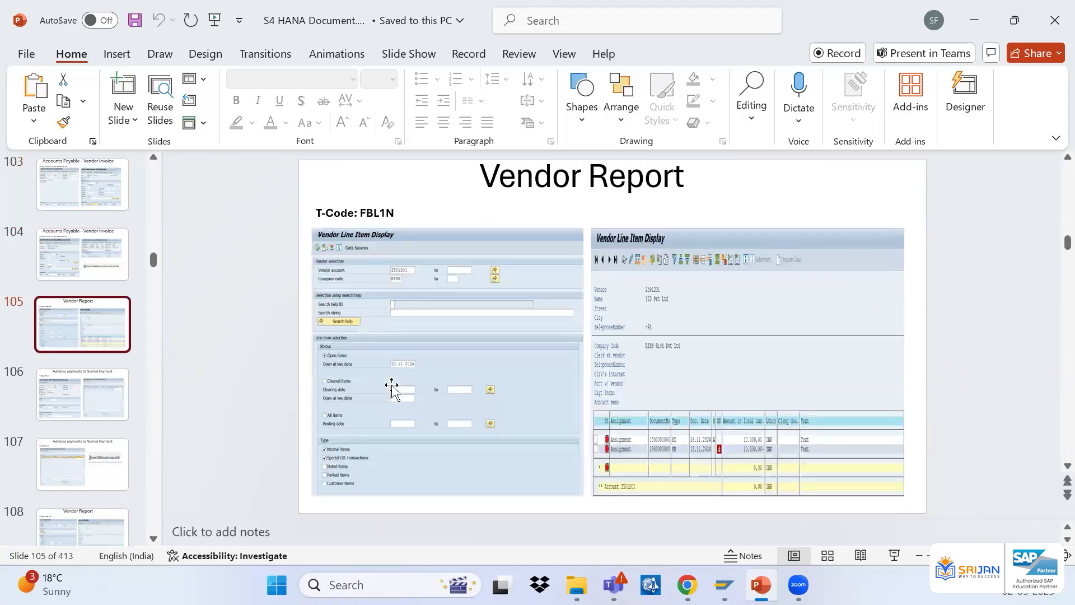
scroll(392, 387, "down", 1)
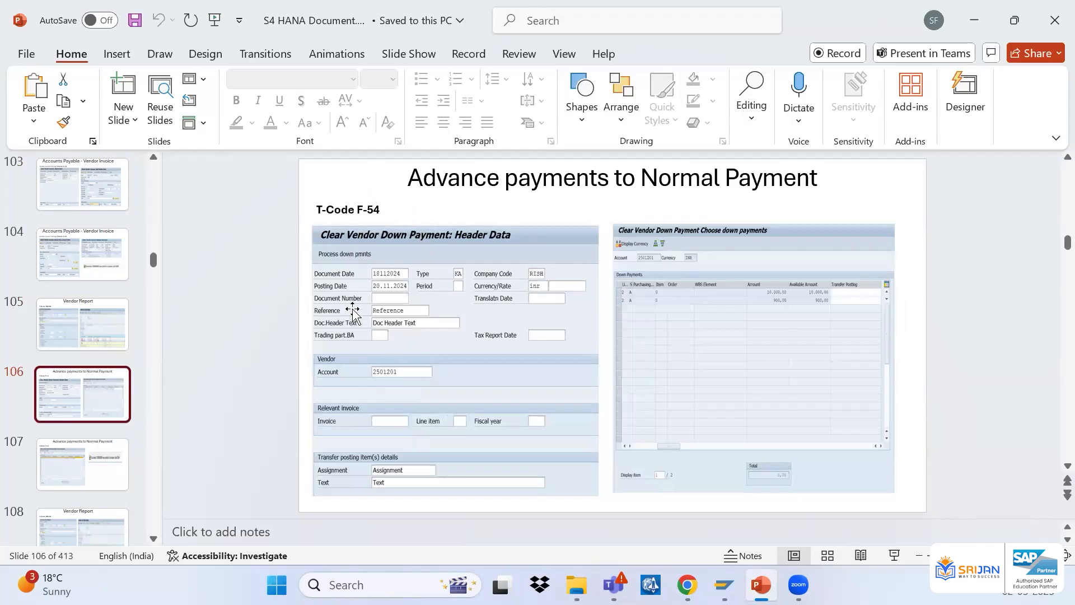
left_click(105, 449)
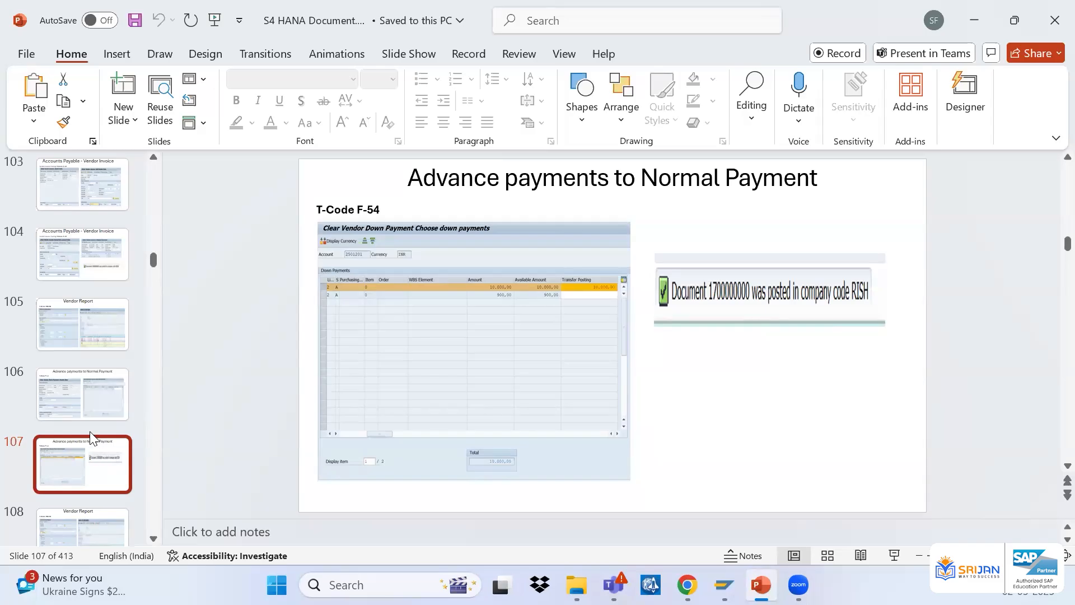
scroll(90, 431, "down", 1)
right_click(86, 430)
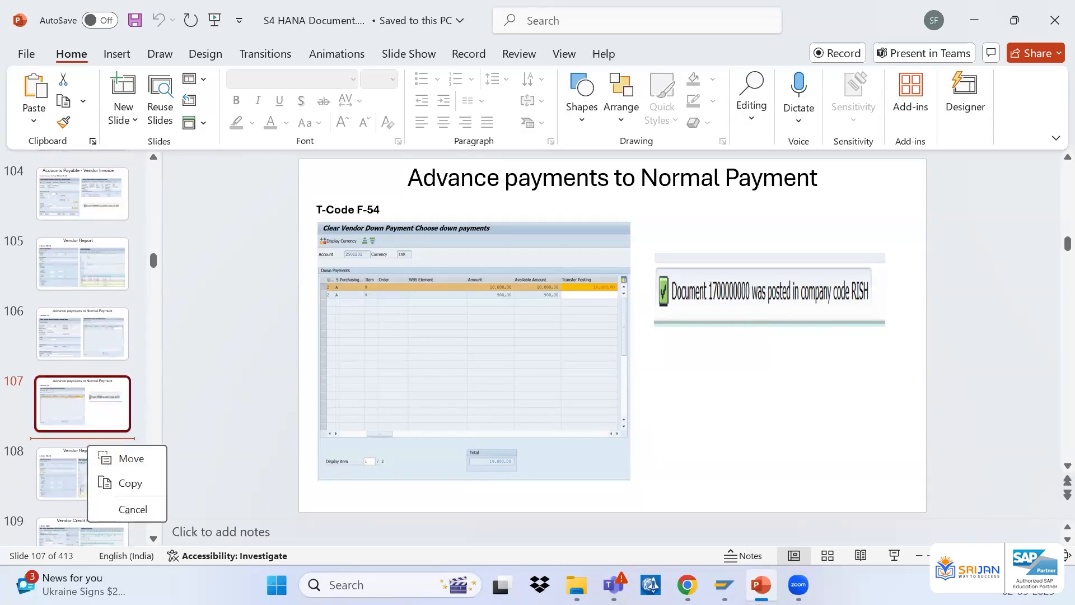
key("alt+Tab")
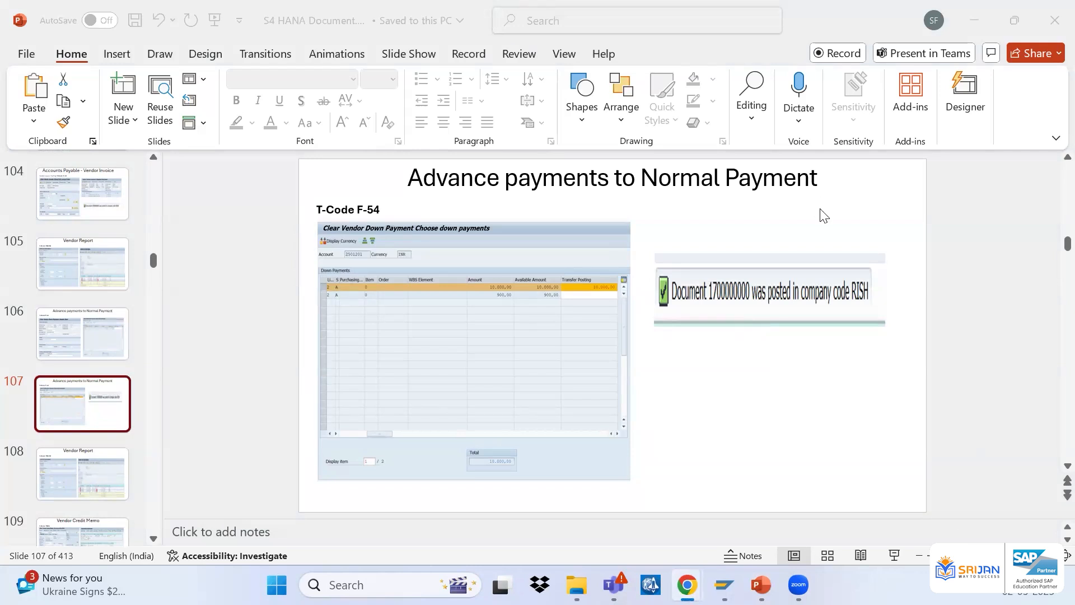
left_click(852, 190)
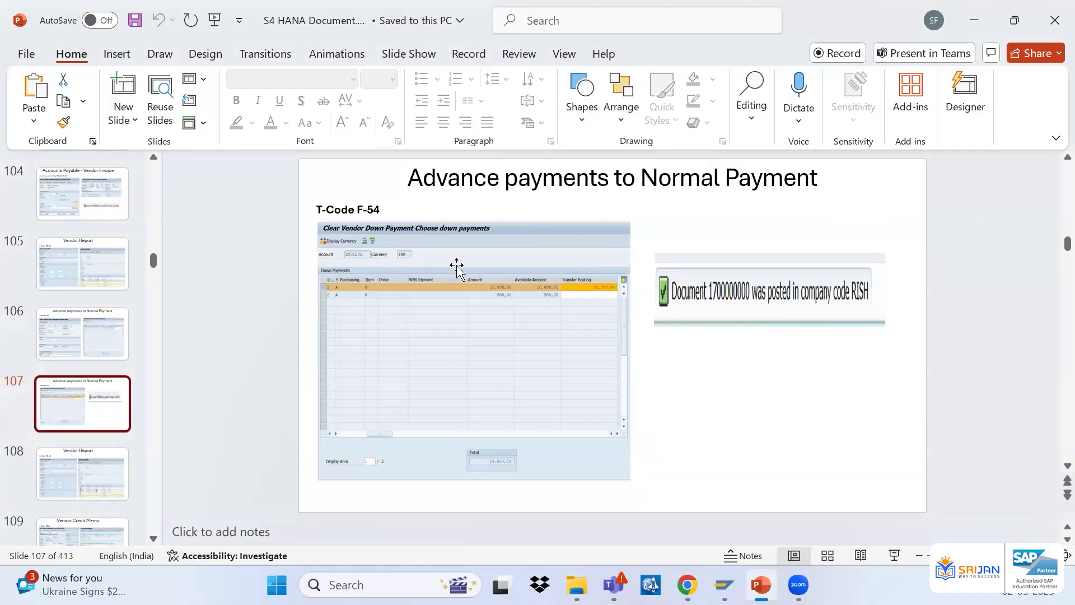
scroll(456, 266, "down", 1)
left_click(93, 538)
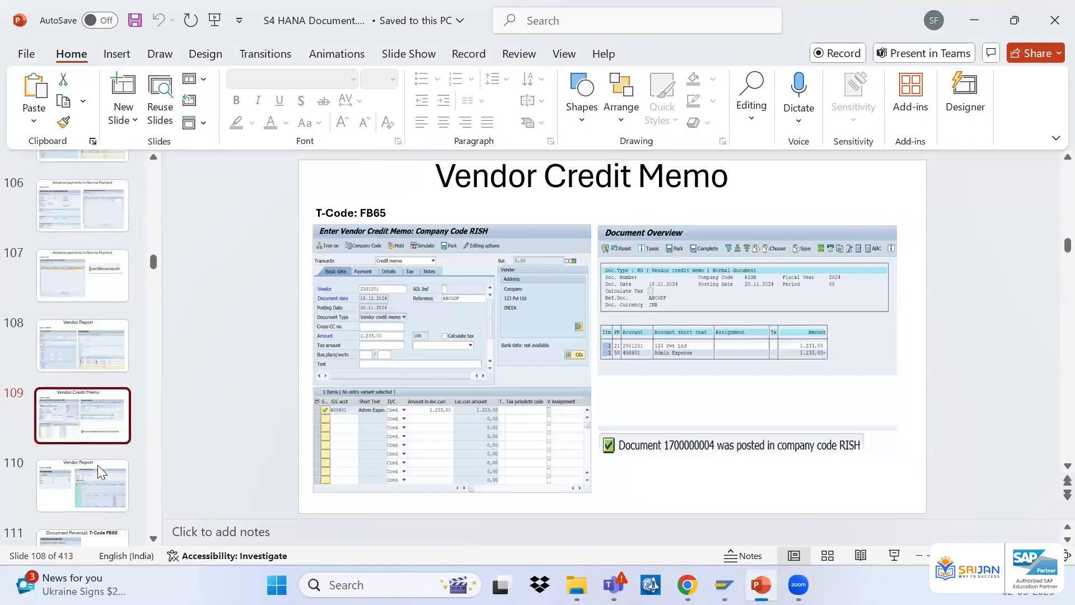
left_click(81, 408)
left_click(92, 455)
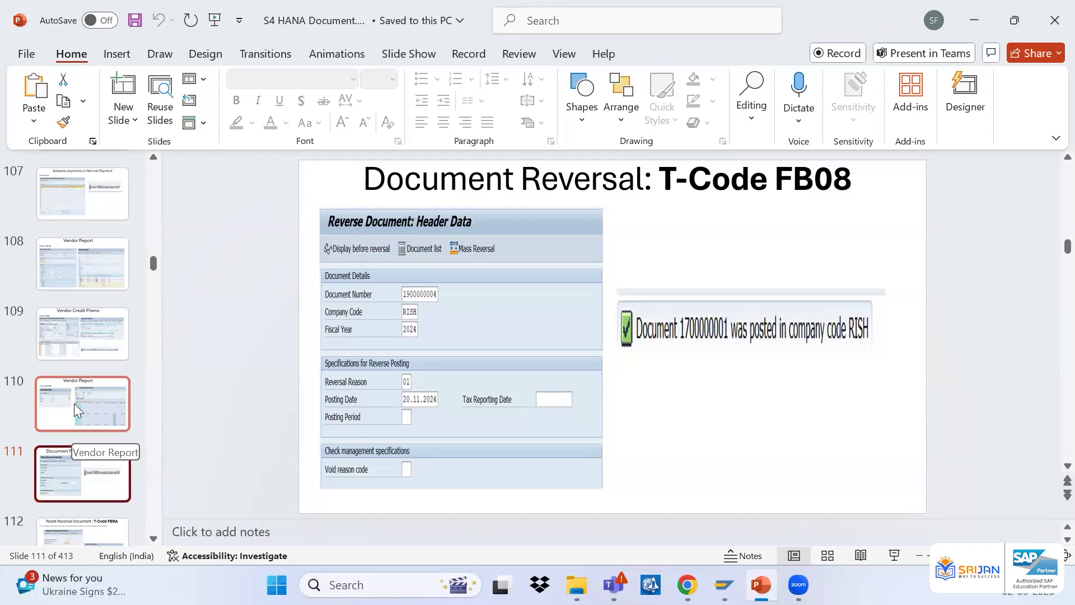
left_click(82, 335)
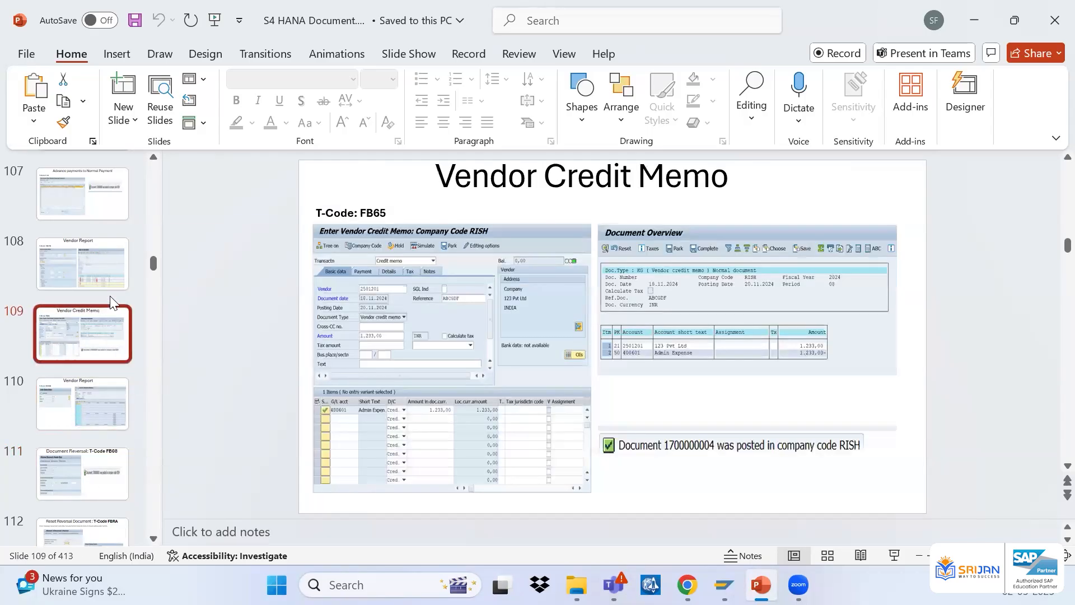
left_click(113, 259)
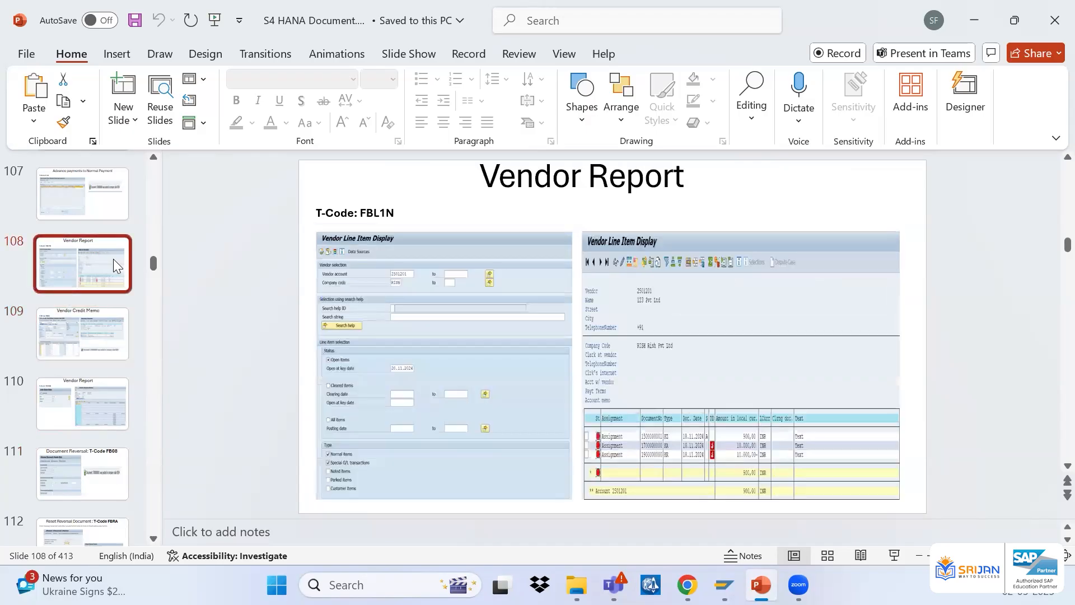
left_click(80, 336)
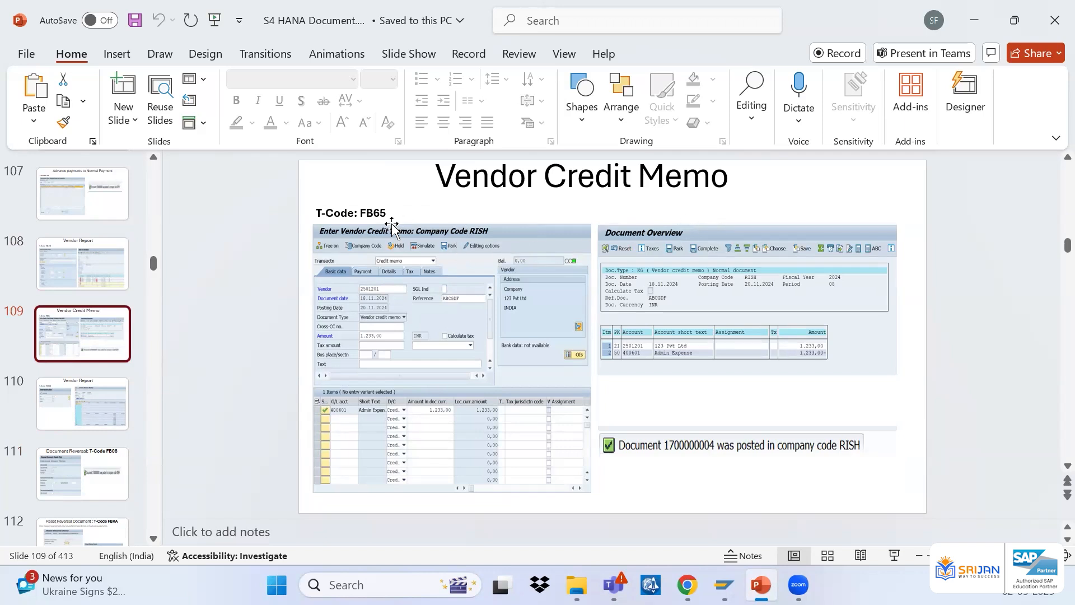
Switch to SAP and run transaction FB60
key("super+plus")
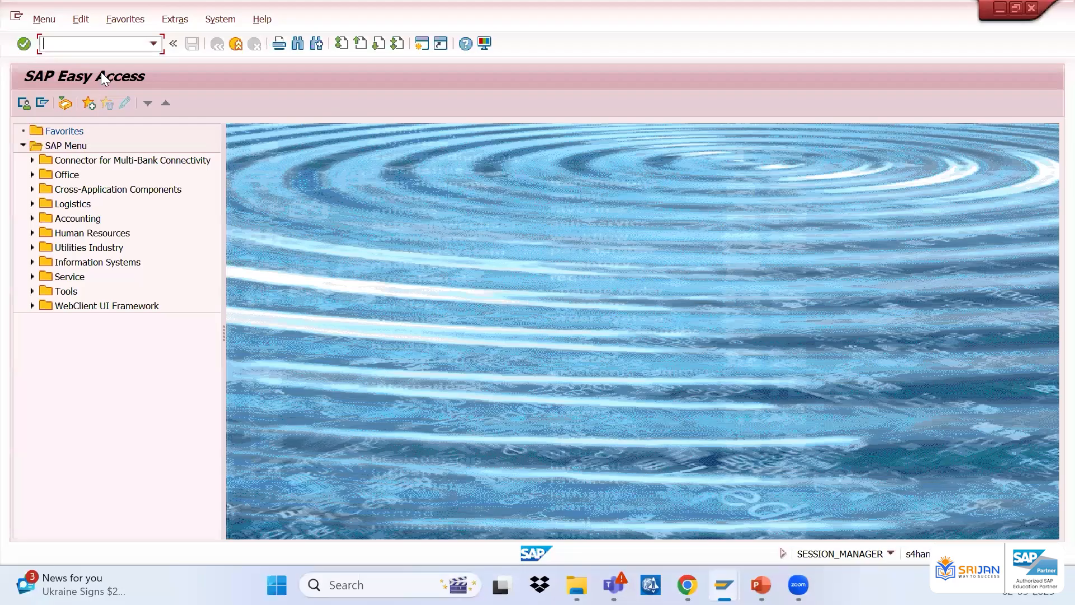
type("fb60")
key("Return")
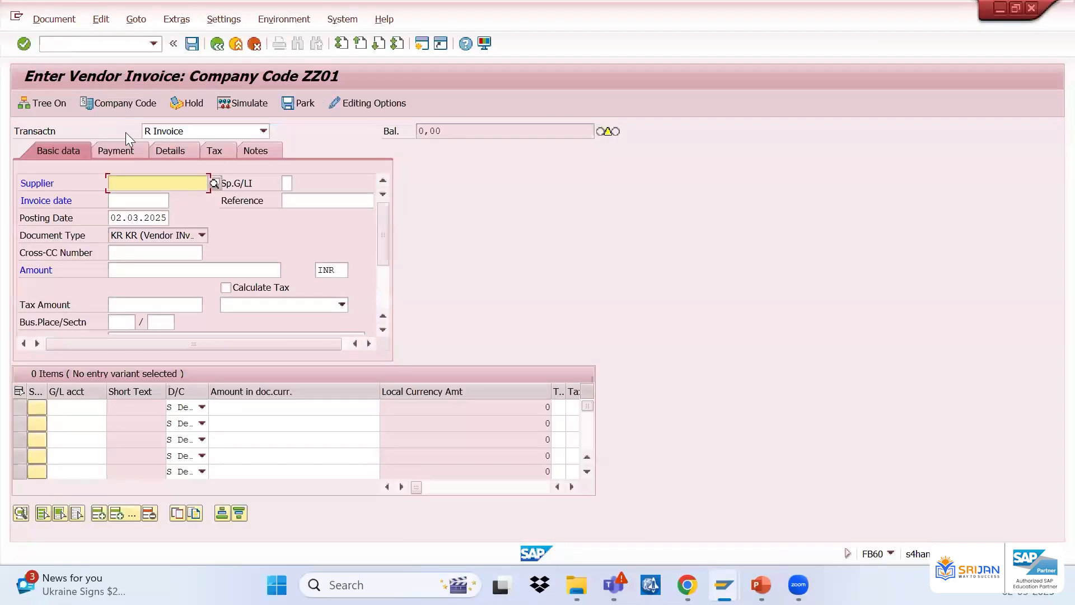
left_click(186, 134)
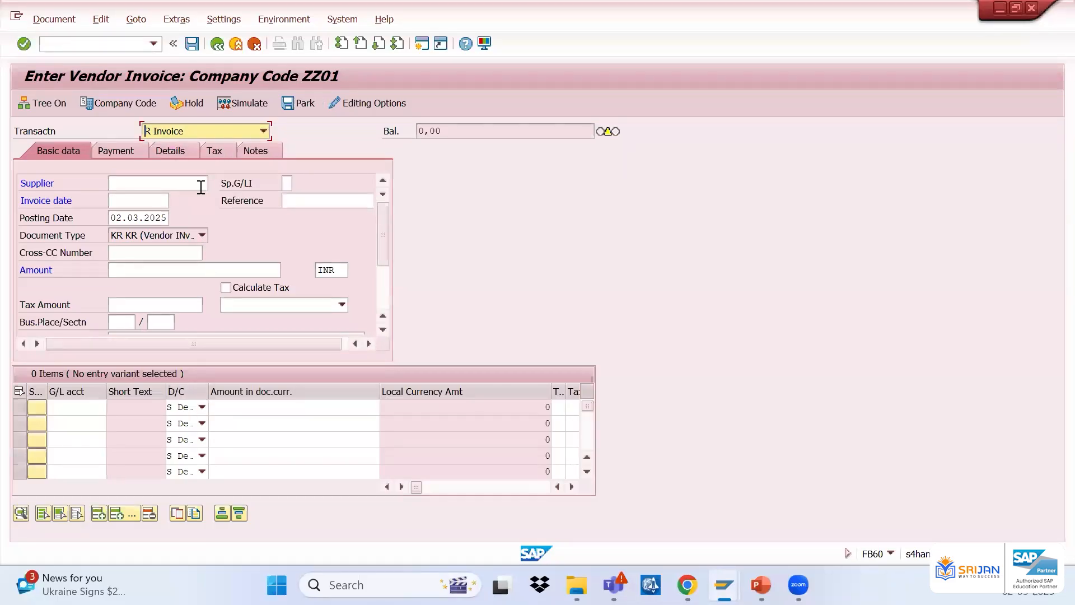
left_click(209, 130)
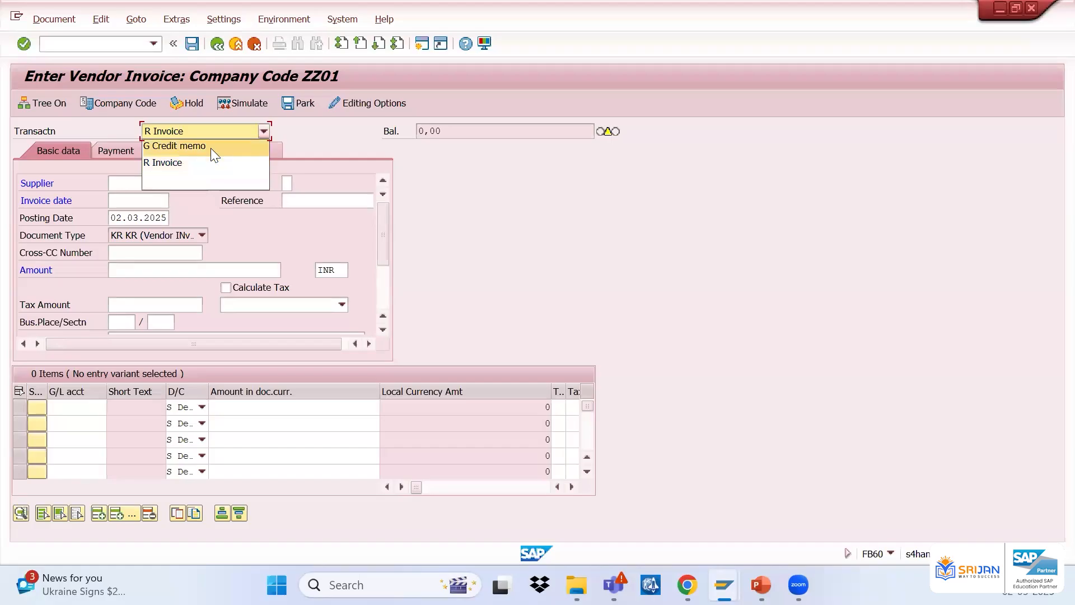
left_click(210, 147)
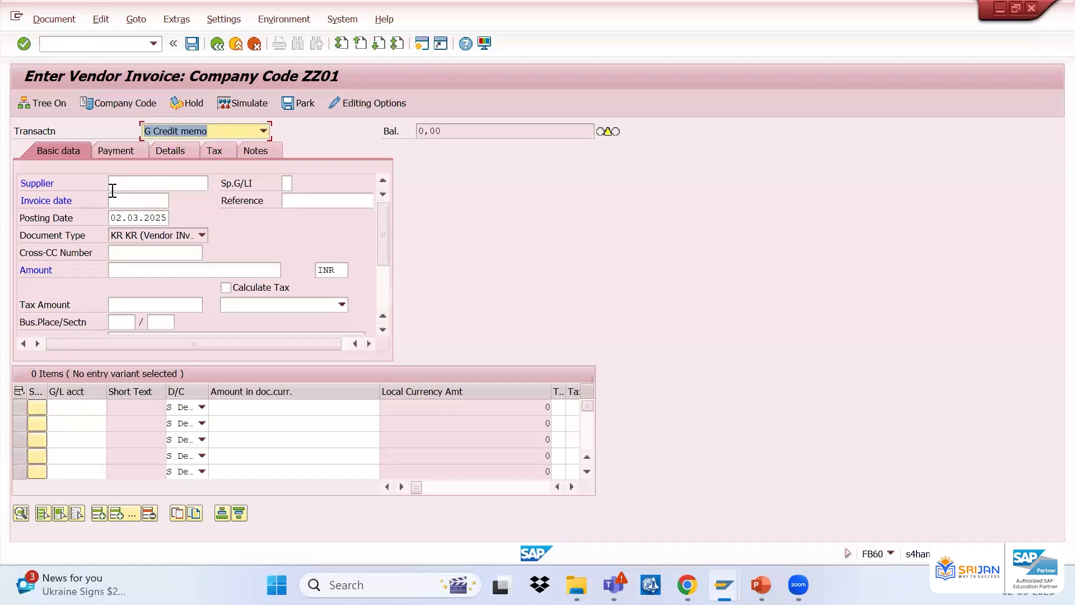
left_click(199, 405)
left_click(192, 423)
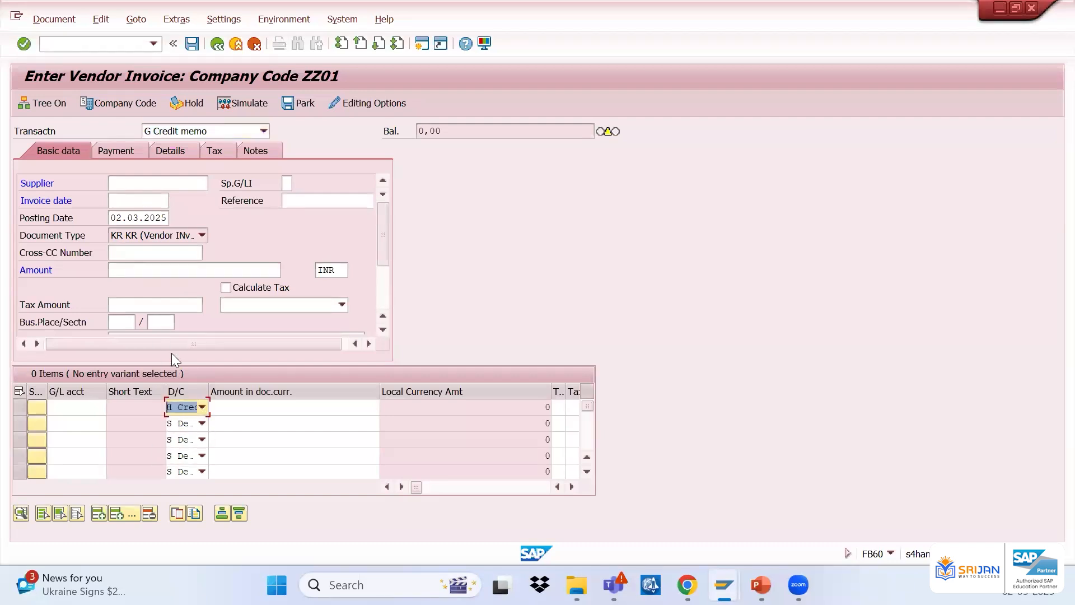
Switch to transaction FB65 to enter a vendor credit memo
left_click(137, 44)
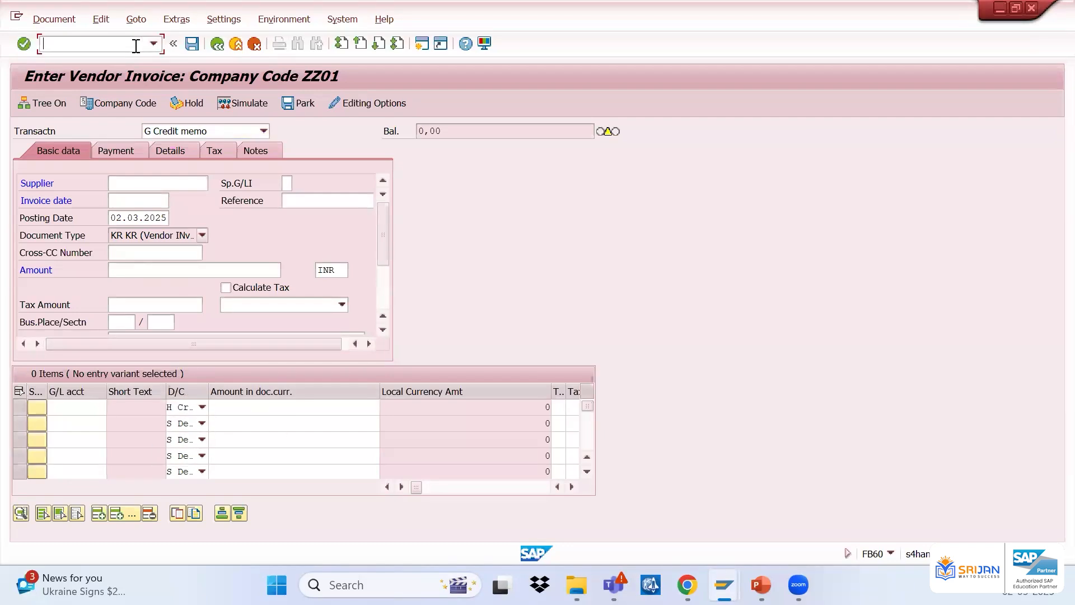
type("/nfb65")
key("Return")
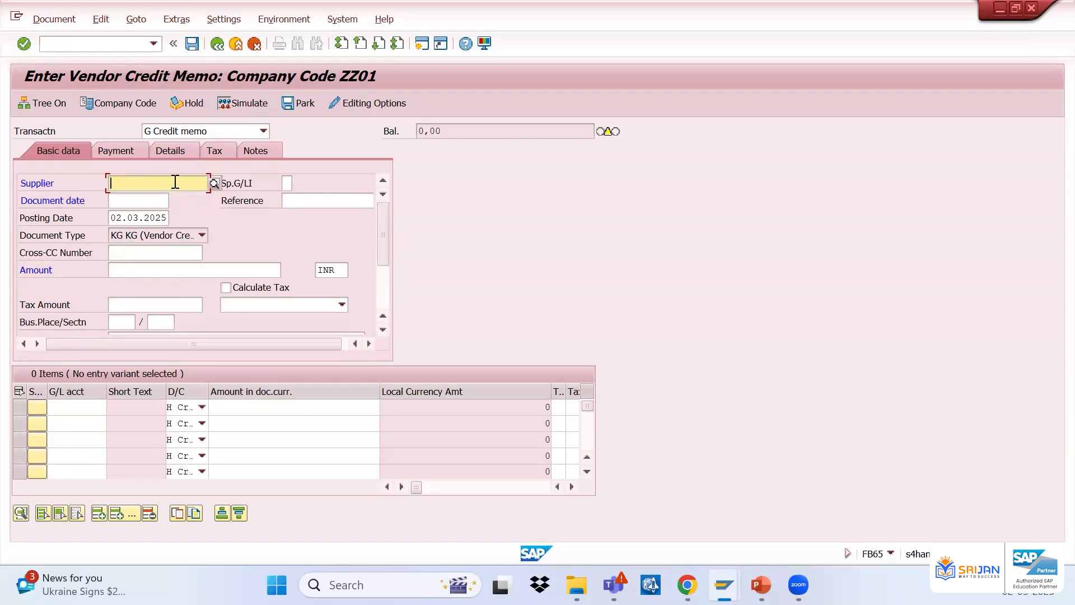
Select supplier ALPHA PVT LTD from the supplier search help
left_click(213, 184)
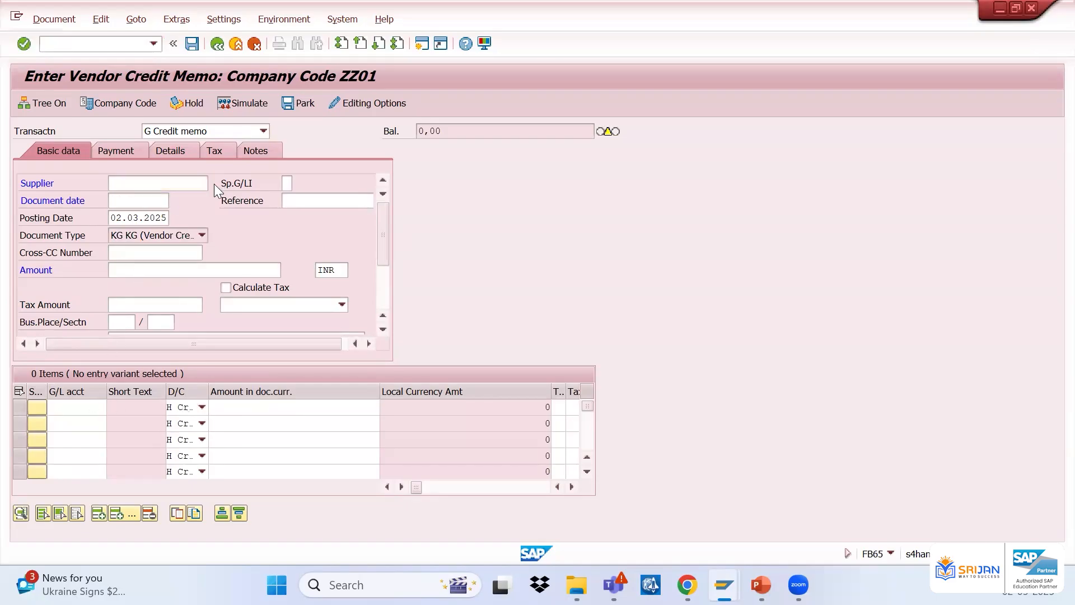
key("Return")
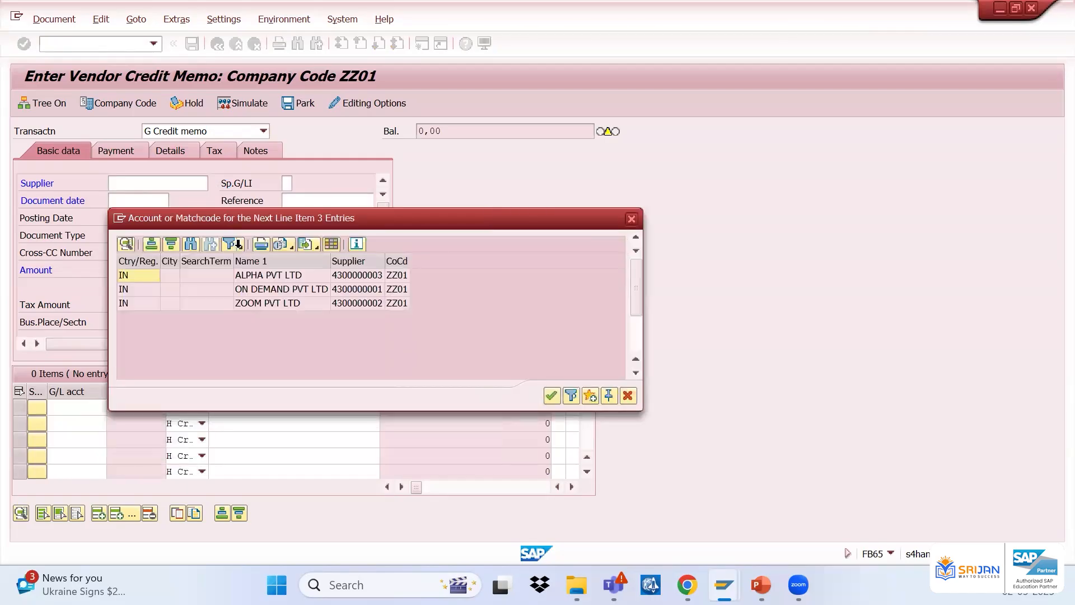
double_click(268, 276)
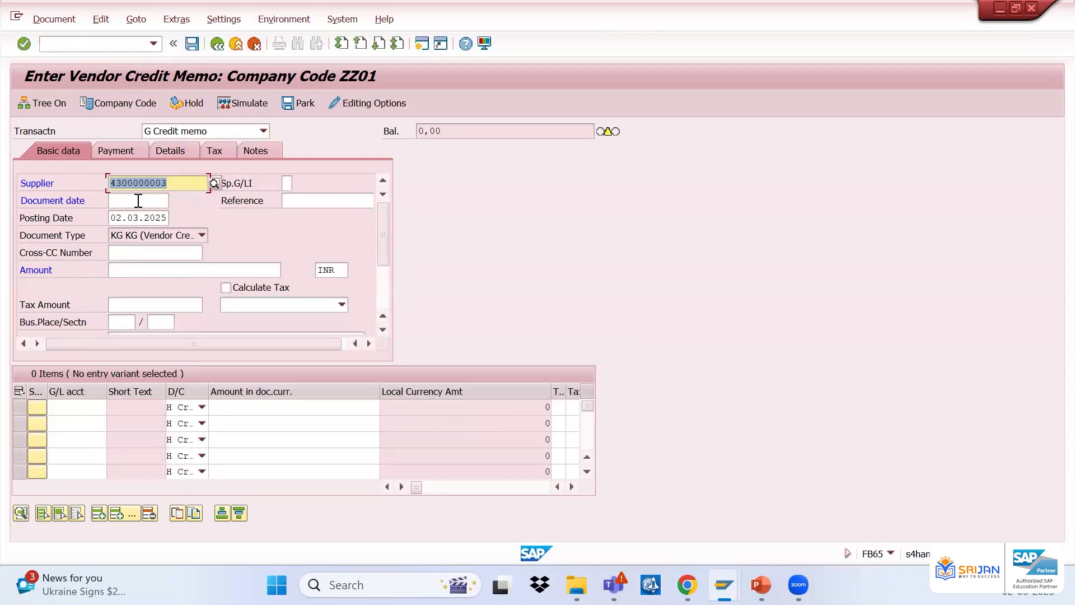
Enter document date 01032025, reference AHAAH and amount 9876 in the credit memo header
left_click(138, 200)
type("01032025")
key("Tab")
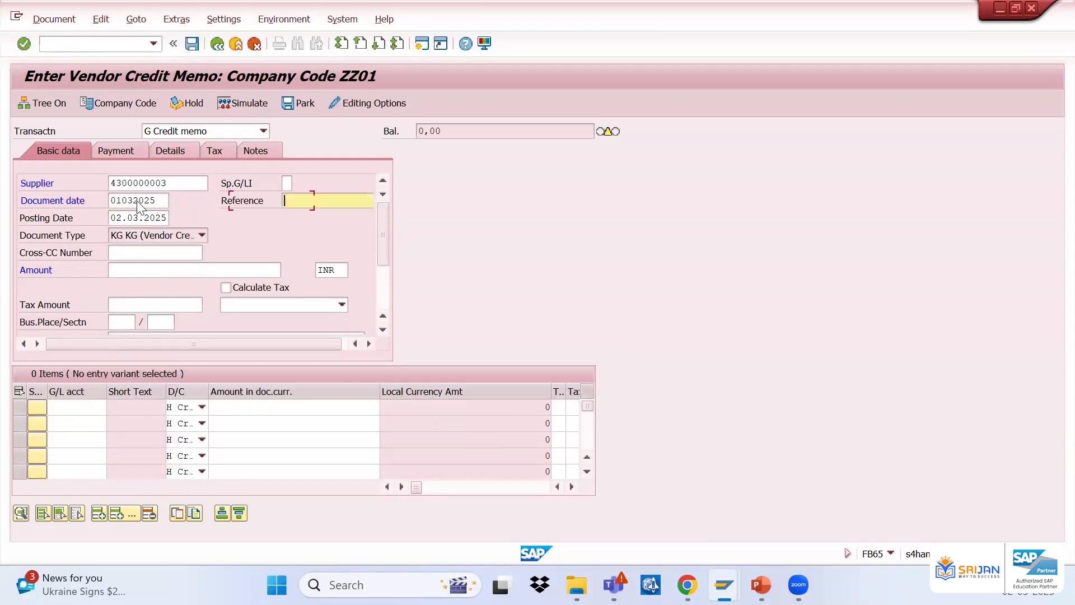
type("AHAAH")
key("Tab")
key("Tab")
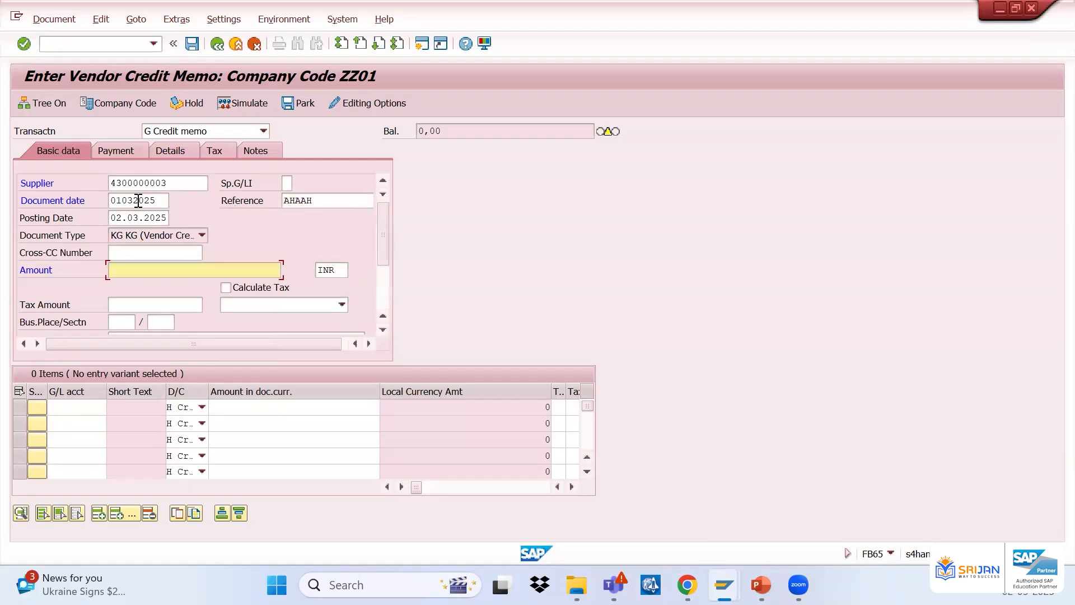
type("9876")
key("Tab")
key("Tab")
key("Tab")
key("Tab")
key("Tab")
key("Tab")
key("Tab")
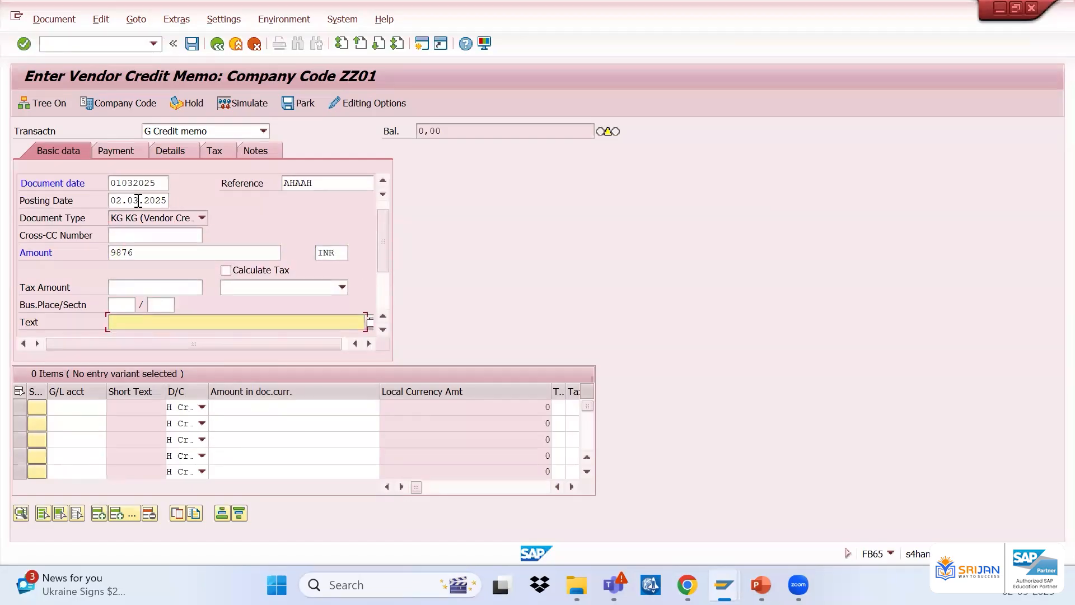
Enter G/L account 400601 on the first line item and confirm the entry
key("Tab")
key("Tab")
key("Tab")
key("Tab")
type("400601")
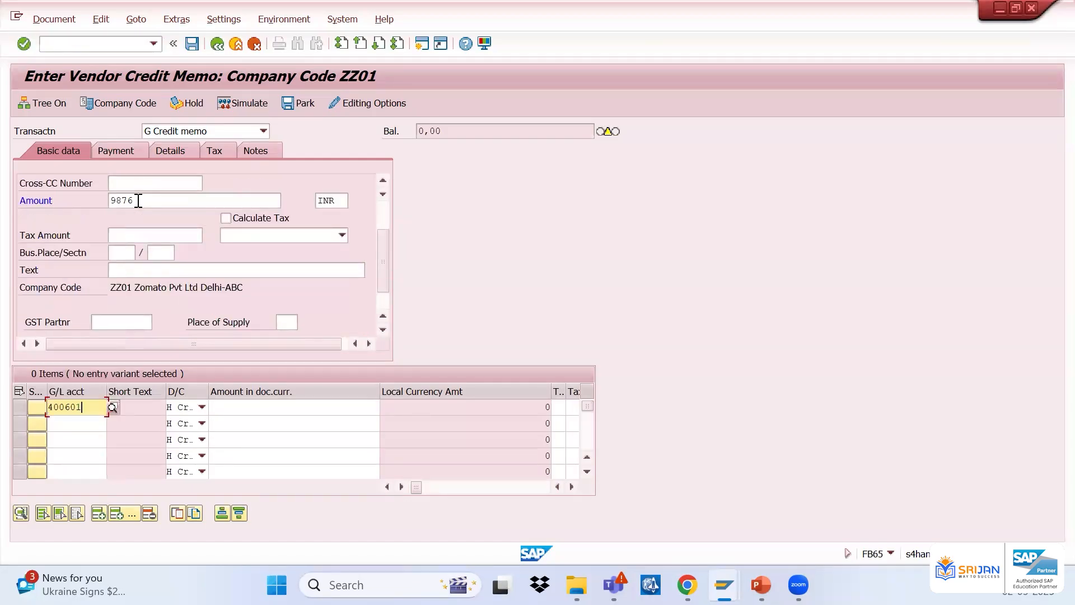
key("Tab")
key("Return")
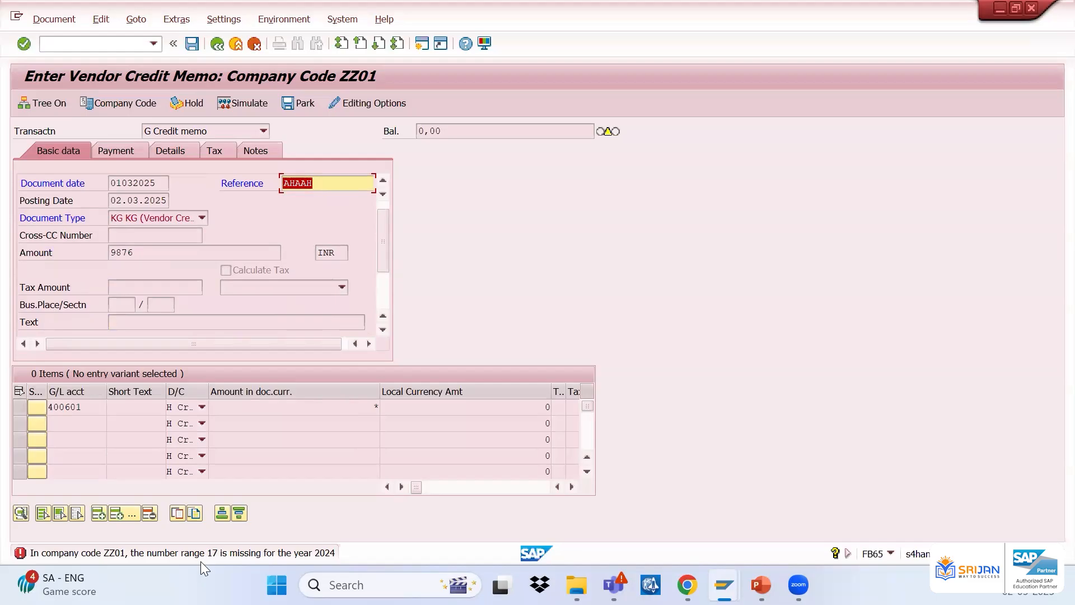
Open a new SAP session and run transaction OBA7 for document types
left_click(423, 44)
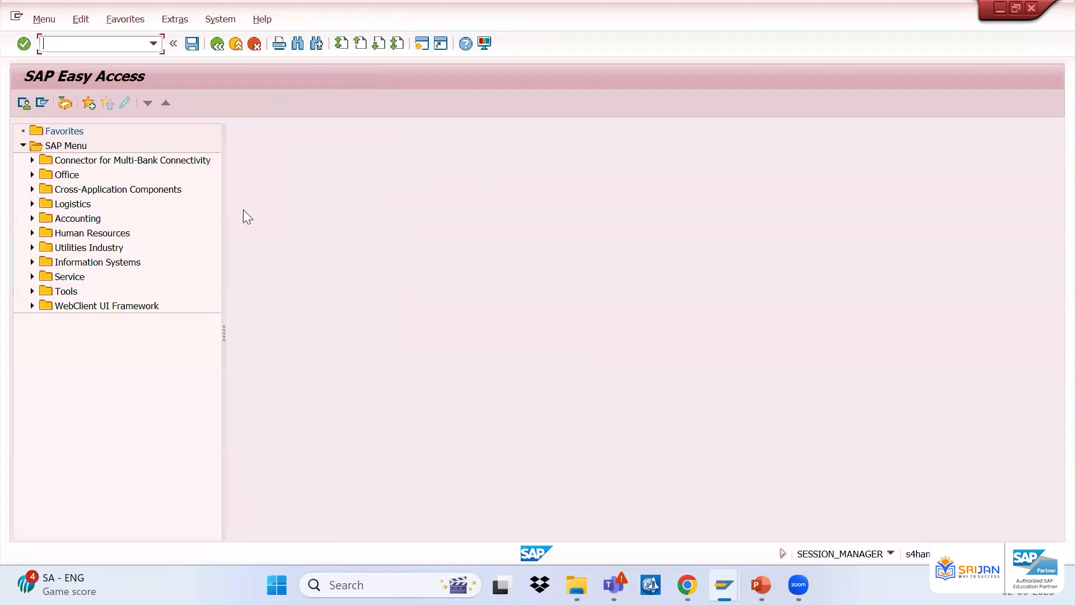
key("super+Down")
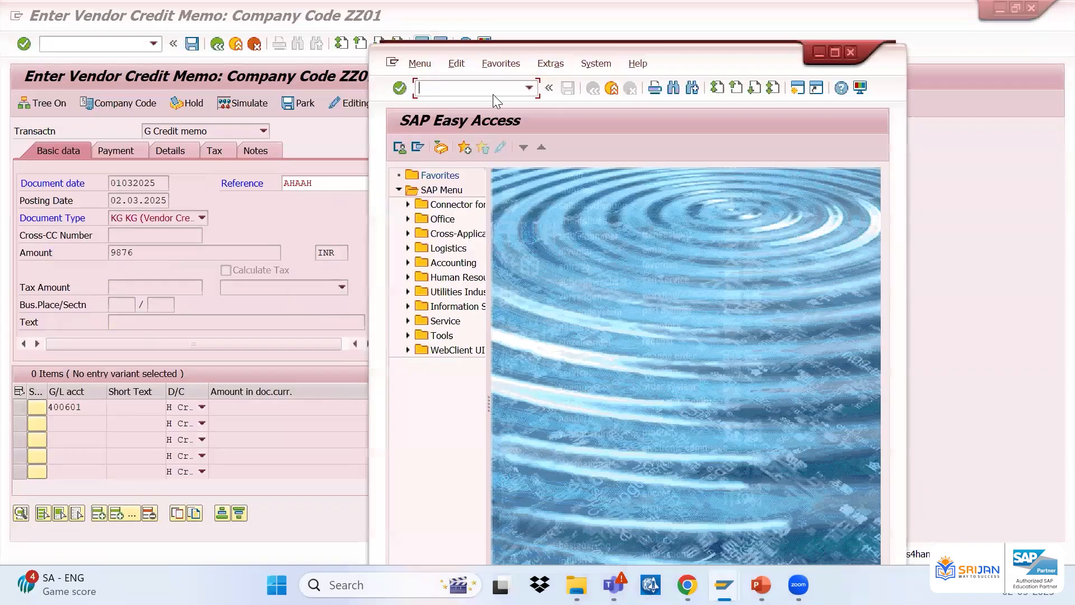
type("/noba7")
key("Return")
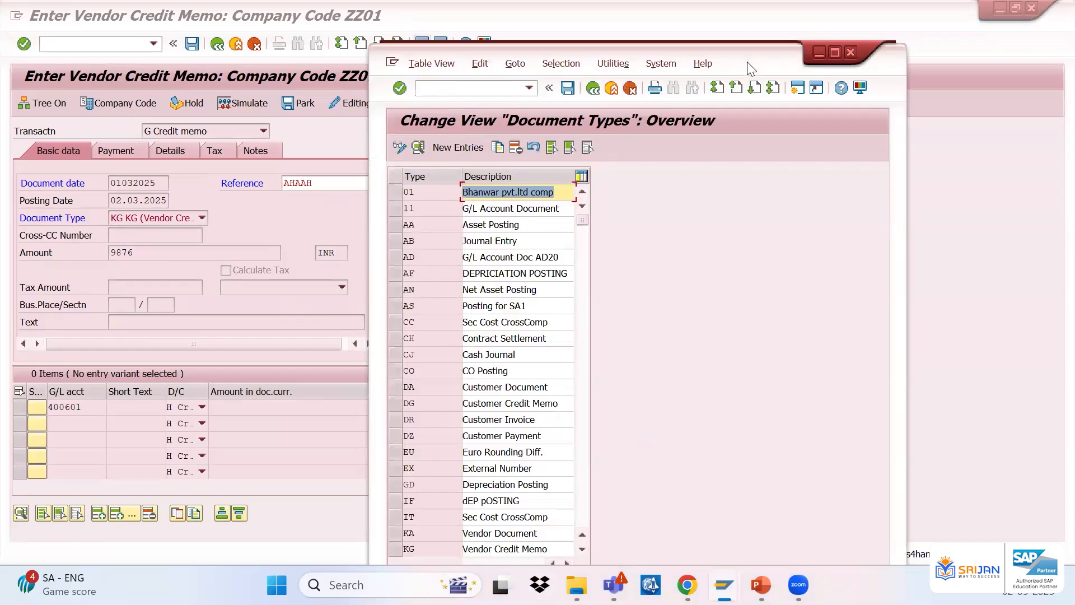
Open the details of document type KG, Vendor Credit Memo
left_click(608, 452)
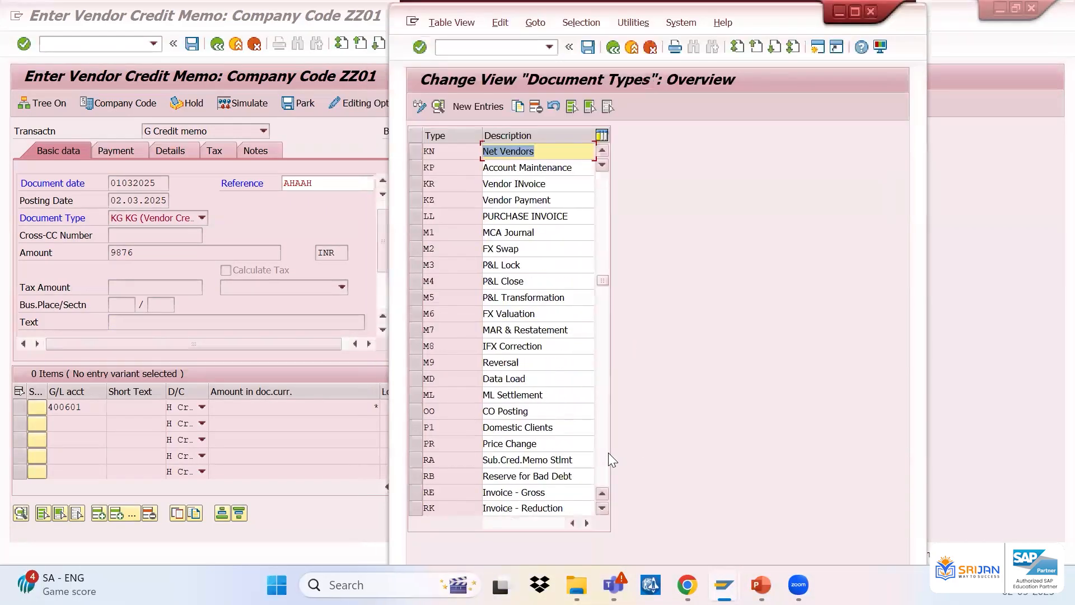
left_click(443, 186)
scroll(440, 174, "up", 1)
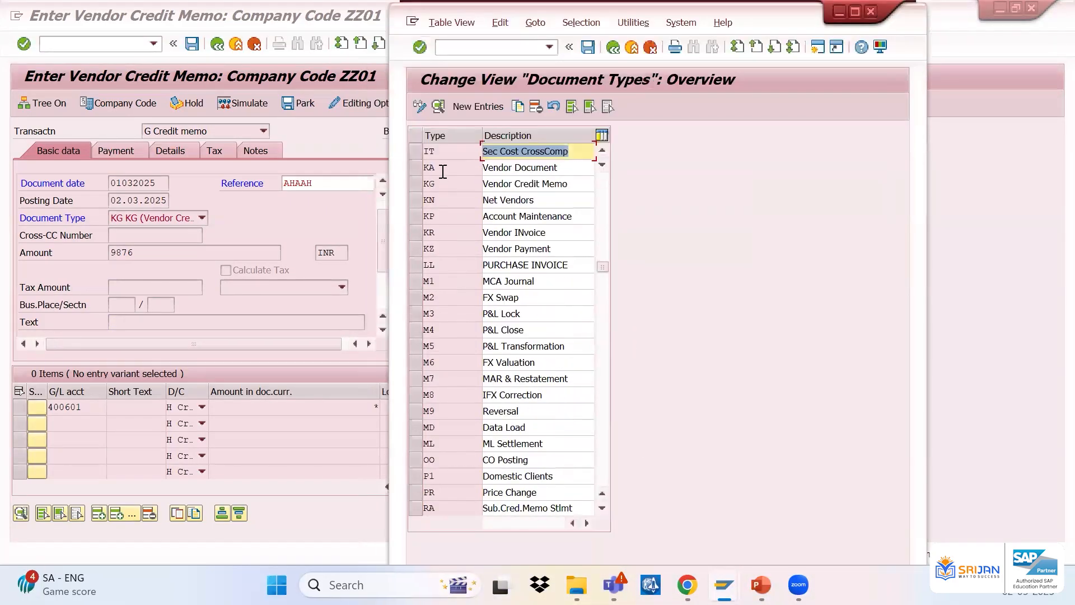
left_click_drag(508, 176, 468, 168)
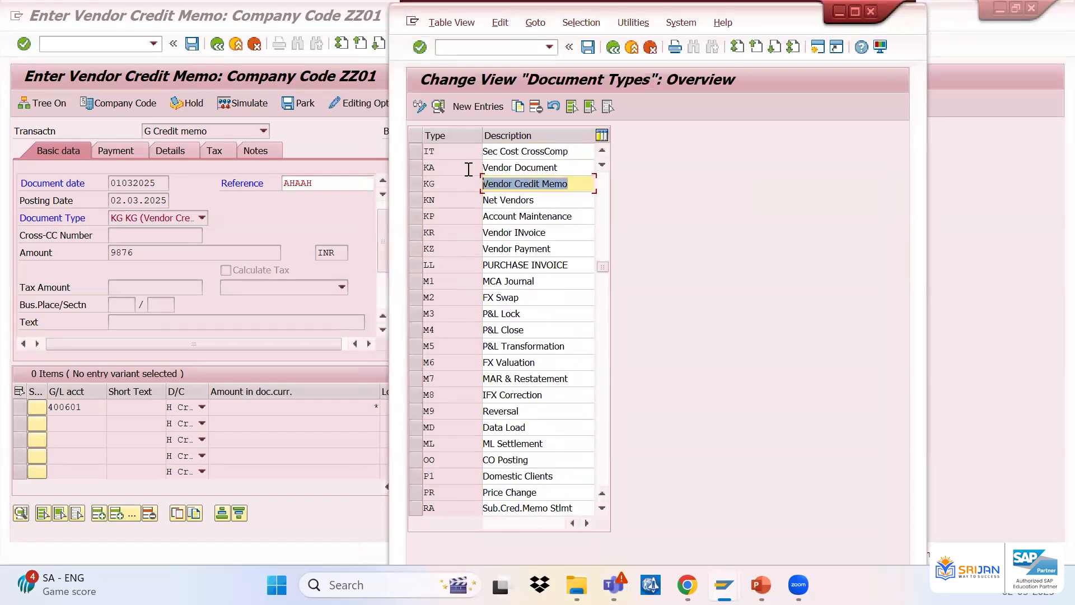
double_click(458, 180)
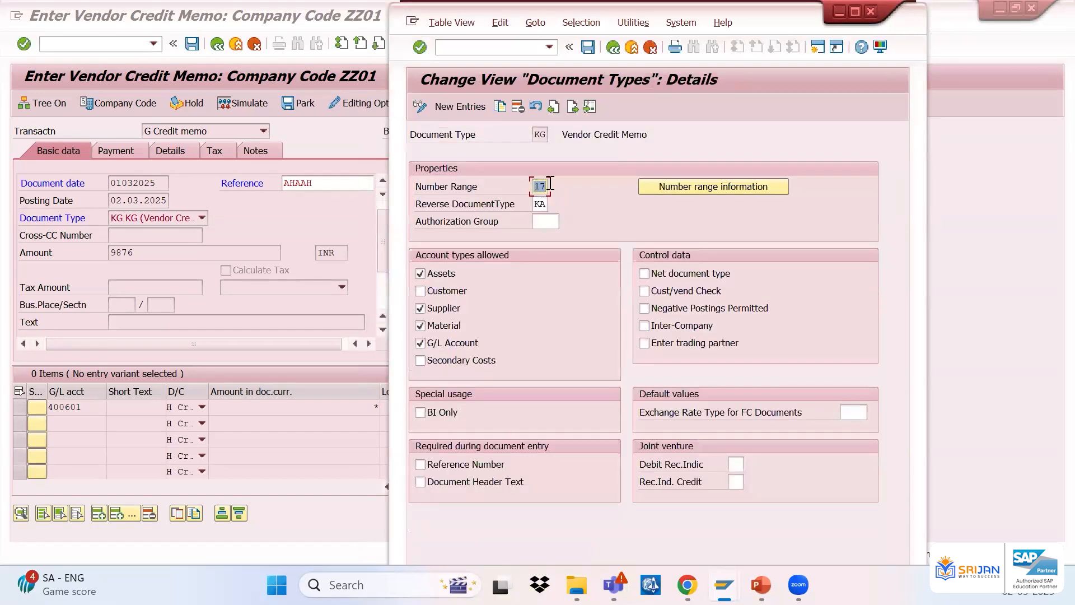
Open the number range intervals for accounting documents in company code ZZ01 from the KG document type details
left_click(706, 188)
left_click(539, 157)
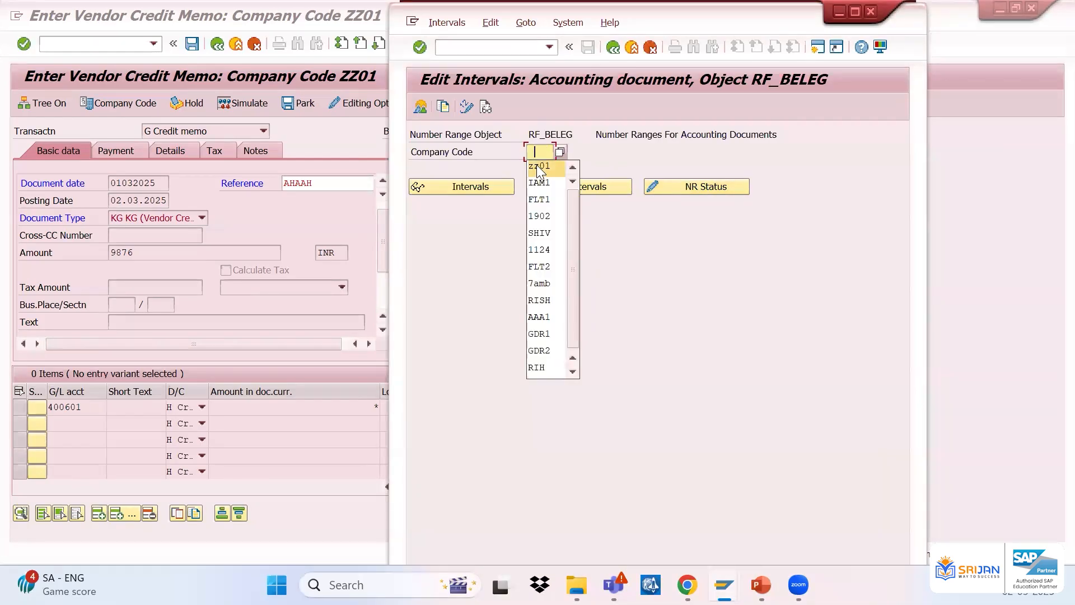
left_click(536, 165)
left_click(553, 182)
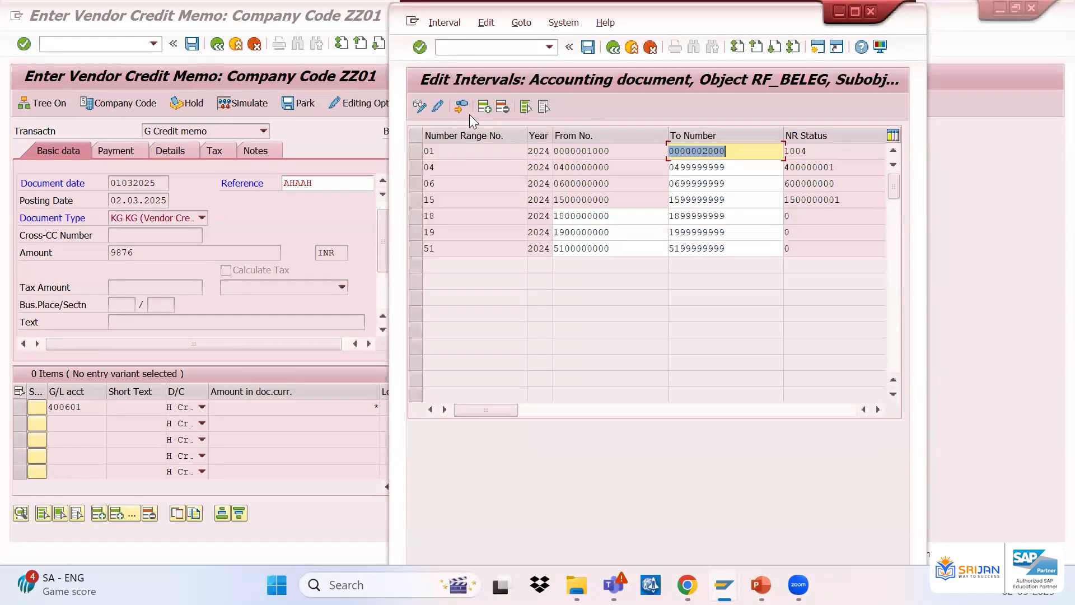
left_click(483, 108)
type("1")
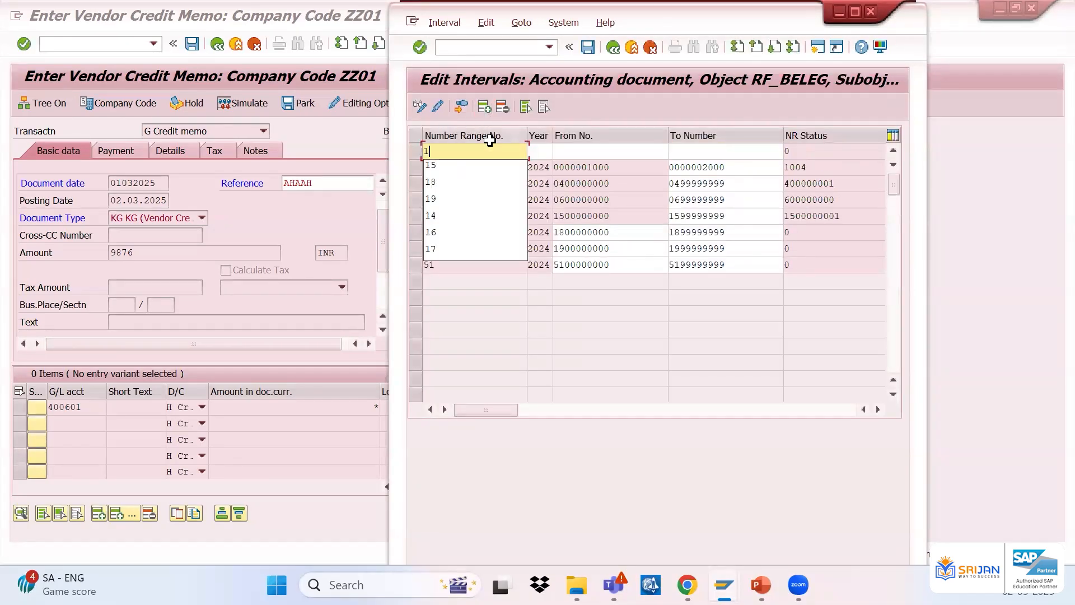
type("7")
key("Tab")
type("2024")
key("Tab")
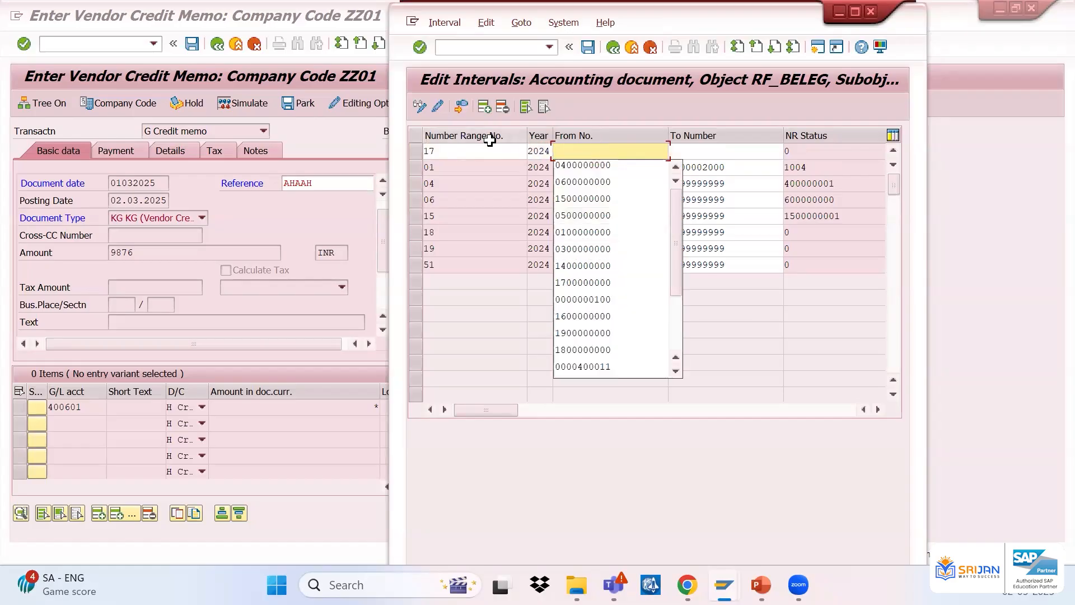
type("1700000000")
key("Tab")
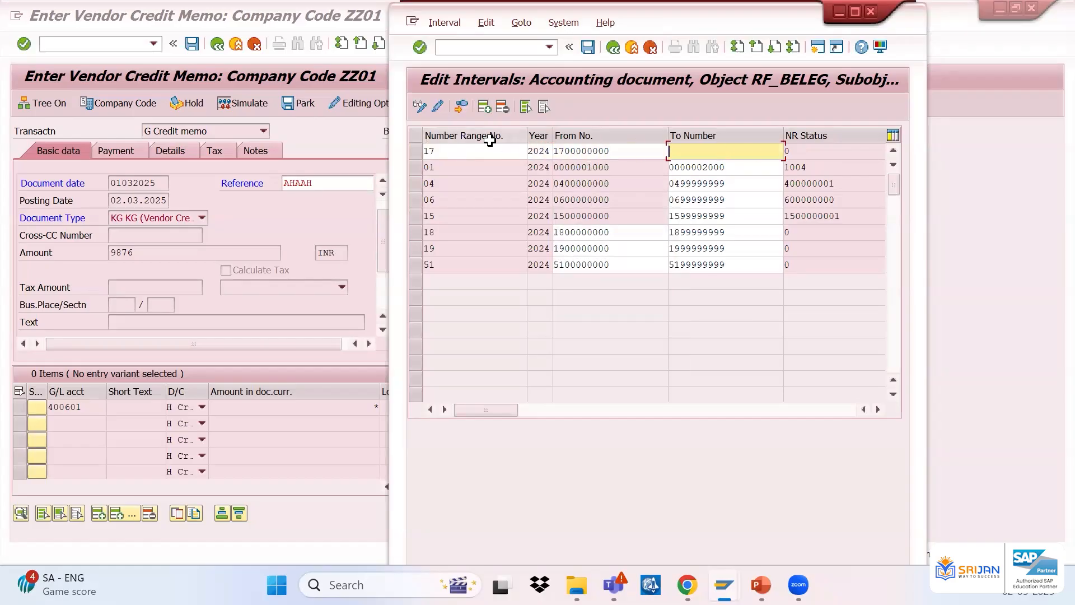
type("1799999999")
key("Return")
key("ctrl+s")
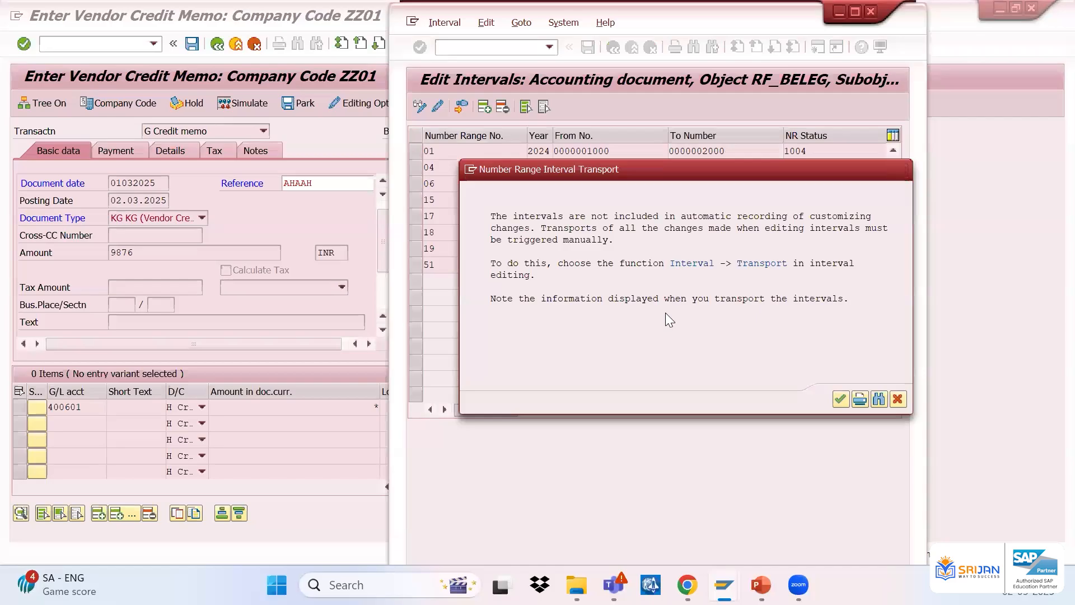
key("Return")
Switch back to the vendor credit memo entry and confirm the header and line item
left_click(352, 183)
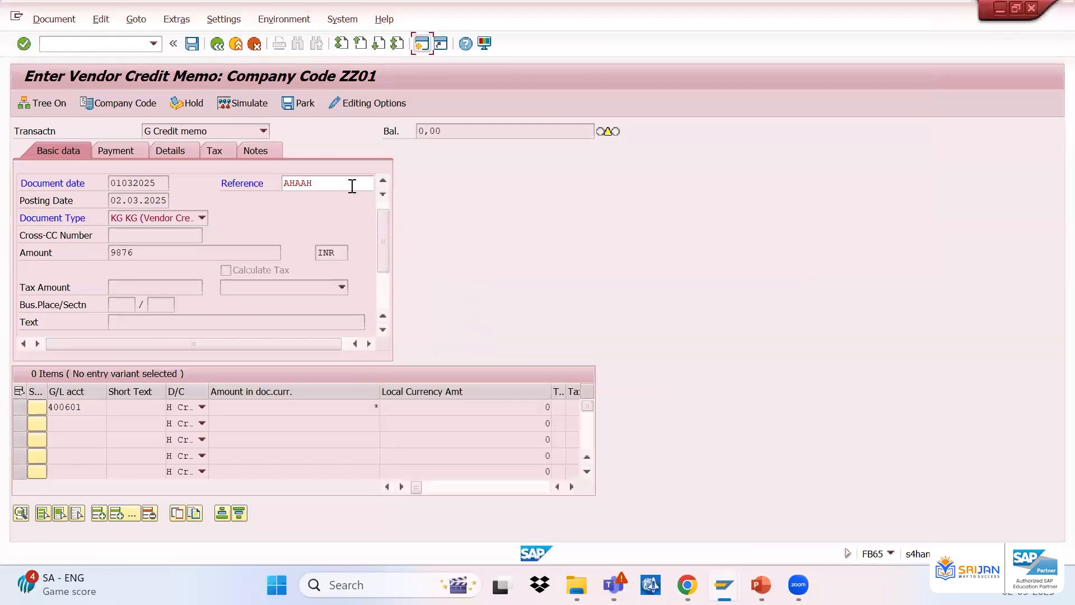
key("Return")
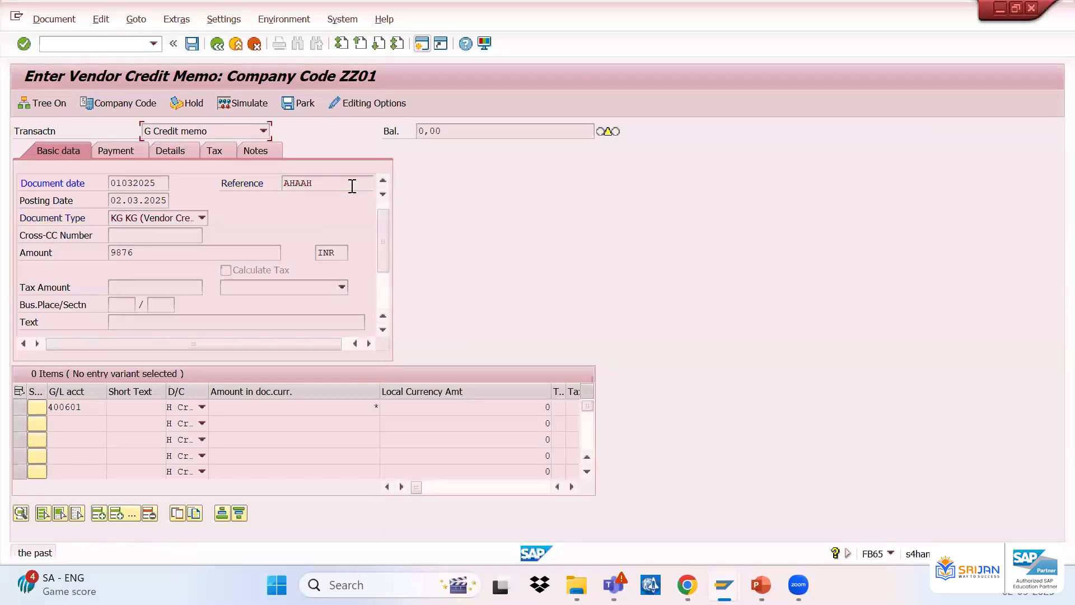
key("Return")
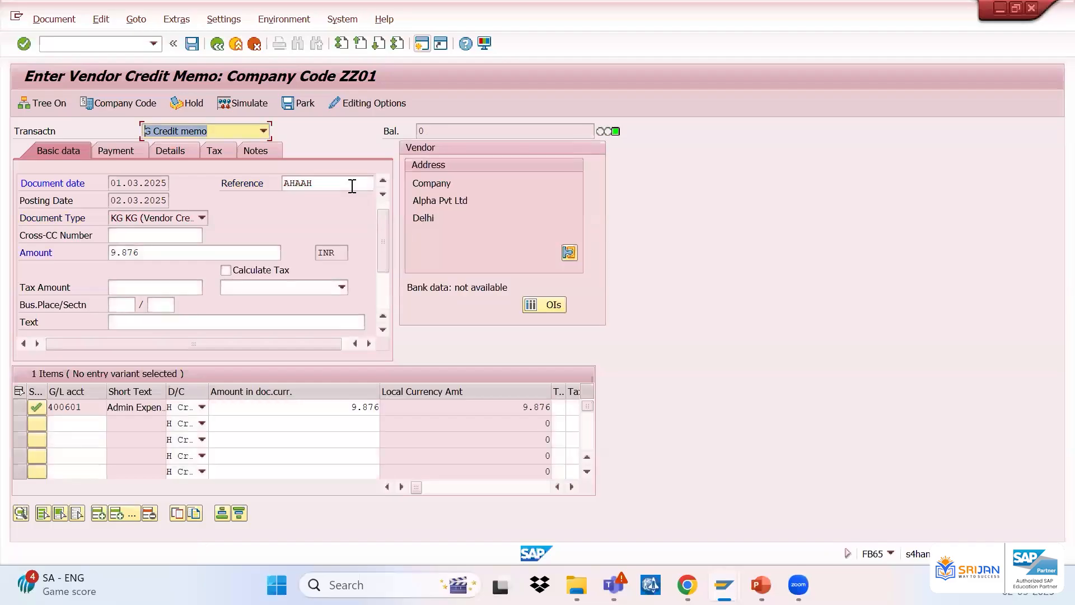
Simulate the vendor credit memo and review the line items in the document overview
left_click(248, 102)
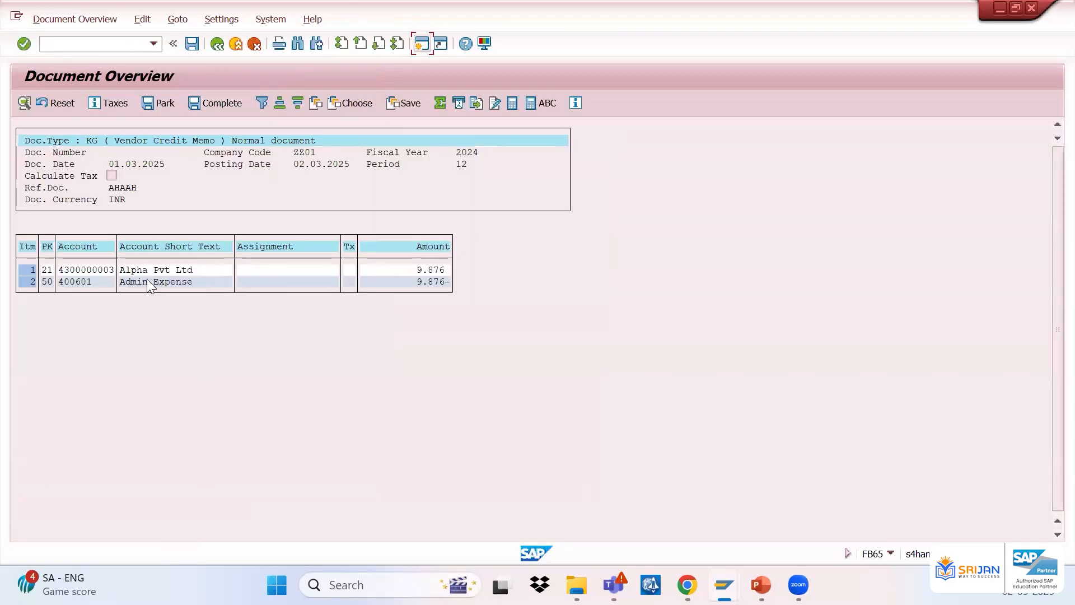
left_click(433, 283)
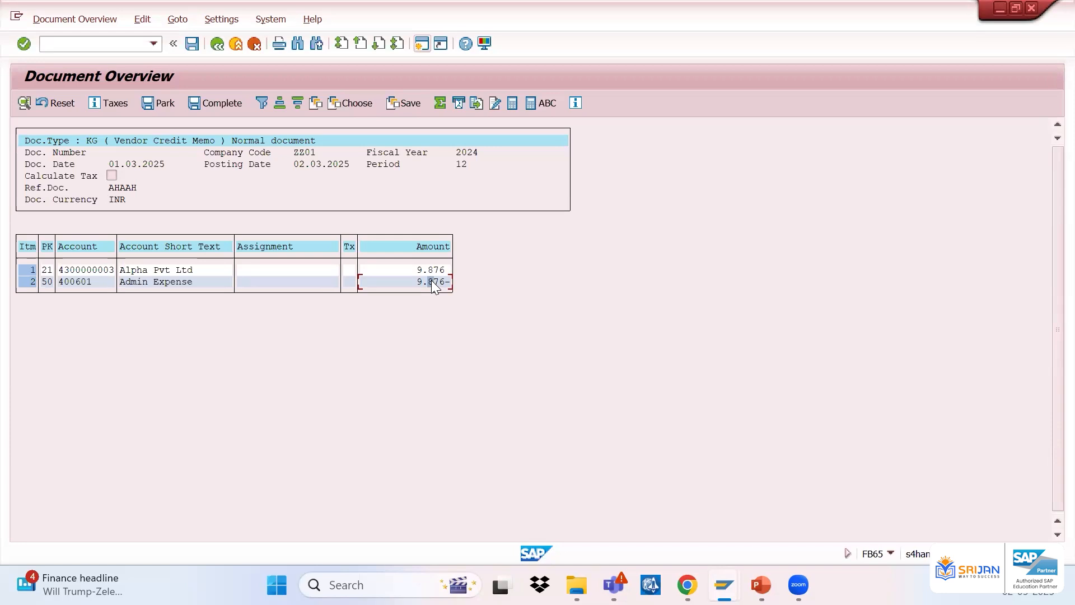
Switch to Excel and enter the label Vendor Invoice in D6 with amount 1000 in F6
key("super")
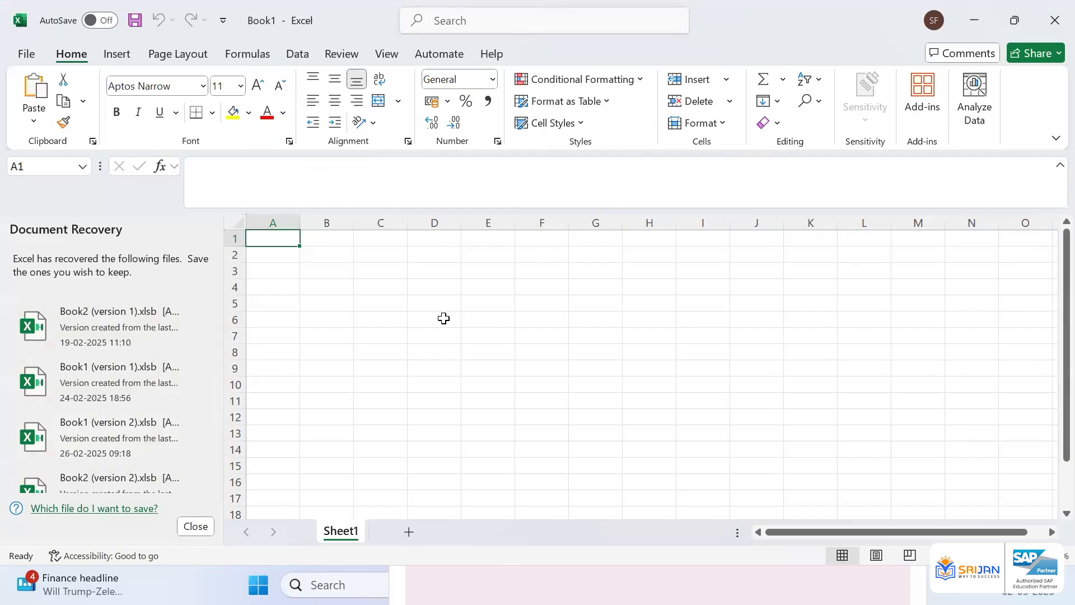
left_click(443, 318)
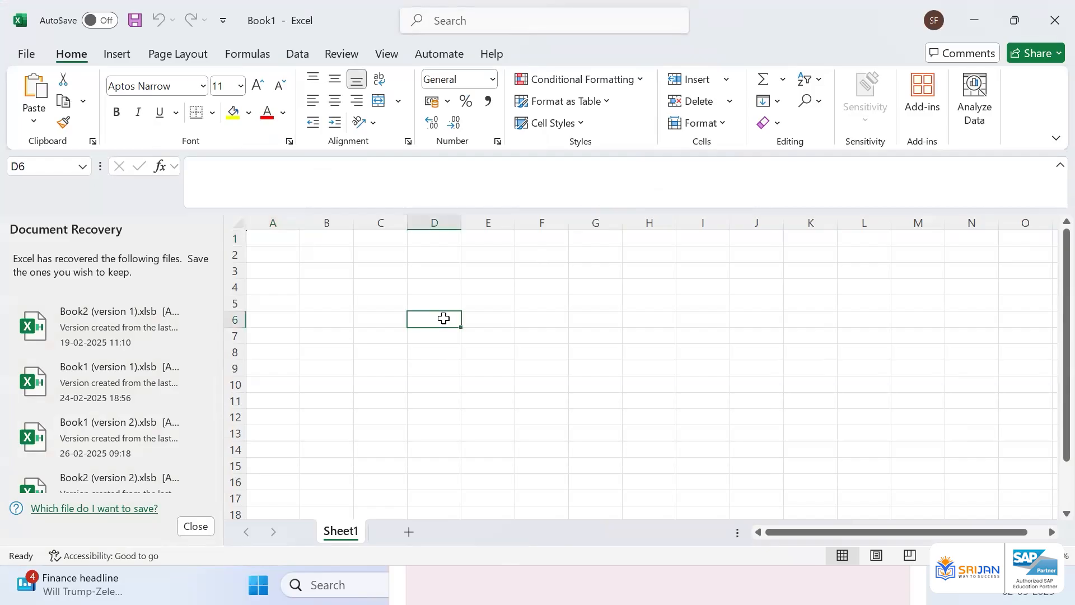
type("Vendor INvoie")
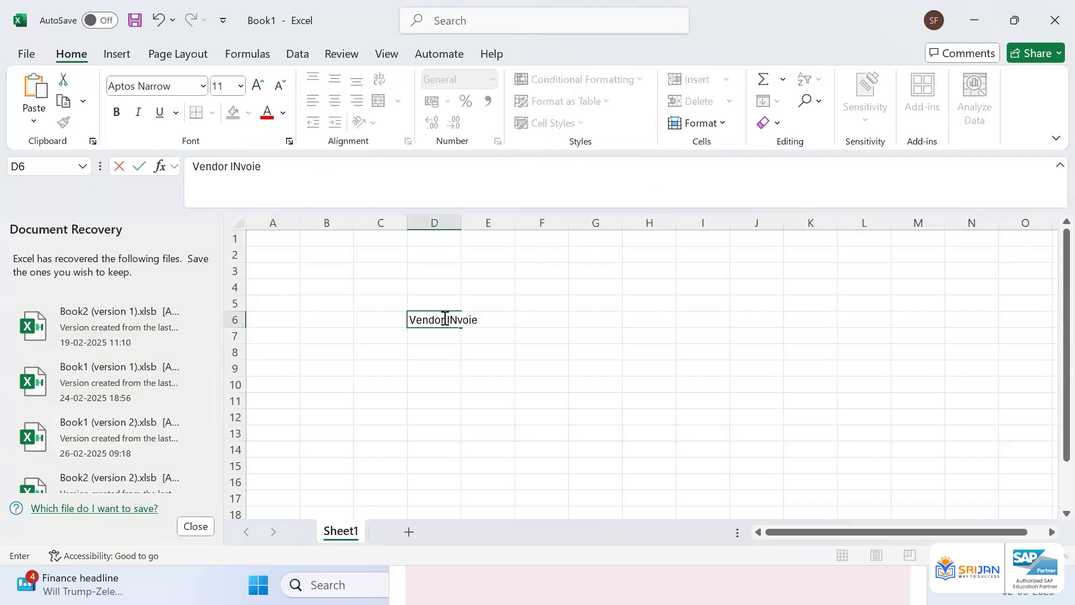
key("BackSpace")
type("ce")
key("BackSpace")
key("BackSpace")
key("BackSpace")
key("BackSpace")
key("BackSpace")
key("BackSpace")
type("nvoice")
key("Tab")
key("Tab")
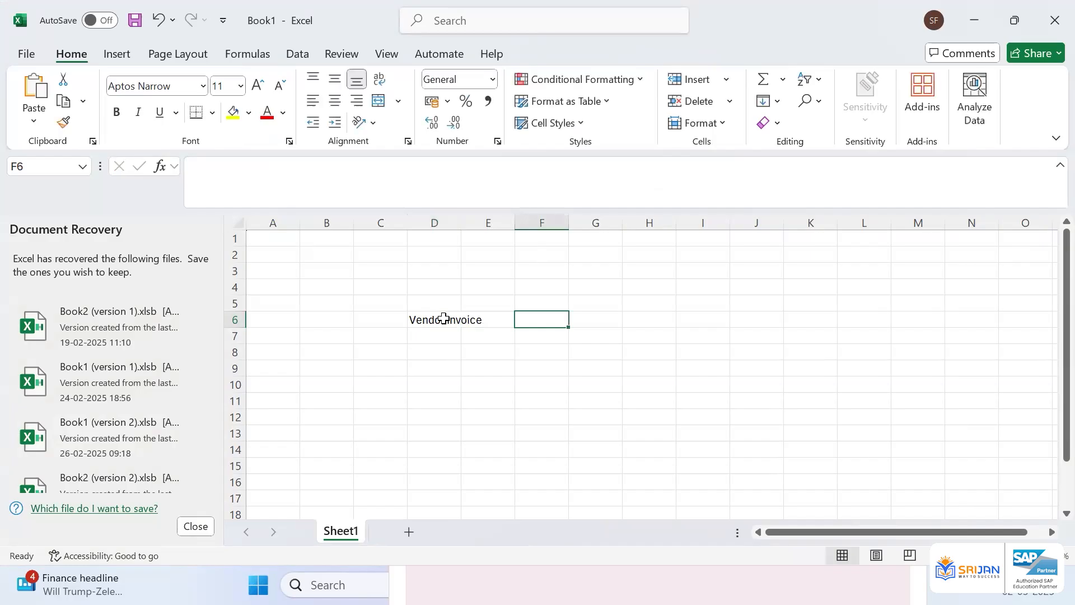
type("1000")
key("Return")
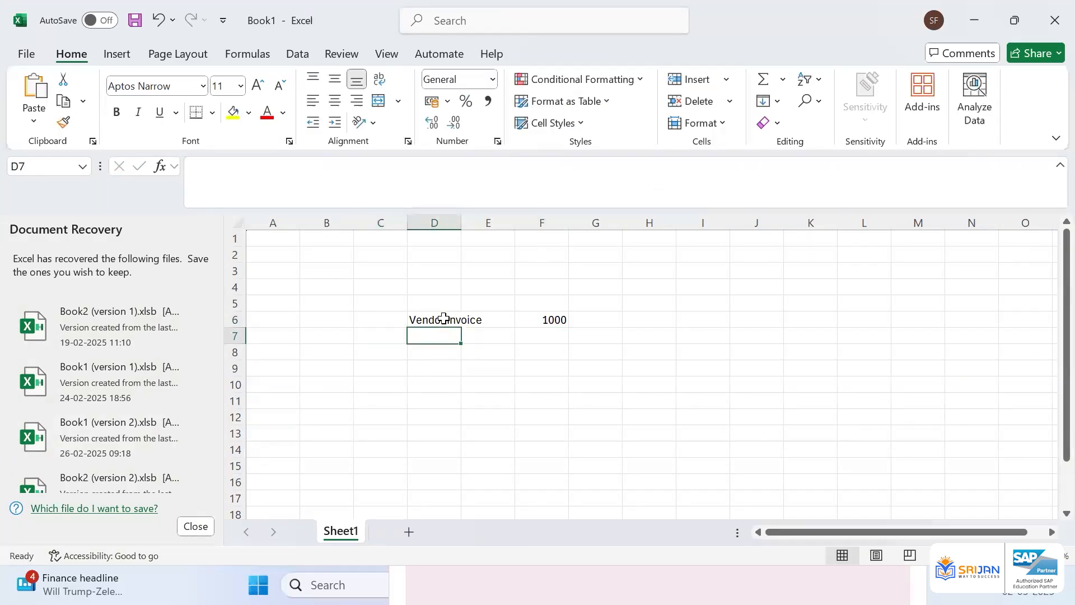
Autofit column D to the width of the Vendor Invoice label
left_click(443, 318)
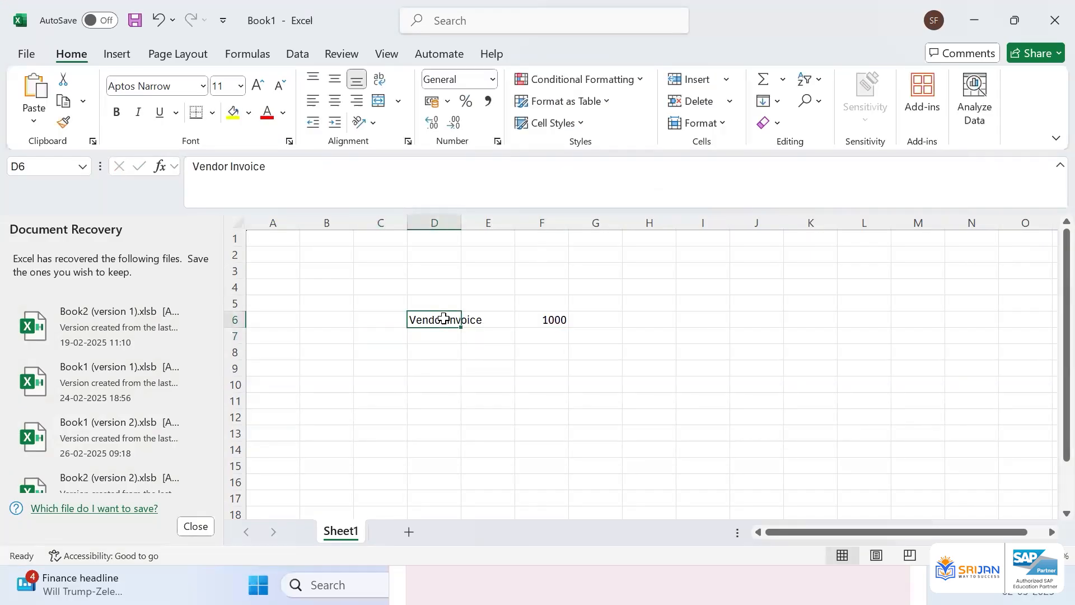
key("alt+h")
key("o")
key("i")
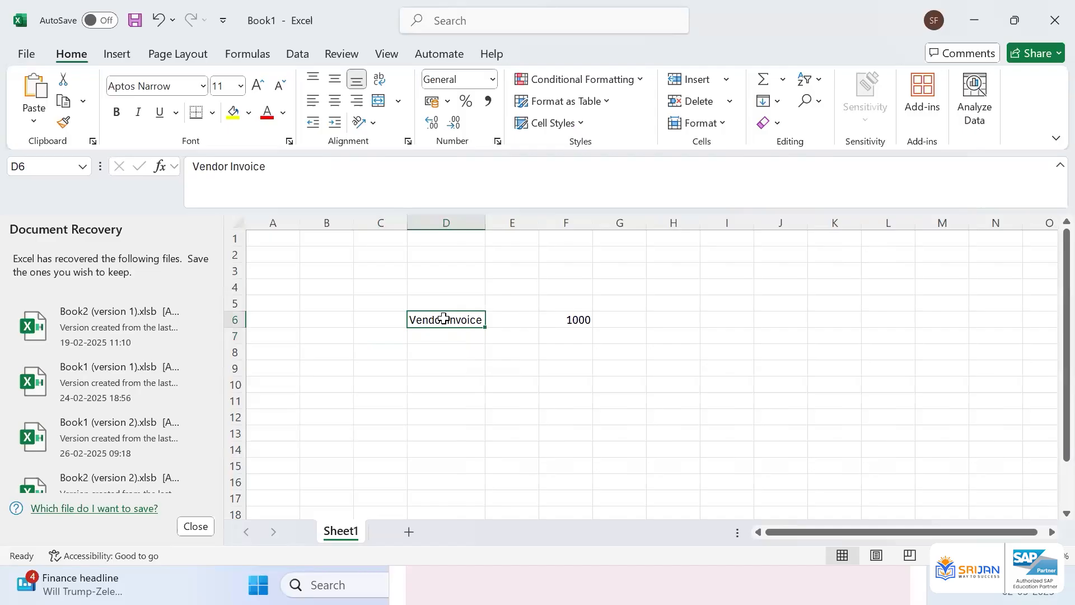
Enter quantity 10 in E6 and the column headers Quantity and Amount in E5 and F5
key("Tab")
type("10")
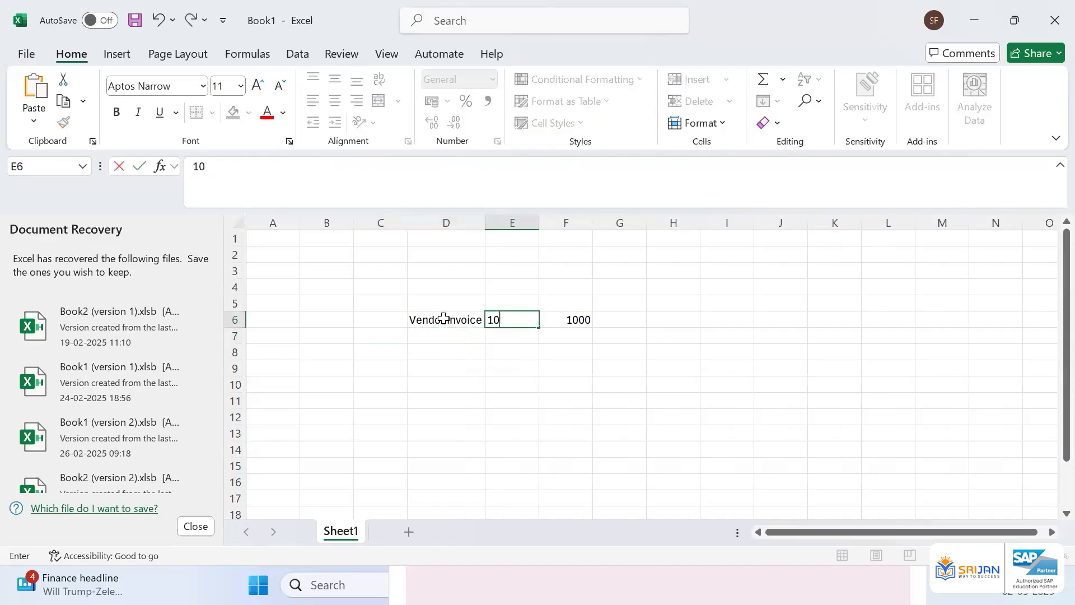
key("ctrl+Return")
key("Up")
type("Quantity")
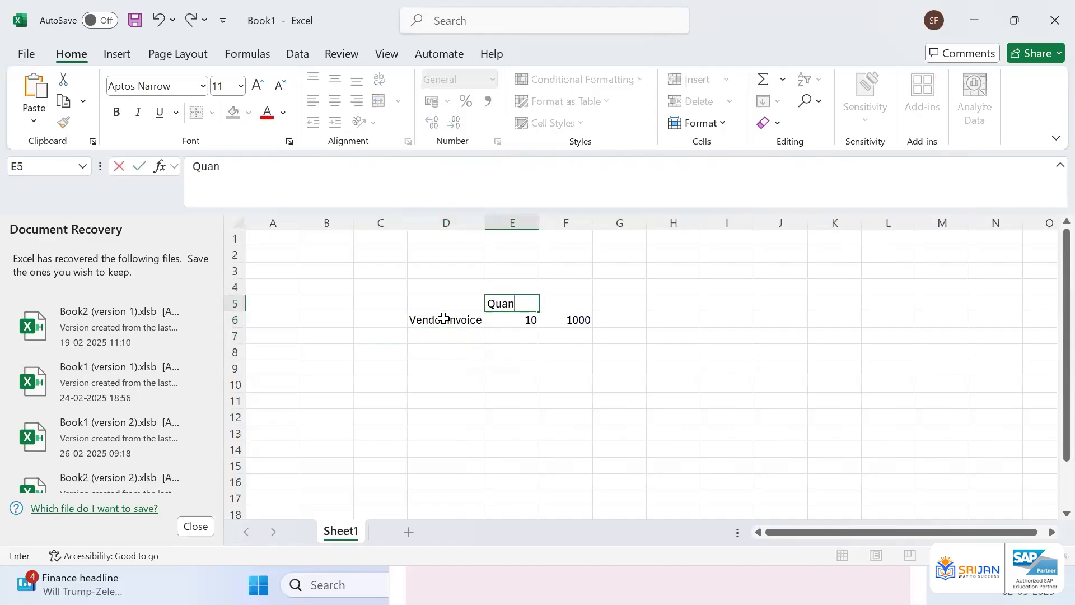
key("Tab")
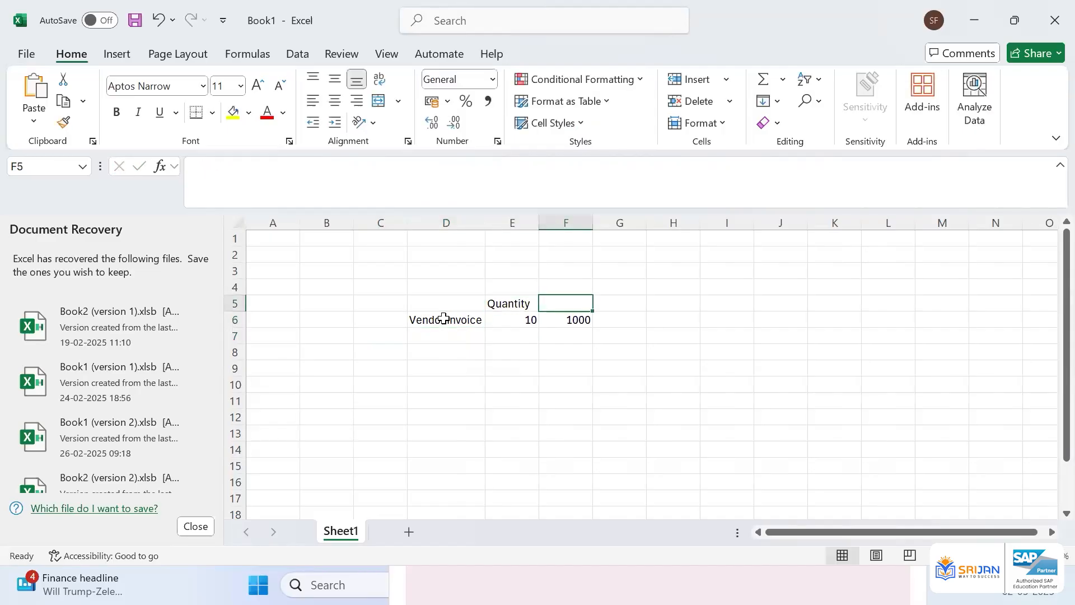
type("Amount")
key("Return")
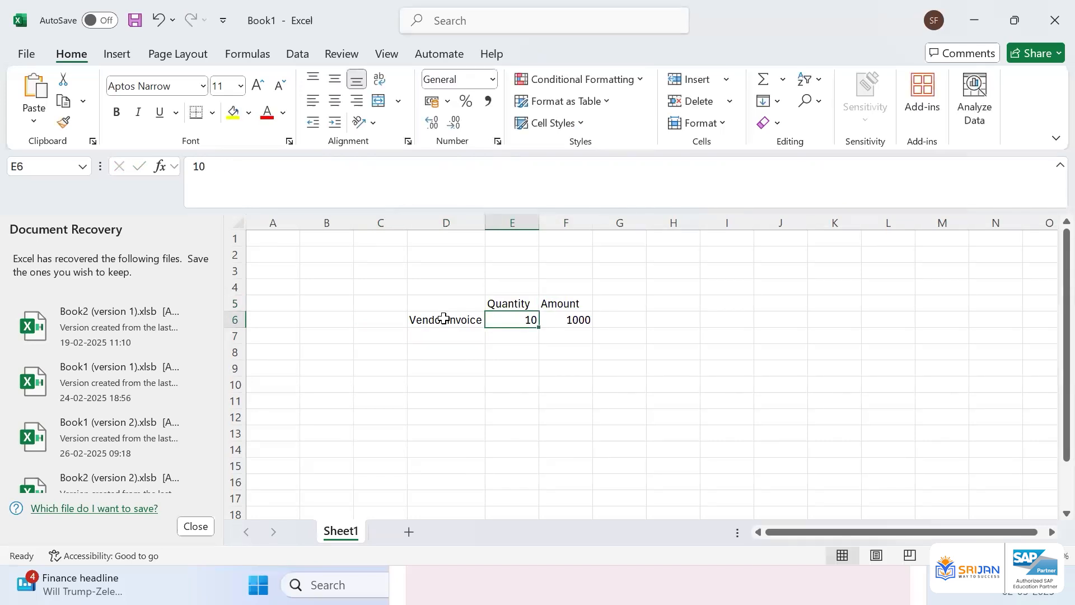
Add a Defective row with quantity 2 in D7 and E7
key("Return")
type("2")
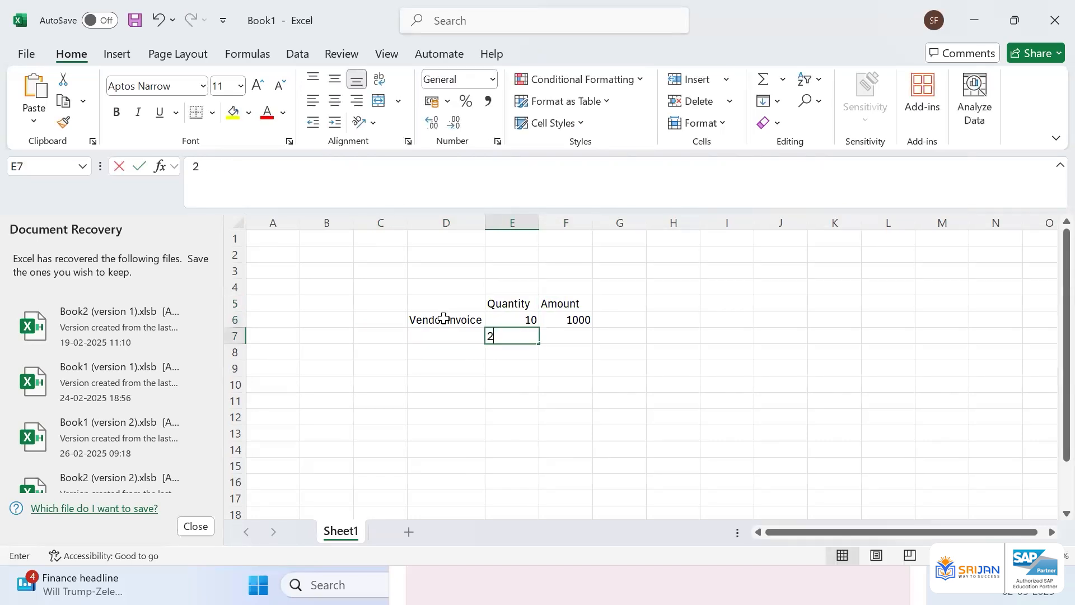
key("Left")
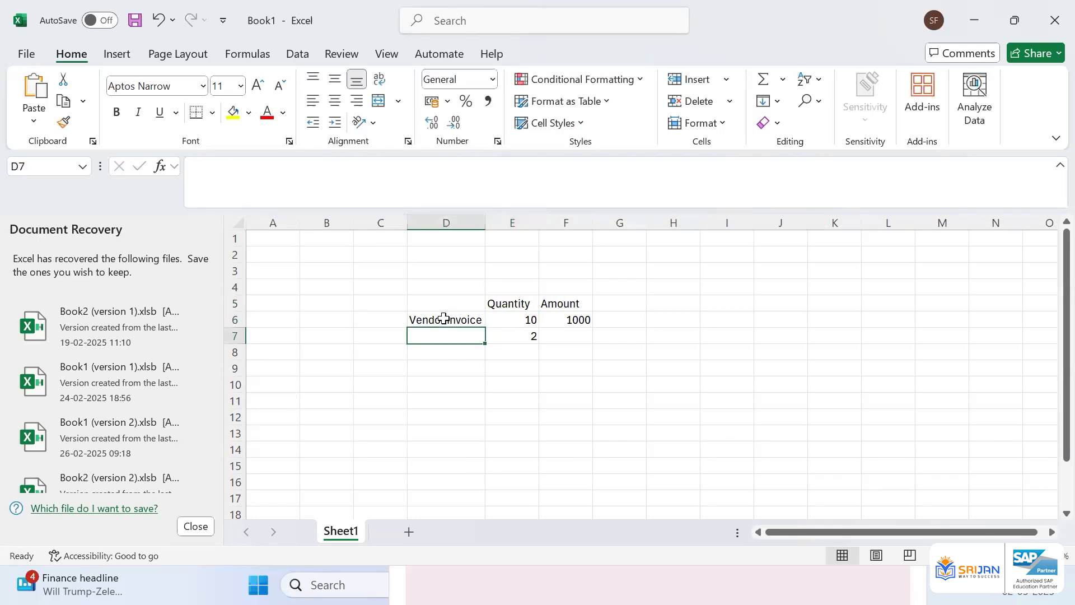
type("Defectic")
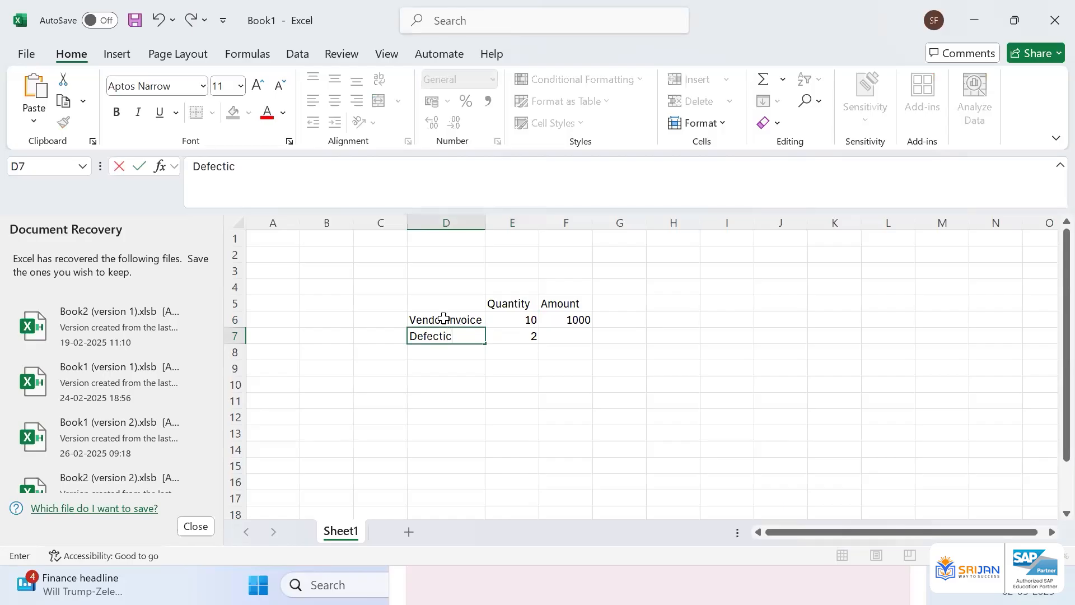
key("BackSpace")
type("ve")
key("Tab")
Calculate the net quantity in E9 by subtracting the defective quantity from the invoiced quantity
key("Down")
key("Down")
type("=")
key("Up")
key("Up")
key("Up")
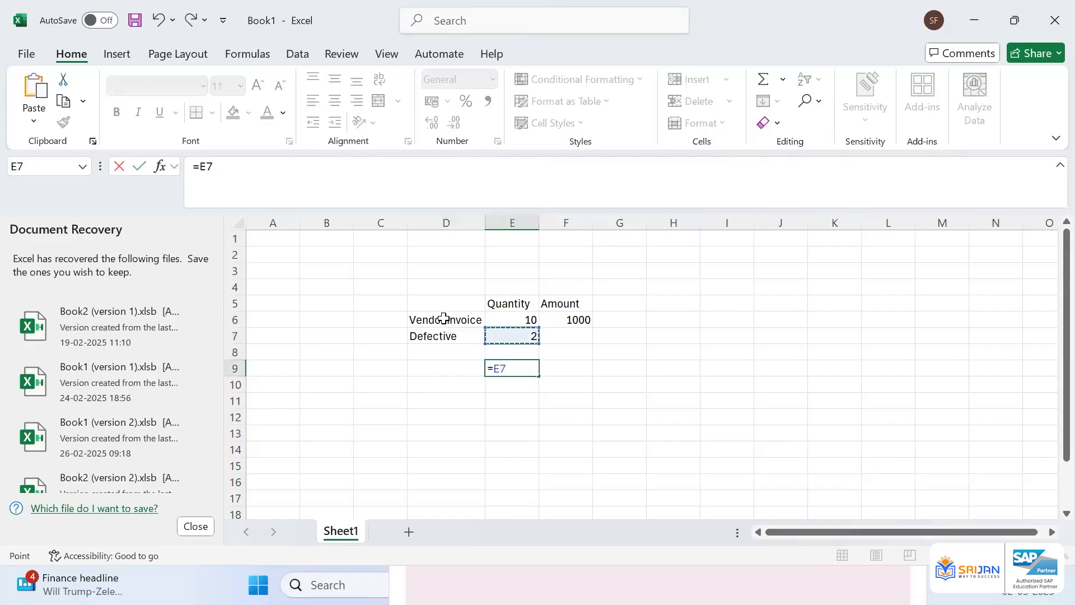
type("-")
key("Up")
key("Up")
key("Return")
Enter the net amount 800 in F9
key("Up")
key("Up")
key("Up")
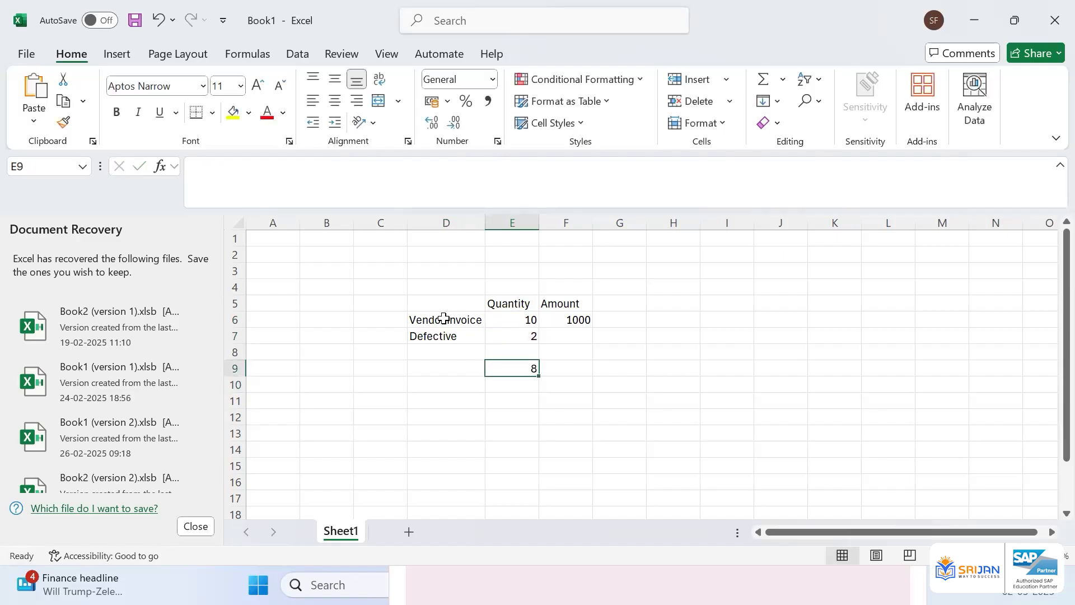
key("Down")
key("Down")
key("Right")
type("800")
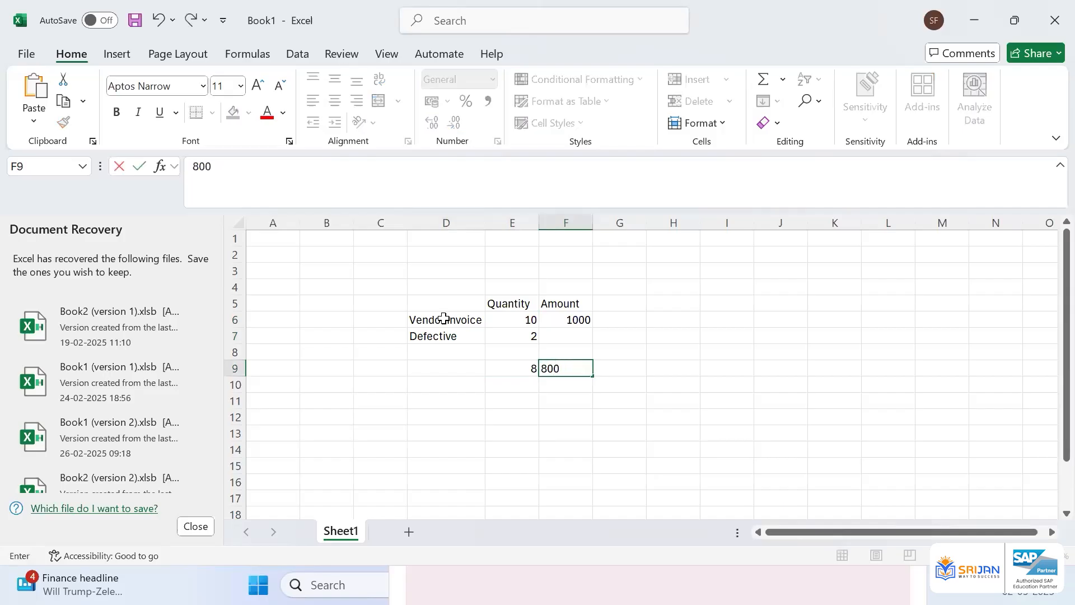
key("Return")
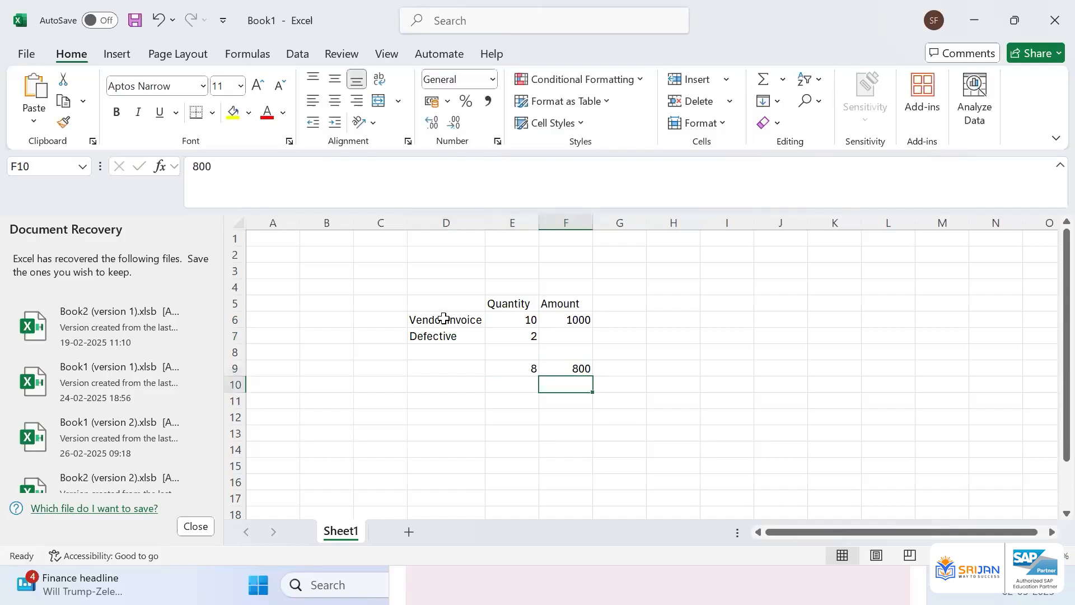
Enter the defective amount 200 in F7
key("Up")
key("Up")
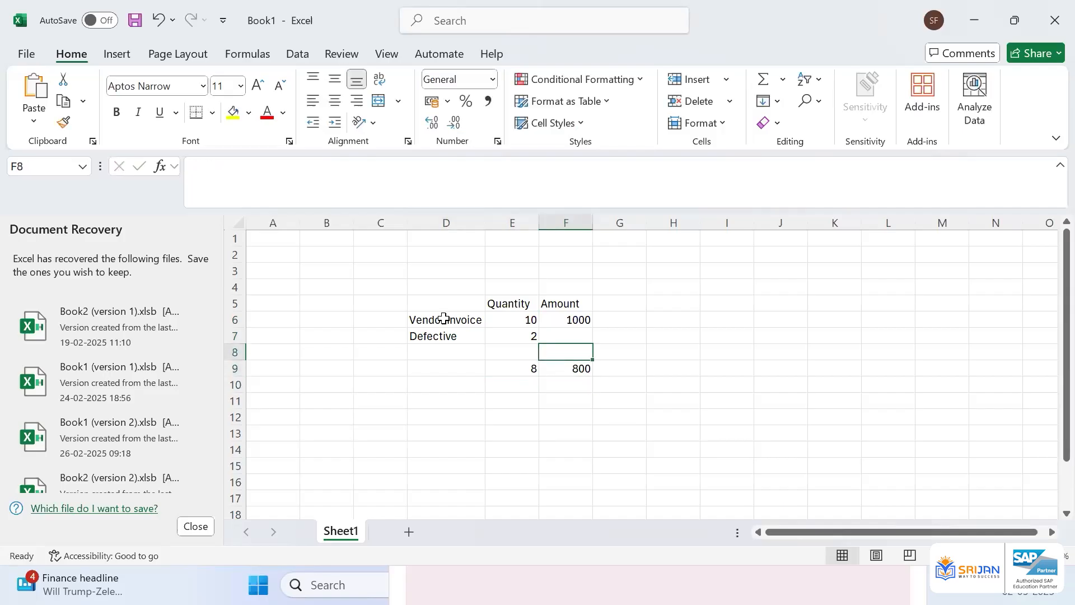
key("Left")
key("Up")
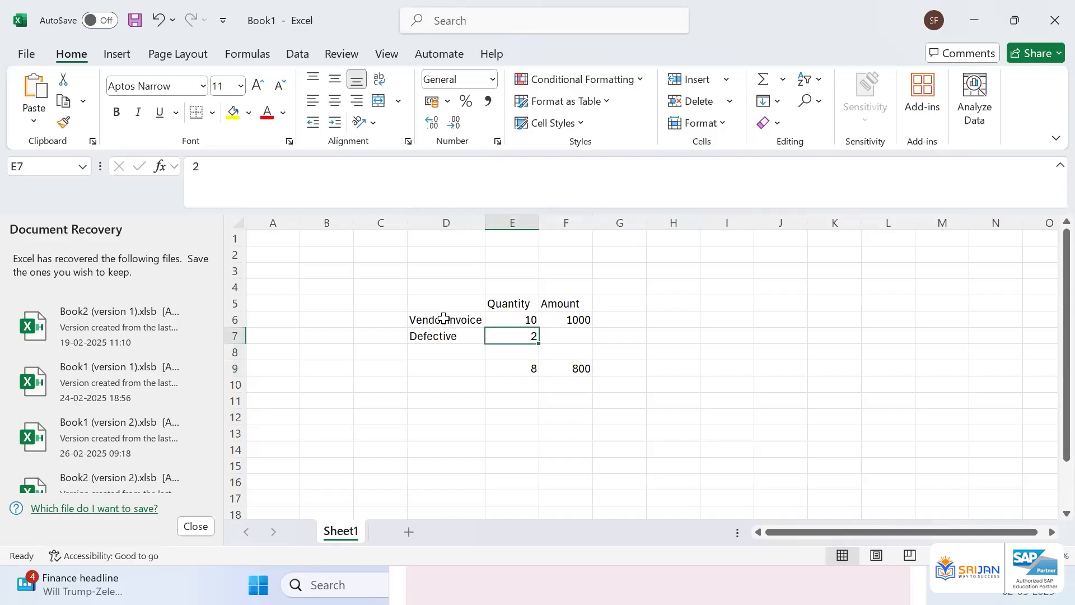
key("Right")
type("200")
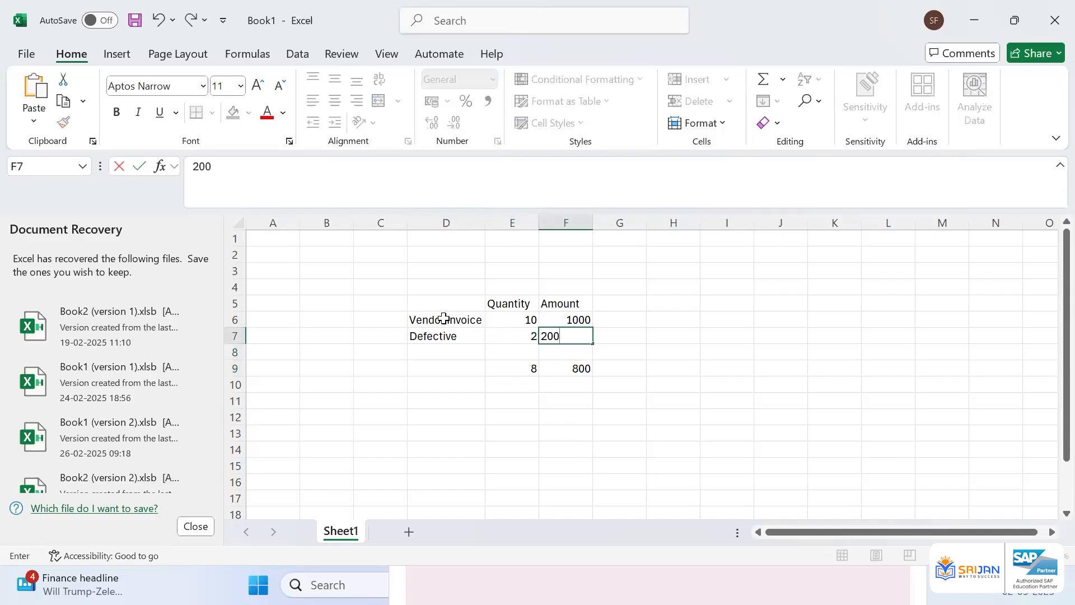
key("Tab")
Label the defective row in G7 as FB65 (Credit Memo)\
type("FB6")
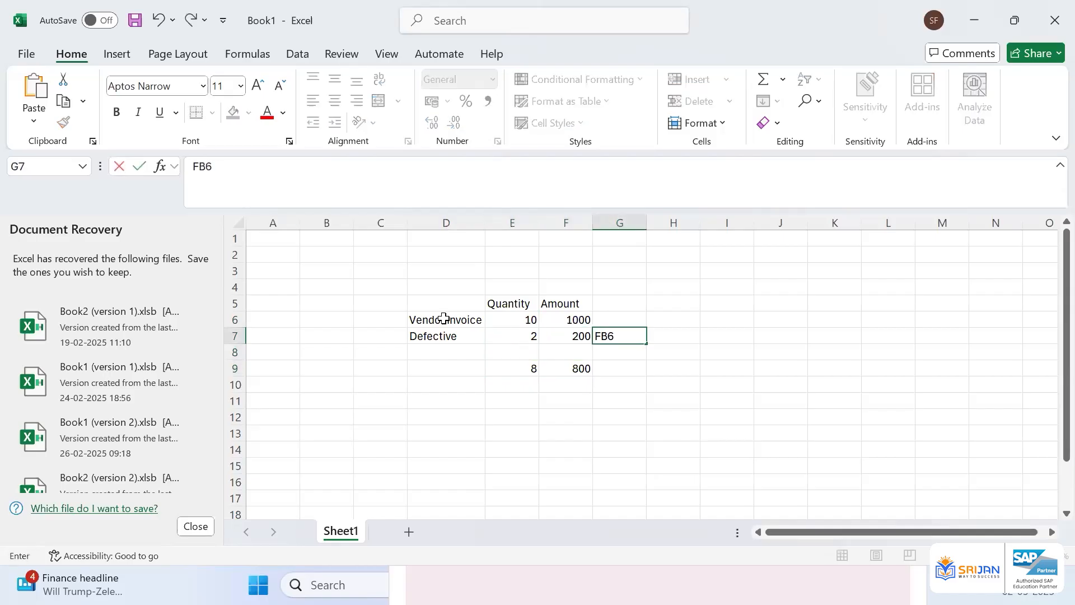
type("5 (Credit Memo)\\")
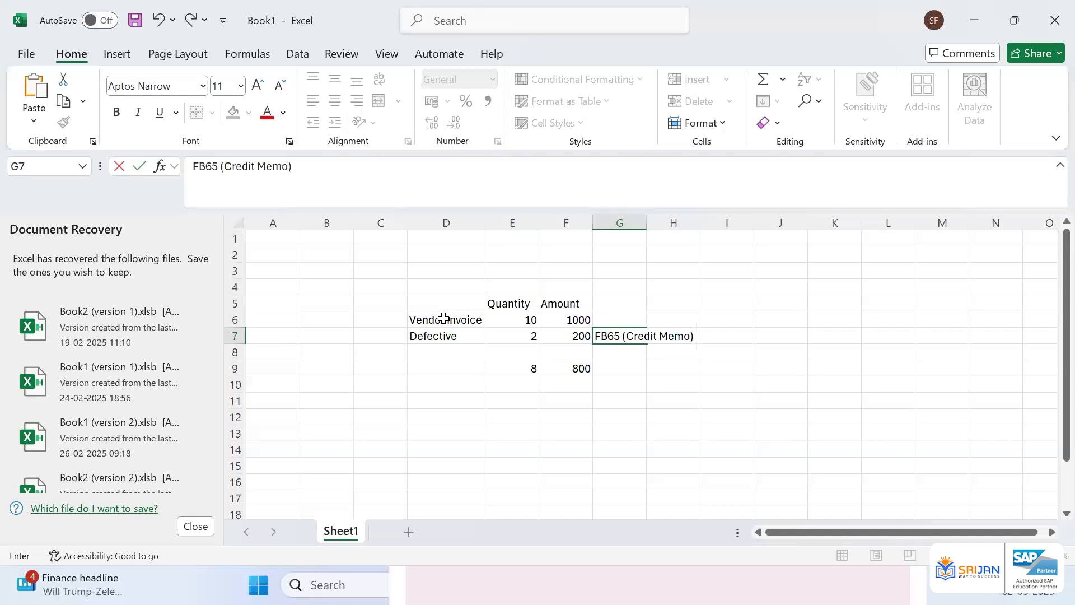
key("Return")
Autofit column G to fit the credit memo label
key("Up")
key("Right")
key("alt+h")
key("o")
key("i")
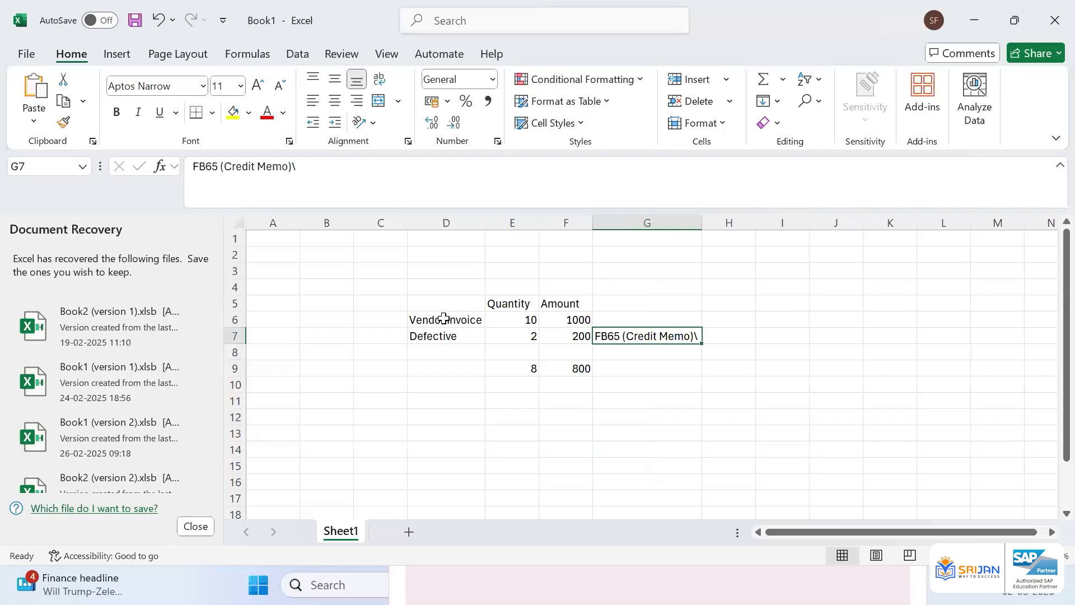
Remove the trailing backslash from the FB65 (Credit Memo) label in G7
left_click(311, 166)
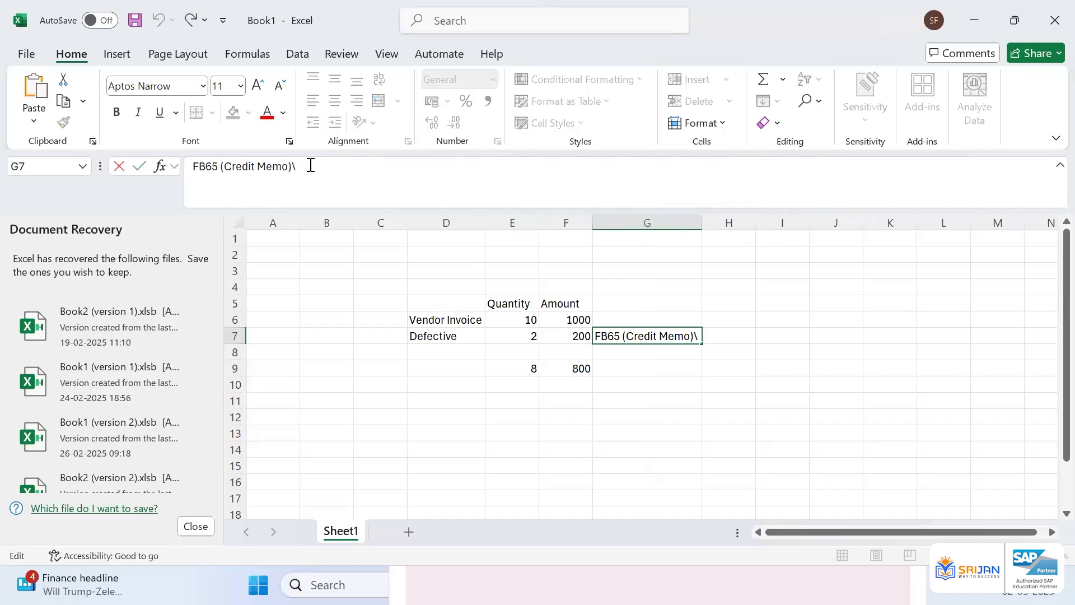
key("BackSpace")
key("Return")
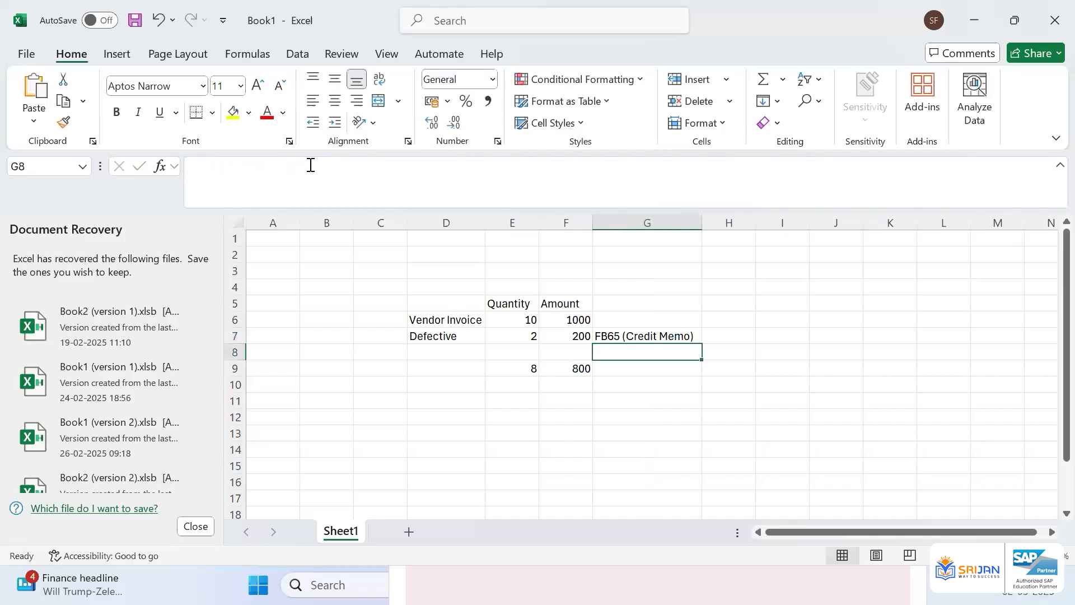
key("Up")
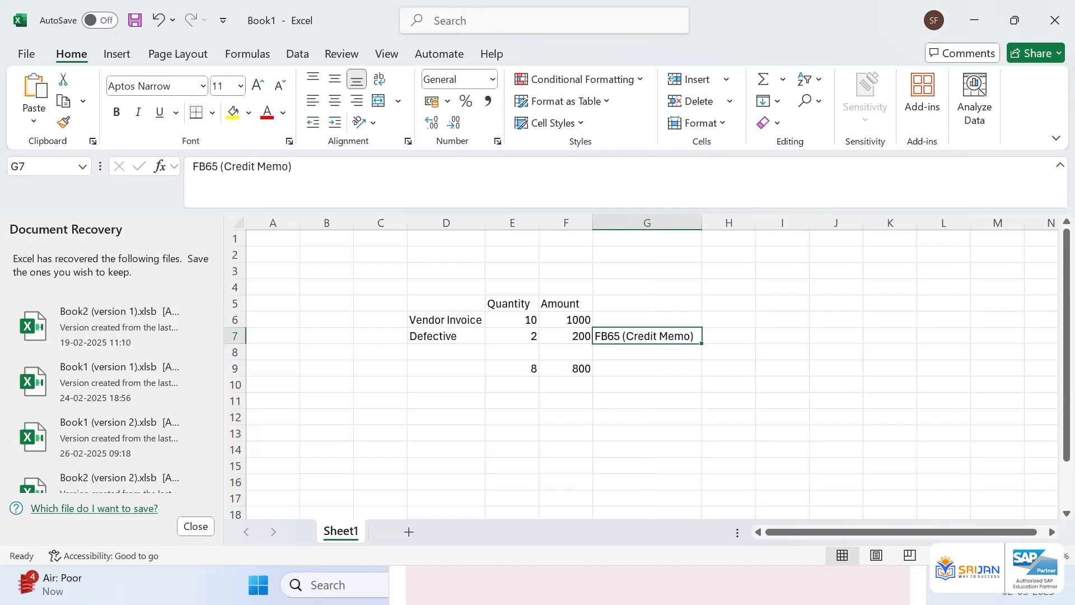
key("alt+Tab")
key("alt+Tab")
key("alt+Tab")
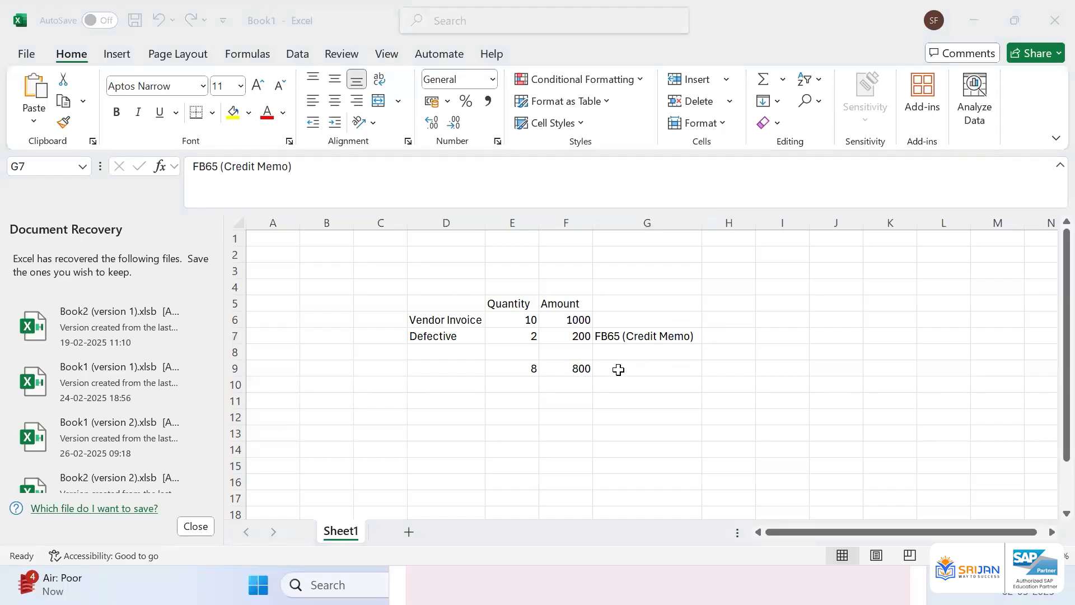
left_click(582, 368)
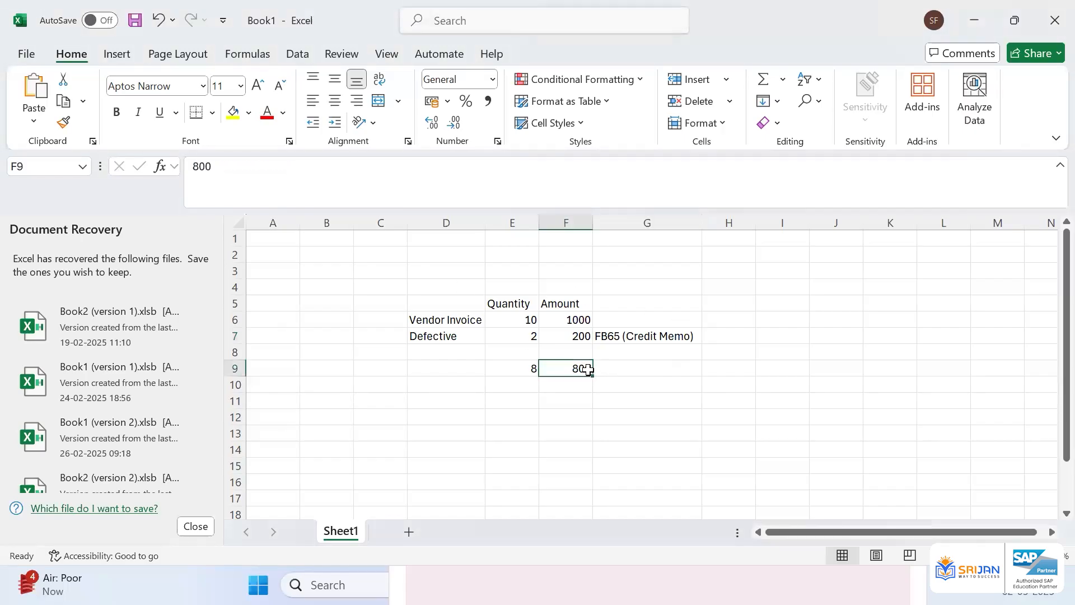
left_click(617, 335)
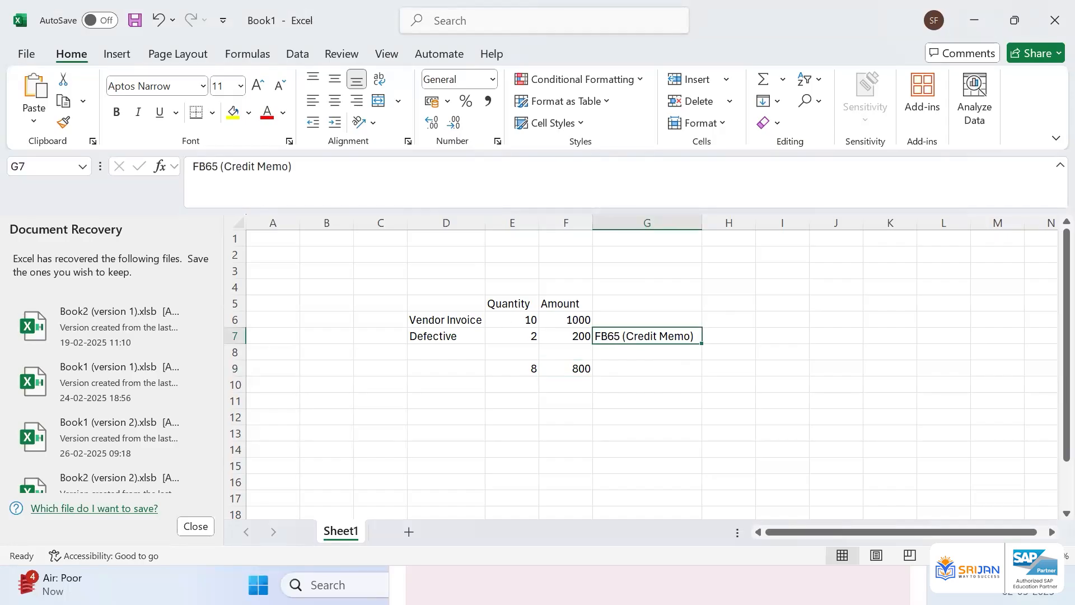
Switch back to SAP and post the vendor credit memo from the document overview
key("alt+Tab")
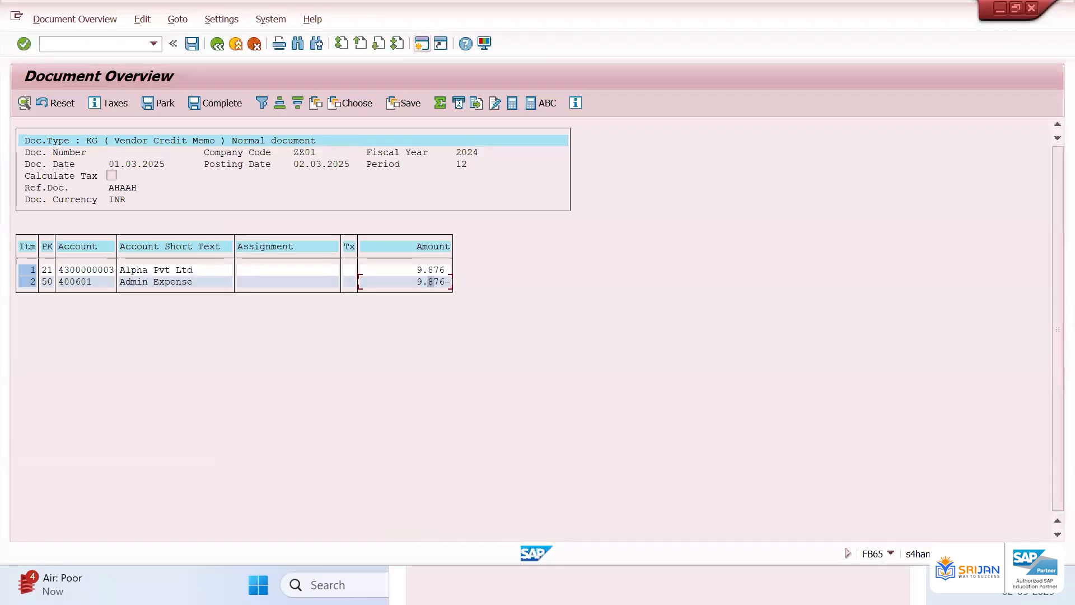
left_click(146, 280)
left_click(431, 285)
left_click(162, 269)
left_click(192, 43)
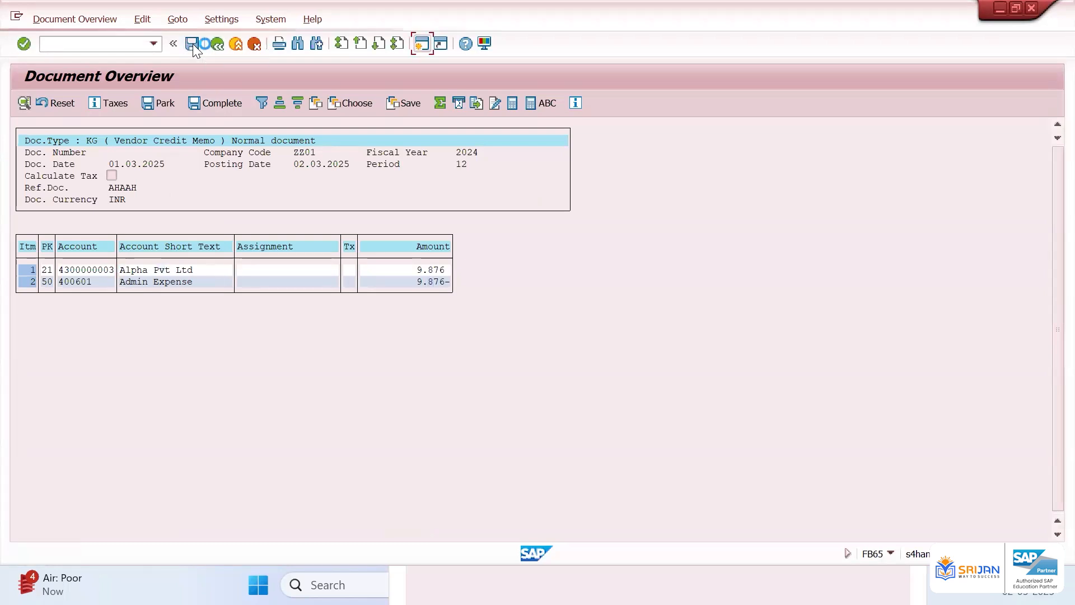
Display the just-posted credit memo document and its line items
left_click(53, 18)
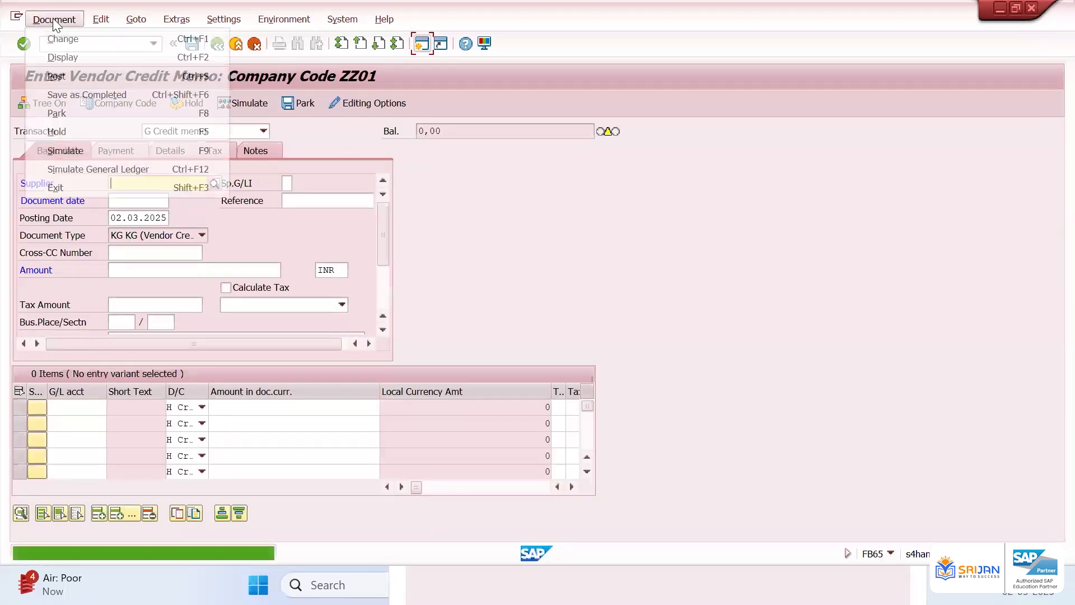
left_click(72, 64)
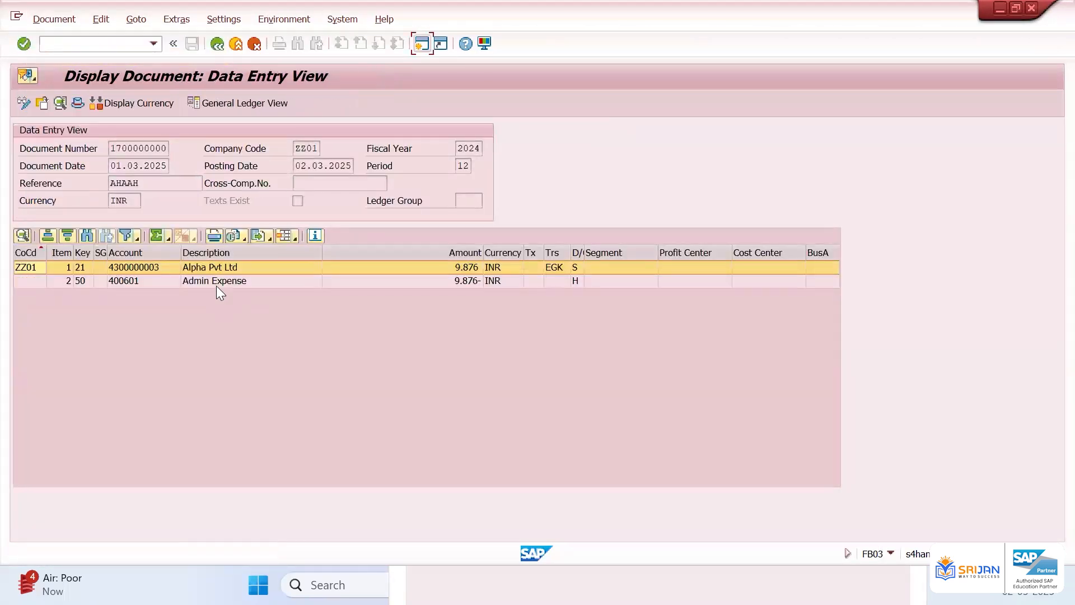
left_click(439, 268)
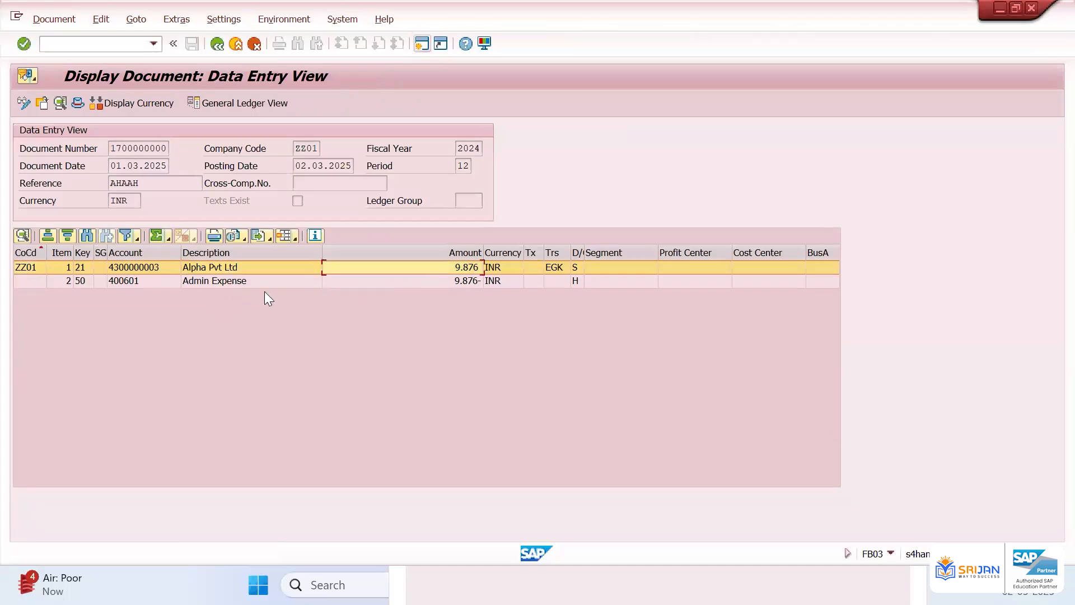
left_click(234, 282)
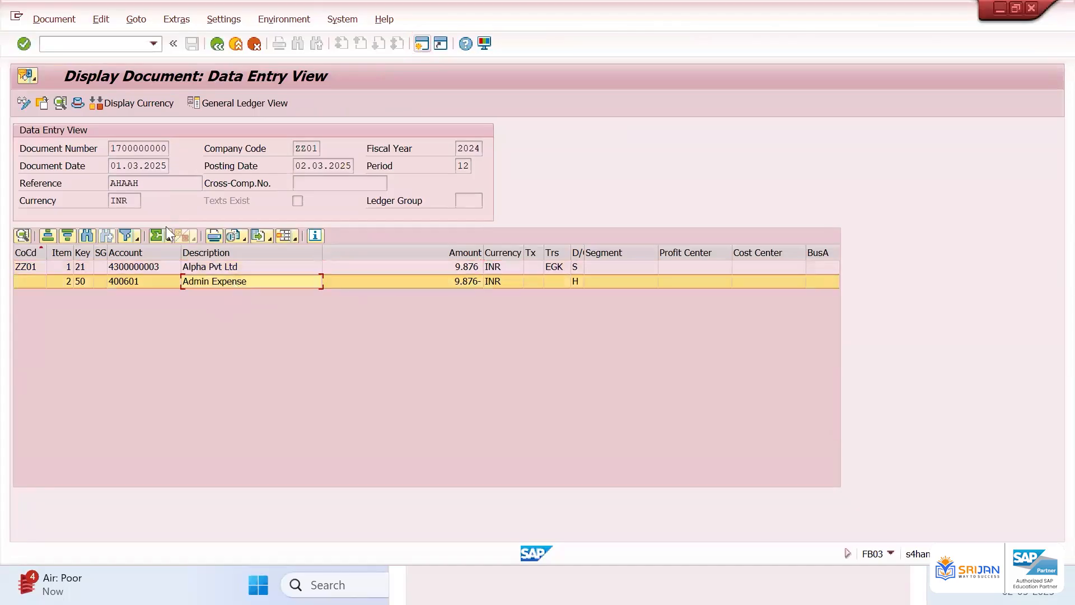
Open the document header of the displayed credit memo and examine its fields before closing it
left_click(77, 100)
double_click(155, 420)
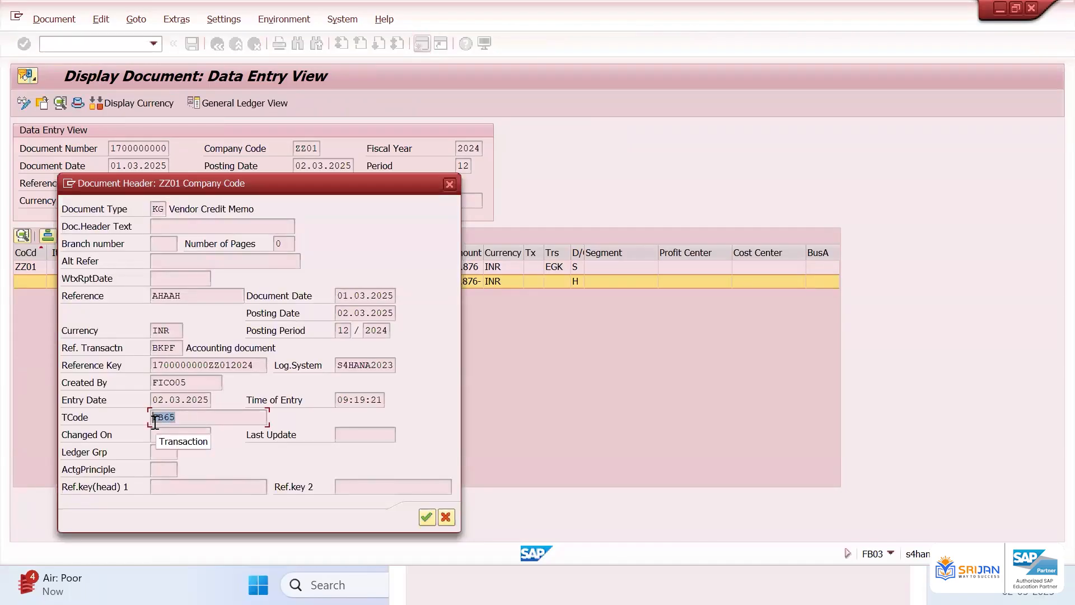
double_click(150, 380)
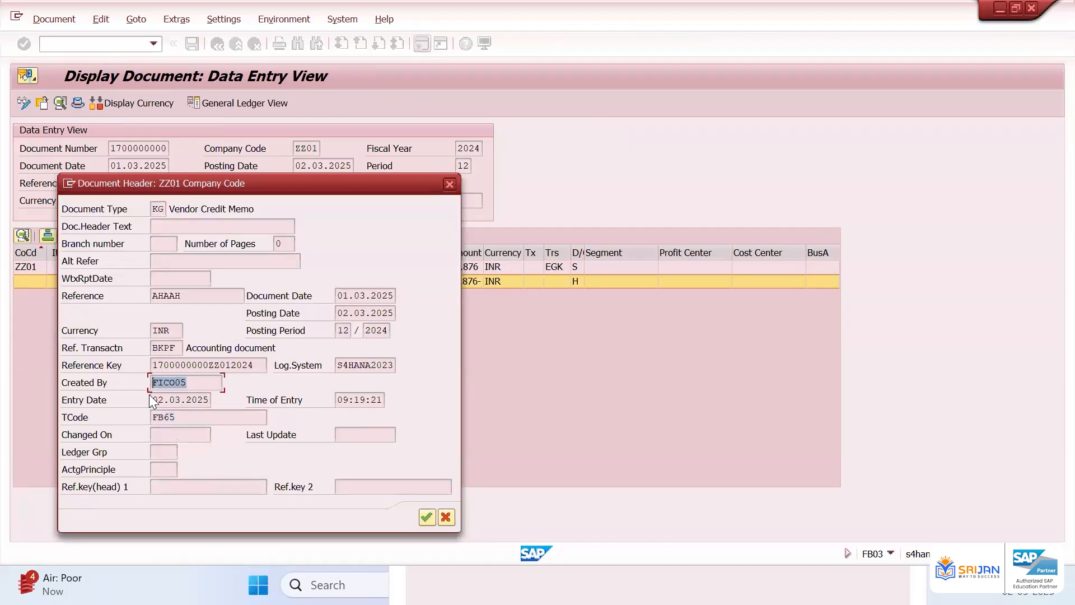
left_click_drag(154, 401, 214, 396)
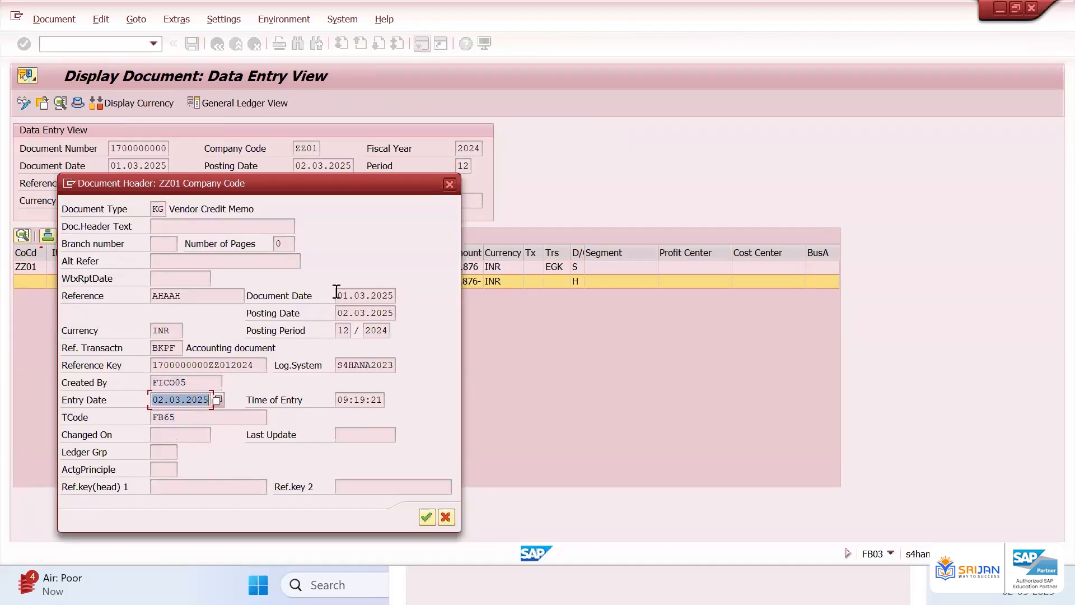
left_click_drag(337, 293, 404, 297)
left_click_drag(340, 311, 417, 317)
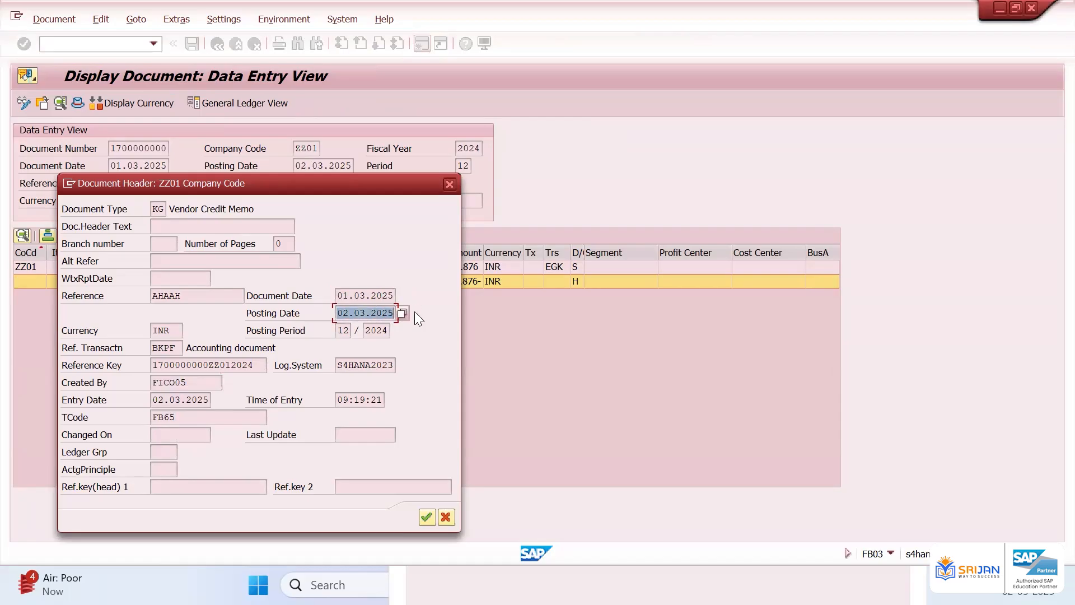
left_click_drag(224, 301, 158, 295)
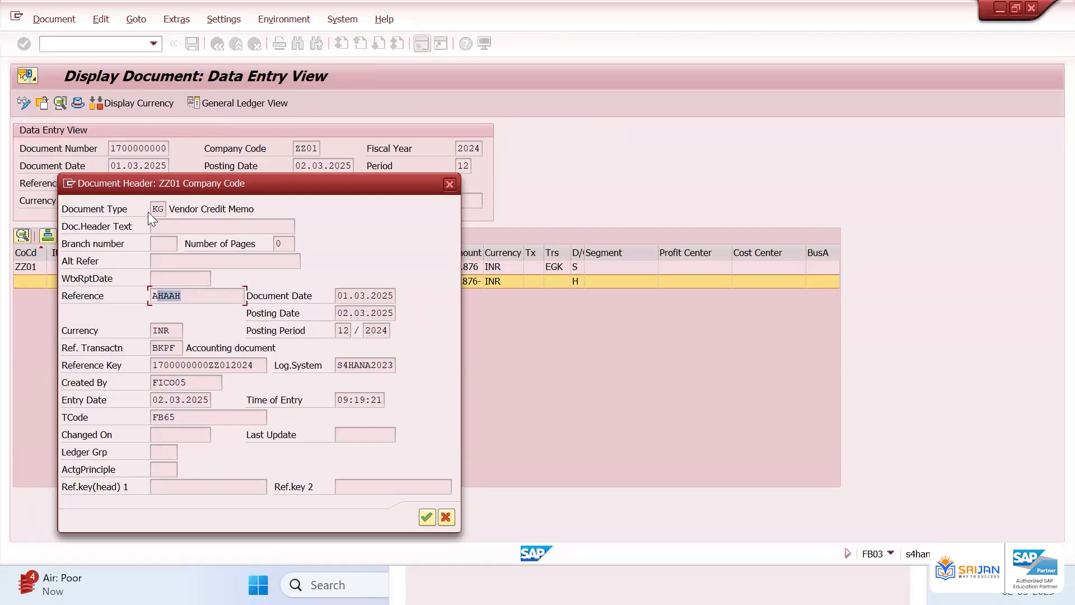
left_click_drag(157, 211, 190, 214)
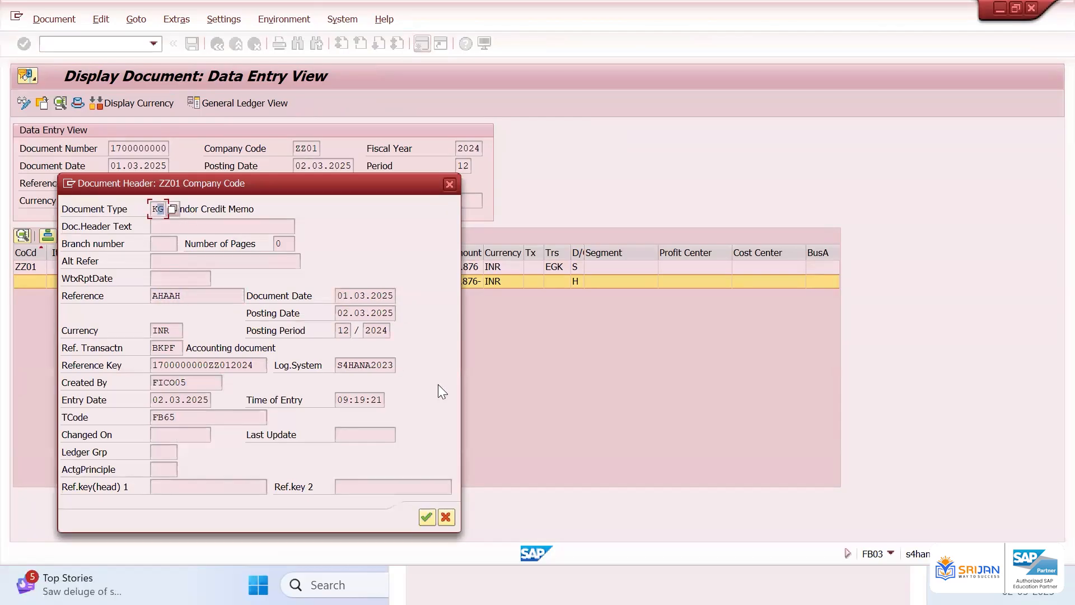
left_click(433, 518)
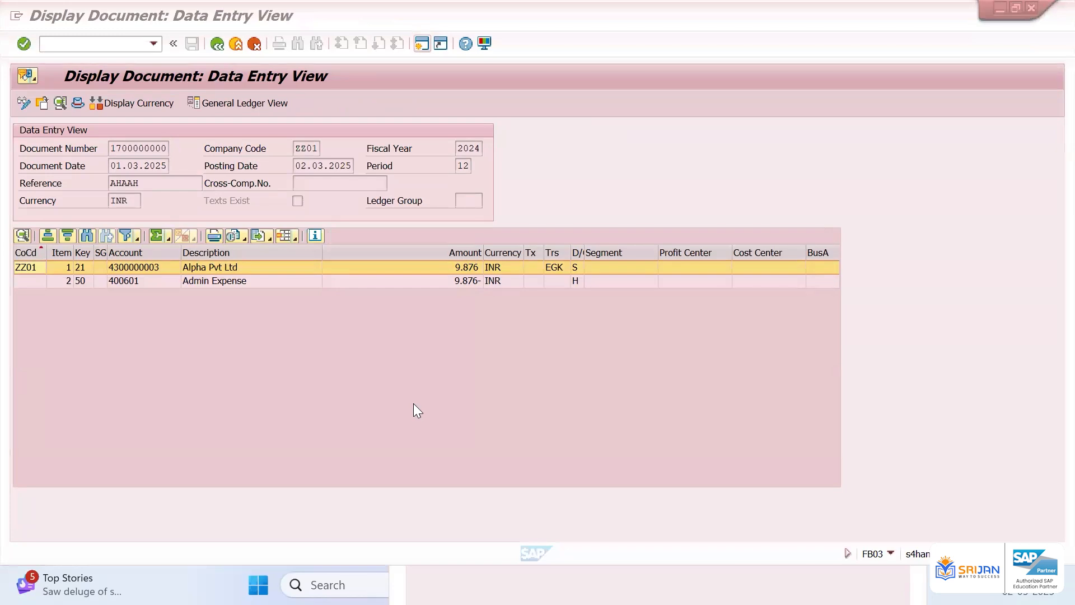
Show the Vendor Credit Memo slide in the presentation as a slide show, then return to SAP
key("alt+Tab")
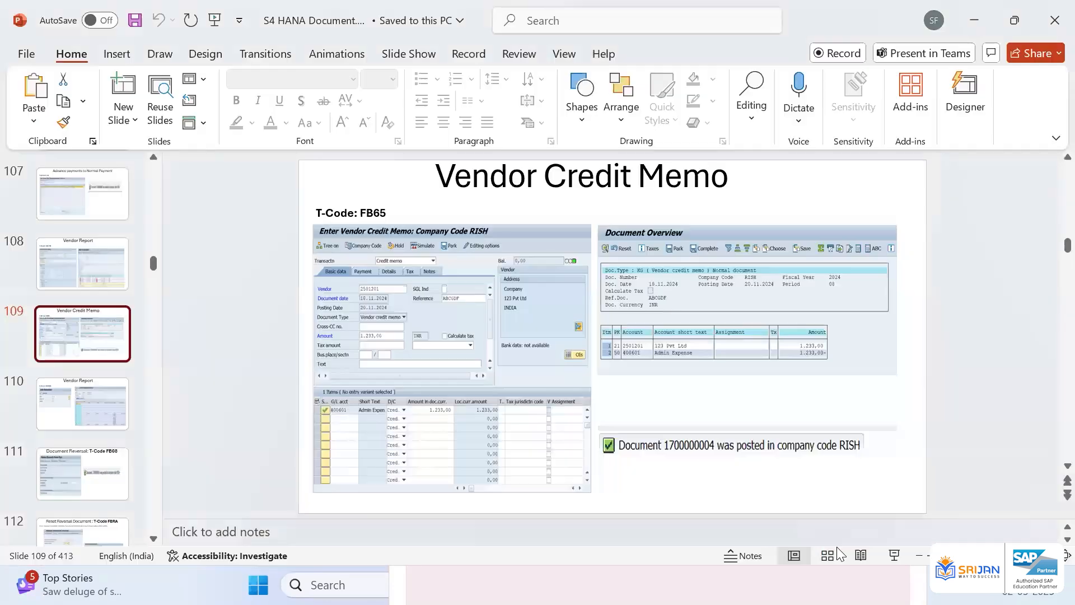
left_click(894, 555)
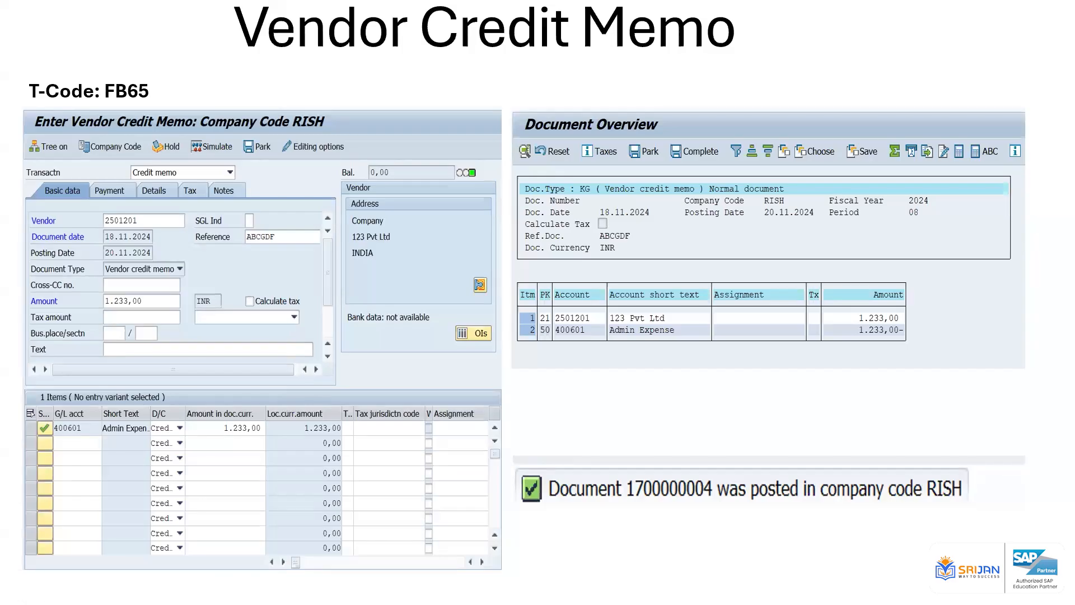
key("alt+Tab")
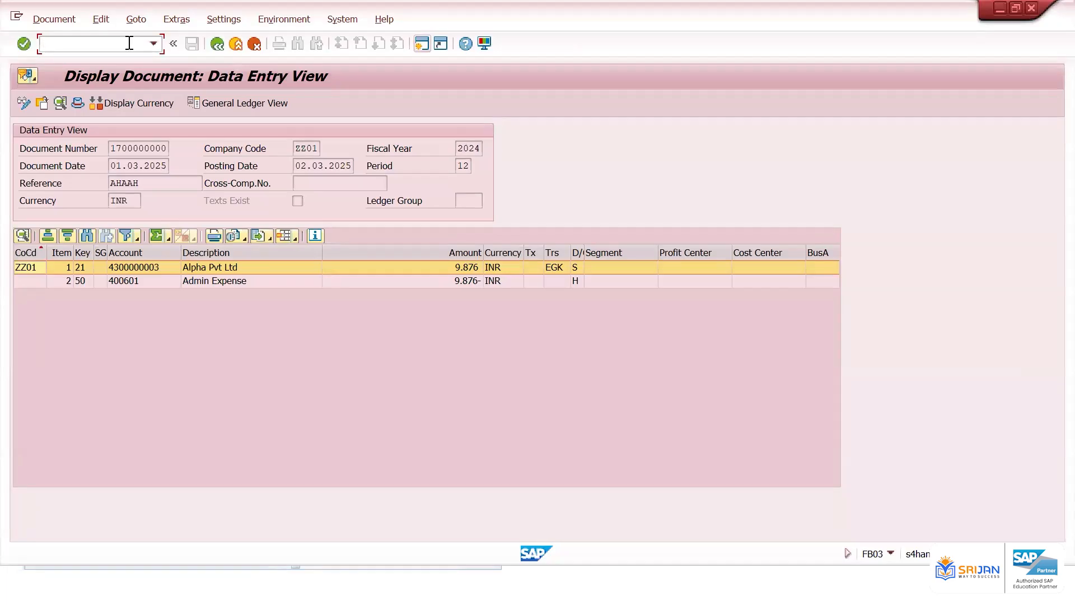
Open FB60 and pick the vendor and invoice date 01032025 from the entry history
type("/nfbl1n")
key("Return")
key("Down")
key("Down")
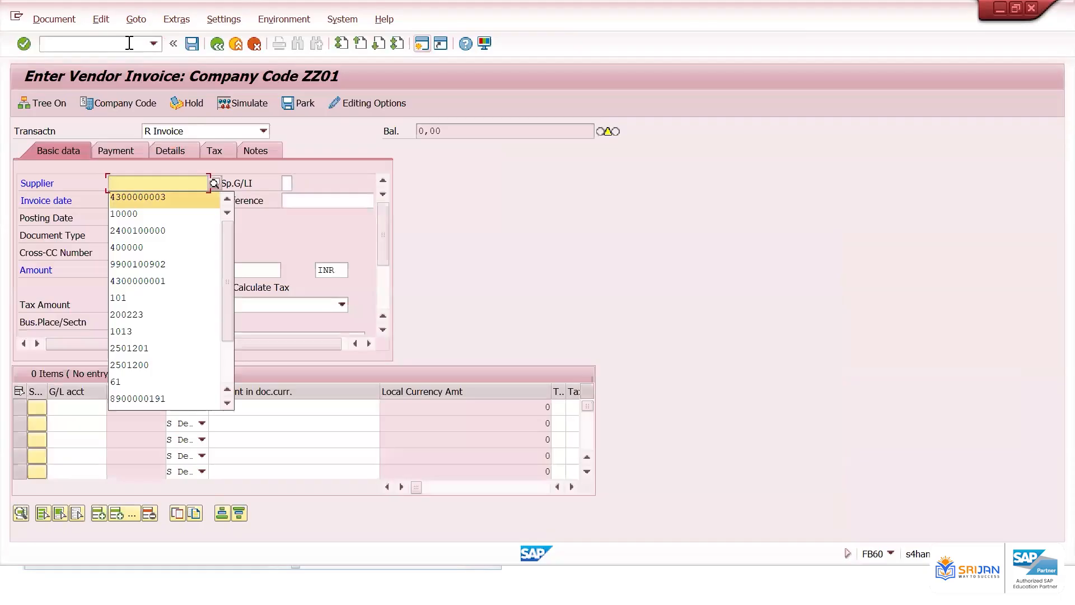
key("Tab")
key("Down")
key("Down")
key("Tab")
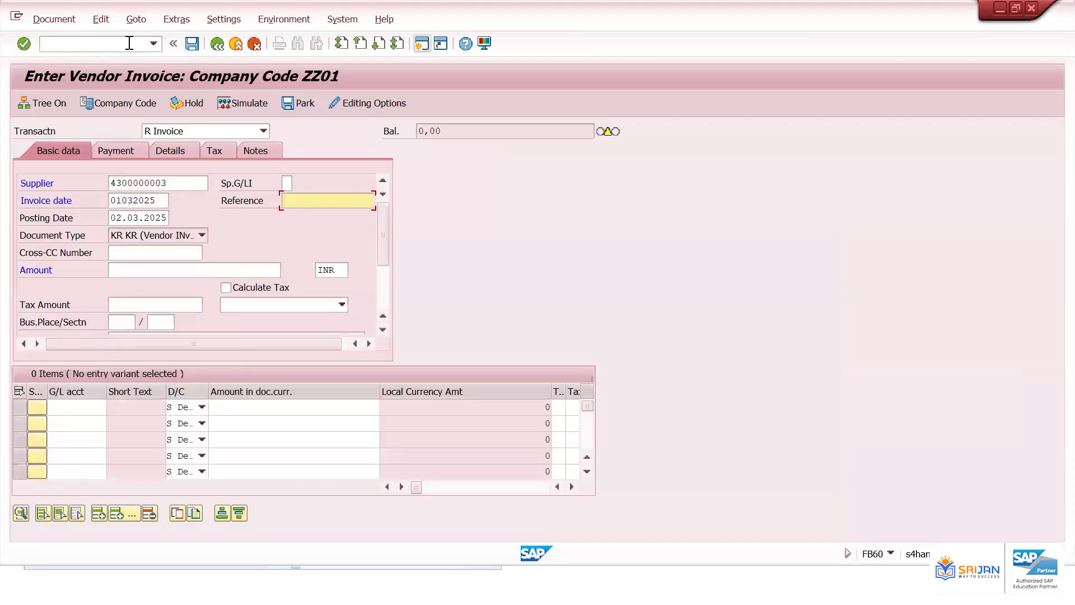
Enter reference 9877 and an invoice amount of 15000
type("9877")
left_click(180, 270)
type("1000")
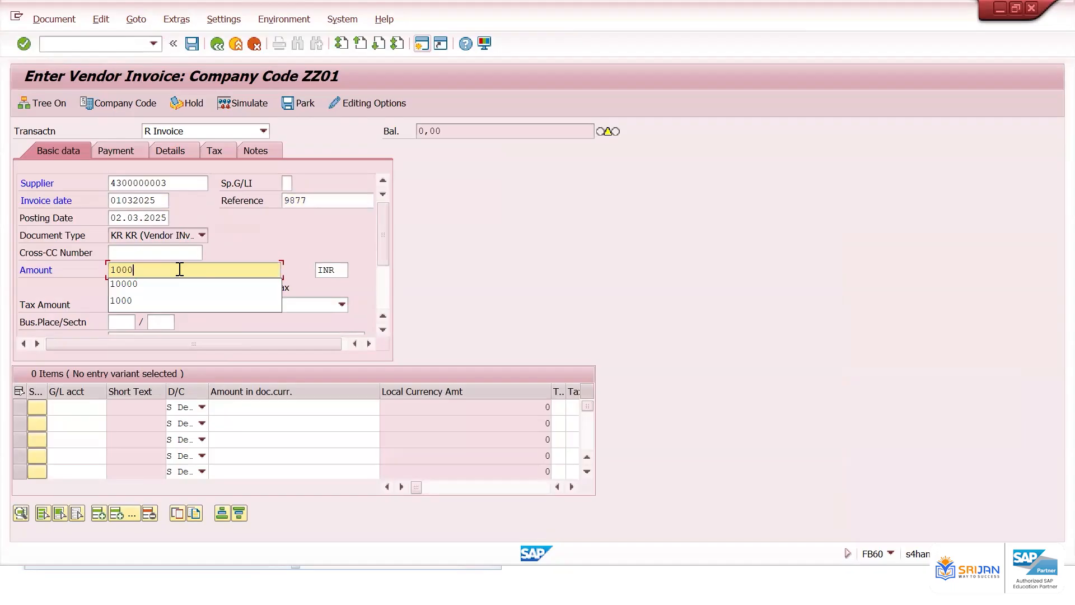
key("BackSpace")
key("BackSpace")
key("BackSpace")
key("BackSpace")
type("15000")
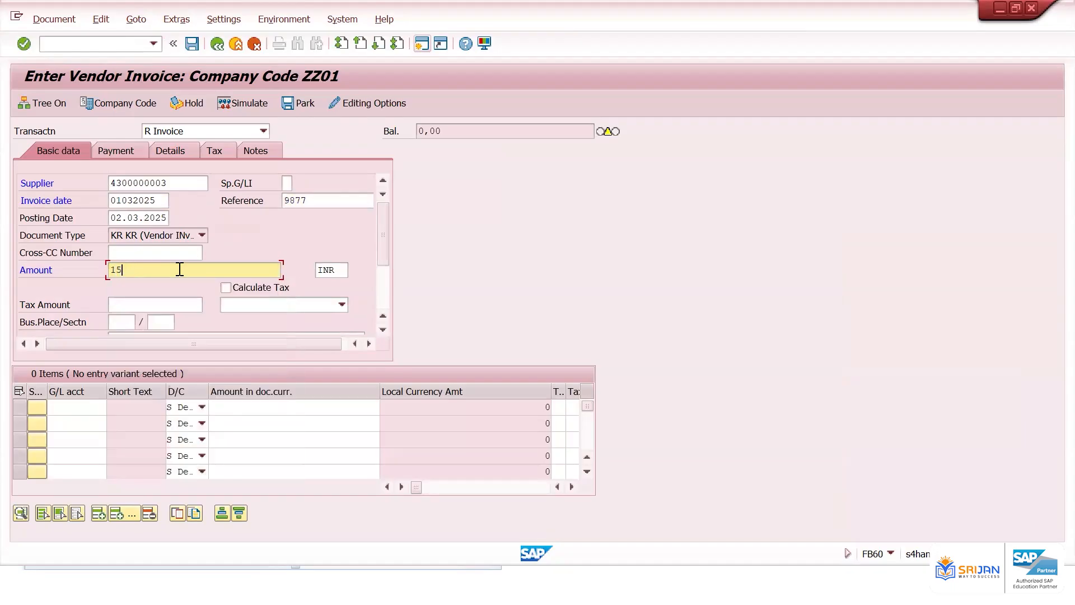
Add an expense line for G/L account 400601 with amount * to take the balance
key("Tab")
key("Tab")
key("Tab")
key("Tab")
key("Tab")
key("Tab")
key("Tab")
key("Tab")
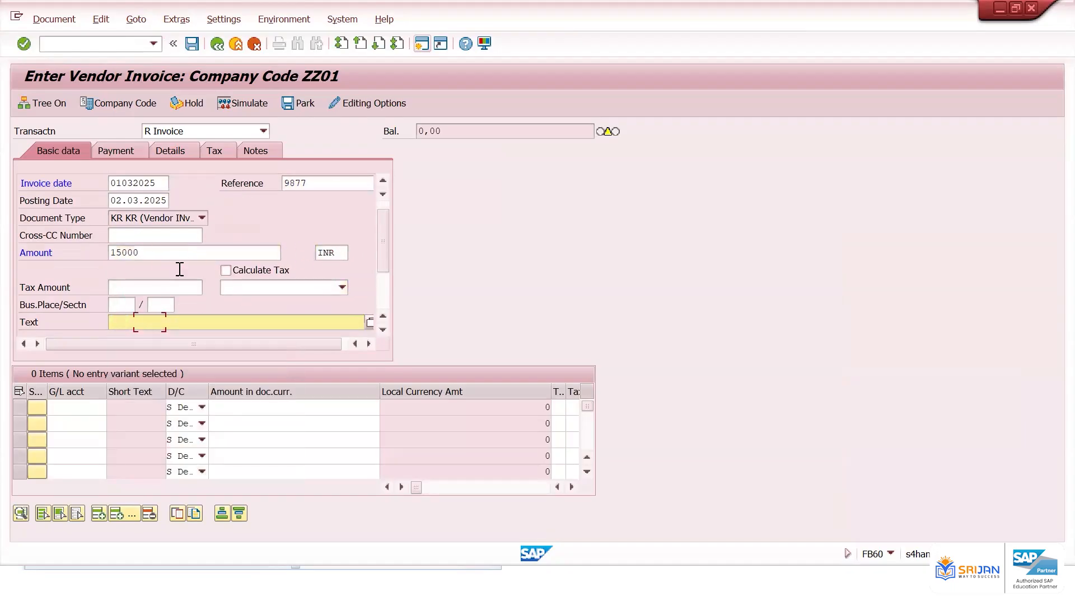
key("Tab")
key("Tab")
type("400601")
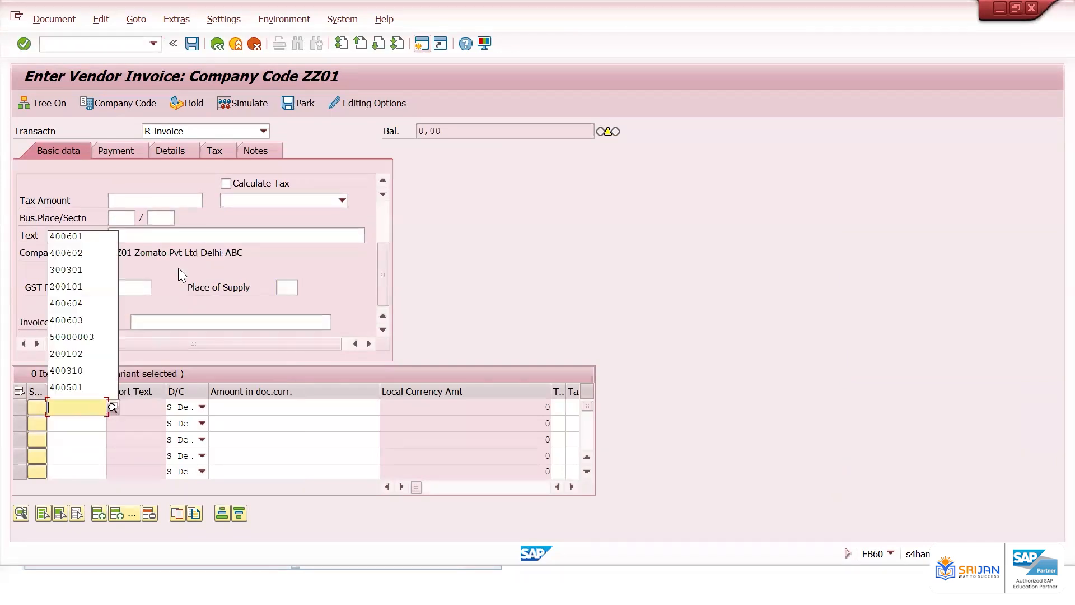
key("Tab")
type("*")
key("Return")
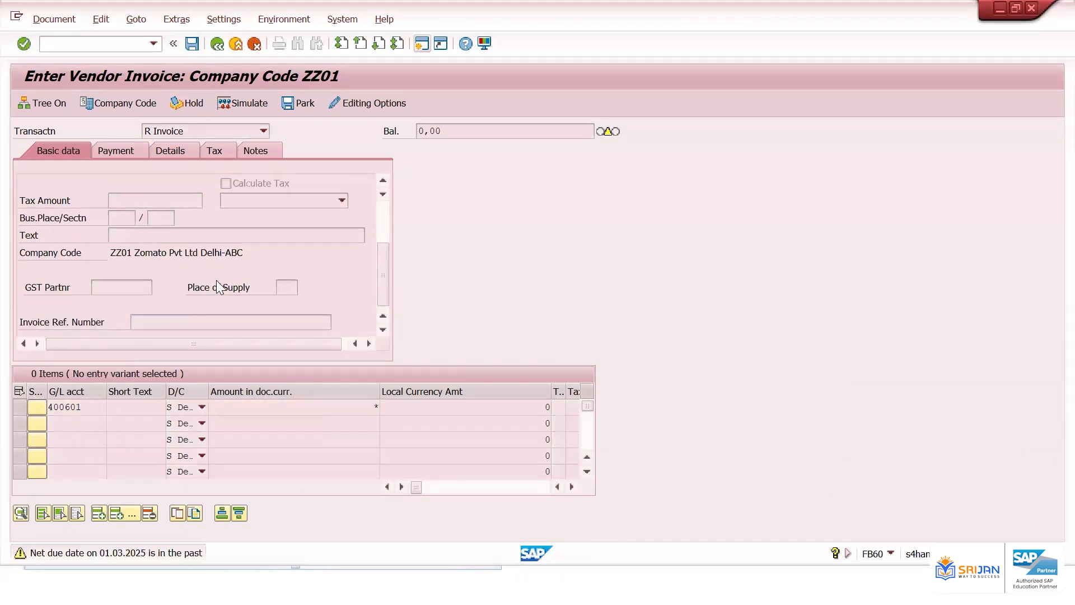
Simulate and post the vendor invoice
left_click(248, 96)
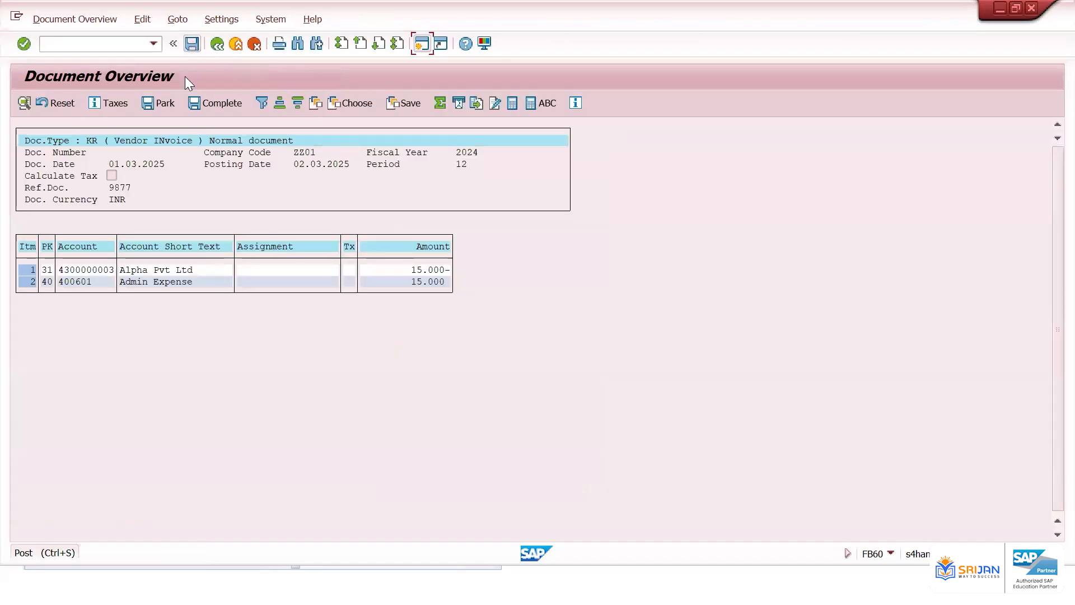
key("ctrl+s")
left_click(127, 48)
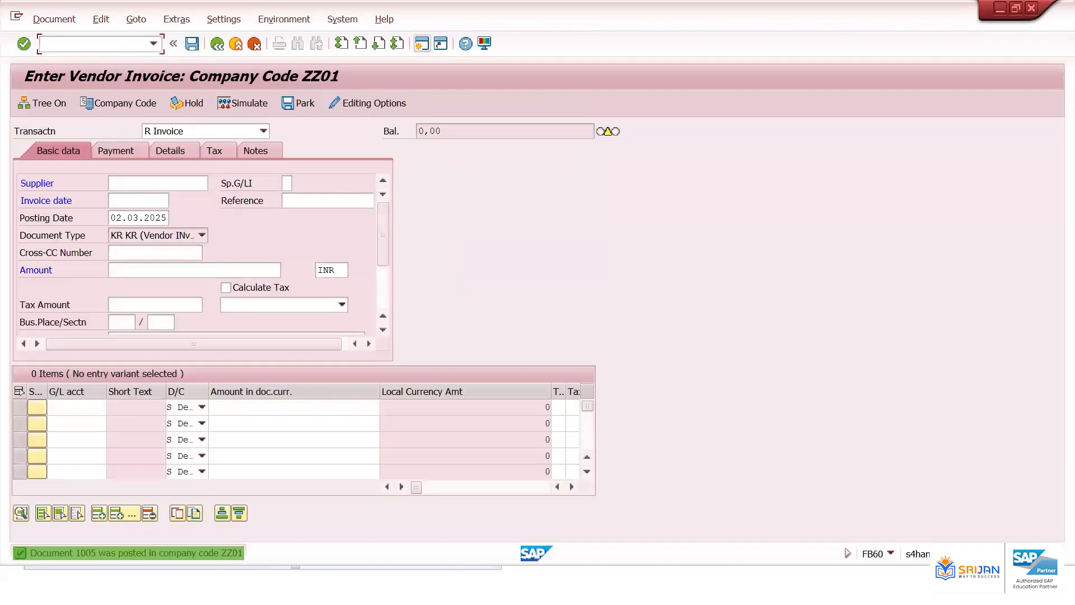
Run FBL1N for the vendor in company code ZZ01 showing all items for the pasted posting date range
type("/nfbl1n")
key("Return")
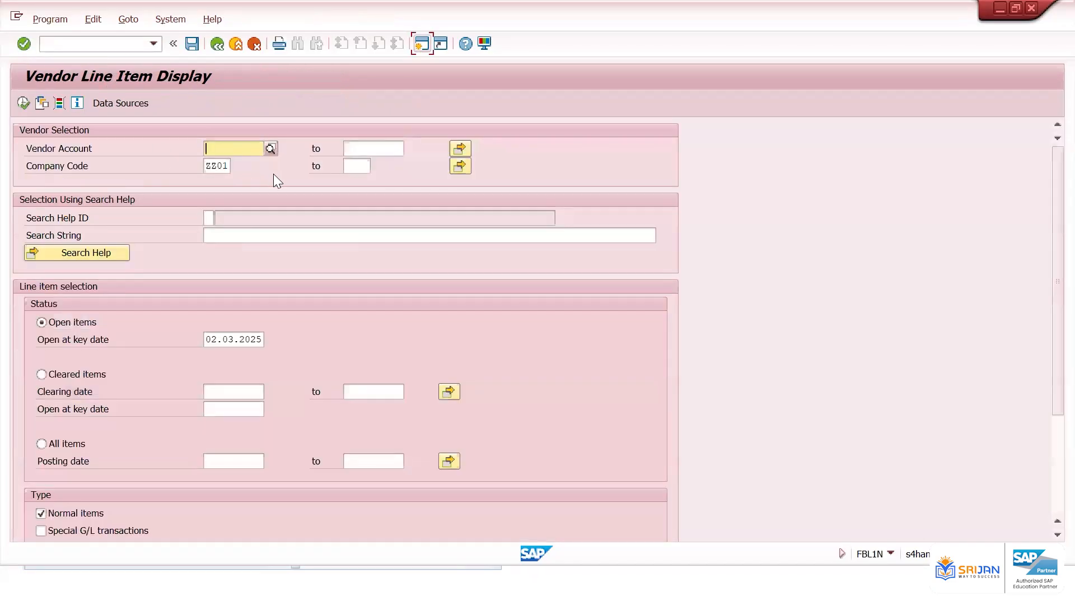
left_click(255, 178)
left_click(232, 339)
double_click(231, 338)
key("ctrl+c")
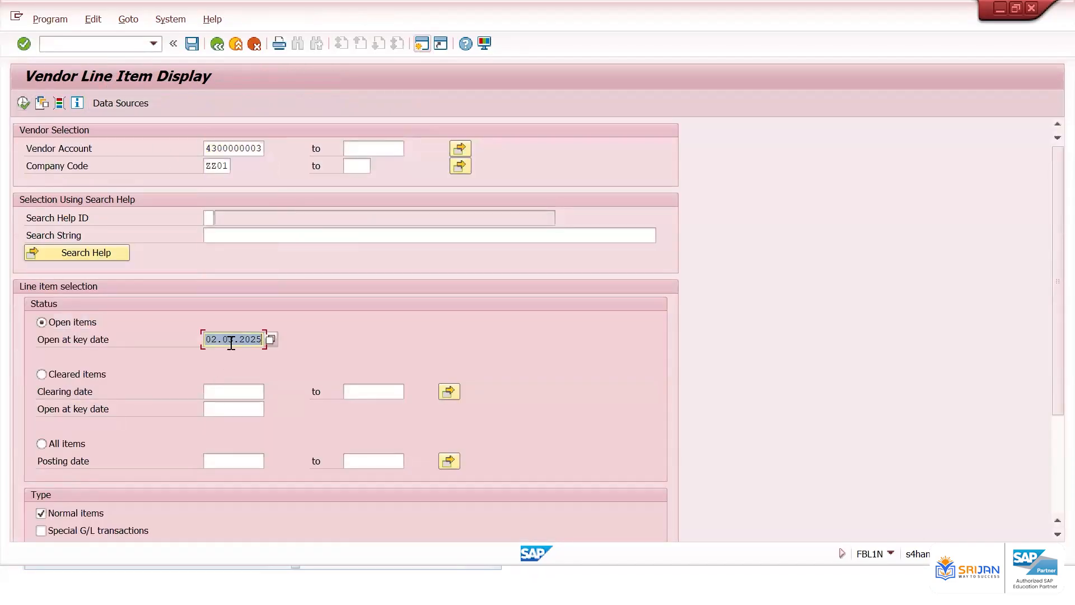
left_click(79, 446)
left_click(235, 461)
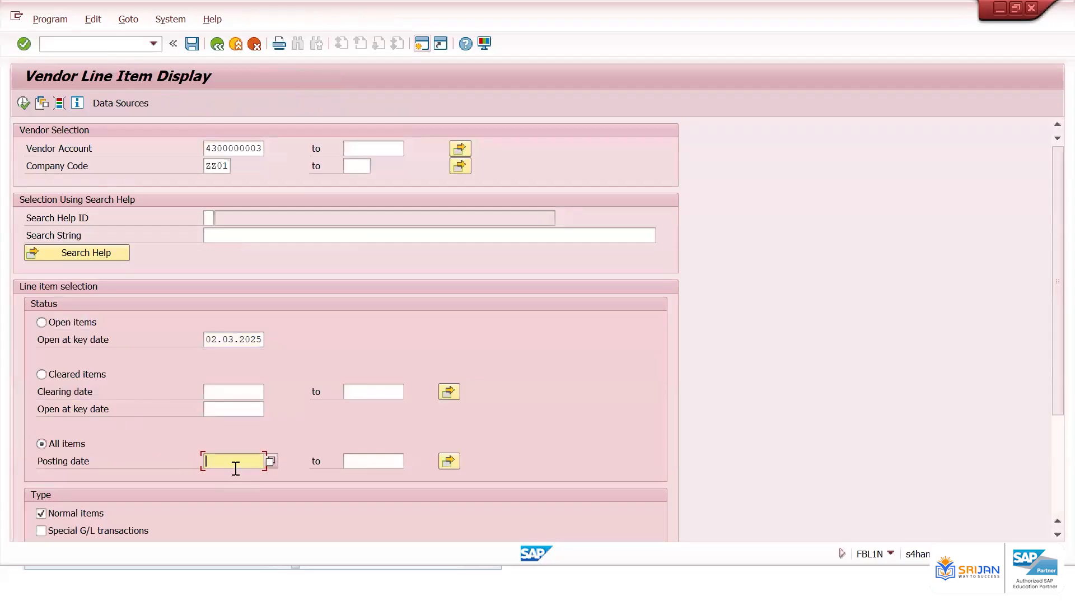
key("ctrl+v")
key("Tab")
key("ctrl+v")
key("F8")
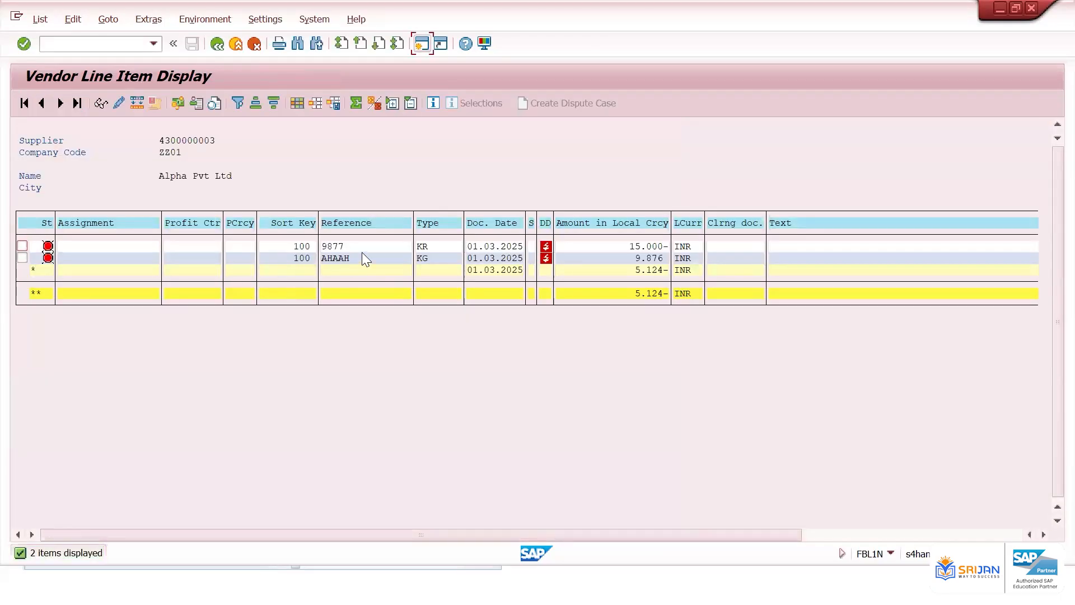
Select the vendor balance total in the line item list and open a new SAP session
left_click(623, 258)
left_click(641, 293)
left_click(422, 44)
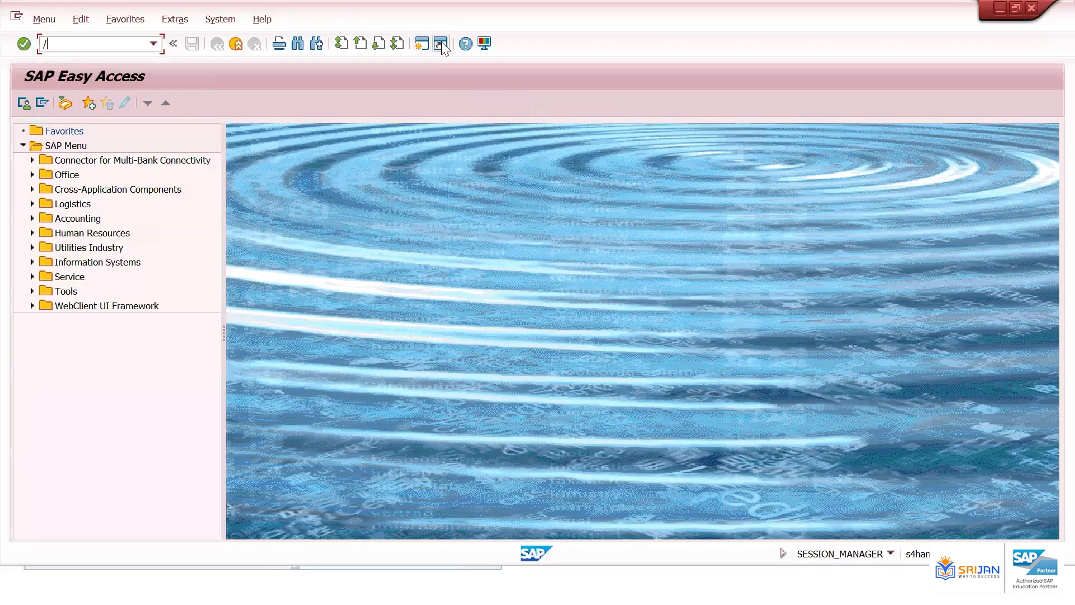
type("/nf-02")
key("Return")
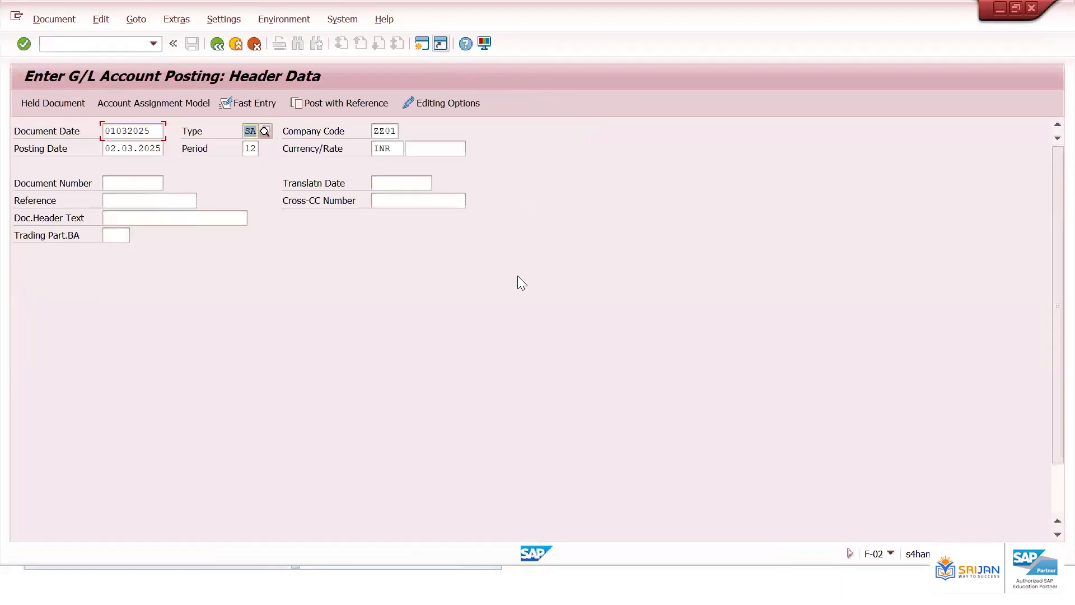
scroll(414, 385, "down", 4)
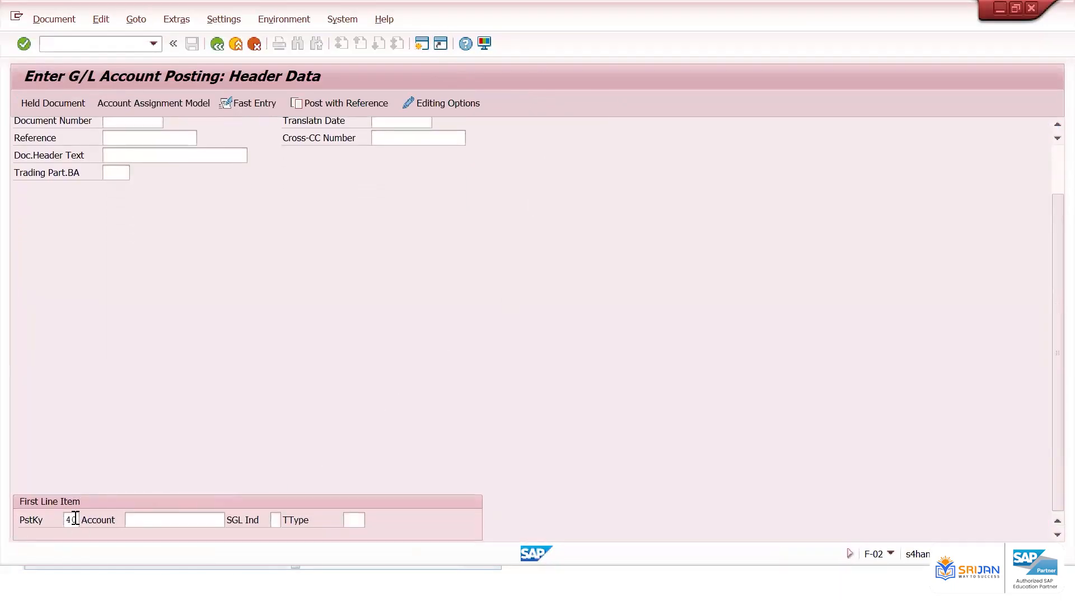
left_click(76, 519)
key("BackSpace")
key("BackSpace")
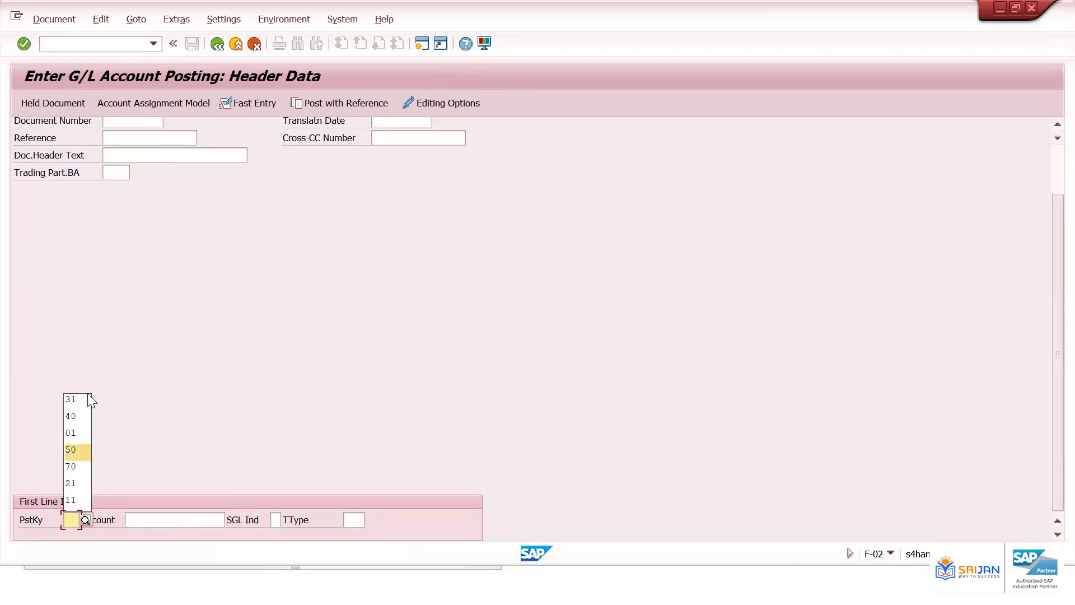
left_click(85, 399)
left_click(155, 518)
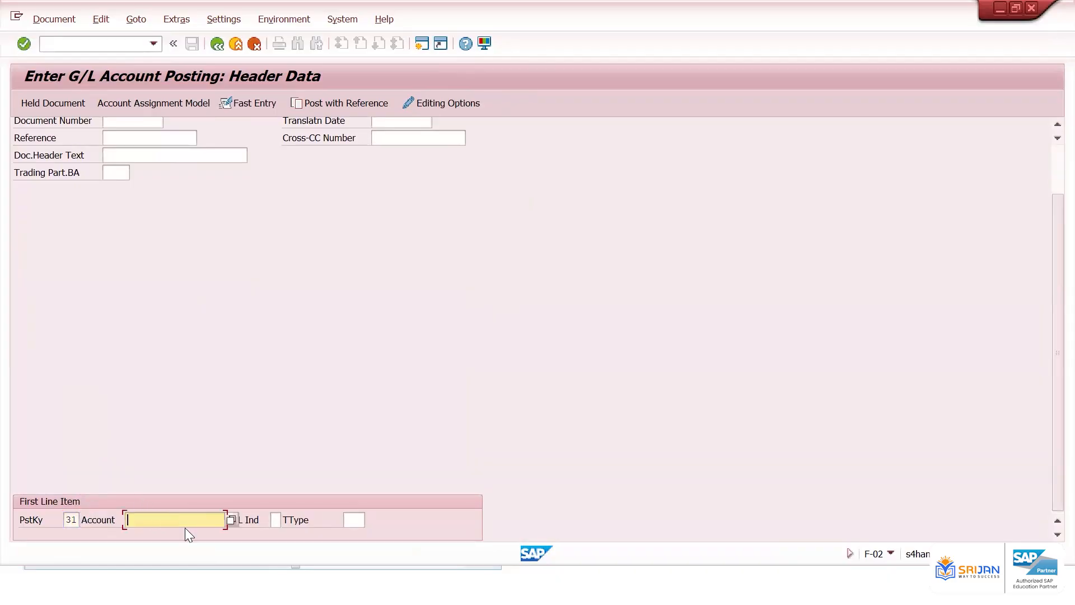
key("BackSpace")
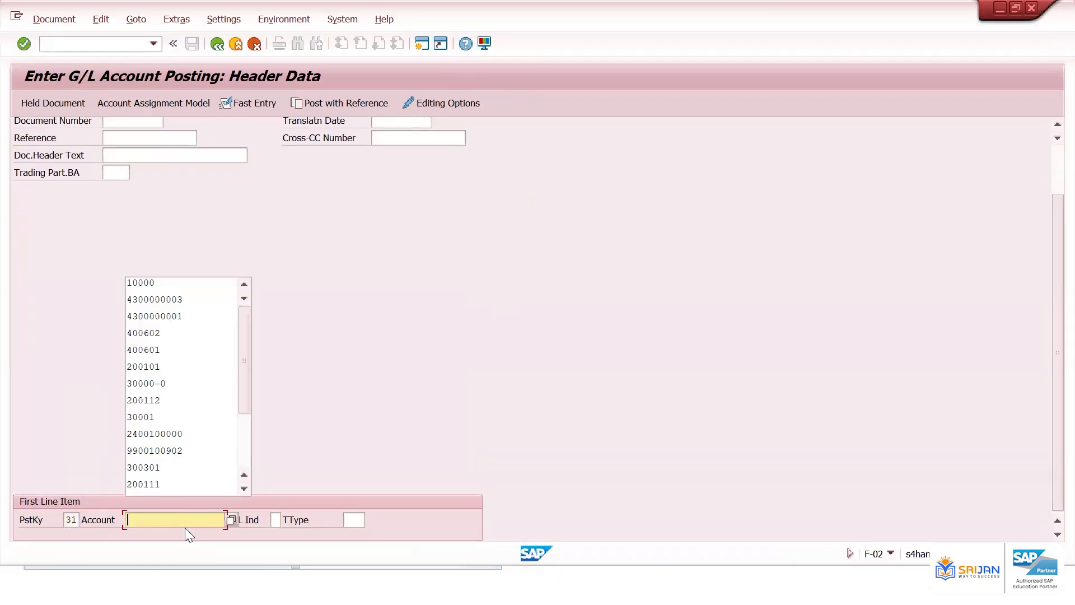
left_click(171, 300)
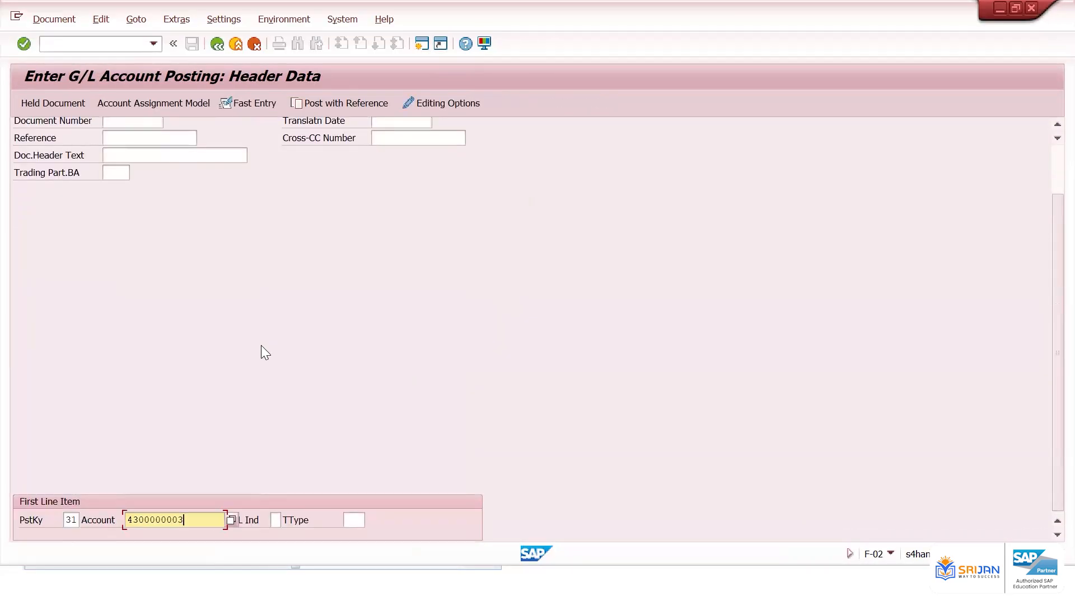
Try entering vendor amount 5124 and a posting key 50 line for account 200101 with amount *
key("Return")
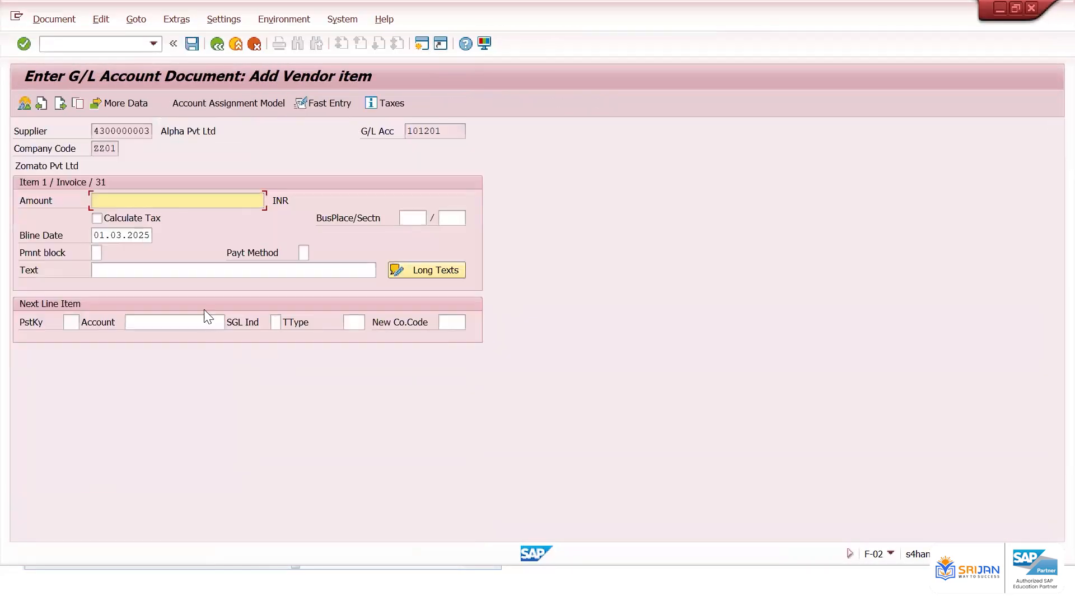
key("Return")
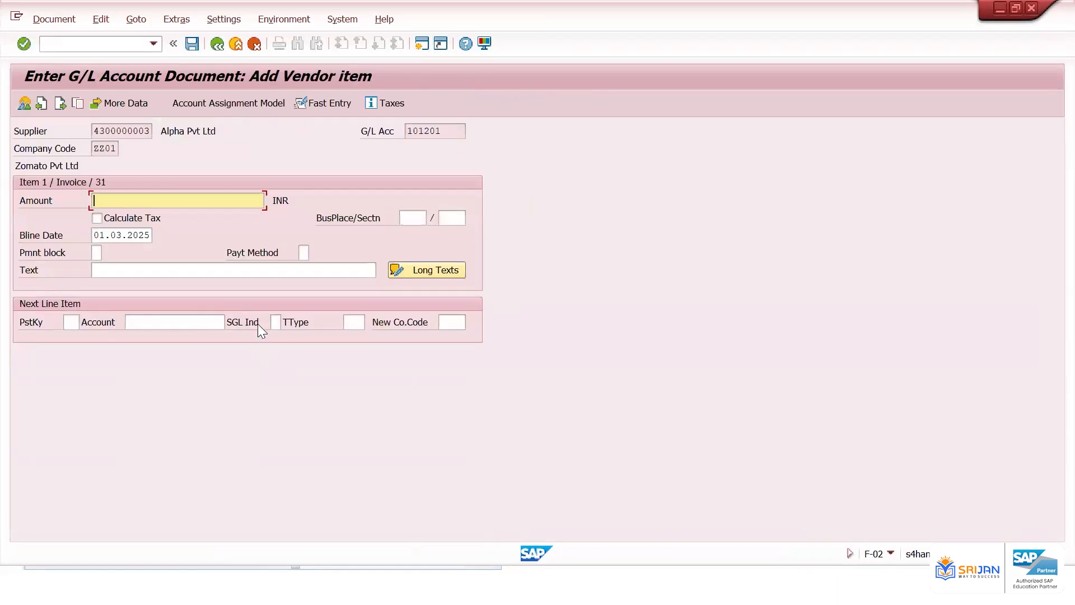
type("5124")
left_click(71, 322)
type("50")
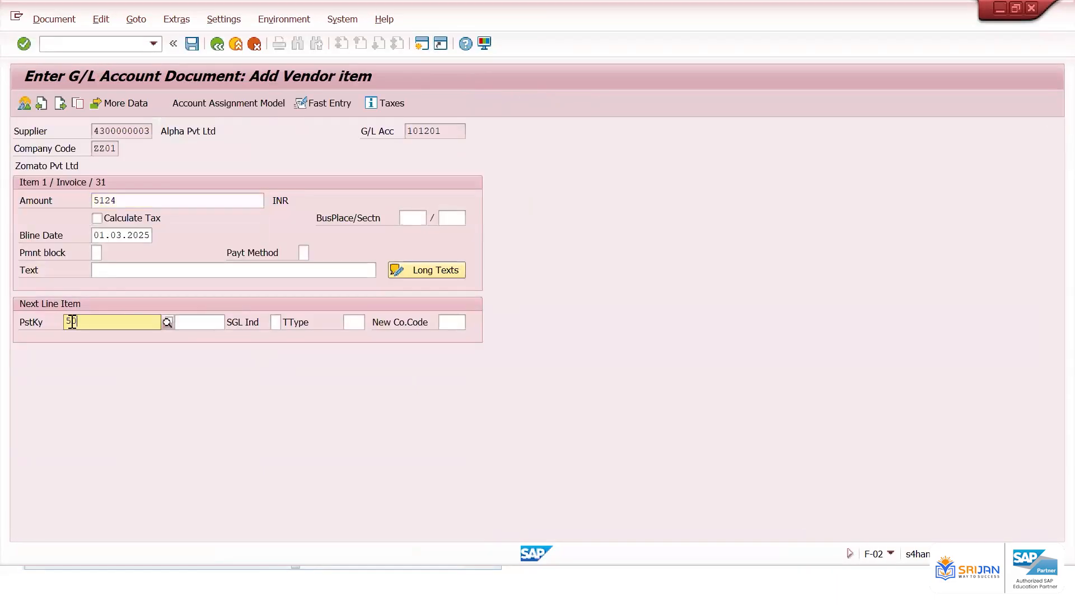
key("Tab")
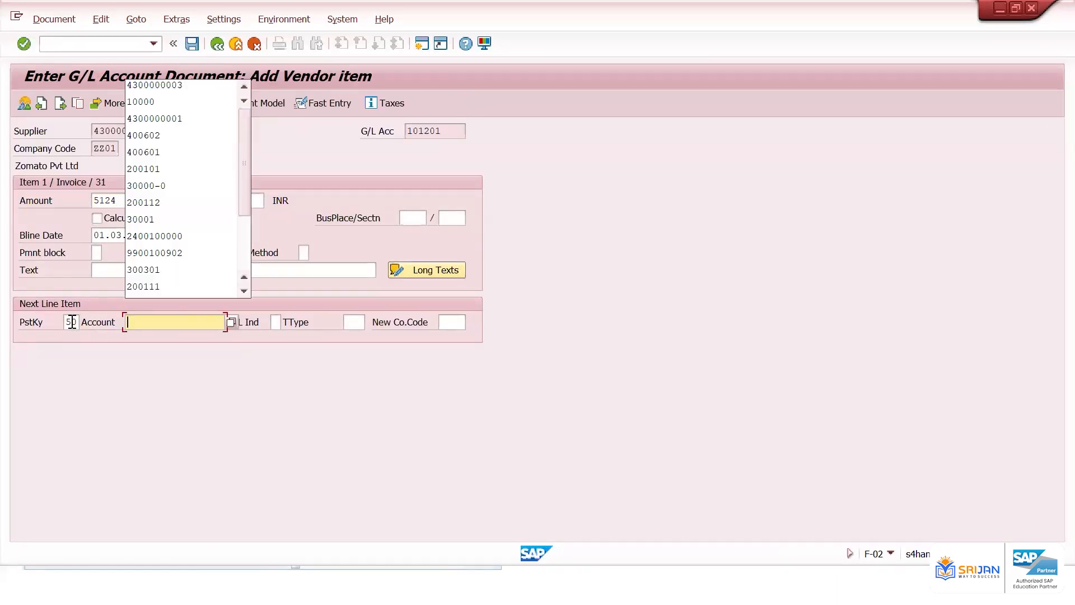
left_click(174, 175)
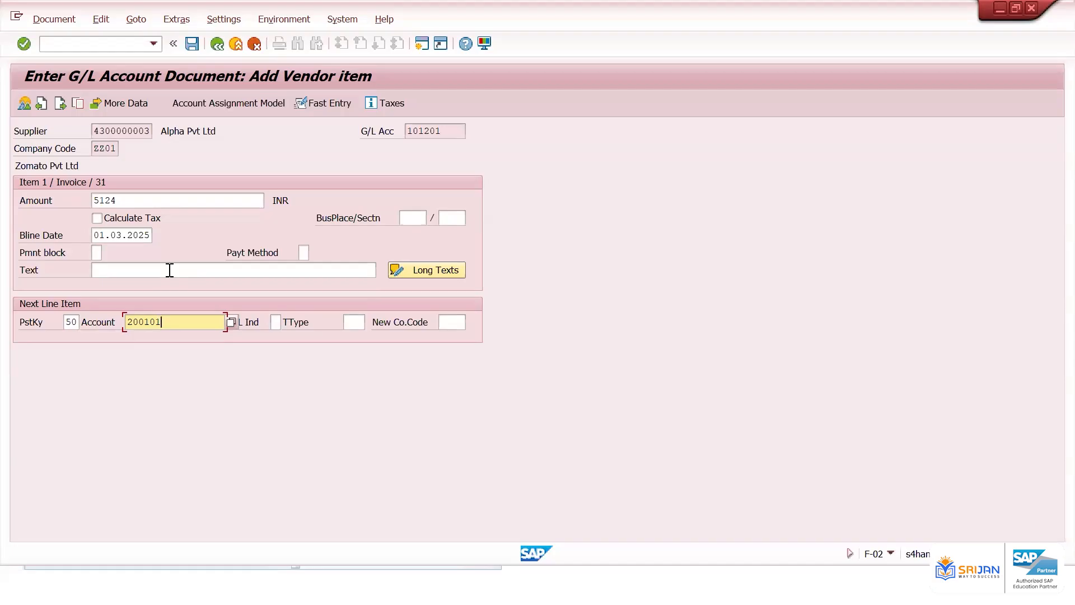
key("Return")
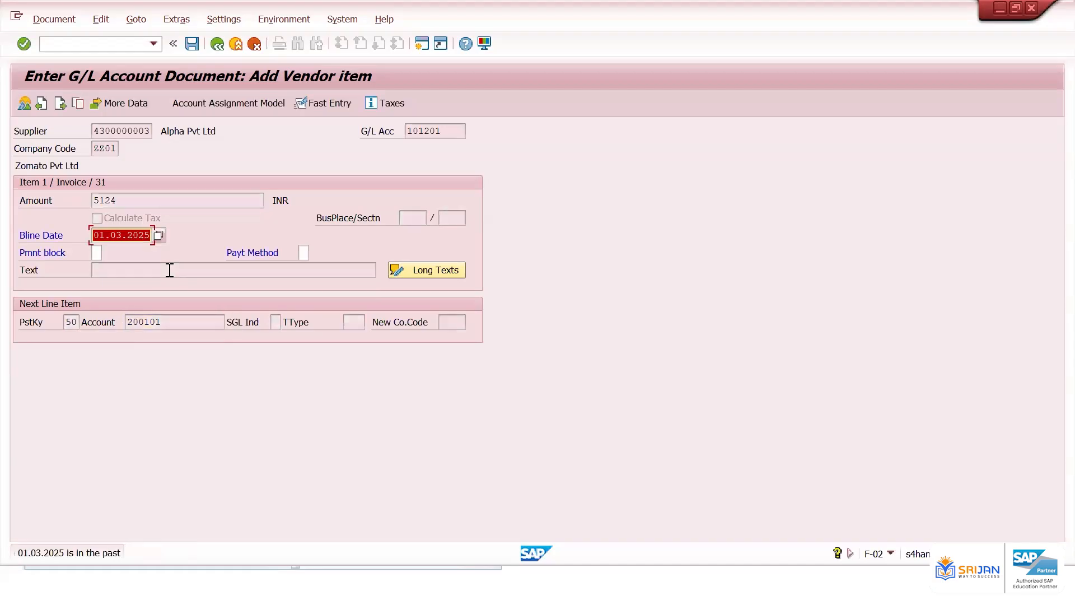
key("Return")
key("Return")
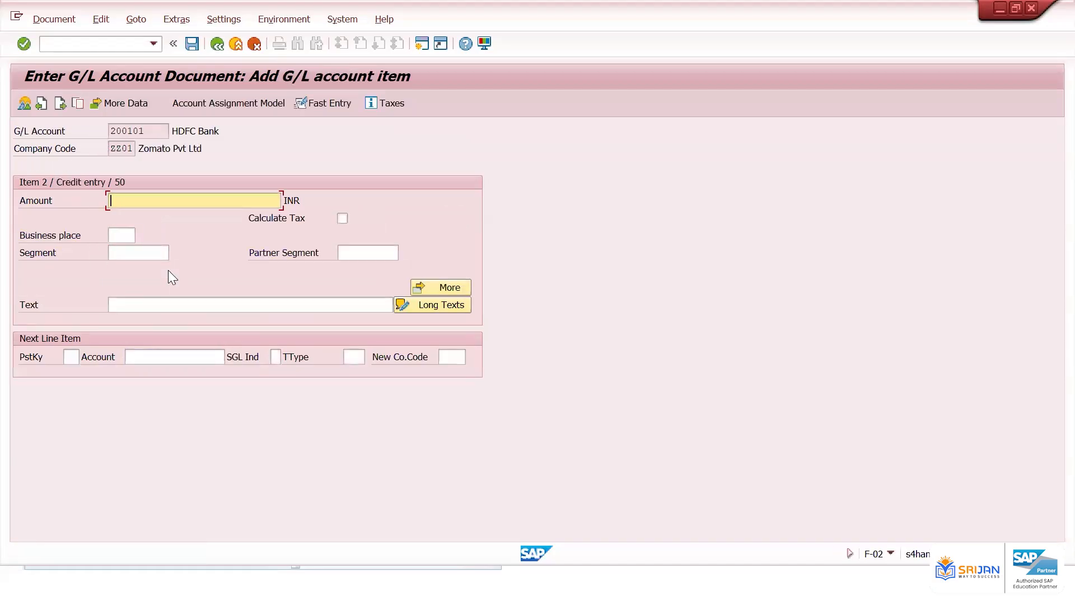
type("*")
key("Return")
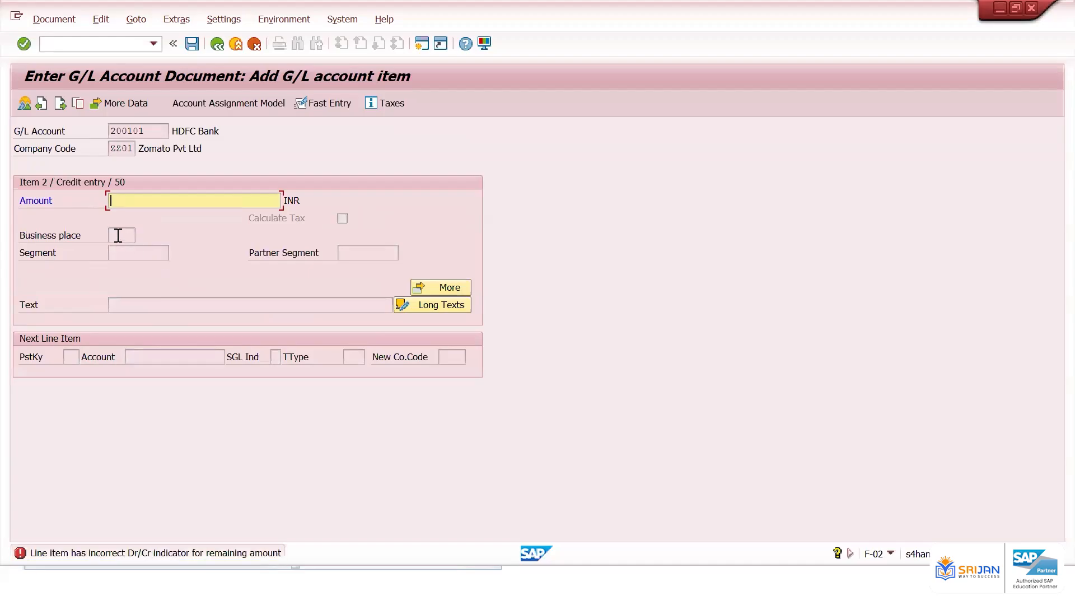
Restart F-02 and pick posting key 21 (Credit memo) for the first line item
left_click(73, 40)
type("/nf-02")
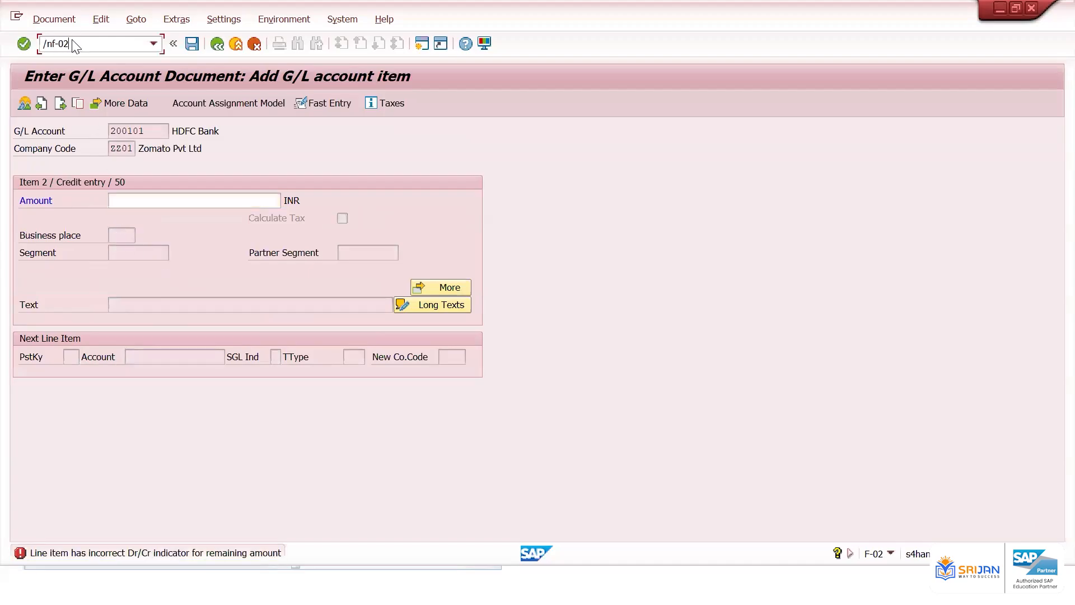
key("Return")
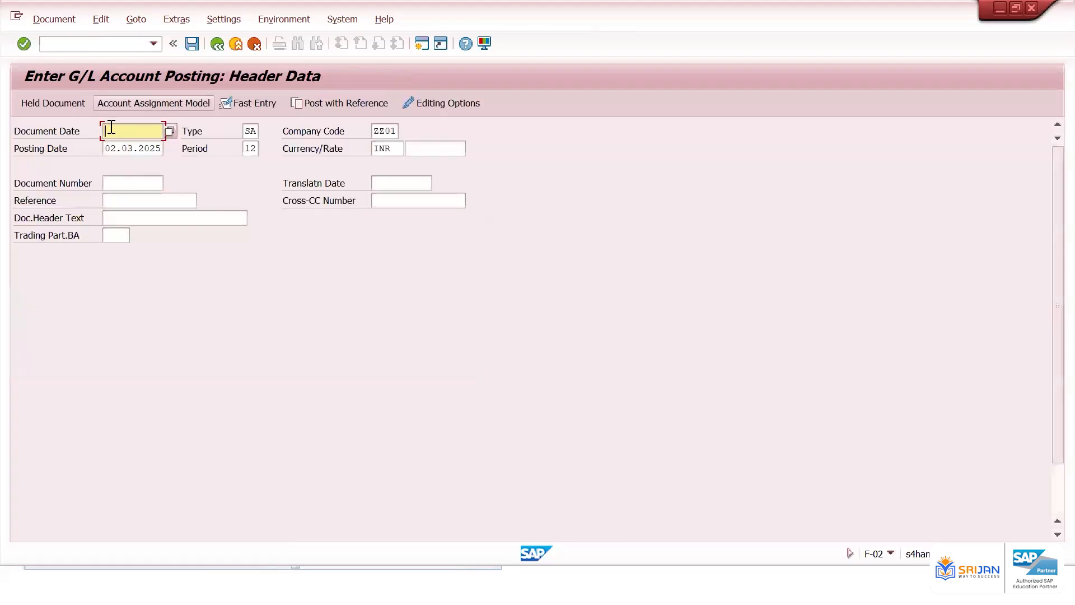
left_click(110, 130)
left_click(122, 146)
scroll(132, 334, "down", 1)
scroll(132, 333, "down", 1)
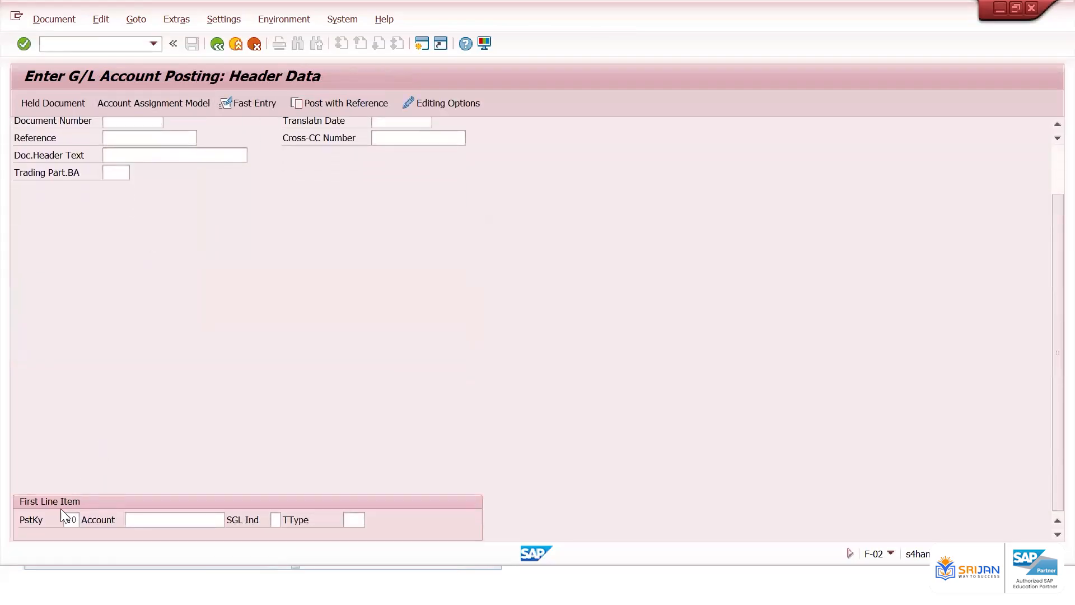
left_click(80, 520)
key("BackSpace")
key("BackSpace")
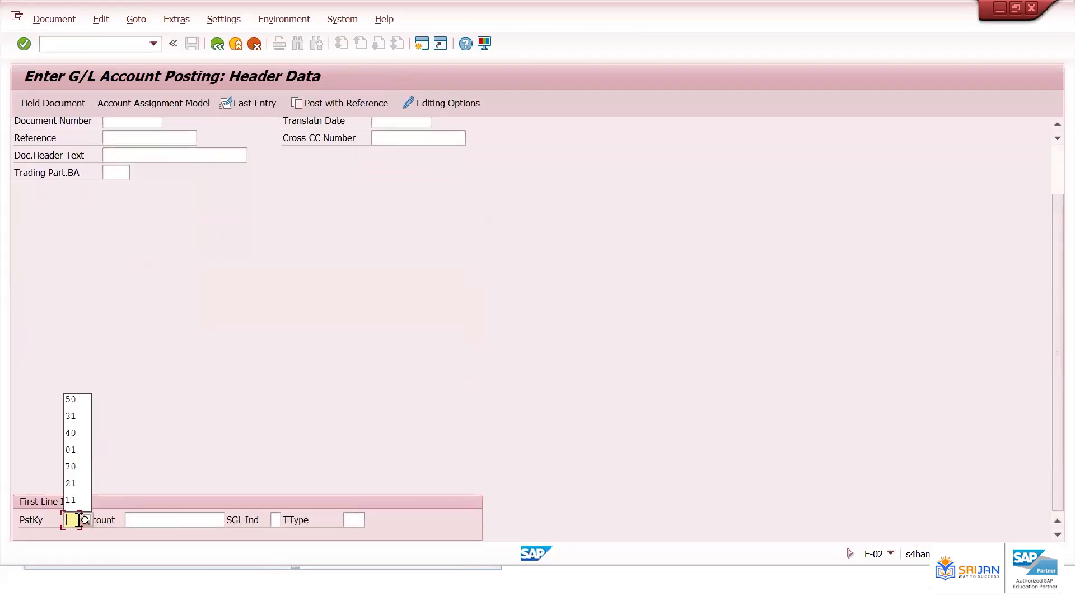
left_click(88, 518)
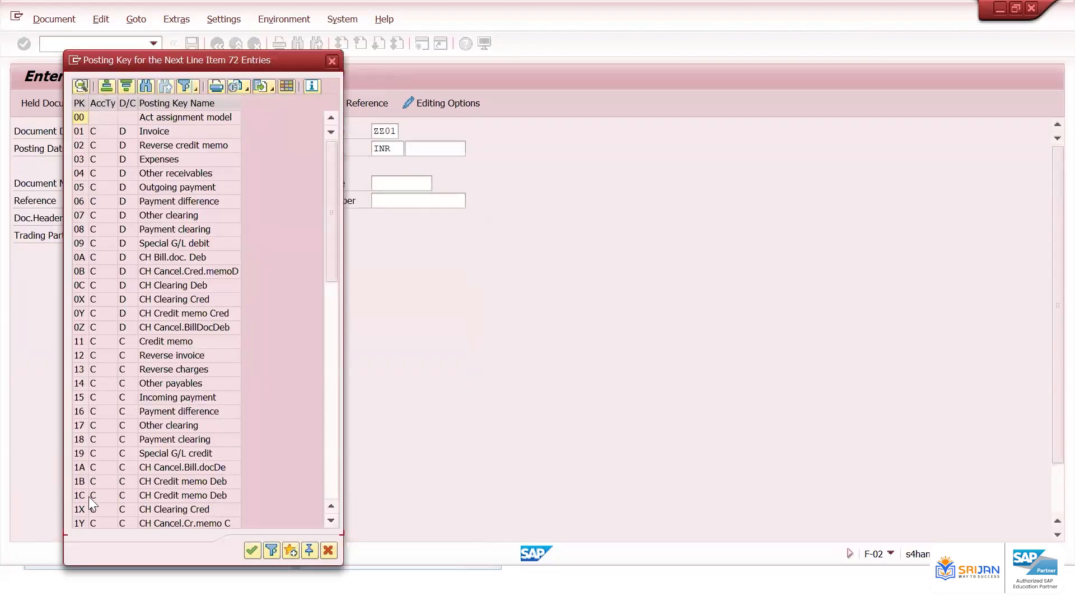
left_click(85, 467)
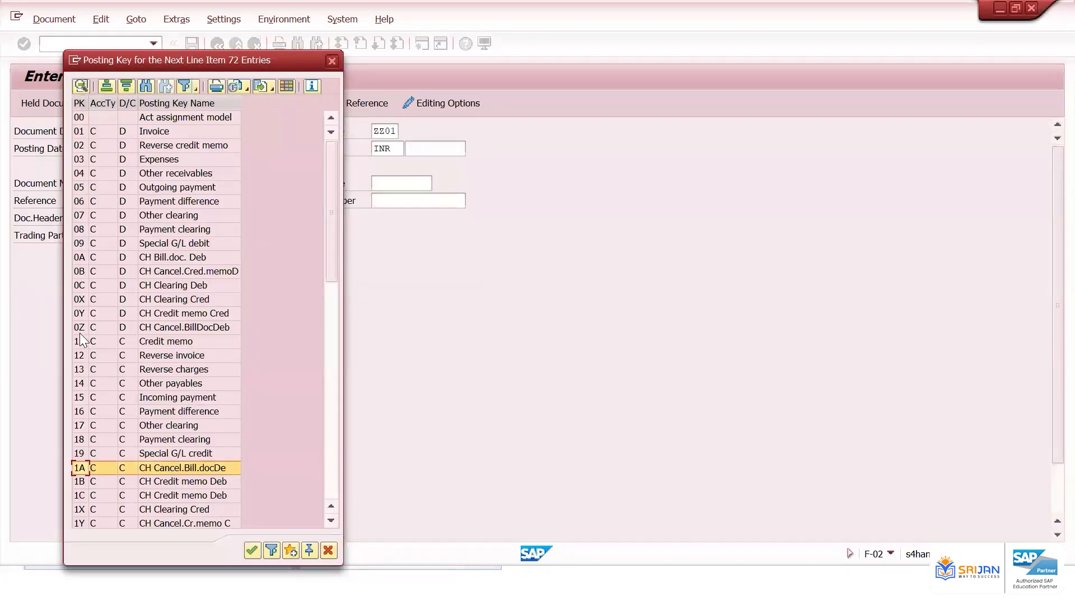
scroll(80, 332, "down", 2)
left_click(155, 467)
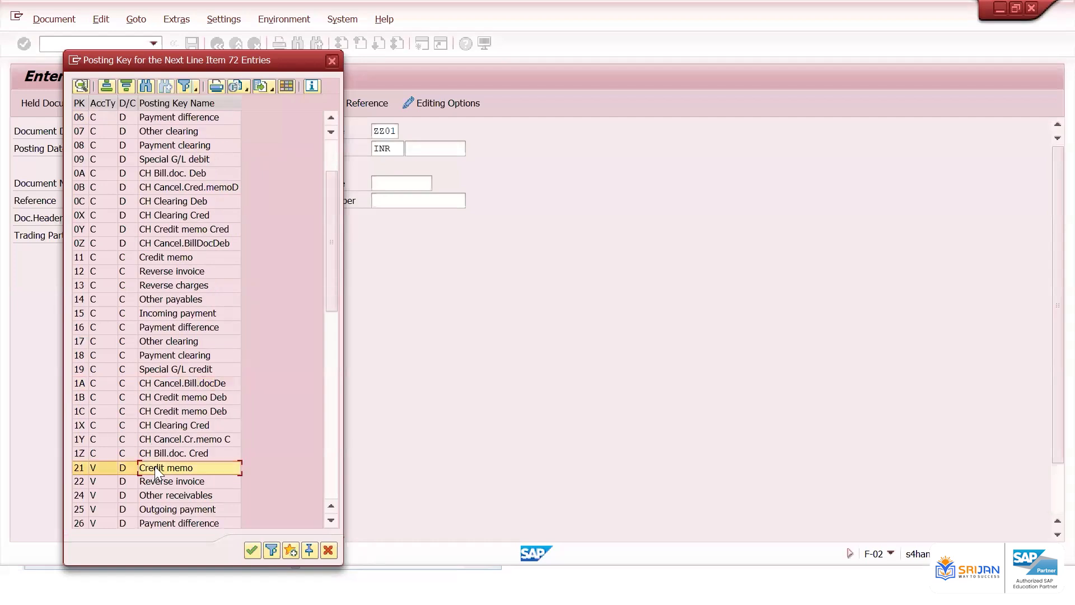
double_click(155, 467)
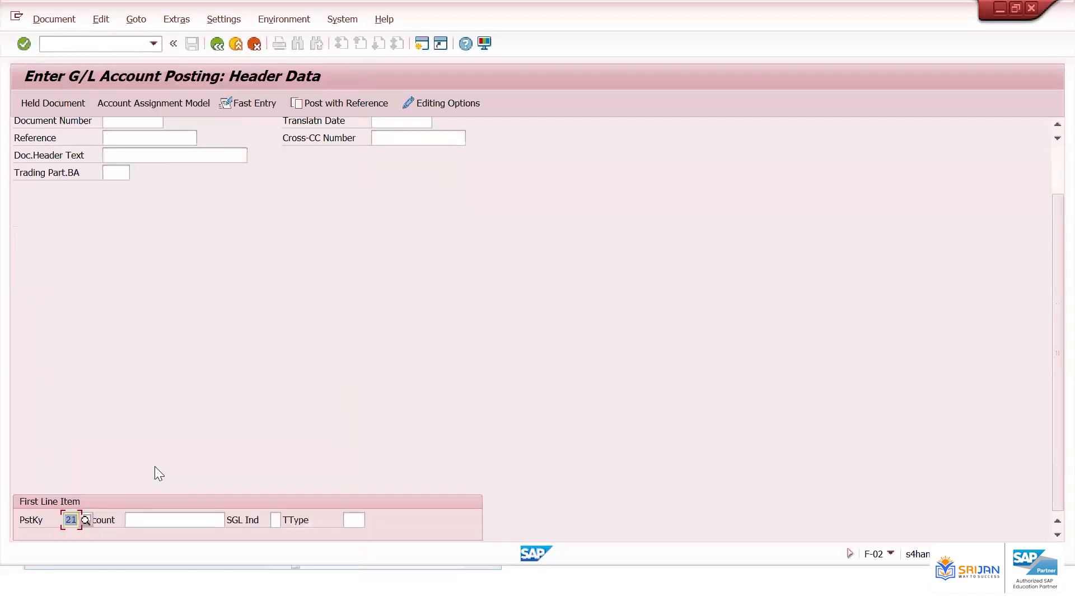
left_click(160, 520)
key("BackSpace")
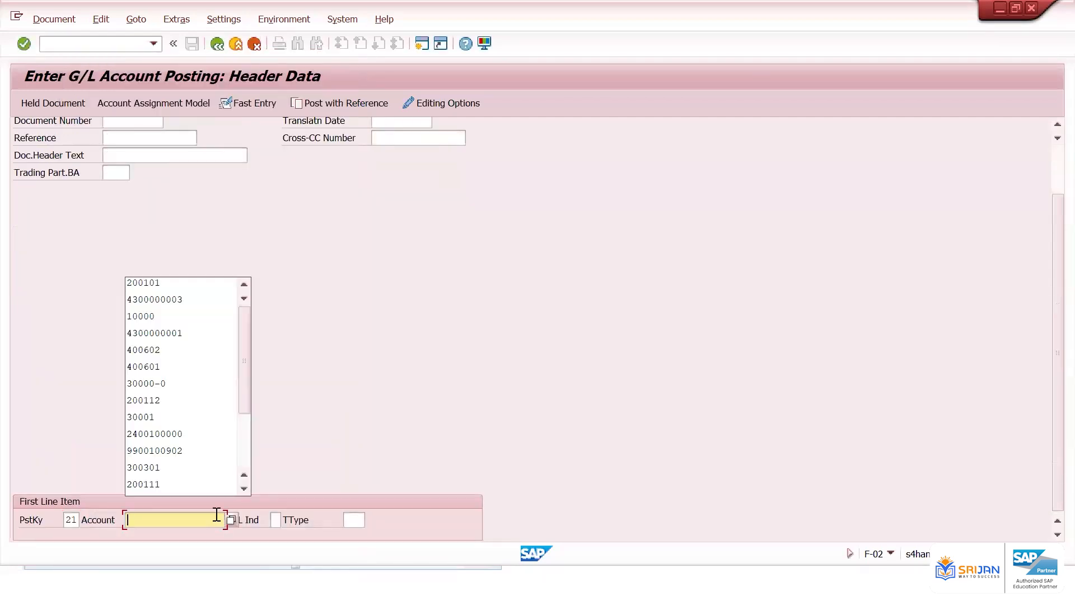
key("Down")
key("Return")
double_click(216, 515)
key("BackSpace")
key("Down")
key("Down")
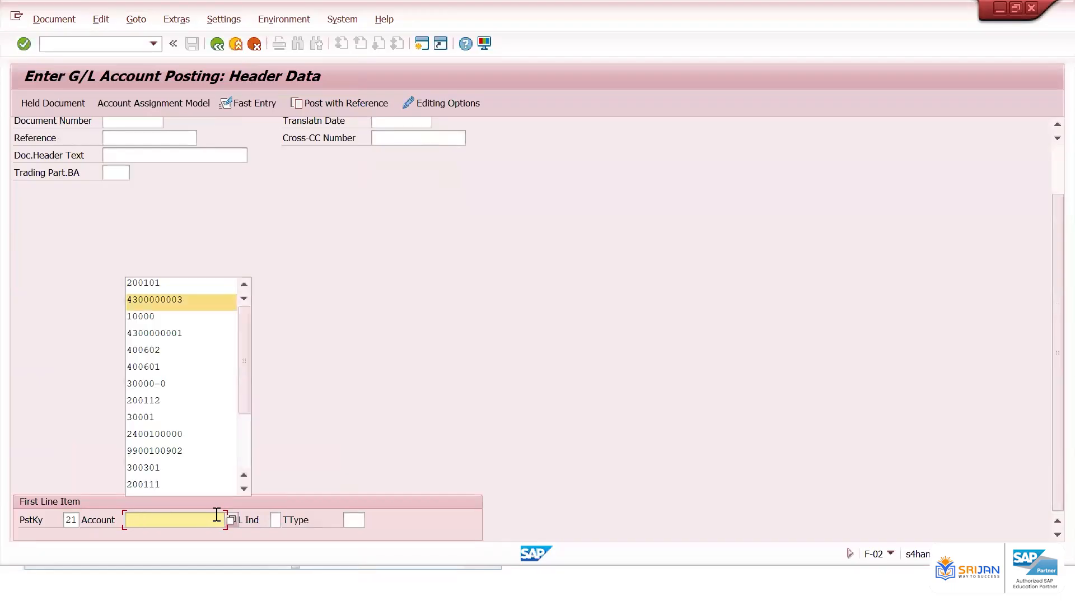
key("Return")
key("Return")
key("BackSpace")
key("Down")
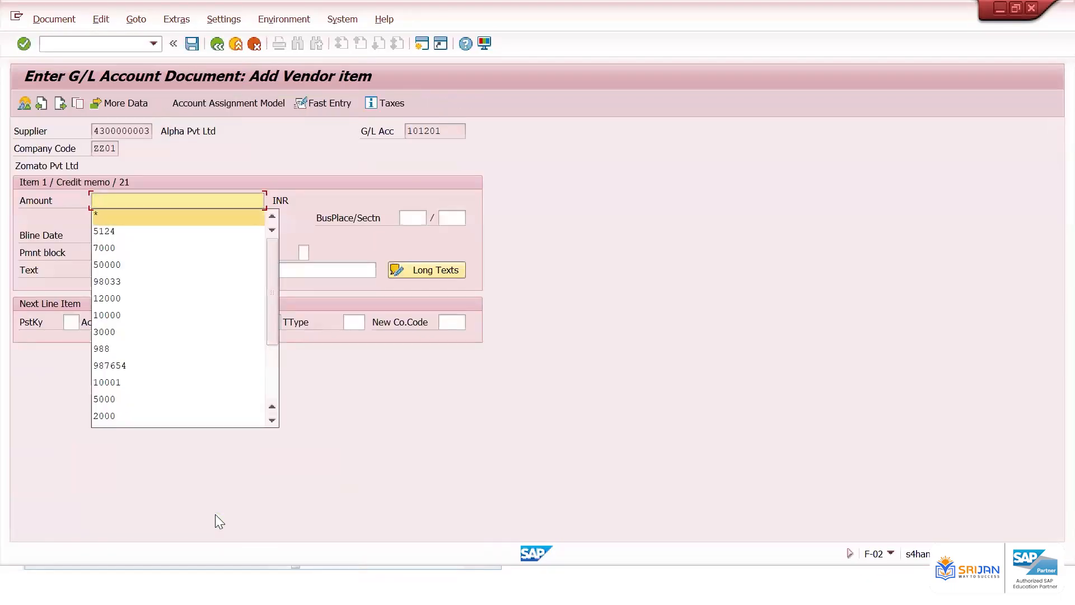
key("Return")
Add the next line item with posting key 50 for G/L account 200101
left_click(73, 324)
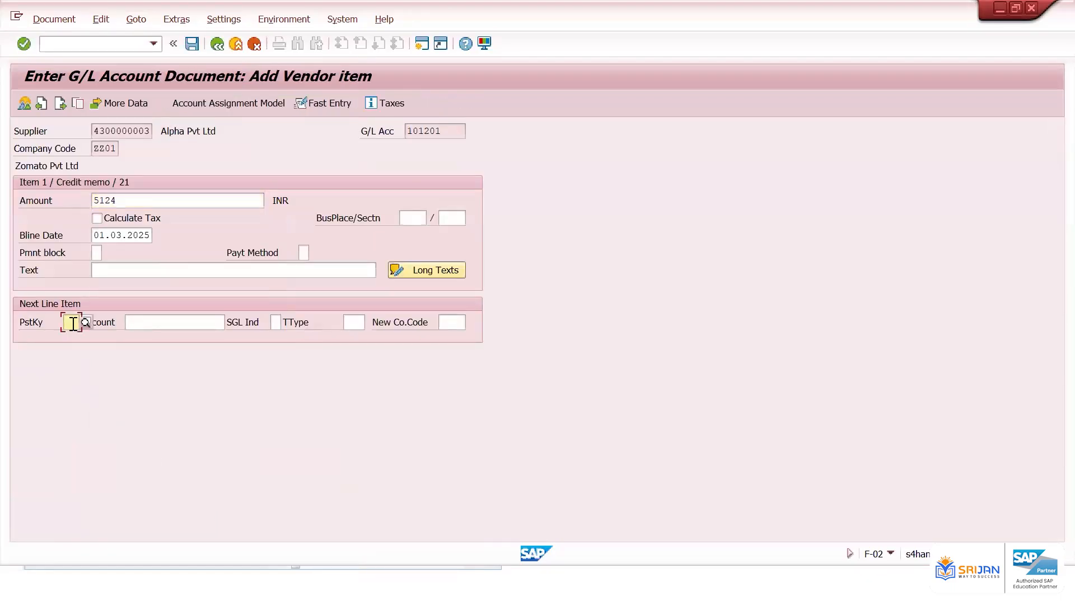
key("Down")
key("Down")
key("Return")
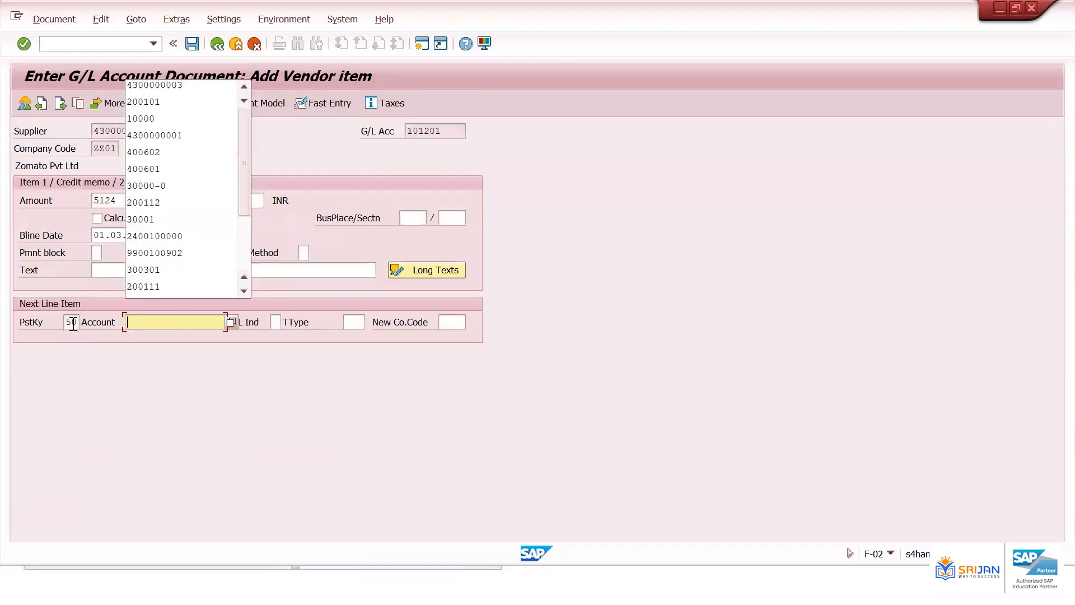
key("Down")
key("Return")
key("Return")
Set the HDFC Bank line amount to 5124 and simulate the document
key("Return")
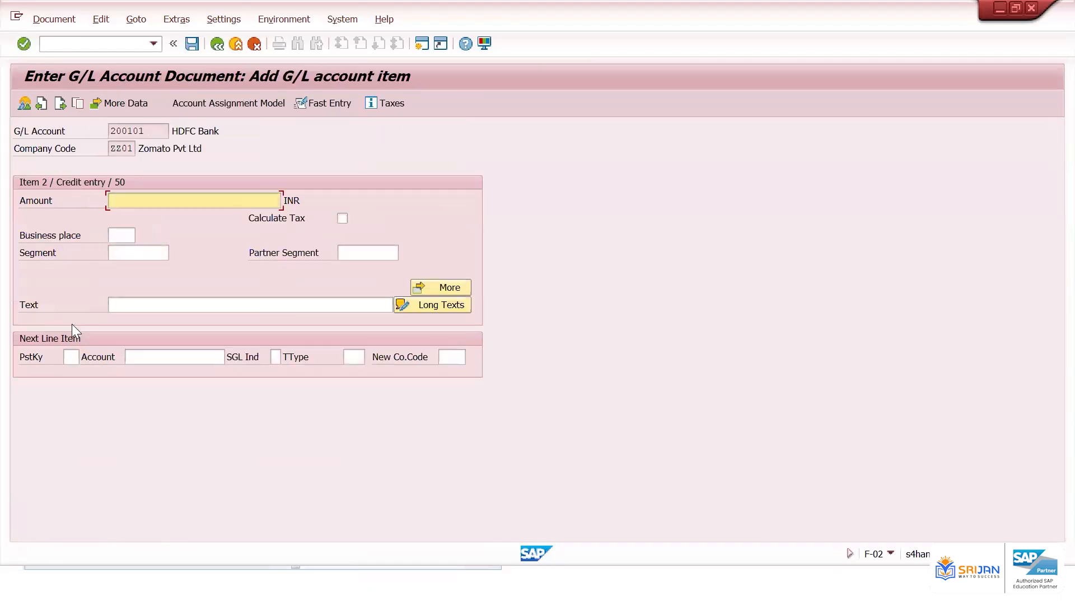
type("5124")
key("Return")
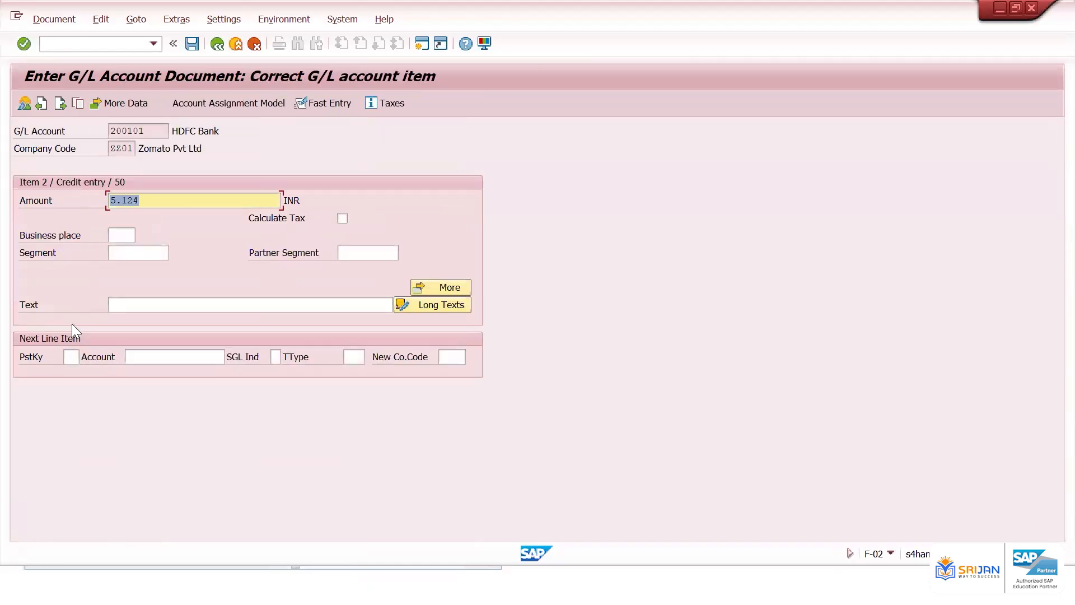
left_click(54, 20)
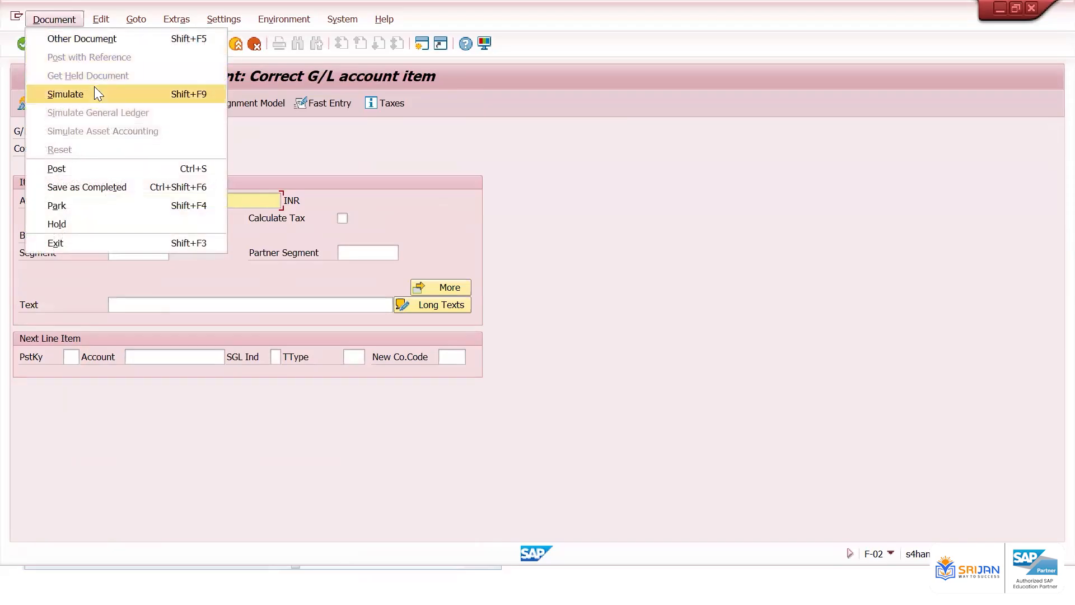
left_click(95, 92)
left_click_drag(144, 253, 234, 252)
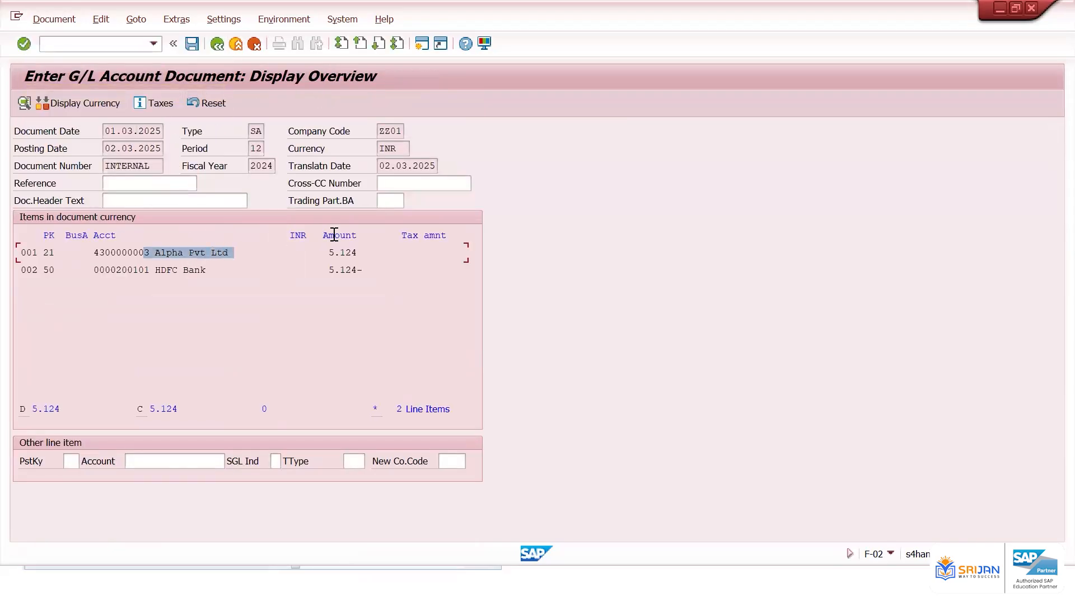
left_click_drag(334, 234, 353, 247)
left_click_drag(133, 270, 363, 270)
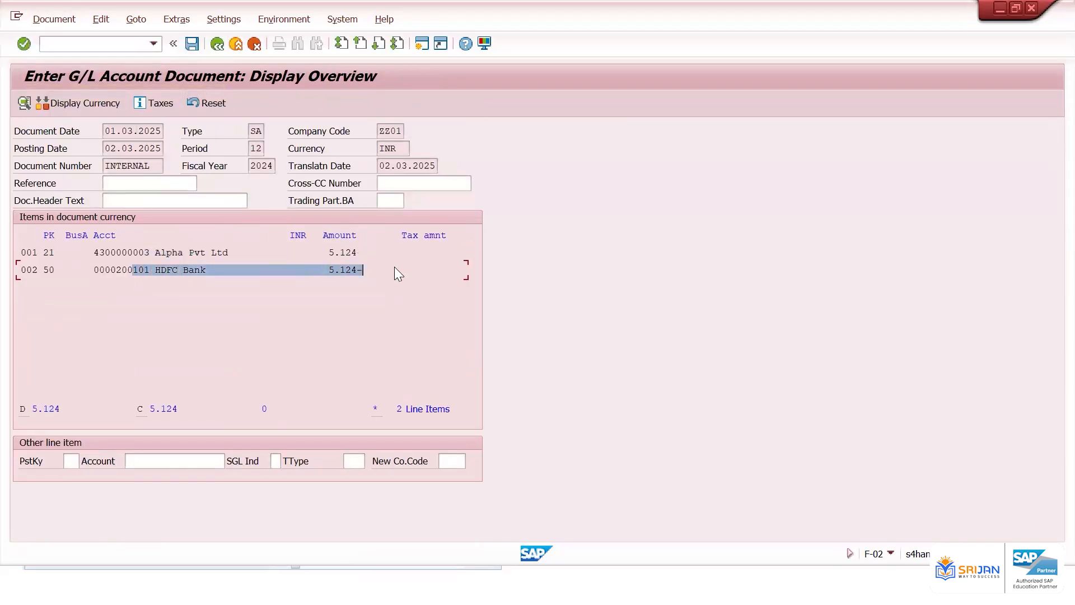
left_click_drag(212, 252, 383, 250)
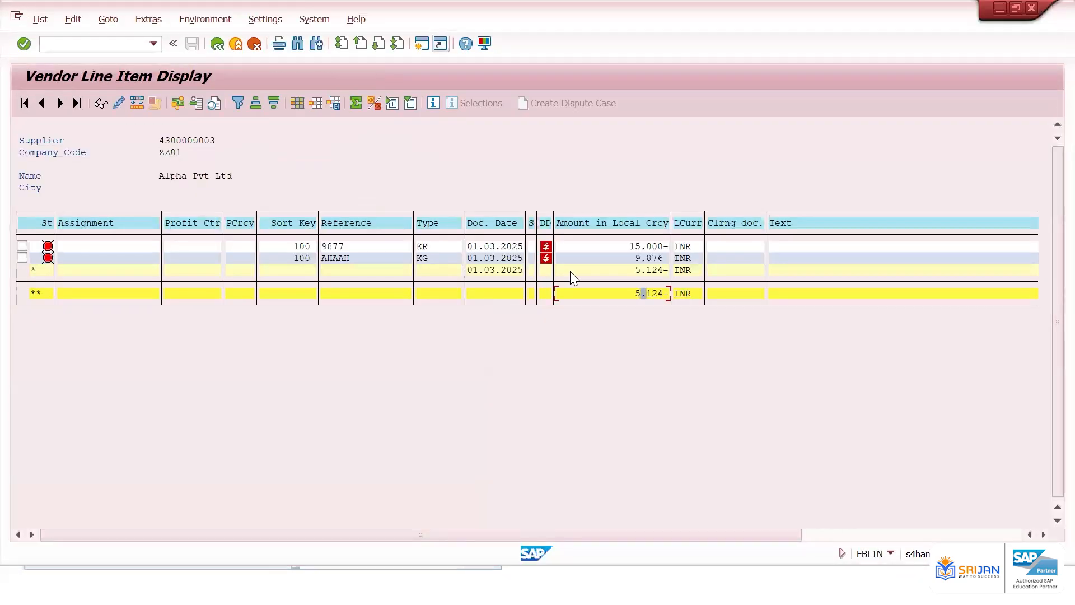
left_click(609, 246)
left_click(603, 273)
left_click(620, 246)
double_click(621, 258)
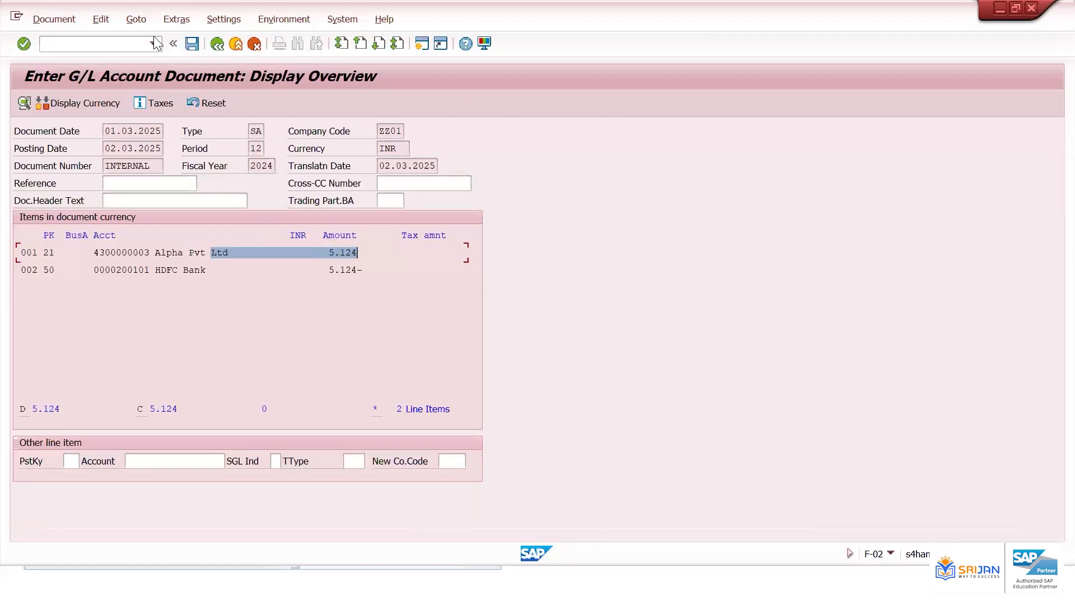
left_click(192, 44)
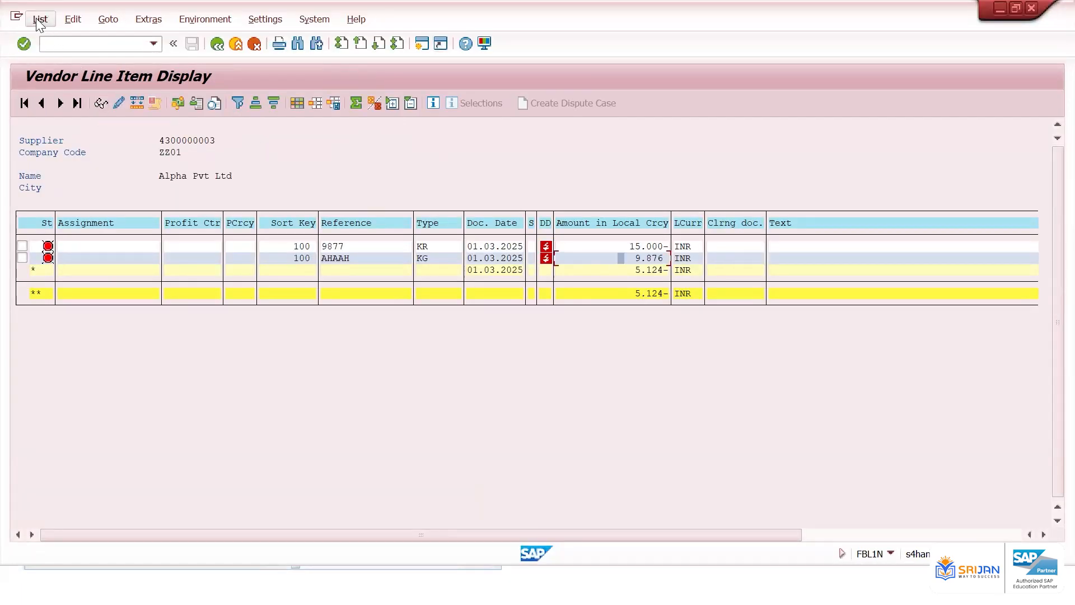
Refresh the vendor line item list and review the vendor's open items
left_click(40, 19)
left_click(66, 58)
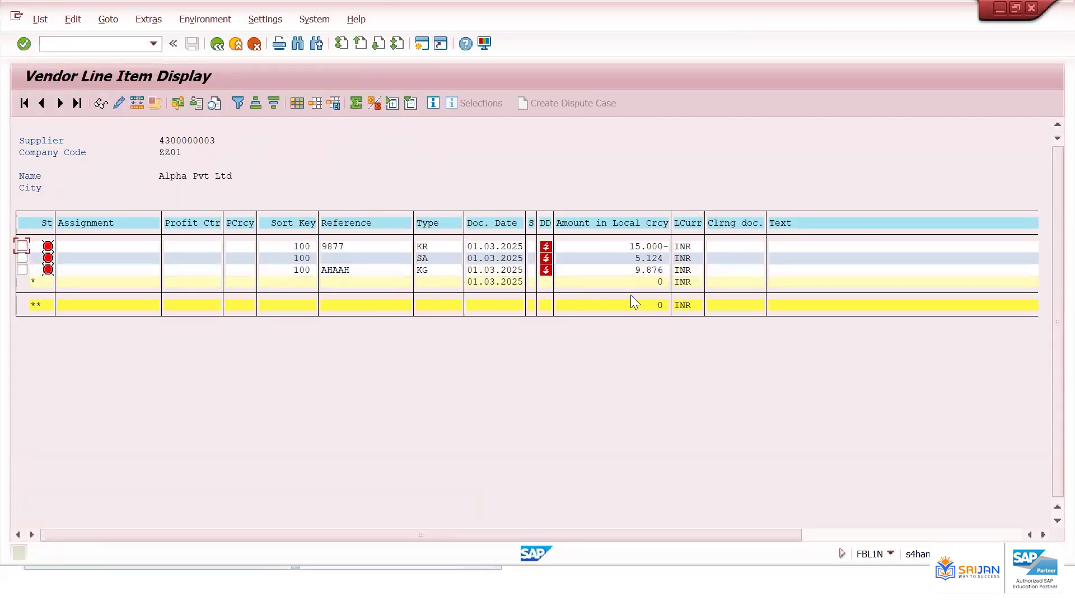
left_click(654, 305)
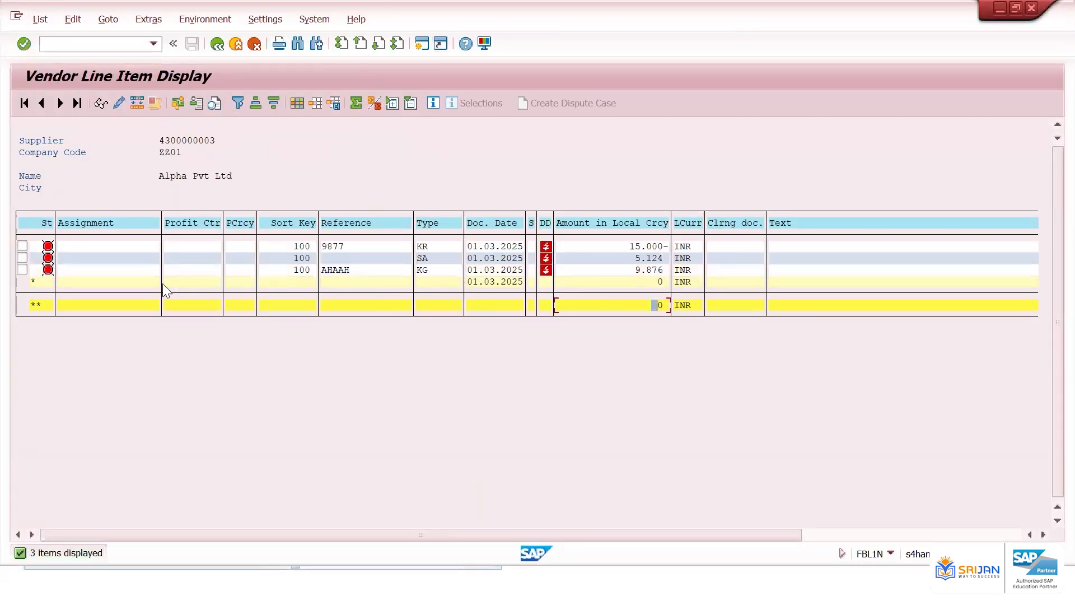
left_click(49, 247)
left_click(45, 277)
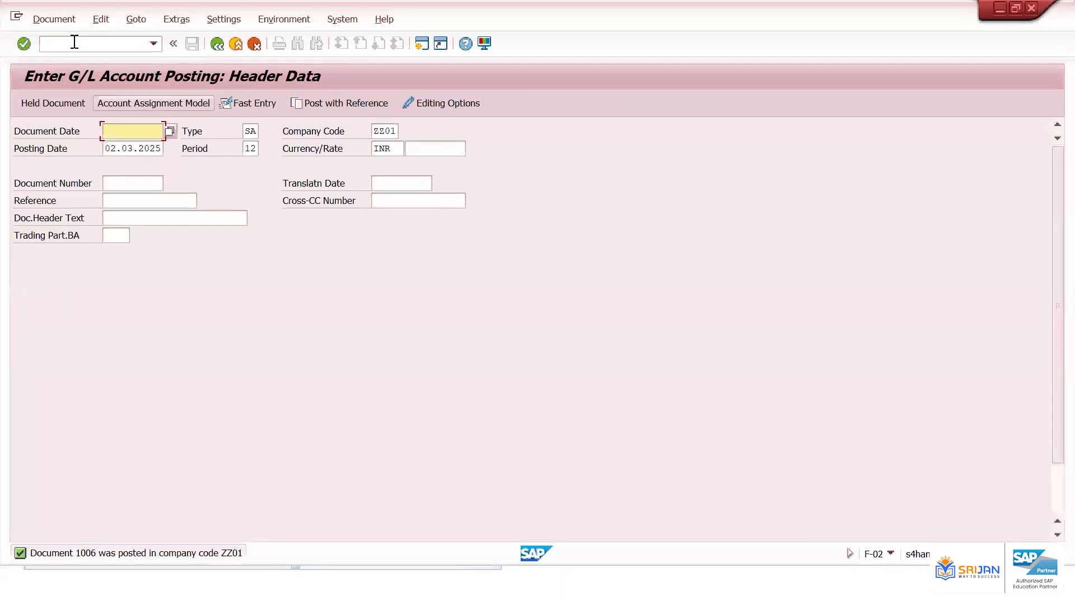
left_click(73, 44)
type("/nf-")
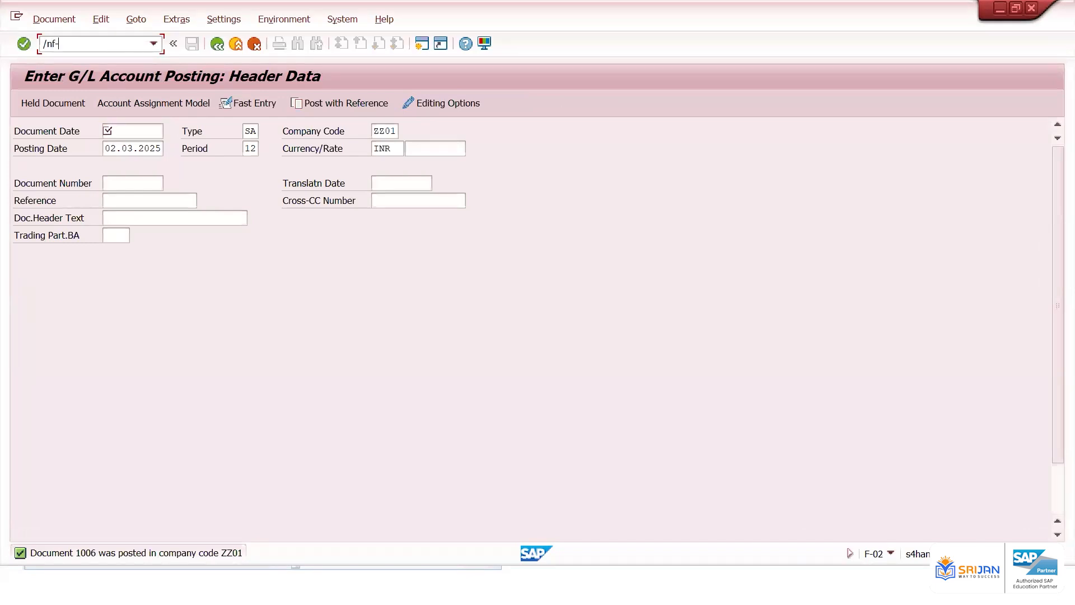
type("44")
key("Return")
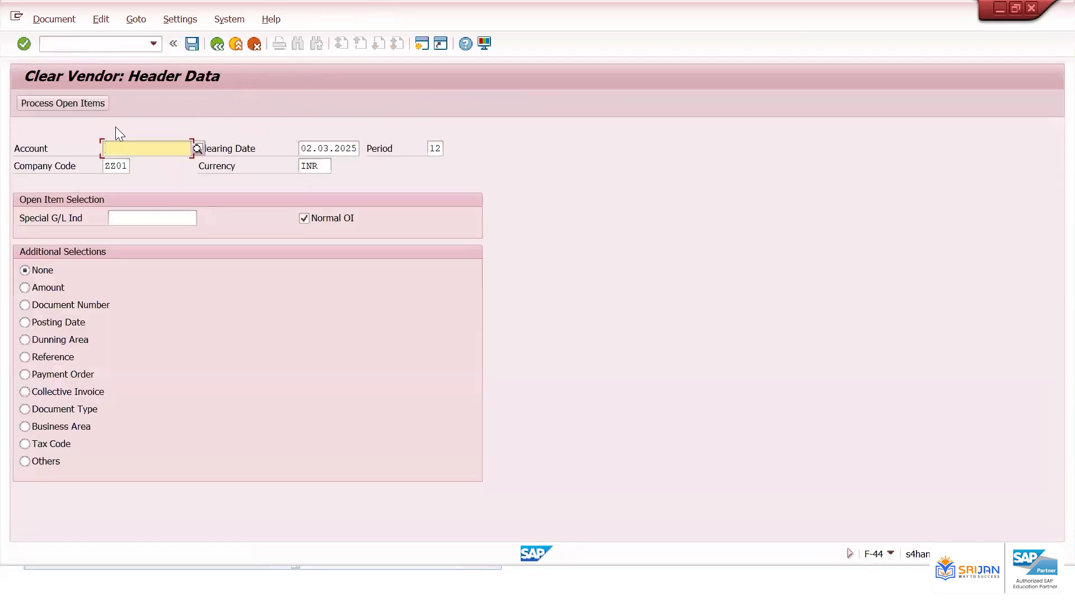
left_click(133, 147)
left_click(159, 178)
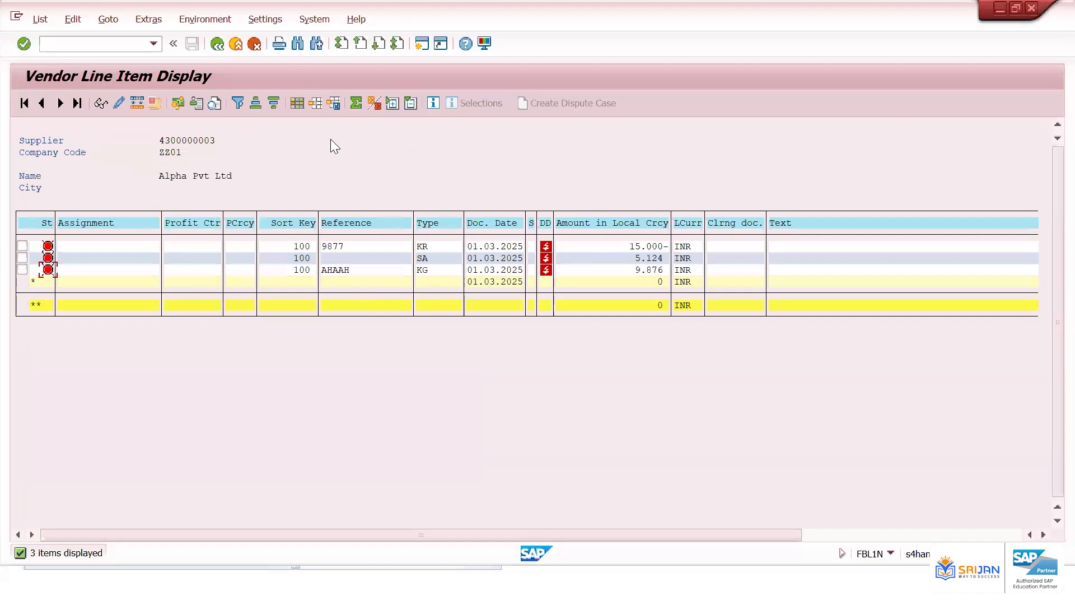
Copy the three document numbers from the vendor line item list
left_click(864, 535)
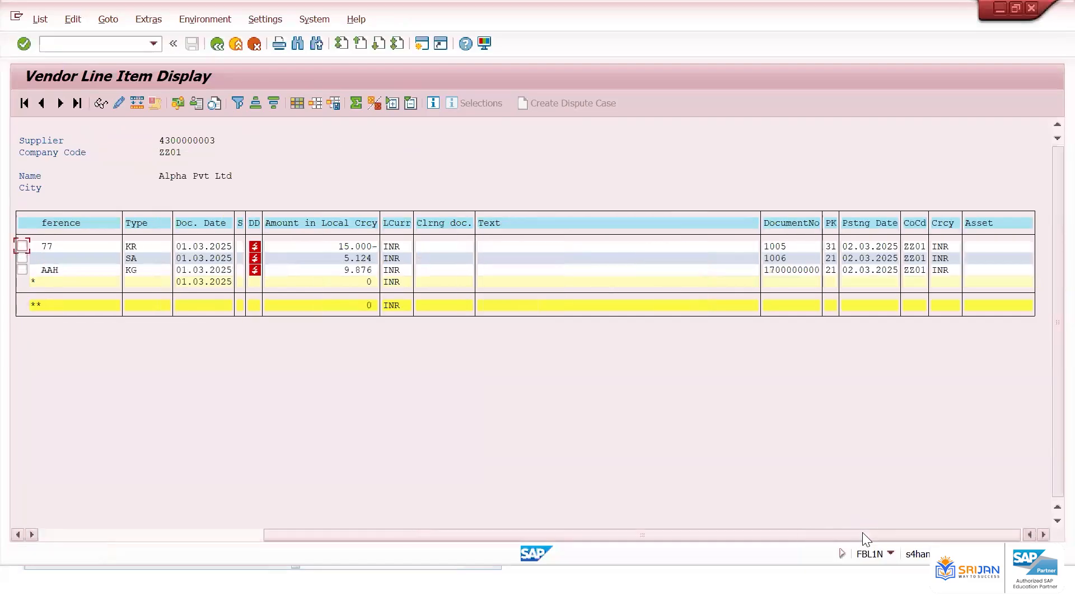
left_click(771, 262)
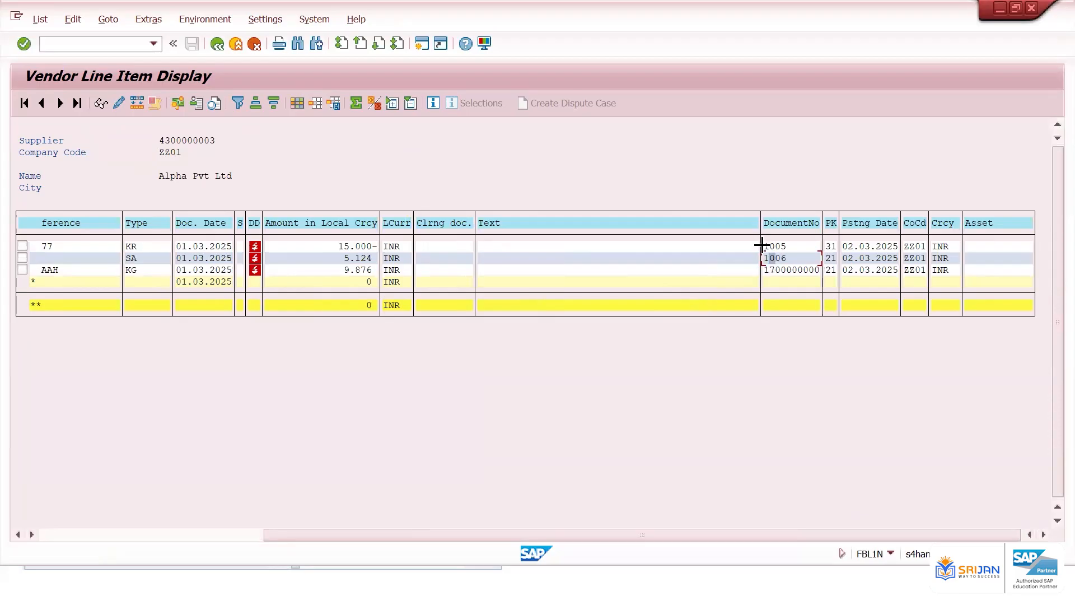
key("ctrl+y")
left_click_drag(763, 244, 812, 280)
key("ctrl+c")
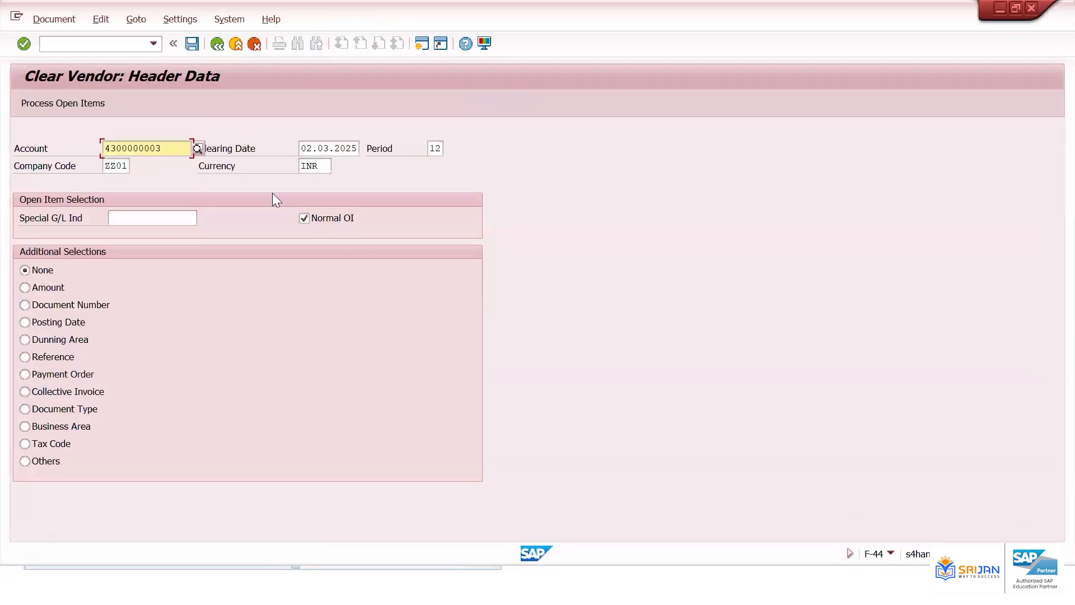
Choose Document Number as the additional selection for the open items and continue
left_click_drag(177, 146, 68, 136)
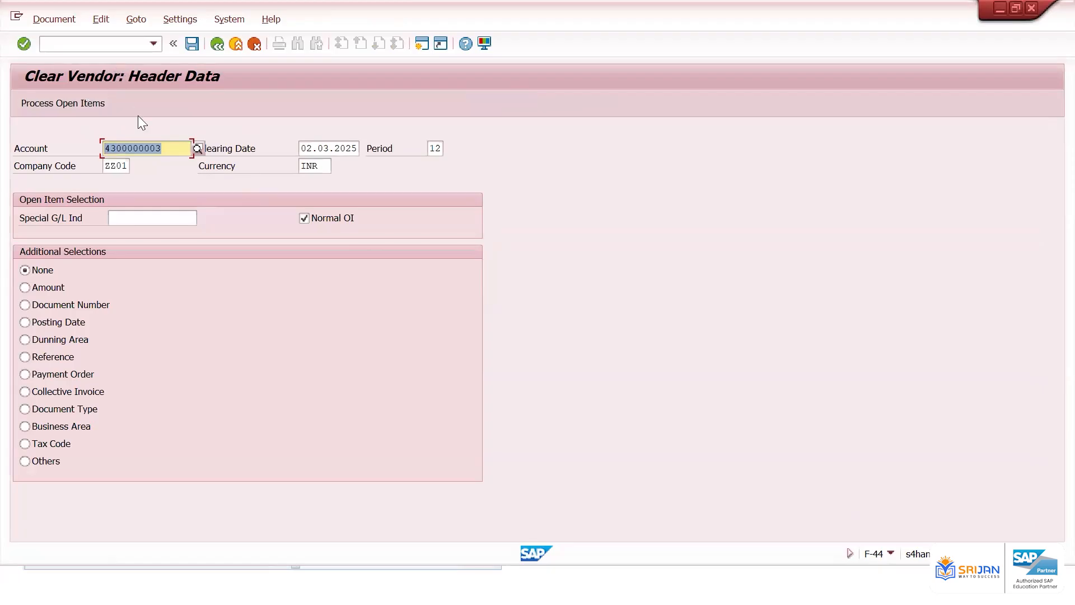
left_click(172, 148)
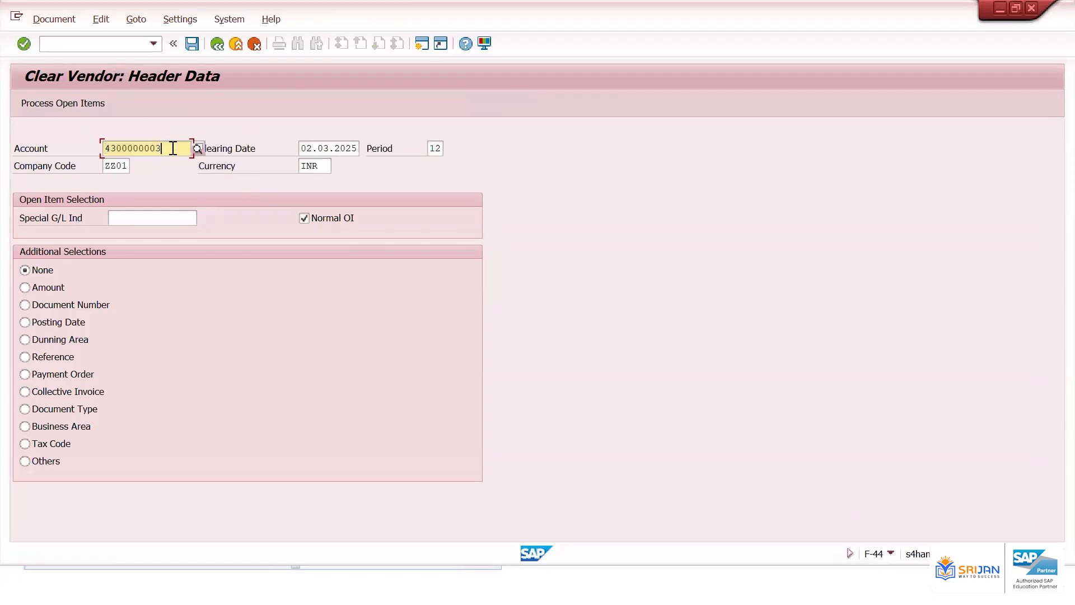
left_click(42, 307)
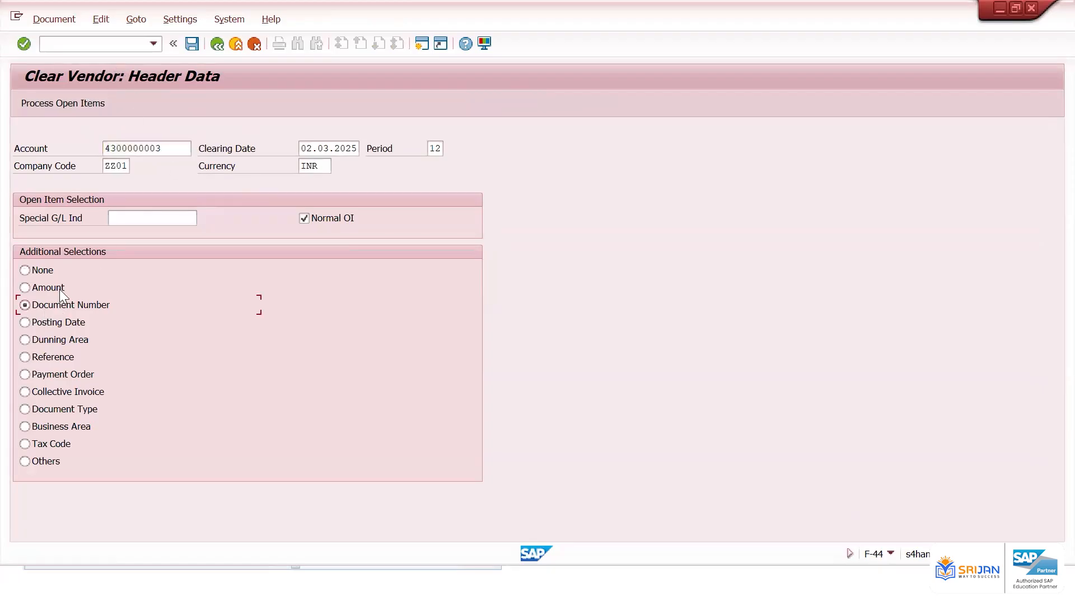
key("Return")
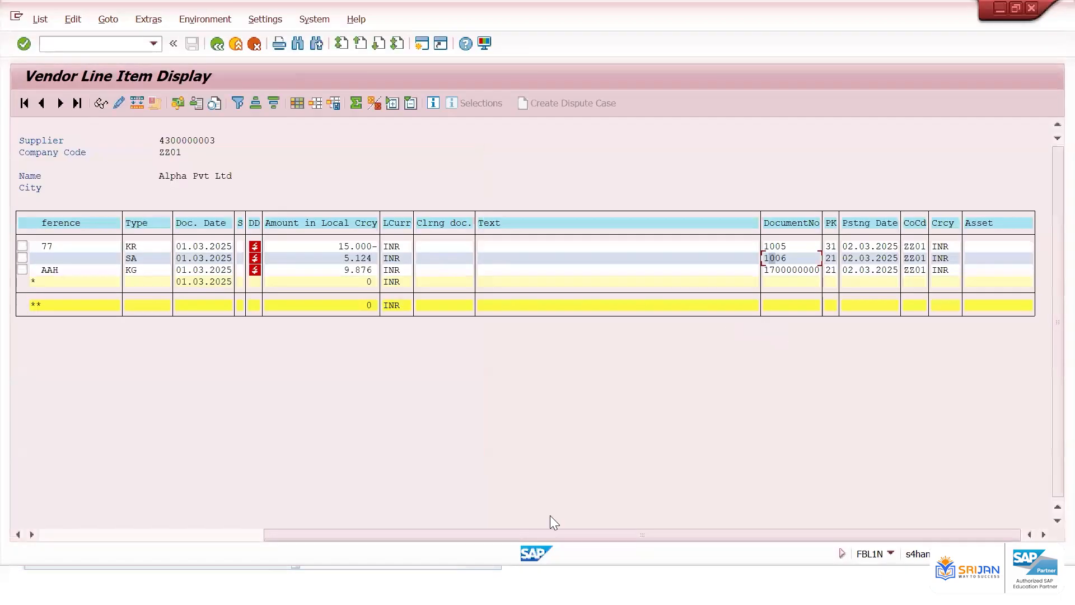
left_click(221, 534)
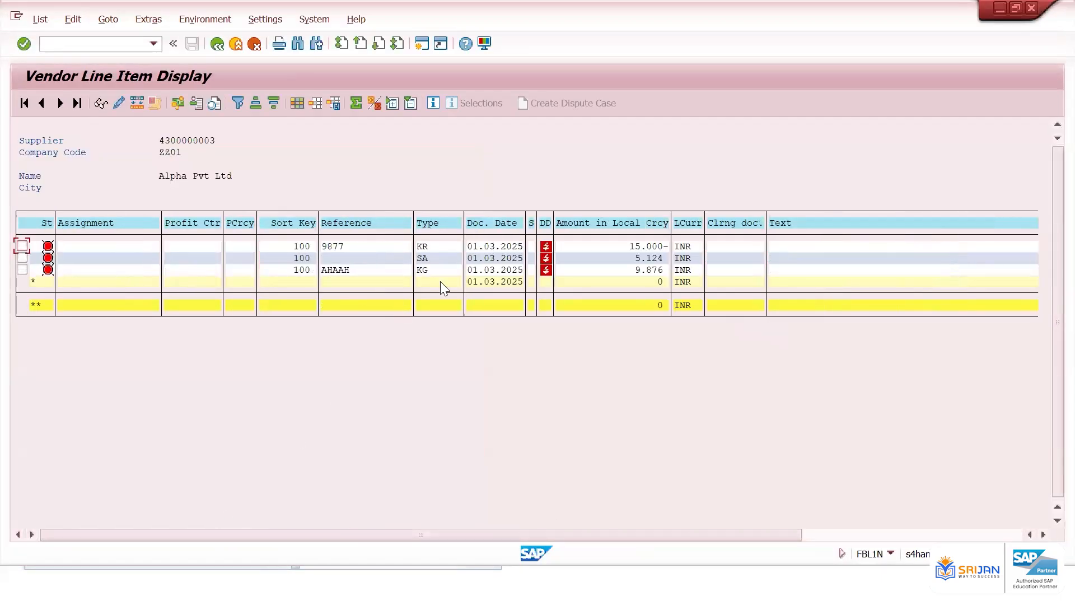
left_click(627, 246)
left_click(634, 257)
left_click(632, 268)
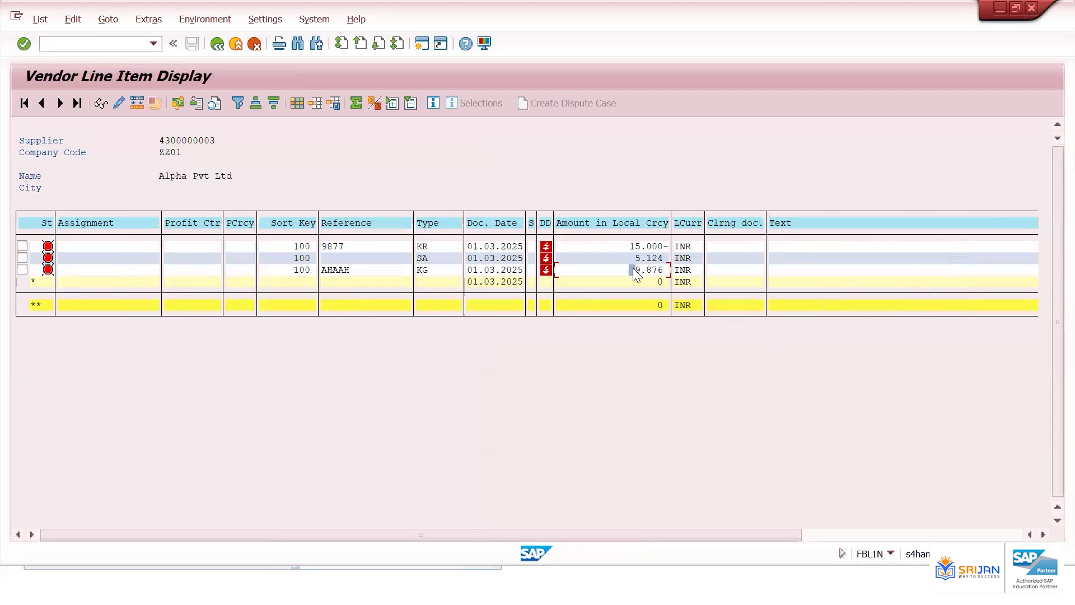
left_click(657, 283)
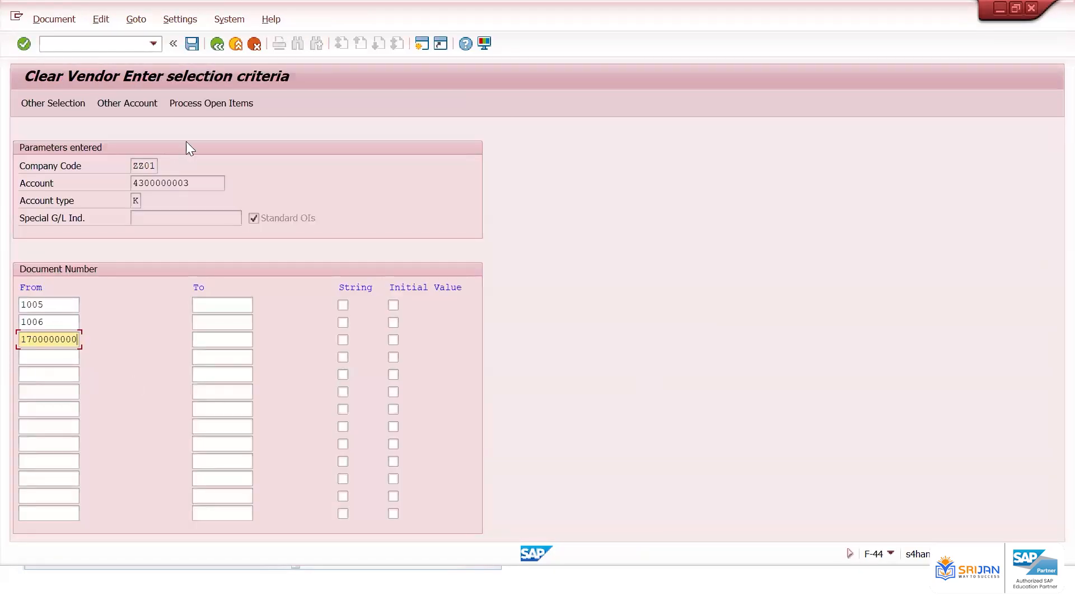
left_click(216, 106)
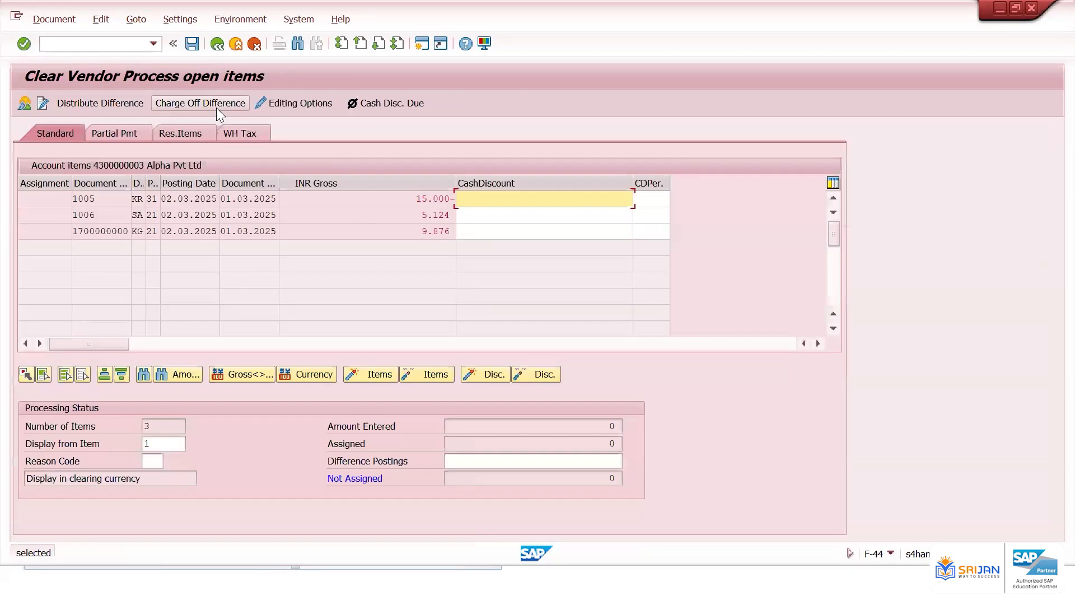
Open the clearing document overview and simulate it
left_click(612, 426)
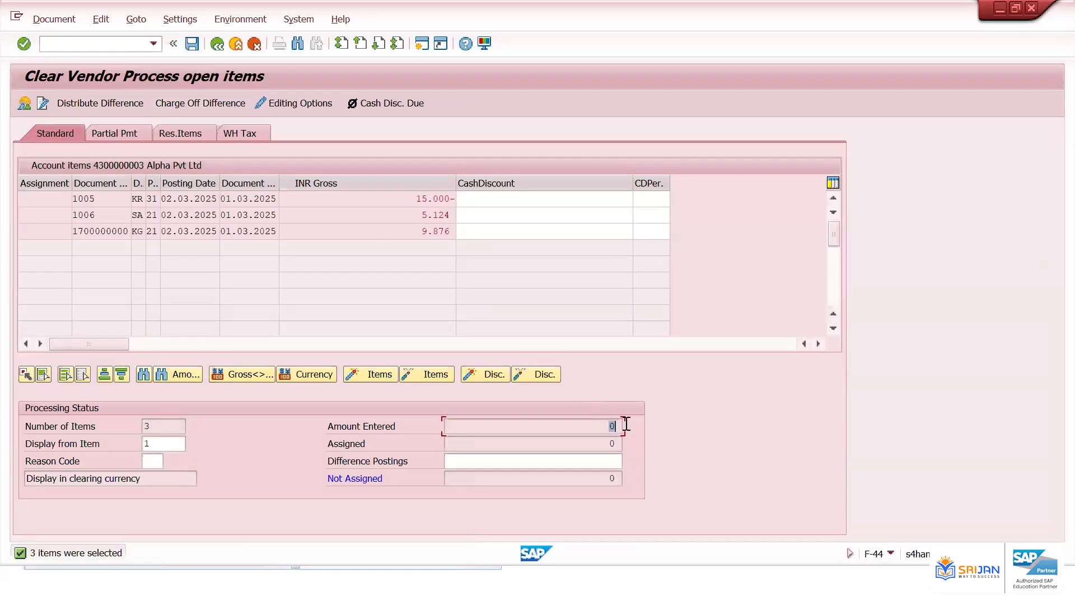
left_click(25, 104)
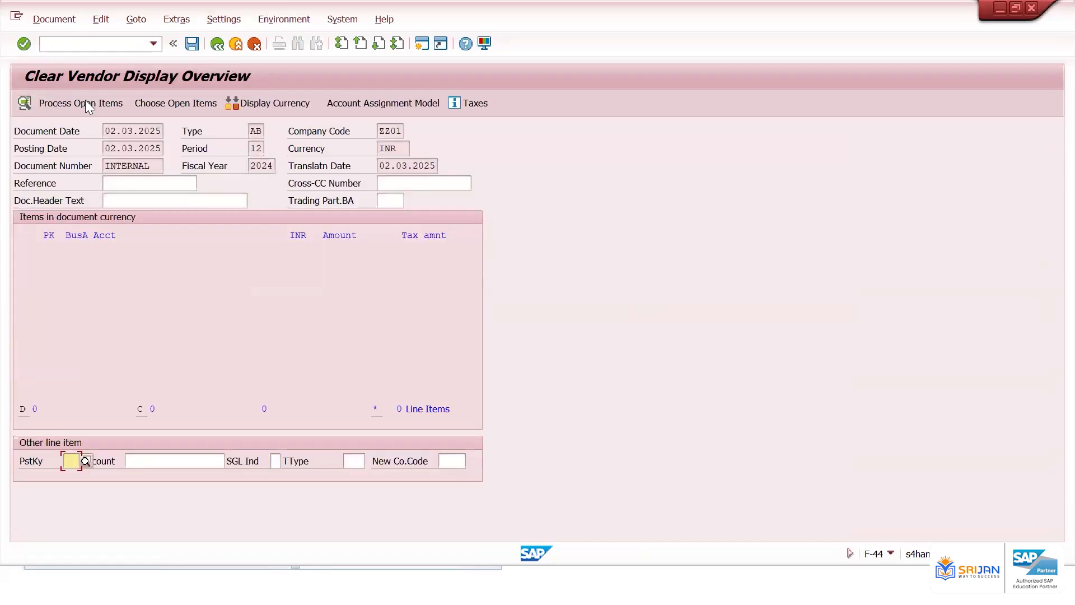
left_click(59, 20)
left_click(64, 94)
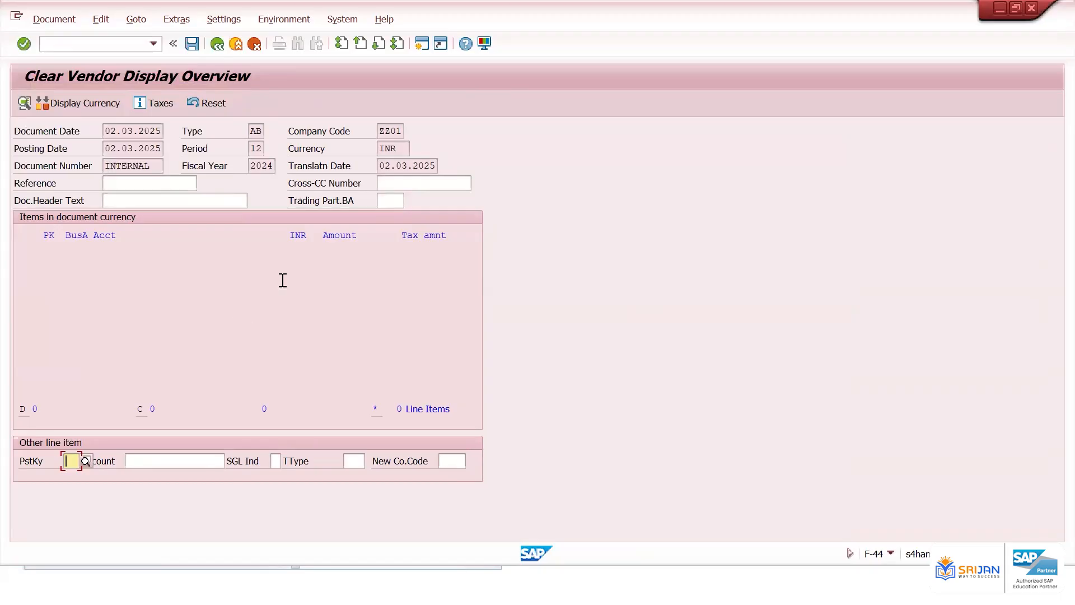
left_click(84, 282)
left_click(144, 334)
left_click(125, 268)
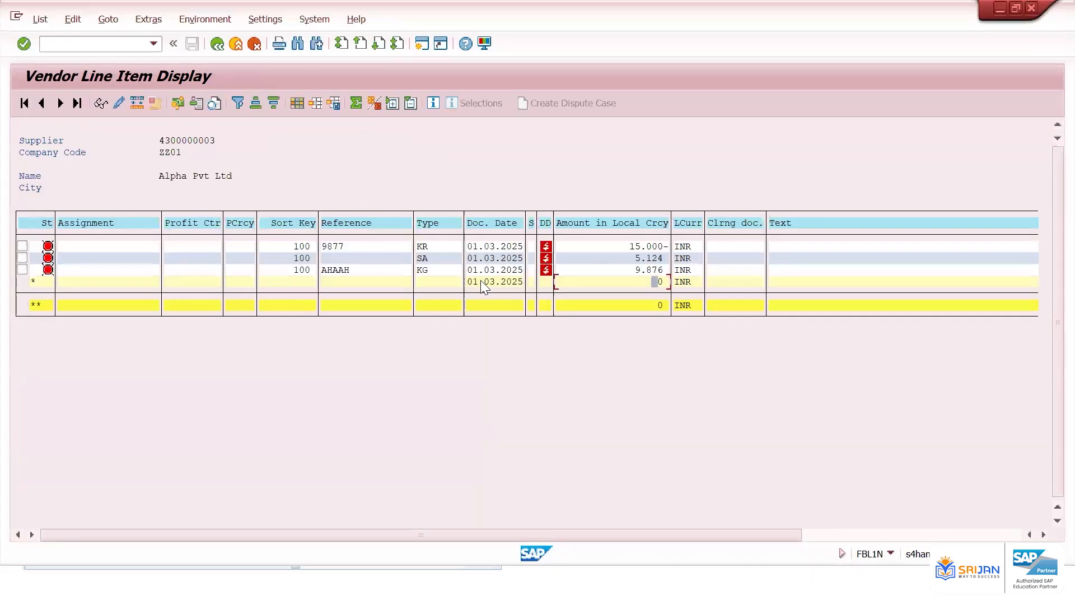
Examine the vendor's open line items and their amounts
left_click(470, 246)
left_click(503, 269)
left_click(647, 248)
left_click(652, 285)
left_click(348, 249)
left_click(375, 269)
left_click(385, 246)
left_click(390, 260)
left_click(390, 279)
left_click(642, 280)
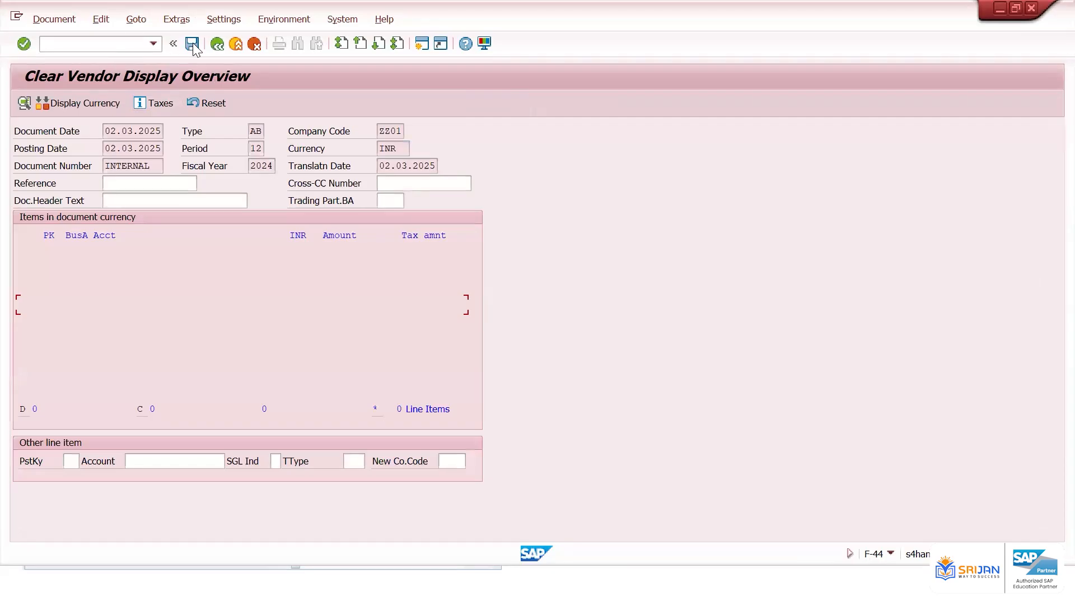
Post the clearing document and open it for display
left_click(192, 44)
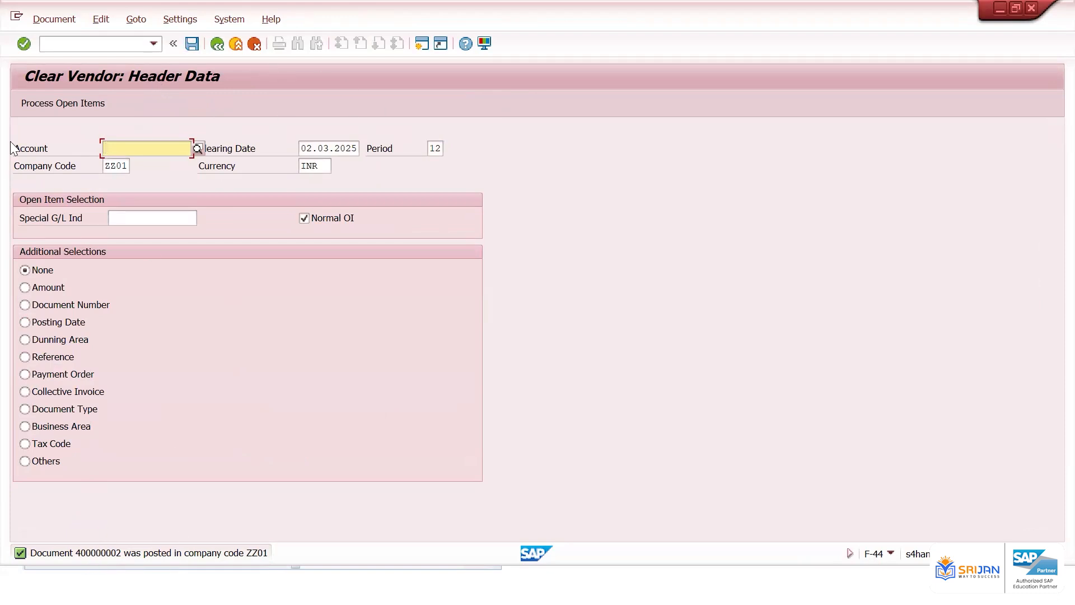
left_click(55, 19)
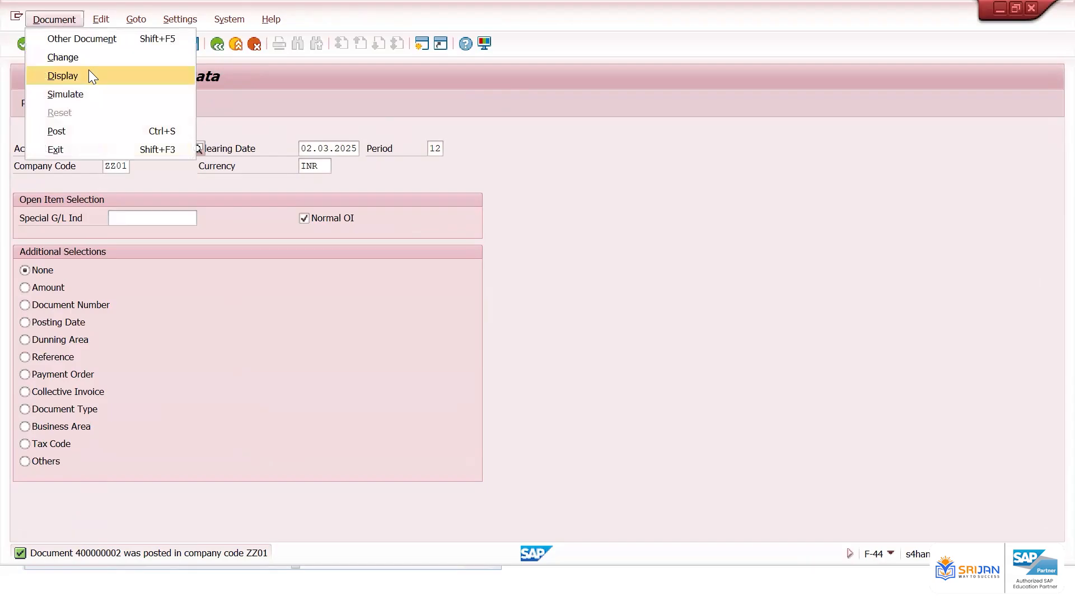
left_click(89, 76)
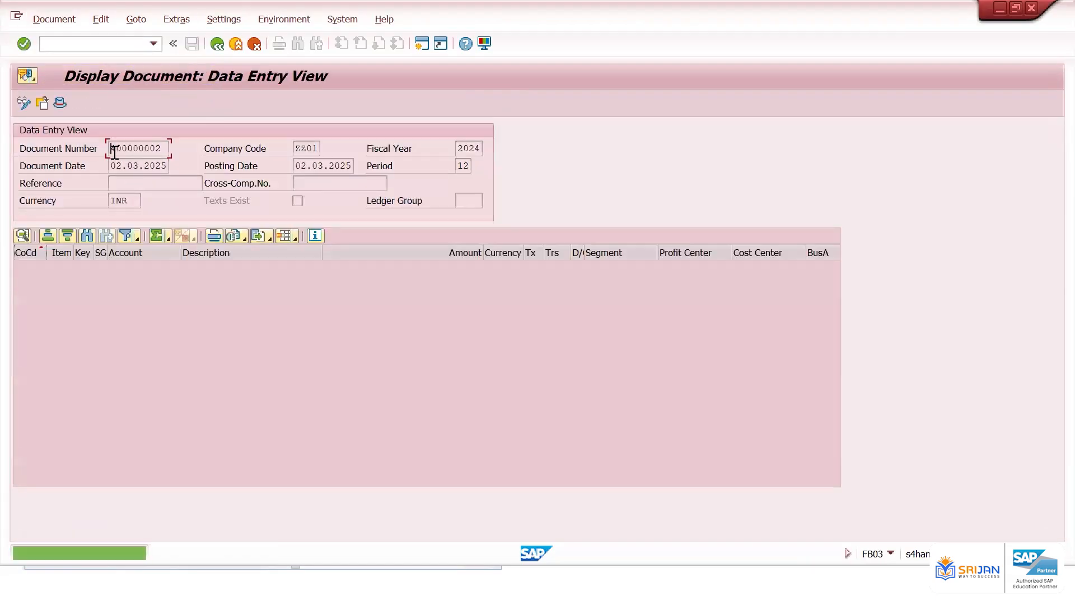
Refresh the vendor line items and inspect clearing document 400000002
left_click_drag(112, 148, 173, 141)
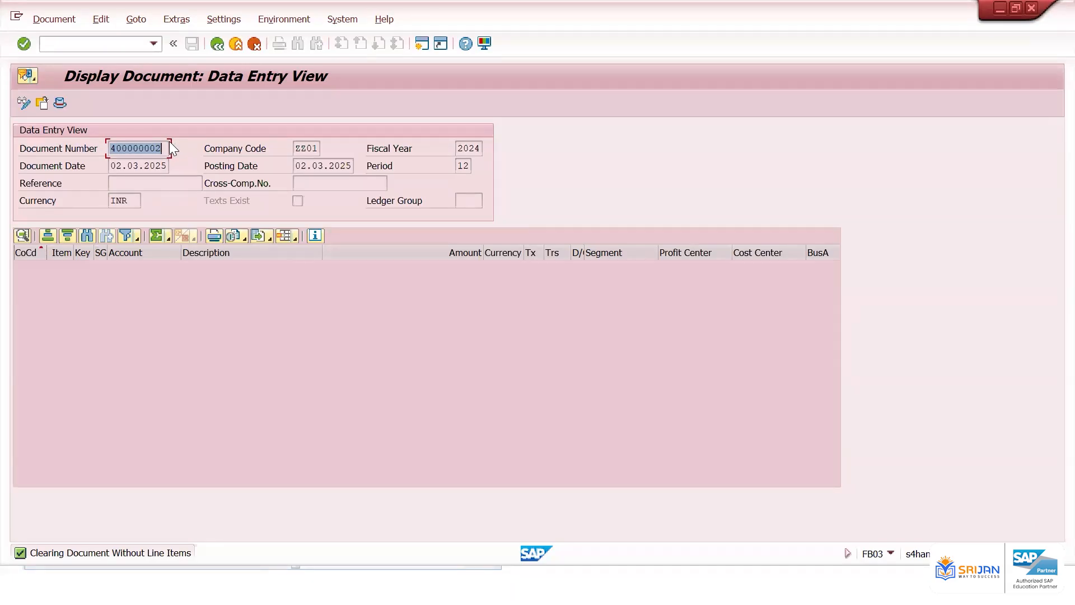
left_click(117, 149)
left_click_drag(111, 148, 173, 149)
left_click(261, 278)
left_click_drag(112, 150, 176, 135)
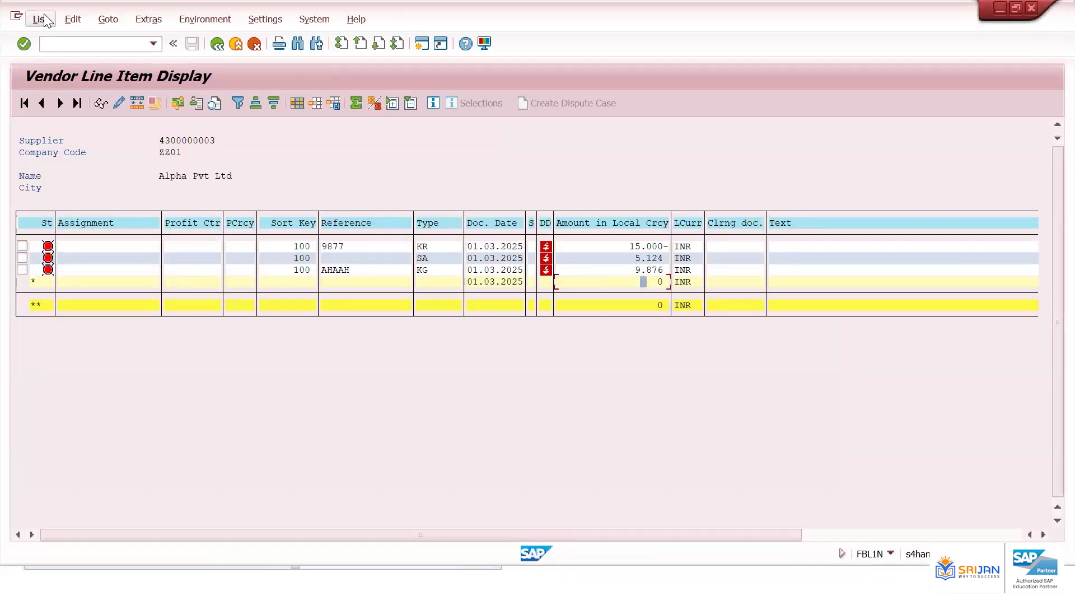
left_click(44, 20)
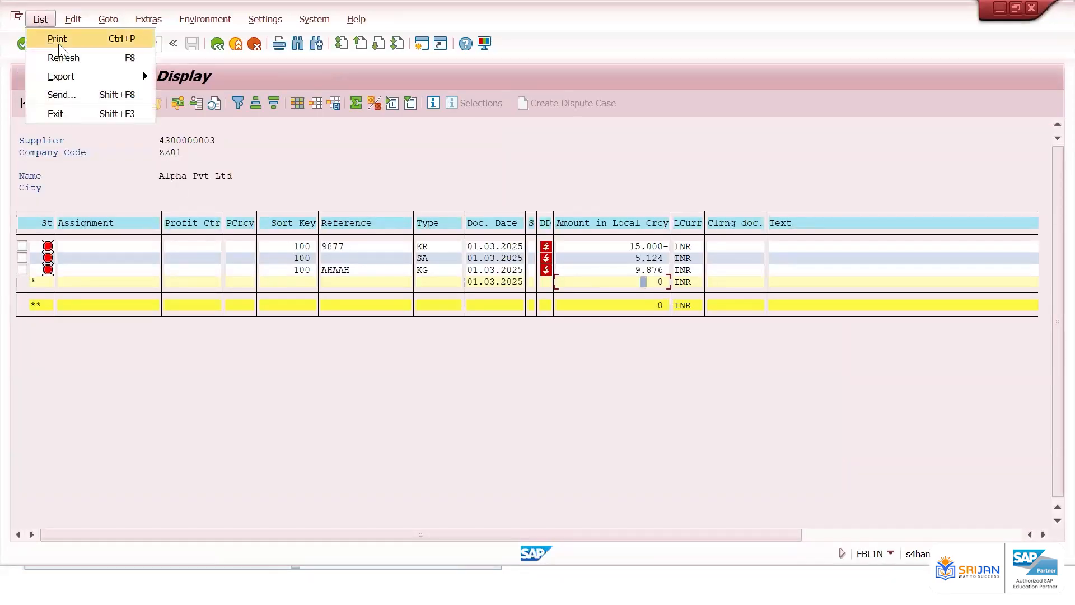
left_click(62, 57)
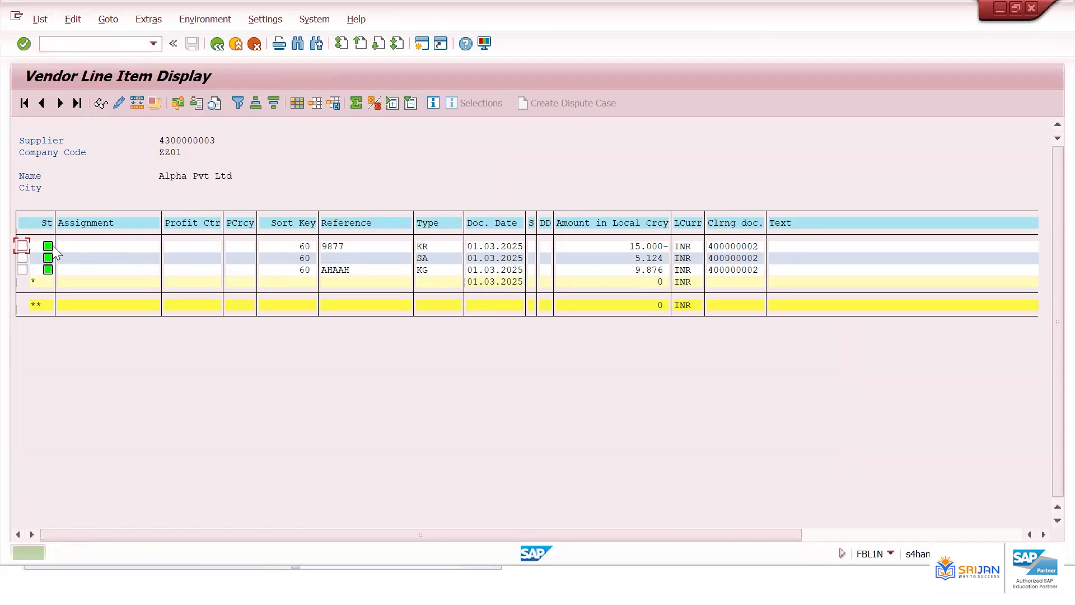
left_click(739, 256)
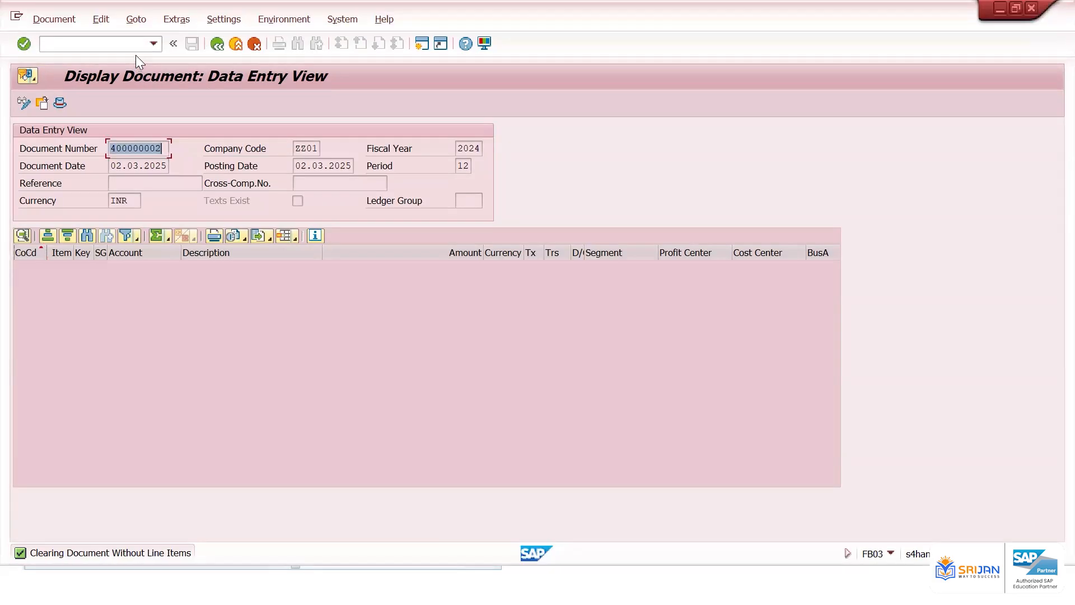
key("F2")
type("/nfb60")
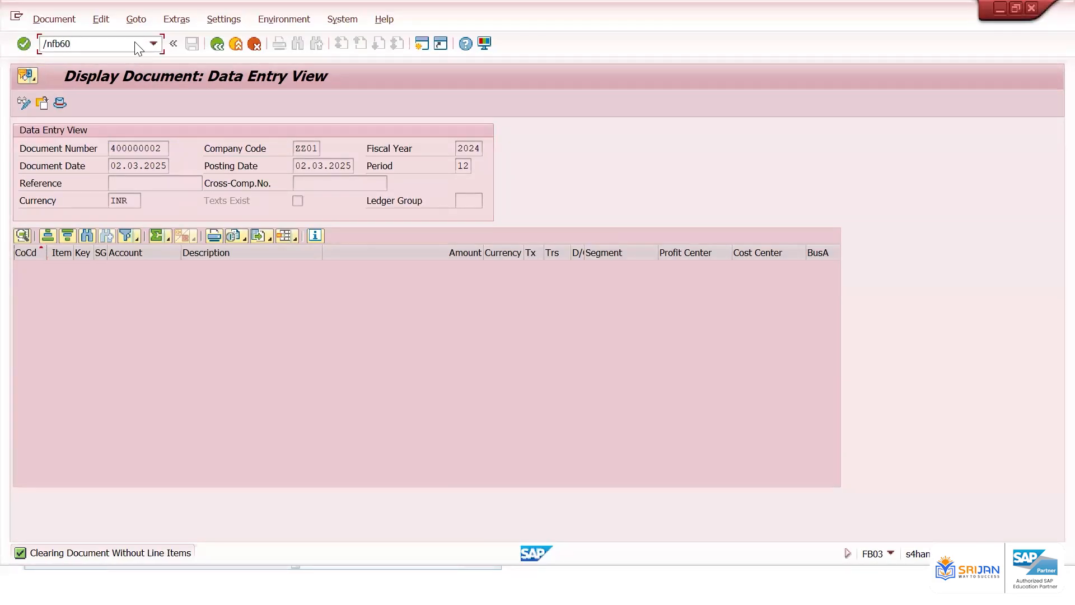
key("Return")
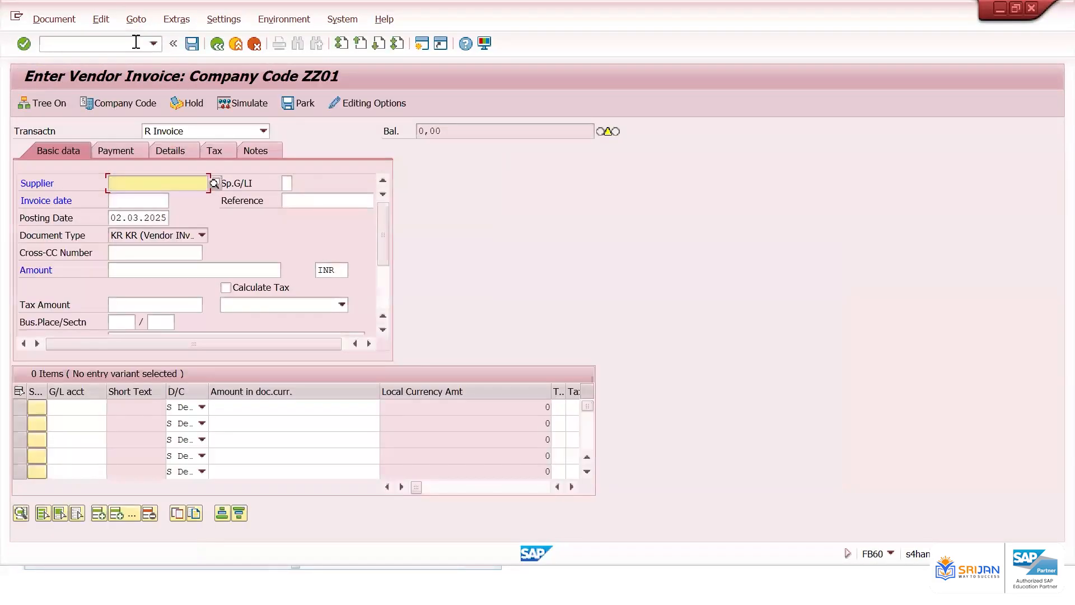
type("4300000003")
key("Tab")
key("Tab")
key("BackSpace")
key("Down")
key("Tab")
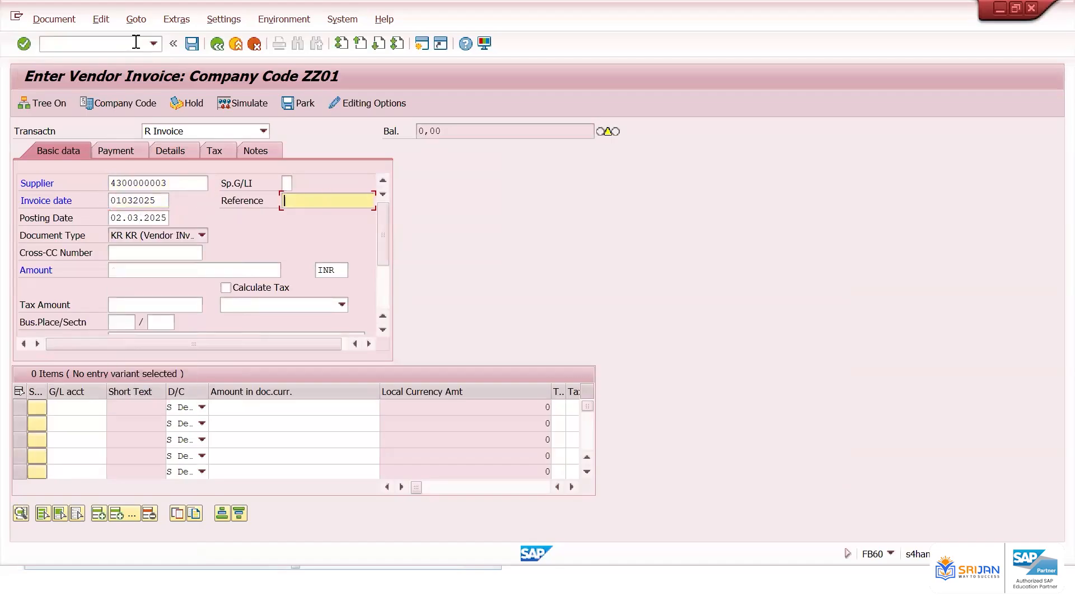
Set the invoice reference to JJDHDD and the amount to 20000
type("JJDHDD")
left_click(139, 268)
type("20")
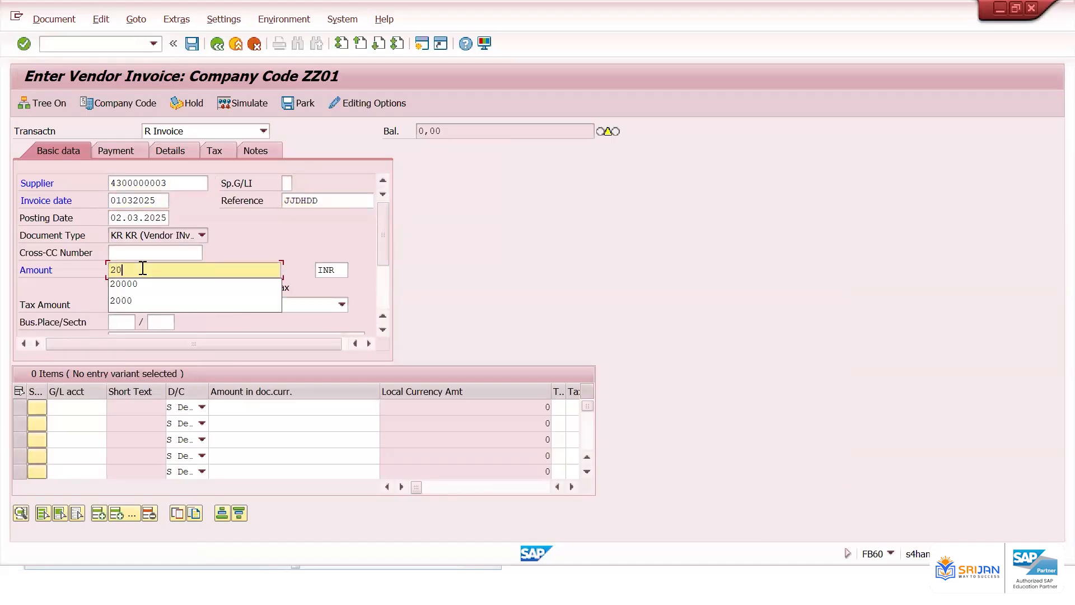
type("000")
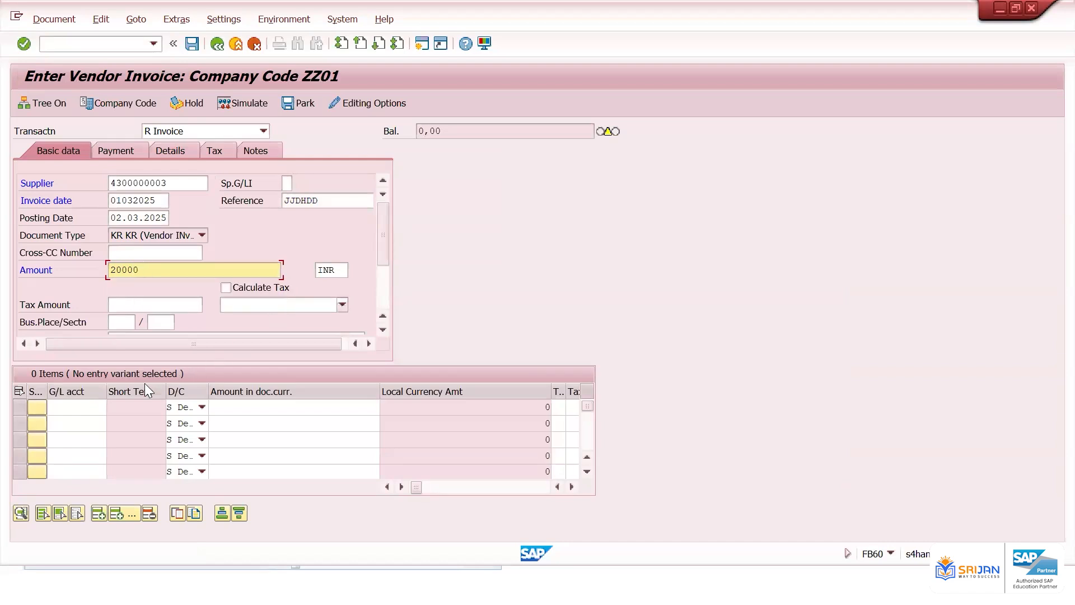
Add an expense line on G/L account 400601 with the balancing amount and post the vendor invoice
left_click(80, 411)
type("400601")
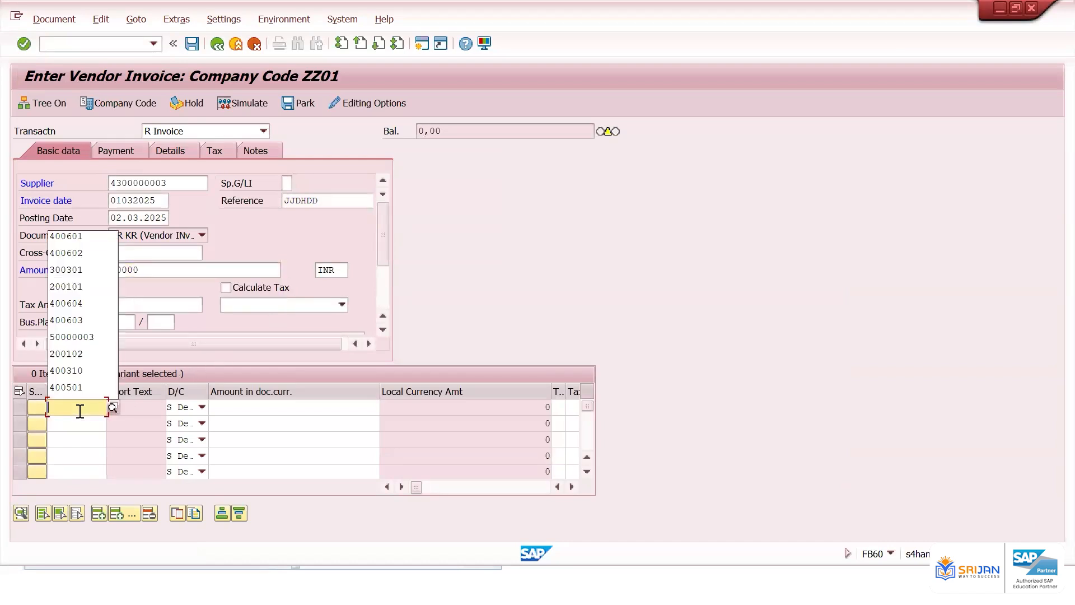
key("Tab")
key("Tab")
type("*")
key("Return")
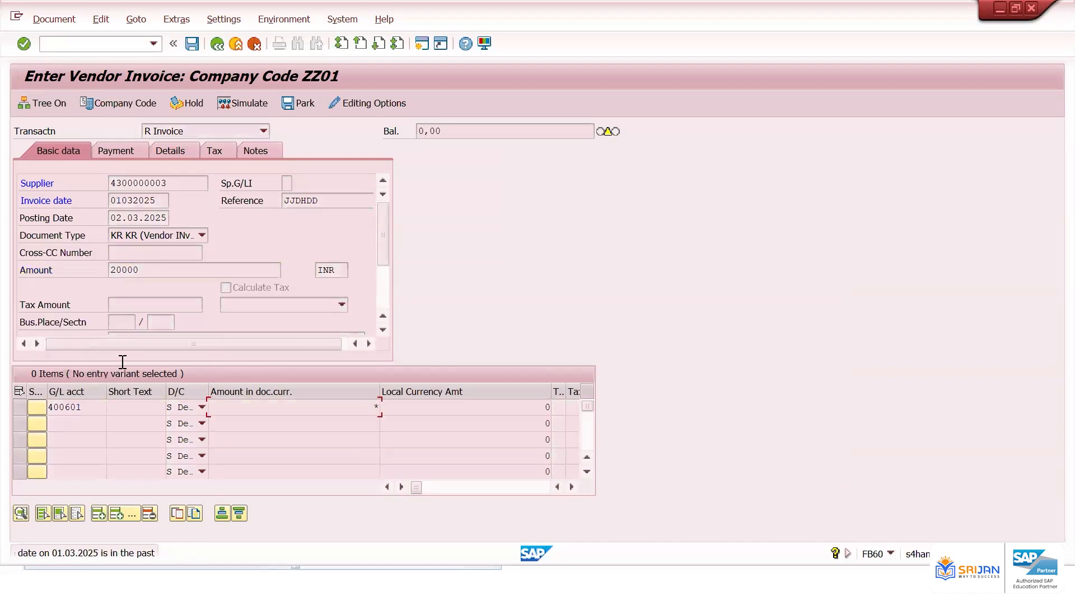
key("Return")
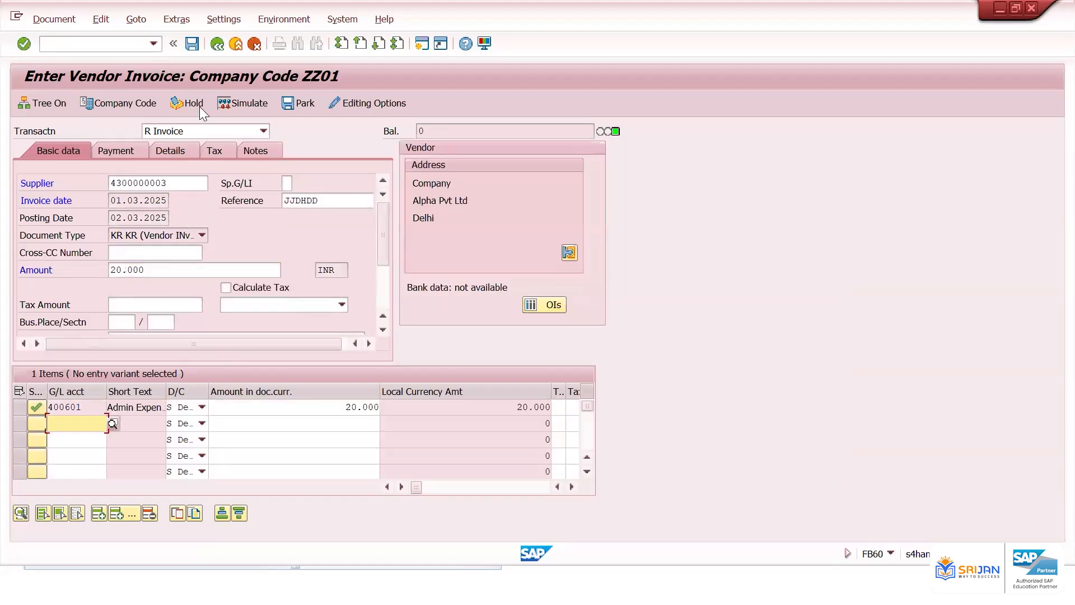
left_click(192, 43)
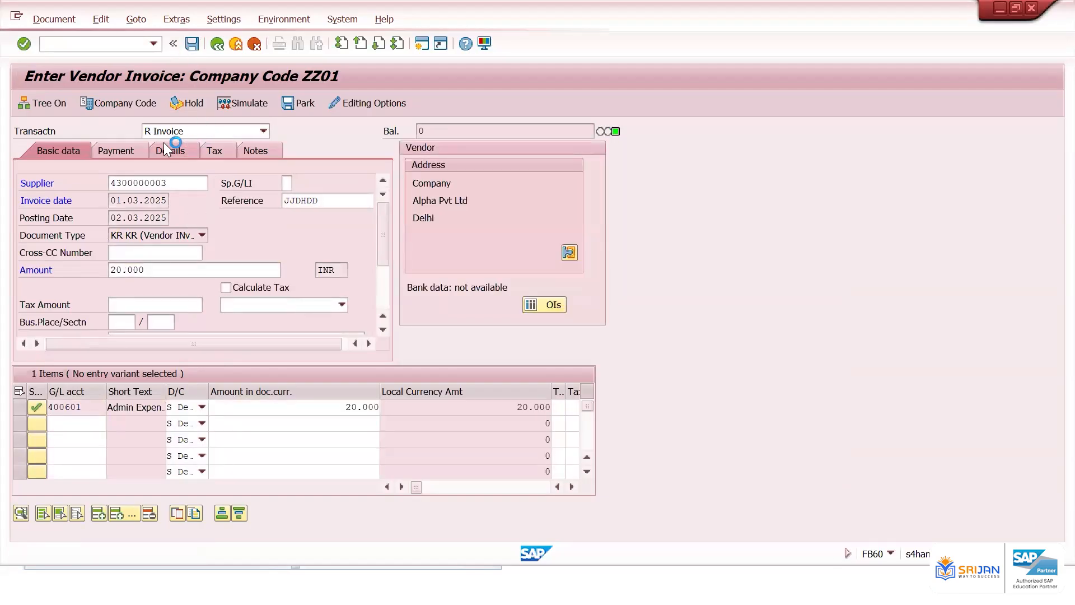
left_click(106, 43)
type("/n")
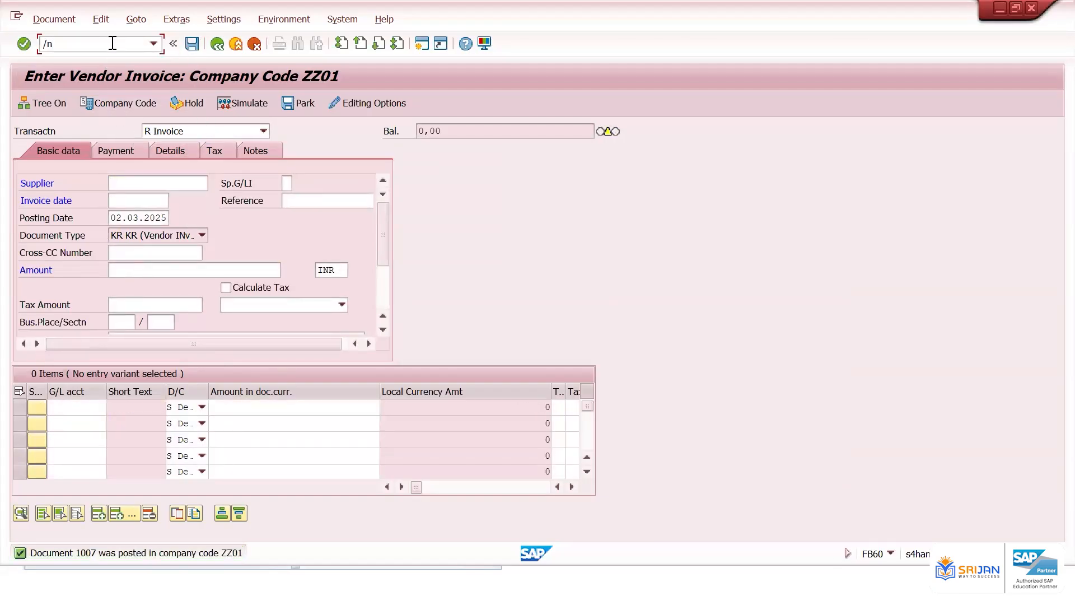
type("fb65")
key("Return")
key("space")
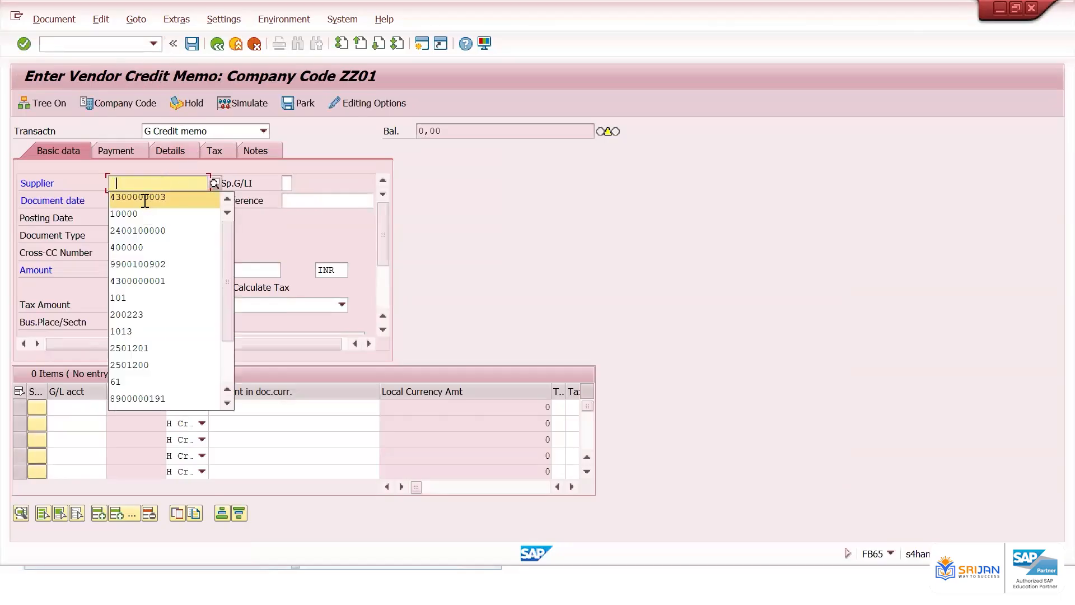
left_click(145, 199)
key("Tab")
key("space")
left_click(150, 213)
Set the credit memo reference to JJDHDDfasf and the amount to 3000
left_click(305, 200)
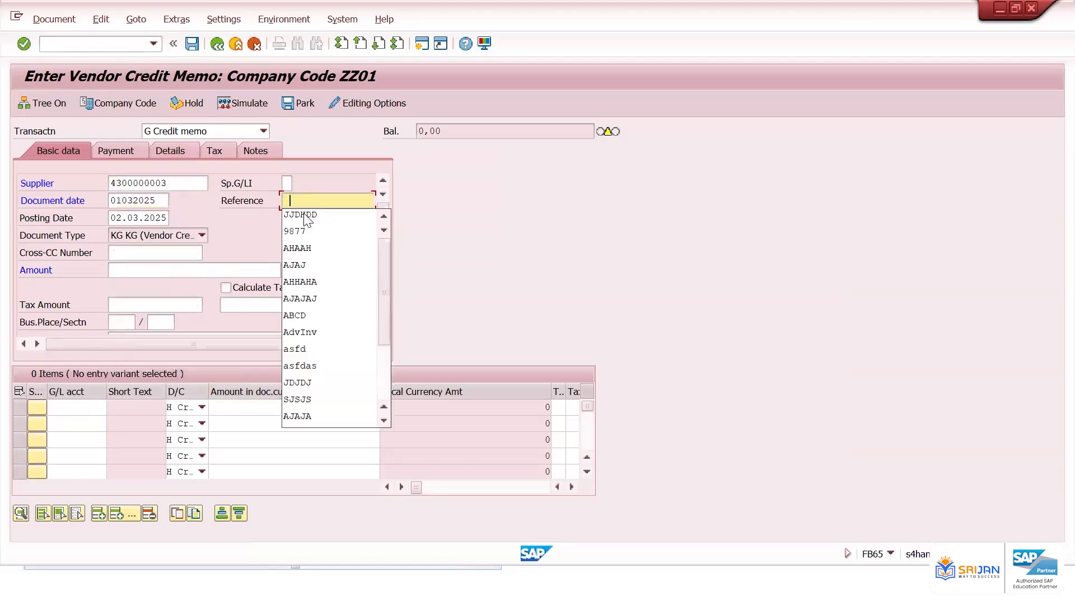
left_click(303, 213)
left_click(180, 264)
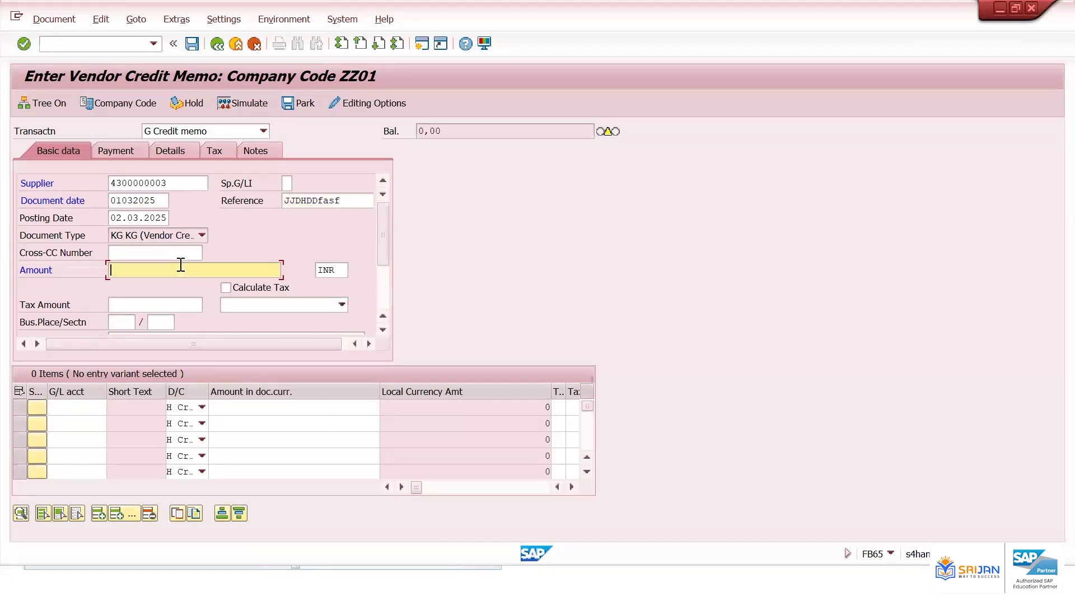
type("300")
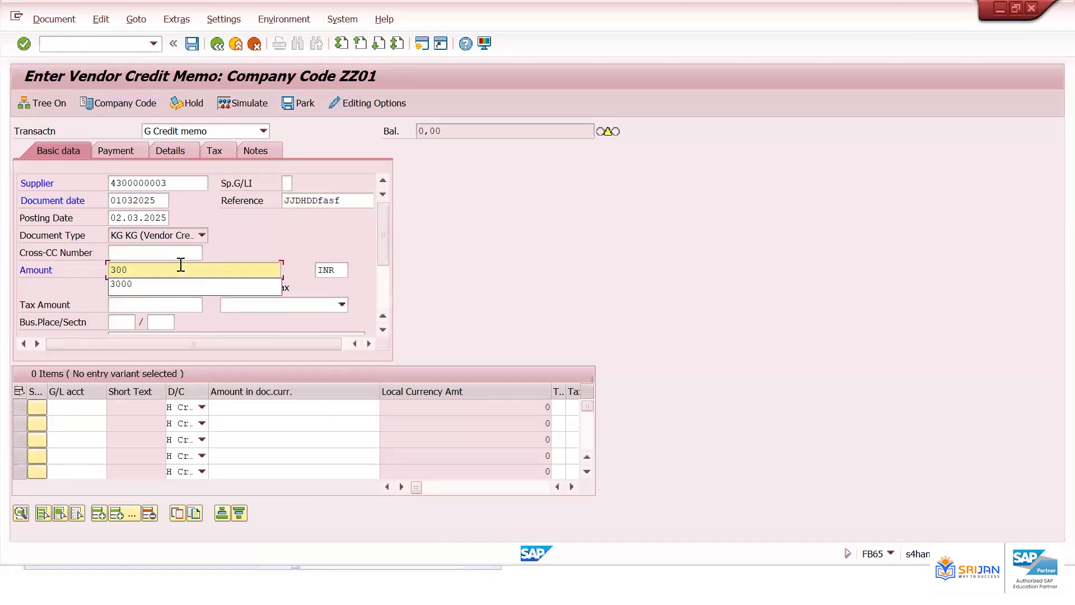
type("0")
Add a line on G/L account 400601 with the balancing amount and post the credit memo
left_click(92, 403)
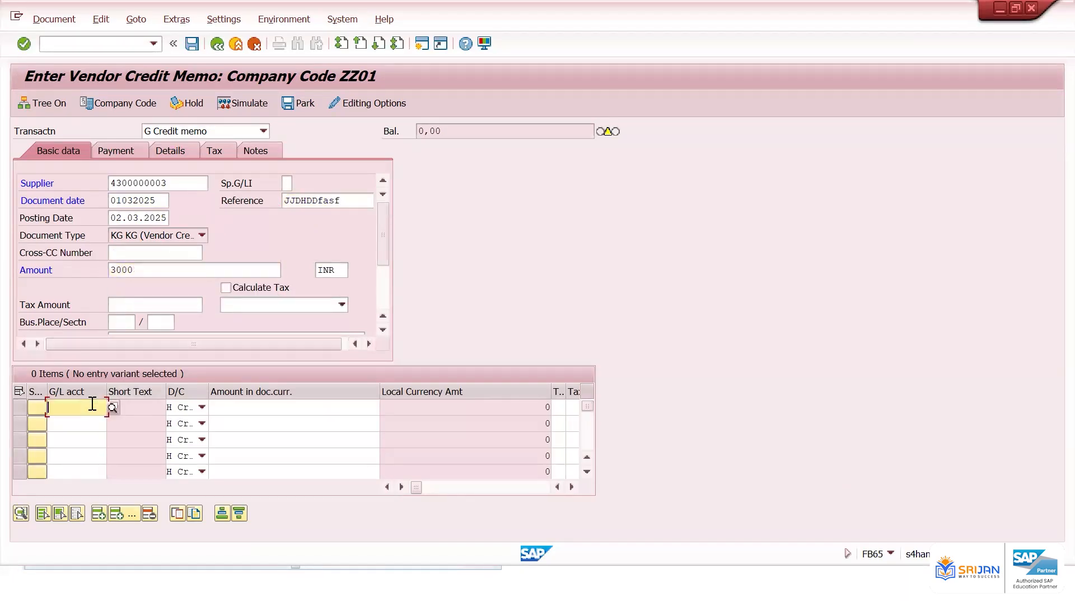
type("400601")
key("Tab")
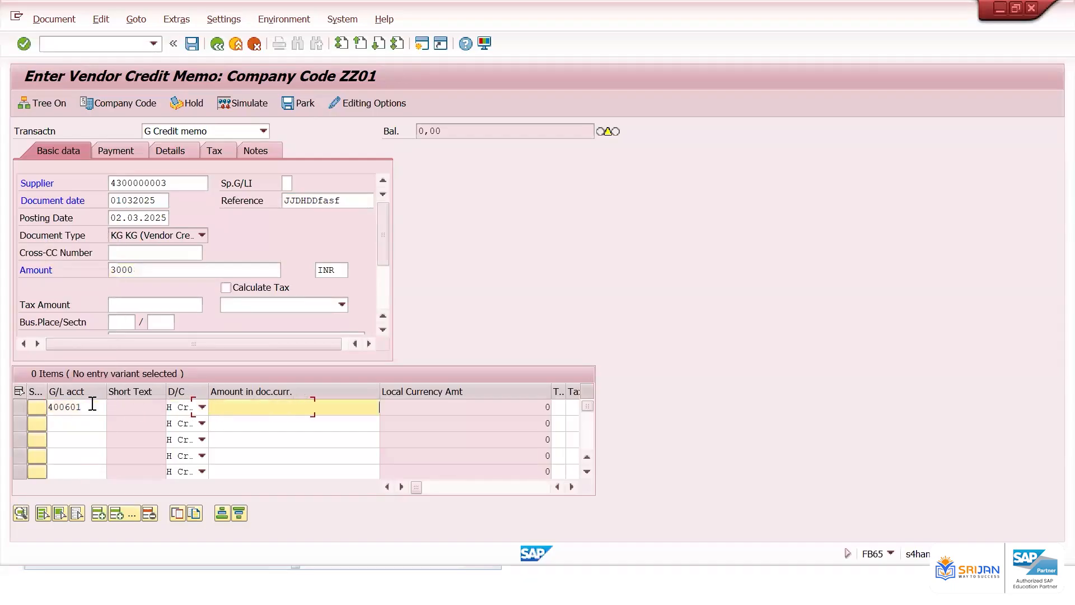
key("Return")
key("Return")
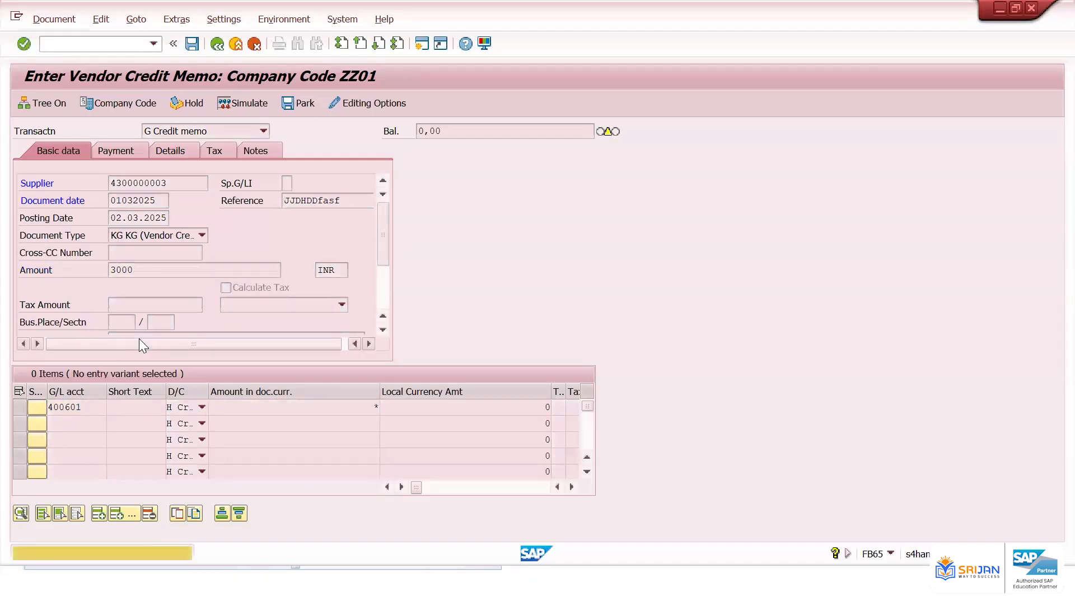
left_click(236, 99)
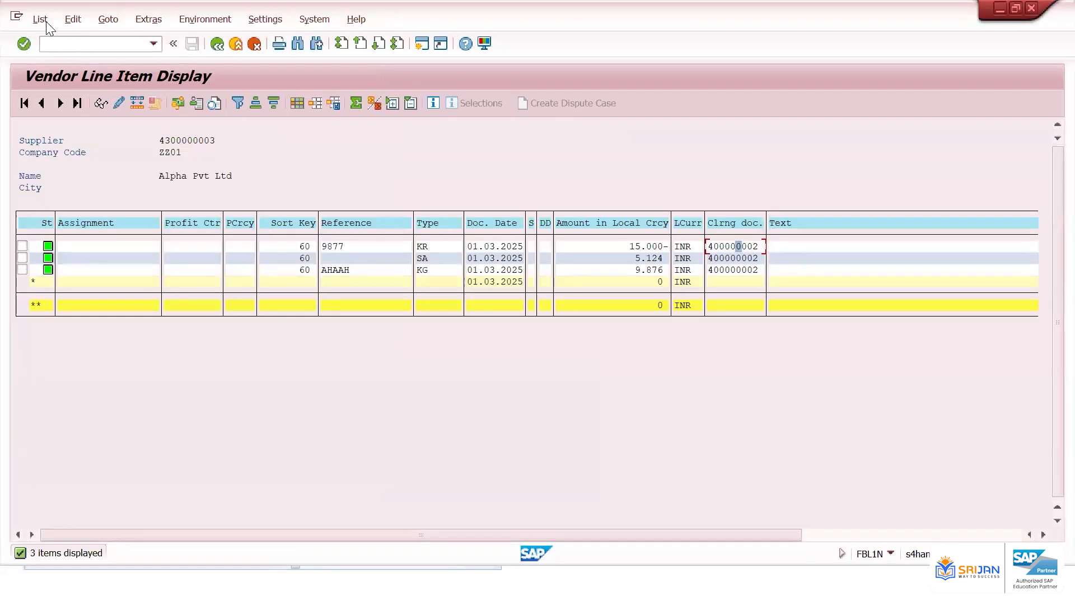
Refresh the vendor line item list, sort it by status, and review the new open items' amounts
left_click(41, 19)
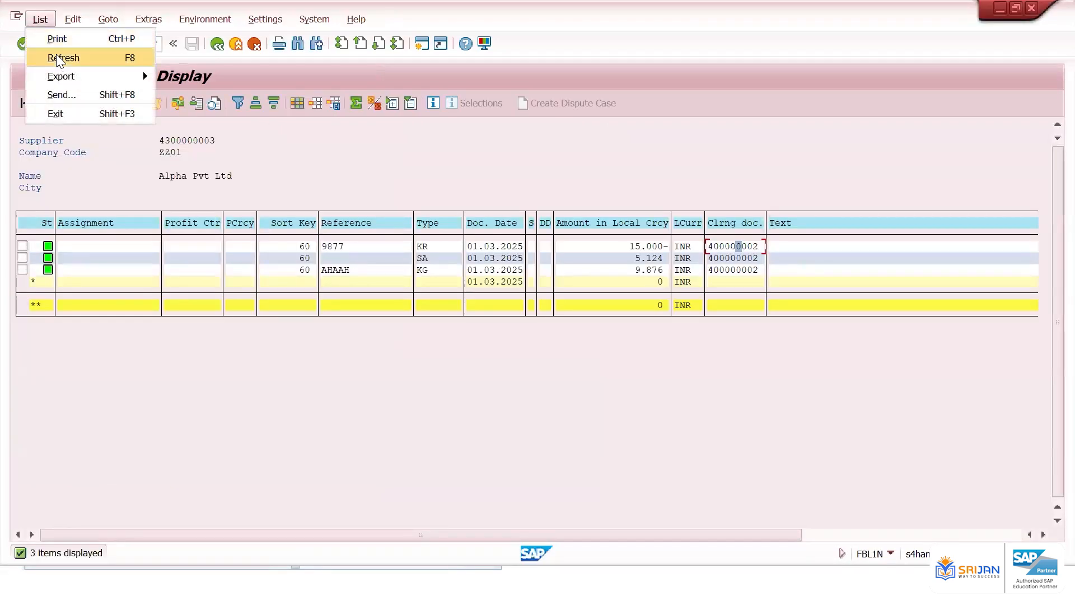
left_click(58, 59)
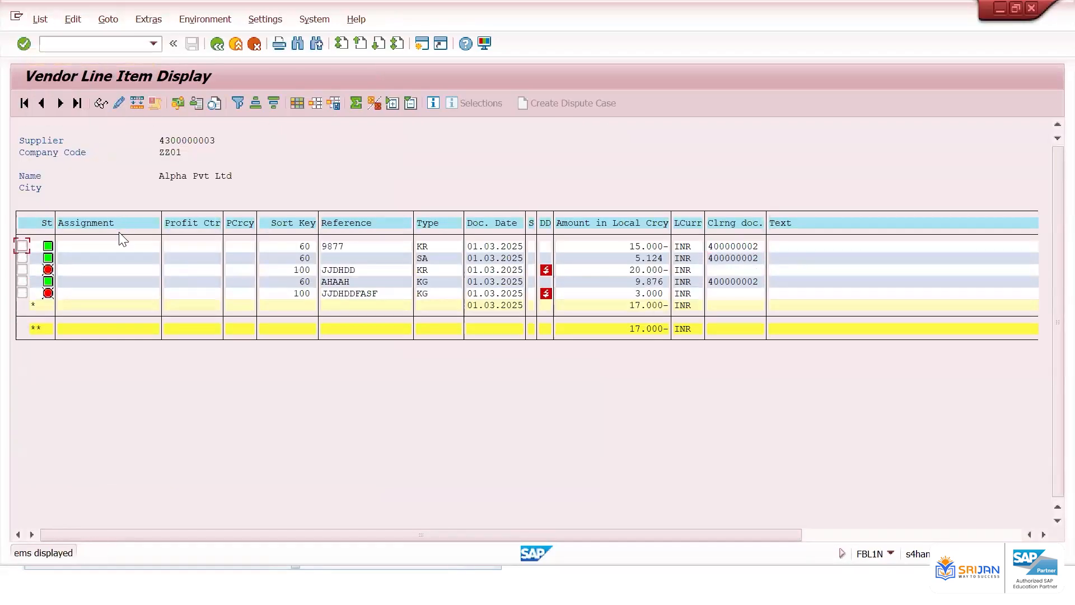
left_click(49, 221)
left_click(256, 103)
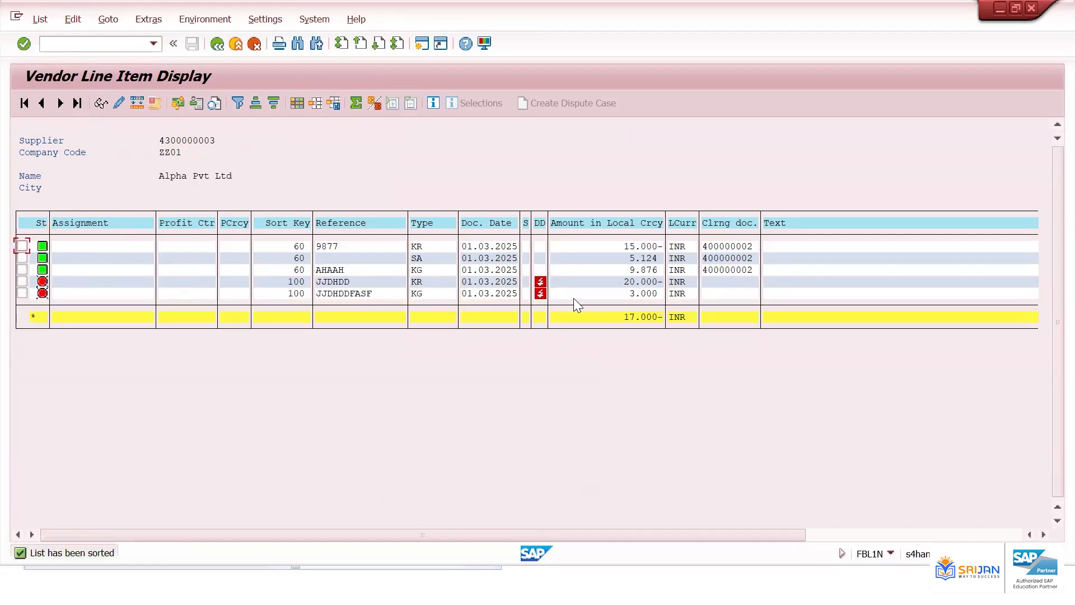
left_click(639, 282)
left_click(647, 260)
key("alt+Tab")
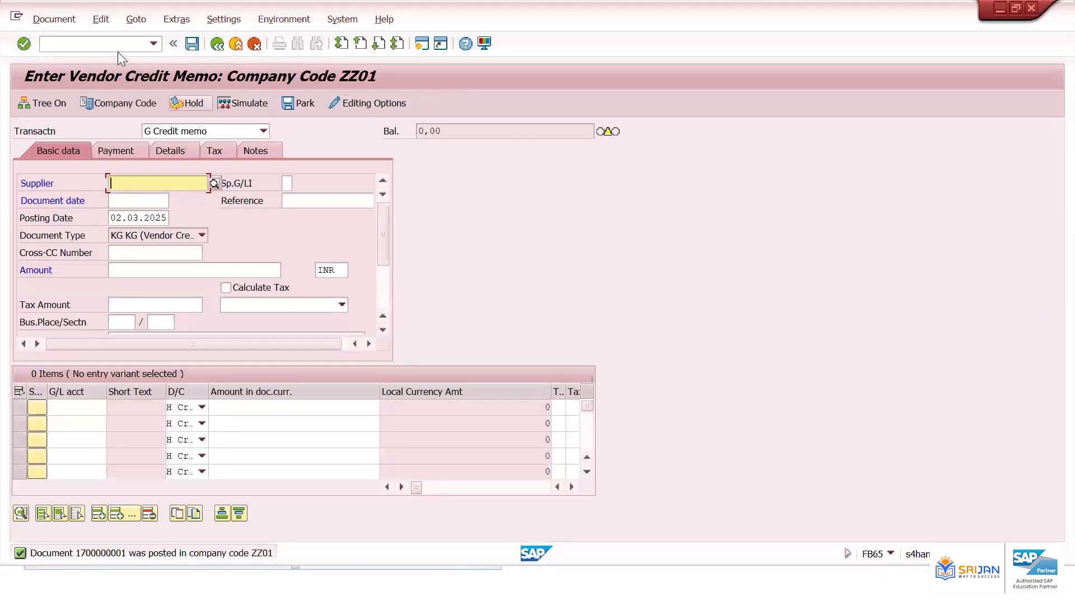
Start Post Outgoing Payments (F-53) and compare the open invoice and credit memo amounts in the line item list
left_click(119, 47)
type("/nfb03")
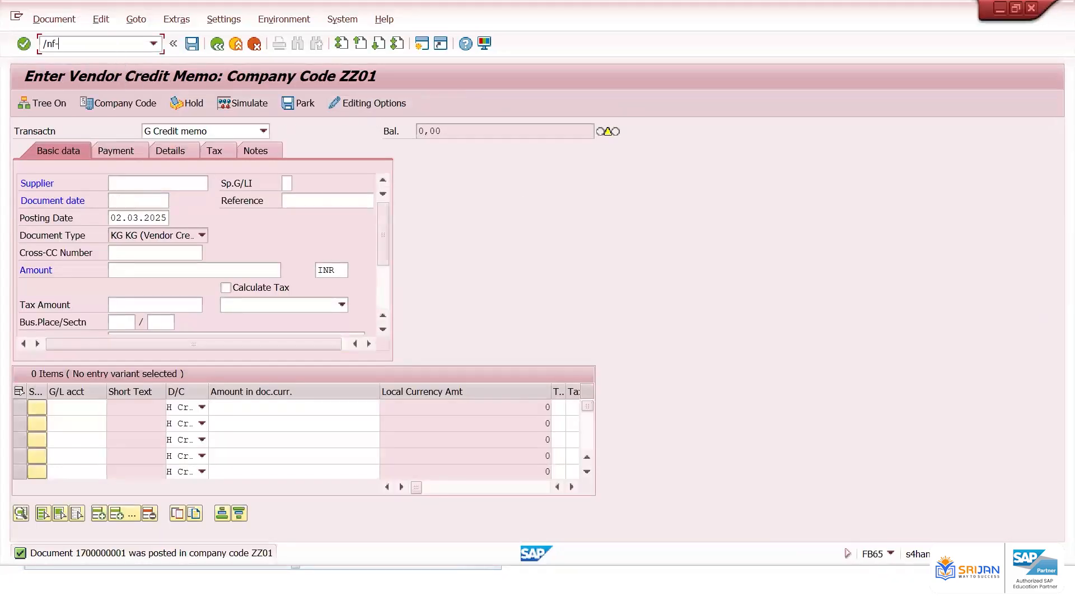
key("Return")
key("alt+Tab")
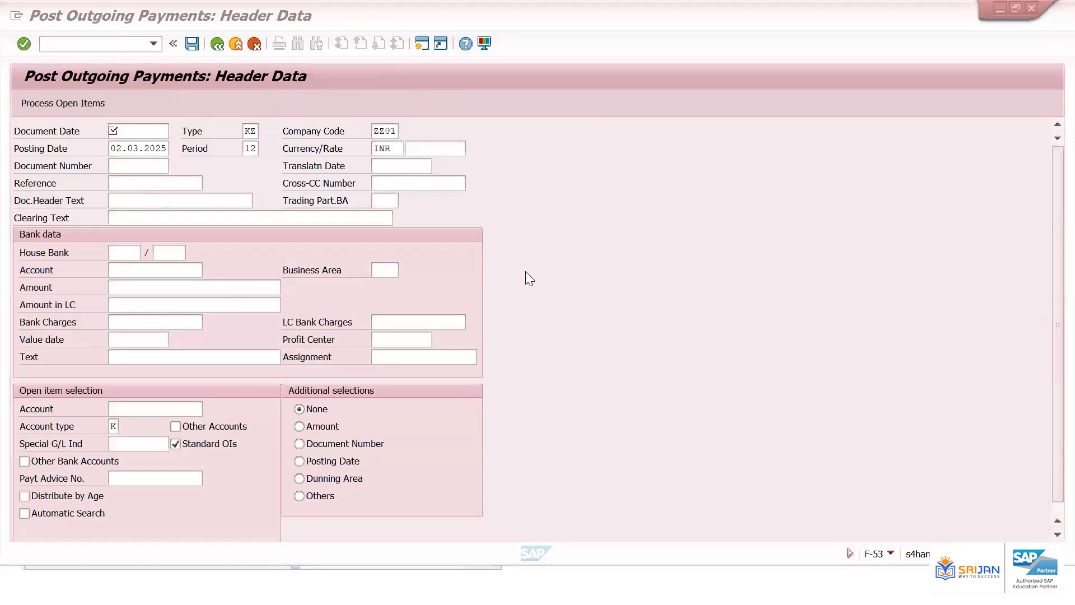
left_click(641, 293)
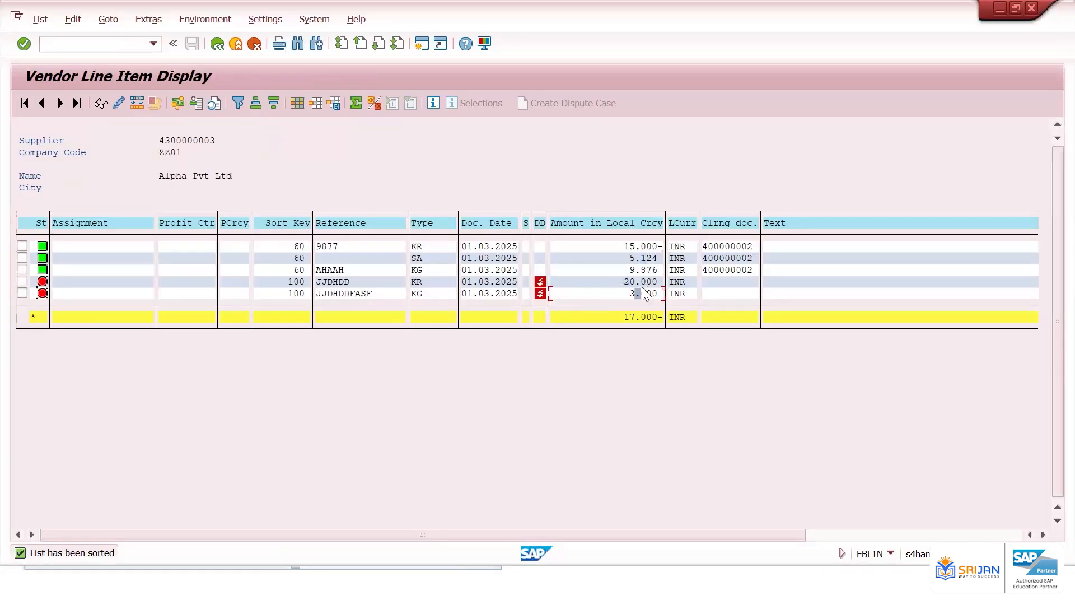
left_click(647, 280)
left_click(639, 293)
left_click(738, 246)
left_click(480, 281)
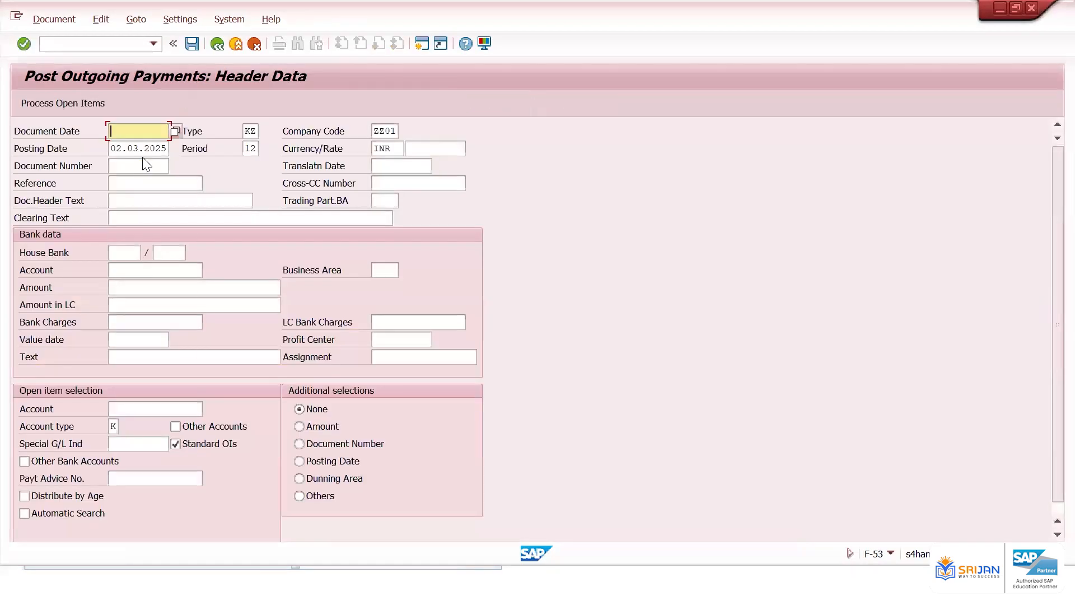
Enter payment header data: document date 01032025, bank account 200101, amount 17000 and text afs
type("01032025")
left_click(149, 269)
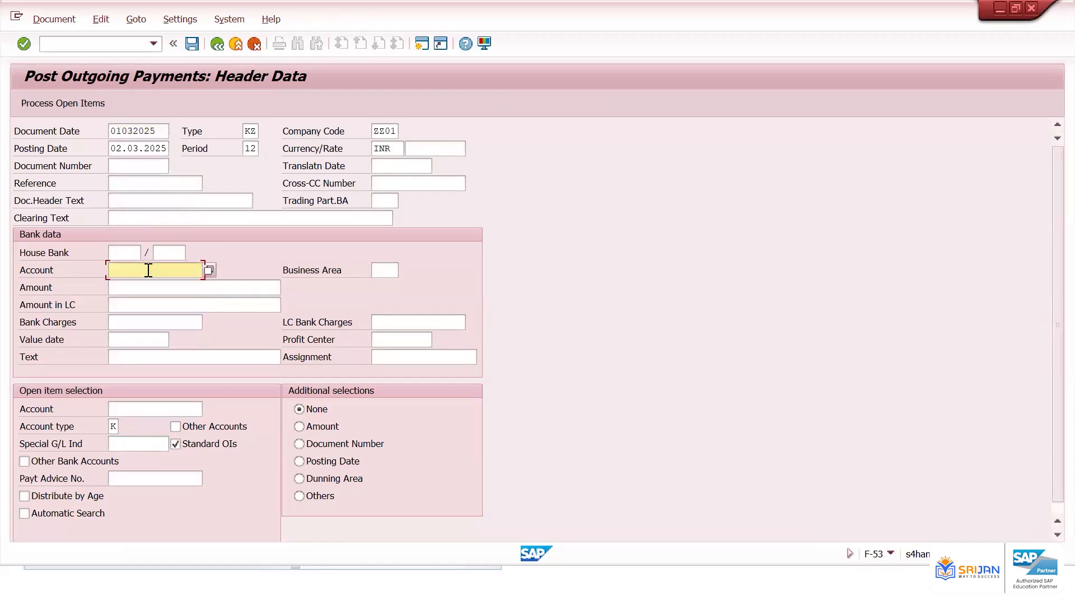
type("200101")
left_click(144, 286)
type("1")
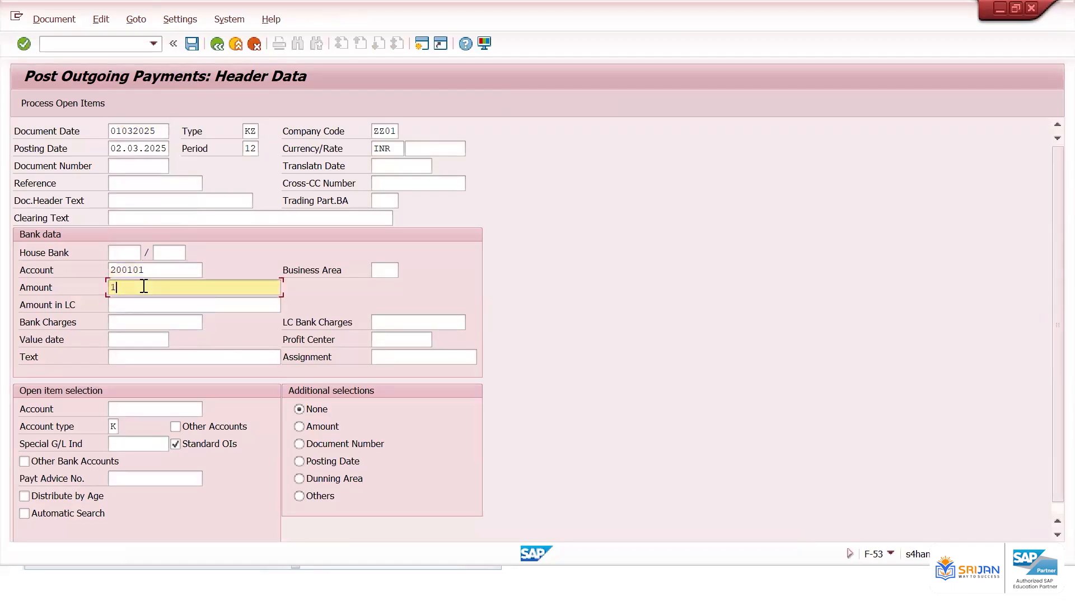
type("7000")
left_click(141, 355)
type("afs")
Set the payment value date to 02.03.2025 from the calendar
left_click(144, 340)
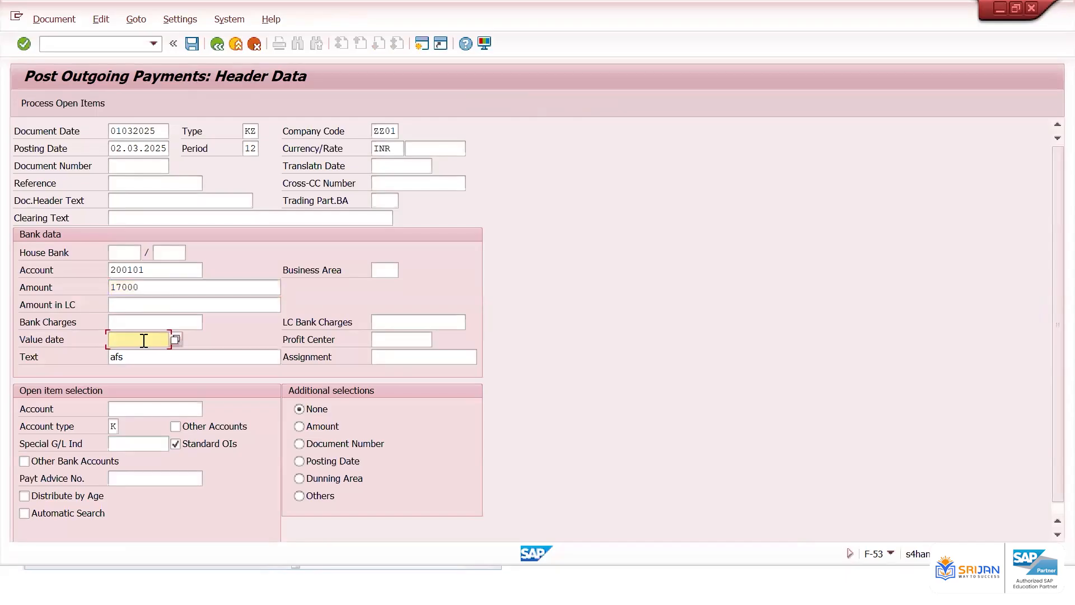
left_click(176, 338)
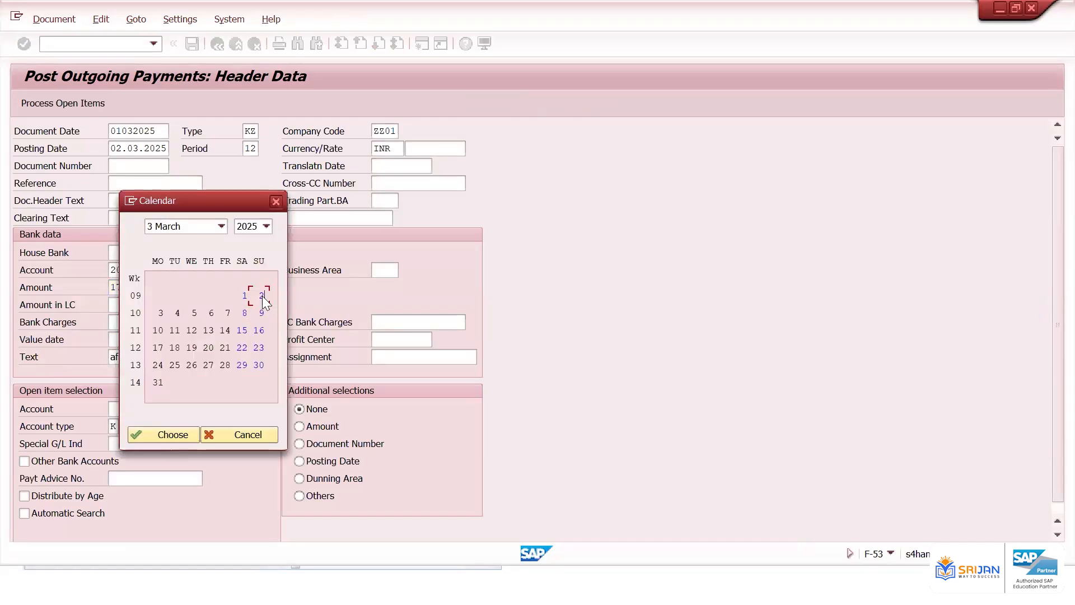
double_click(262, 296)
left_click(141, 408)
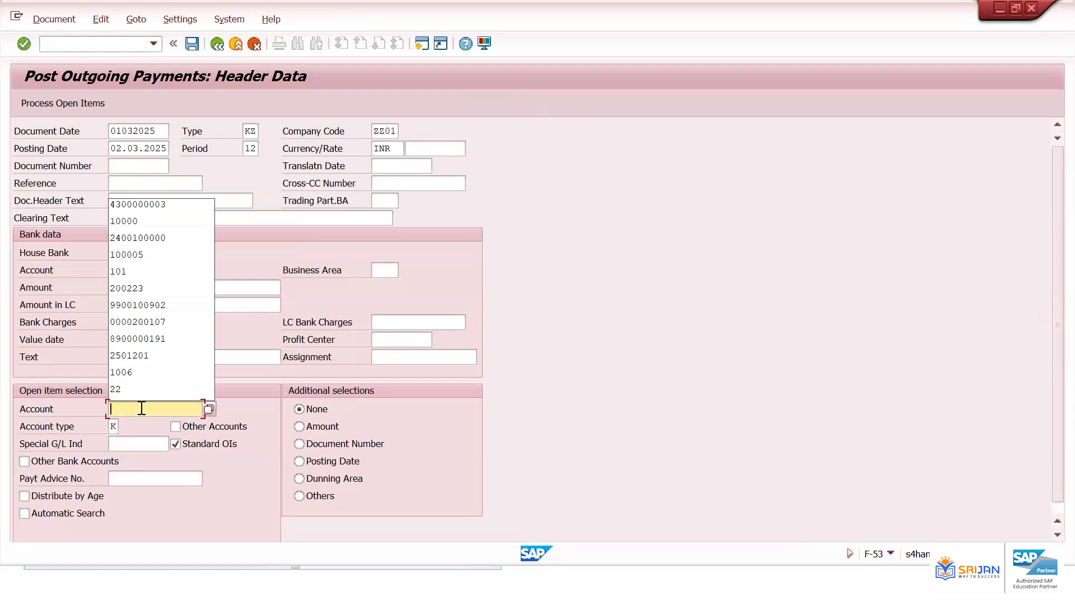
left_click(180, 205)
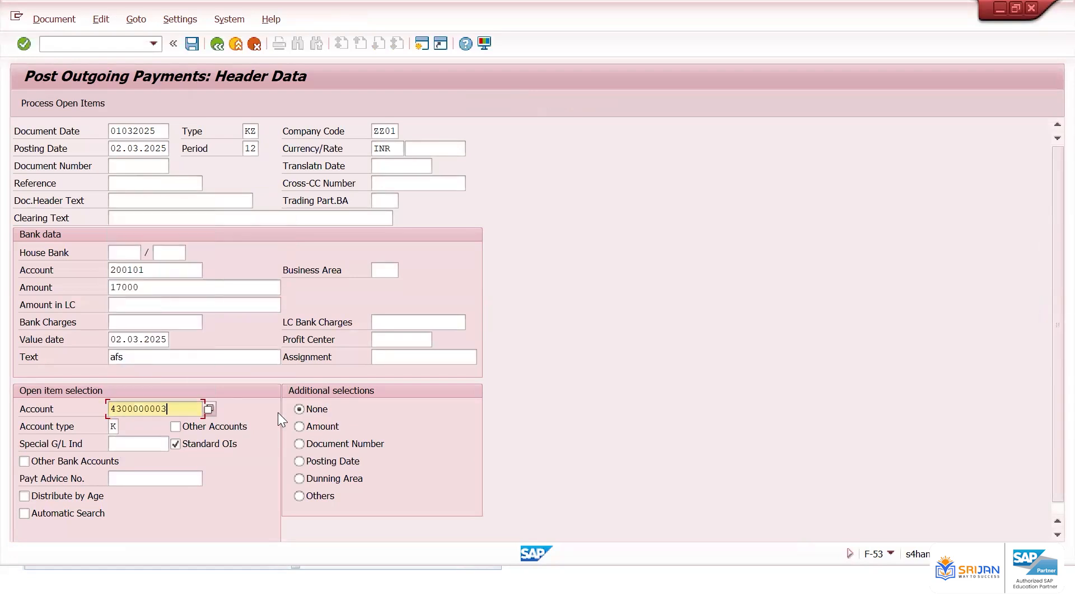
left_click(317, 446)
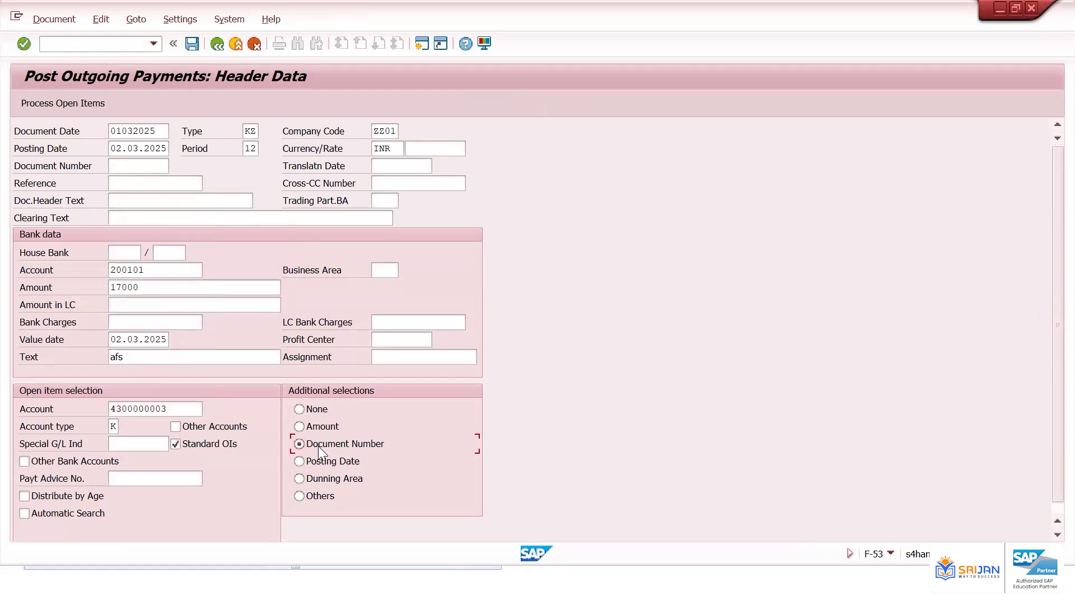
key("Return")
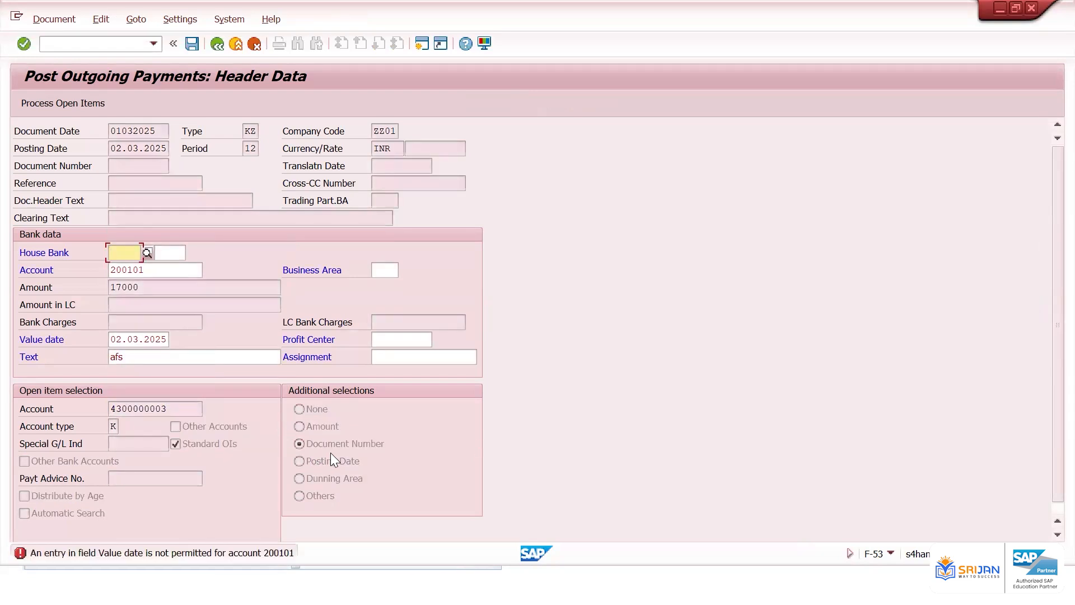
Clear the value date and continue to the document number selection criteria
left_click(153, 334)
double_click(152, 334)
key("Delete")
key("Return")
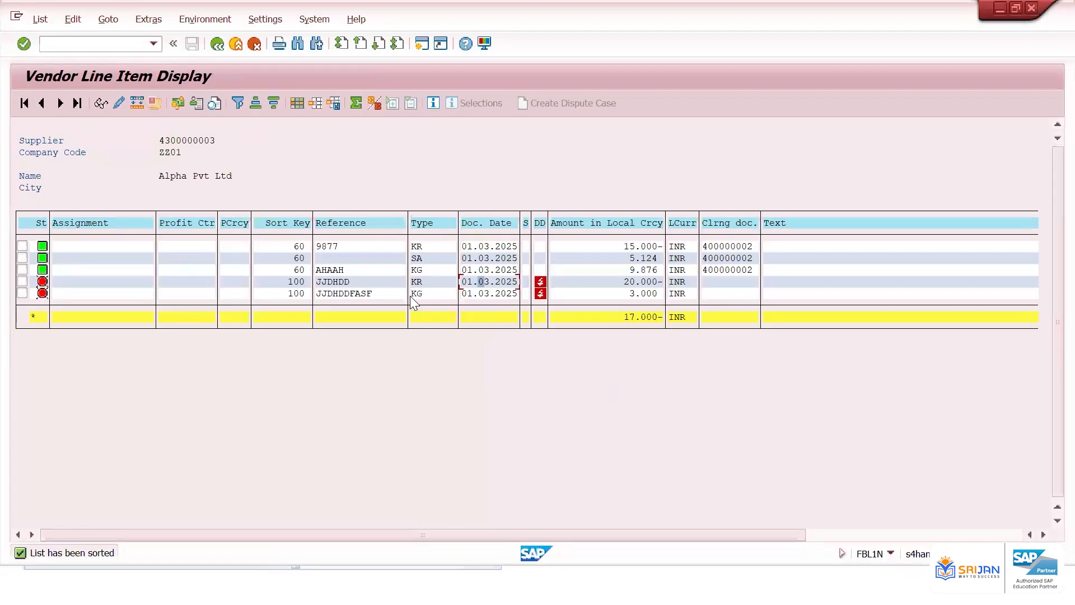
left_click(916, 535)
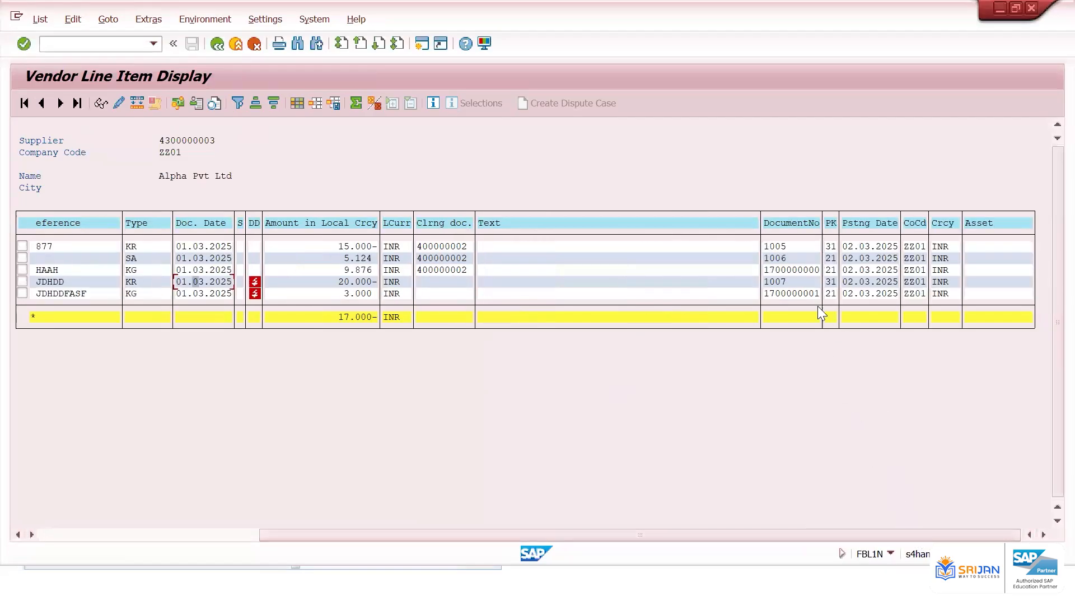
left_click(782, 283)
left_click_drag(765, 279, 810, 288)
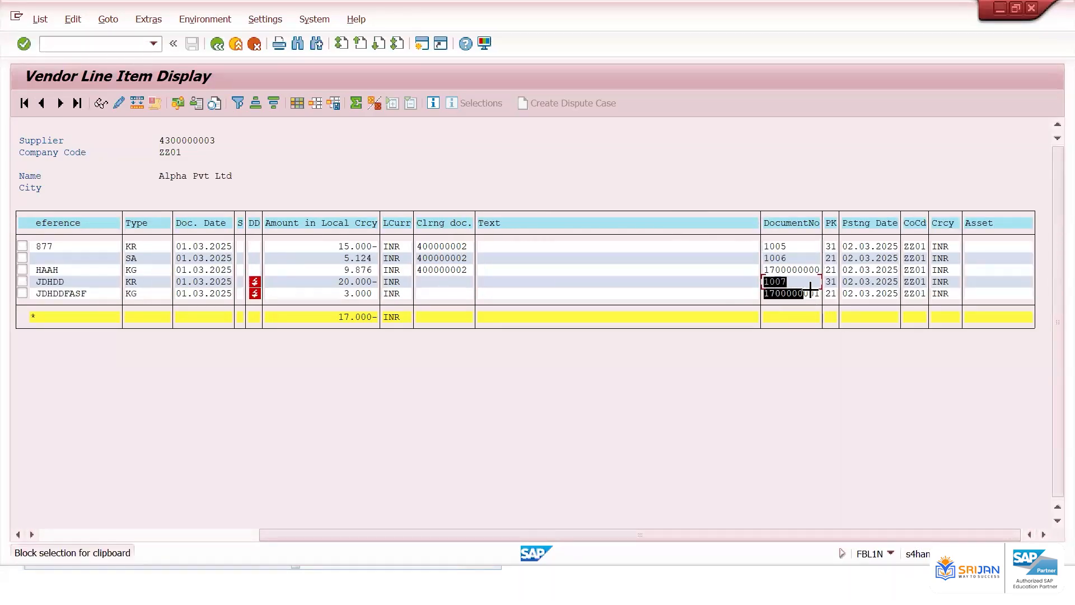
key("ctrl+c")
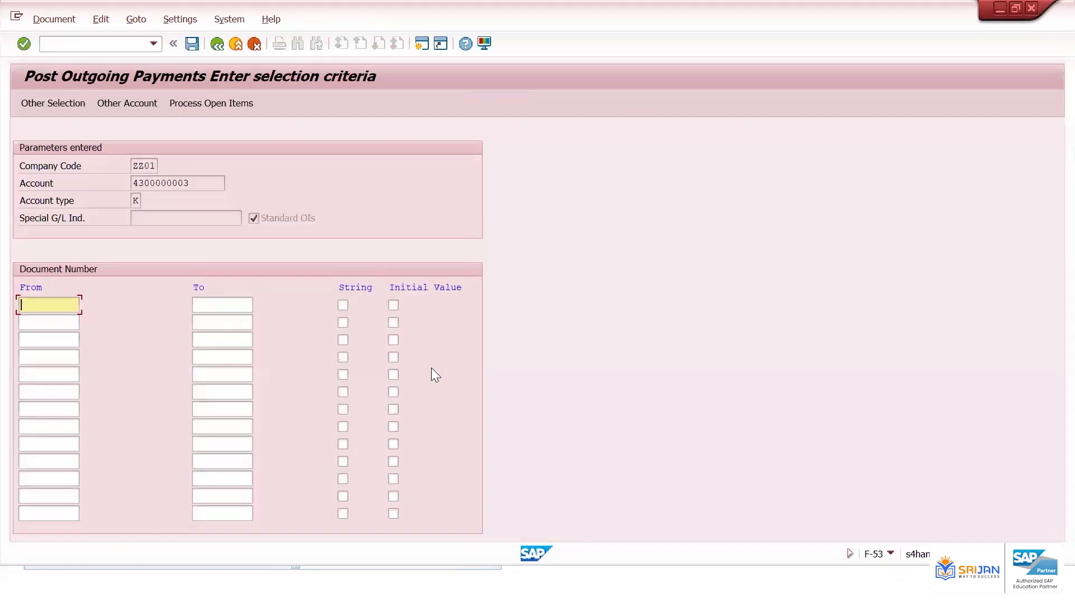
key("ctrl+v")
left_click(232, 102)
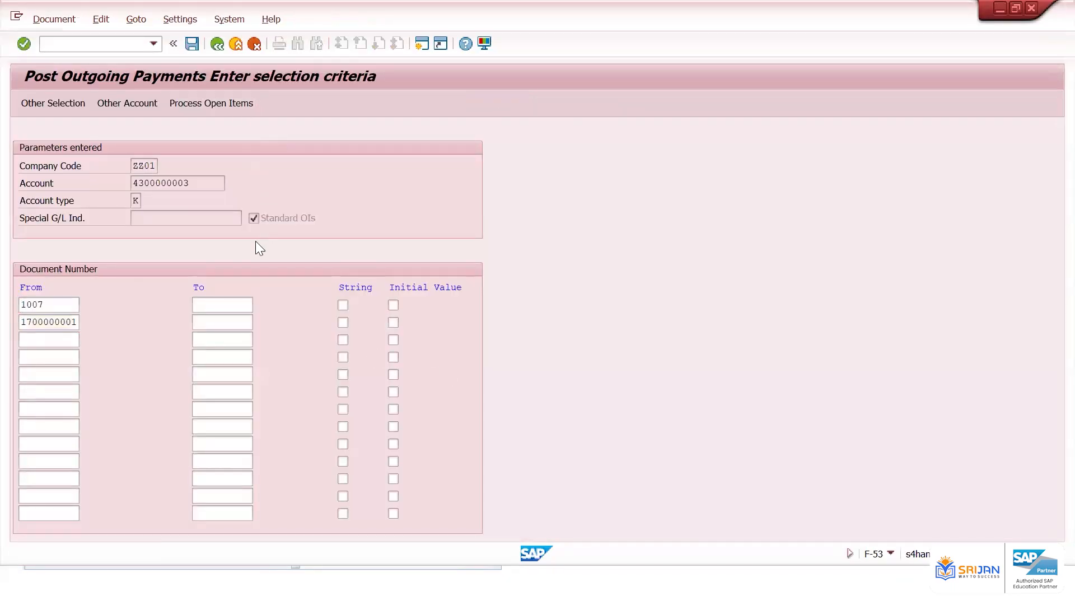
left_click(367, 215)
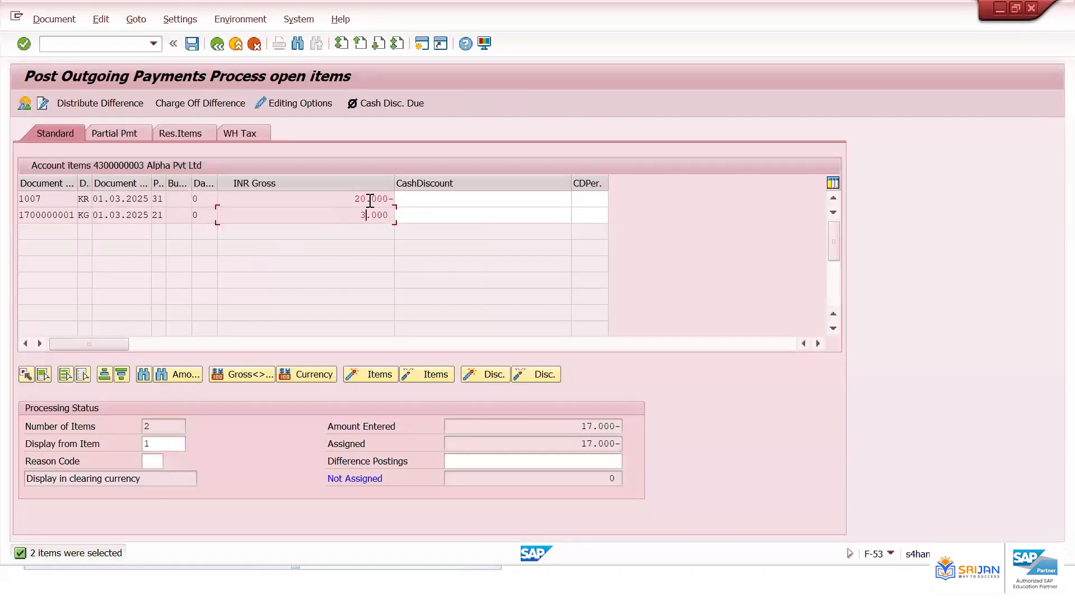
Review the assigned open items and simulate the outgoing payment document
left_click(371, 199)
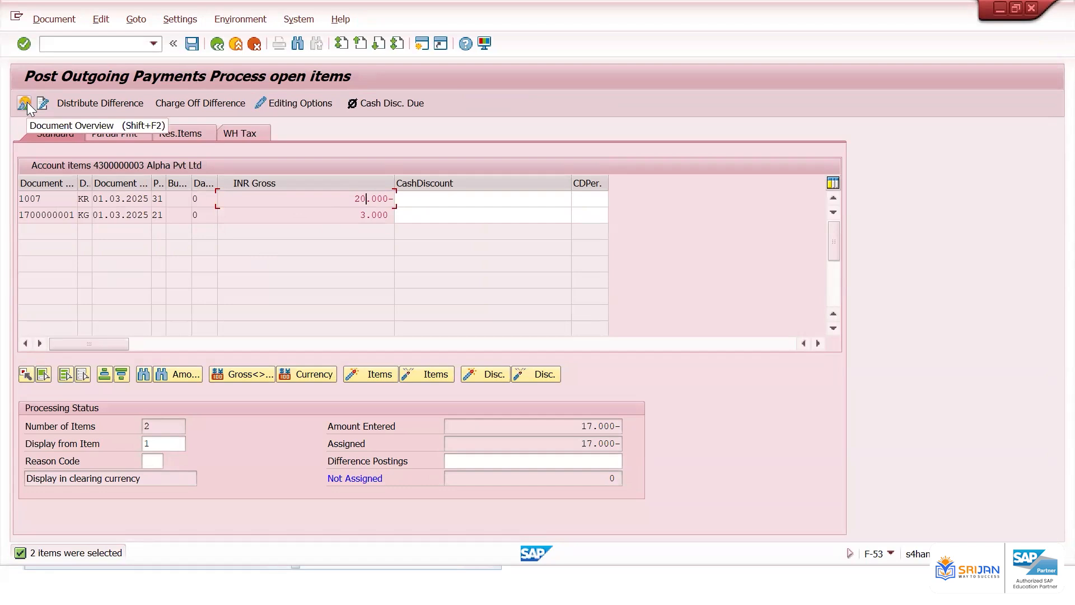
left_click_drag(56, 199, 20, 215)
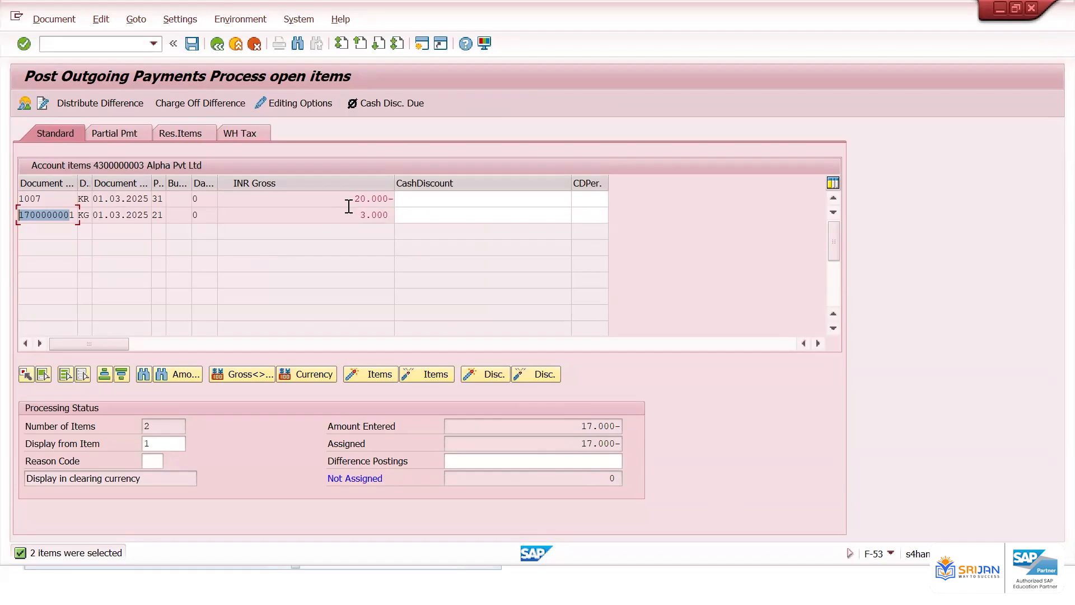
left_click_drag(348, 198, 403, 210)
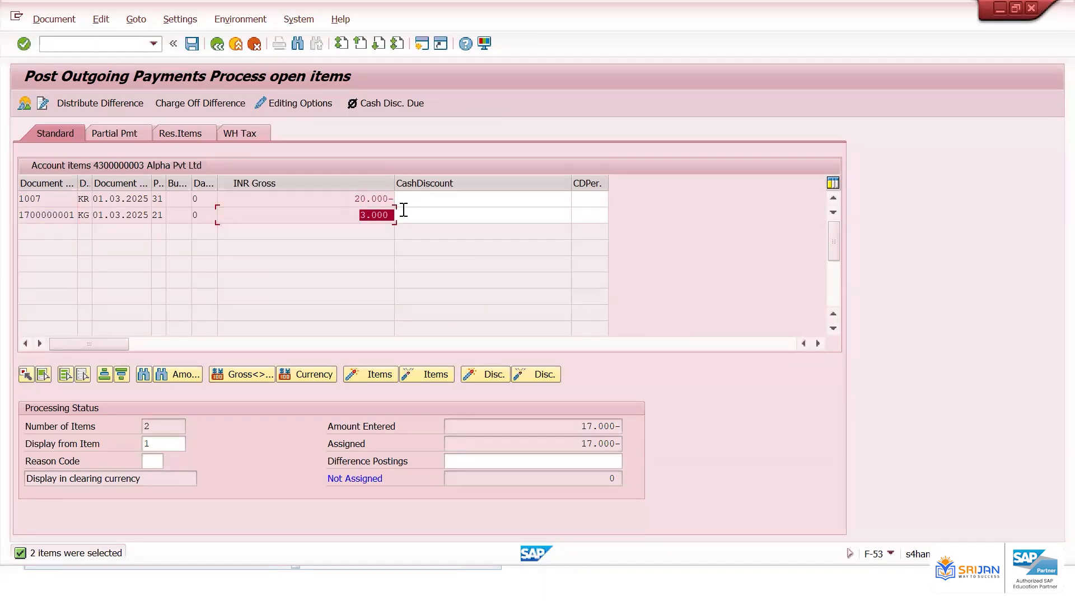
left_click(24, 103)
left_click(52, 20)
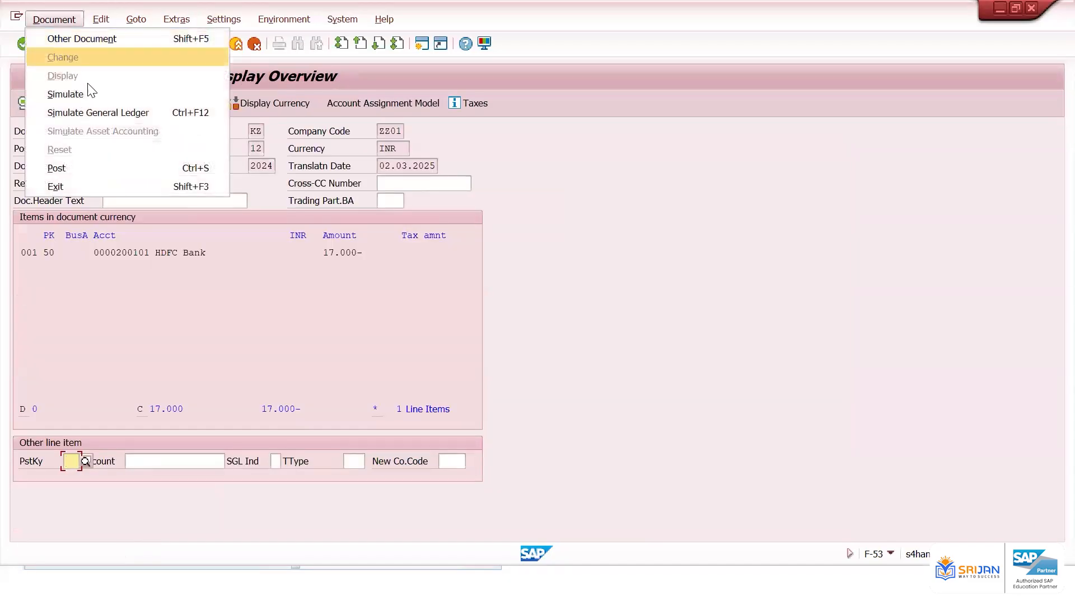
left_click(93, 94)
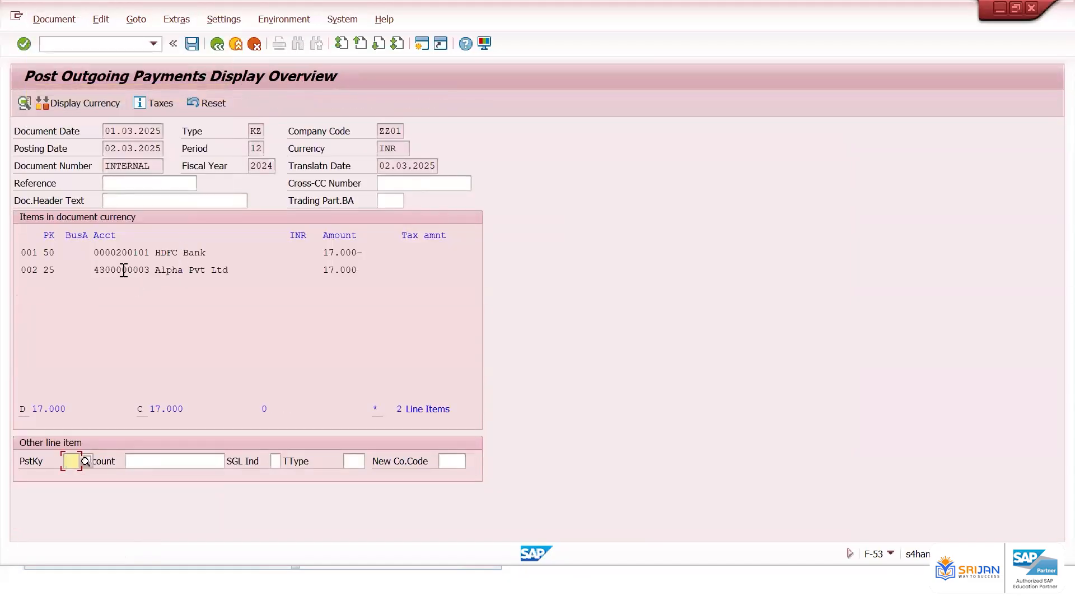
Post the outgoing payment document that clears both open items
left_click_drag(122, 269, 407, 273)
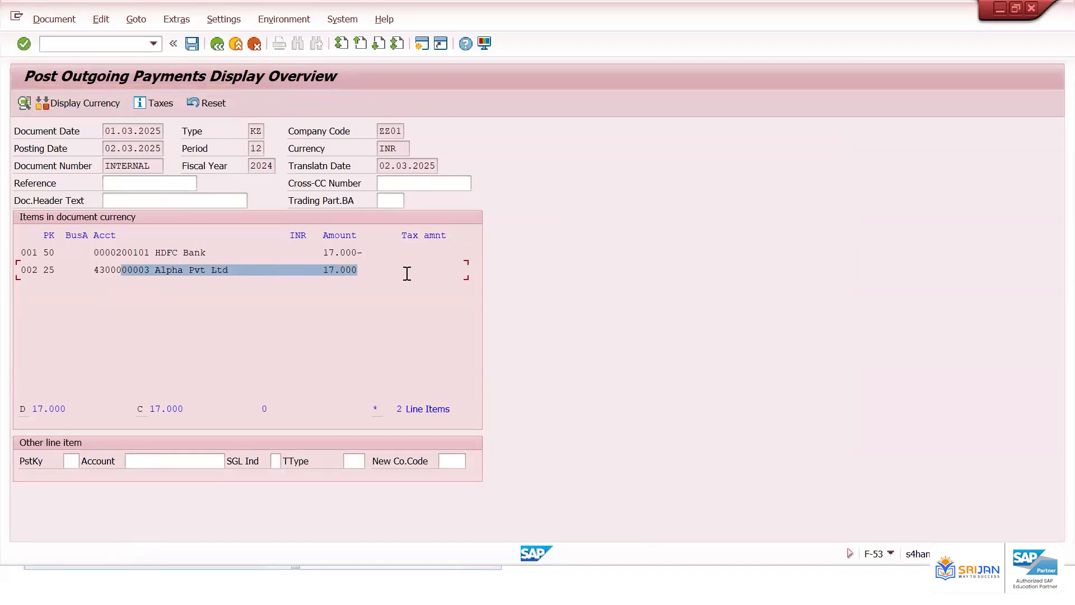
left_click_drag(145, 251, 376, 253)
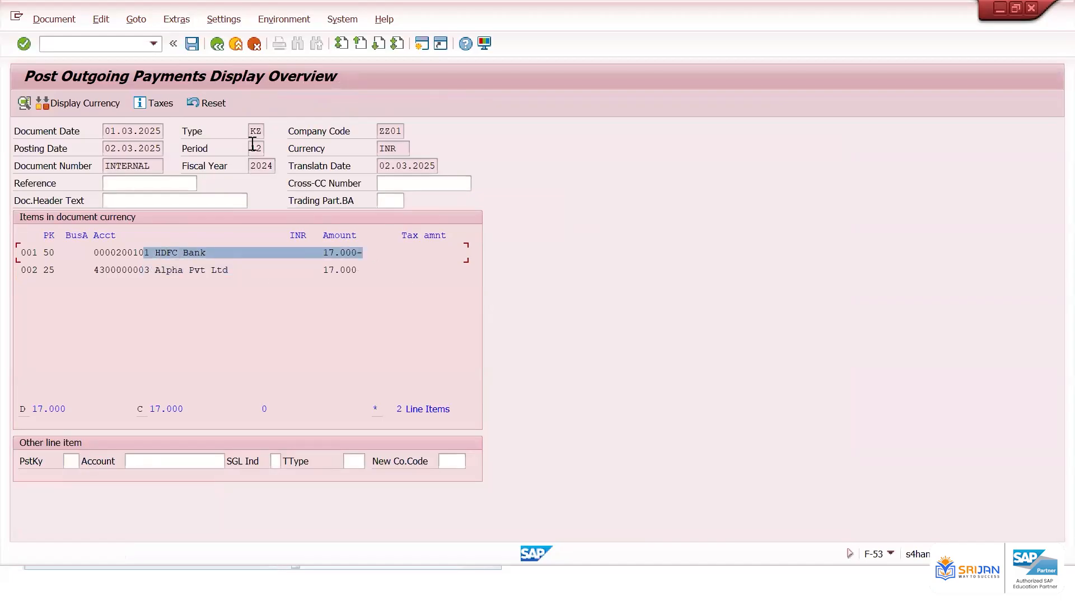
left_click(191, 44)
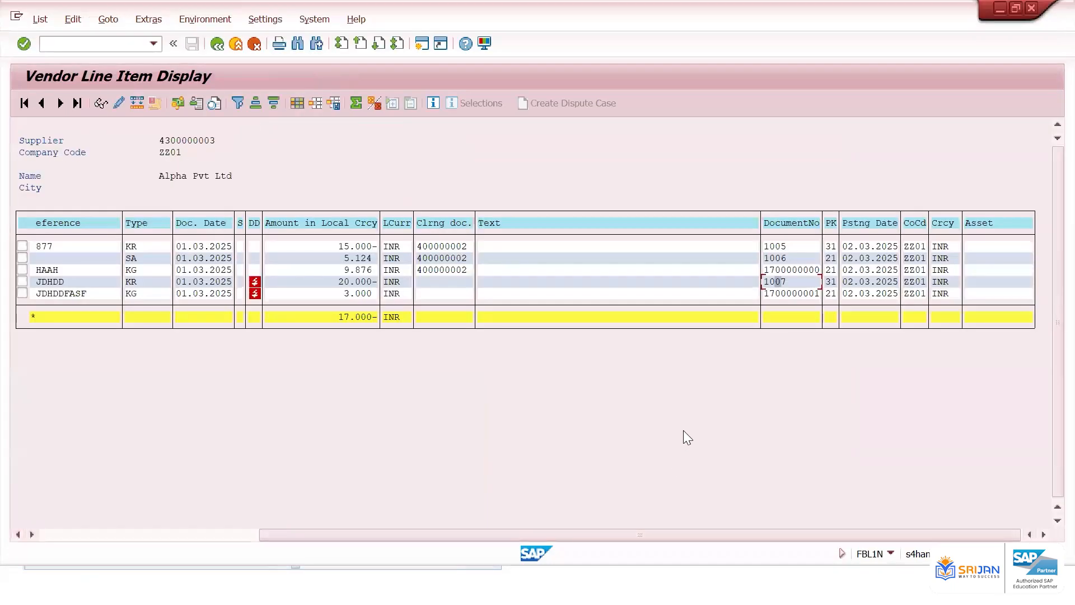
left_click(199, 535)
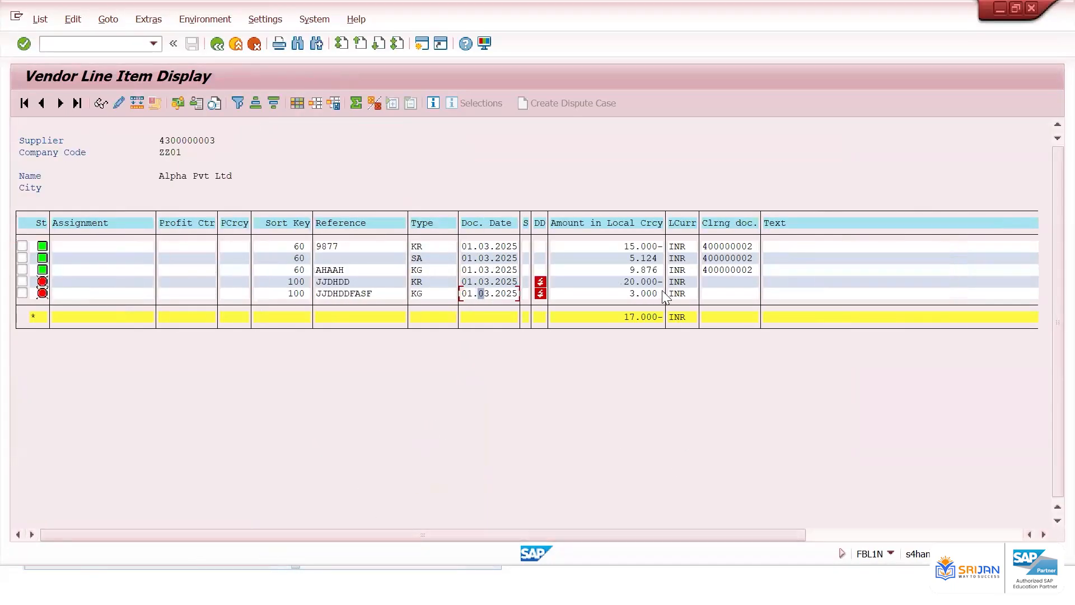
left_click(712, 281)
left_click(47, 19)
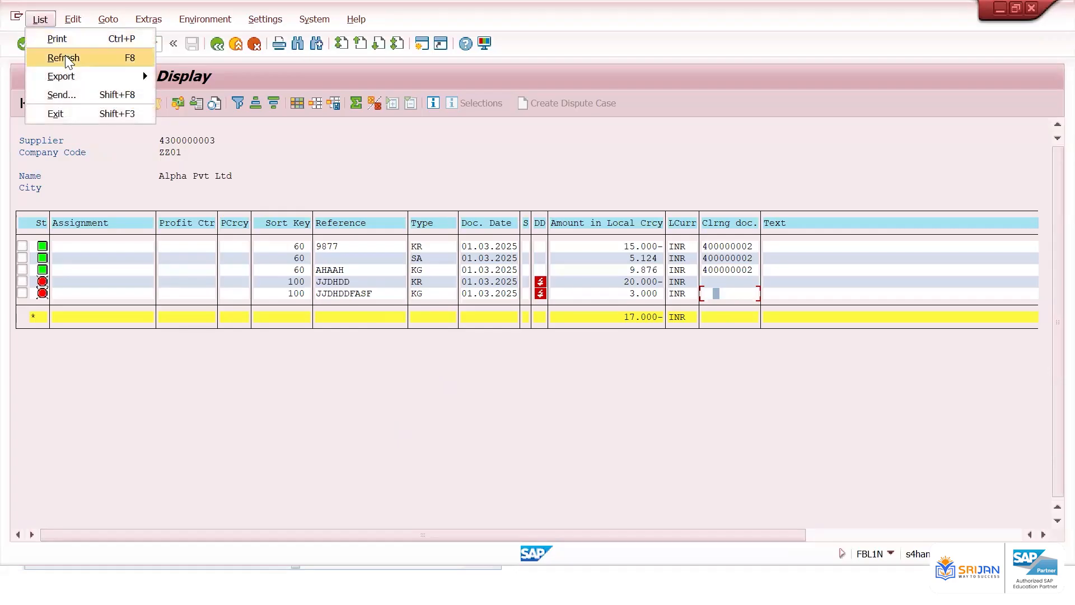
left_click(65, 55)
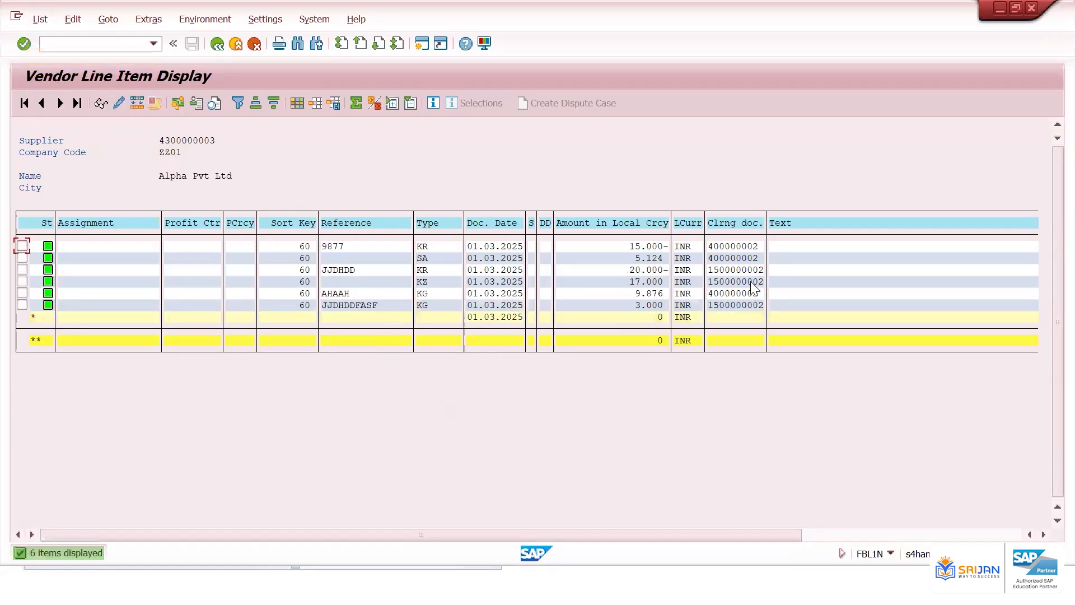
left_click(753, 281)
left_click(751, 269)
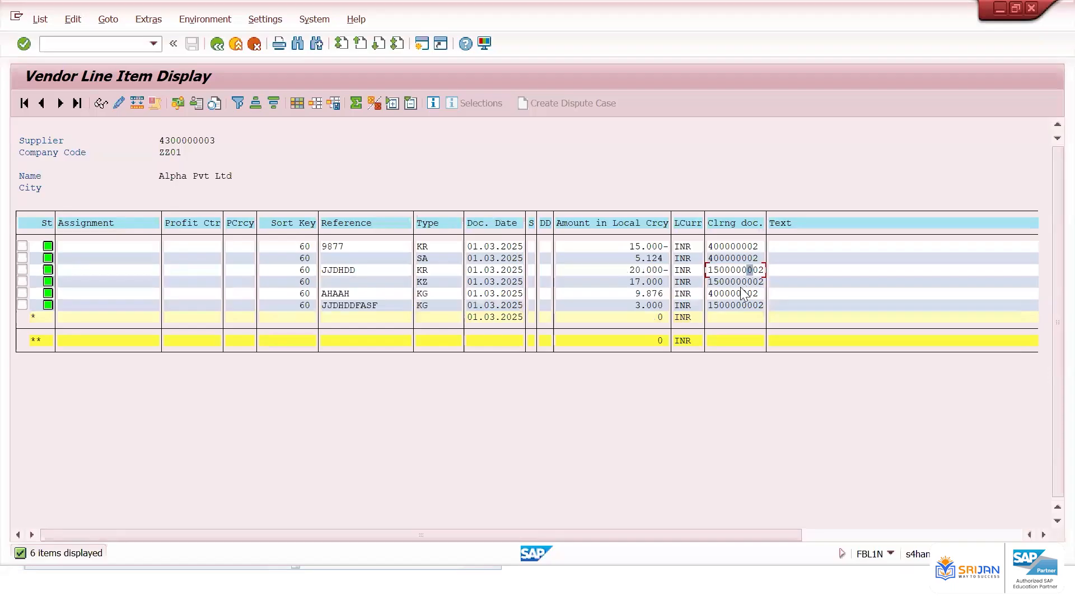
left_click(746, 305)
left_click(654, 283)
left_click(423, 285)
double_click(649, 282)
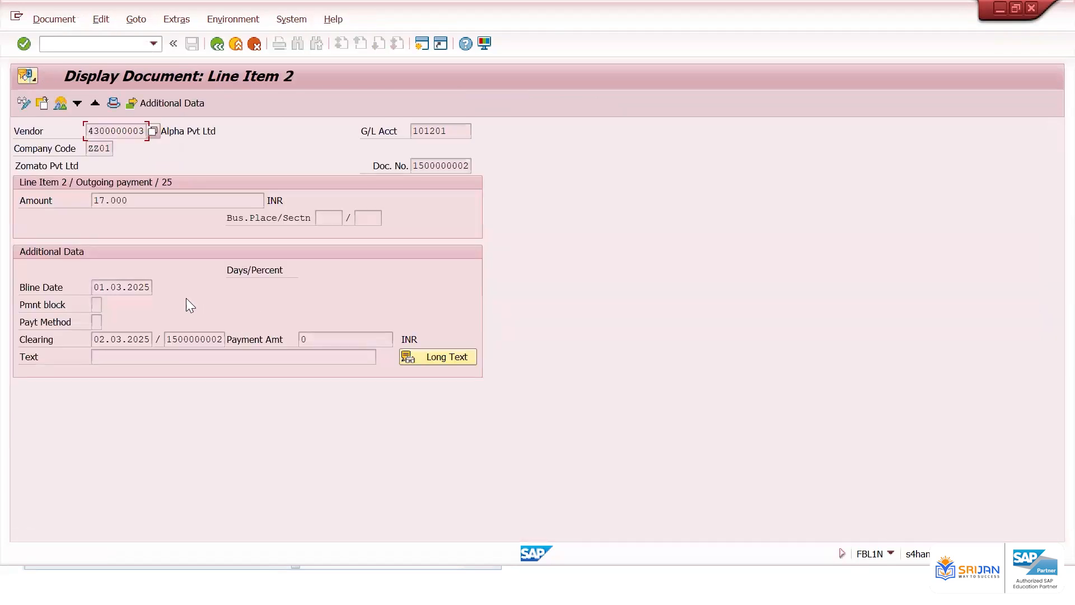
left_click(60, 103)
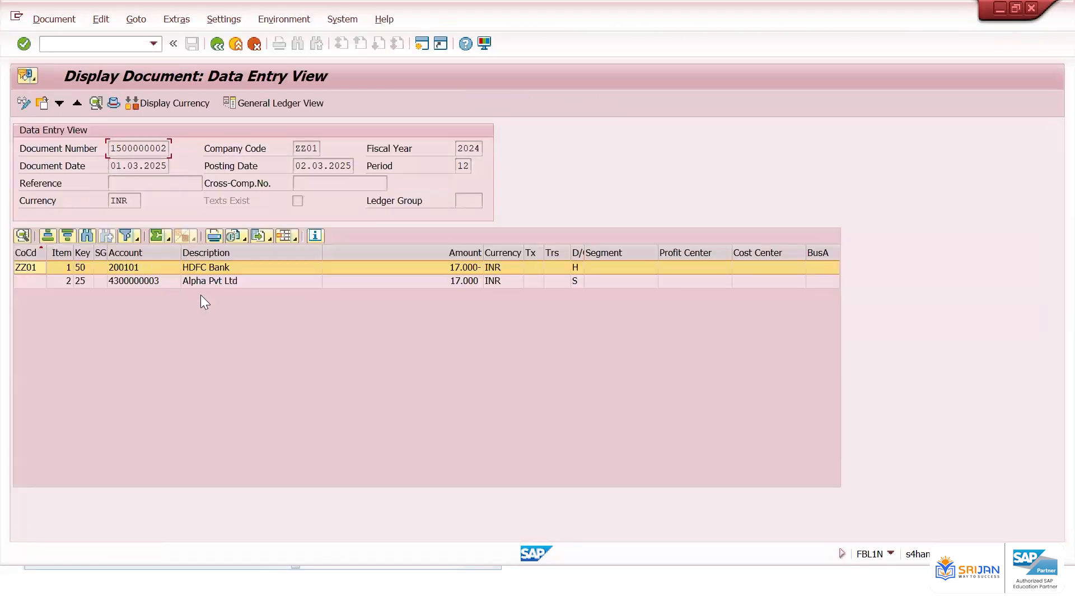
left_click(233, 283)
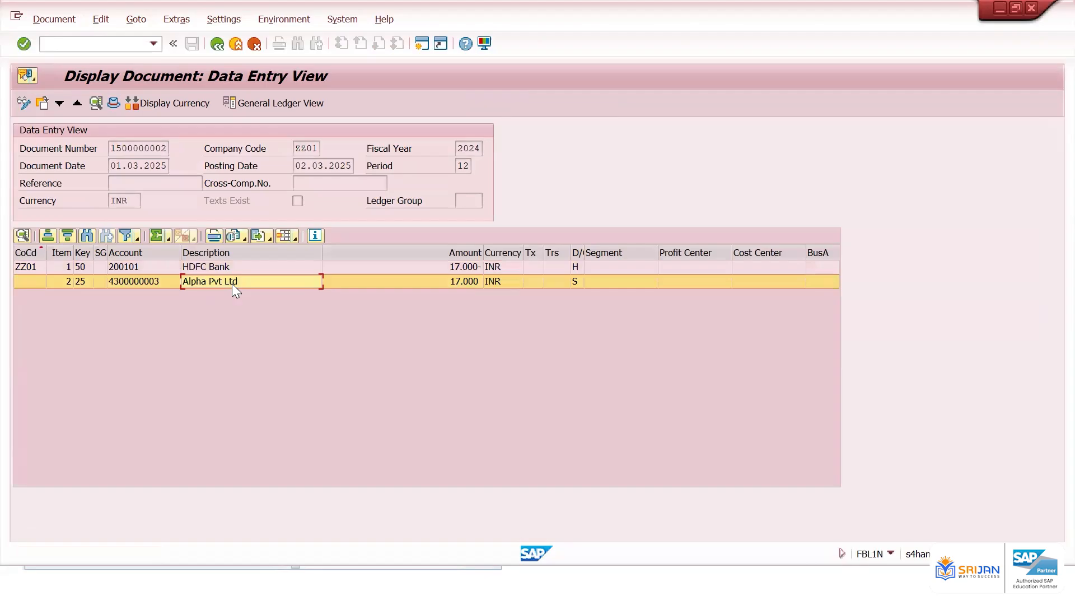
left_click(237, 267)
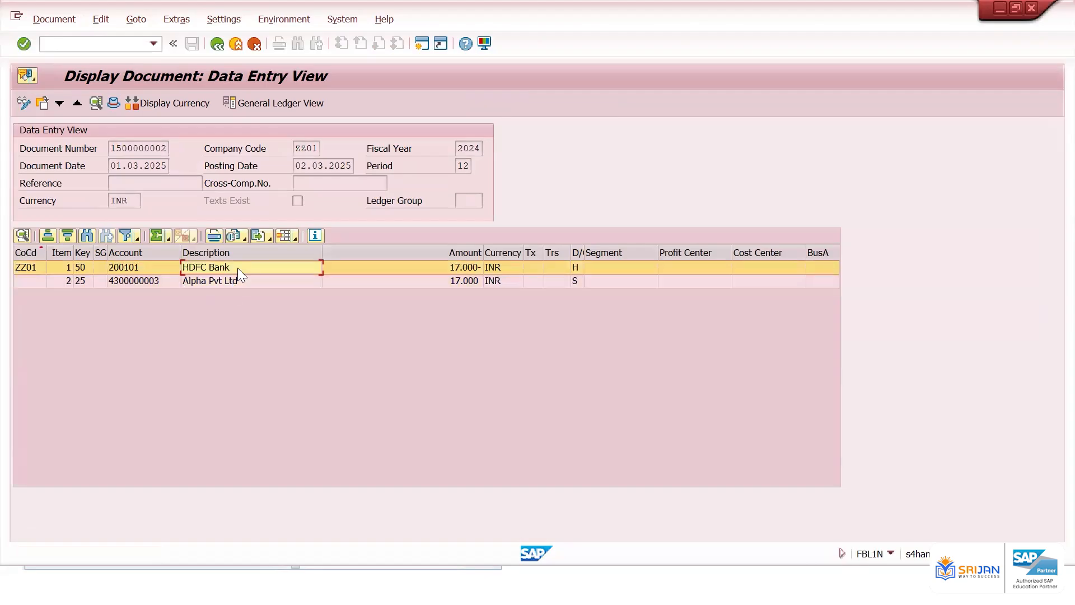
left_click(216, 45)
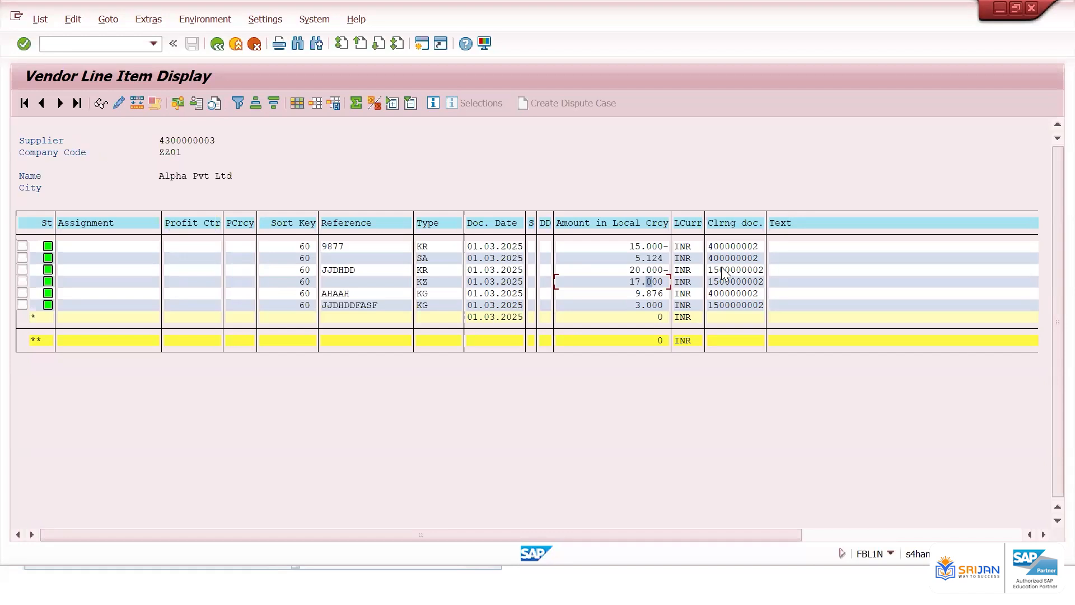
key("alt+Tab")
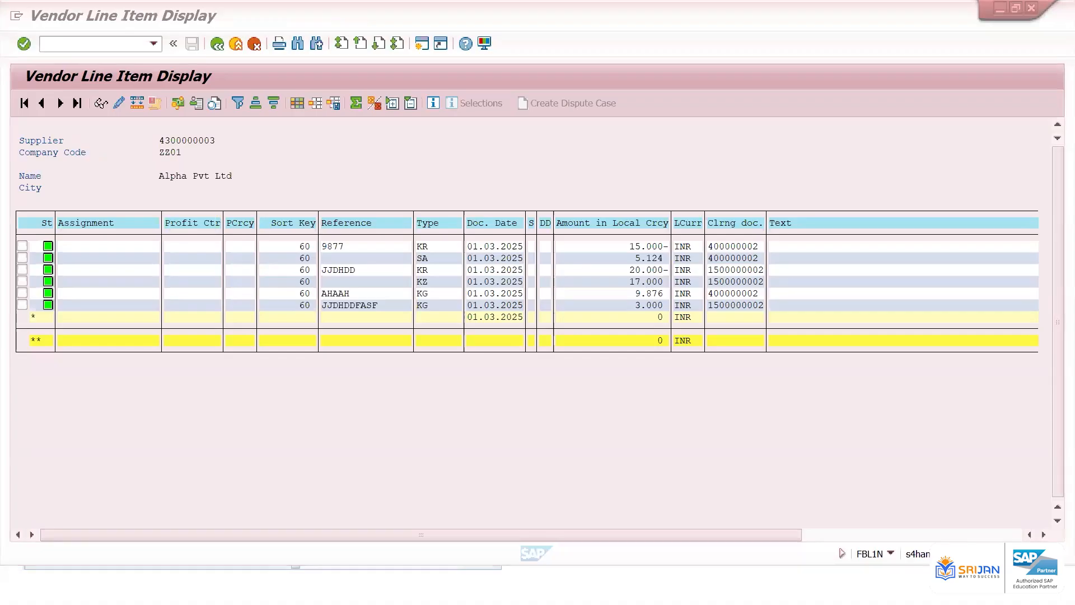
key("alt+Tab")
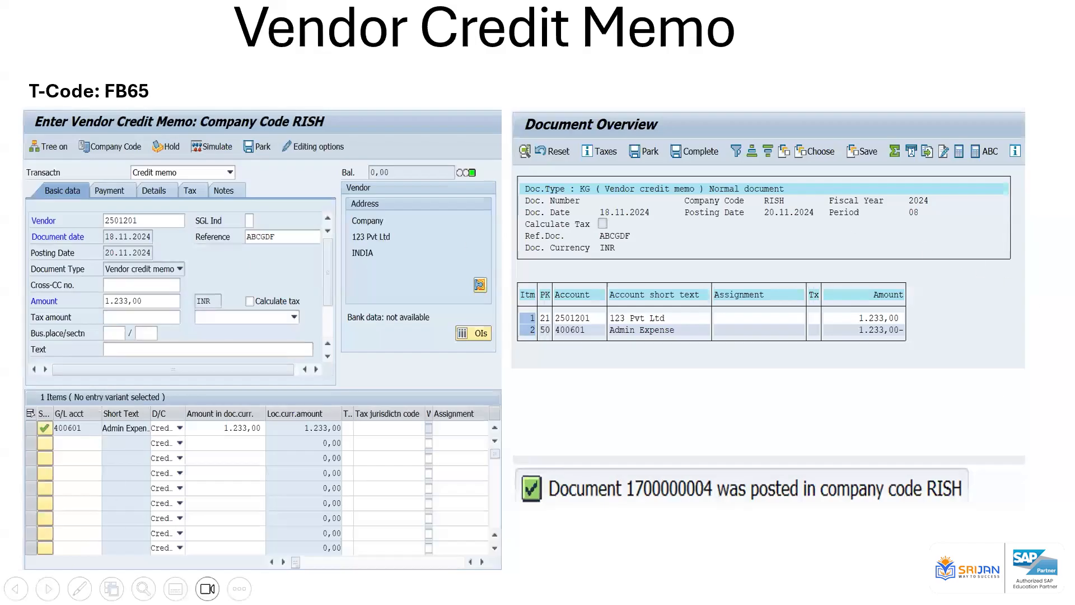
left_click(79, 588)
left_click(115, 415)
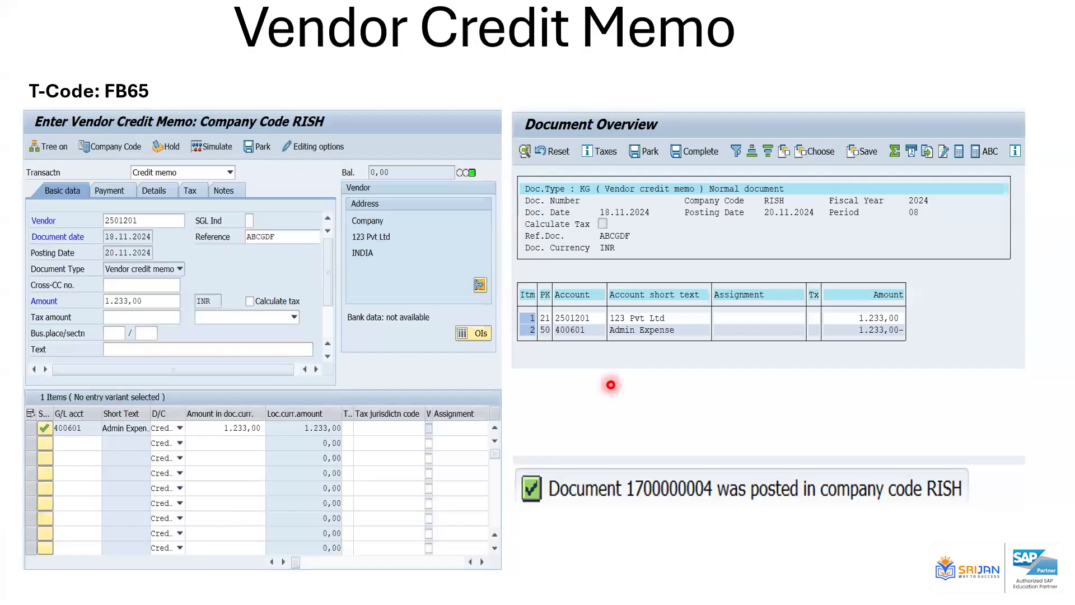
key("Right")
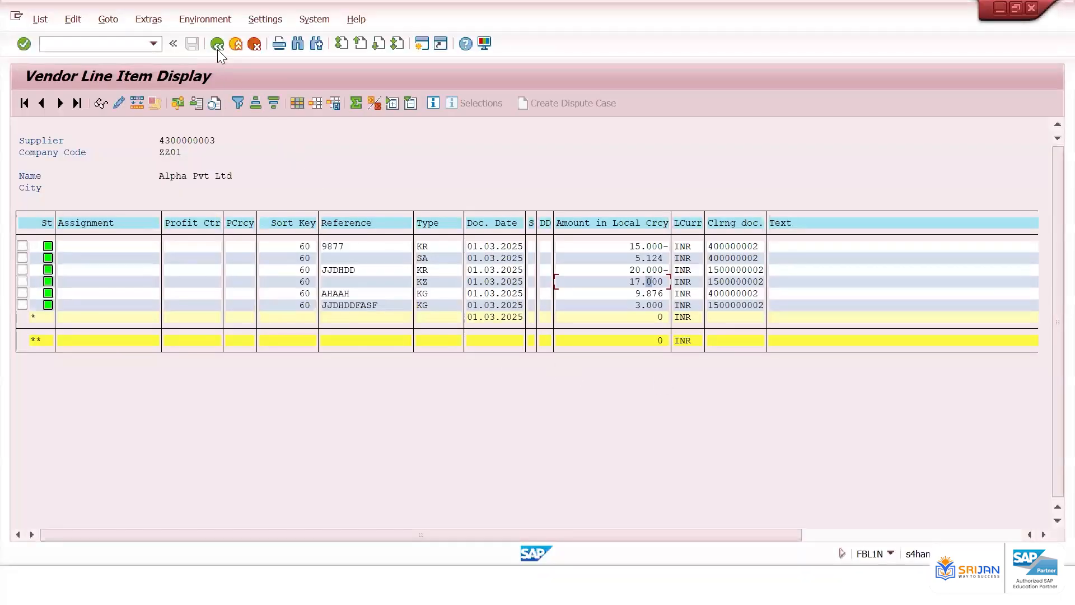
Rerun the vendor line item display for all items with the lower posting-date limit cleared, and examine the listed items
left_click(218, 48)
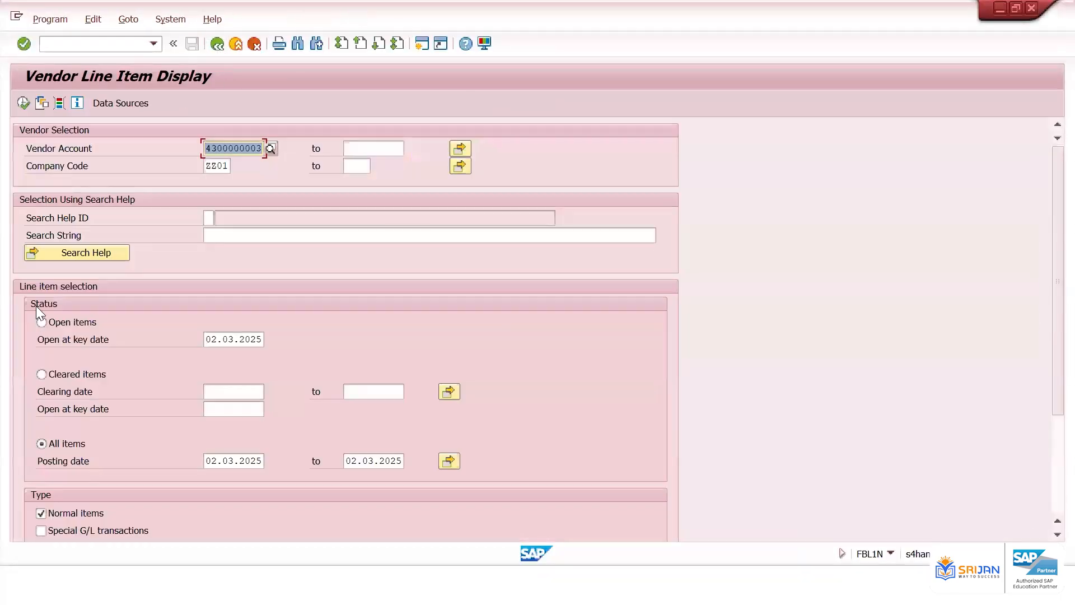
double_click(250, 460)
key("BackSpace")
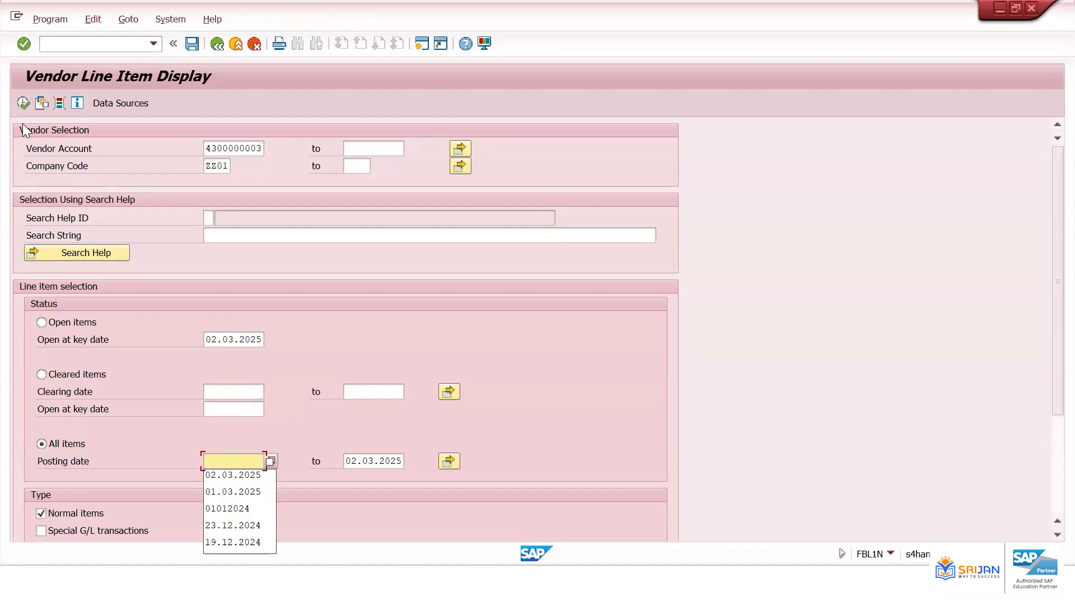
left_click(24, 103)
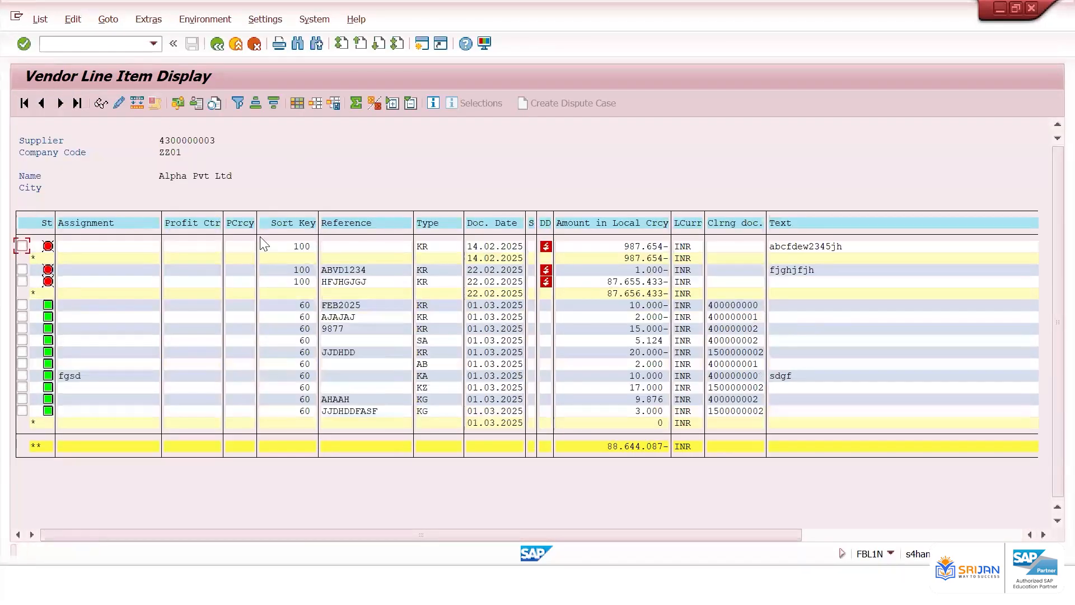
left_click(363, 245)
left_click(360, 271)
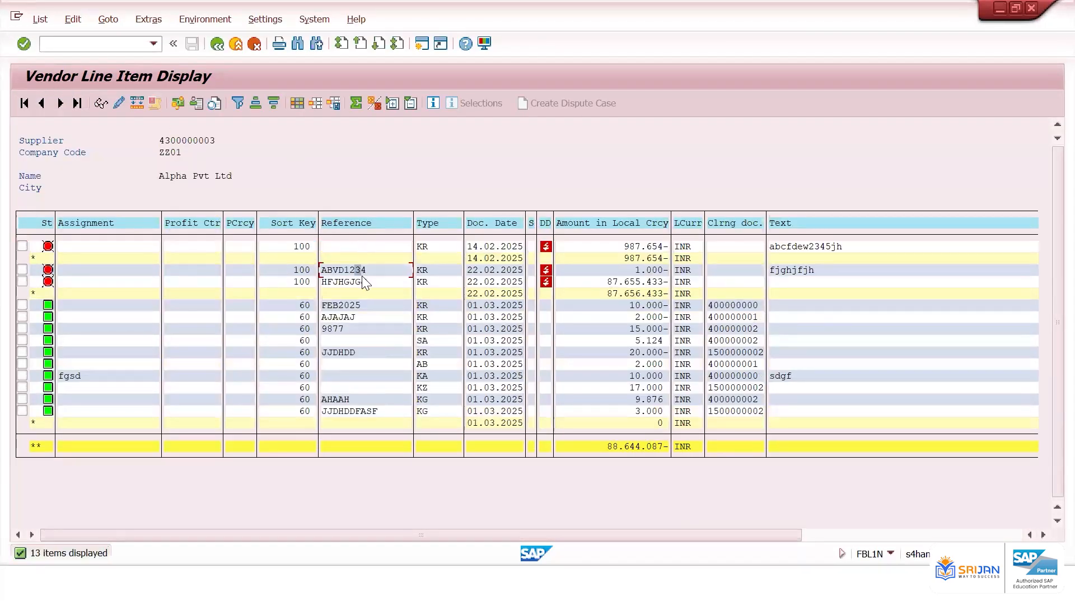
left_click(355, 312)
left_click(621, 447)
left_click(120, 40)
type("/nfk10N")
key("Return")
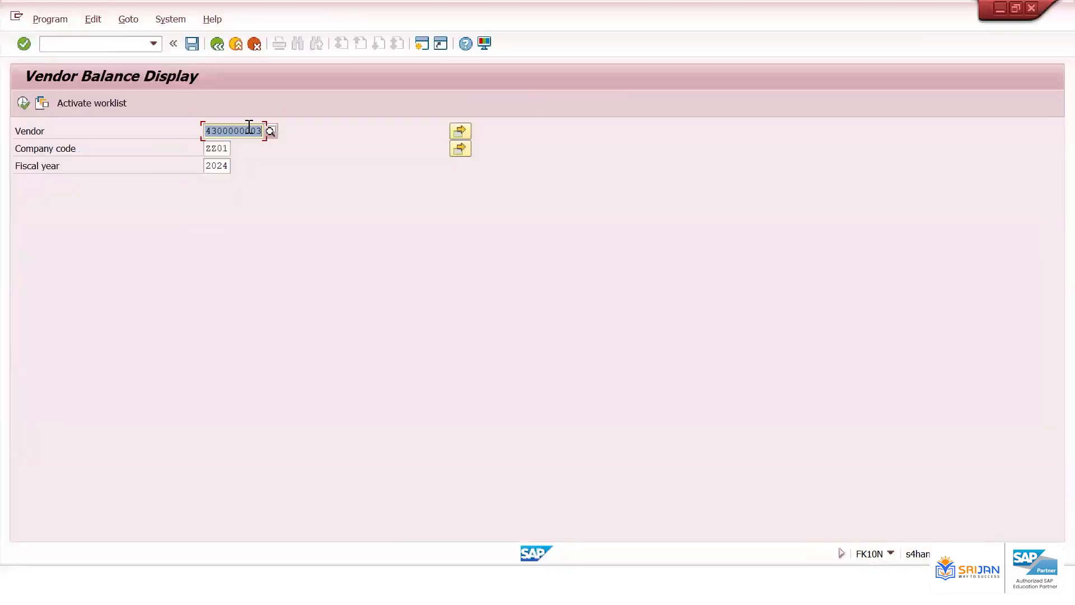
left_click(223, 166)
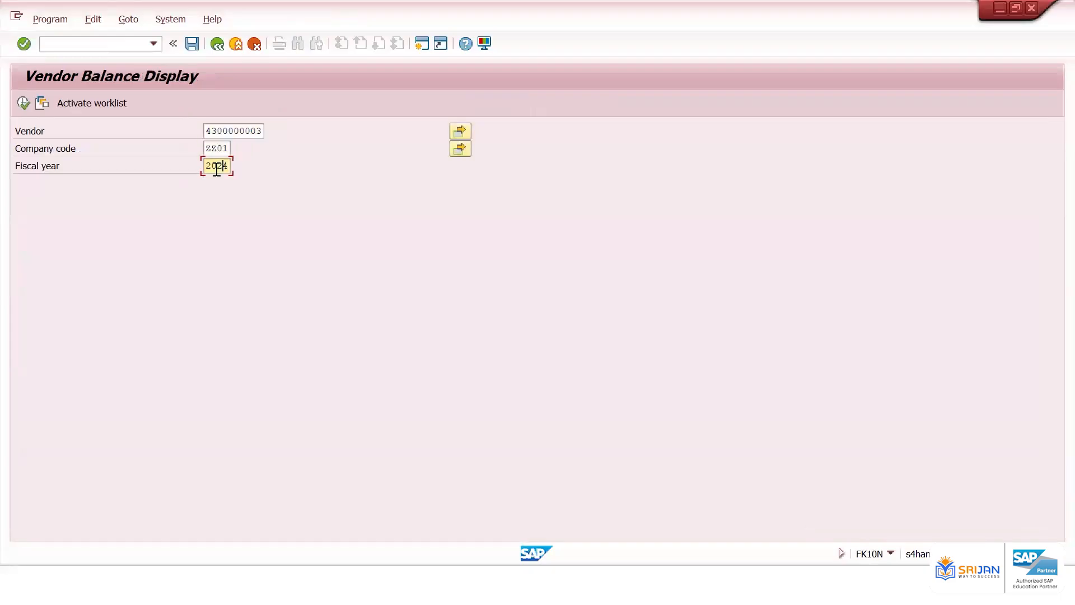
left_click(21, 103)
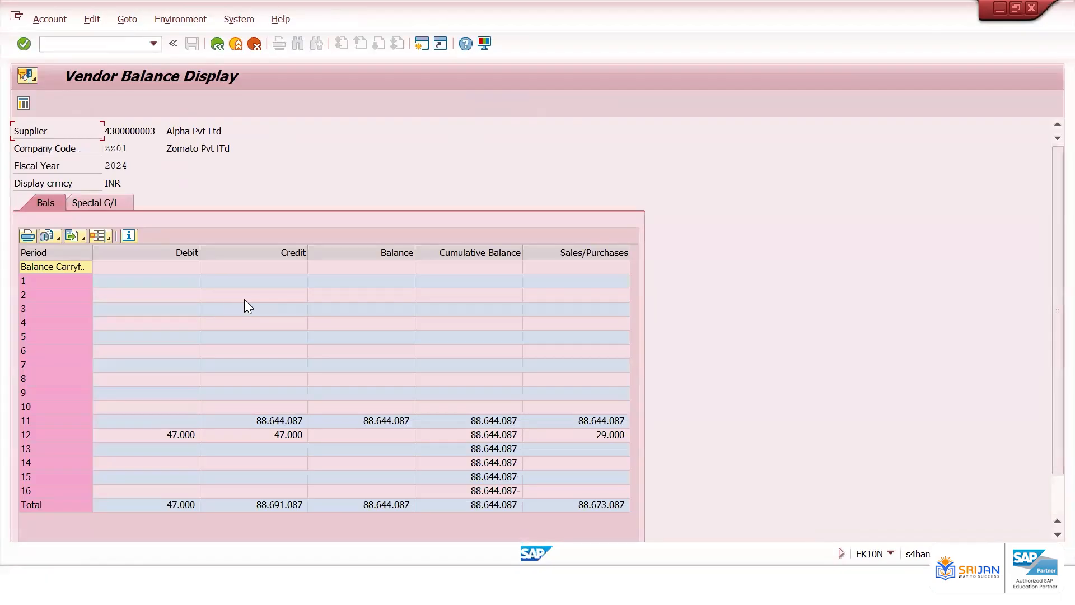
left_click(229, 419)
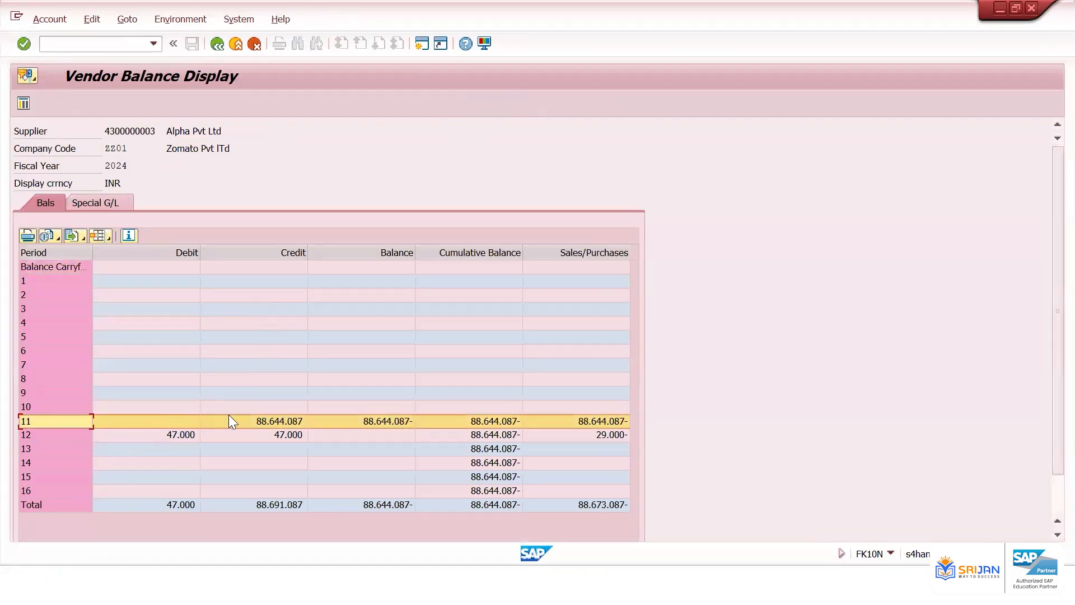
left_click(252, 421)
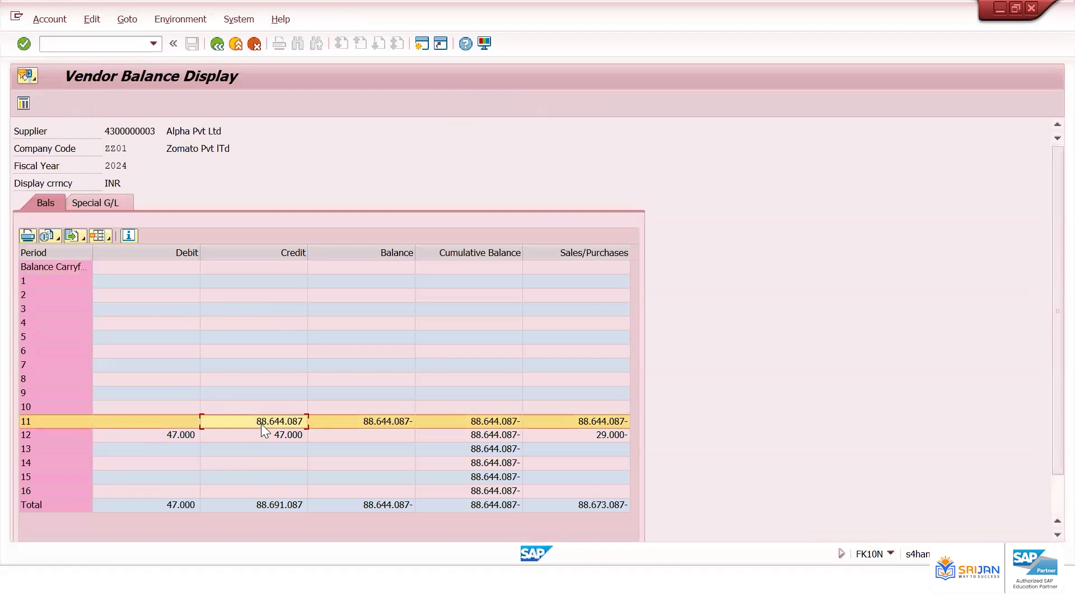
left_click(182, 435)
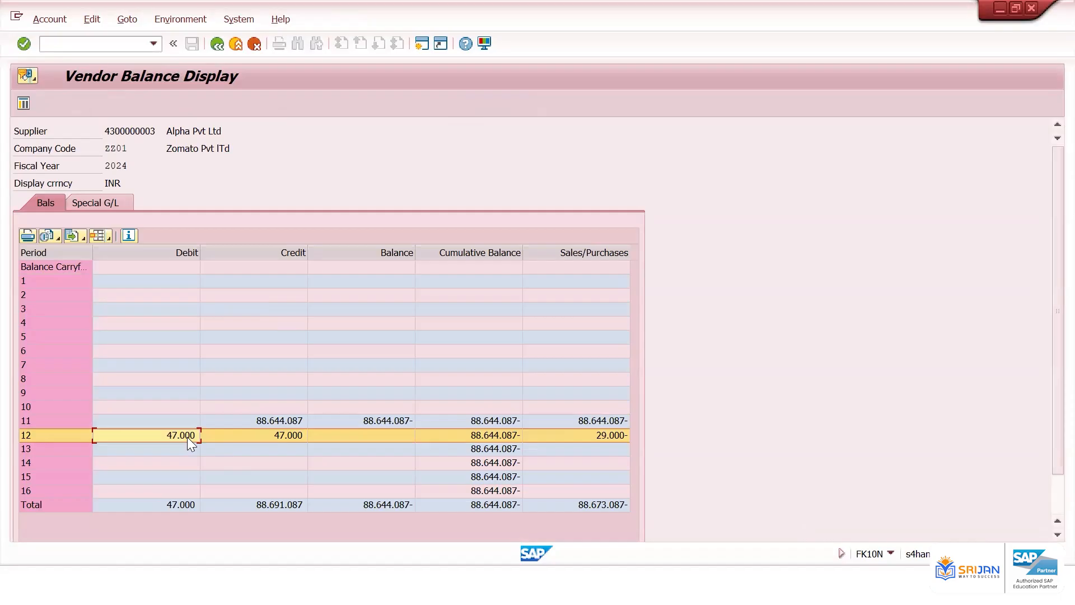
left_click(291, 440)
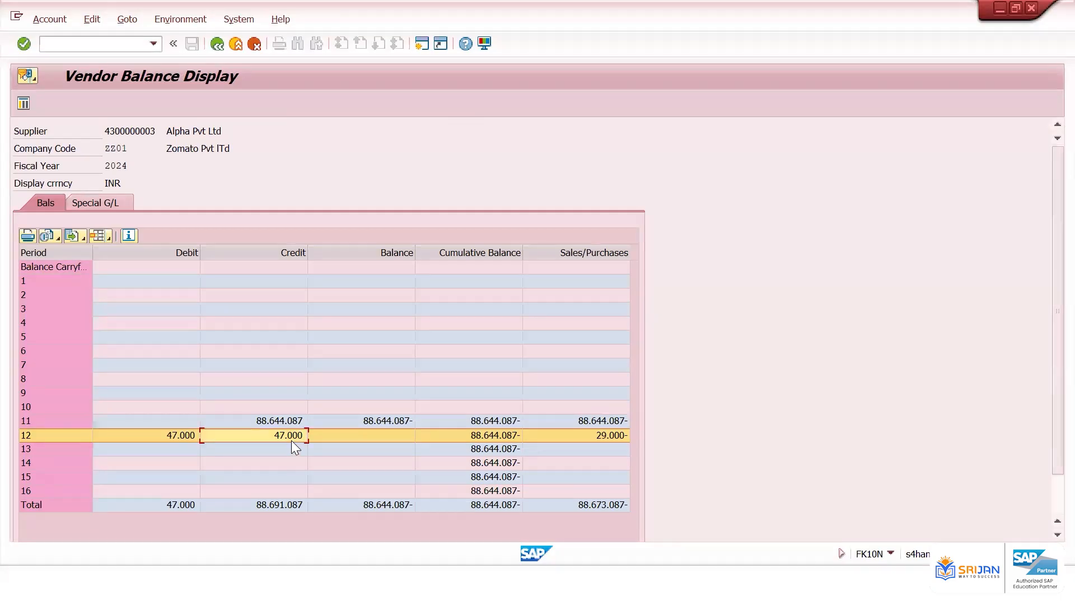
left_click(488, 439)
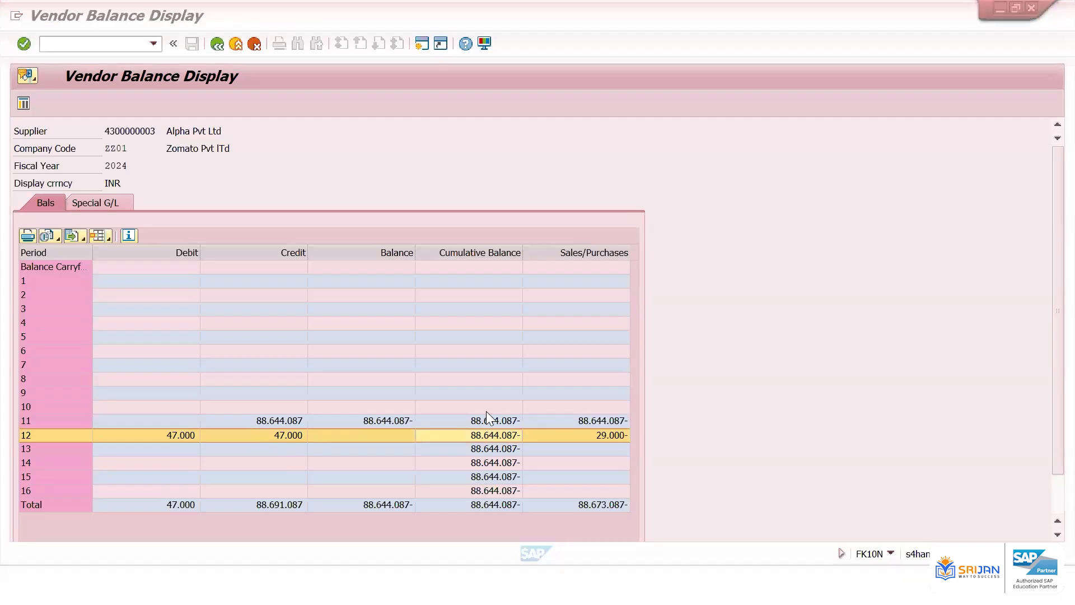
left_click(421, 43)
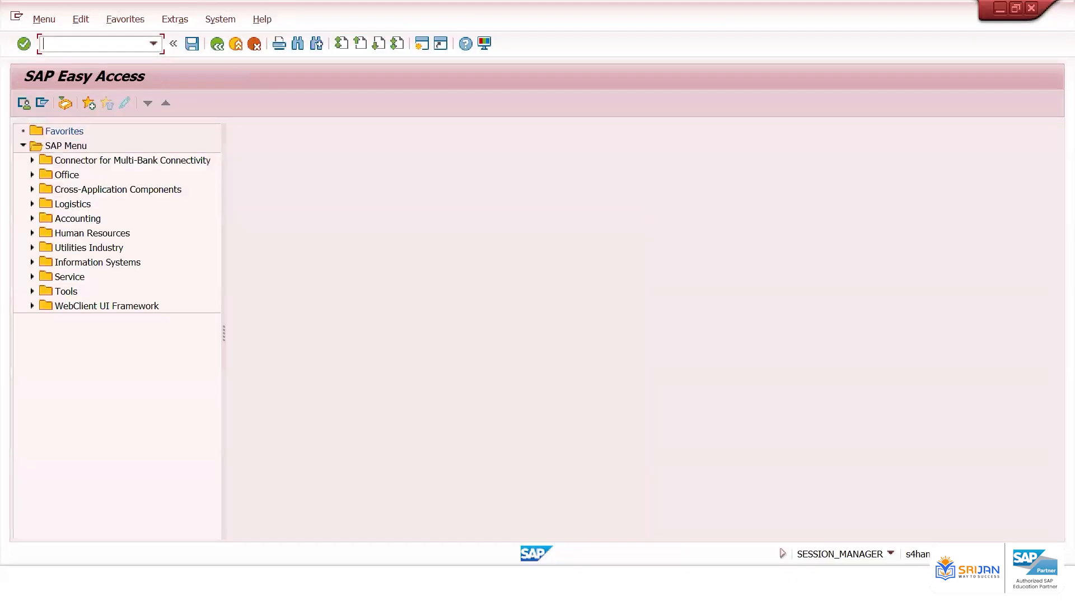
type("/nfbl1n")
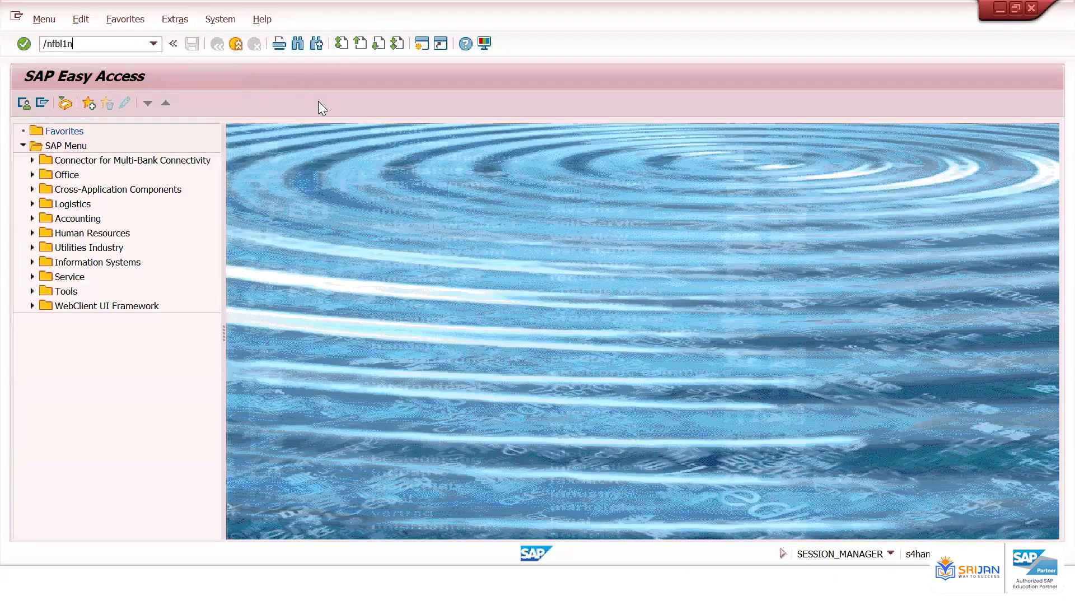
key("Return")
key("Delete")
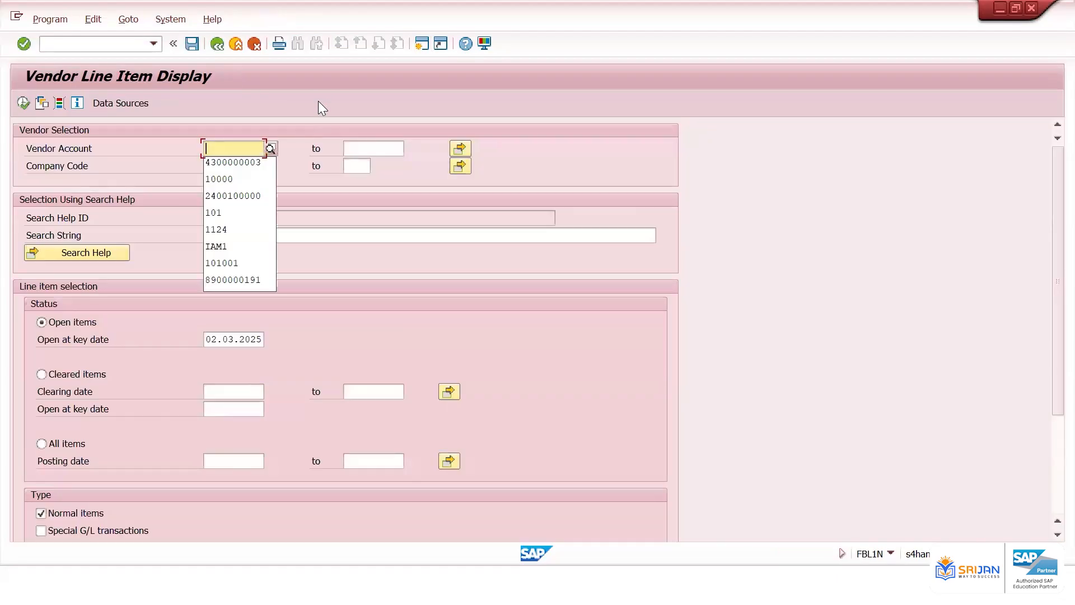
left_click(261, 162)
left_click(23, 103)
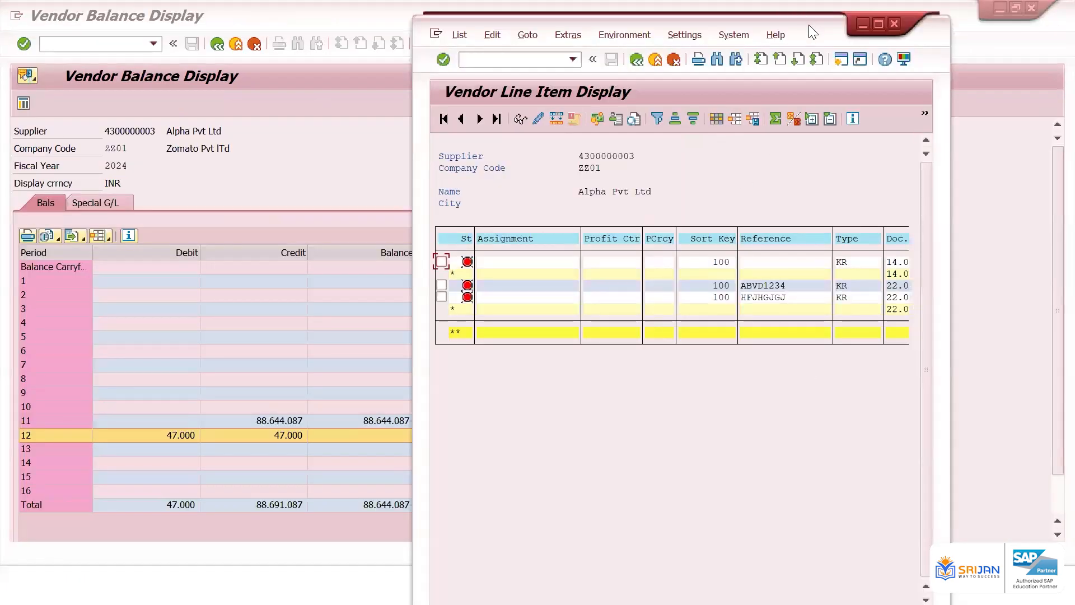
Compare the open item total with the cumulative balance in the vendor balance display
double_click(810, 27)
left_click(619, 317)
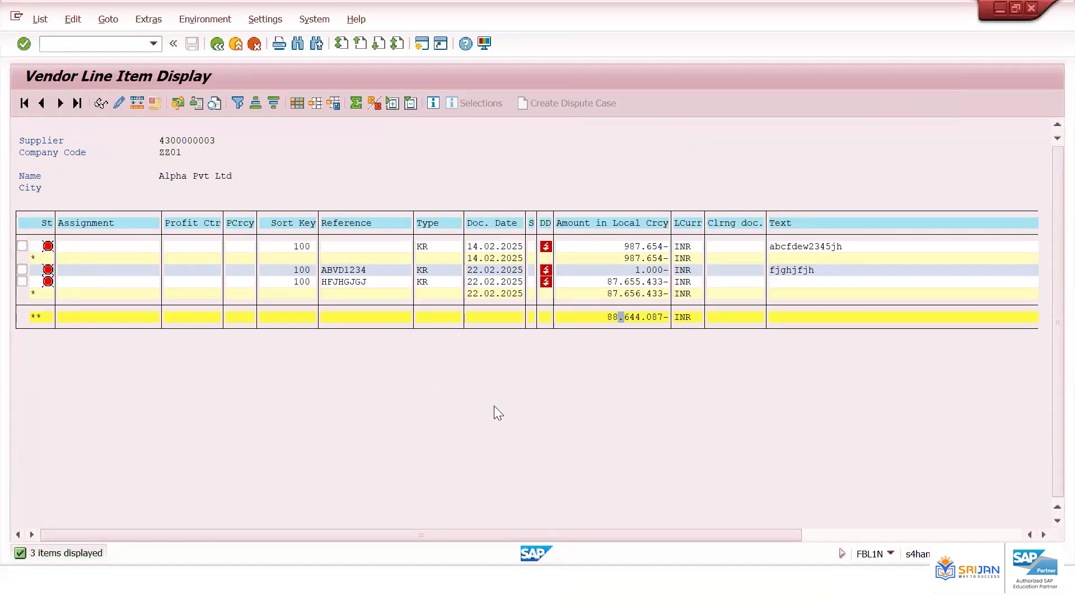
key("F3")
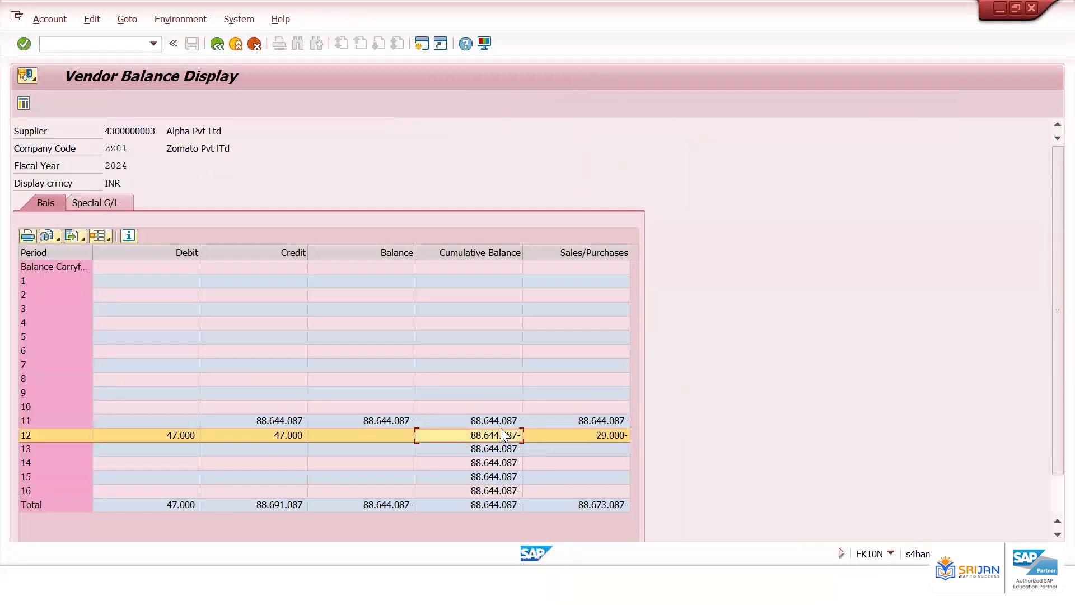
left_click(497, 425)
left_click(493, 430)
left_click(493, 425)
left_click(491, 431)
left_click(493, 425)
key("alt+Tab")
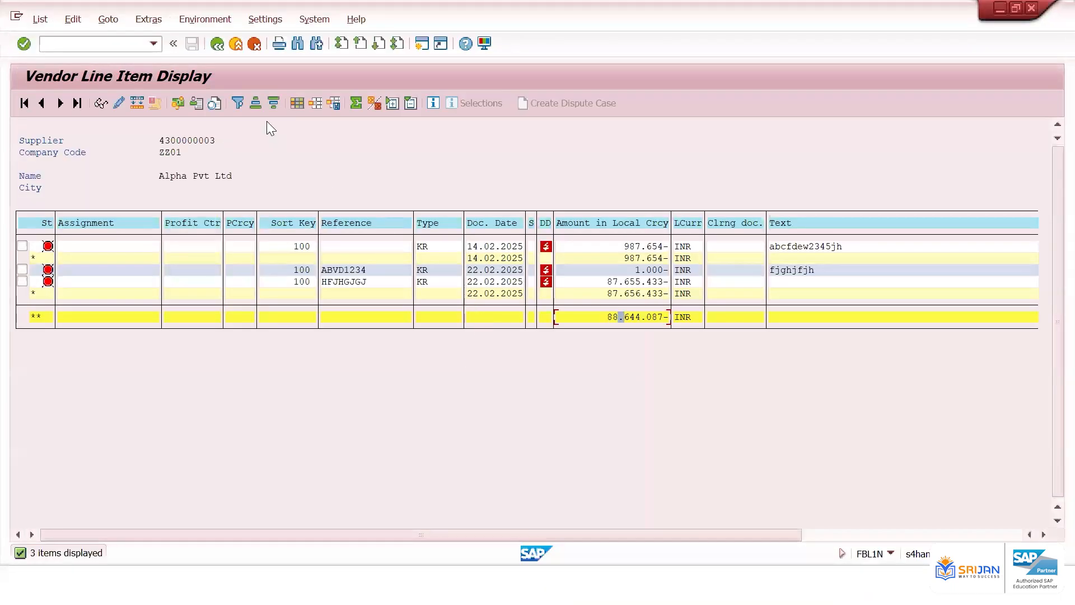
key("F3")
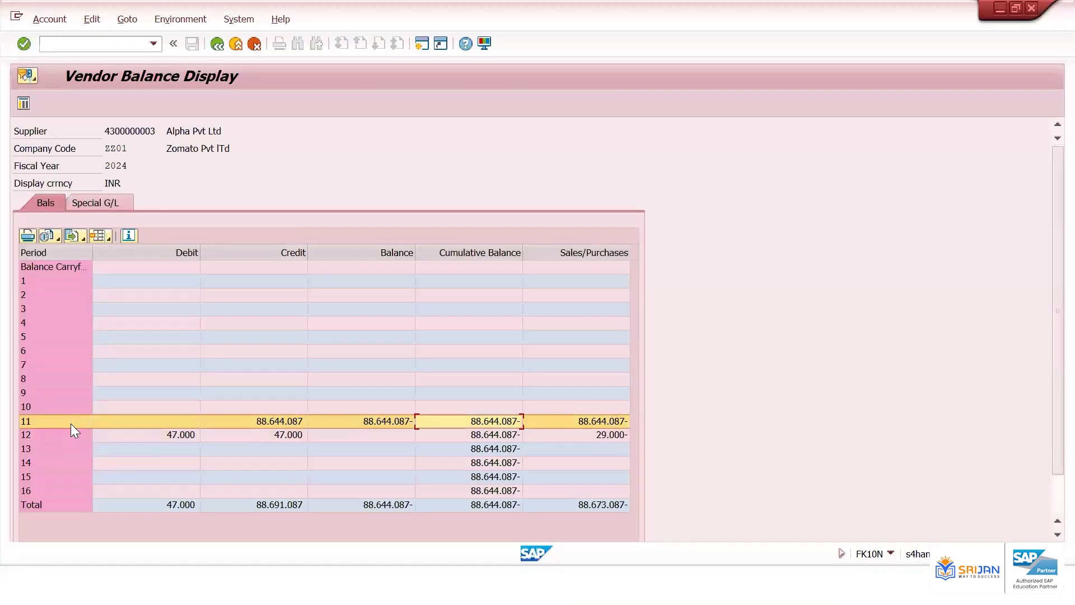
key("alt+Tab")
Rerun the open item list with the open-at key date set to 28.02.2025
left_click(213, 47)
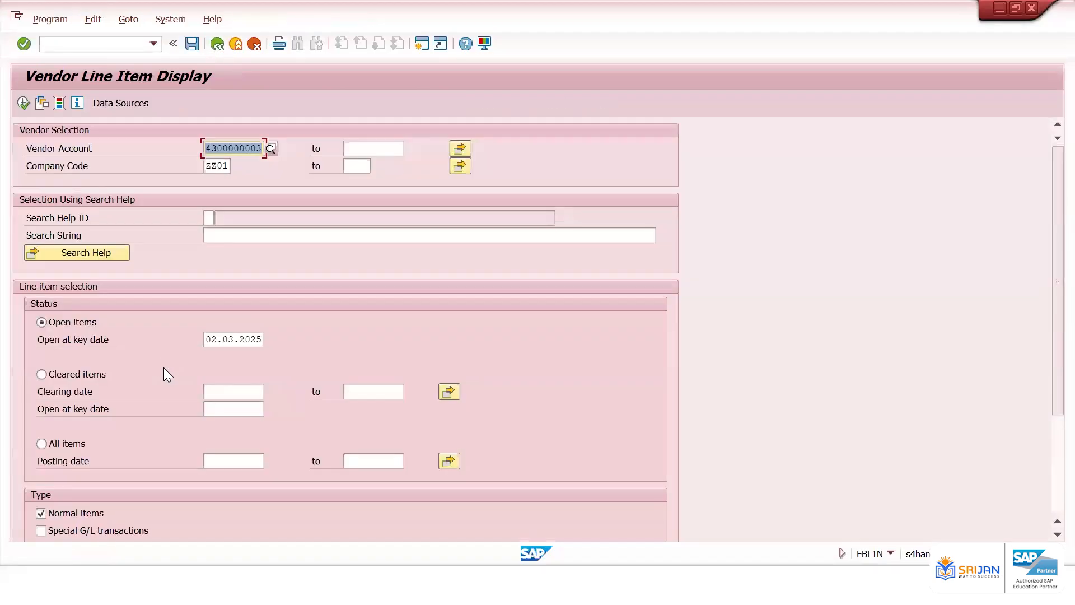
left_click(251, 346)
key("ctrl+a")
key("BackSpace")
type("28.02.")
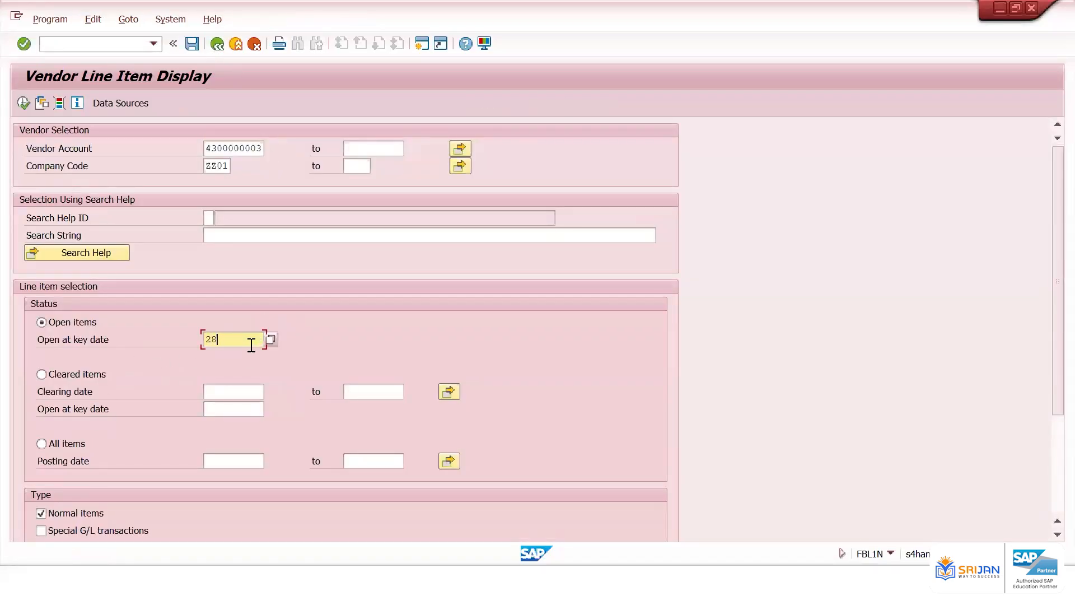
type("2025")
key("Return")
left_click(24, 106)
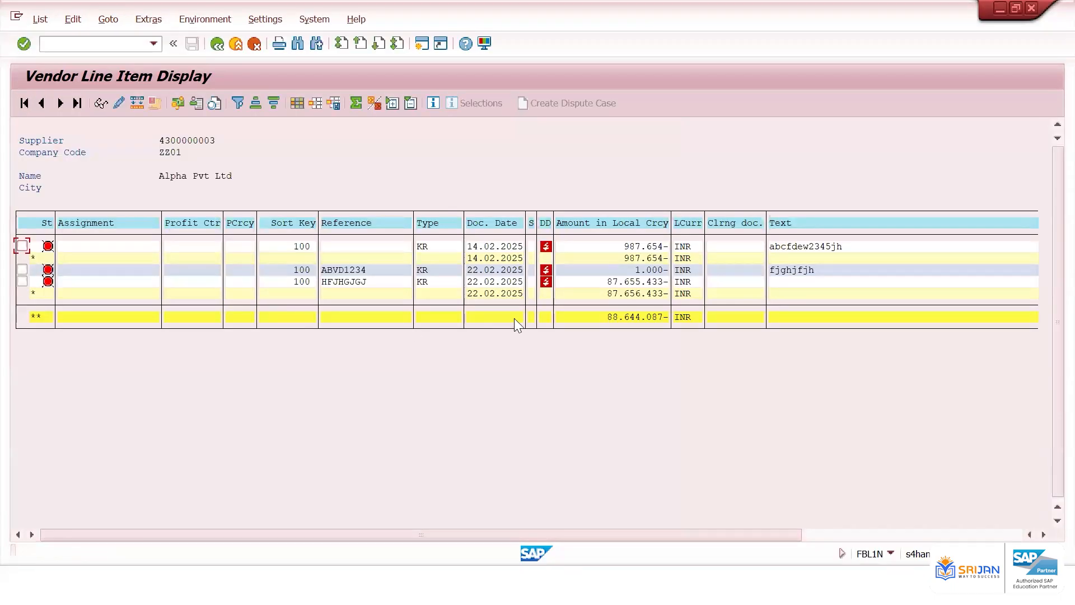
List all items of the supplier for posting dates 01.03.2025 to 02.03.2025
left_click(219, 45)
left_click(219, 44)
left_click(218, 45)
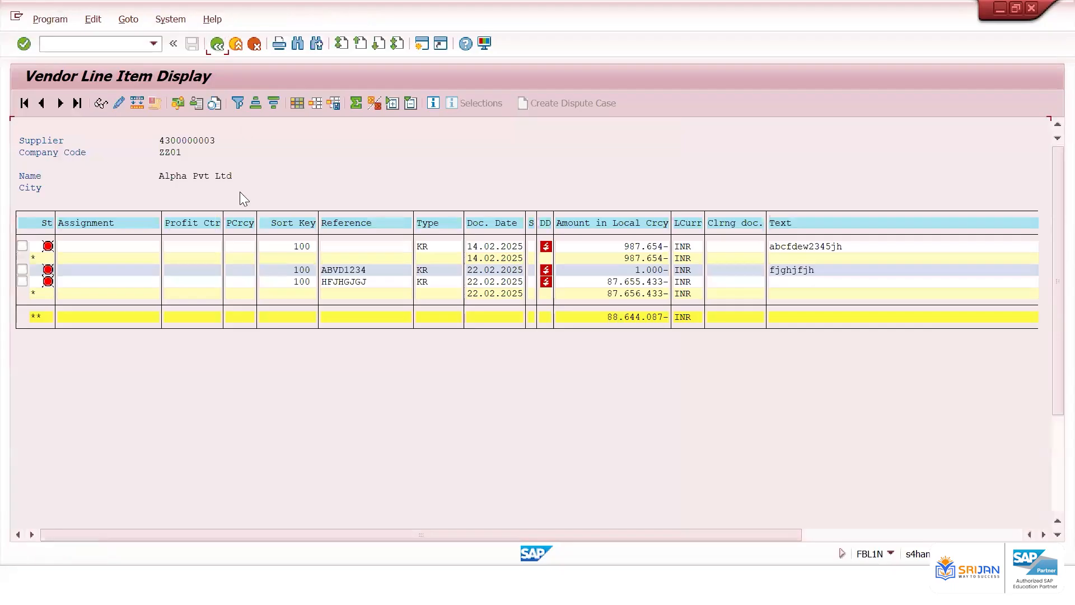
left_click(61, 441)
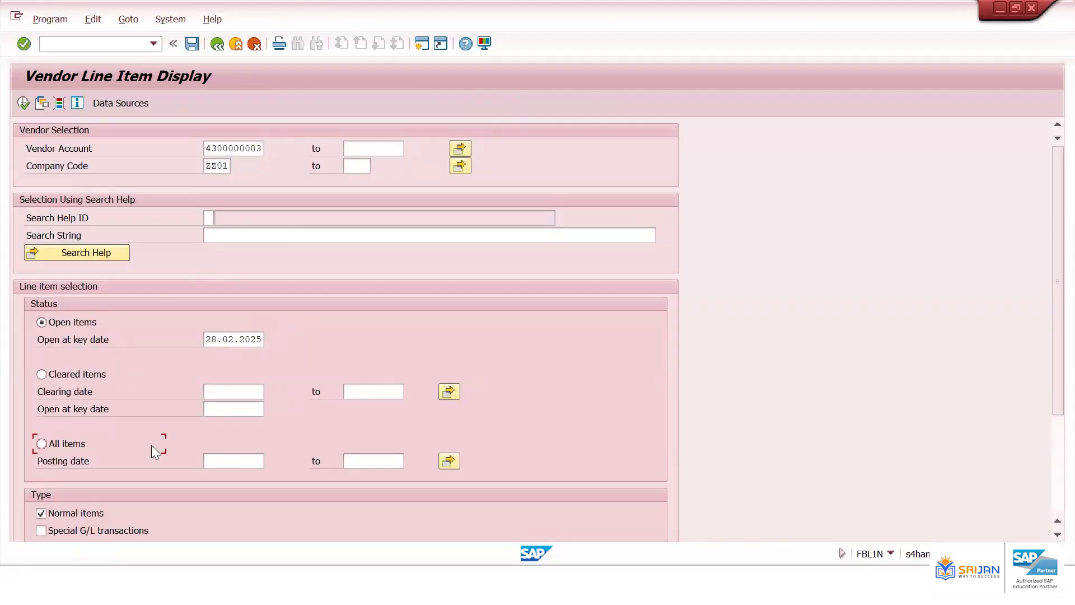
left_click(244, 462)
type("010")
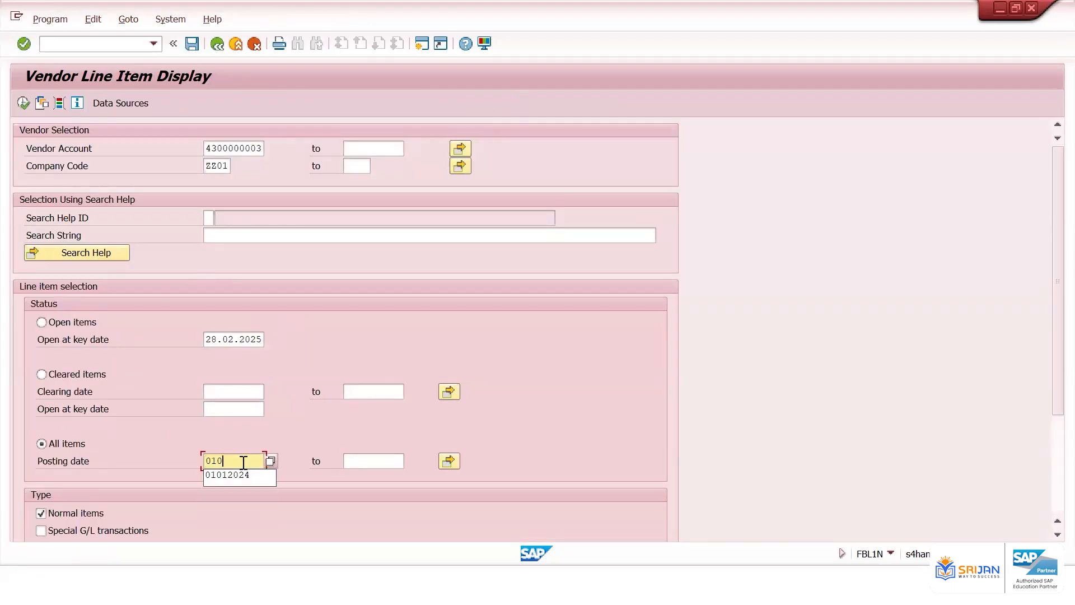
type("32025")
key("Tab")
type("02.03.2025")
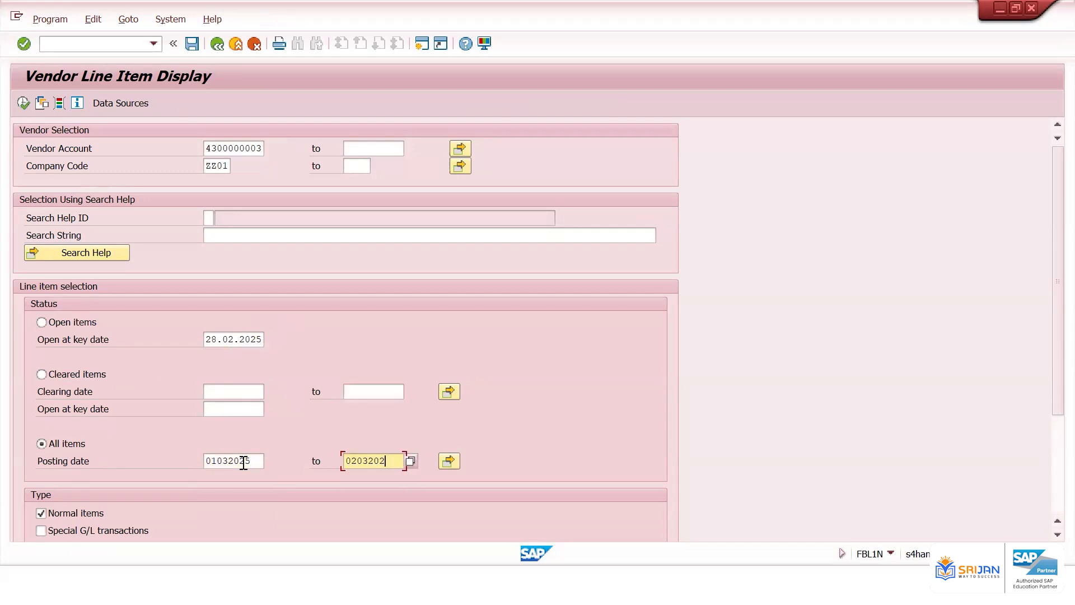
key("Return")
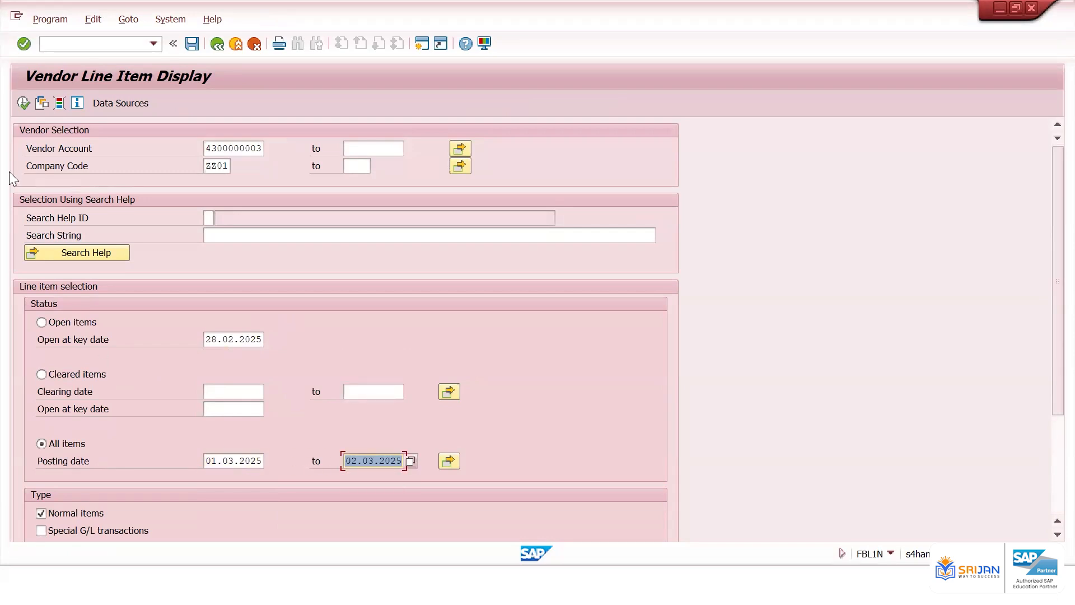
left_click(26, 105)
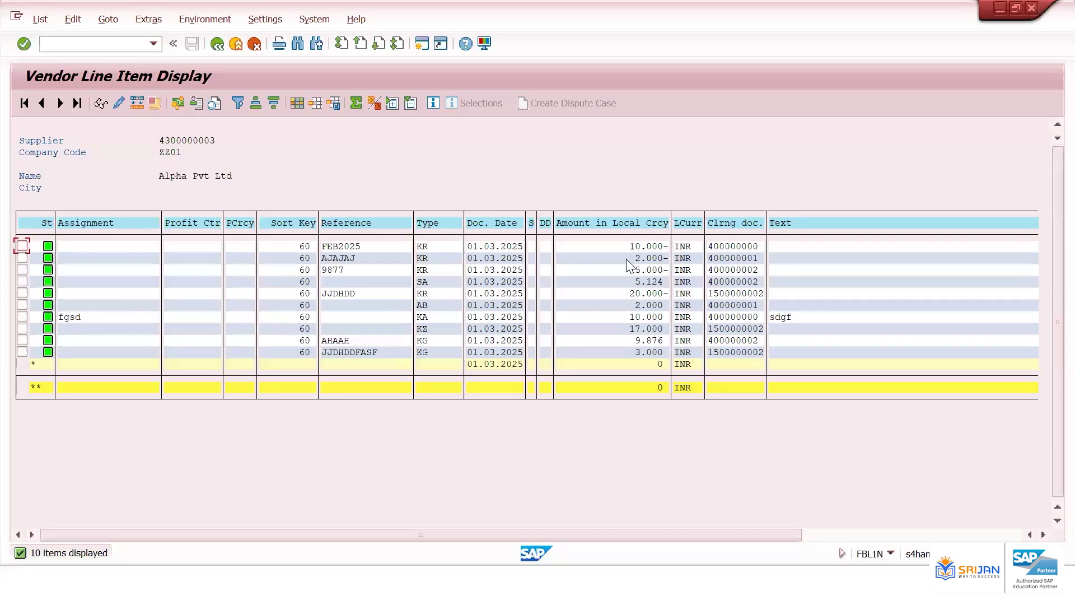
Return to the vendor balance display and examine the period balance rows
left_click(217, 44)
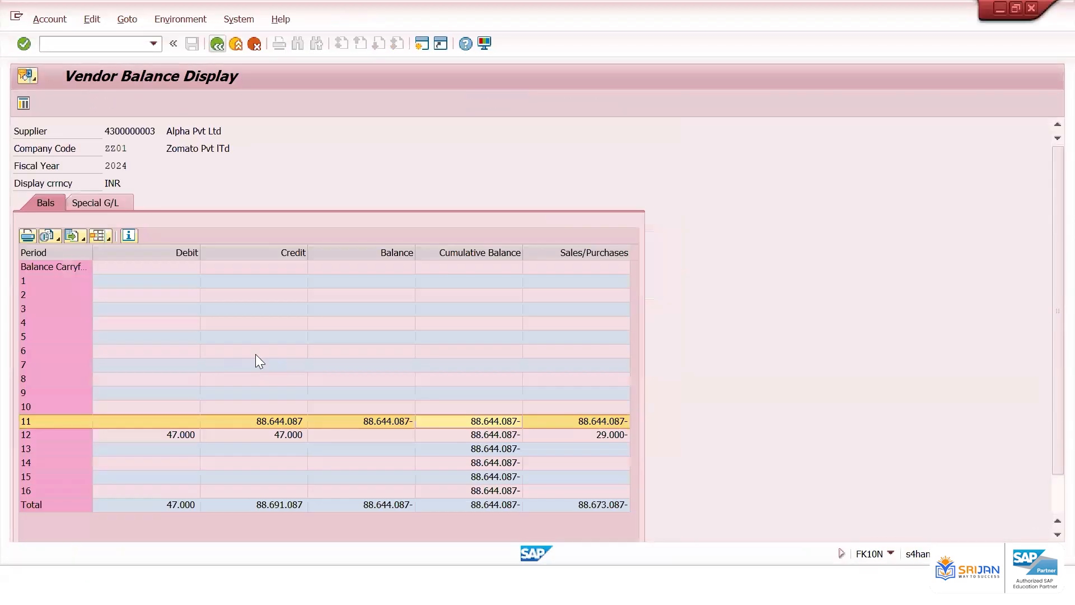
left_click(311, 382)
left_click(262, 408)
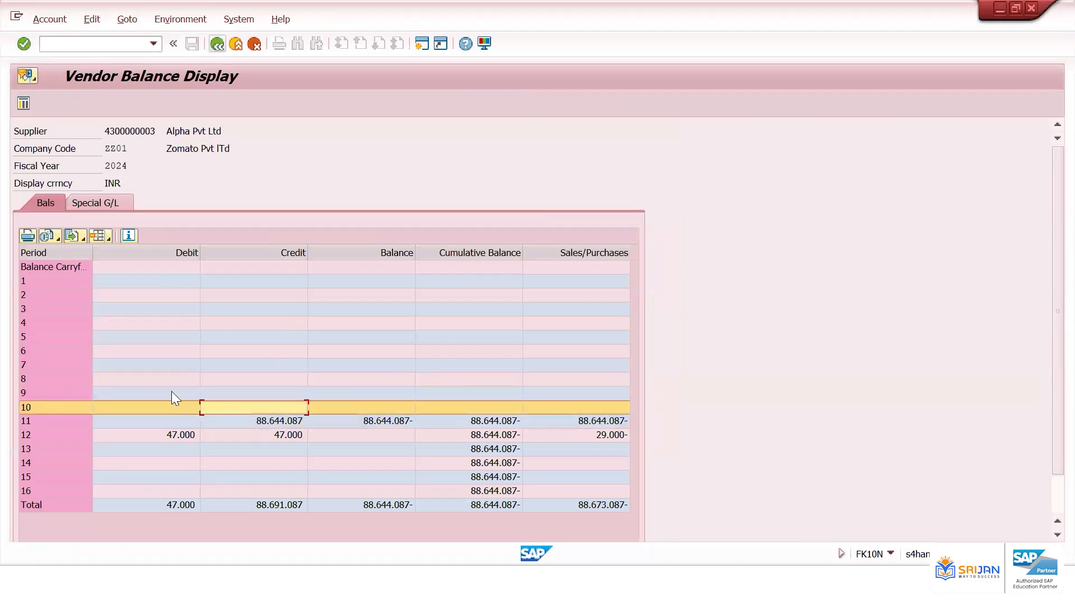
Compare the supplier's period balance rows with the down payment totals in the special G/L balances
left_click(171, 390)
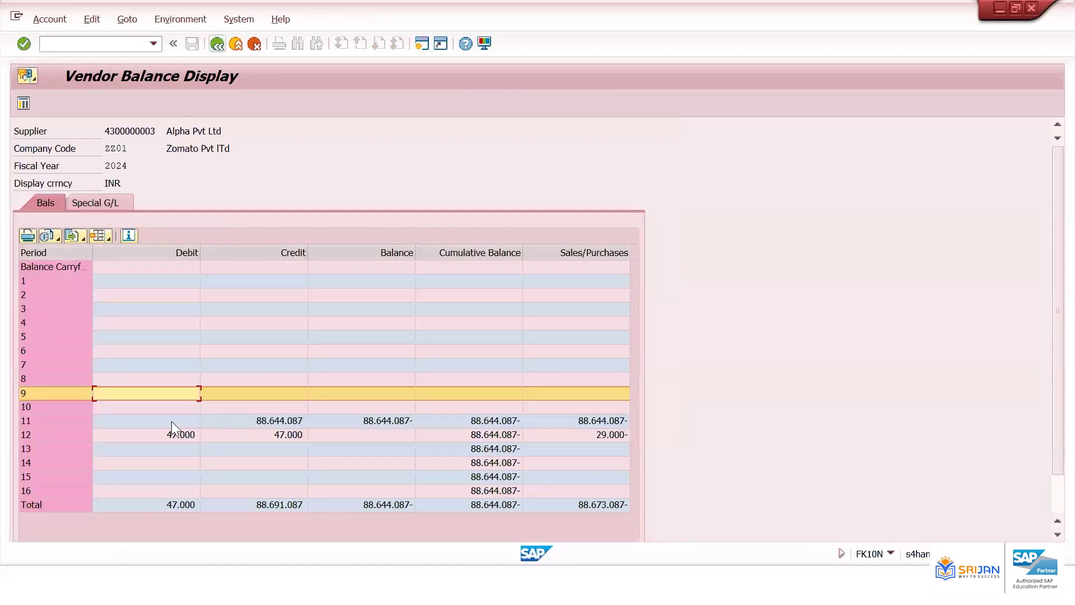
left_click(167, 421)
left_click(167, 440)
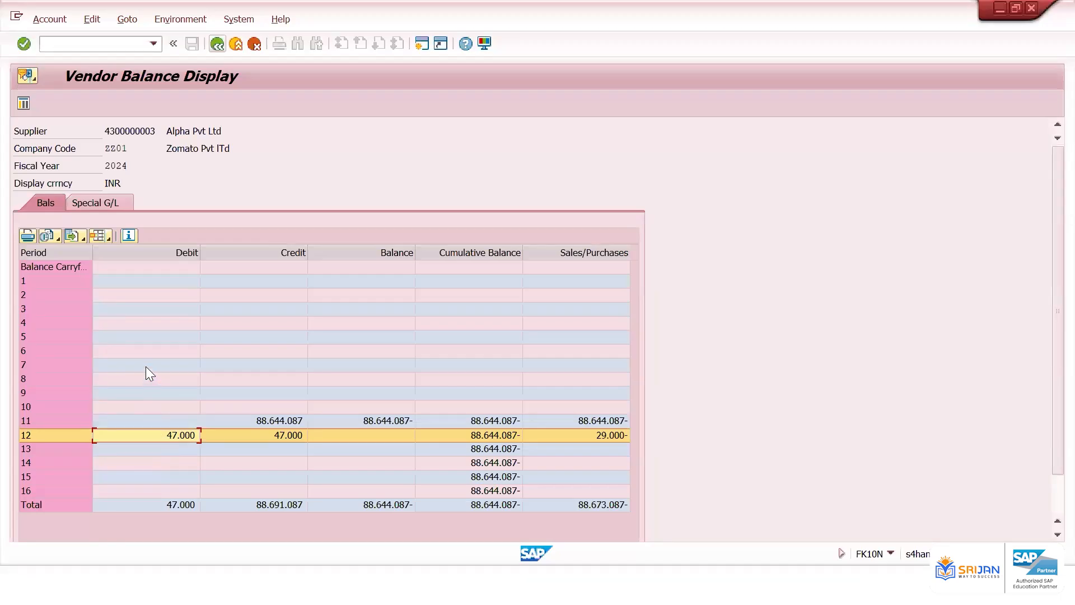
left_click(119, 202)
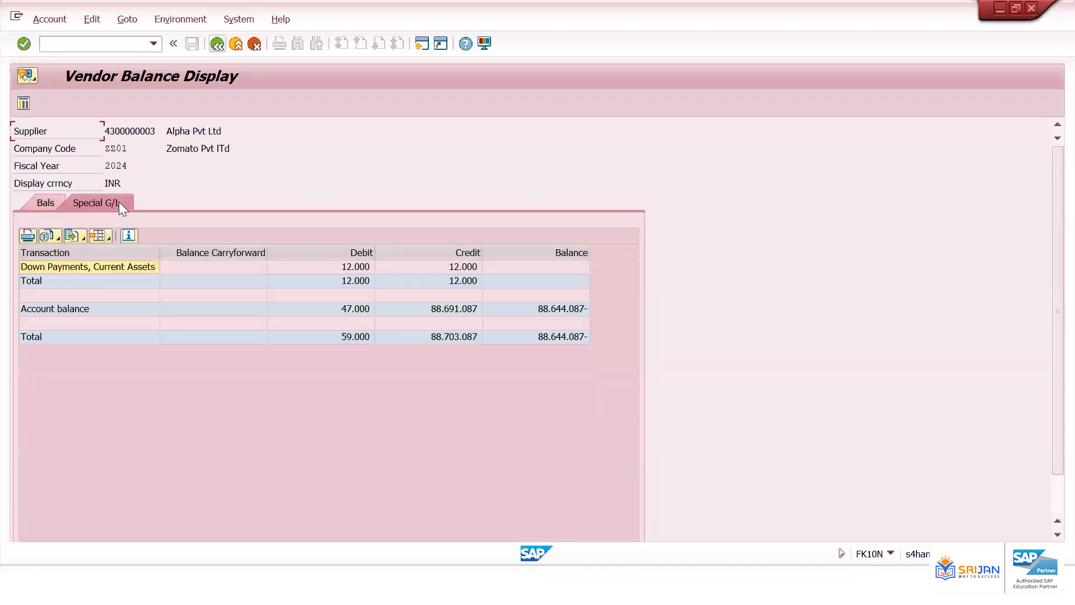
left_click(42, 203)
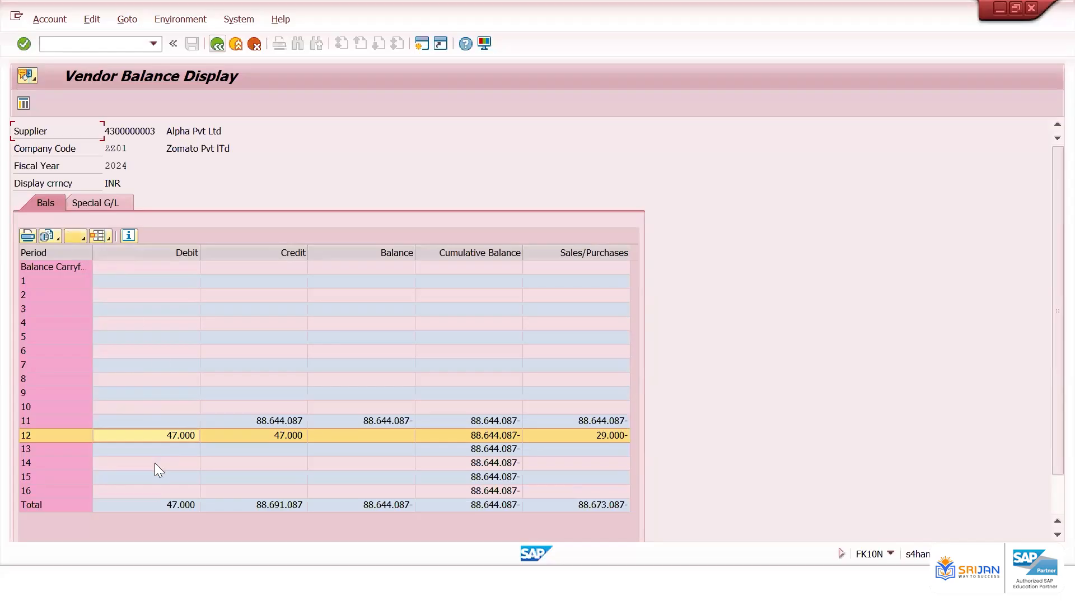
left_click(159, 420)
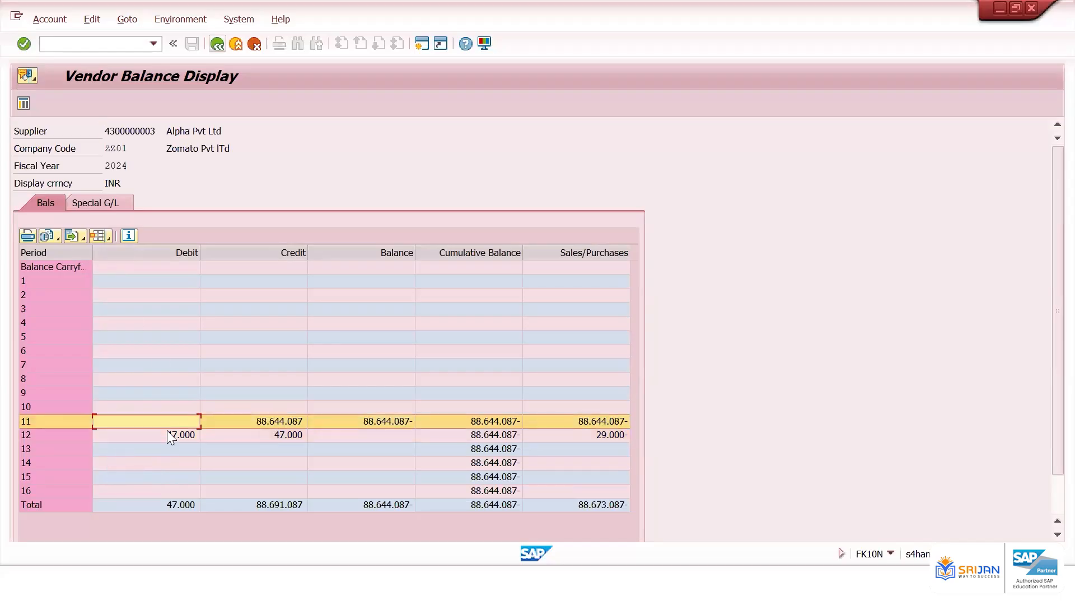
left_click(166, 431)
left_click(246, 419)
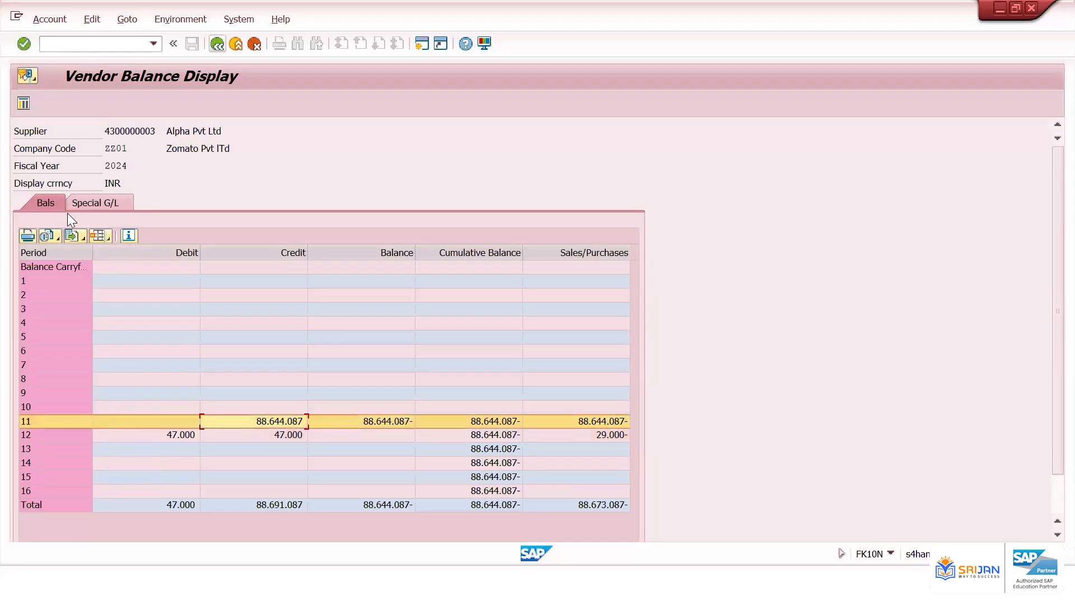
left_click(102, 204)
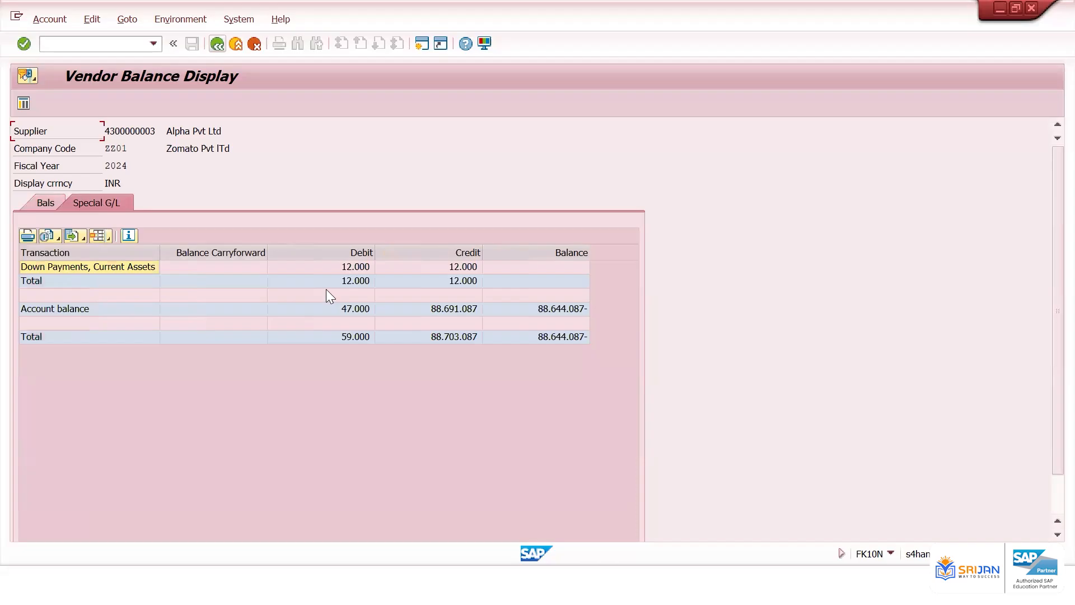
left_click(347, 267)
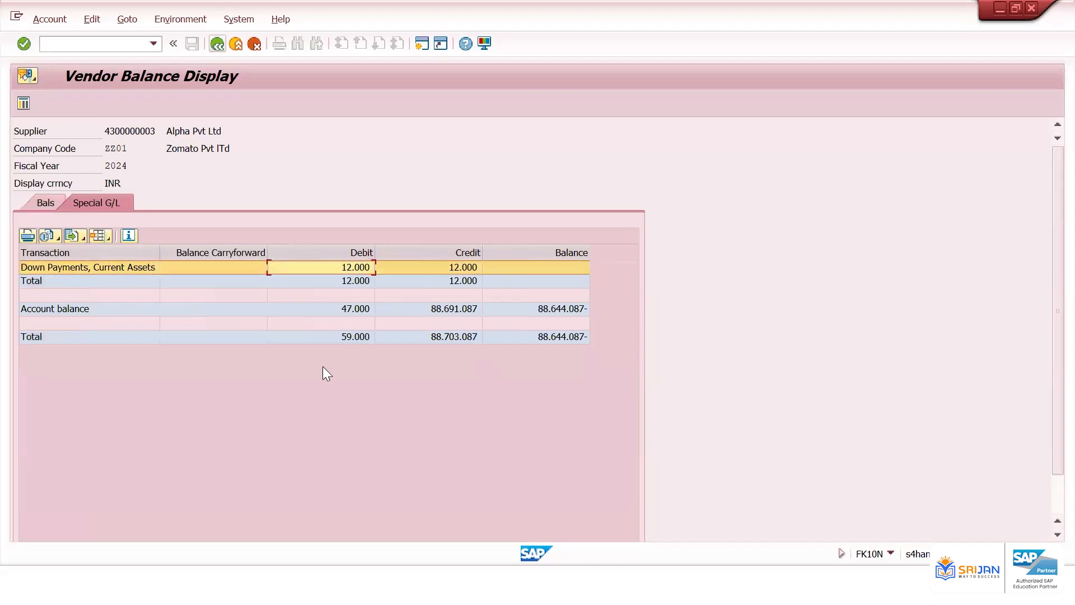
left_click(46, 203)
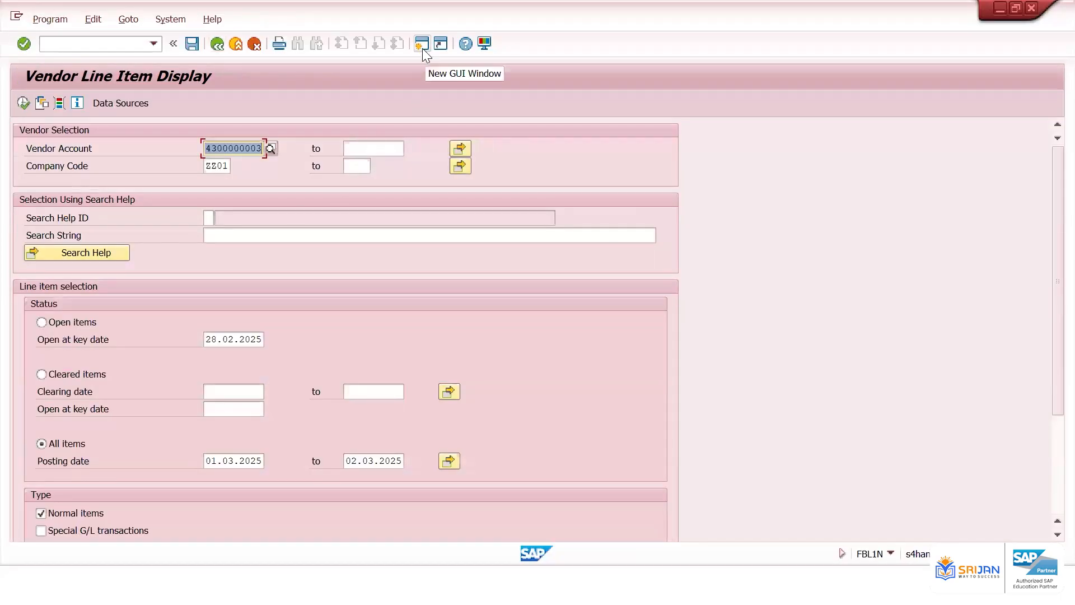
Open a new session and start the G/L view line item display FAGLL03
left_click(422, 48)
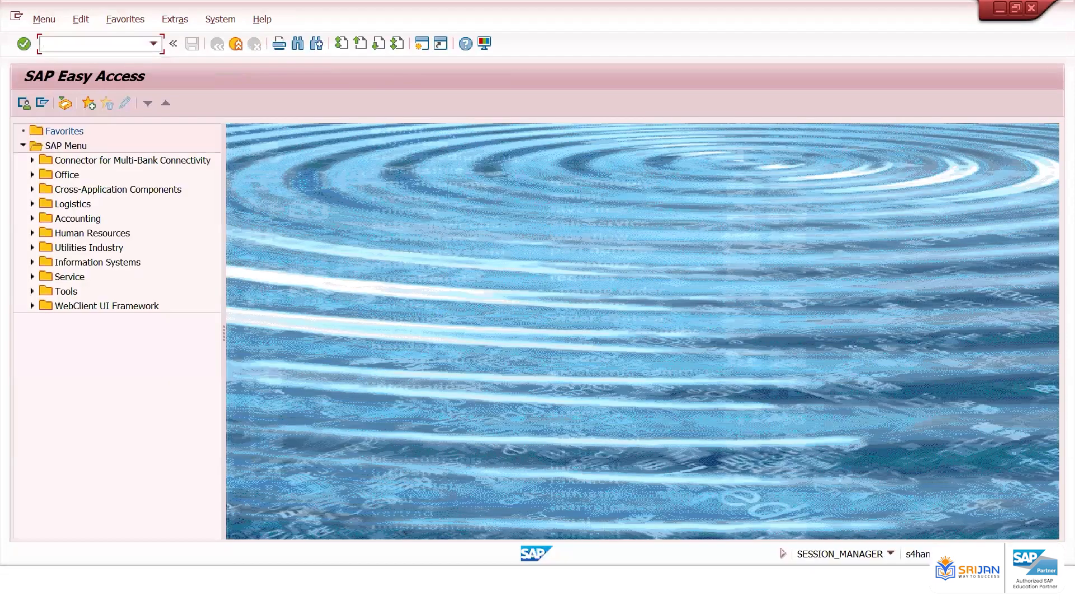
type("/nfagl03")
key("Return")
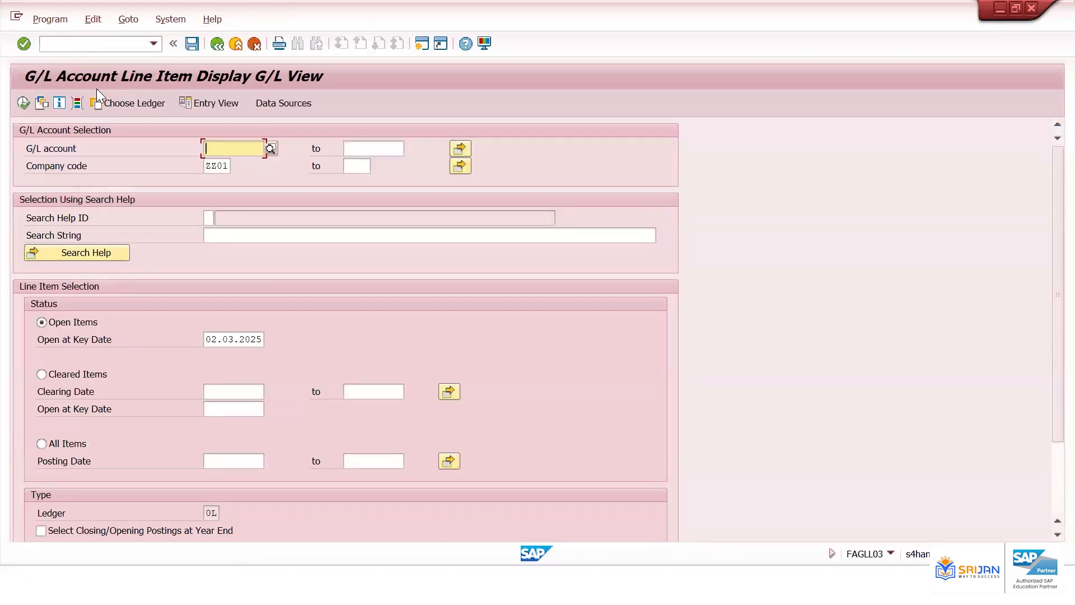
left_click(109, 46)
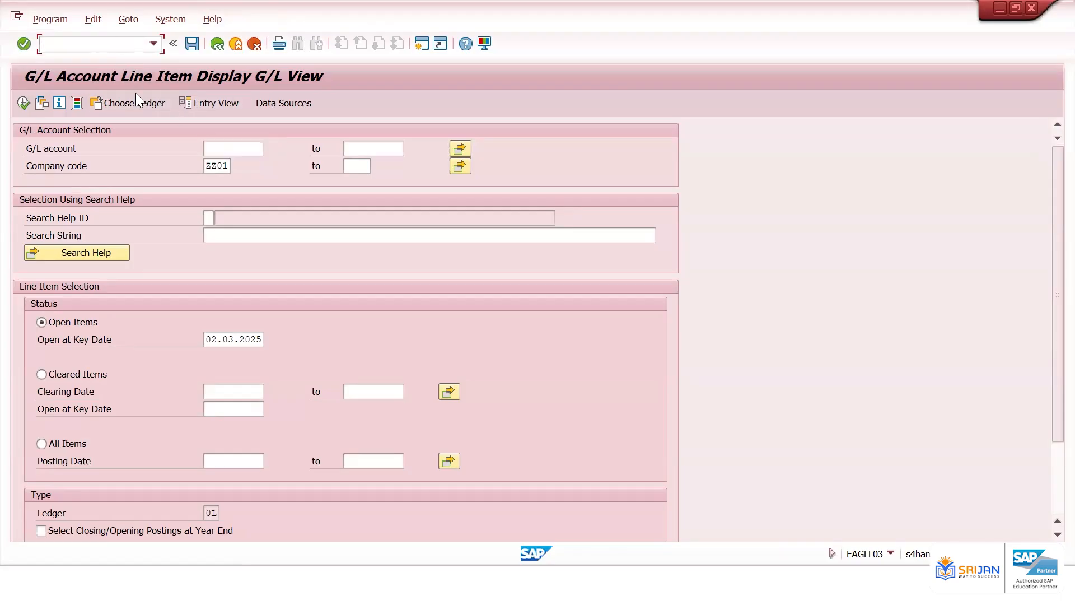
left_click(241, 151)
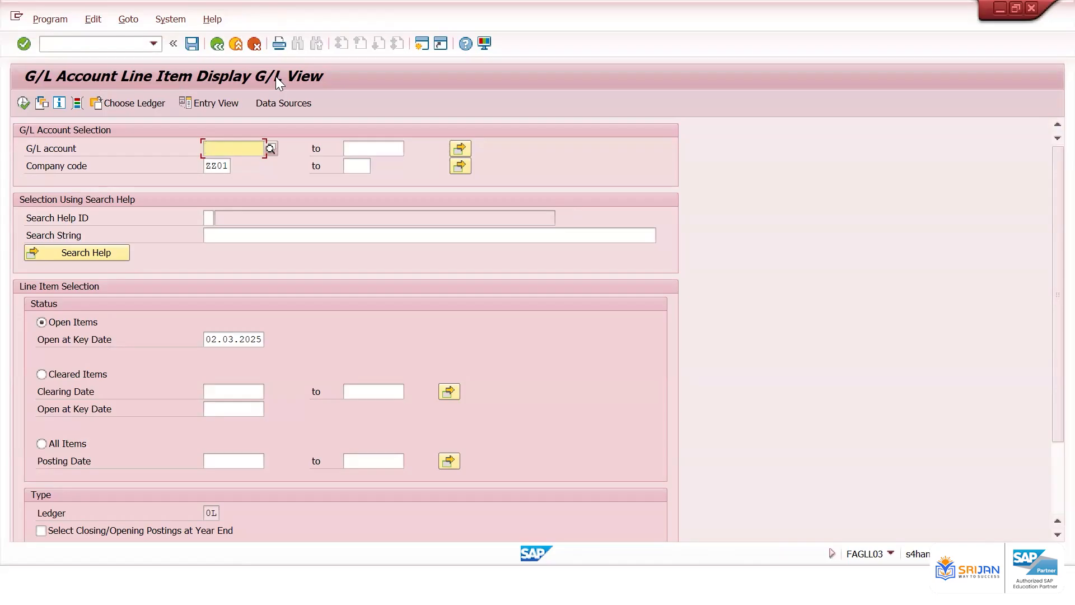
left_click(98, 43)
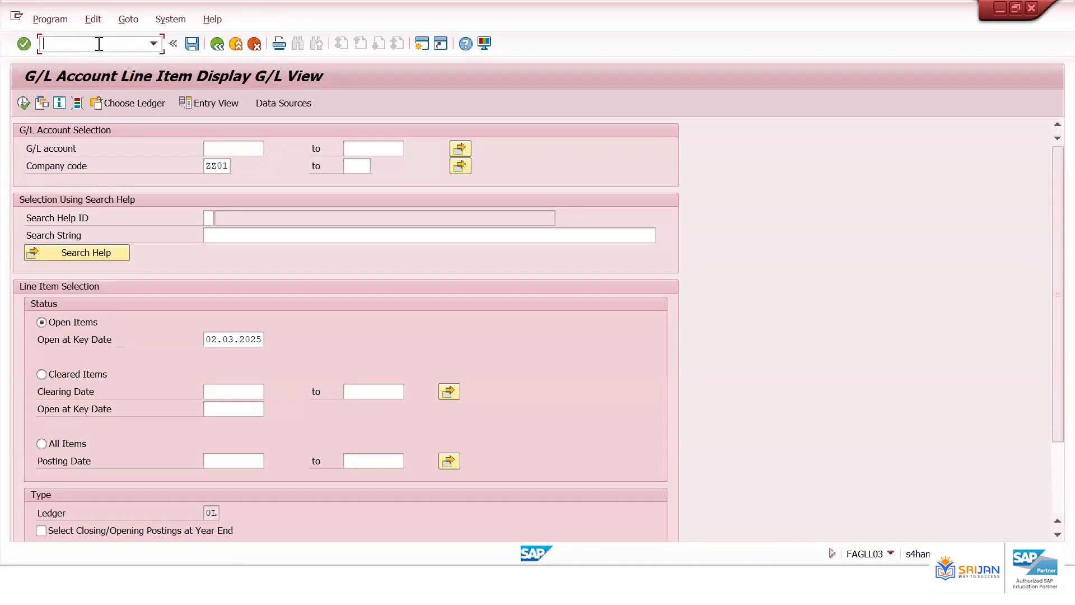
type("/nfbl3n")
key("Return")
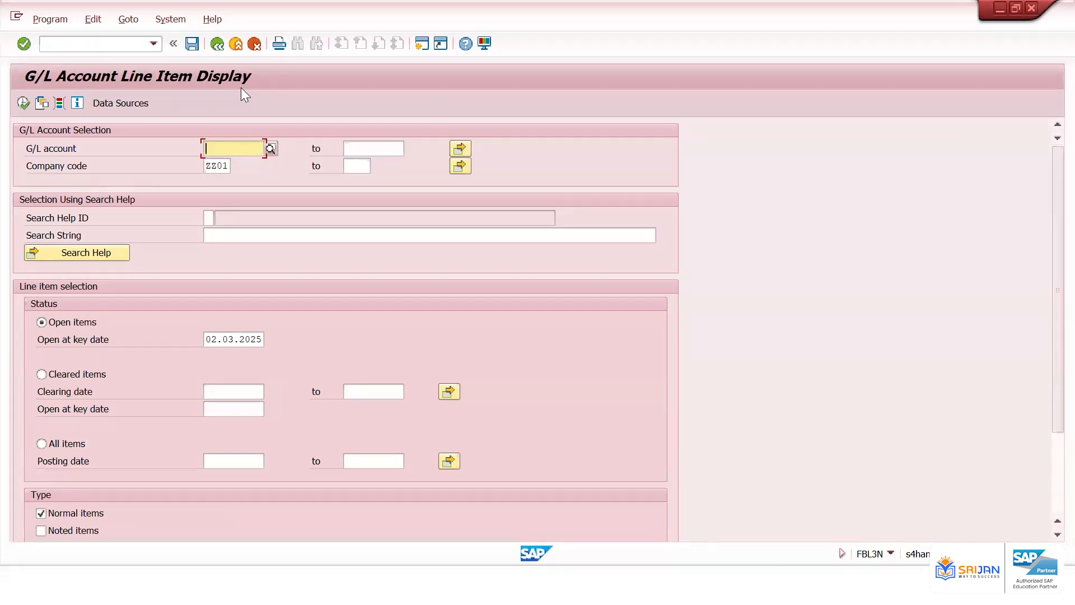
left_click(153, 44)
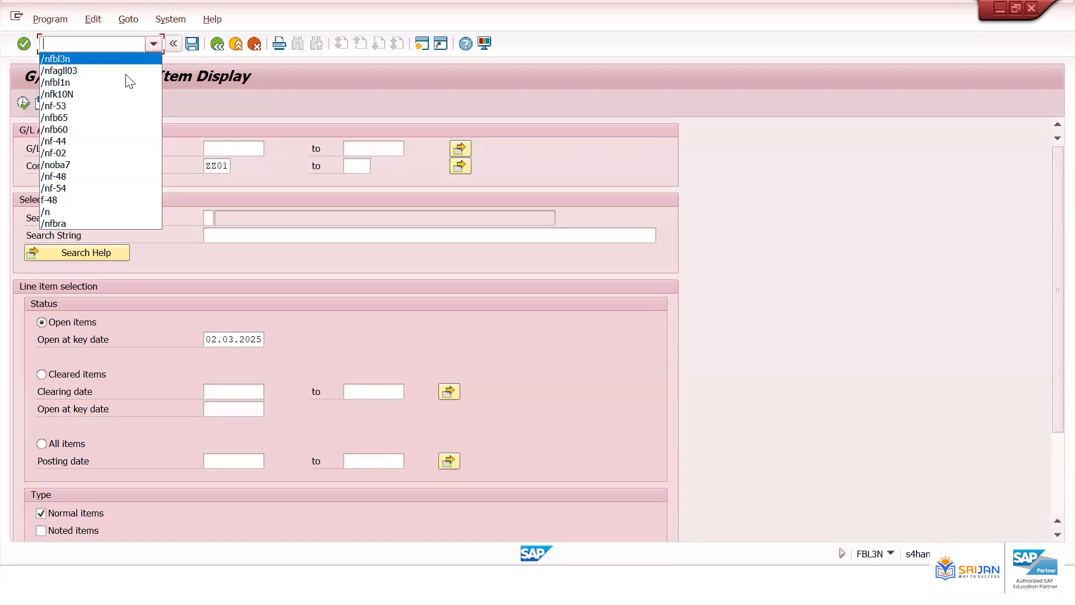
left_click(124, 73)
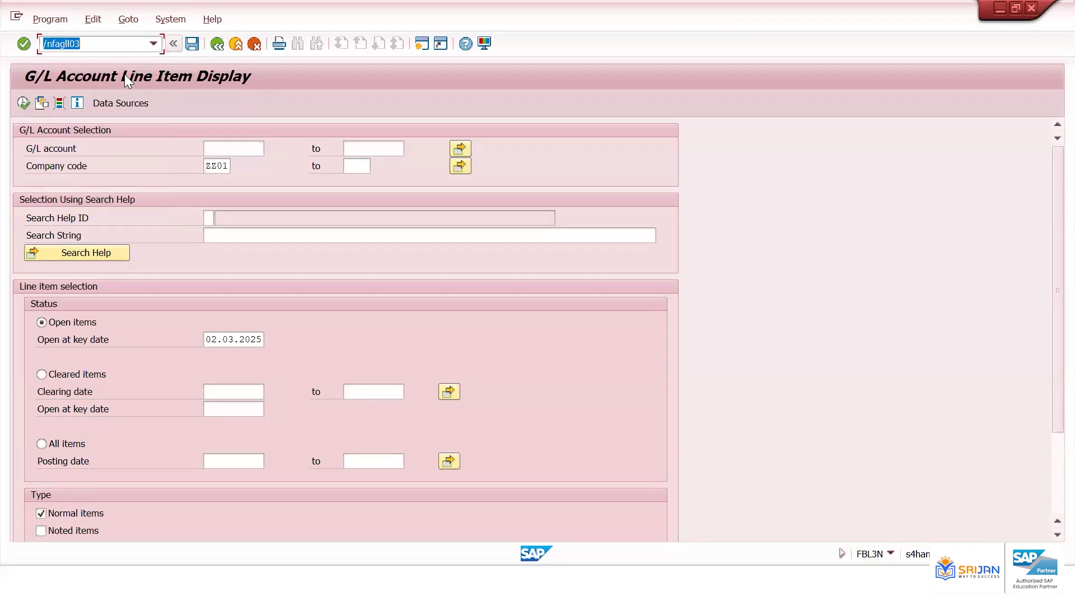
key("Return")
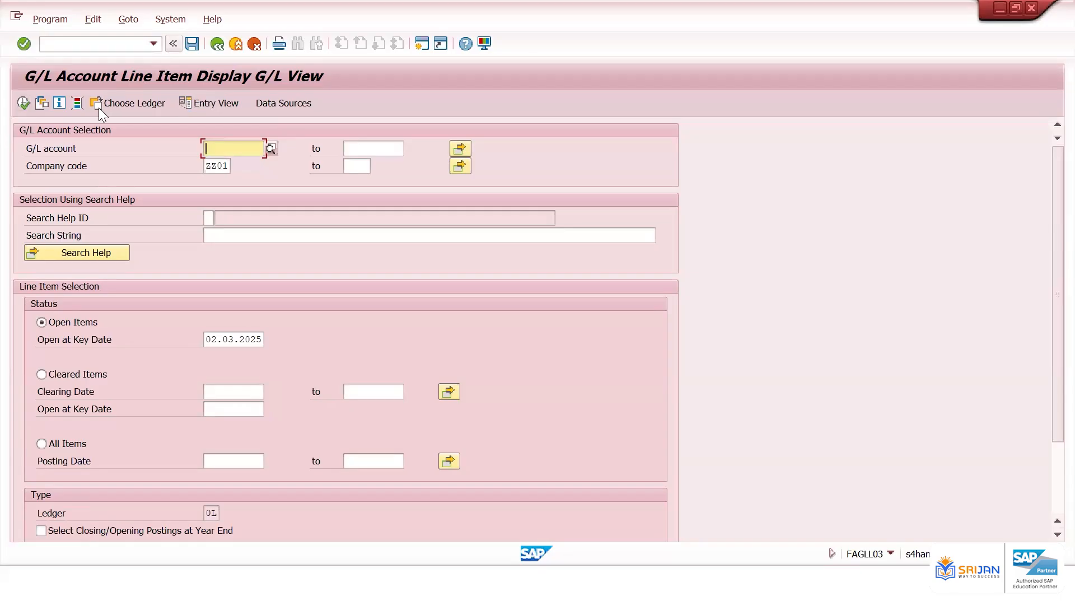
Run the open item list for the G/L accounts of company code ZZ01 and scroll across its columns
left_click(26, 104)
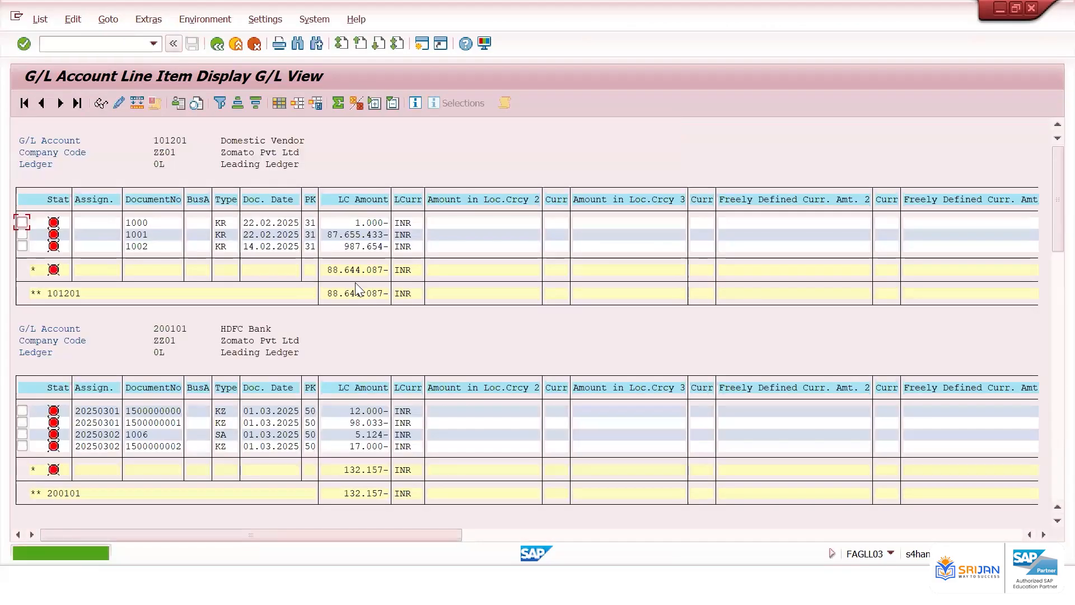
left_click(644, 536)
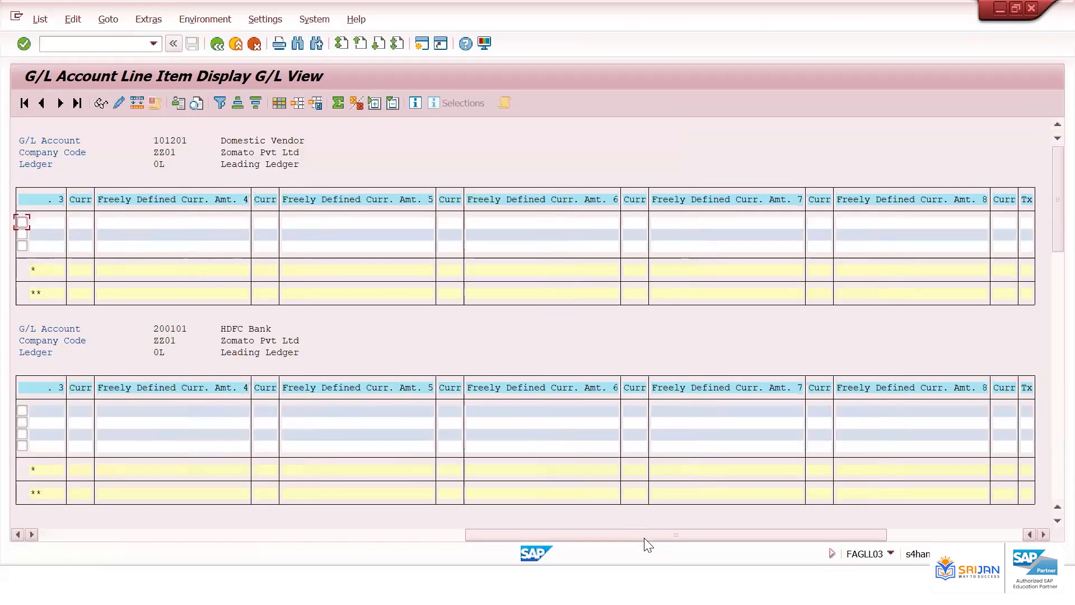
left_click(919, 534)
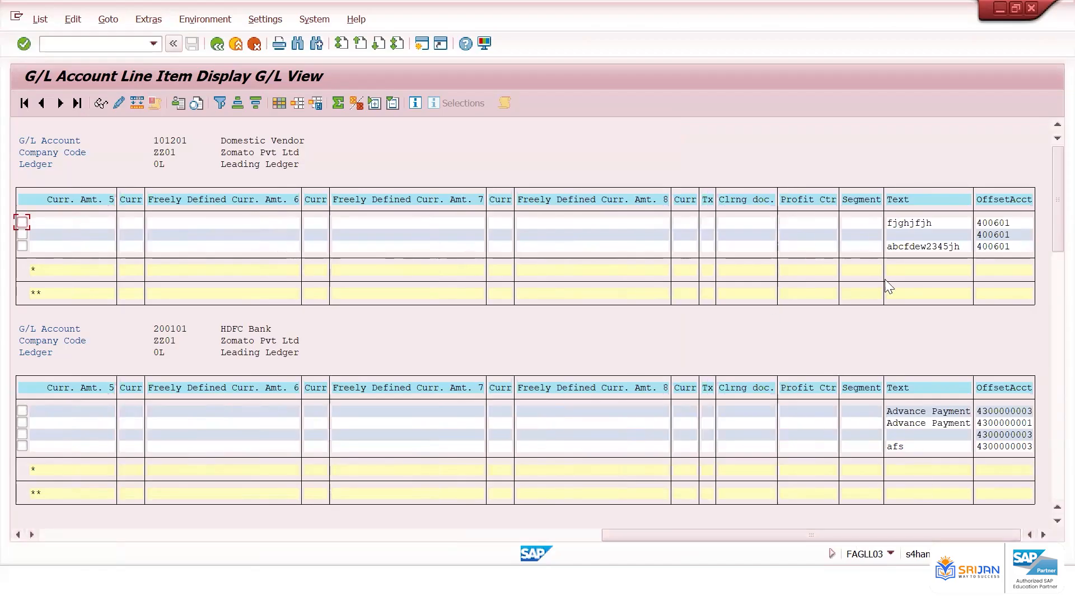
left_click(990, 224)
left_click(92, 534)
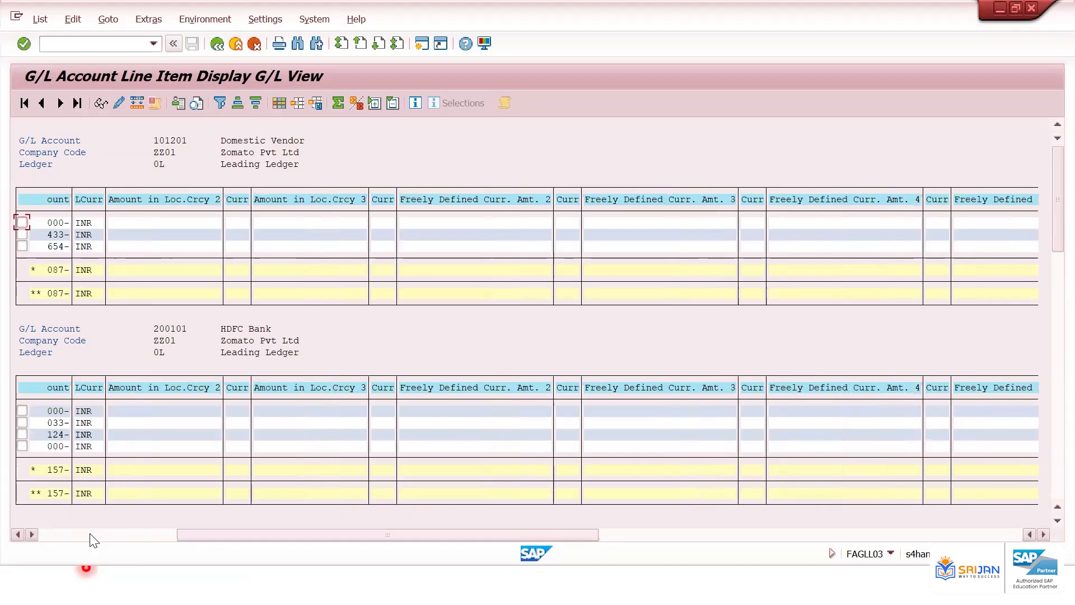
left_click(91, 535)
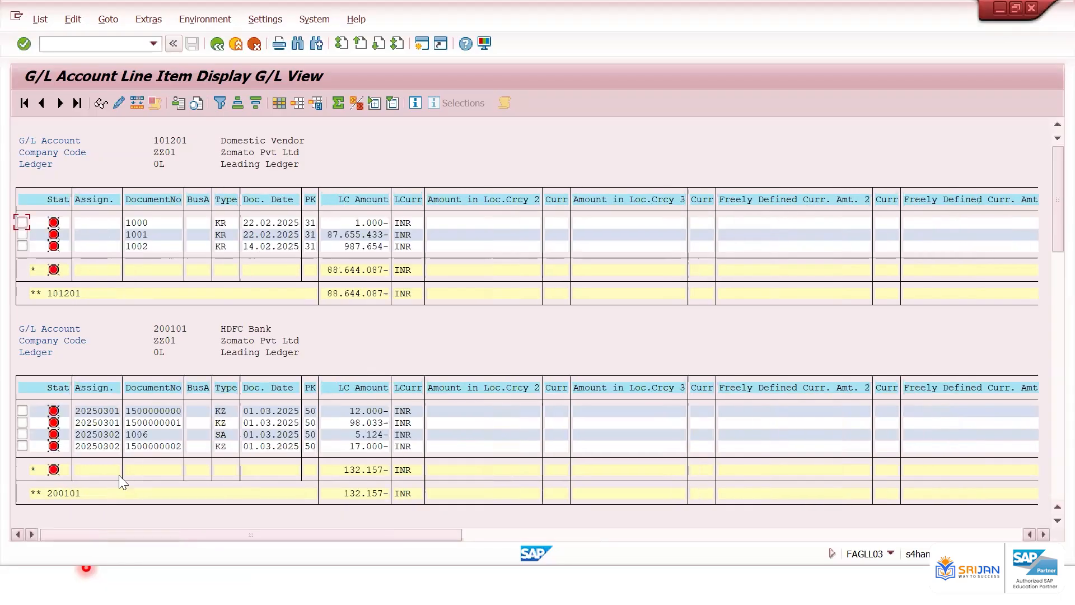
Open vendor document 1000 from the domestic vendor account and review its line item and general ledger entries
double_click(288, 222)
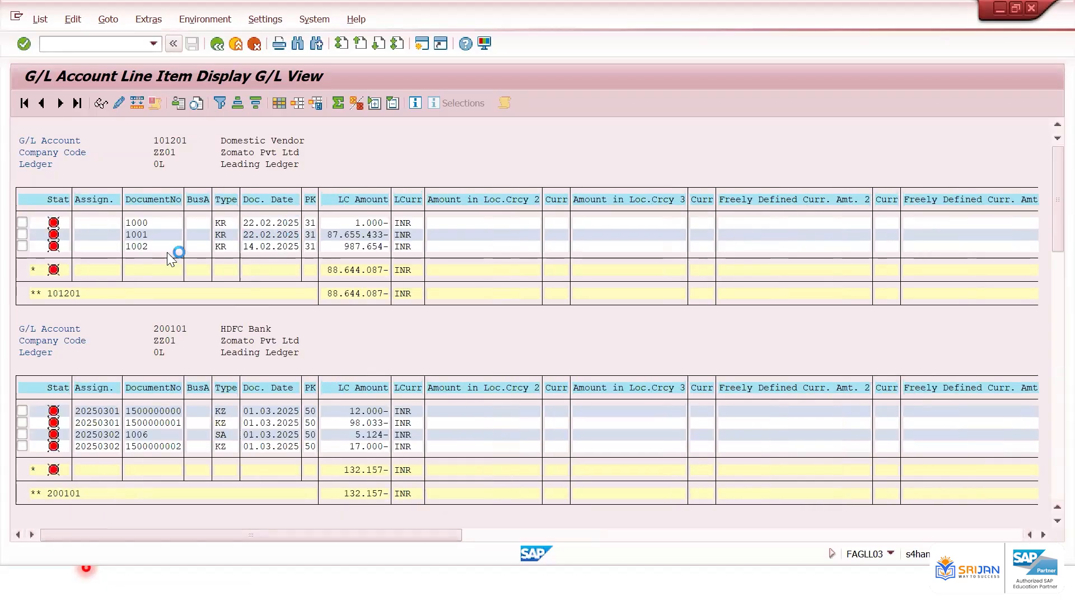
left_click(401, 144)
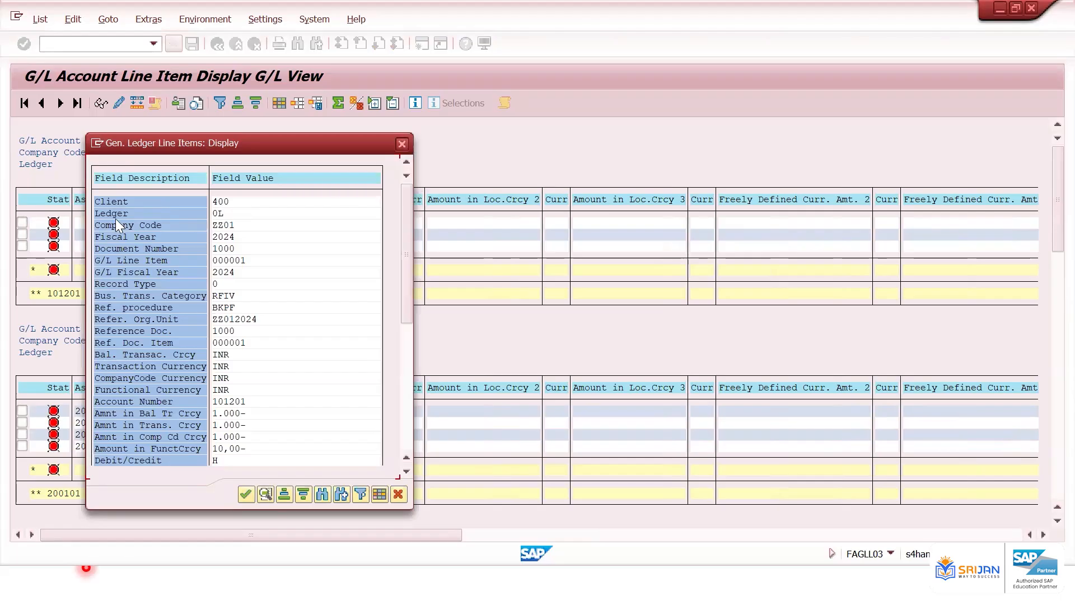
left_click(22, 222)
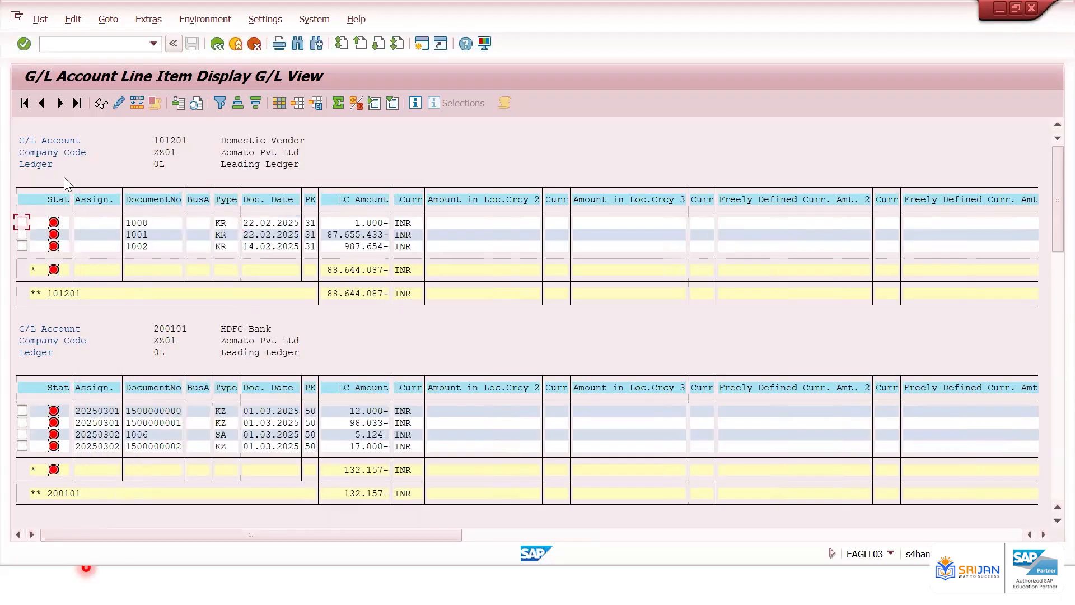
left_click(101, 109)
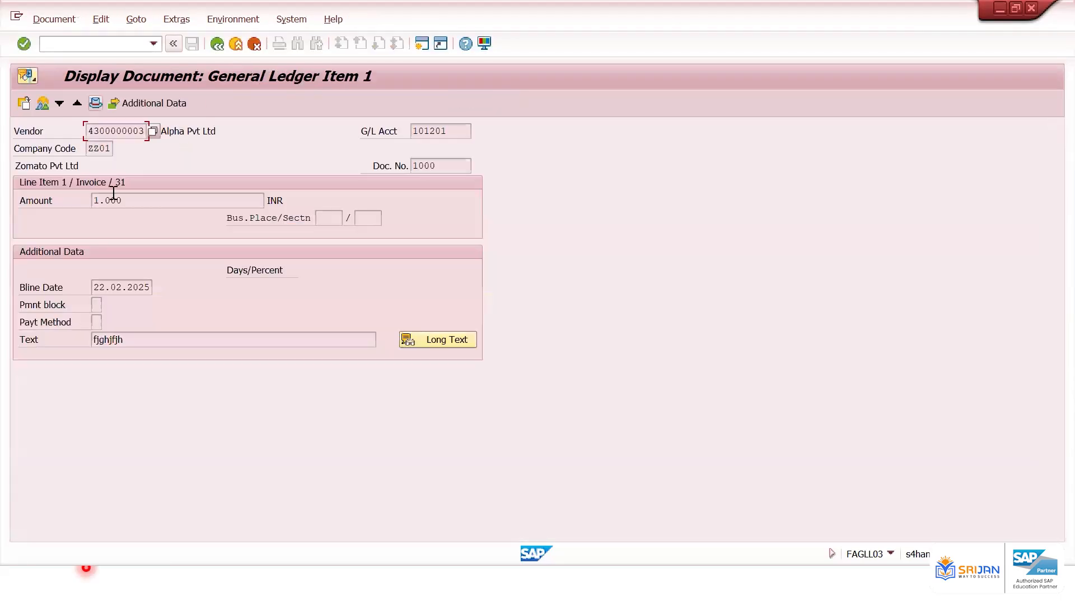
left_click(42, 103)
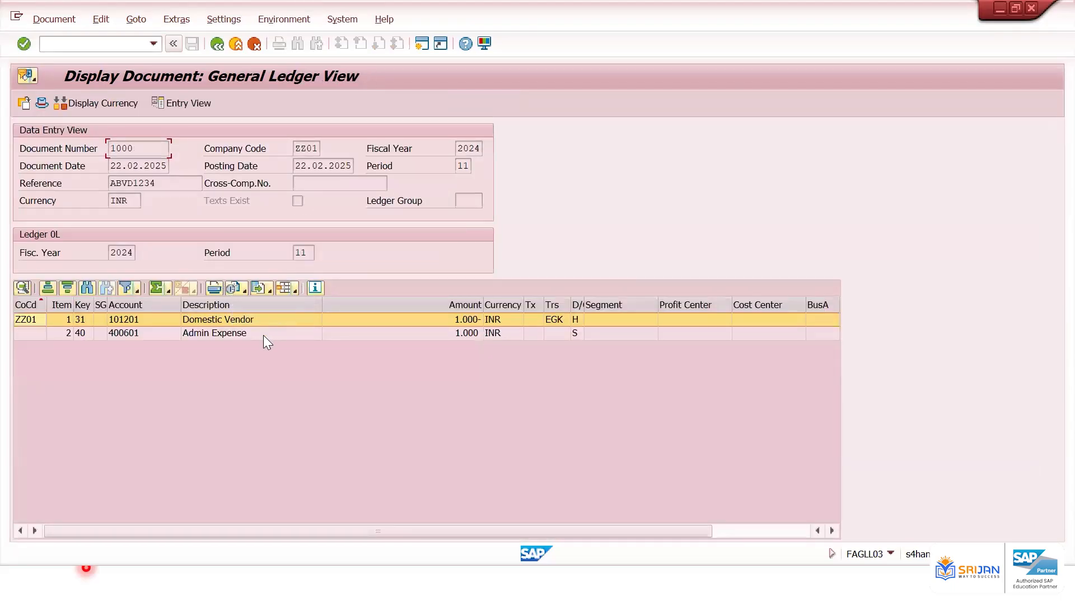
left_click(263, 335)
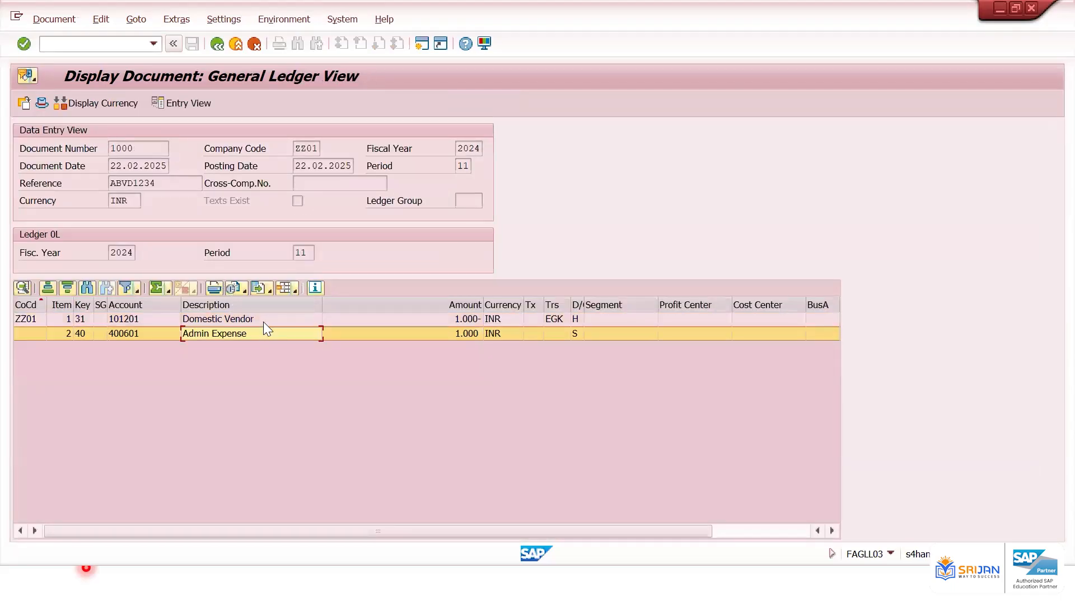
left_click(263, 322)
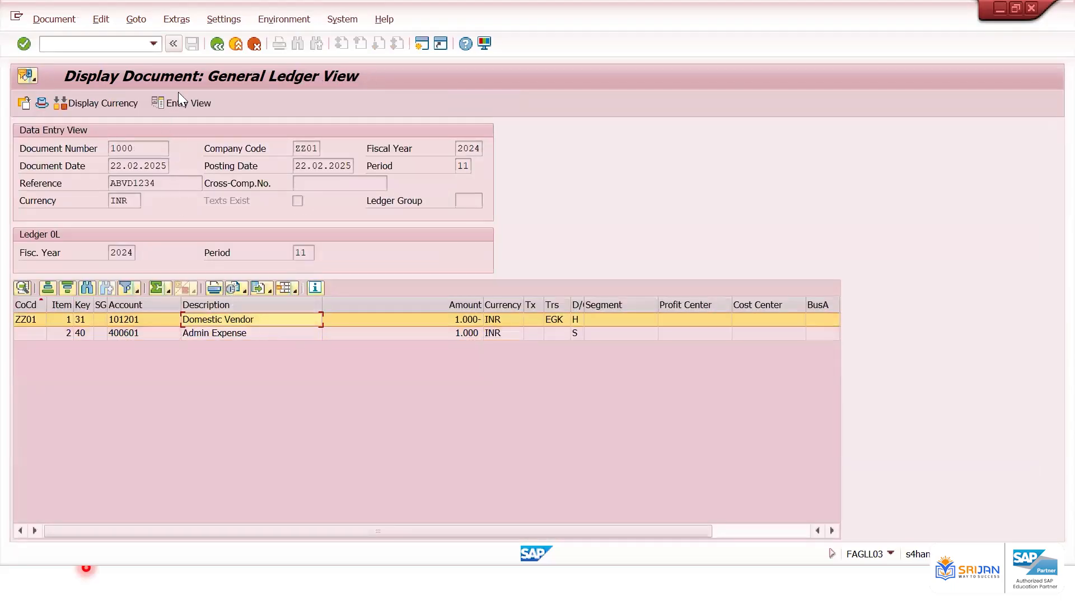
left_click(217, 45)
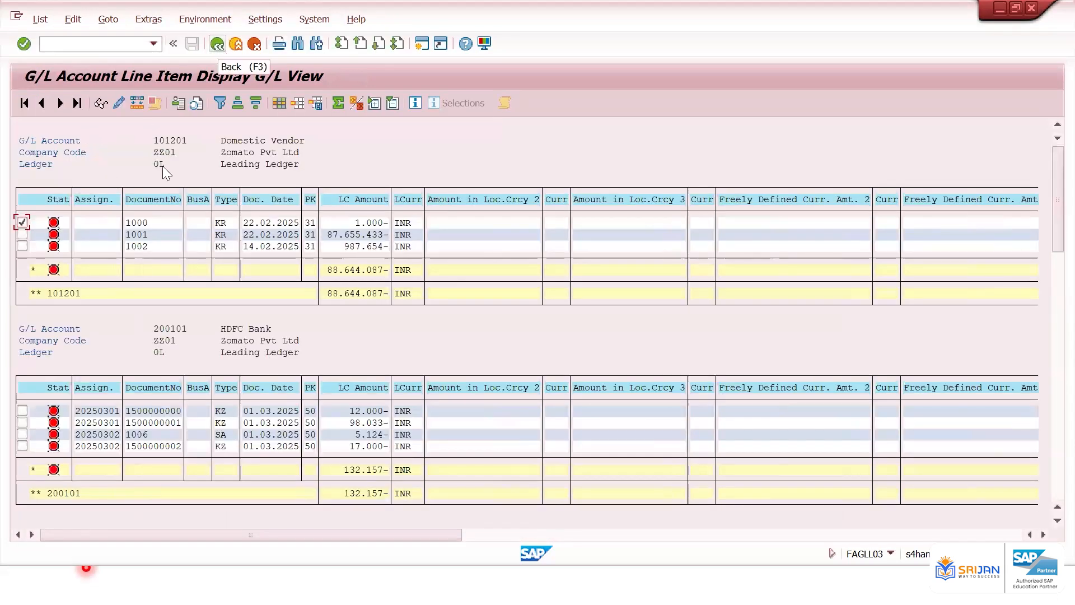
Examine the text and offset account columns of the items under each G/L account in the list
left_click(169, 140)
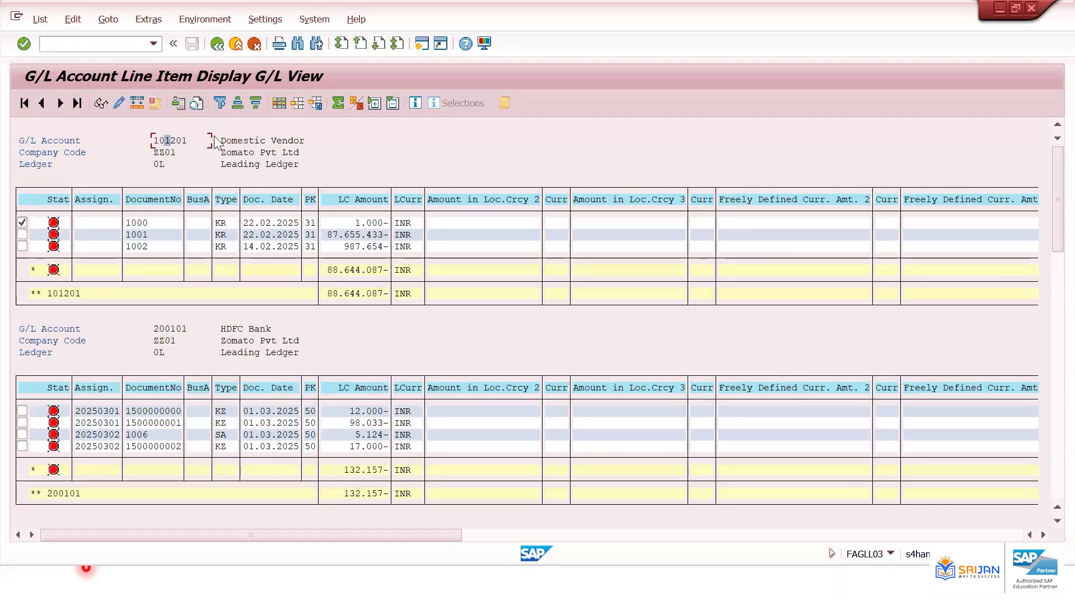
left_click(279, 141)
left_click(252, 223)
left_click(810, 534)
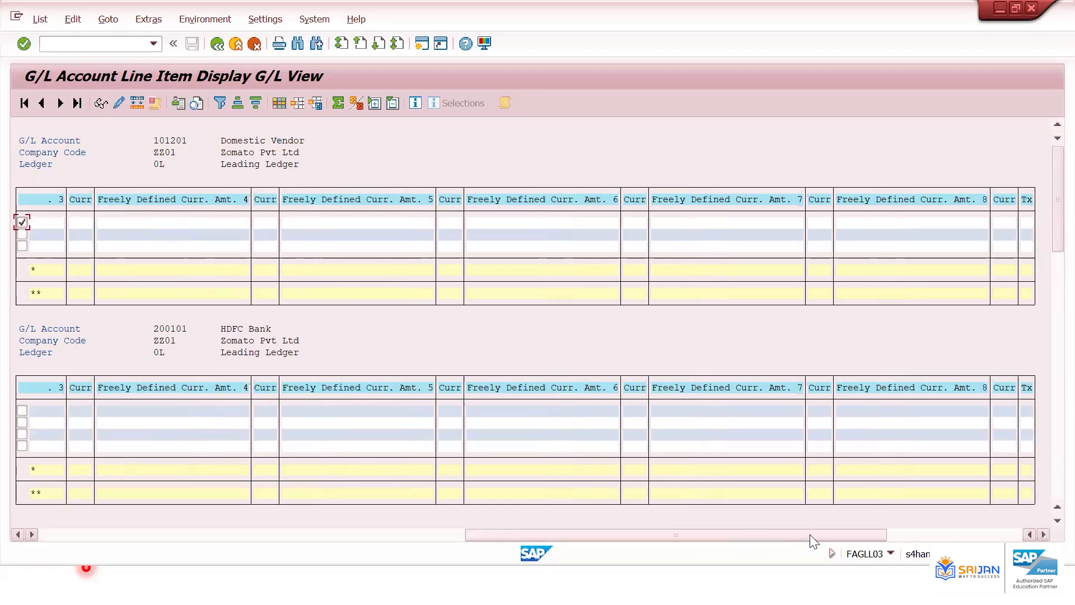
left_click(940, 535)
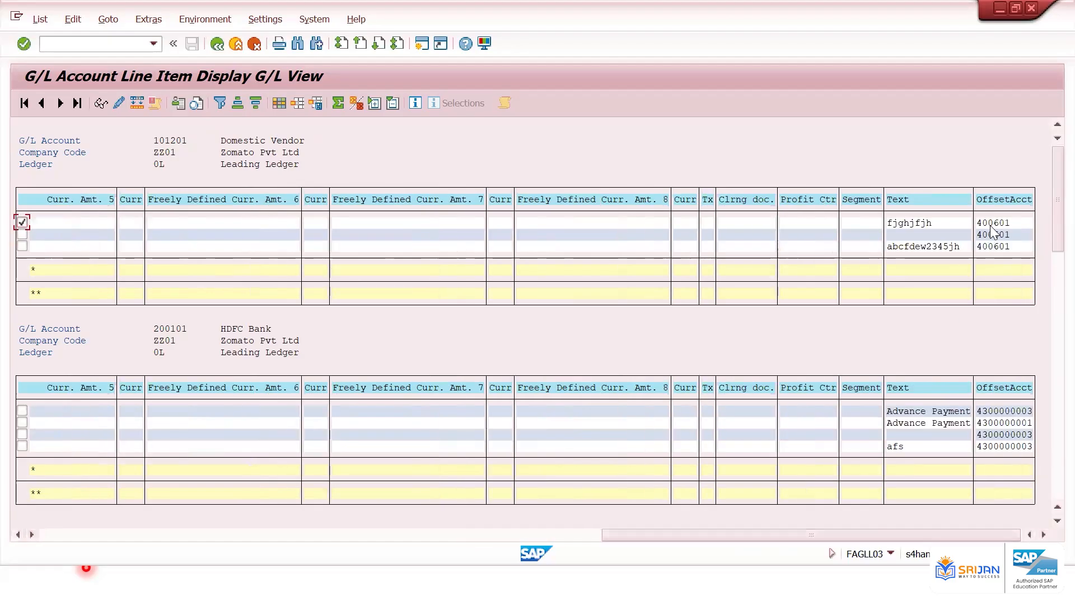
left_click(991, 224)
left_click(163, 139)
scroll(222, 300, "down", 3)
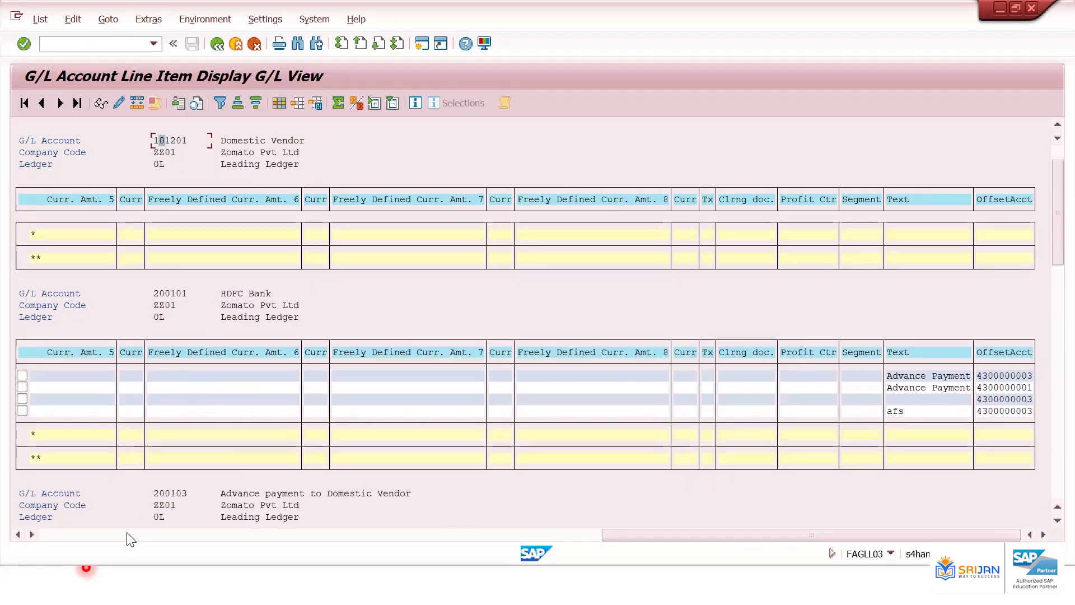
Scroll across the HDFC Bank items' columns to compare document numbers with their text and offset accounts
left_click(76, 534)
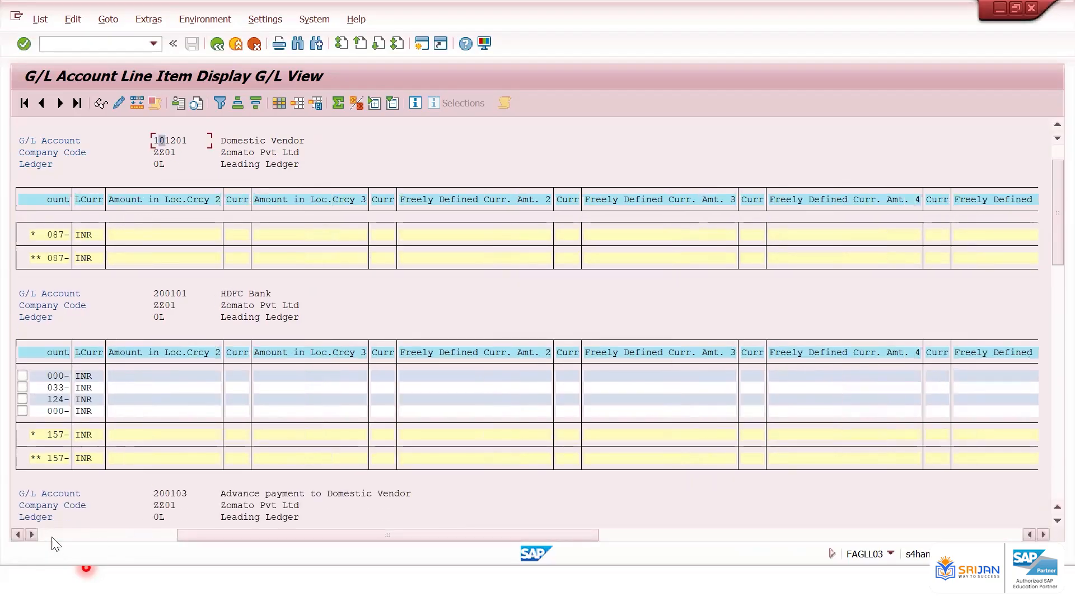
left_click(51, 533)
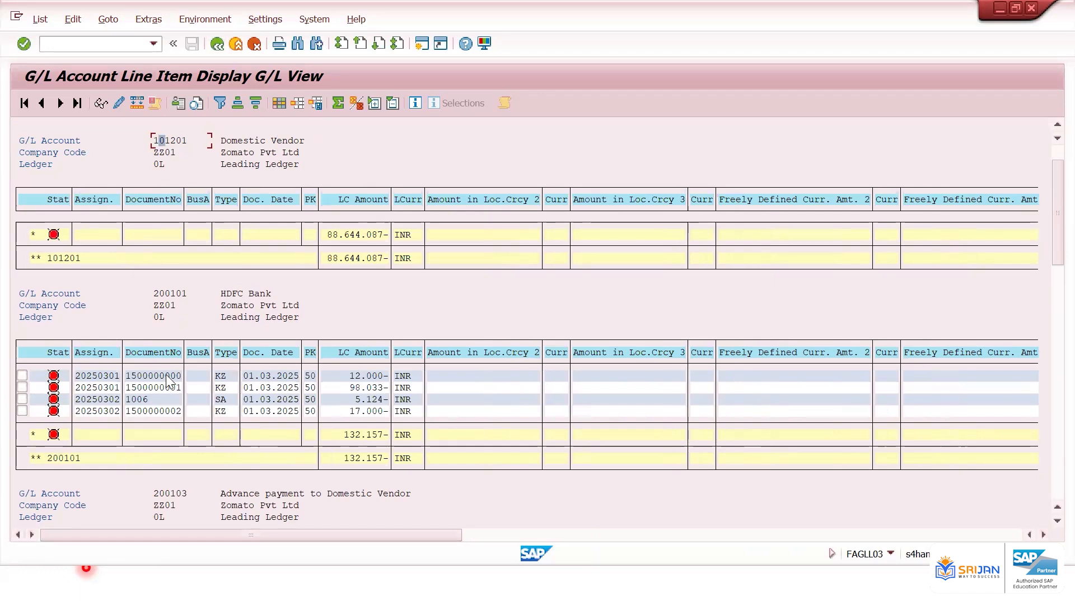
left_click(167, 375)
left_click(222, 375)
left_click(612, 535)
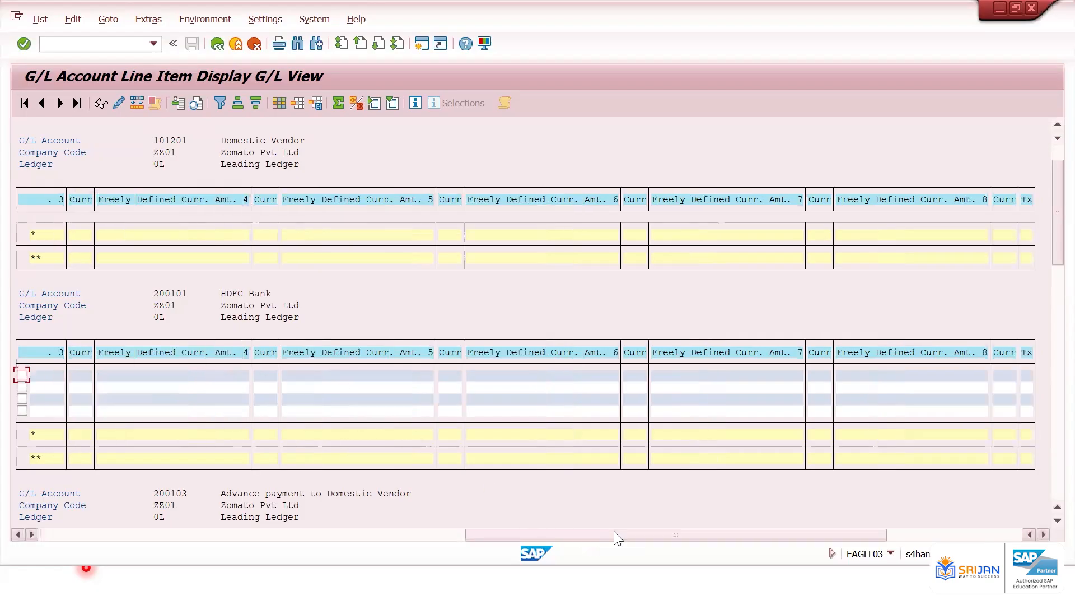
left_click(938, 535)
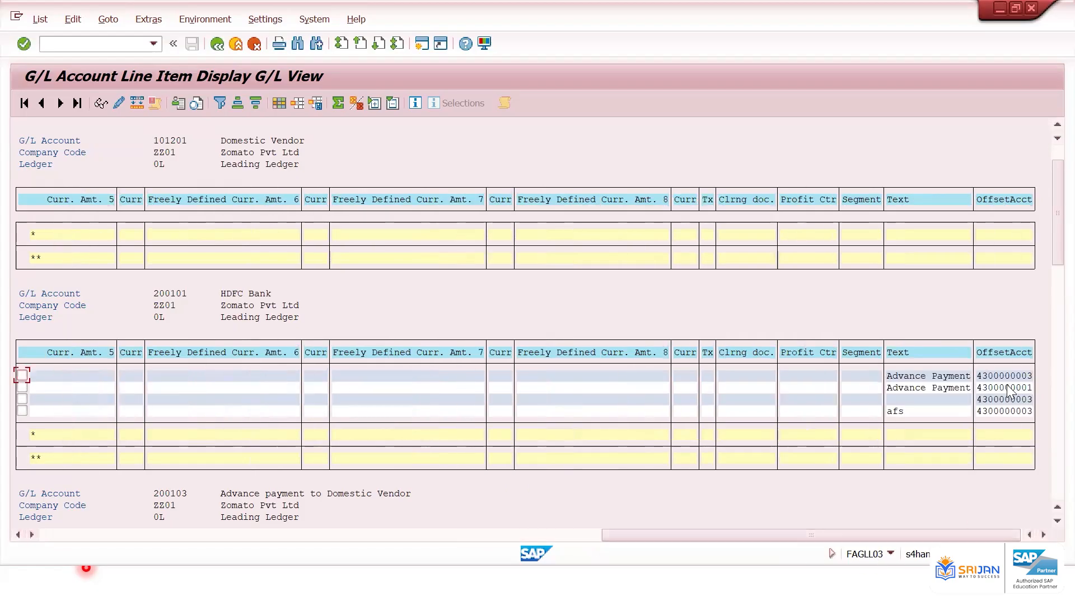
left_click(1005, 376)
left_click(159, 537)
left_click(159, 536)
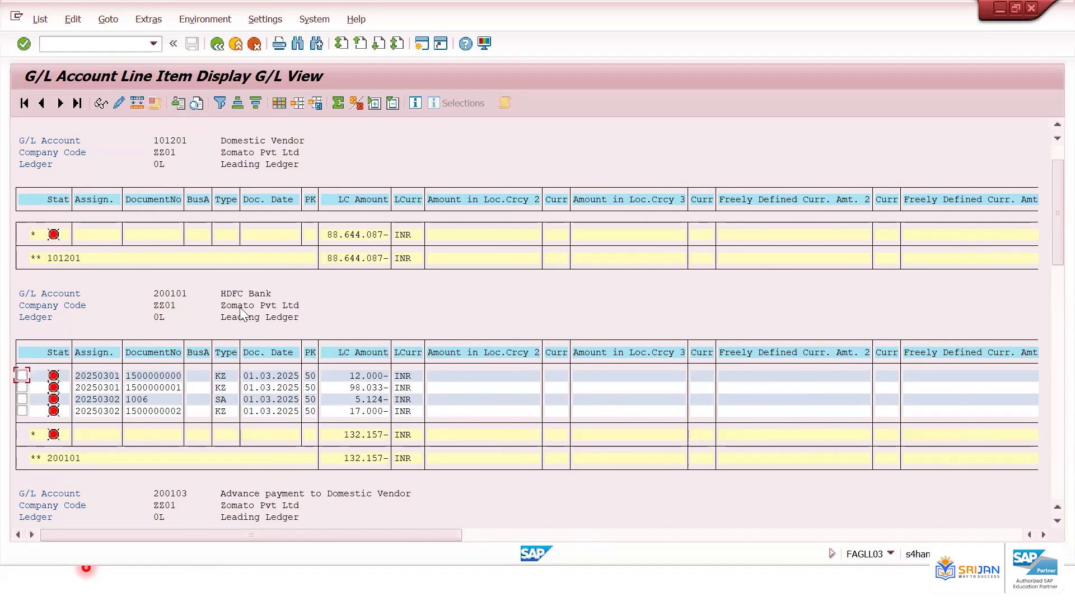
Open the list's Change Layout dialog, sort its hidden fields, and close it
left_click(228, 293)
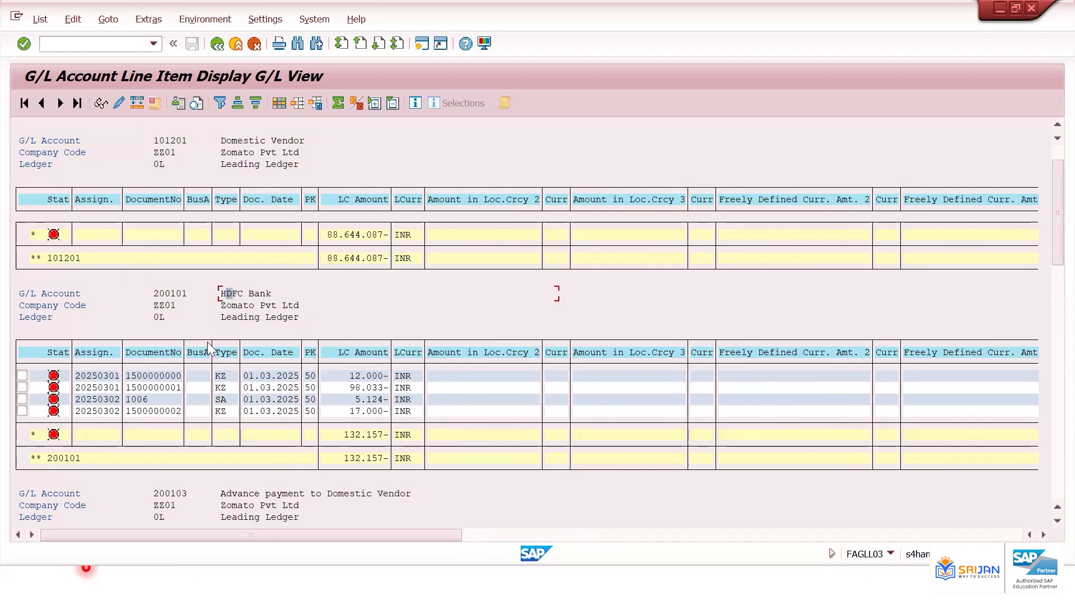
left_click(178, 371)
key("ctrl+F8")
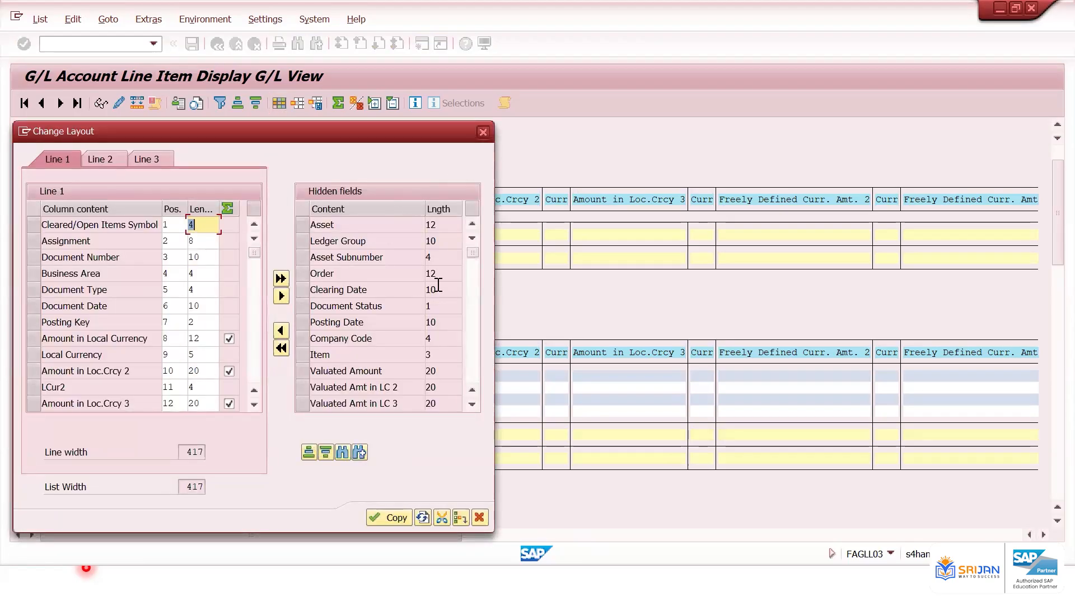
left_click(308, 453)
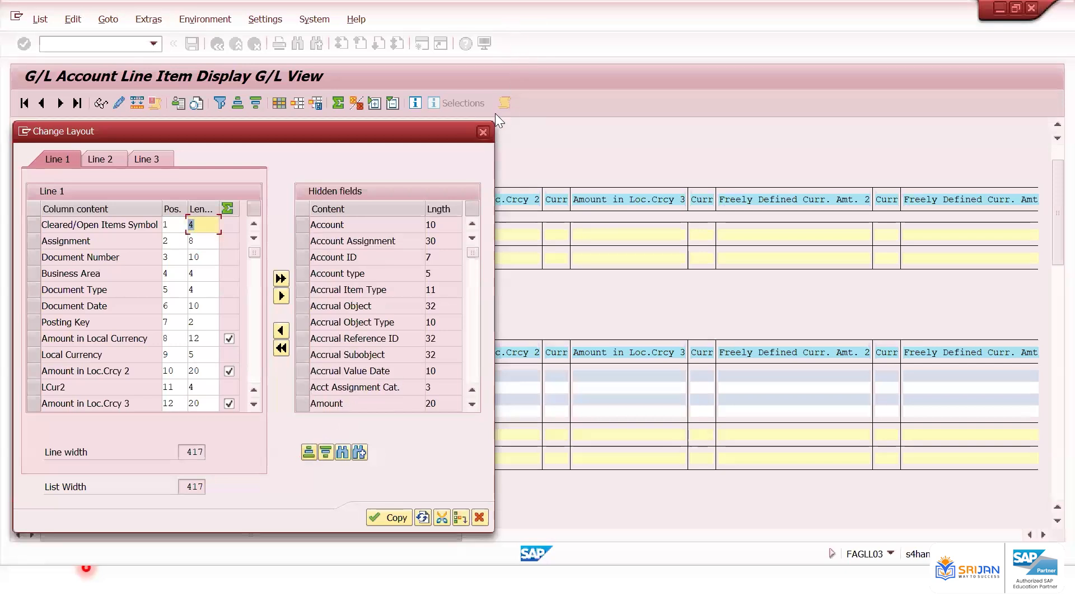
key("Return")
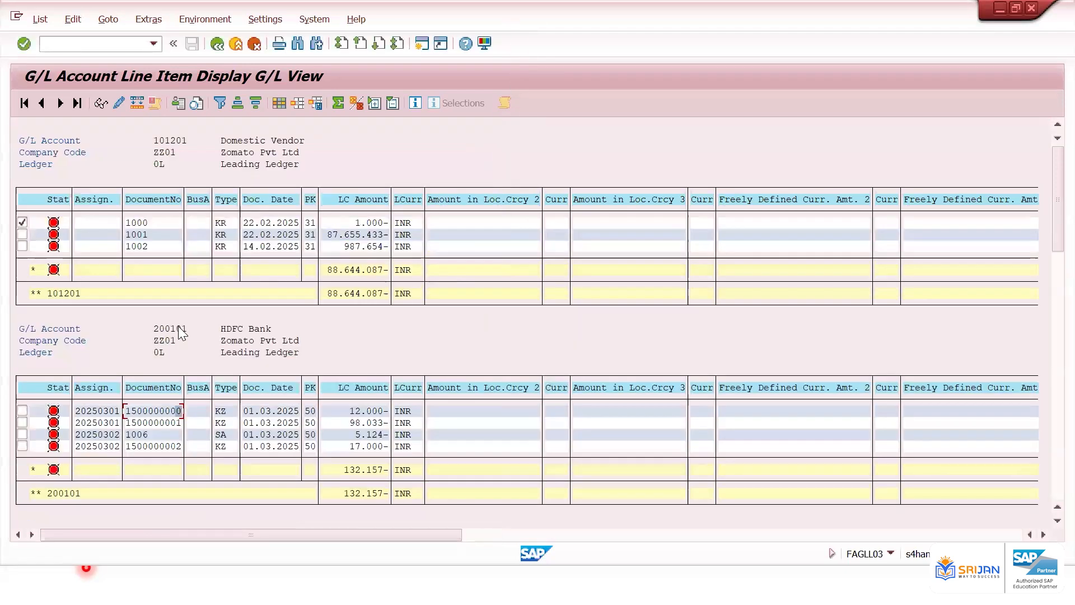
Copy G/L account 200101 from the list and rerun the report for that account only
left_click(183, 331)
left_click_drag(184, 327, 190, 329)
key("ctrl+c")
left_click(182, 329)
left_click_drag(152, 325, 190, 329)
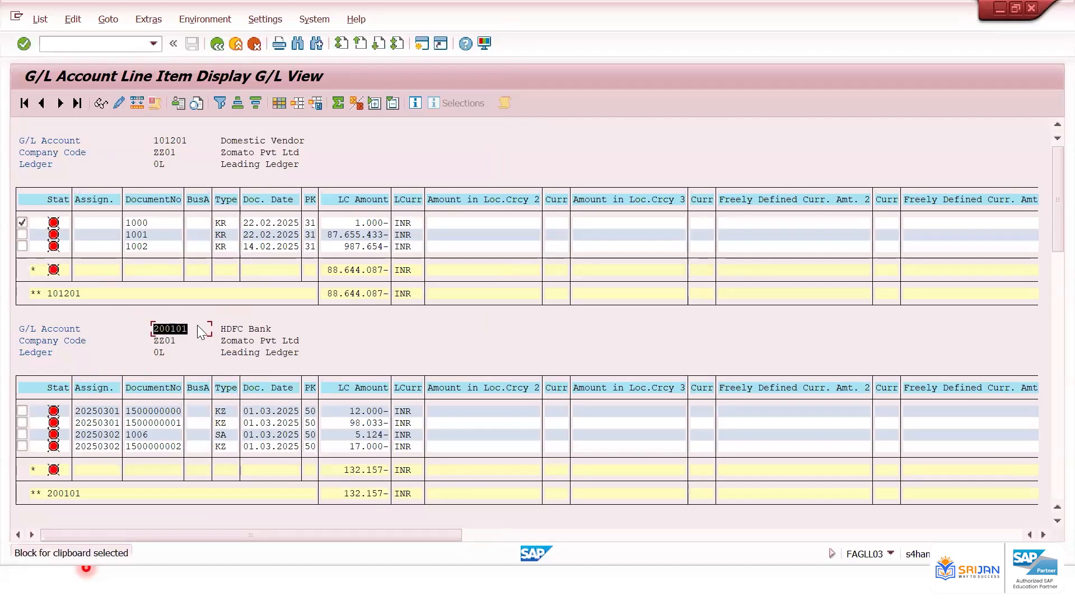
key("ctrl+c")
left_click(217, 43)
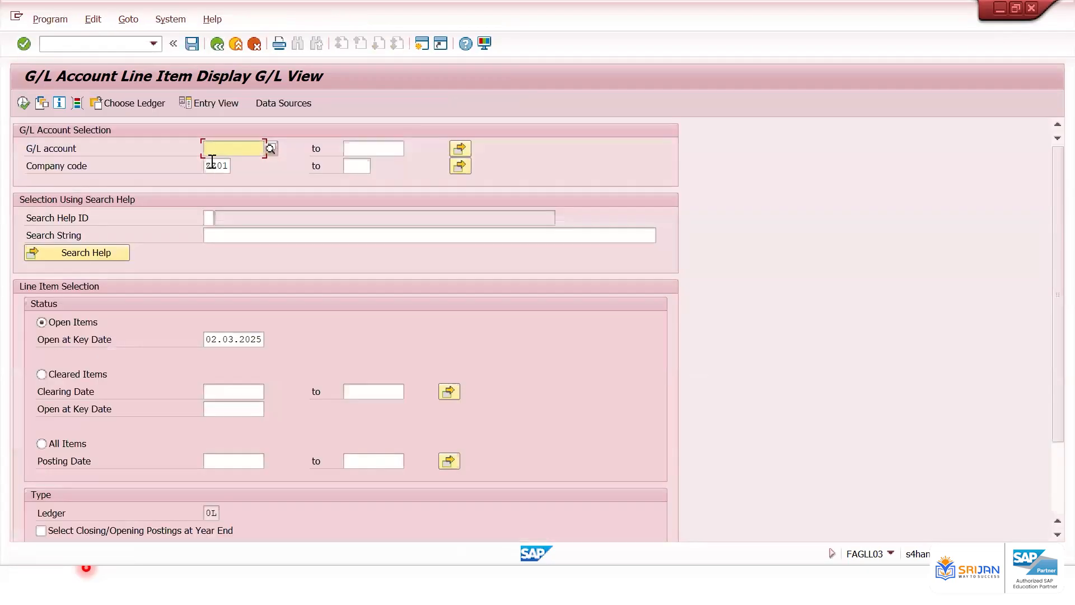
key("ctrl+v")
left_click(23, 102)
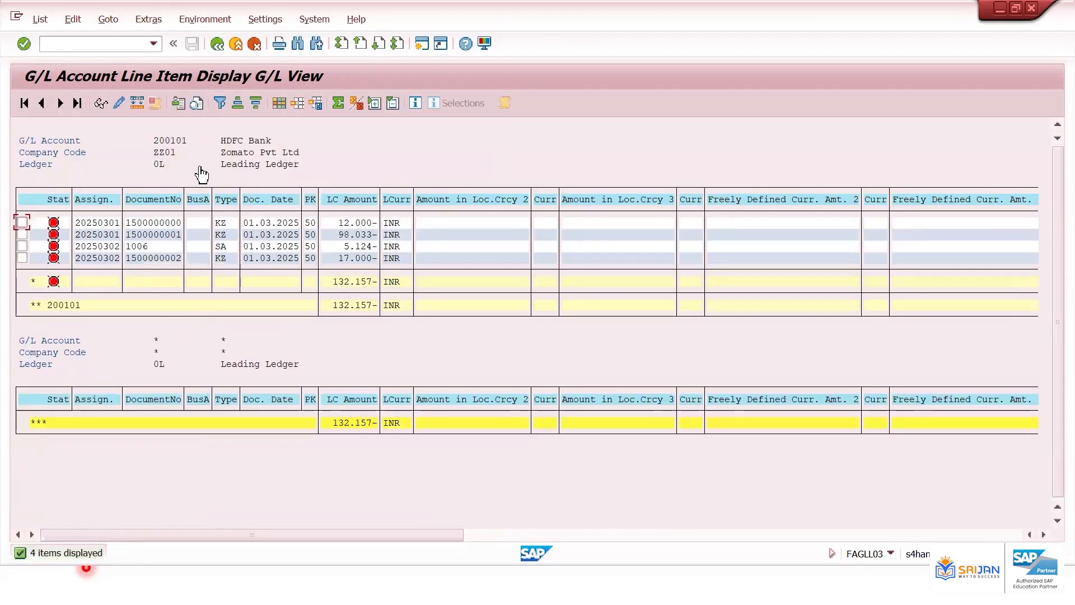
Clear the G/L account selection and rerun the report for all accounts of ZZ01
left_click(172, 137)
left_click(216, 45)
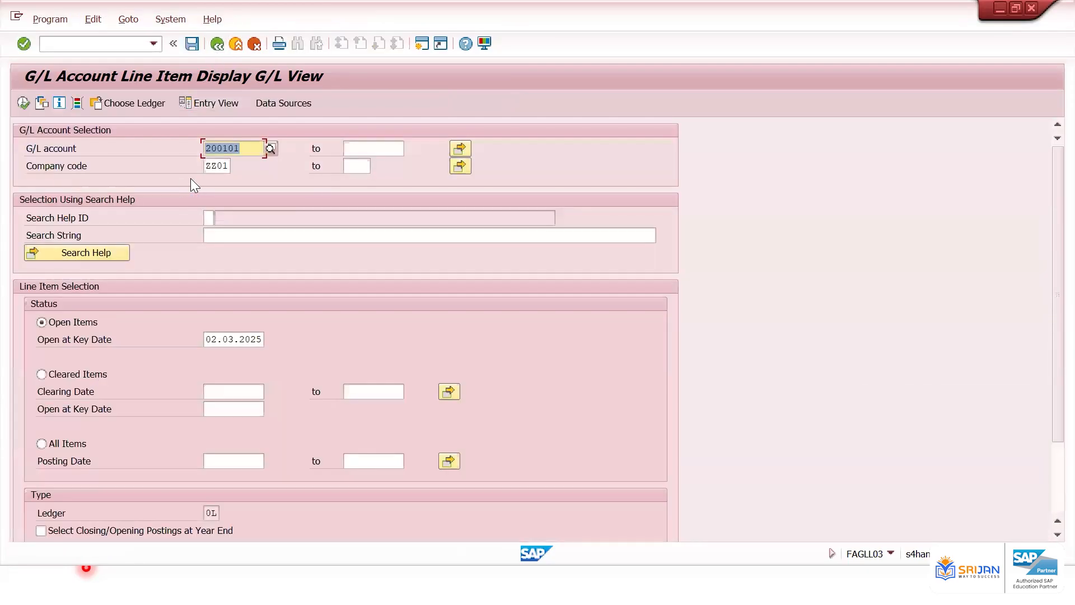
key("Delete")
left_click(23, 104)
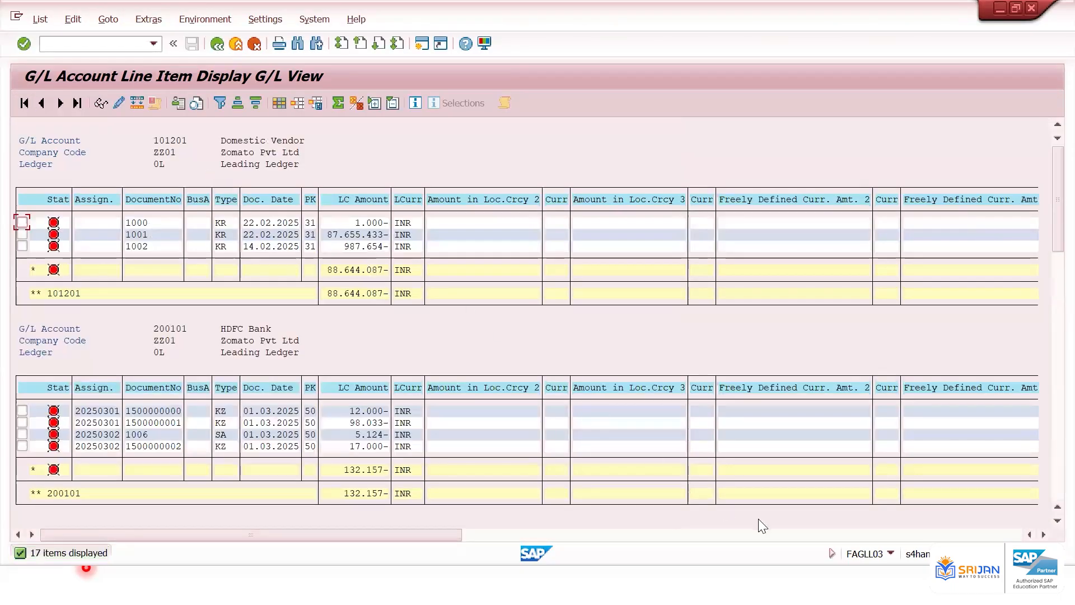
Try to sort the line items by the offset account column
left_click(775, 536)
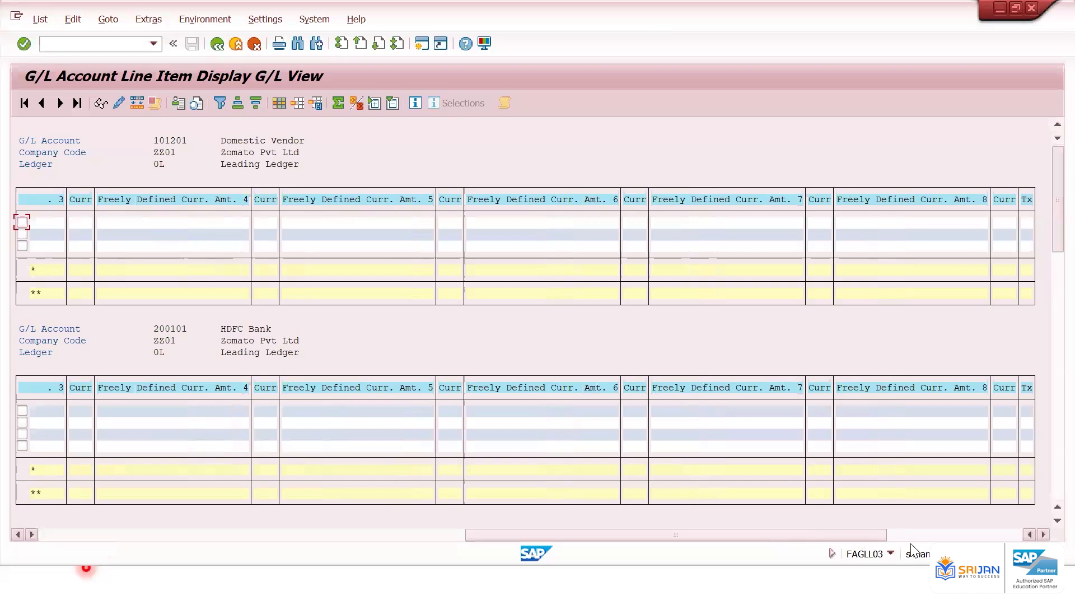
left_click(929, 536)
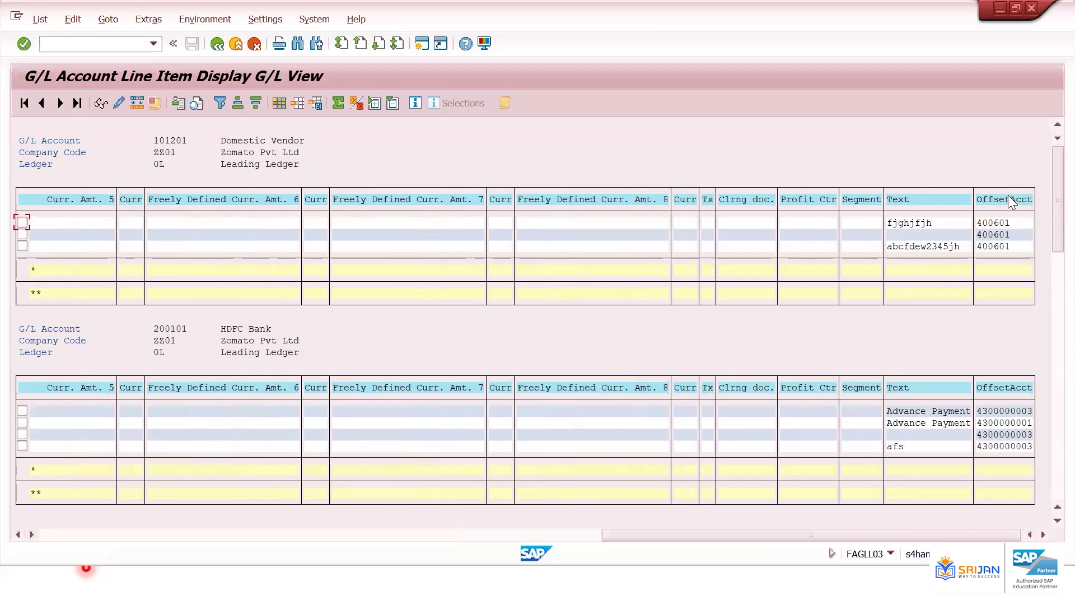
left_click(1008, 210)
left_click(338, 103)
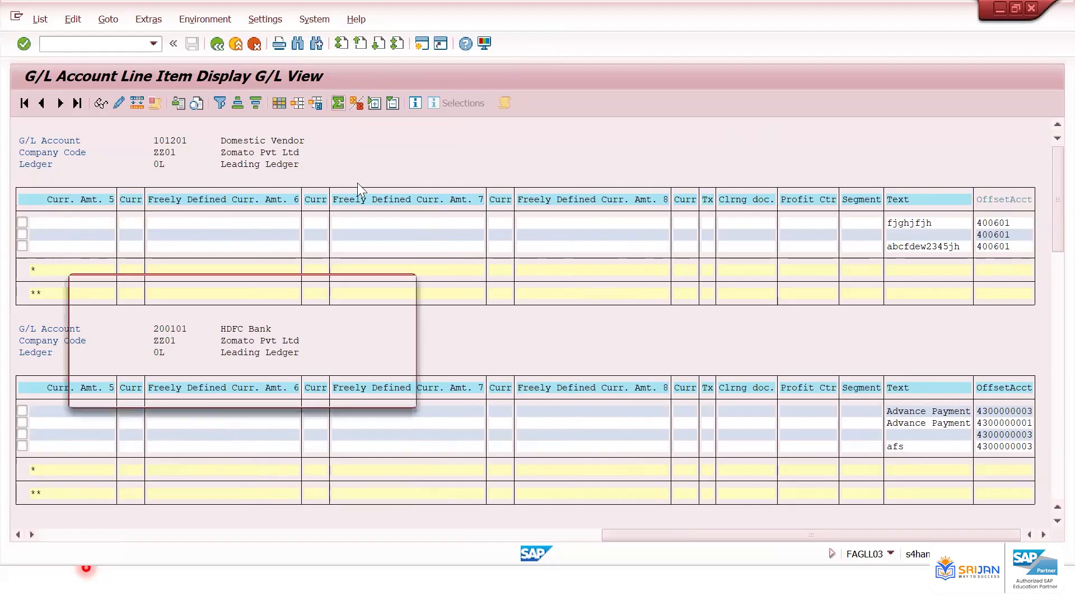
left_click(382, 392)
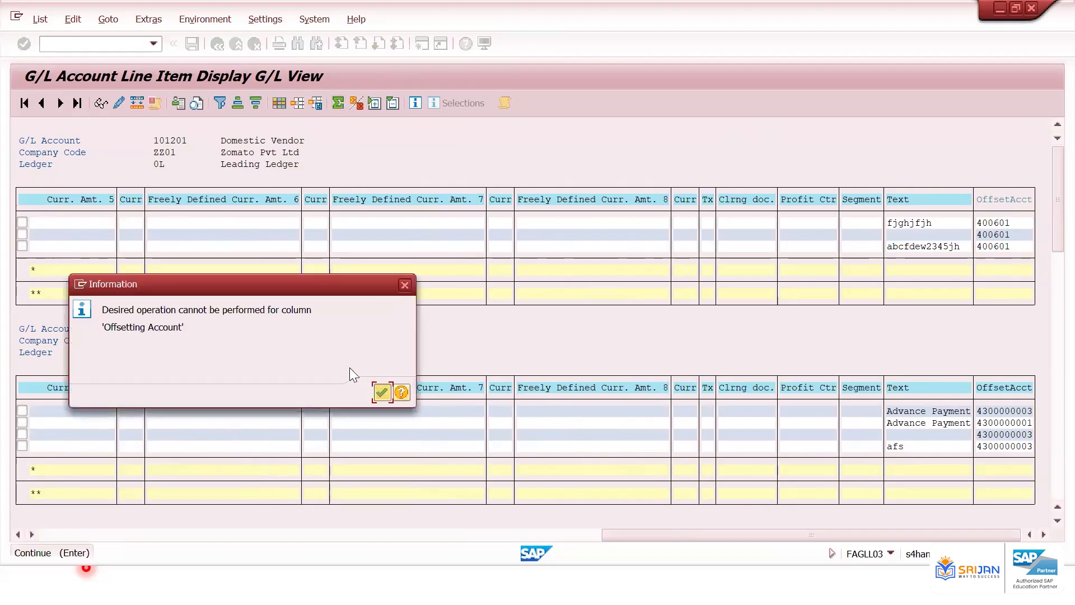
Open the sort order definition and apply the existing sort fields to the list
left_click(356, 105)
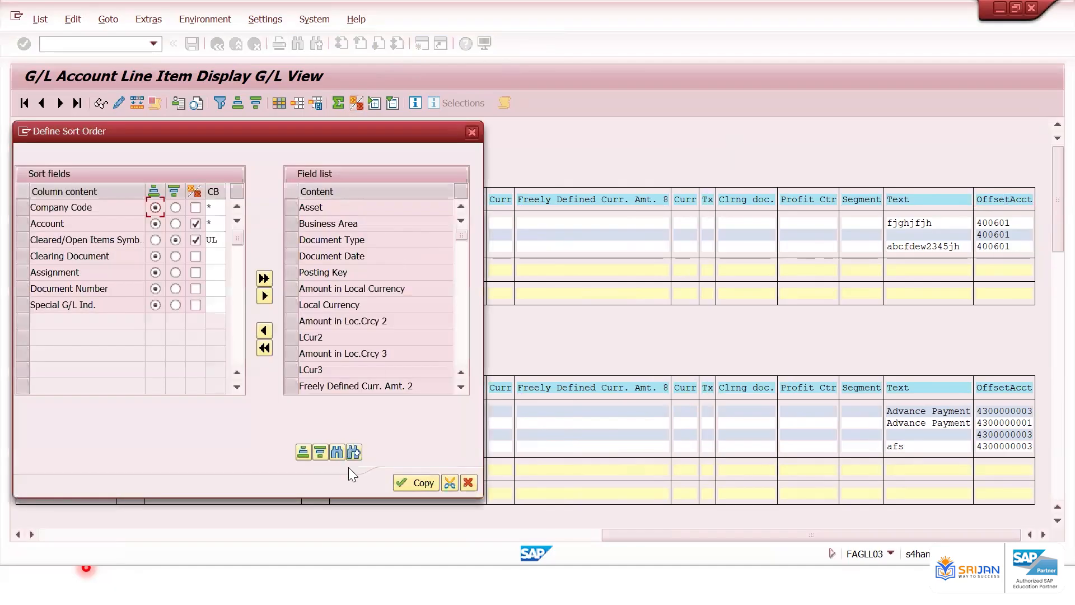
left_click(416, 483)
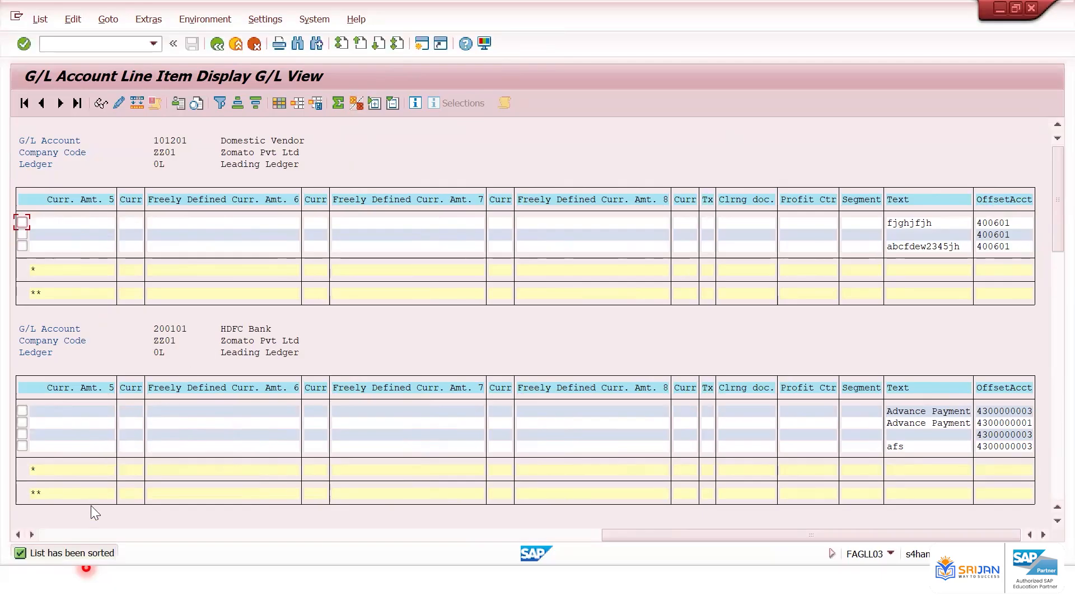
Scroll down the list to review the items of the advance payment and Admin Expense accounts
left_click(63, 535)
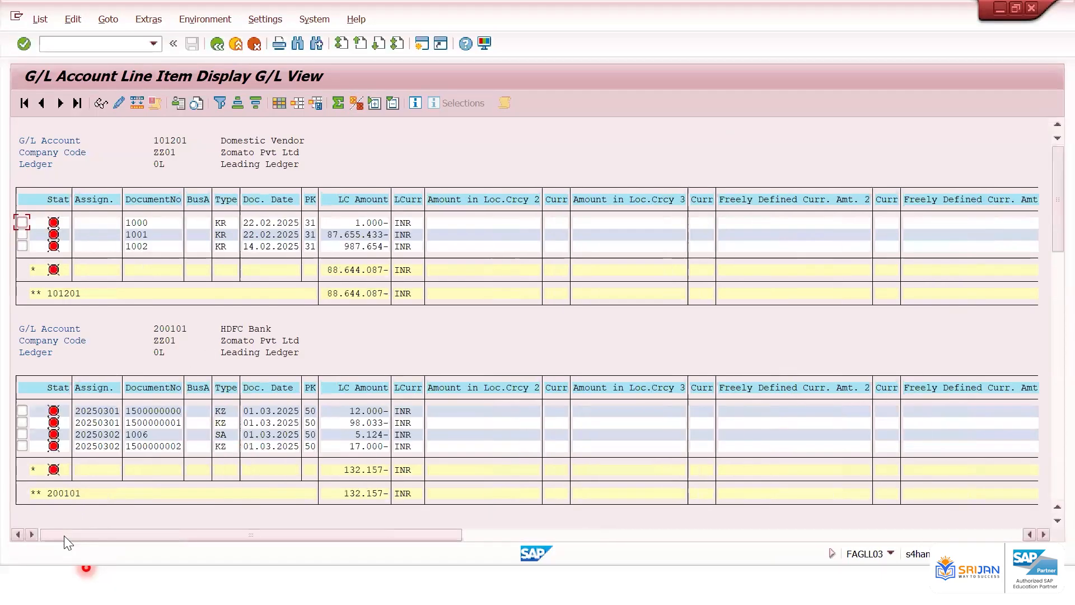
left_click(231, 327)
scroll(231, 329, "down", 3)
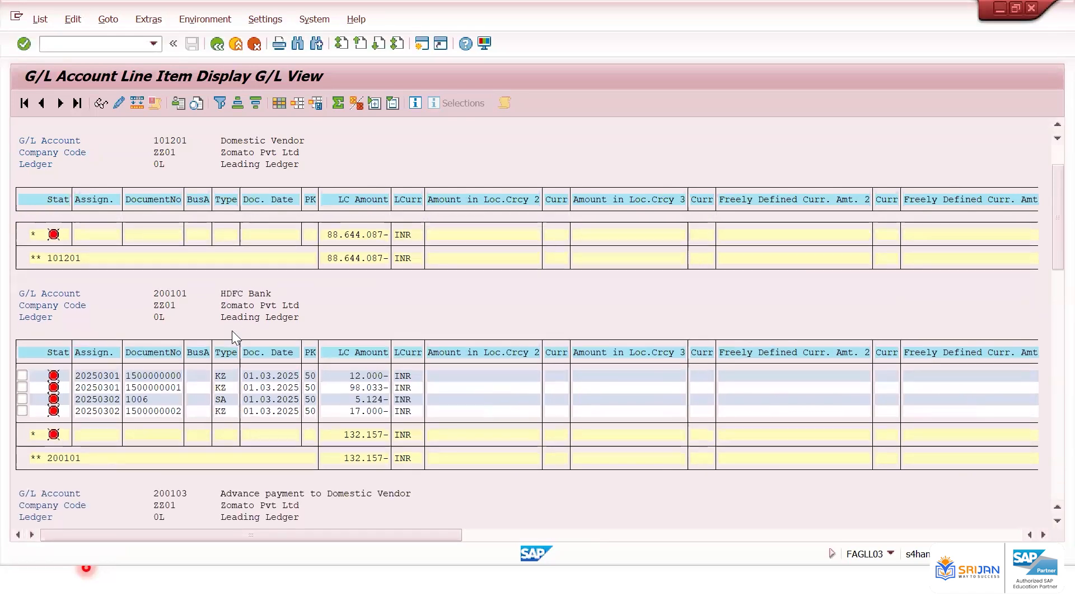
scroll(235, 337, "down", 3)
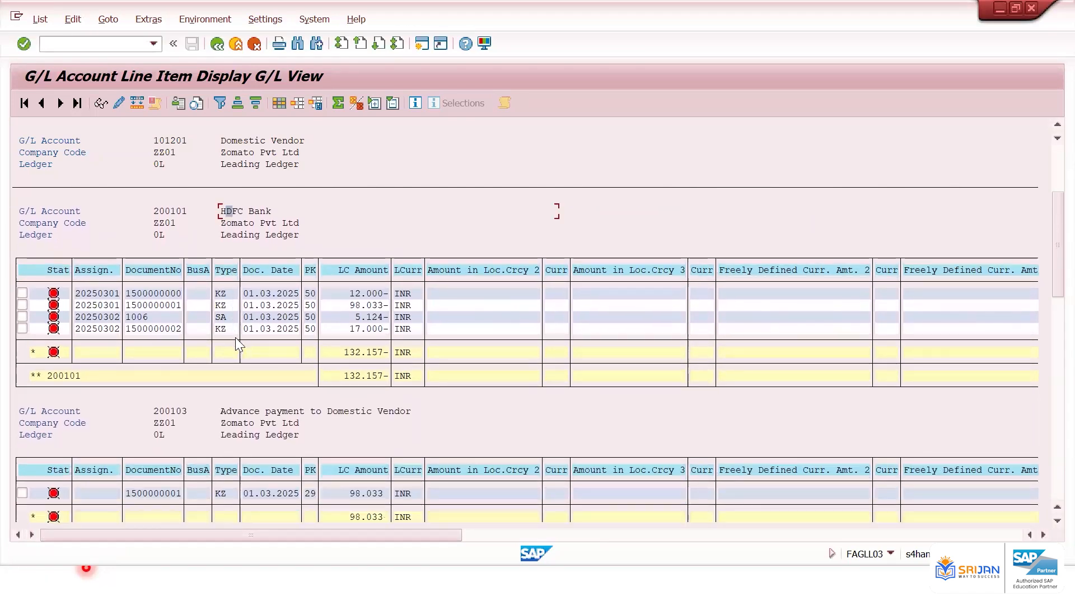
scroll(235, 343, "down", 2)
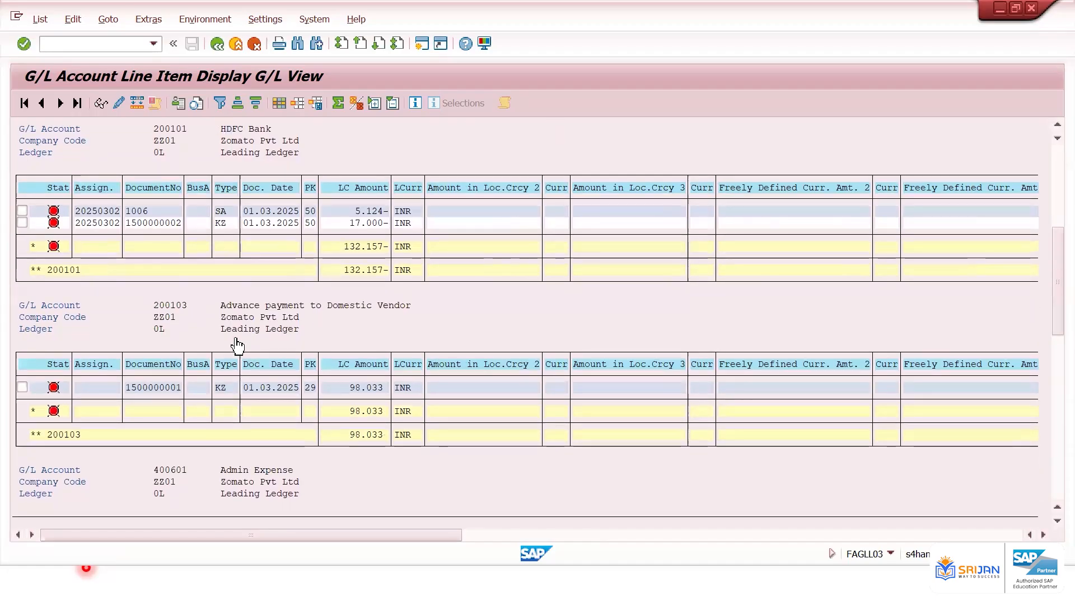
scroll(236, 352, "down", 4)
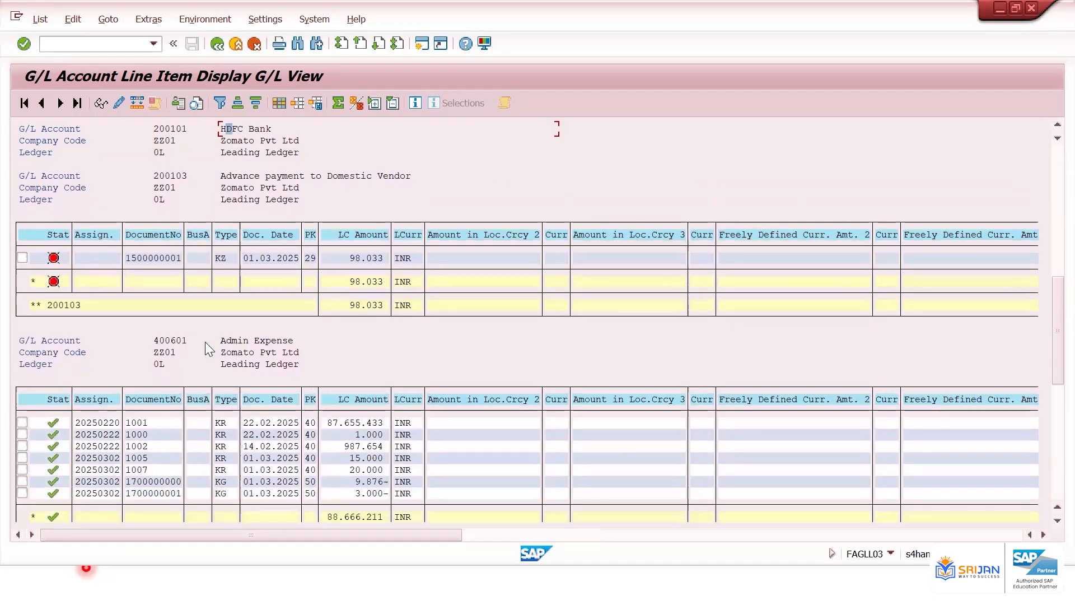
Refresh the list and review the HDFC Bank and advance payment account items again
left_click(217, 44)
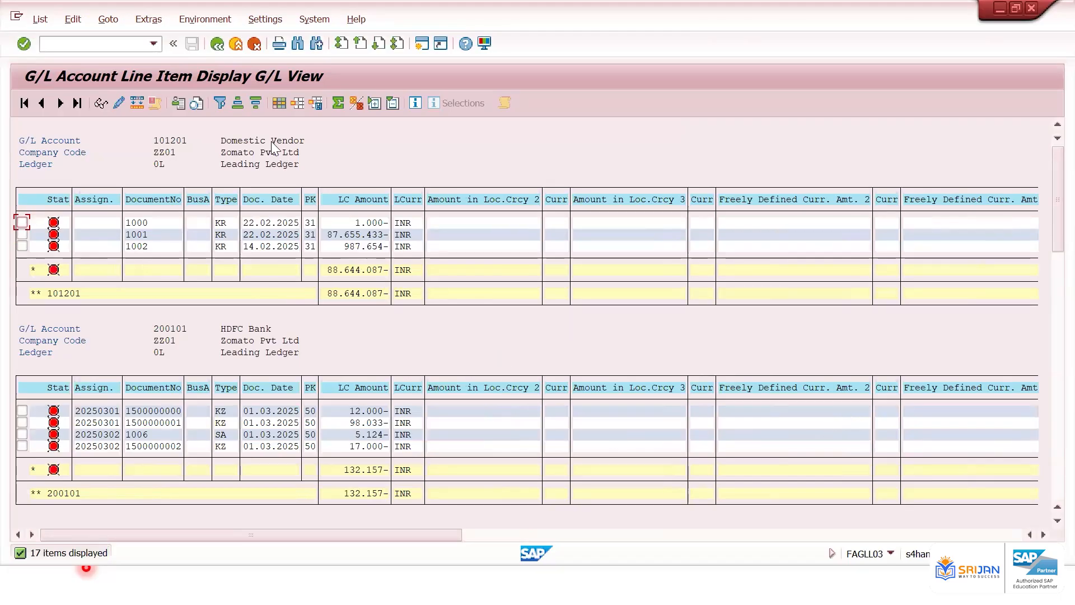
left_click(240, 328)
left_click(241, 328)
left_click(166, 140)
left_click(177, 329)
scroll(185, 342, "down", 3)
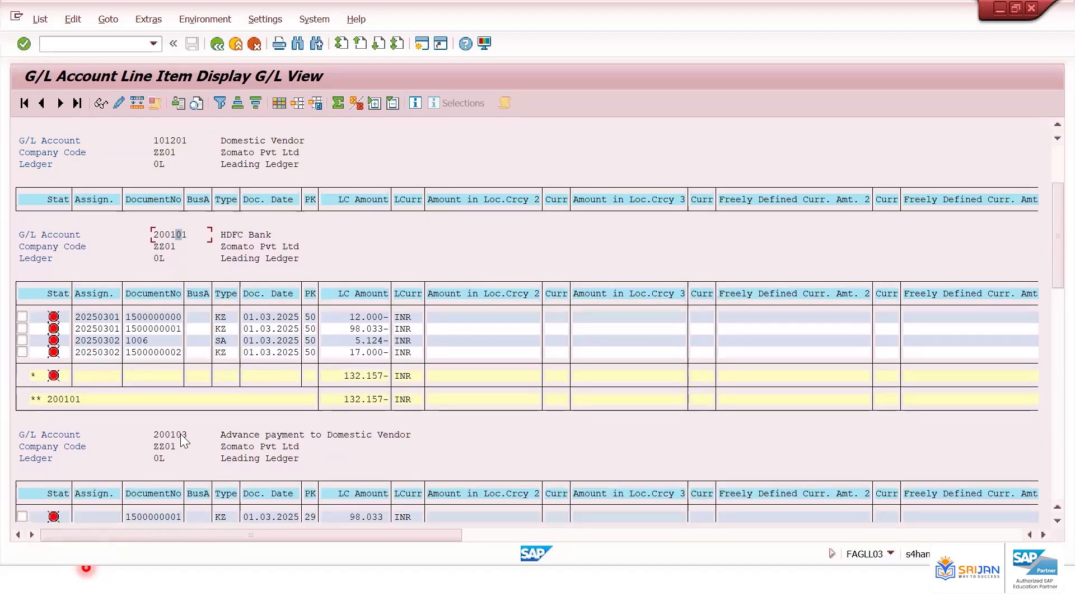
left_click(182, 434)
scroll(183, 427, "down", 5)
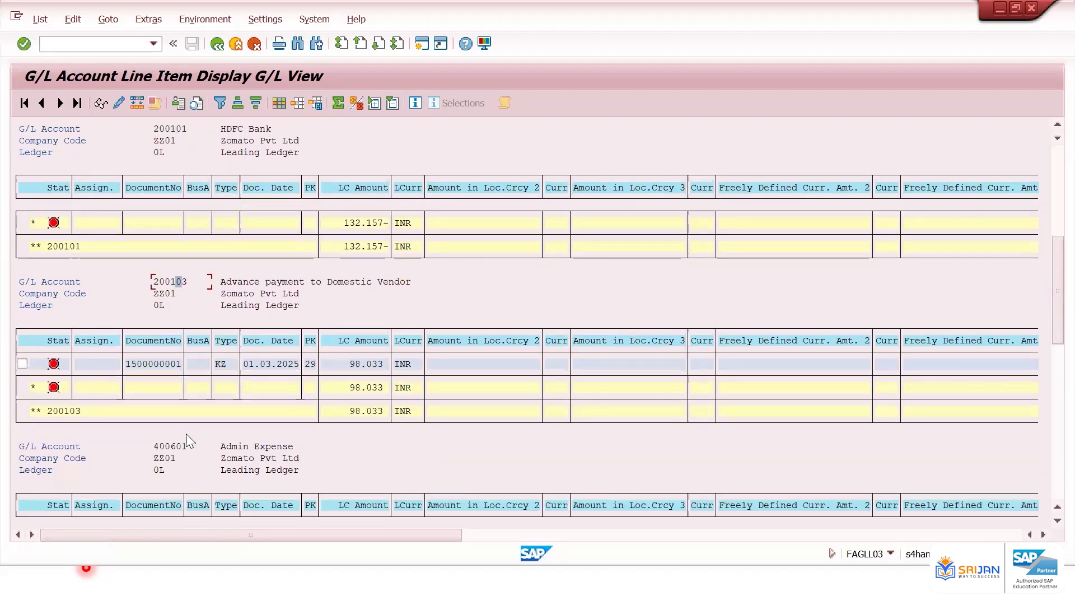
left_click(179, 441)
Export the list as an xlsx spreadsheet named EXPORT_20250302_040729 to the Desktop
left_click(40, 19)
mouse_move(143, 74)
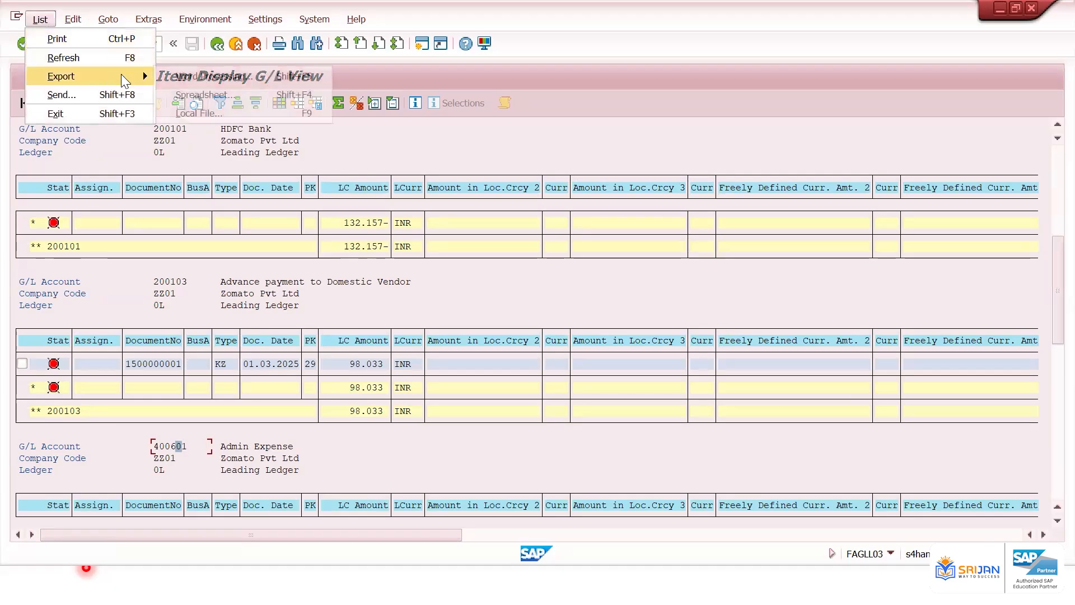
left_click(197, 102)
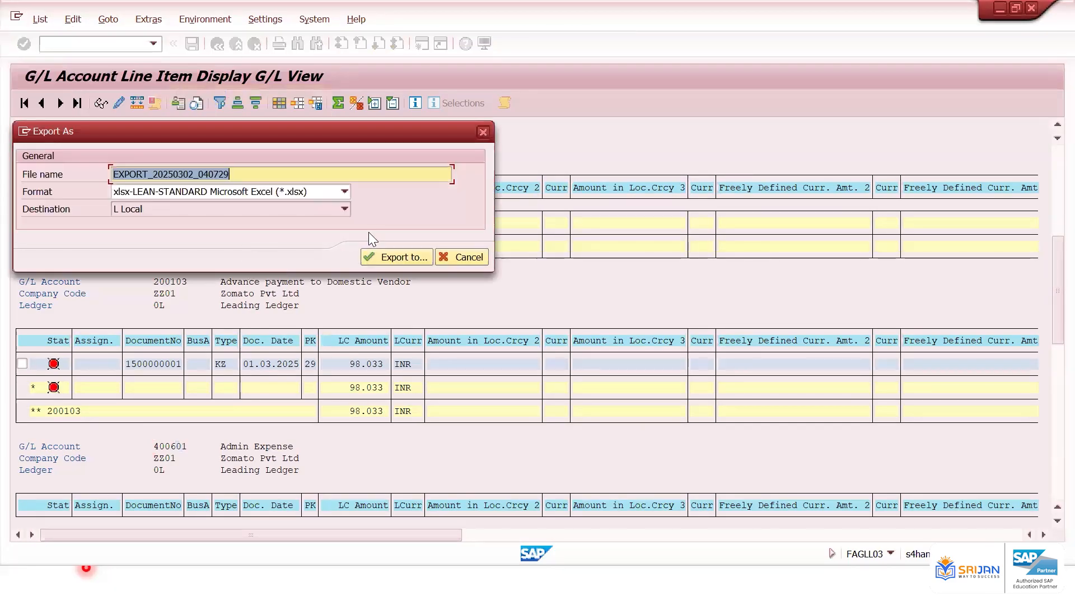
left_click(373, 174)
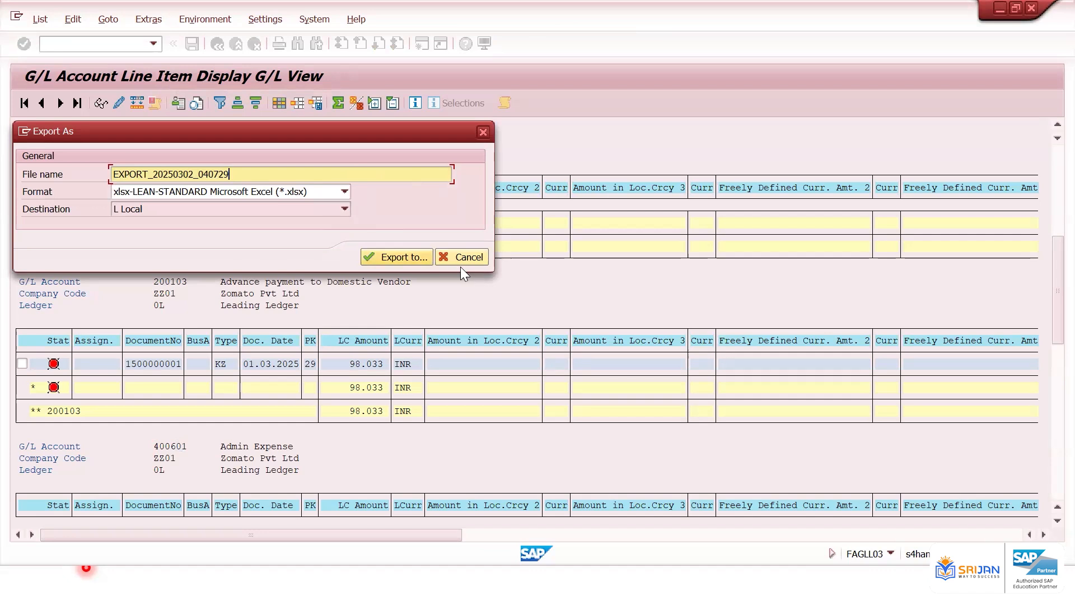
left_click(407, 249)
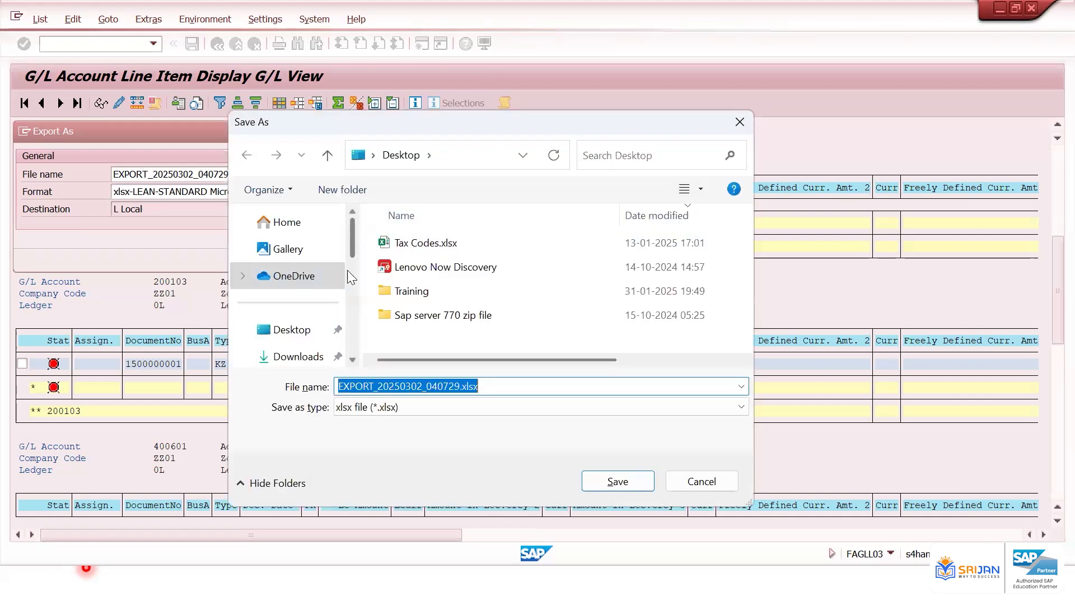
left_click(301, 334)
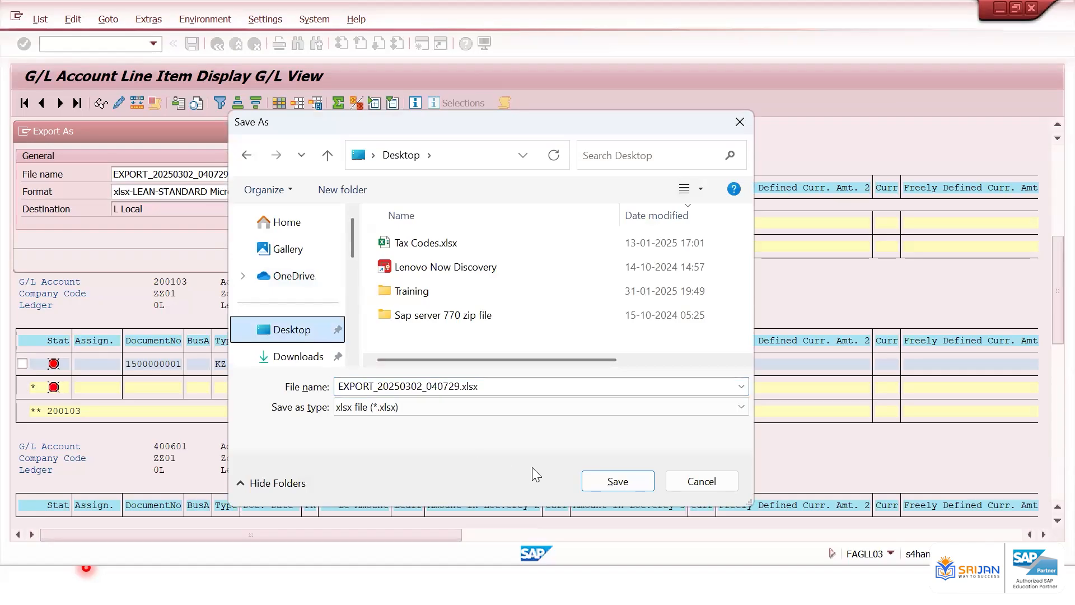
left_click(605, 473)
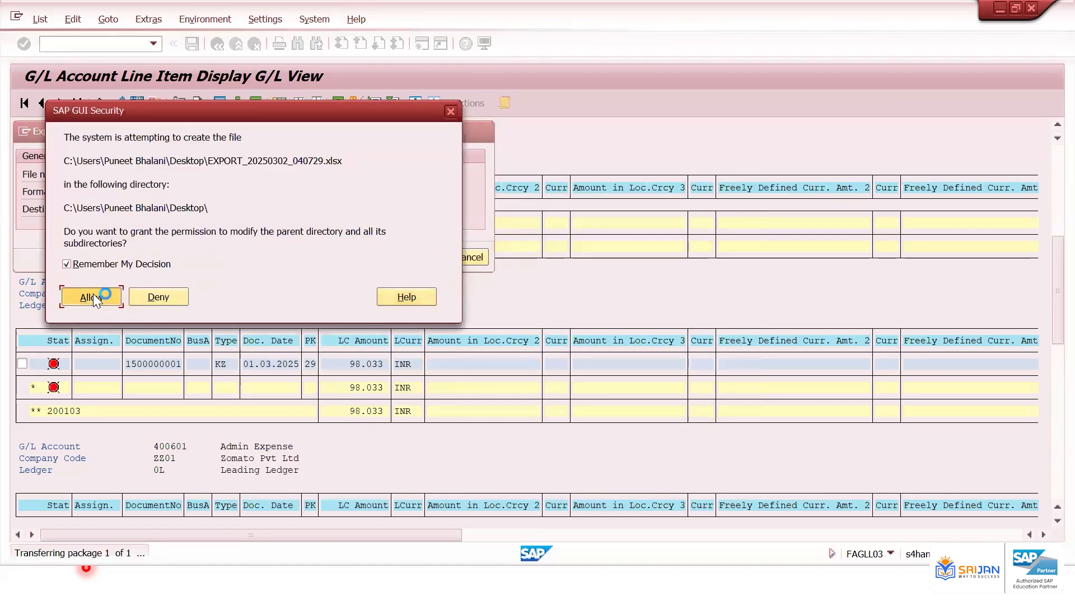
Allow SAP GUI to create and open the exported file, remembering the decision
left_click(93, 295)
left_click(67, 205)
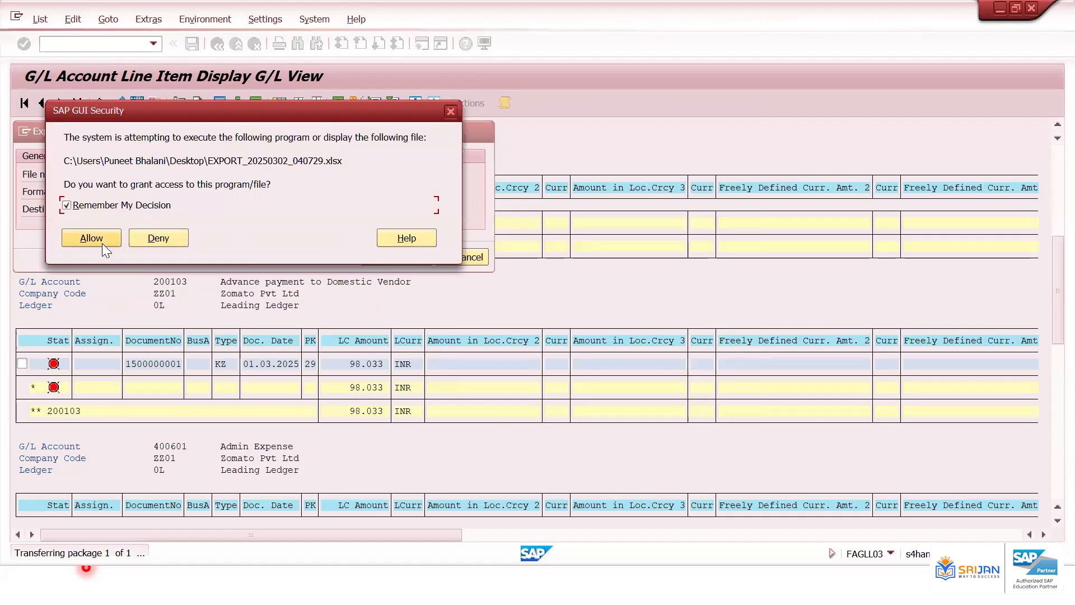
left_click(102, 243)
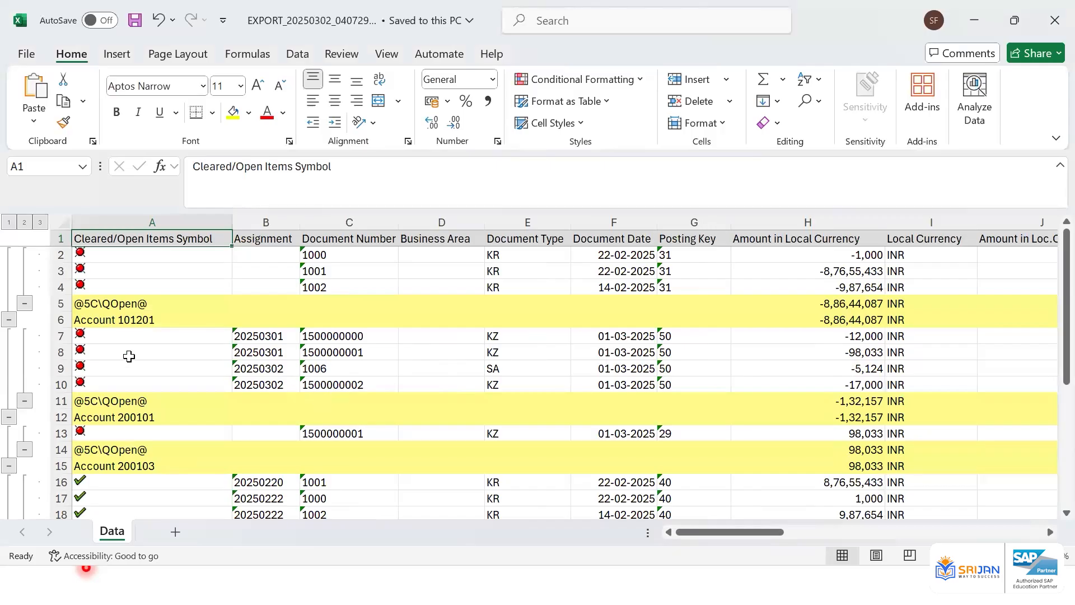
Review the exported spreadsheet's open and cleared items across each account group
scroll(130, 334, "down", 5)
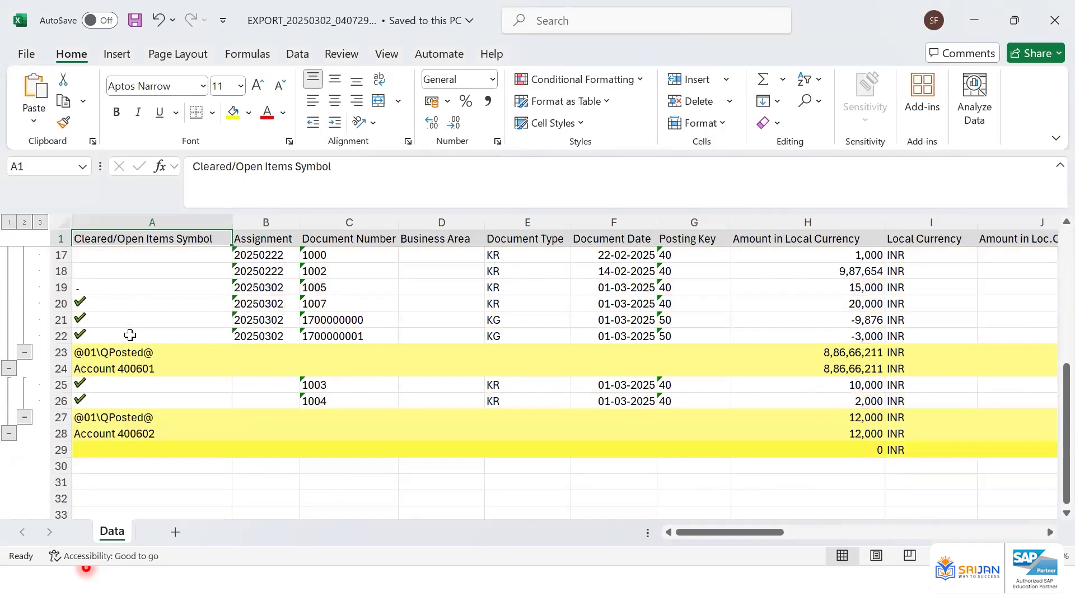
scroll(130, 335, "up", 5)
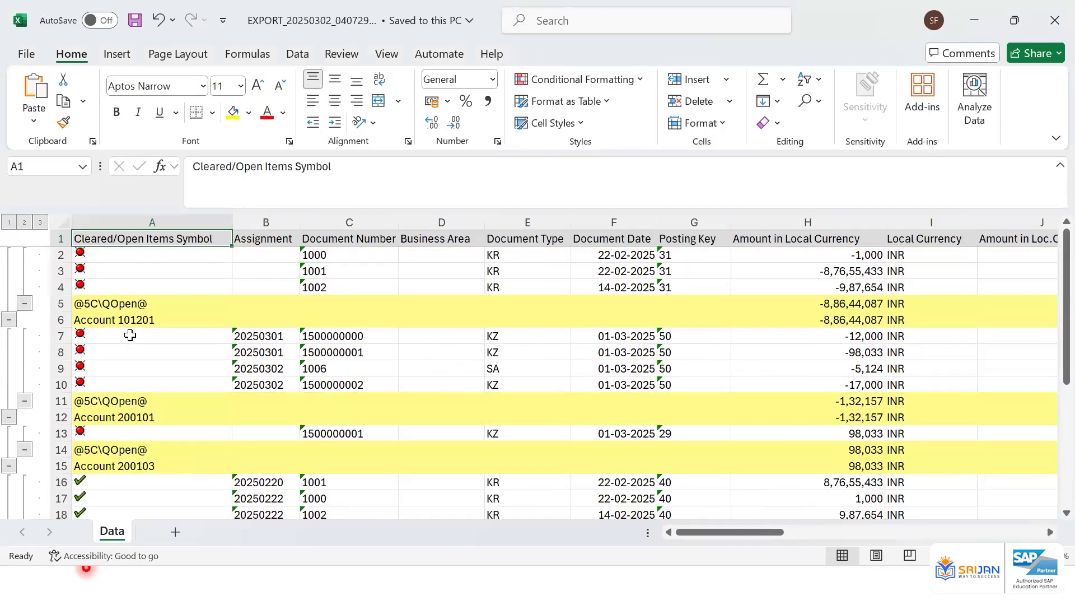
left_click(138, 416)
left_click(142, 467)
left_click(150, 319)
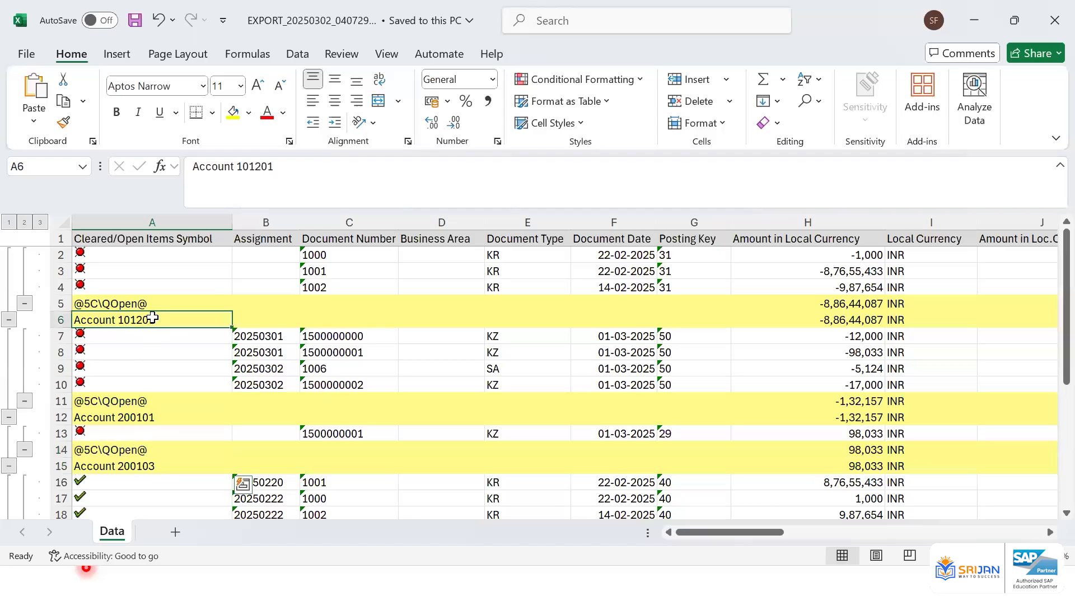
left_click_drag(141, 252, 144, 288)
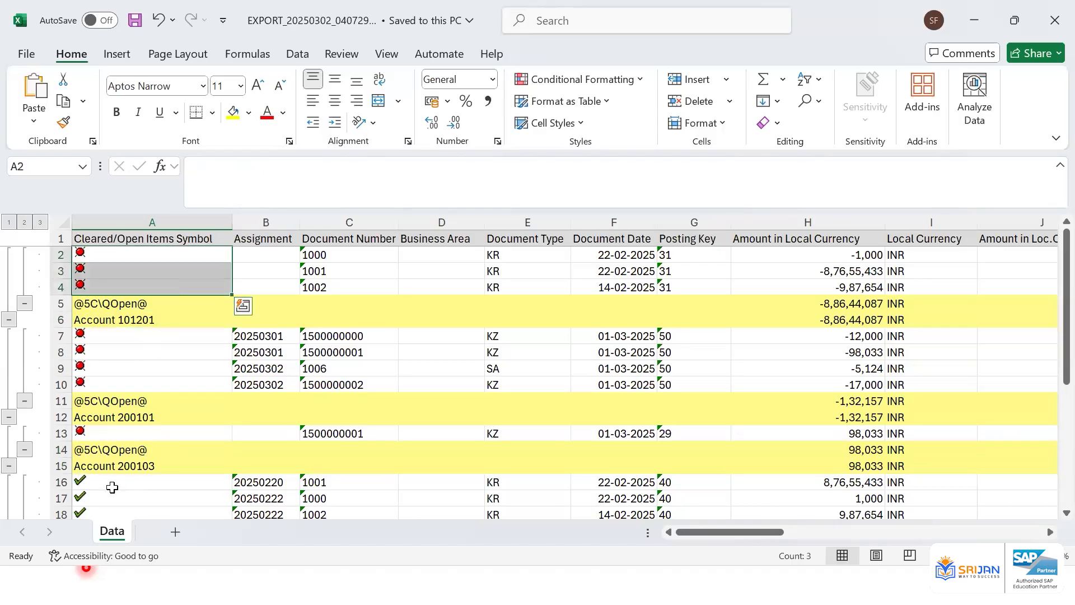
left_click_drag(111, 482, 121, 514)
scroll(157, 358, "down", 2)
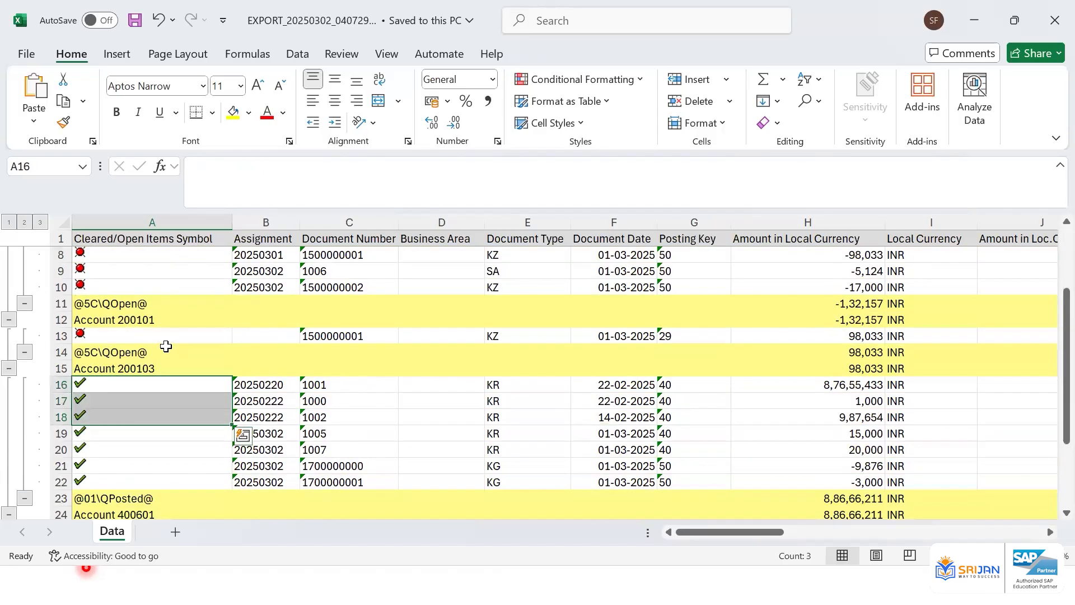
scroll(166, 346, "down", 4)
scroll(166, 346, "up", 6)
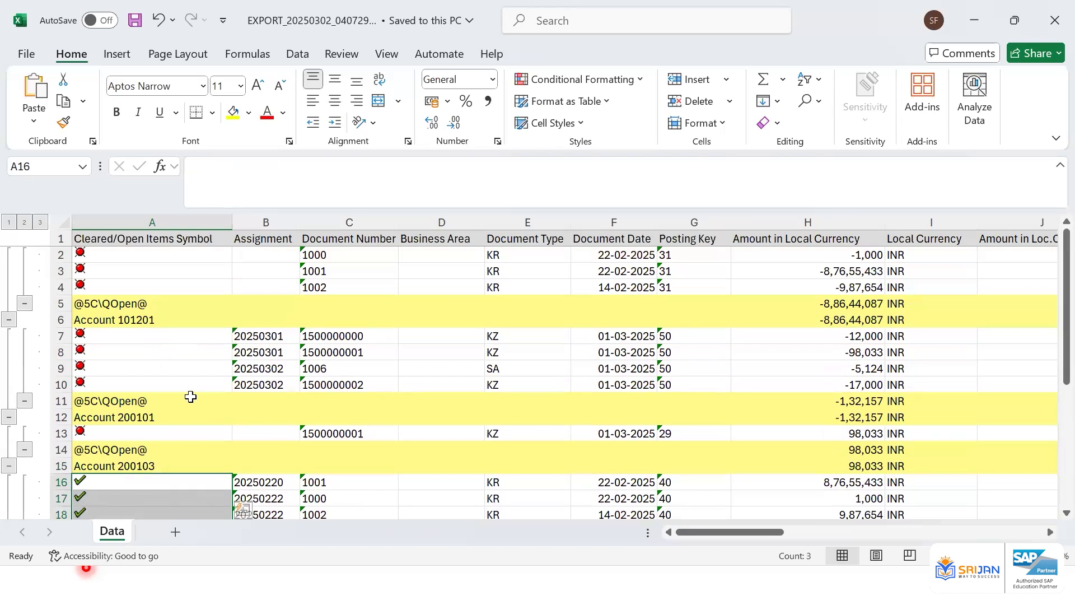
scroll(189, 396, "down", 2)
left_click(178, 373)
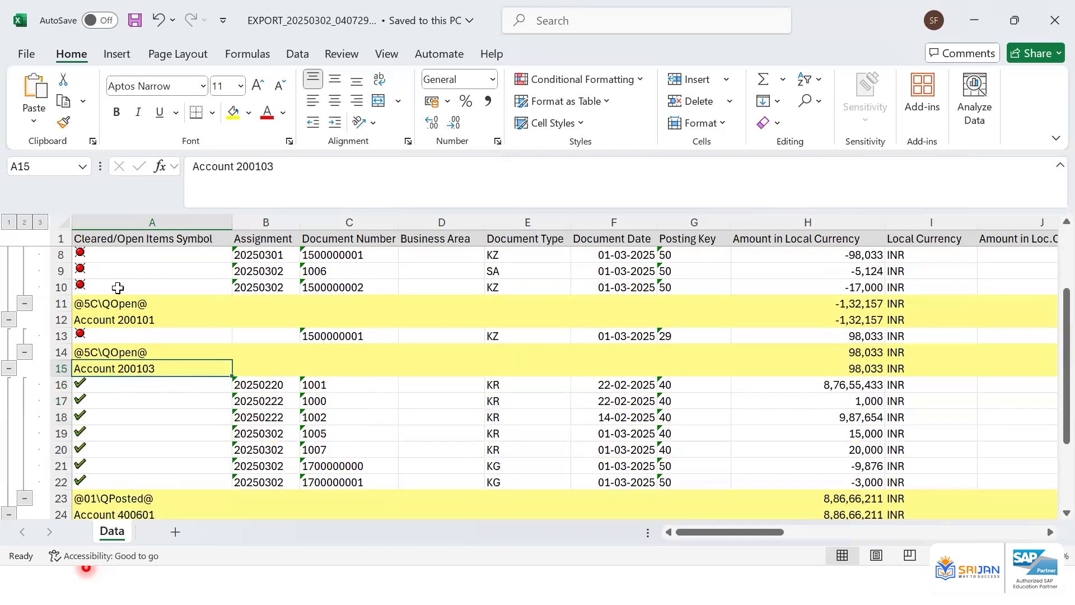
left_click(117, 253)
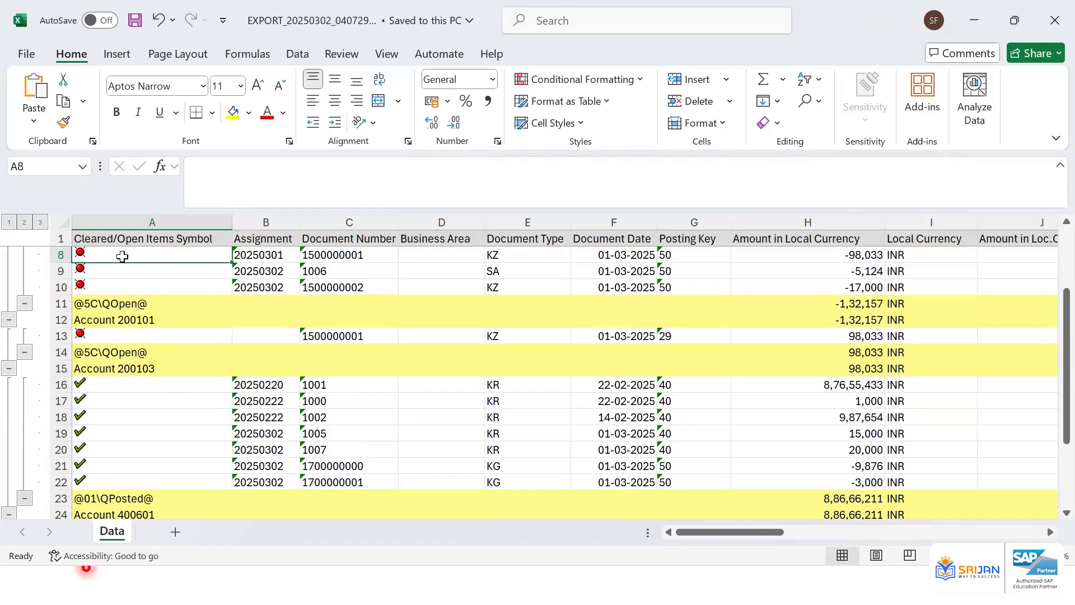
left_click(144, 369)
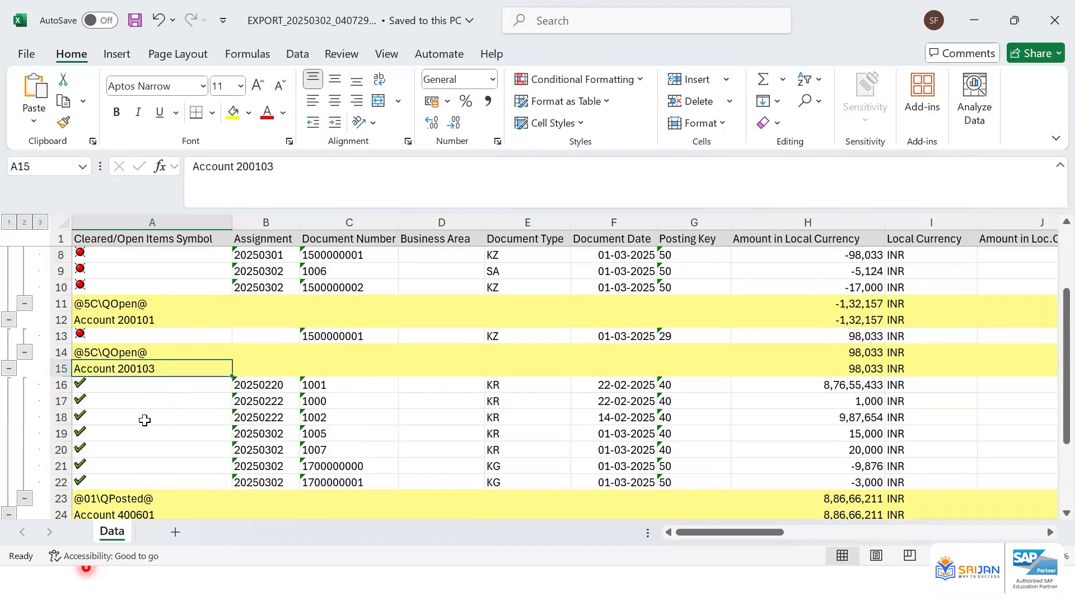
left_click(127, 385)
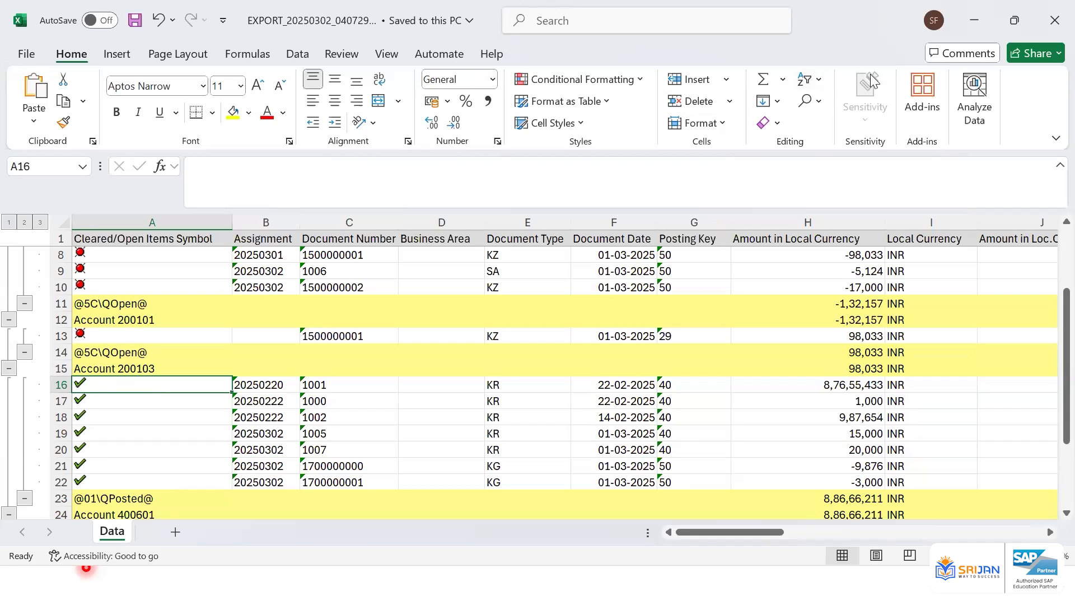
Close the exported spreadsheet window
left_click_drag(846, 17, 666, 111)
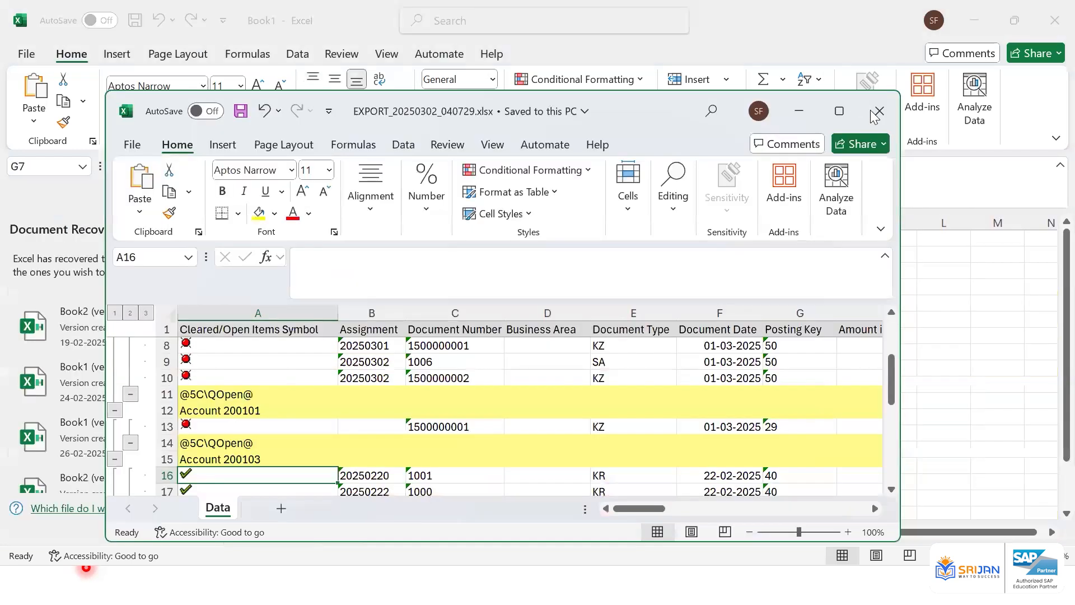
left_click(875, 110)
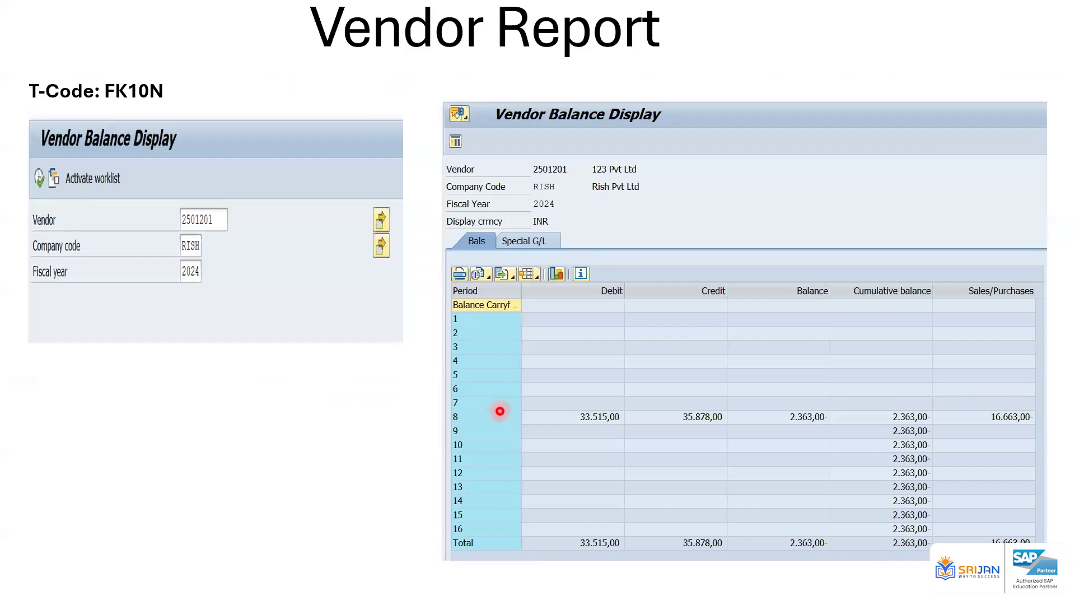
key("Right")
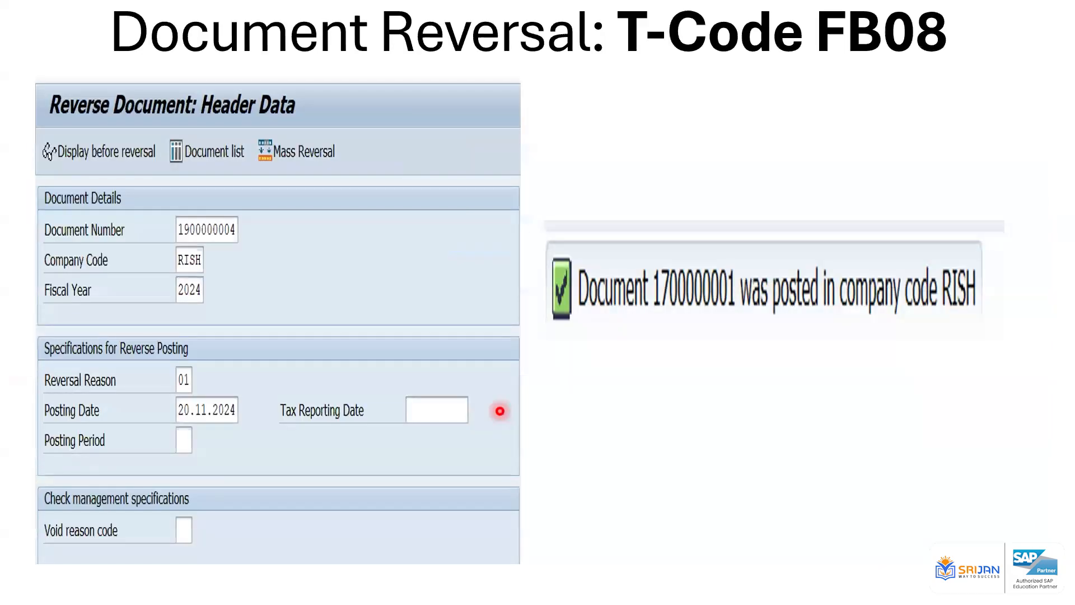
key("Left")
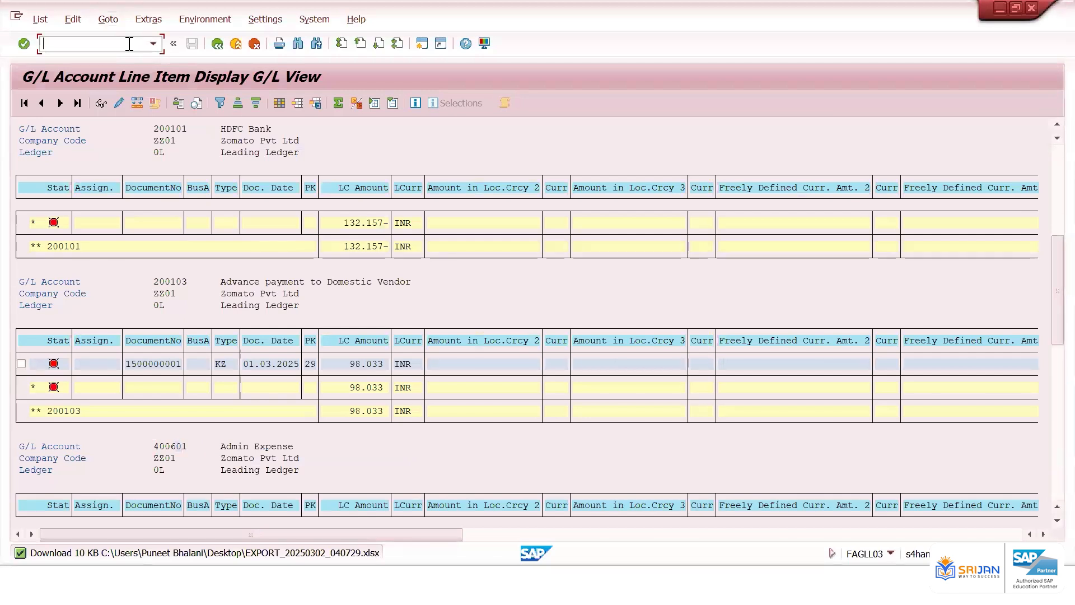
Start transaction SE16N
type("/")
type("ns")
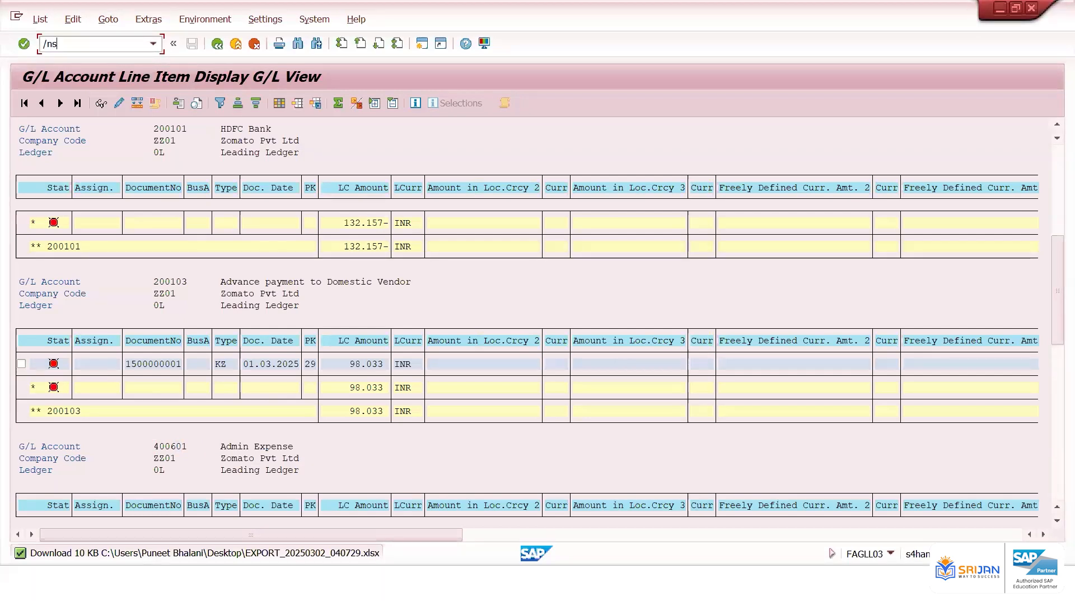
type("e16n")
key("Return")
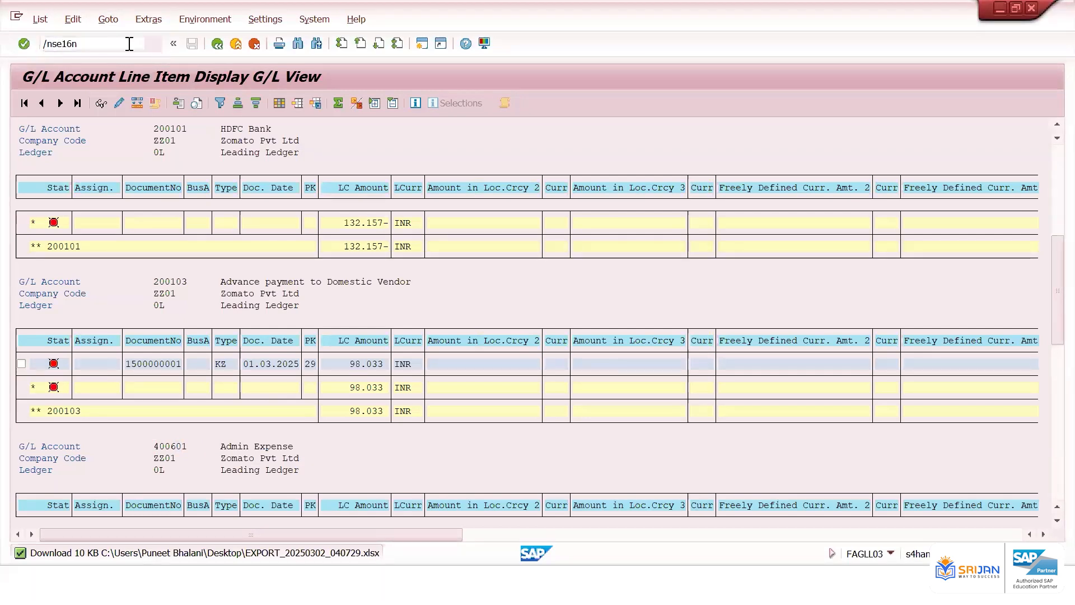
Choose table LFB1 as the database table to display
left_click(163, 128)
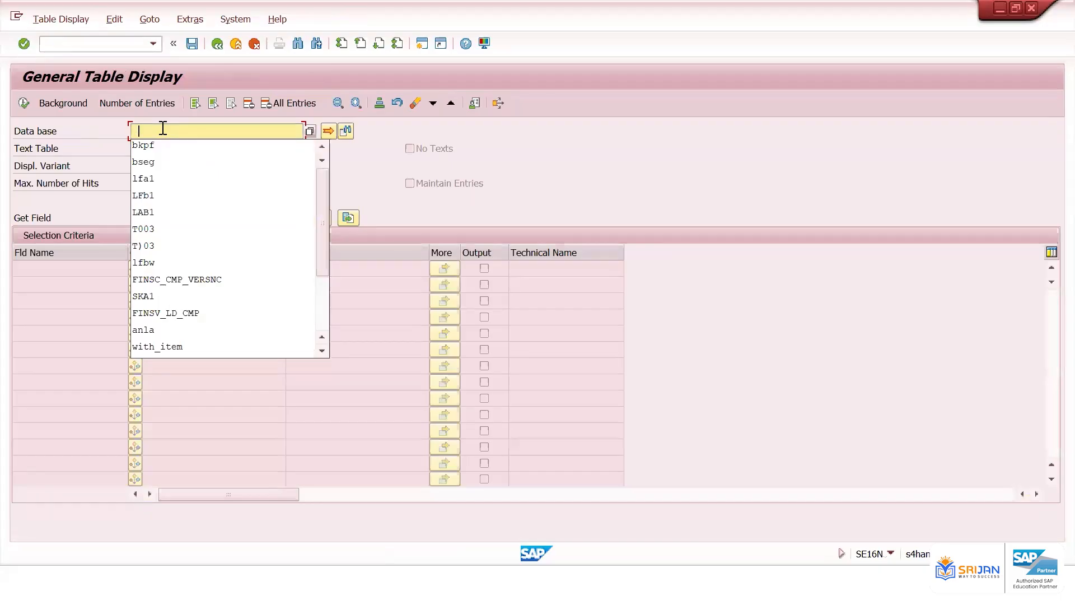
type("lfa1")
key("Return")
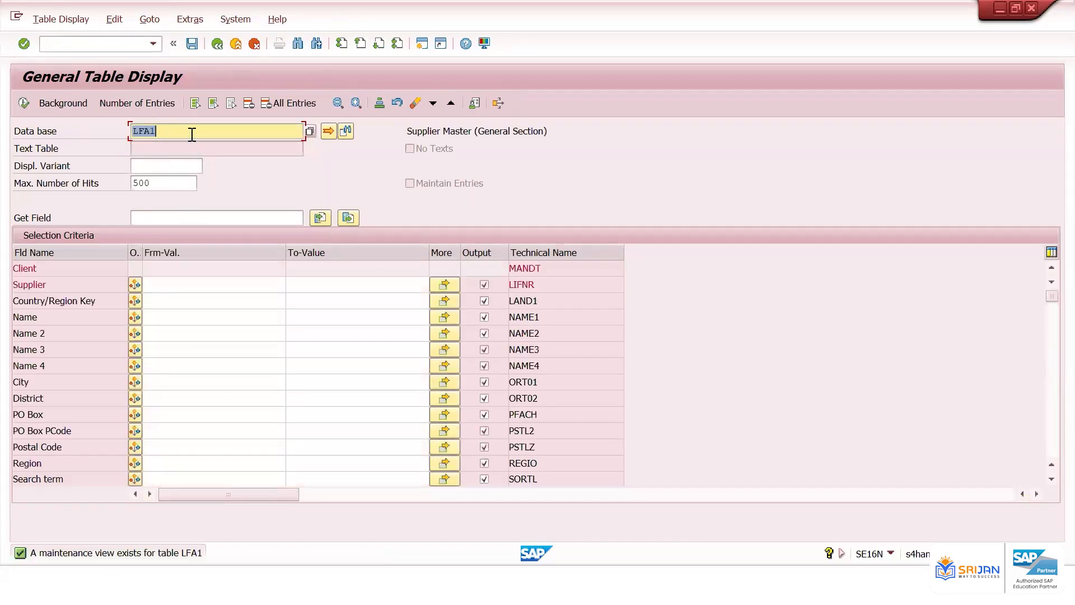
left_click(191, 134)
key("BackSpace")
key("BackSpace")
type("b1")
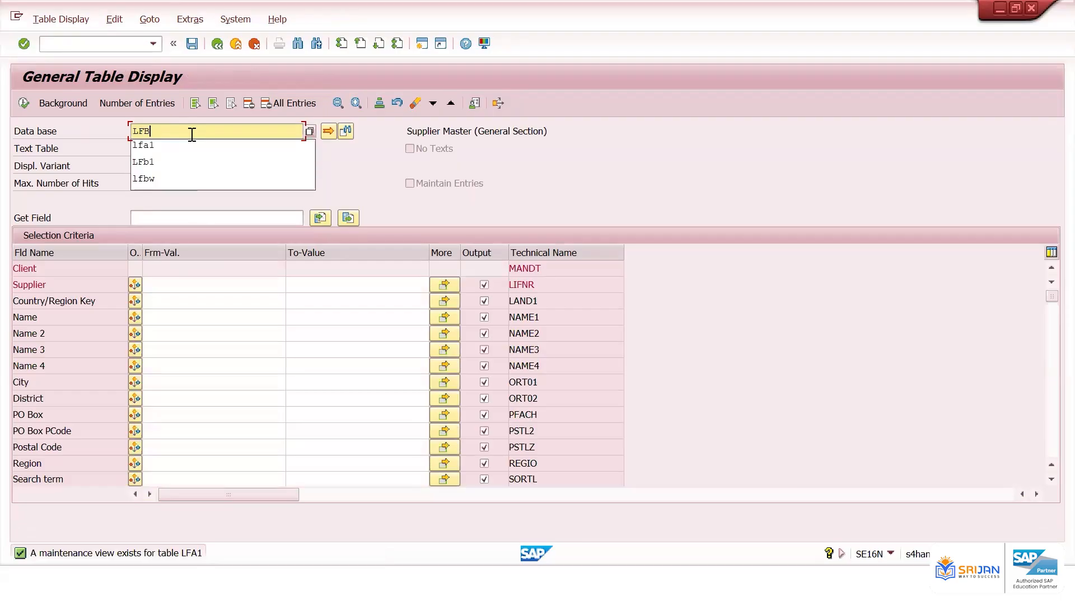
key("Return")
Restrict the company code to ZZ01 and display the LFB1 entries
left_click(160, 303)
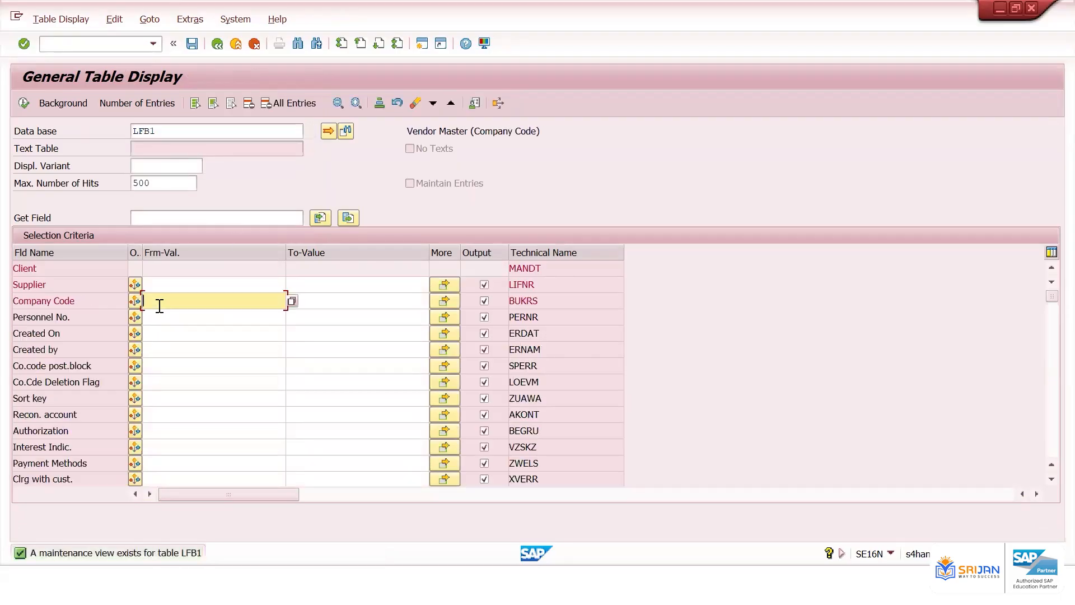
type("ZZ01")
key("Return")
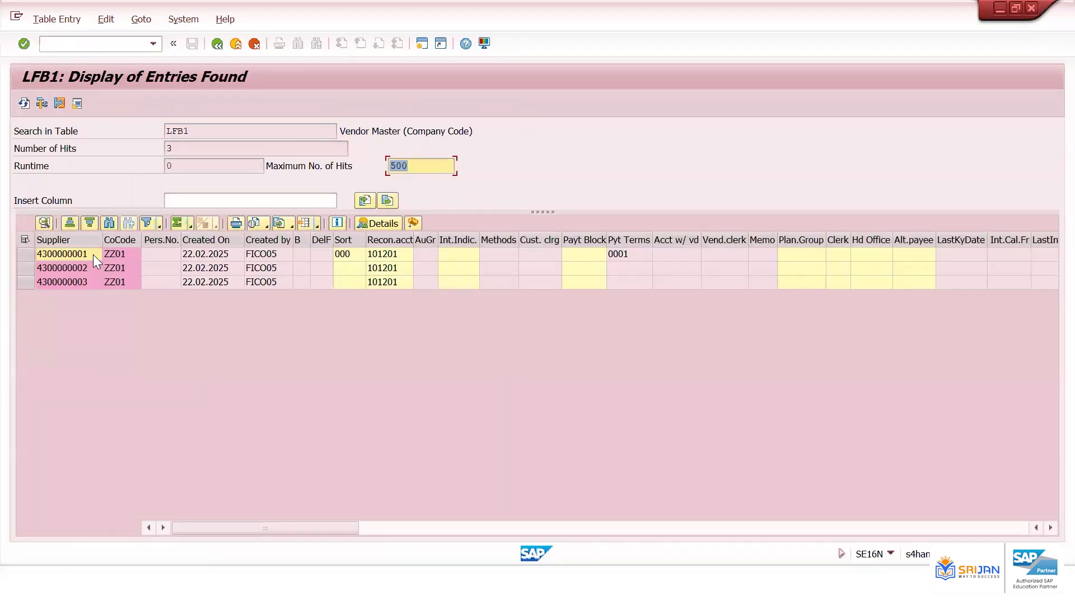
left_click(93, 254)
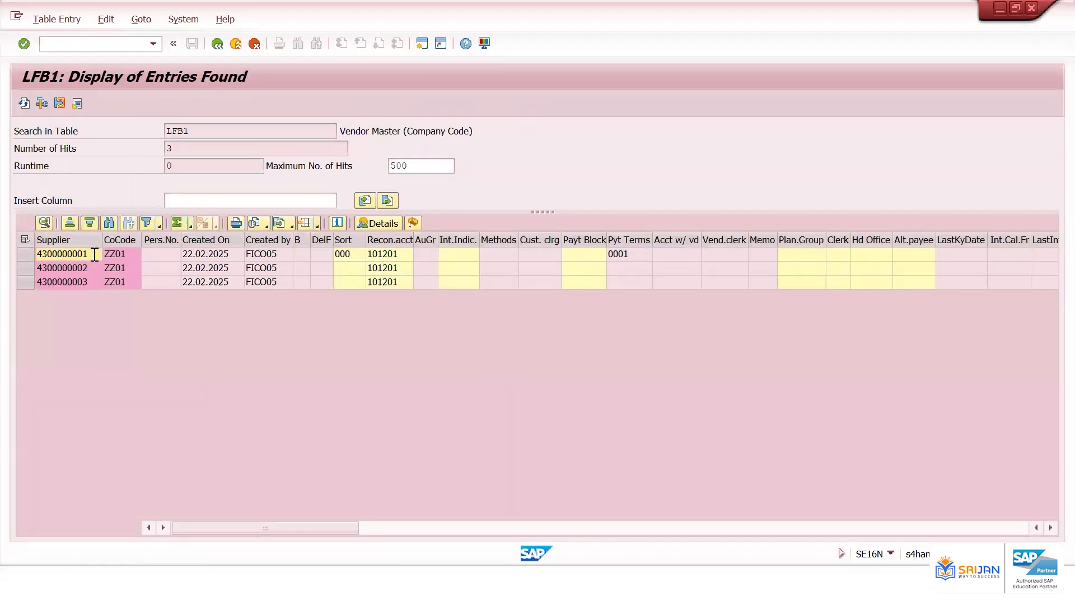
Scroll across the columns of the LFB1 supplier entries
key("F4")
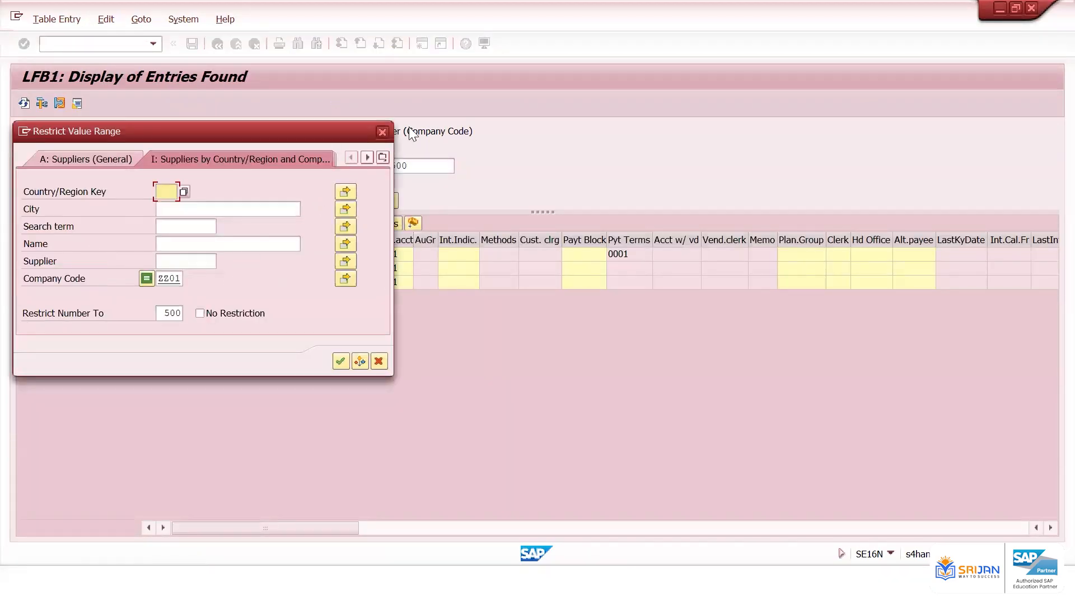
left_click(385, 129)
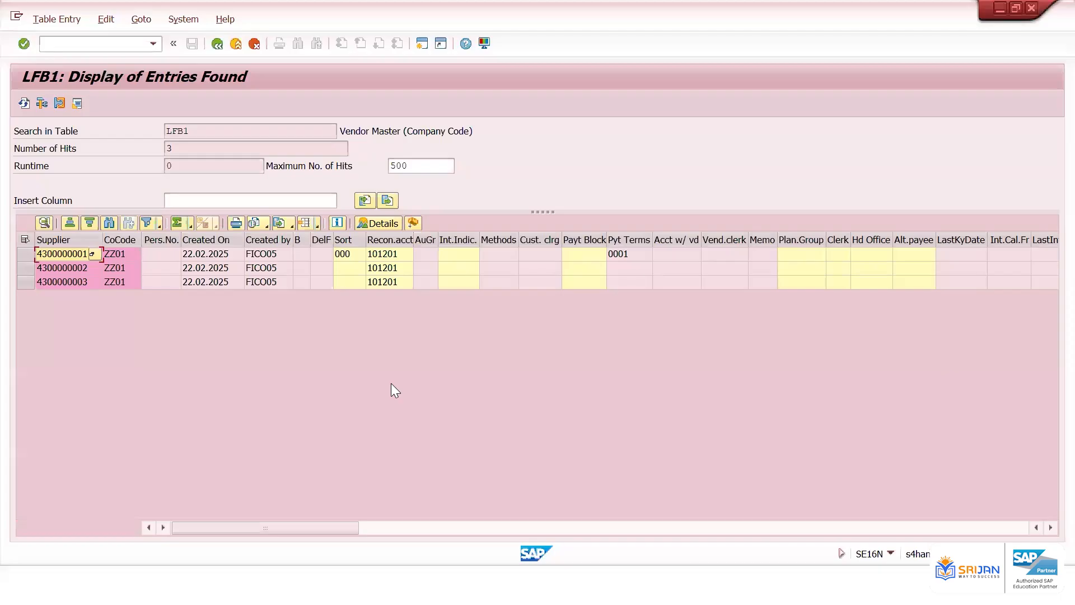
left_click(603, 527)
left_click(672, 526)
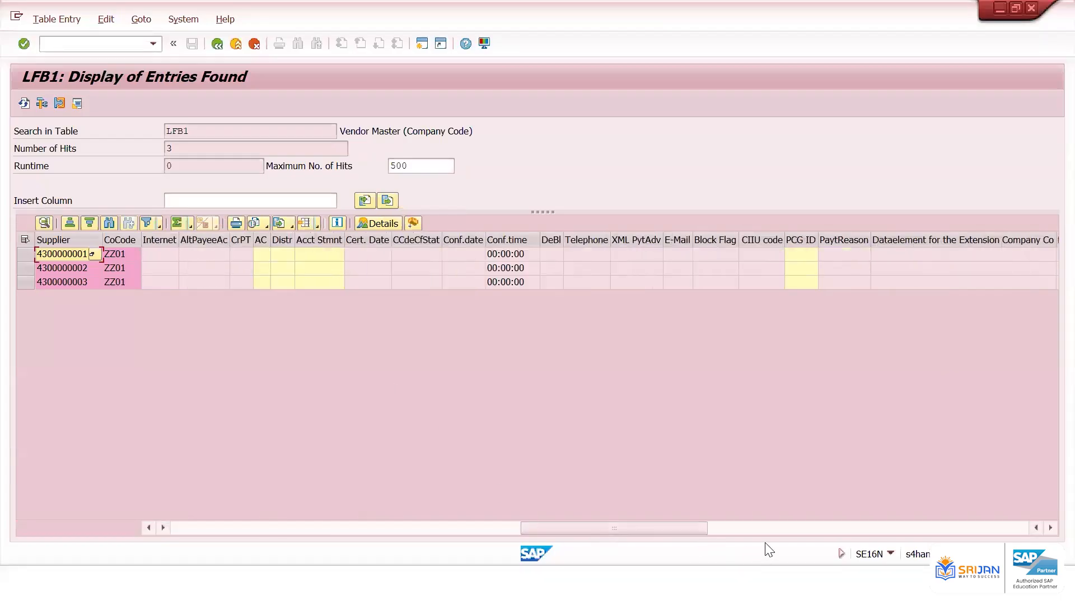
left_click(812, 526)
left_click(911, 526)
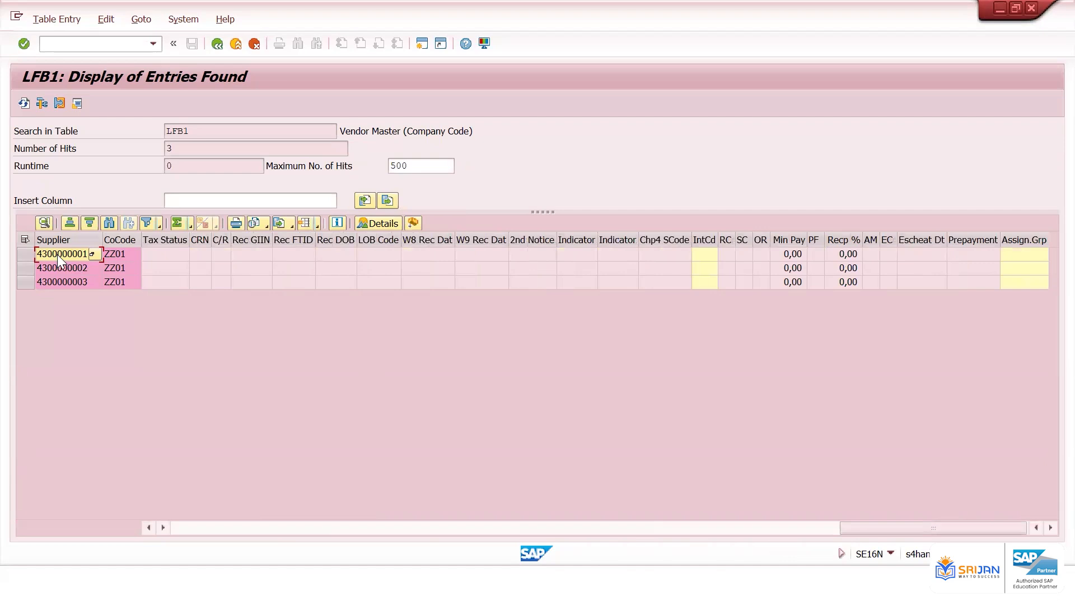
Copy the three supplier numbers and switch the database table to LFA1
left_click_drag(57, 254, 63, 278)
key("ctrl+c")
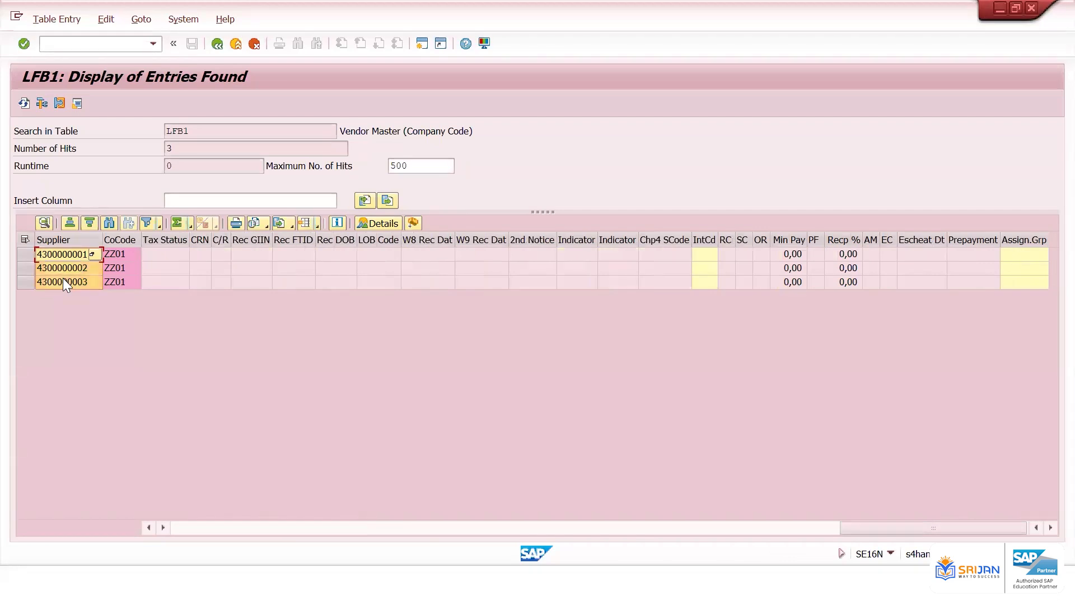
key("F3")
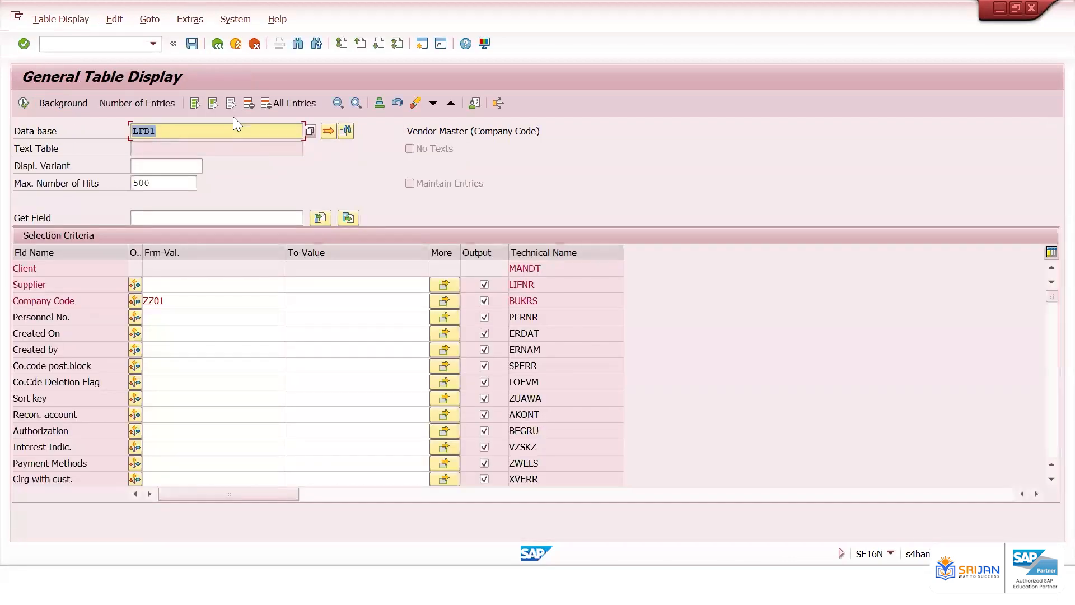
type("LFA")
key("Return")
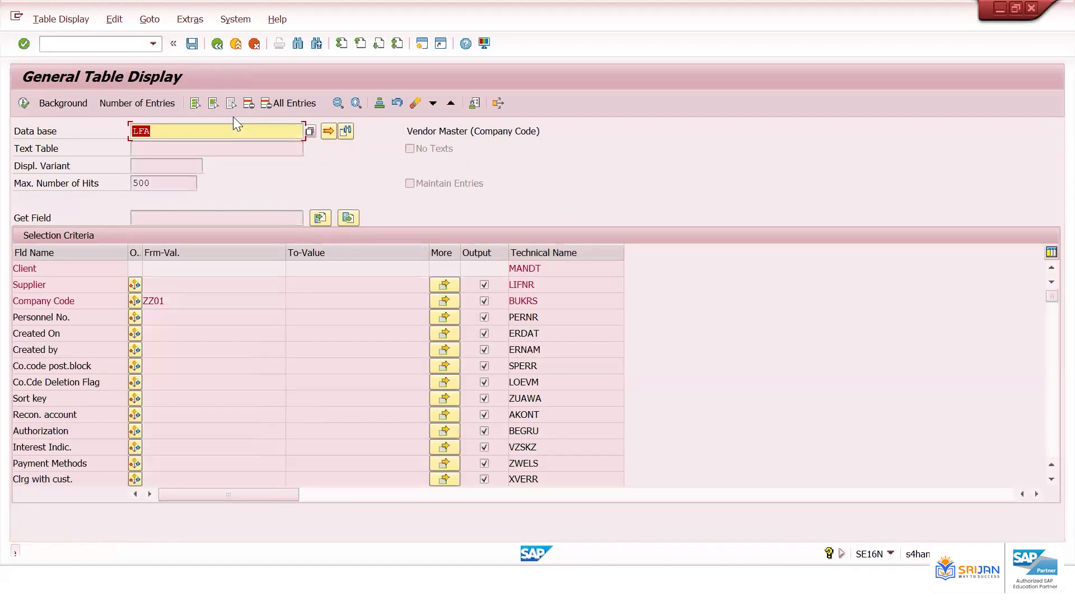
left_click(221, 131)
type("1")
key("Return")
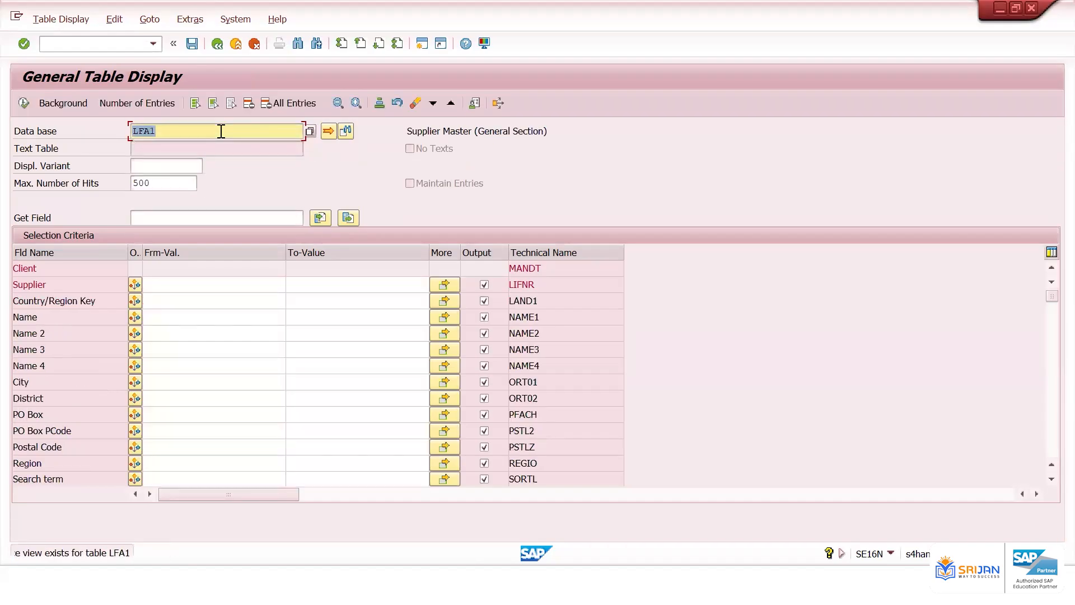
Paste the supplier numbers into the supplier multiple selection and display the LFA1 entries
left_click(193, 298)
left_click(444, 284)
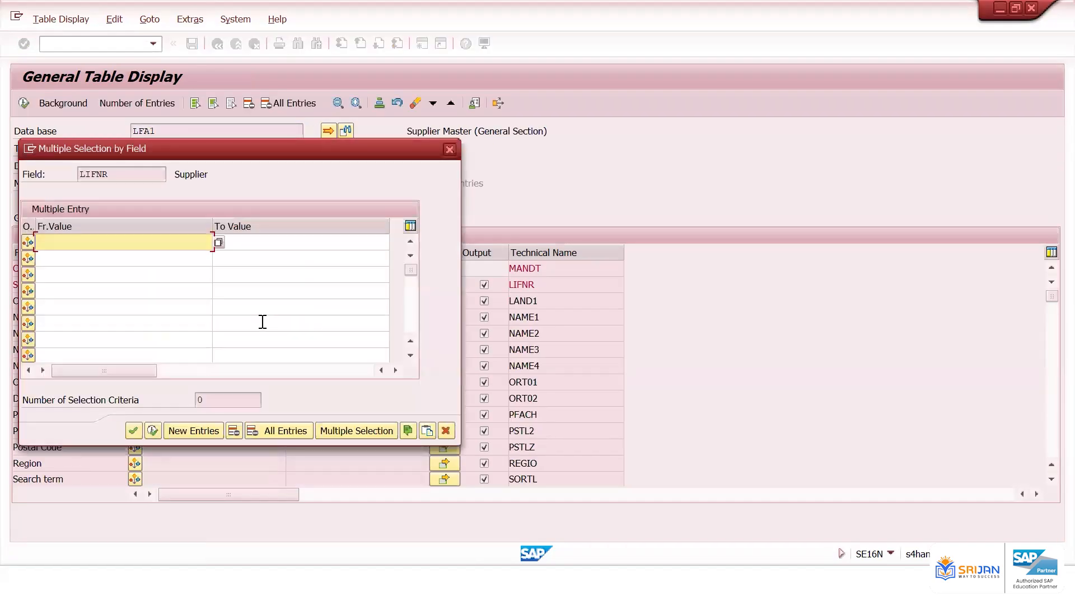
key("ctrl+v")
left_click(156, 431)
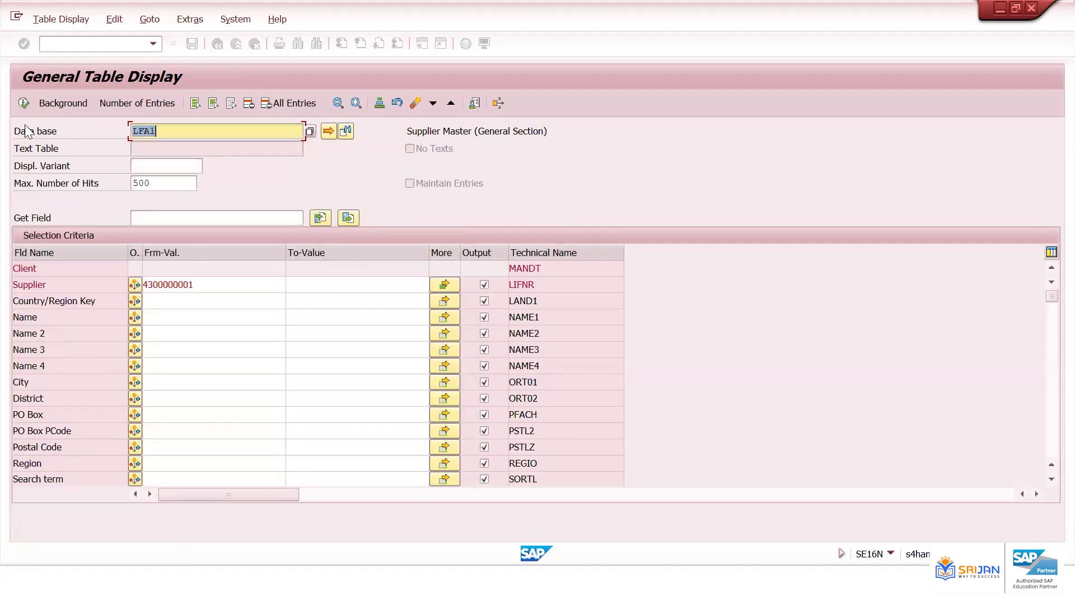
key("F8")
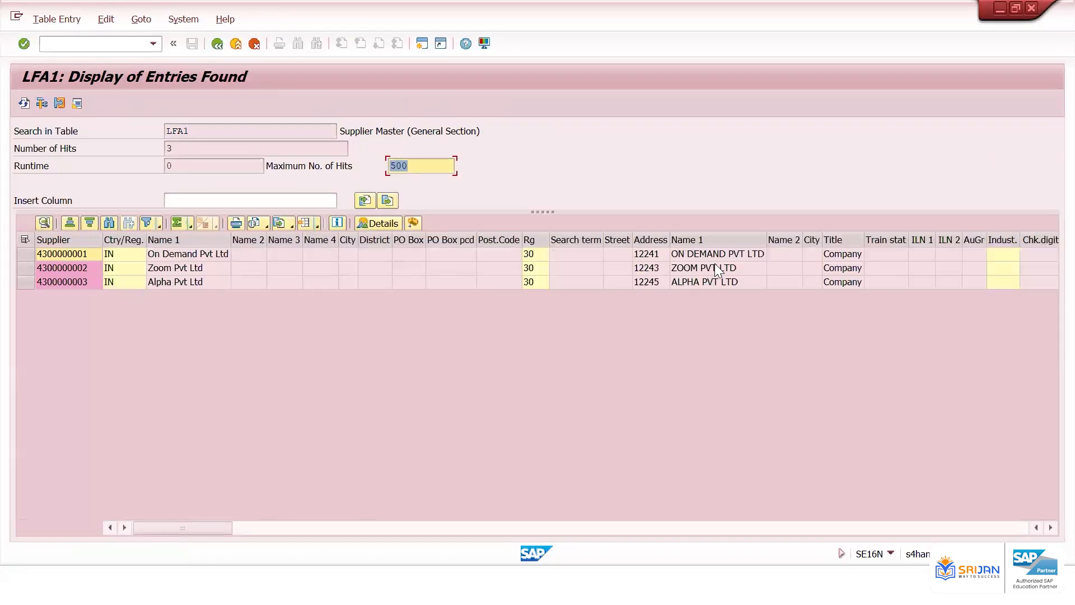
Scroll across the columns of the LFA1 supplier entries
left_click(740, 307)
left_click(881, 527)
left_click(895, 526)
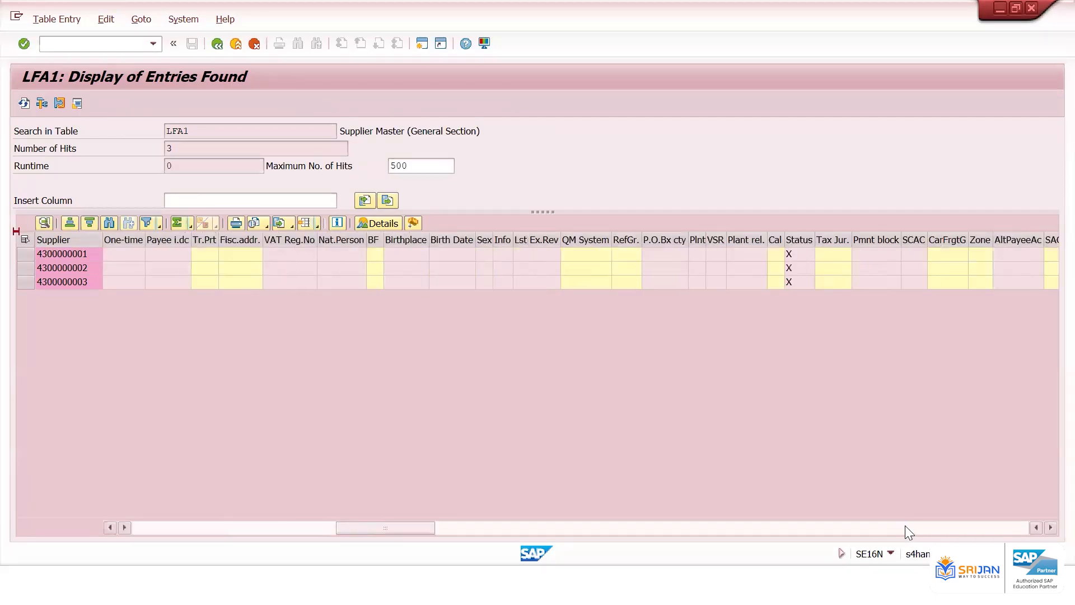
Scroll further across the remaining columns of the LFA1 supplier entries
left_click(924, 524)
left_click(940, 524)
left_click(945, 524)
left_click(946, 525)
left_click(947, 525)
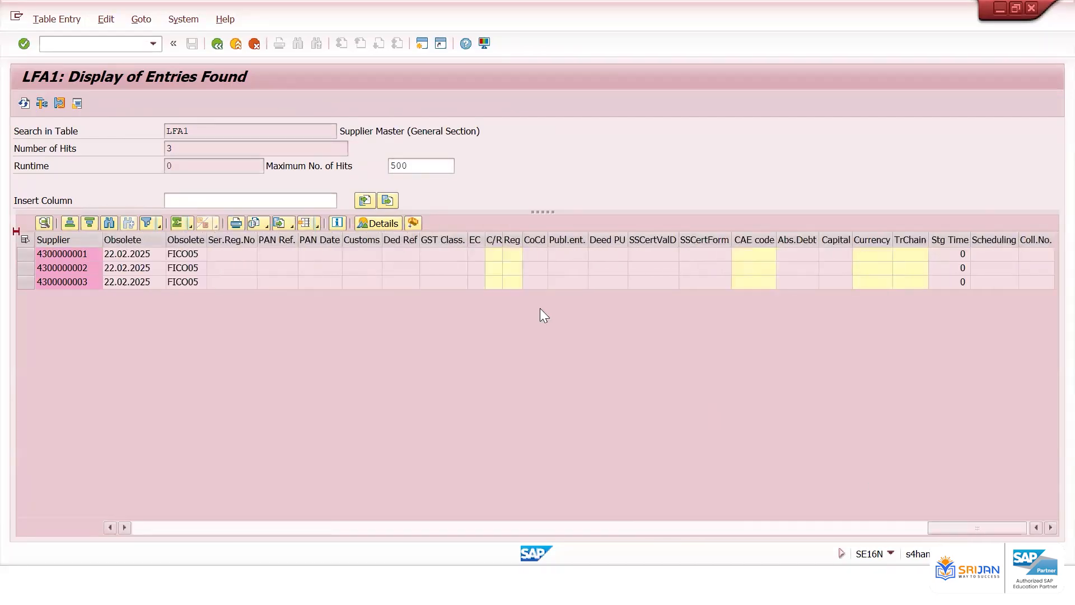
Return to the selection screen, switch the database table to LFBW and enter company code ZZ01
left_click(217, 43)
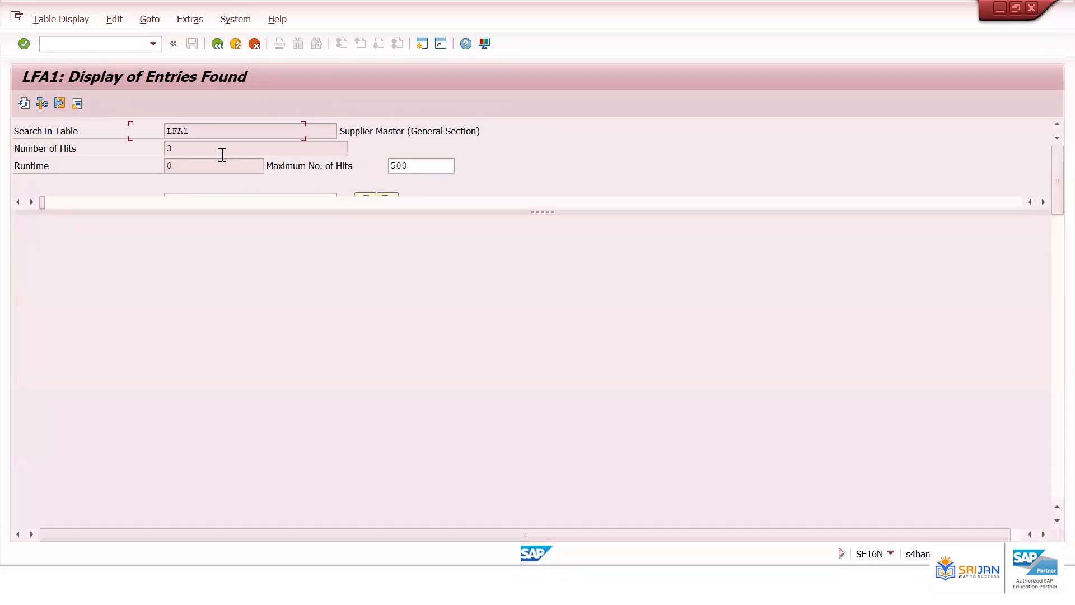
type("lfbw")
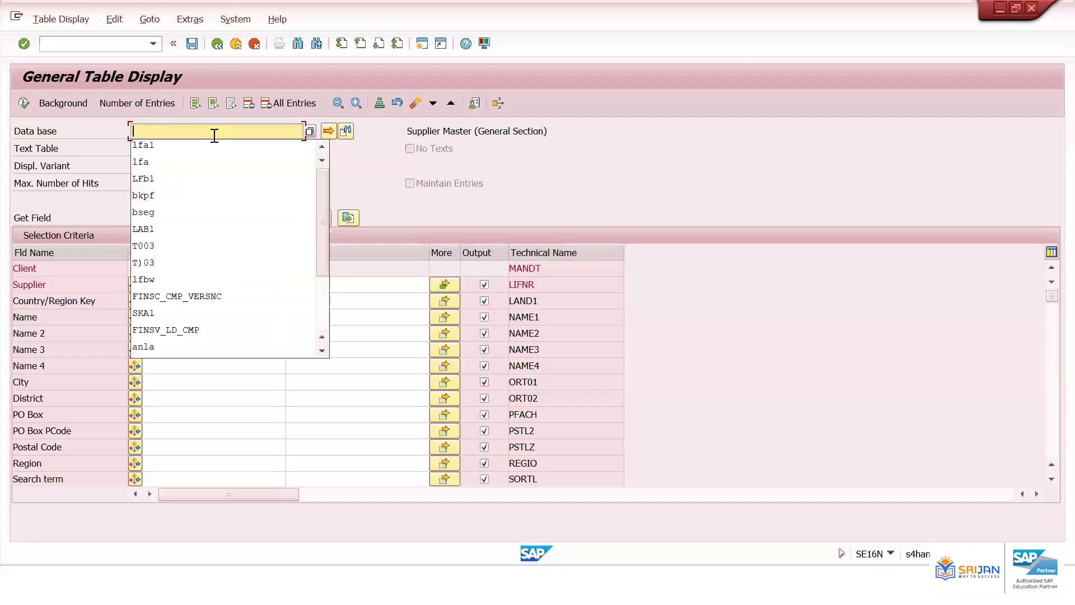
key("Return")
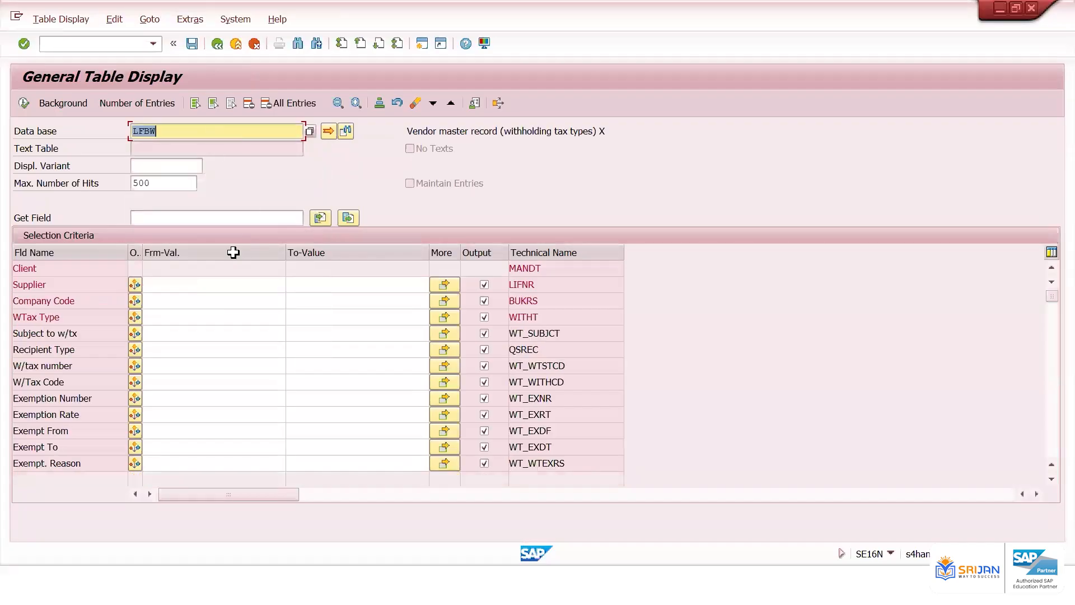
left_click(206, 301)
type("zz01")
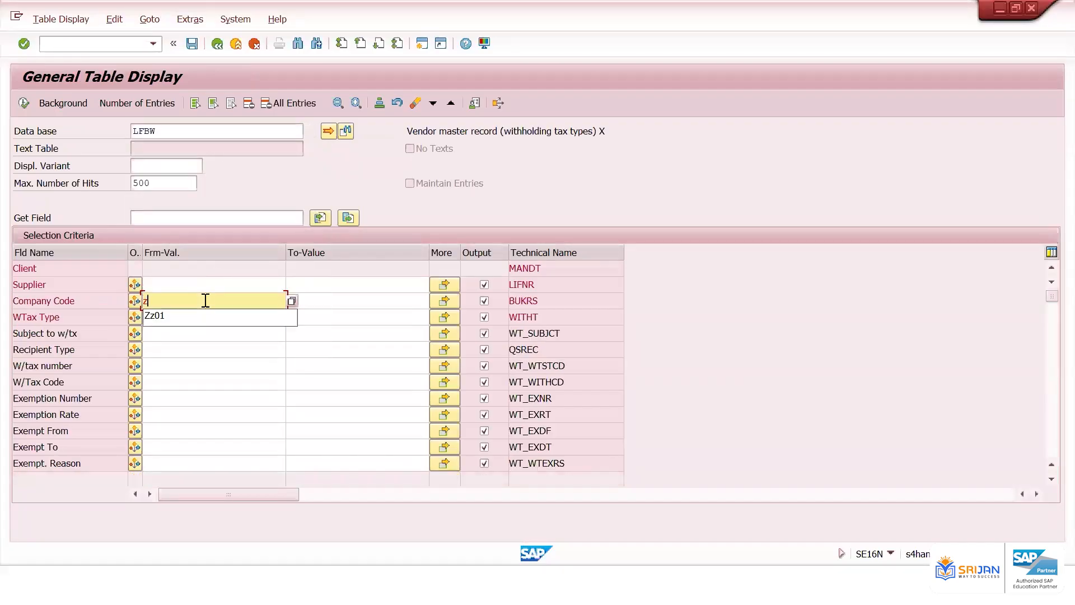
Paste the copied supplier numbers into the supplier multiple selection and execute the LFBW search
left_click(441, 286)
key("ctrl+v")
left_click(159, 430)
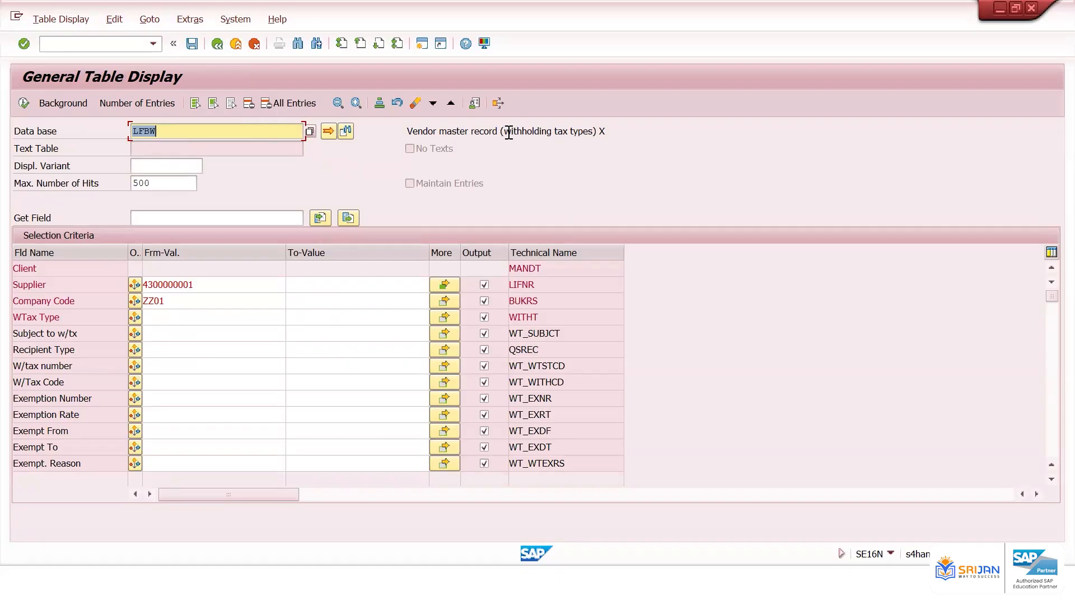
left_click_drag(503, 132, 584, 132)
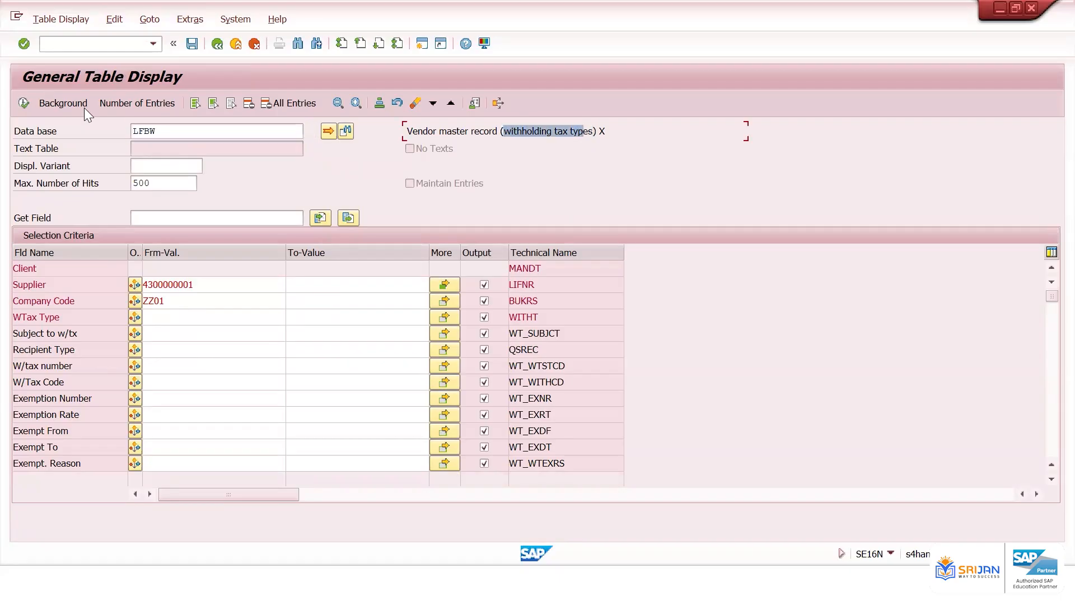
left_click(23, 103)
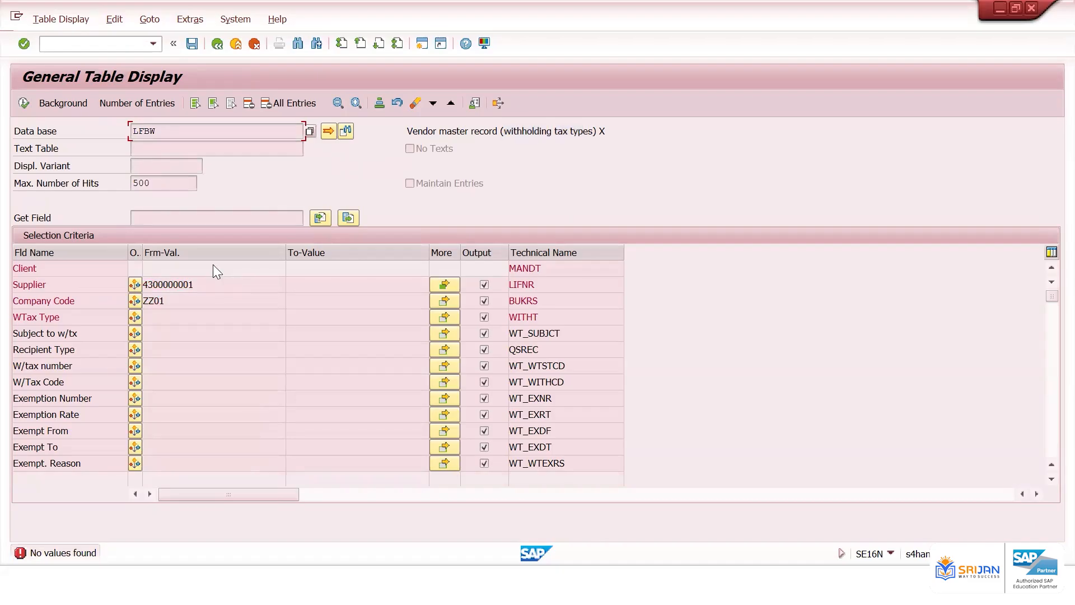
Switch to transaction SE16H for the LFBW table
left_click(122, 49)
type("/nse16H")
key("Return")
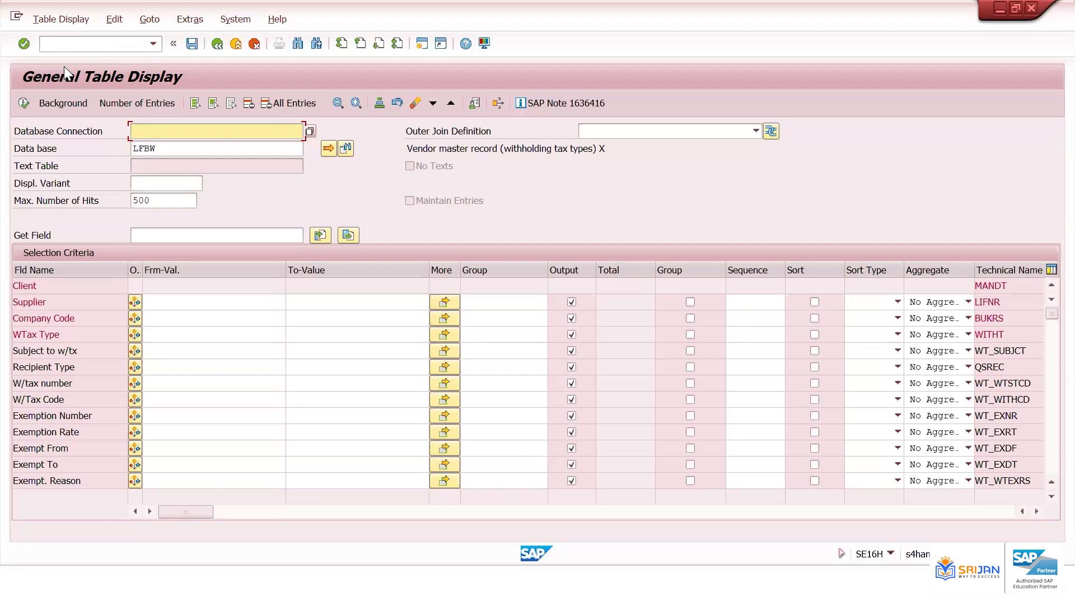
left_click(85, 45)
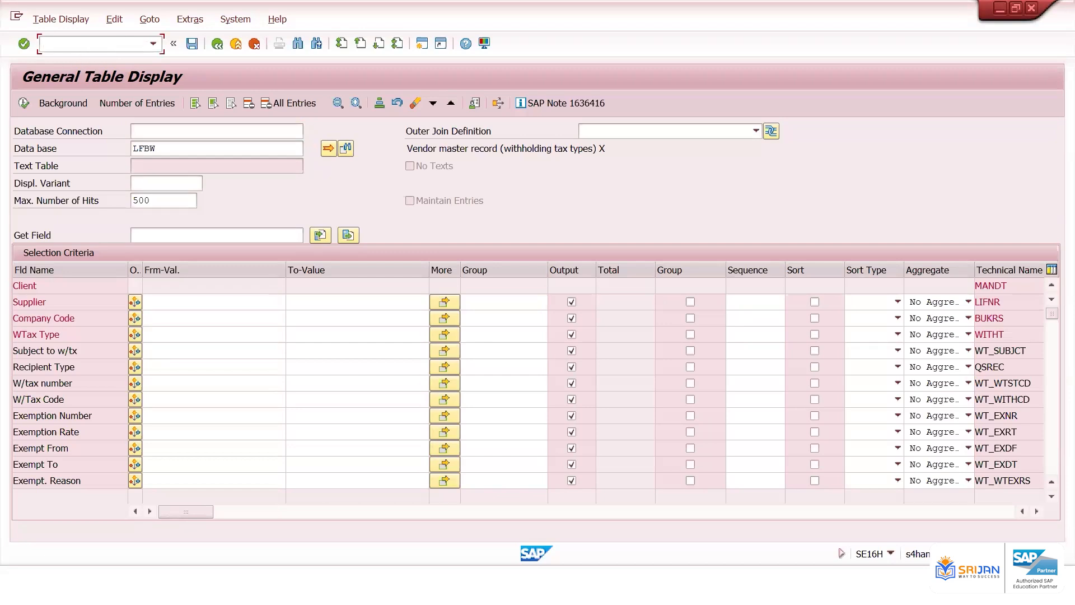
type("/nbp")
key("Return")
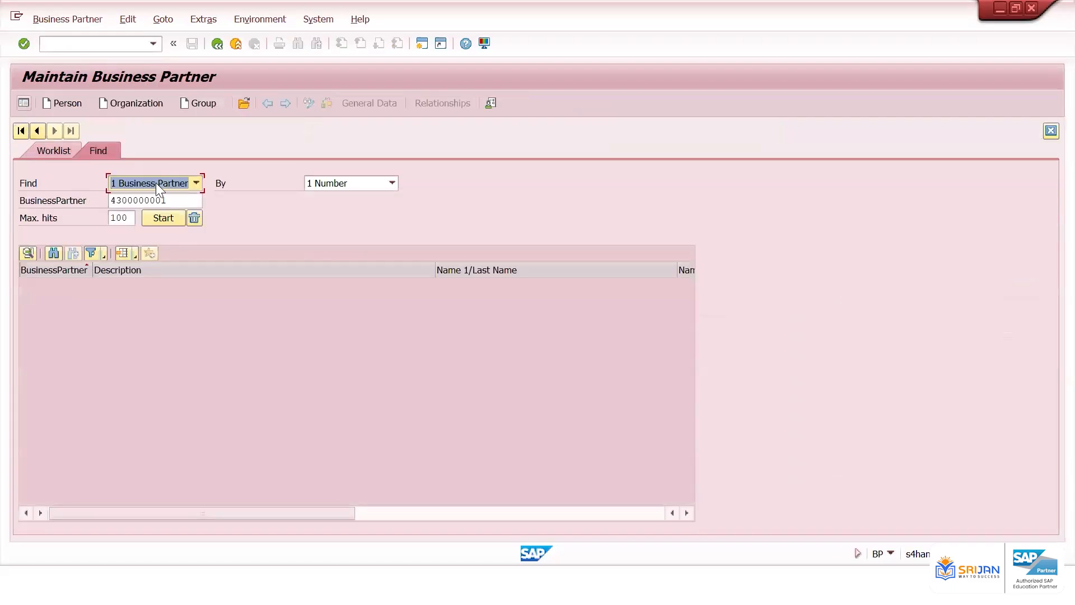
left_click(188, 200)
key("Return")
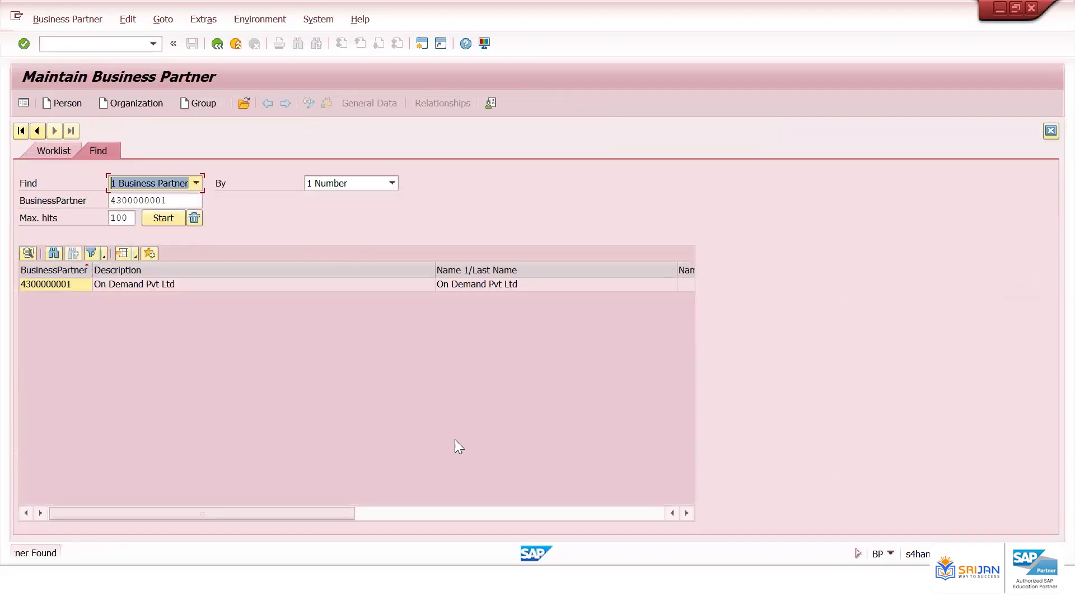
left_click(567, 508)
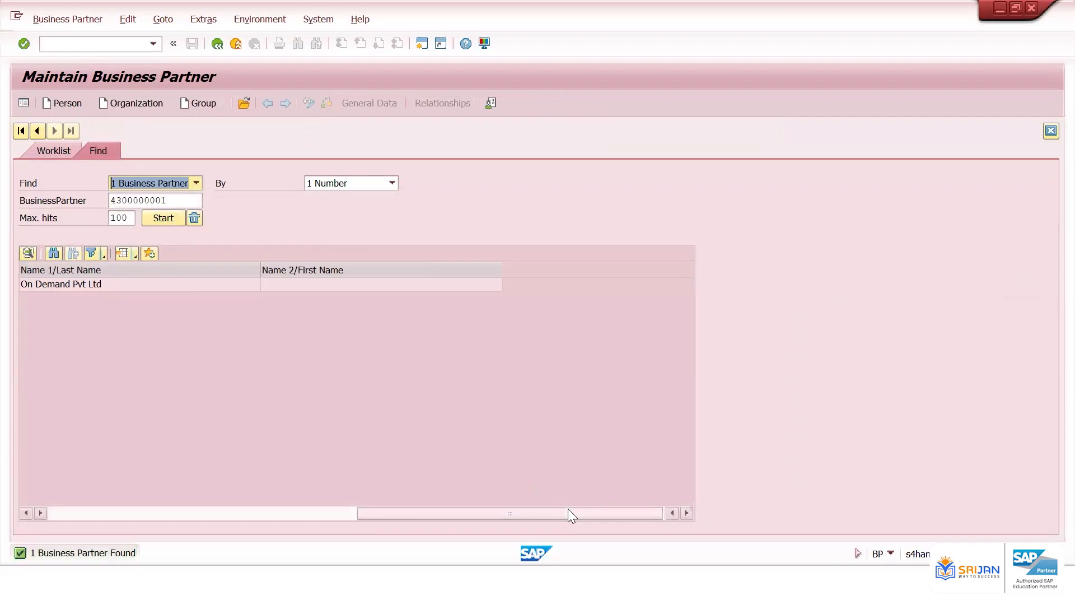
left_click(189, 514)
left_click(402, 285)
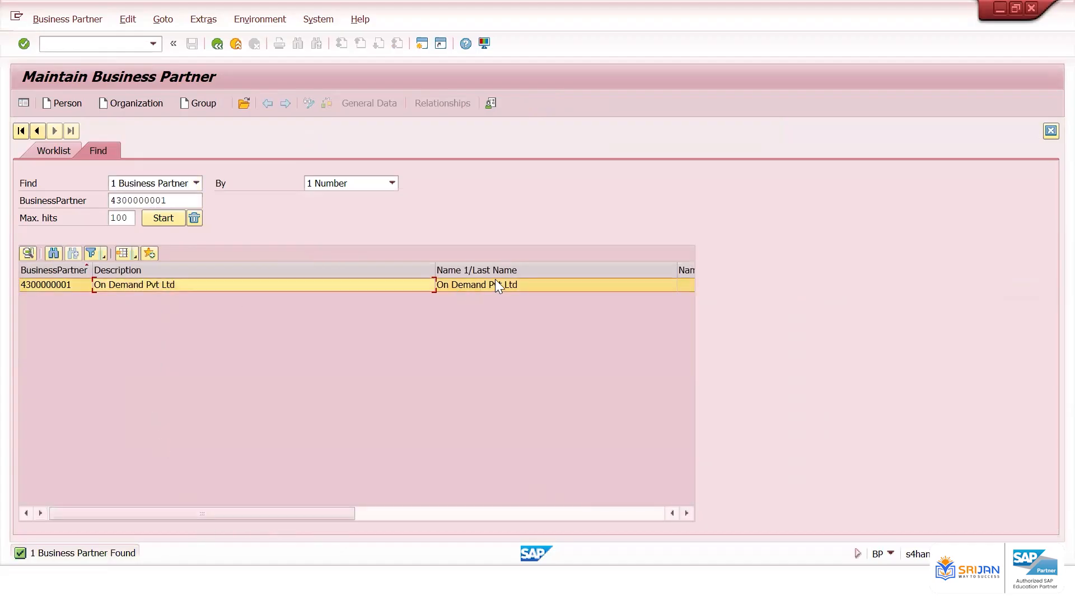
left_click(474, 508)
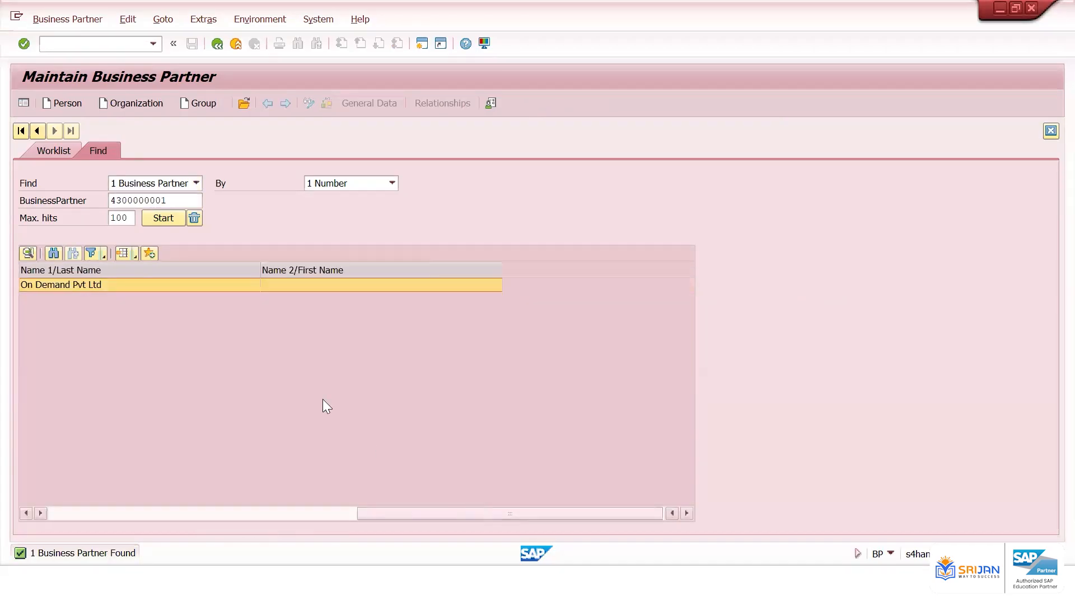
double_click(177, 284)
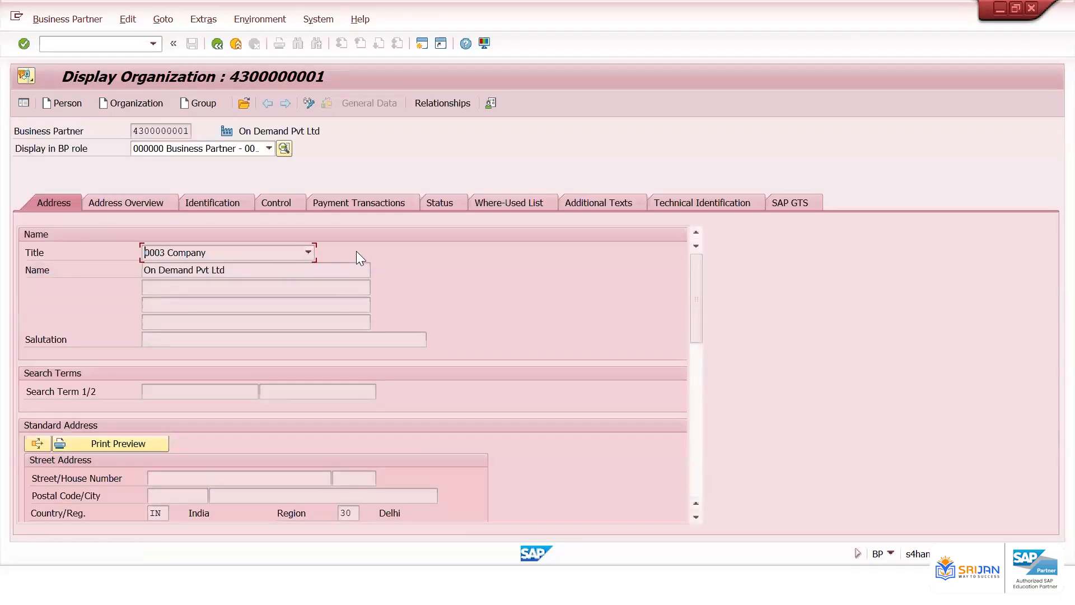
Display the status change history of the business partner, then return to the partner display
left_click(246, 20)
mouse_move(204, 19)
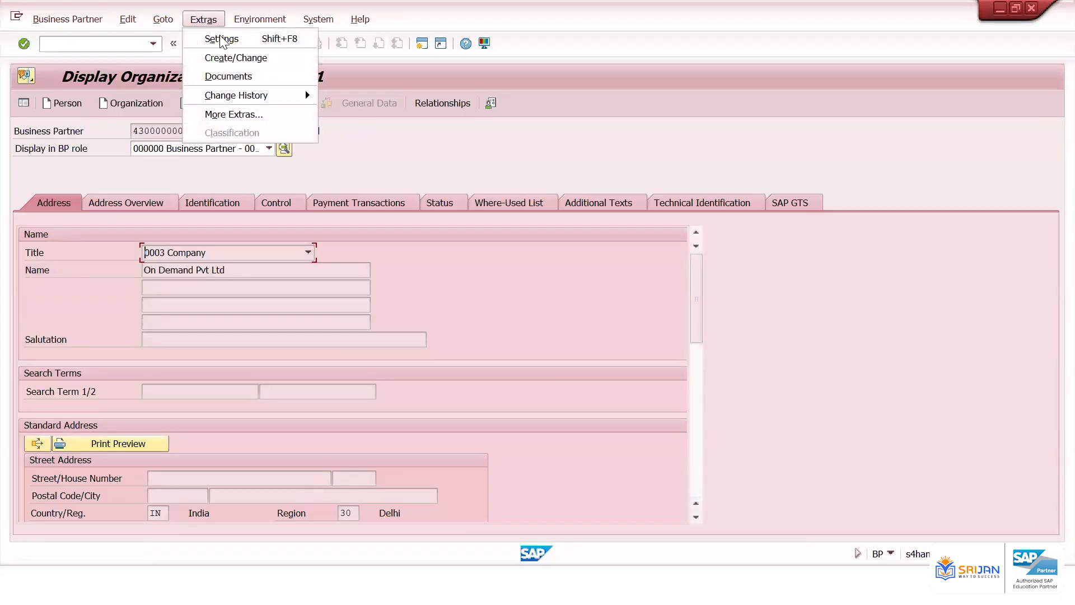
mouse_move(269, 96)
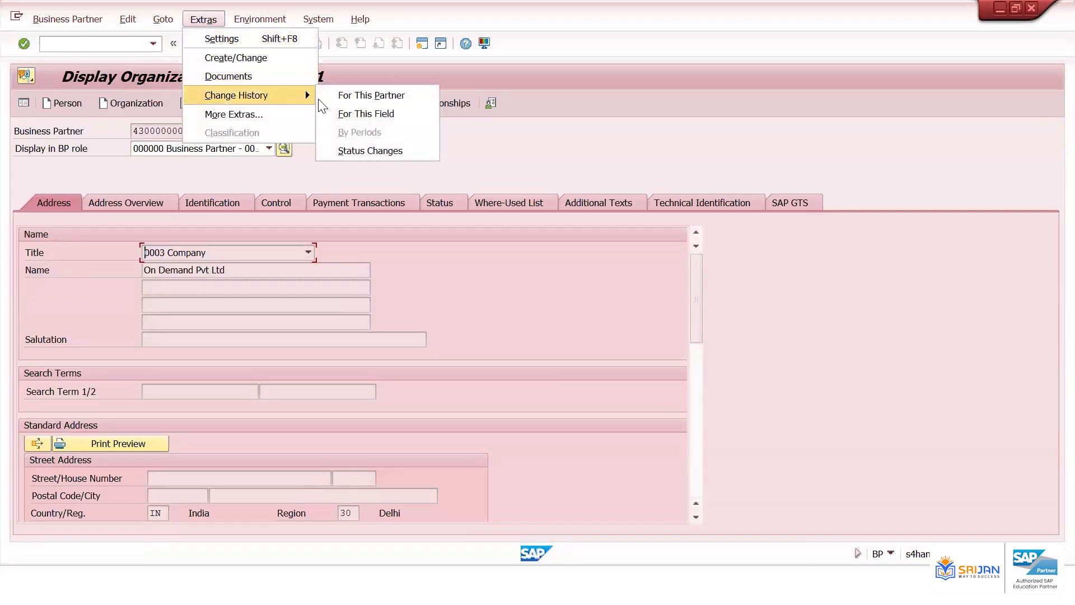
left_click(382, 151)
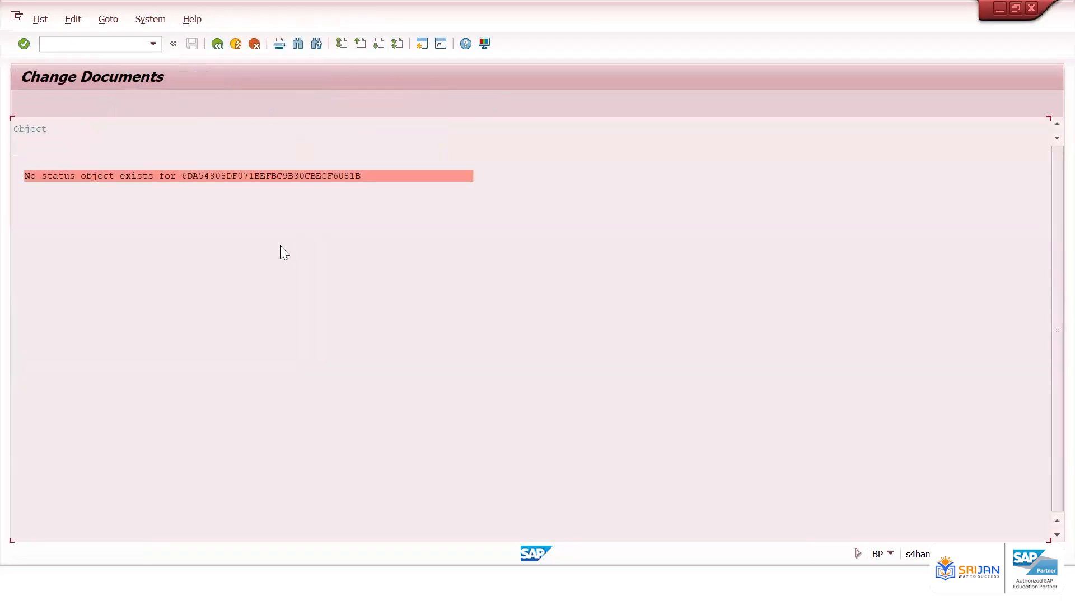
left_click(217, 46)
left_click(206, 20)
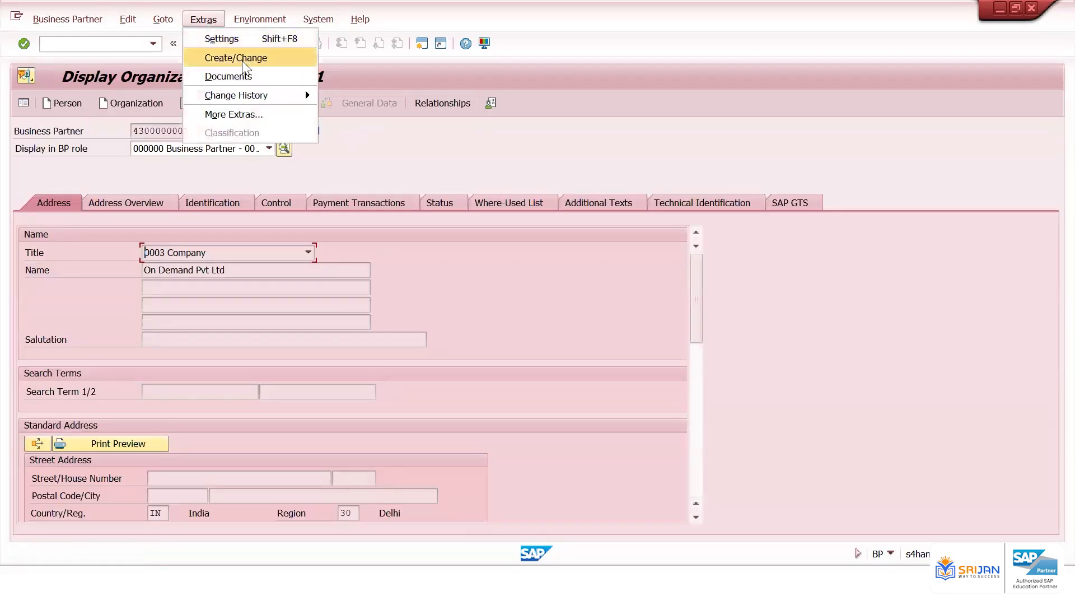
left_click(365, 153)
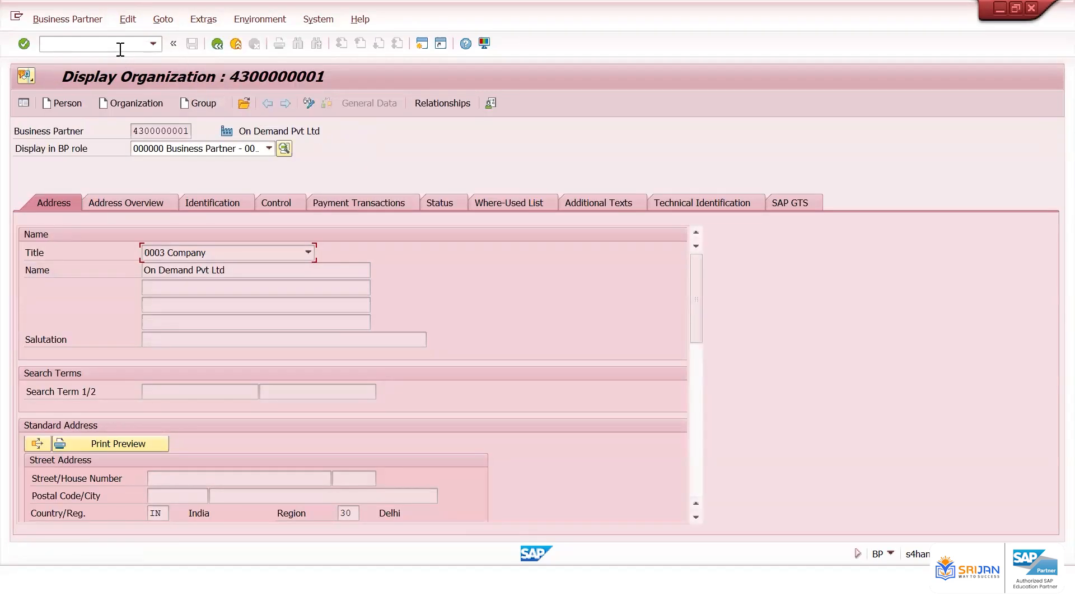
Open transaction MKVZ and run the purchasing supplier list without selection criteria
type("/nmkvz")
key("Return")
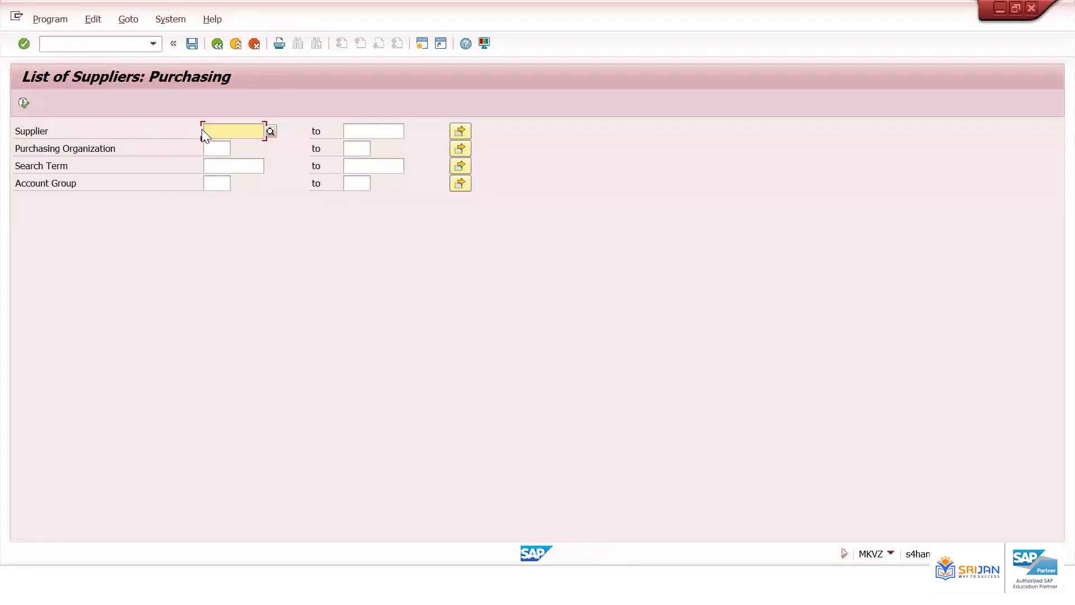
left_click(26, 106)
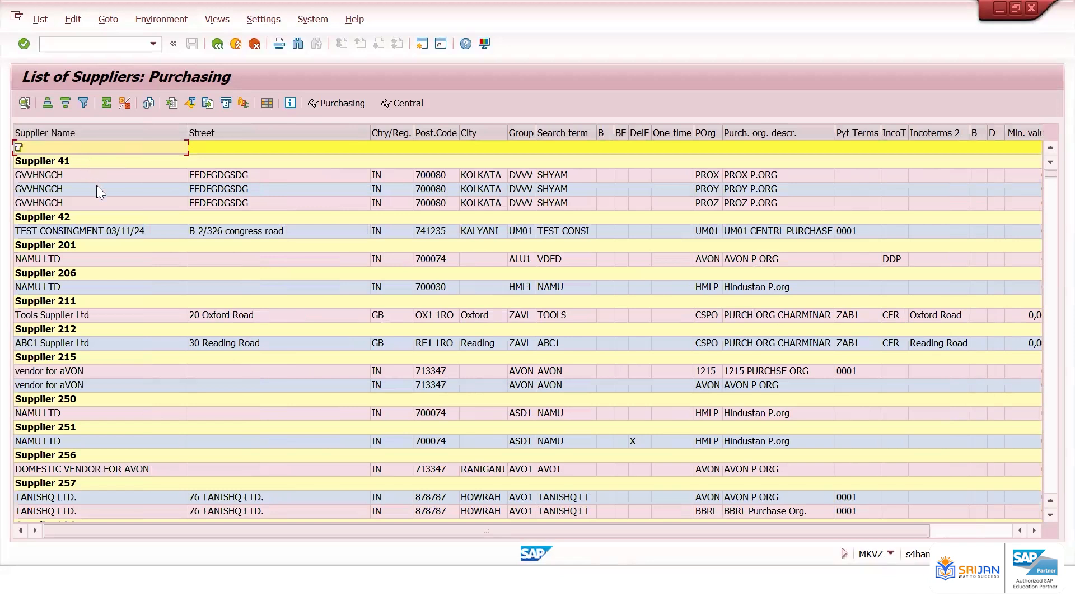
Scroll across the columns of the purchasing supplier list
left_click(96, 185)
left_click(214, 164)
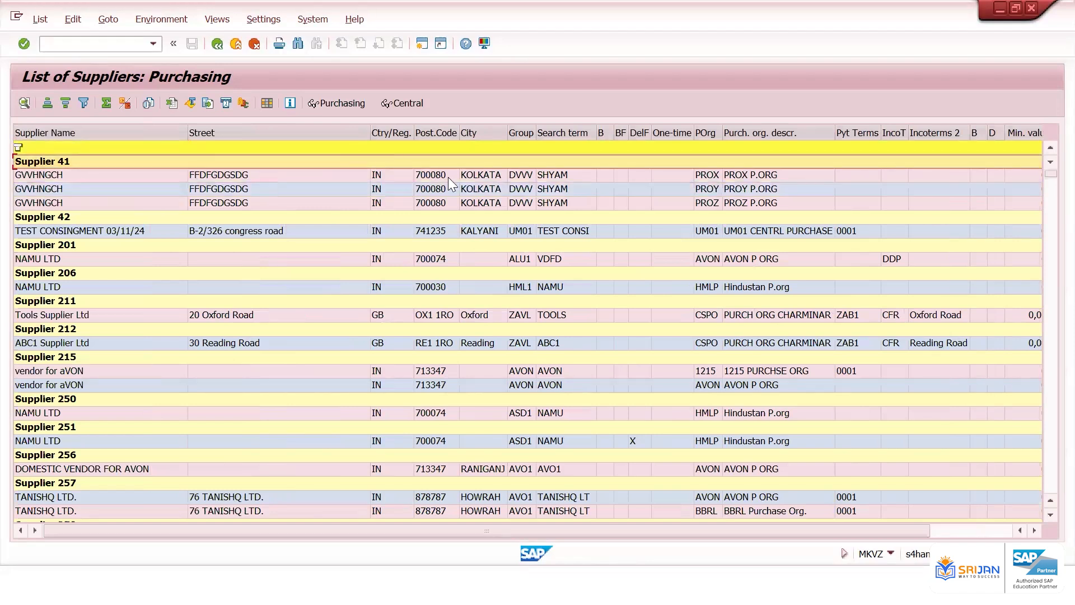
left_click(977, 528)
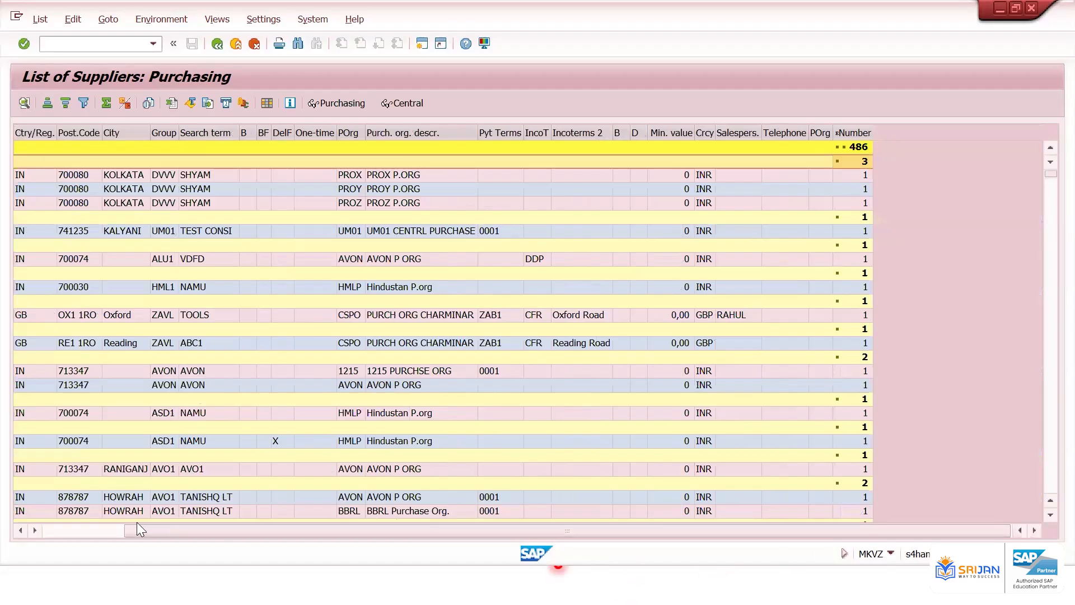
left_click(84, 530)
type("/nxk03")
key("Return")
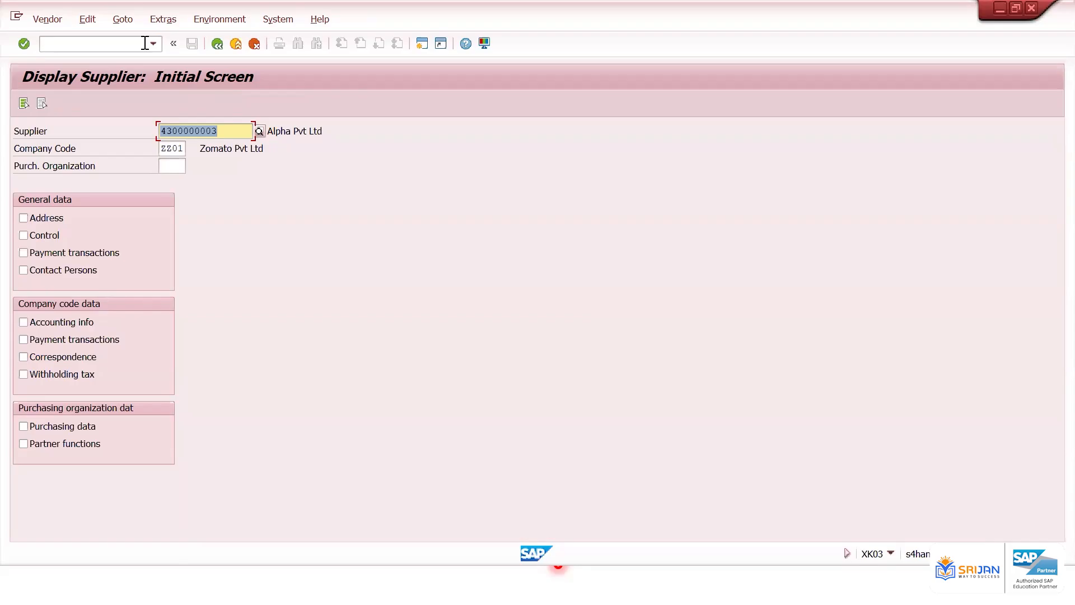
key("Return")
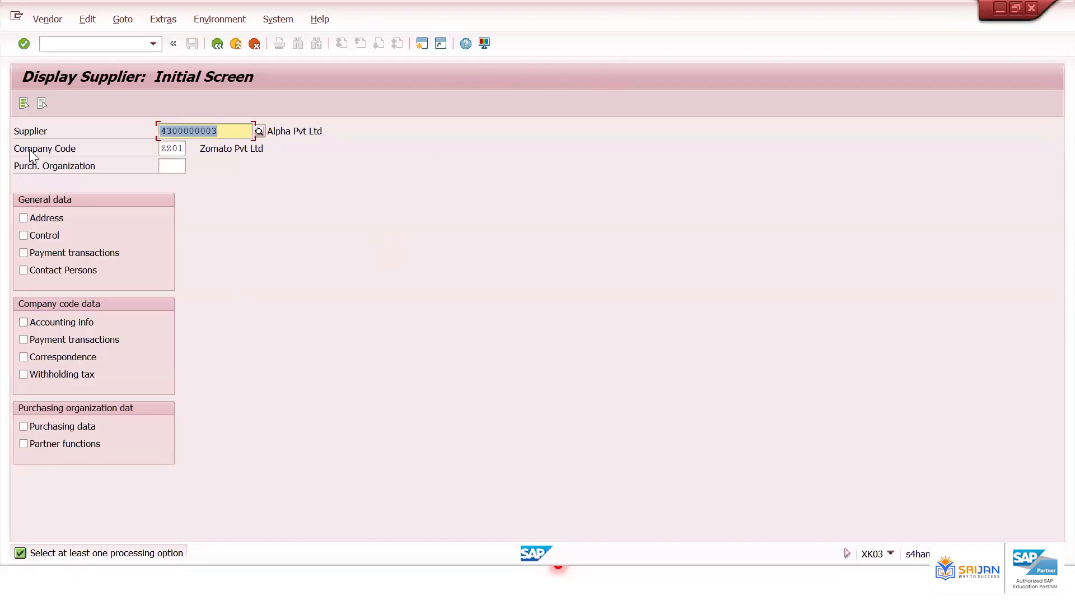
left_click(44, 217)
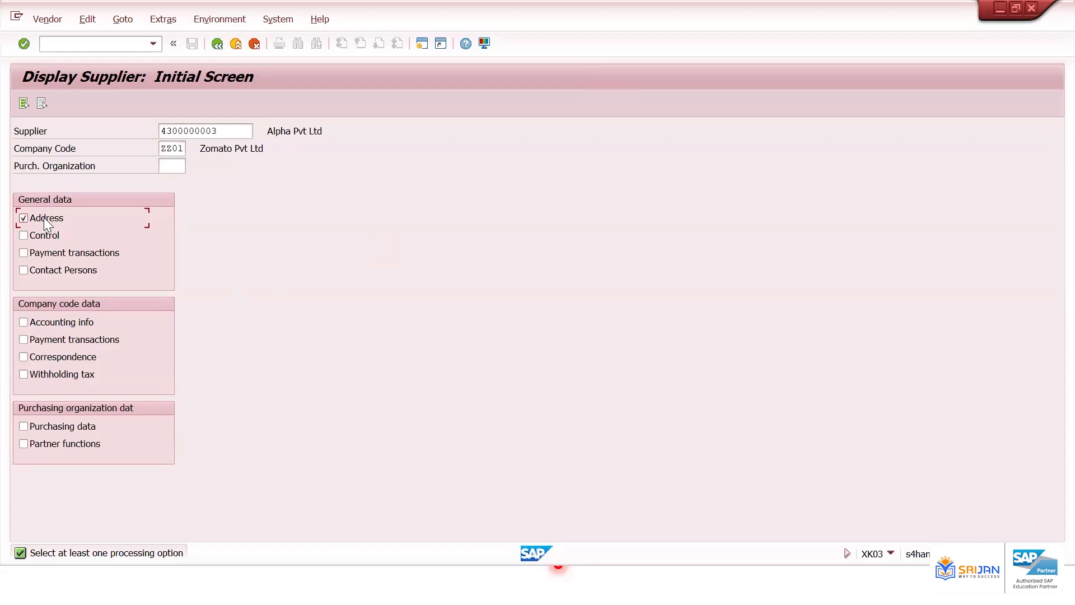
left_click(70, 321)
key("Return")
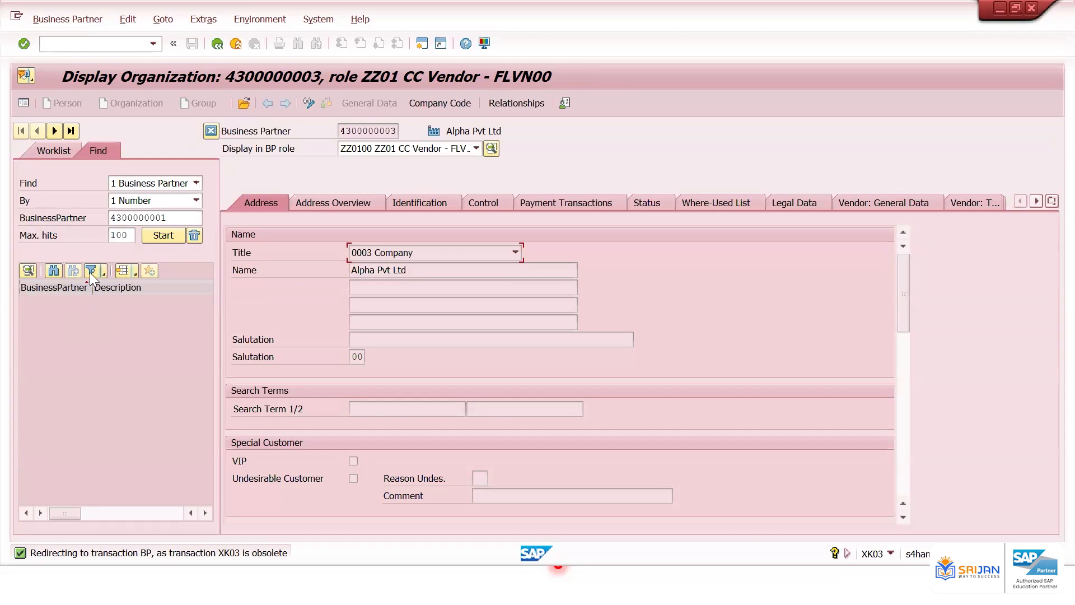
left_click(218, 45)
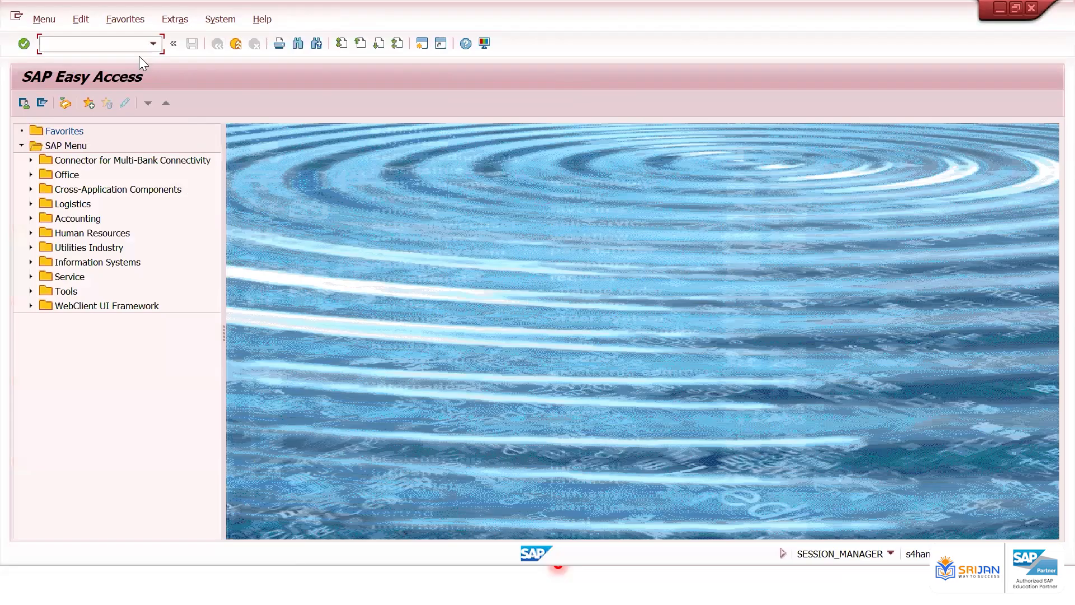
type("xk03")
key("Return")
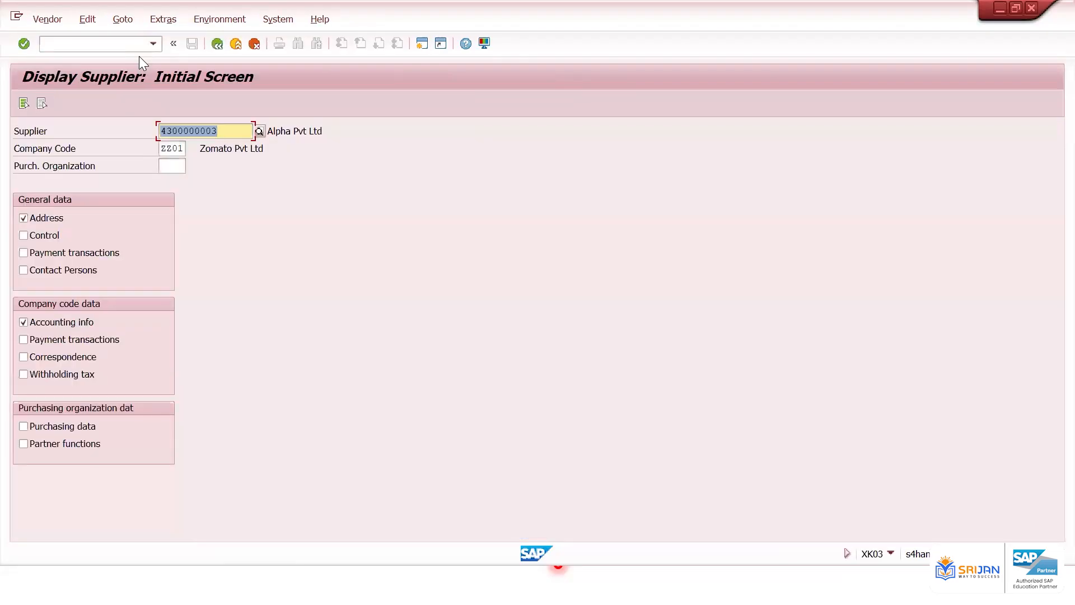
key("Return")
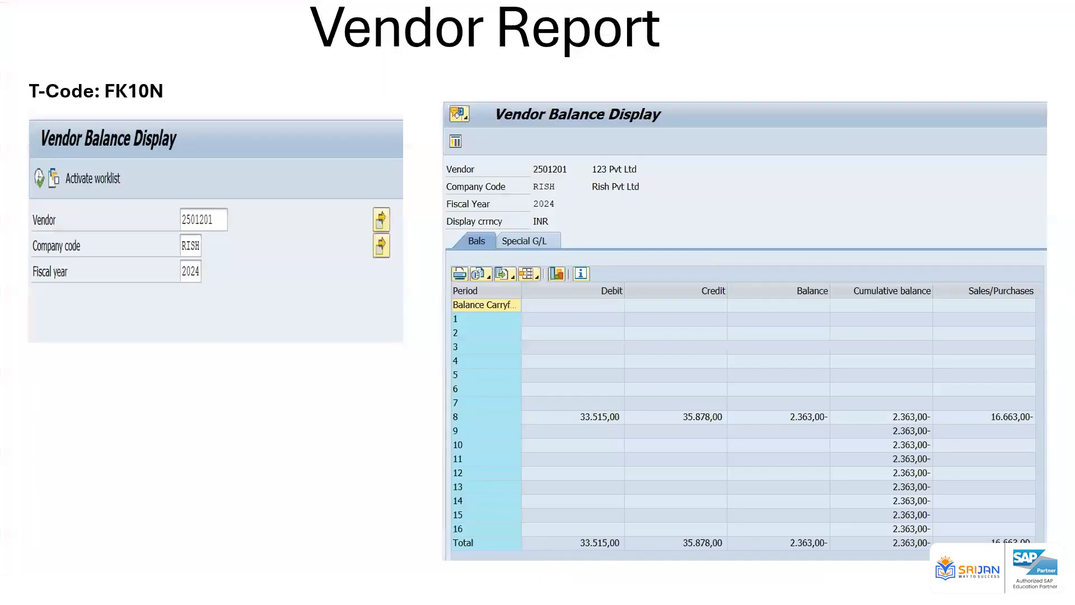
left_click(437, 363)
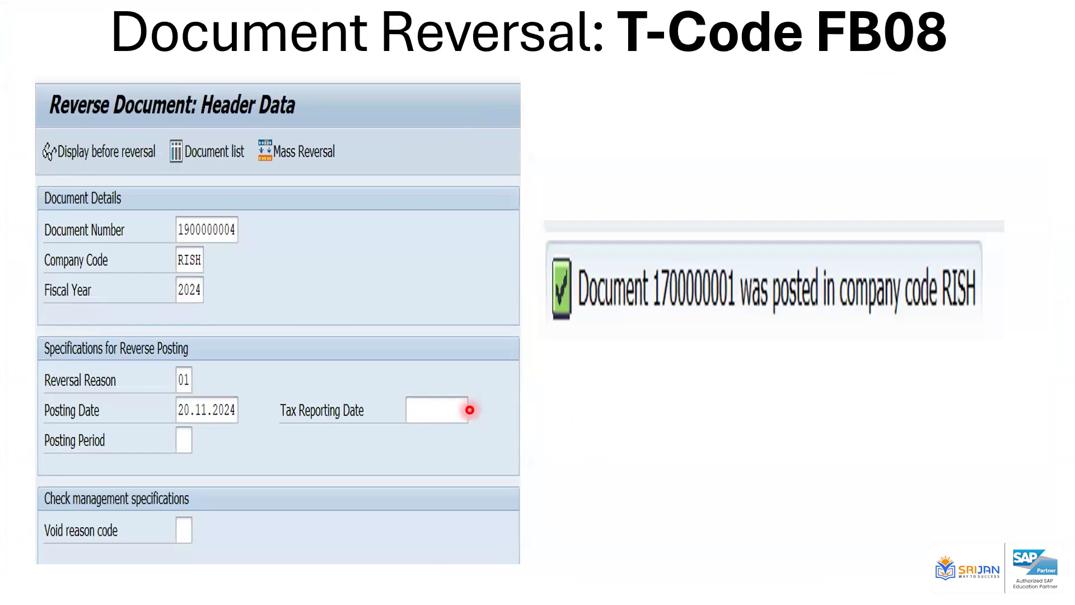
Switch to Excel, enter "Vendor/Customer Invoice" in cell D14 and autofit the column width
key("alt+Tab")
scroll(405, 353, "down", 2)
left_click(437, 357)
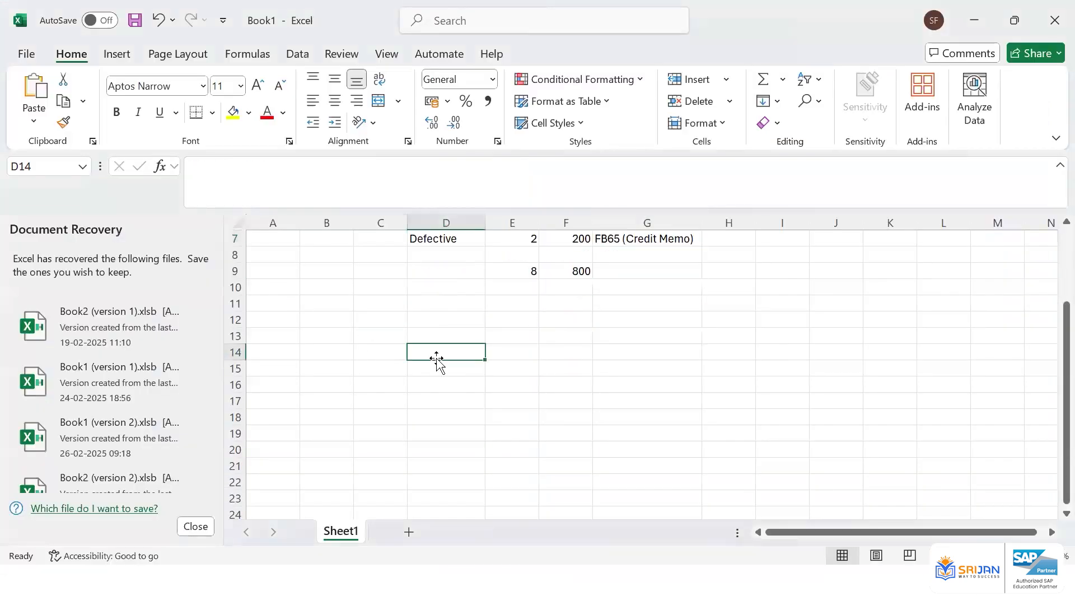
type("I")
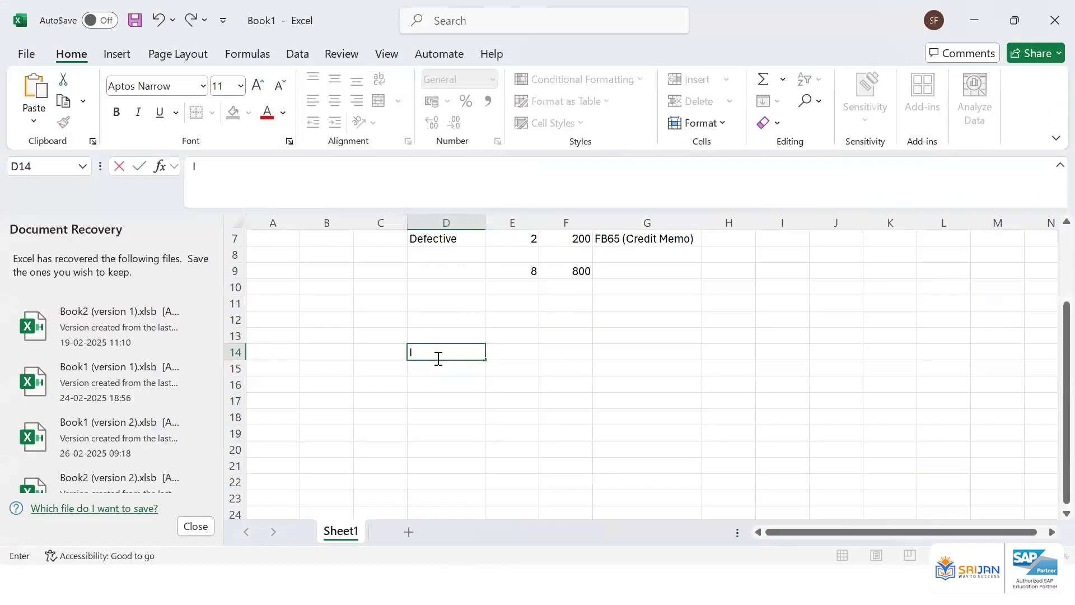
type("Vendor/Customer Invoie")
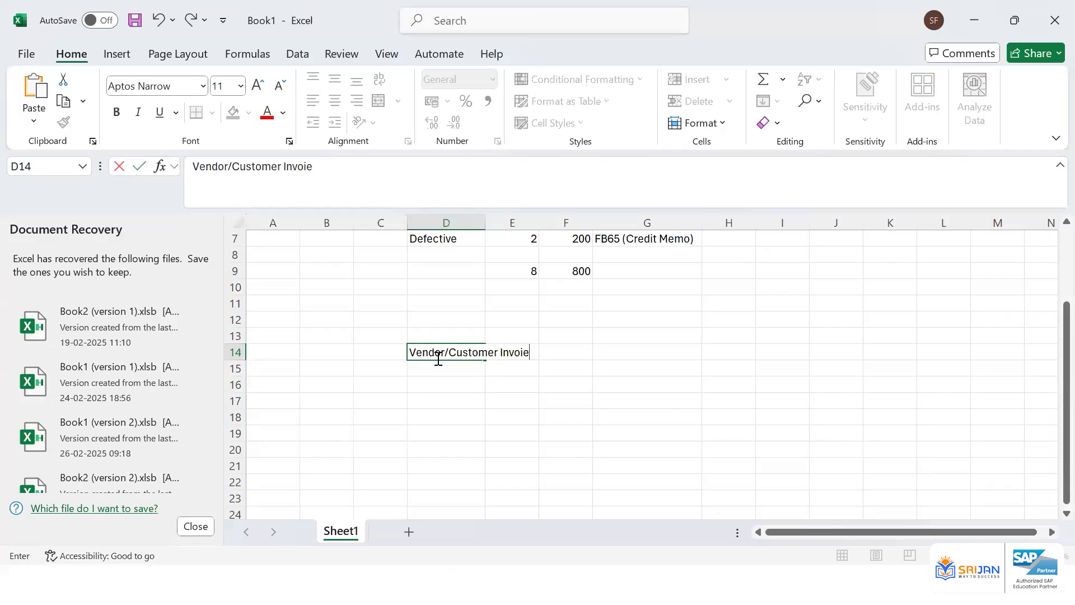
key("BackSpace")
type("ce")
key("ctrl+Return")
key("alt+h")
key("o")
key("i")
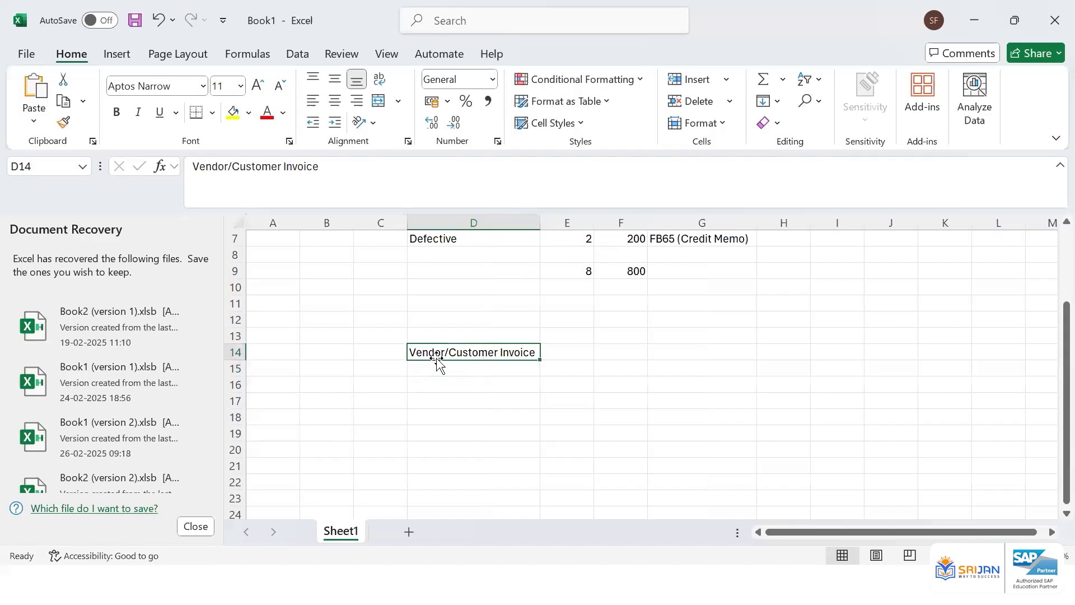
Add a "Doc No" heading in E13 and enter document number 19000001 below it
key("Right")
key("Up")
type("Doc")
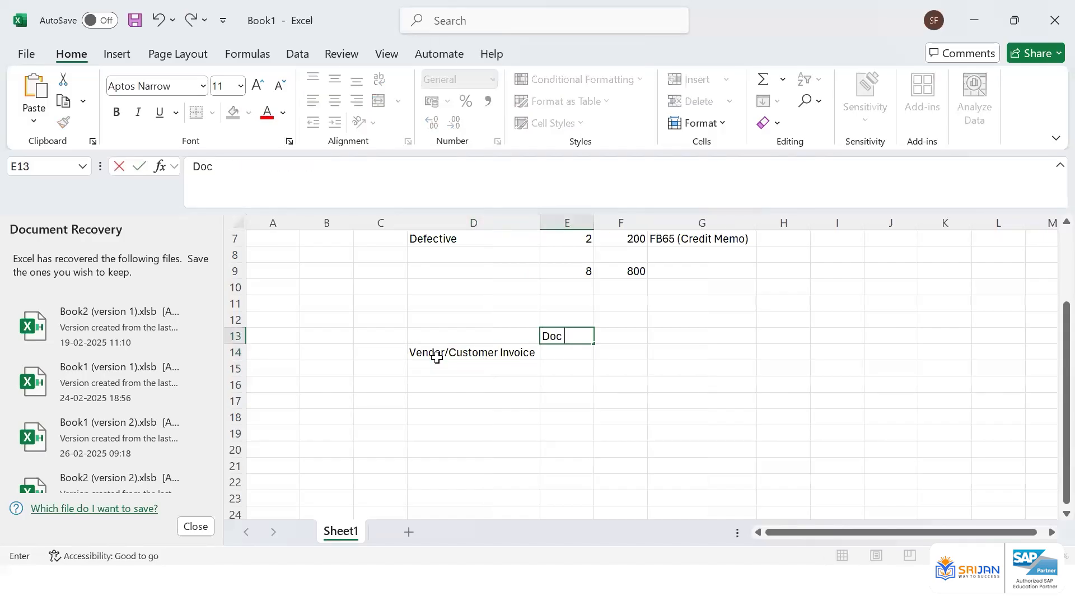
type(" No")
key("Return")
type("19")
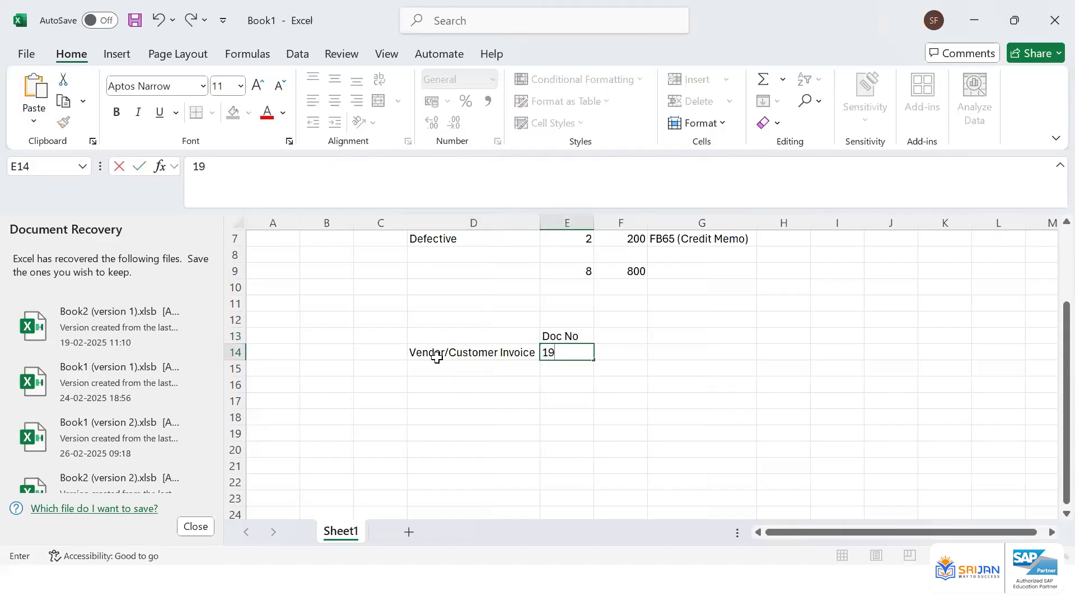
type("000001")
key("Return")
Add an "Amount" heading in F13 and enter 13000 below it in F14
key("Up")
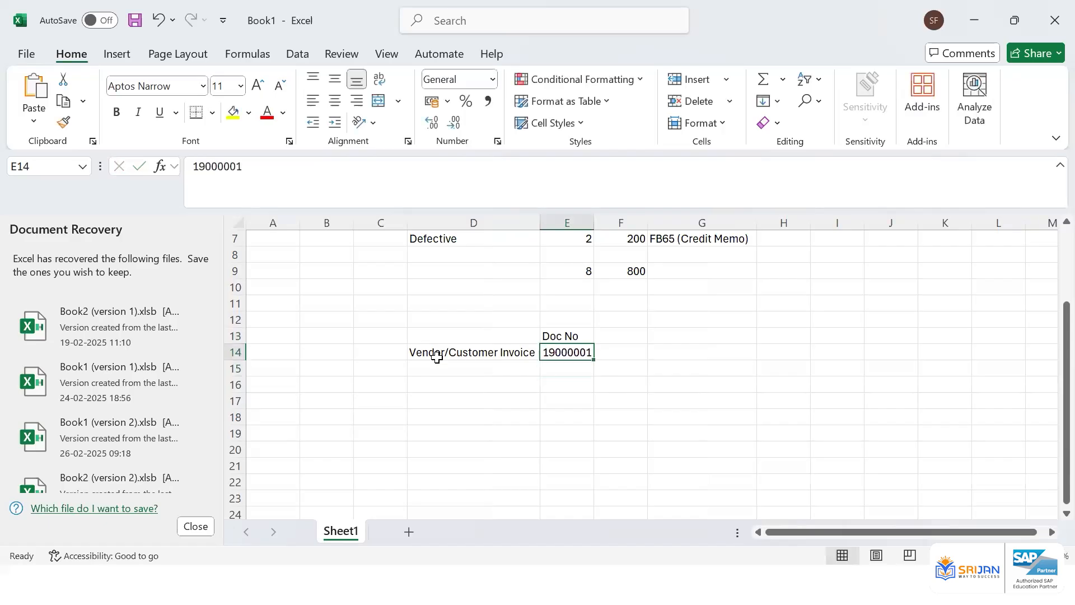
key("Right")
key("Up")
type("Amount")
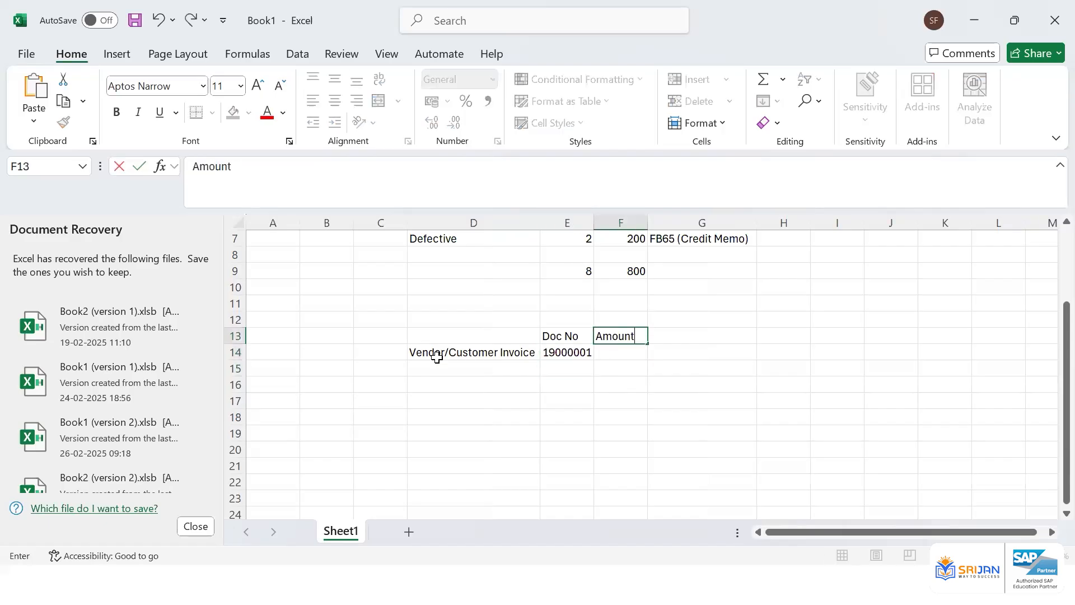
key("Return")
type("13000")
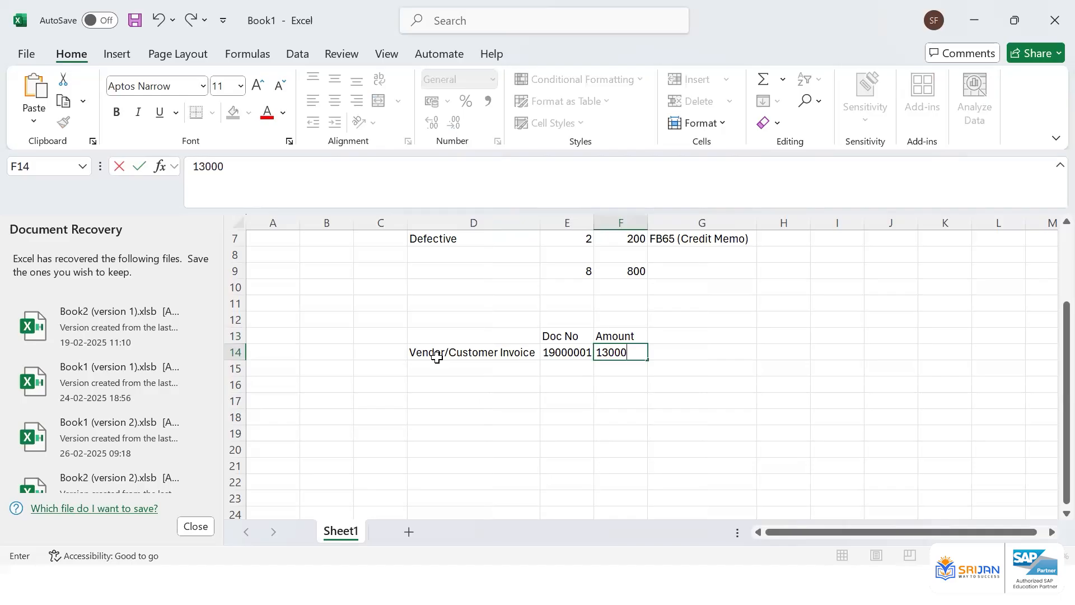
key("Right")
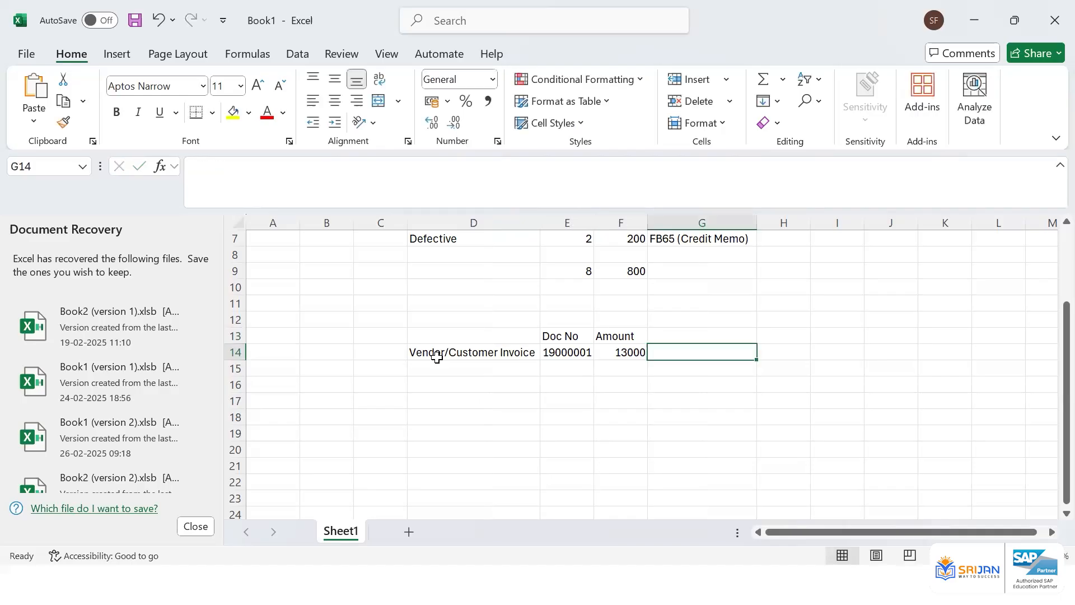
key("Left")
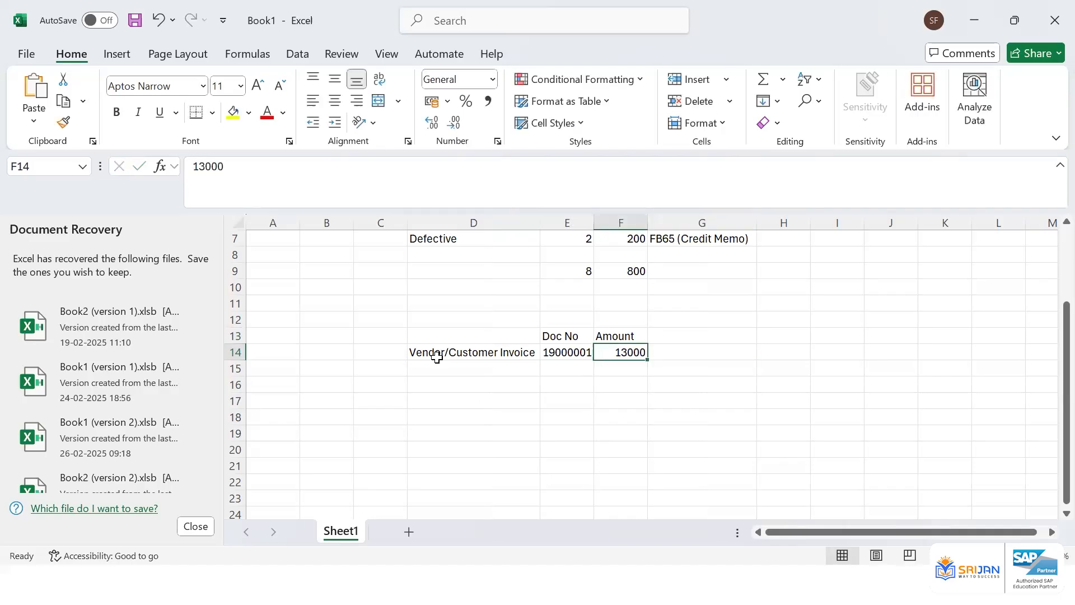
key("Right")
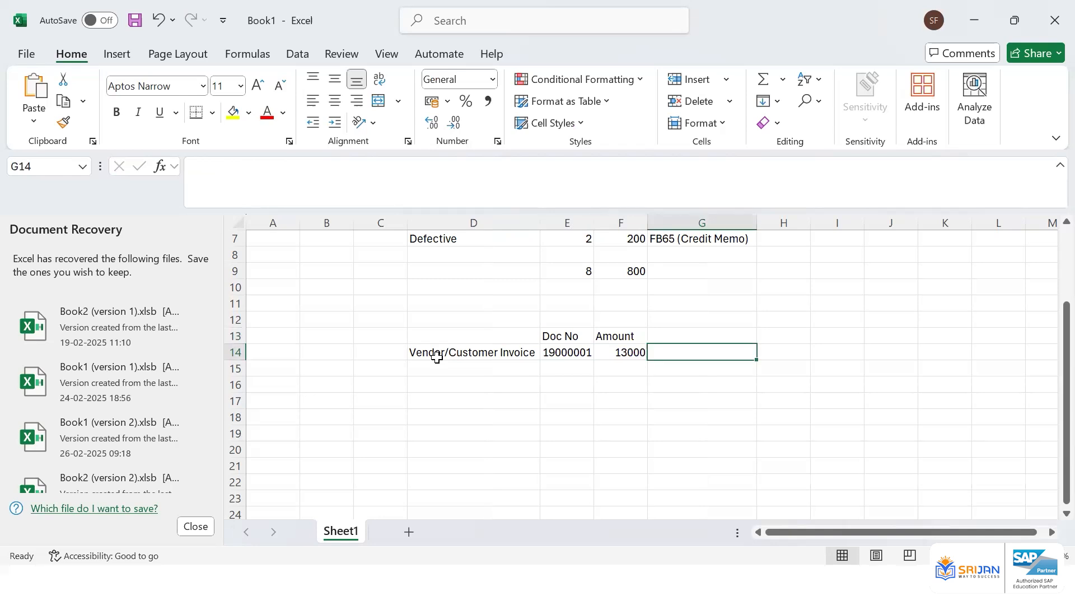
key("Down")
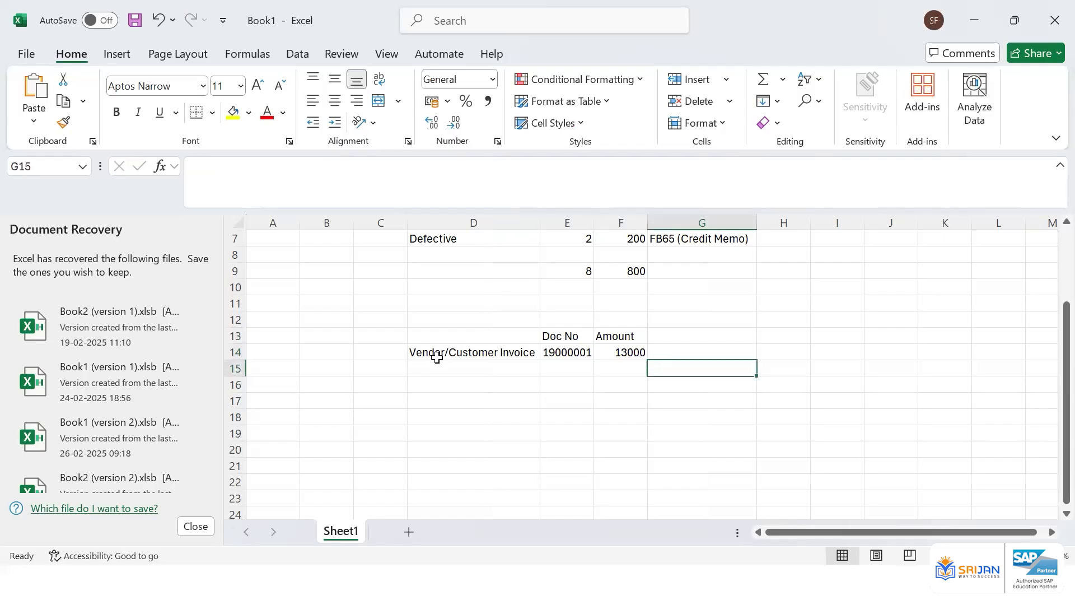
key("Up")
key("Left")
key("Right")
key("Left")
key("Left")
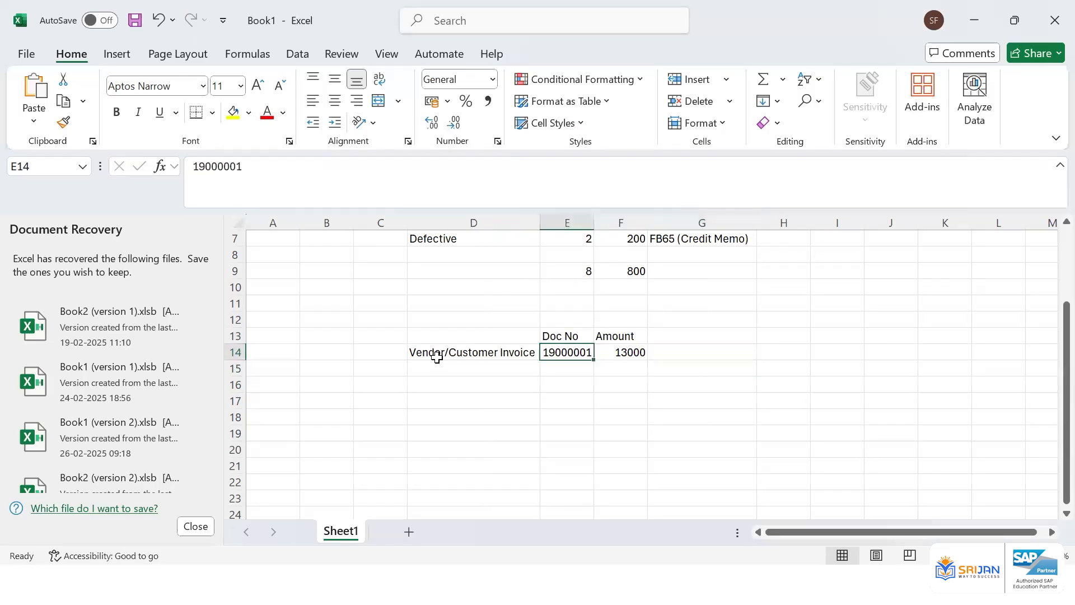
key("Right")
key("Right")
key("Down")
key("Left")
key("Left")
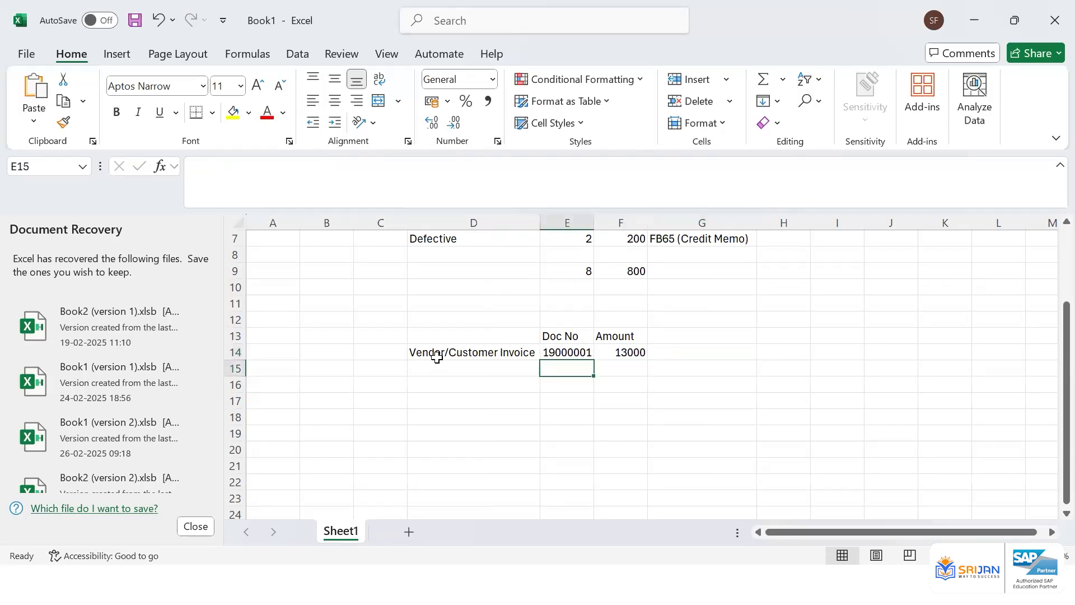
key("Left")
key("Right")
key("Right")
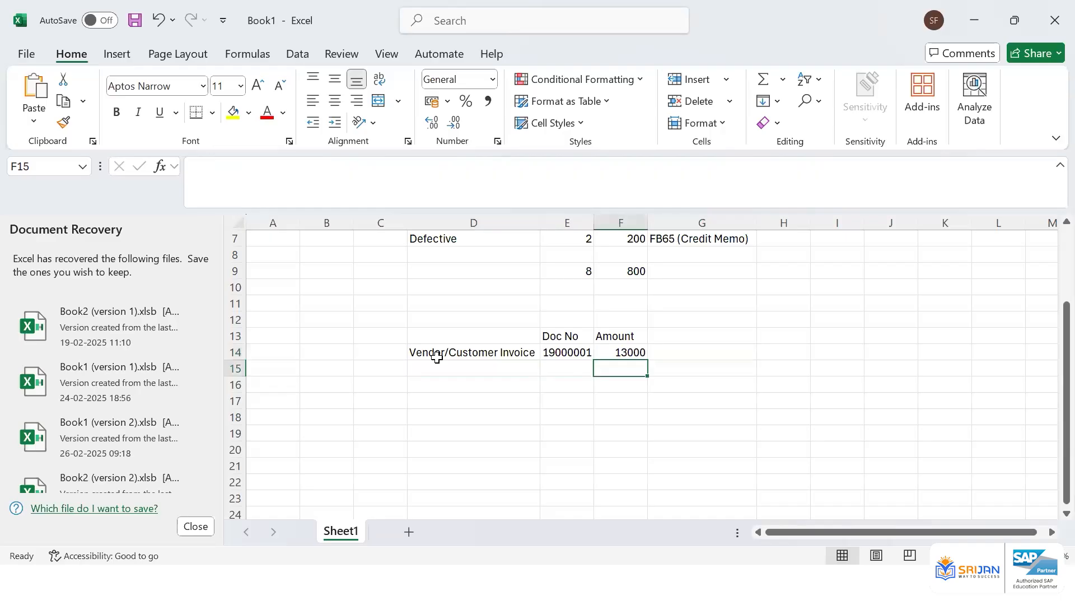
key("Left")
type("1900000")
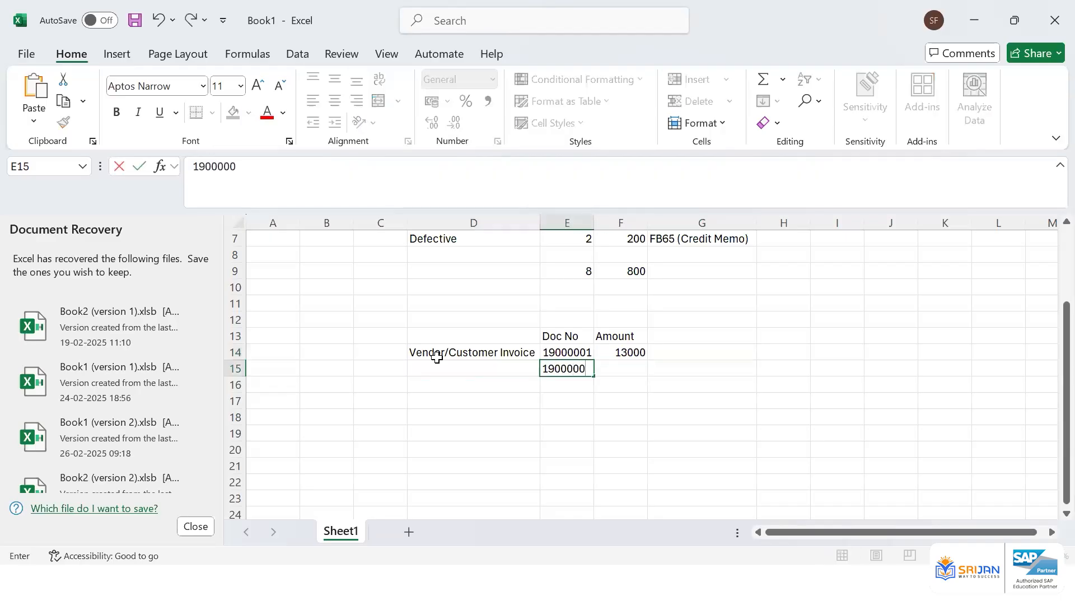
type("2")
key("Tab")
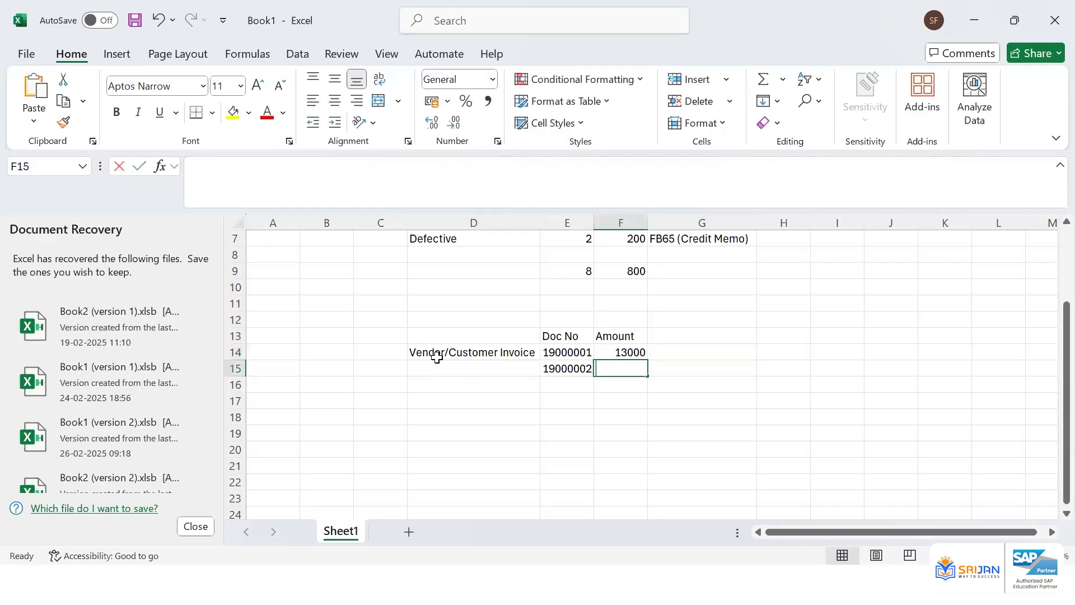
type("=130000")
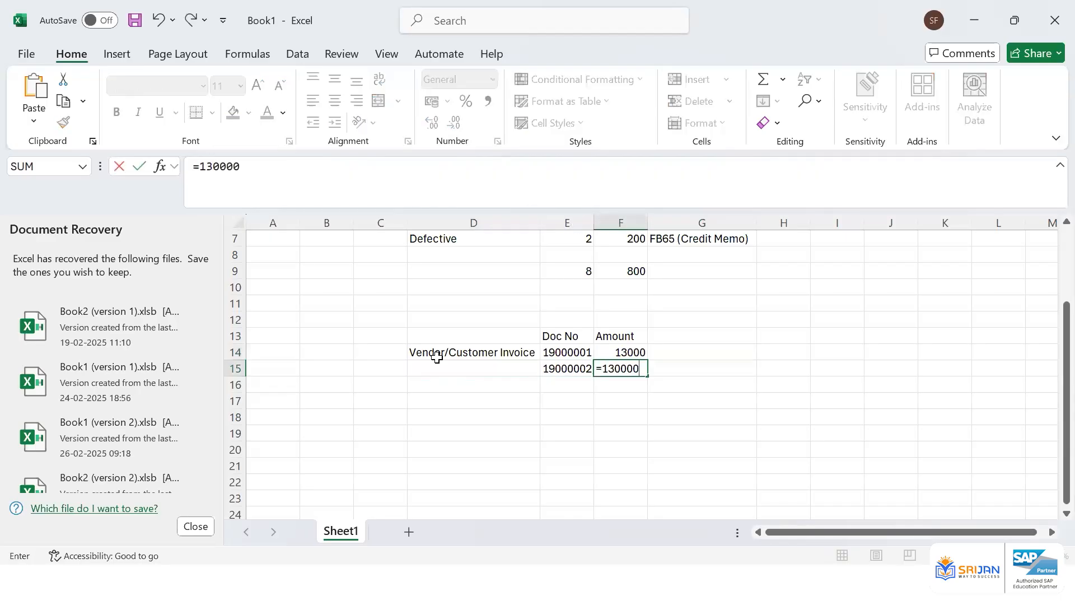
type("-")
key("Up")
key("shift+Tab")
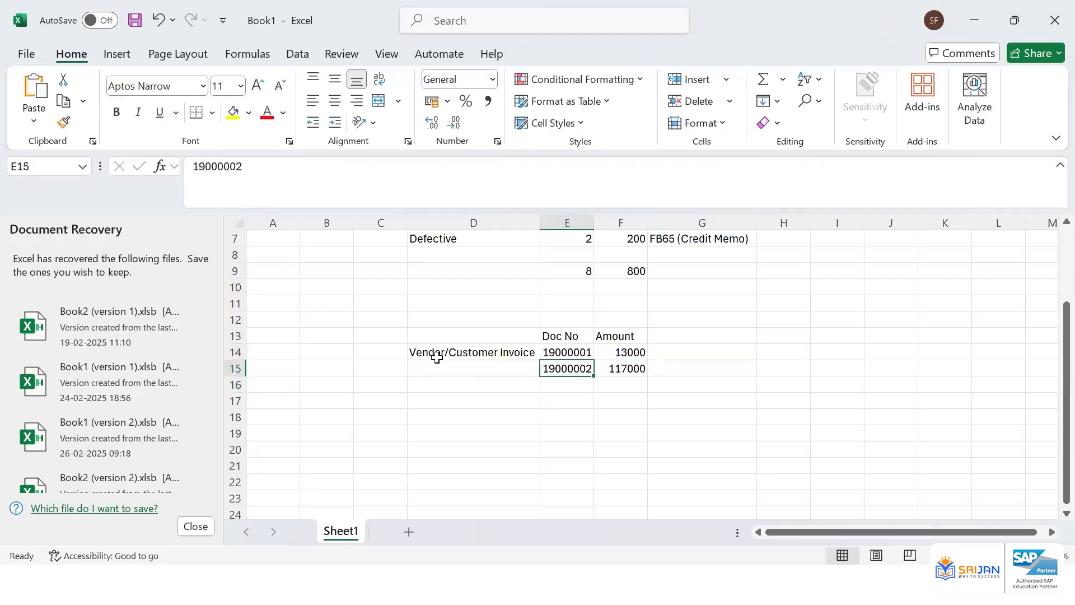
key("Tab")
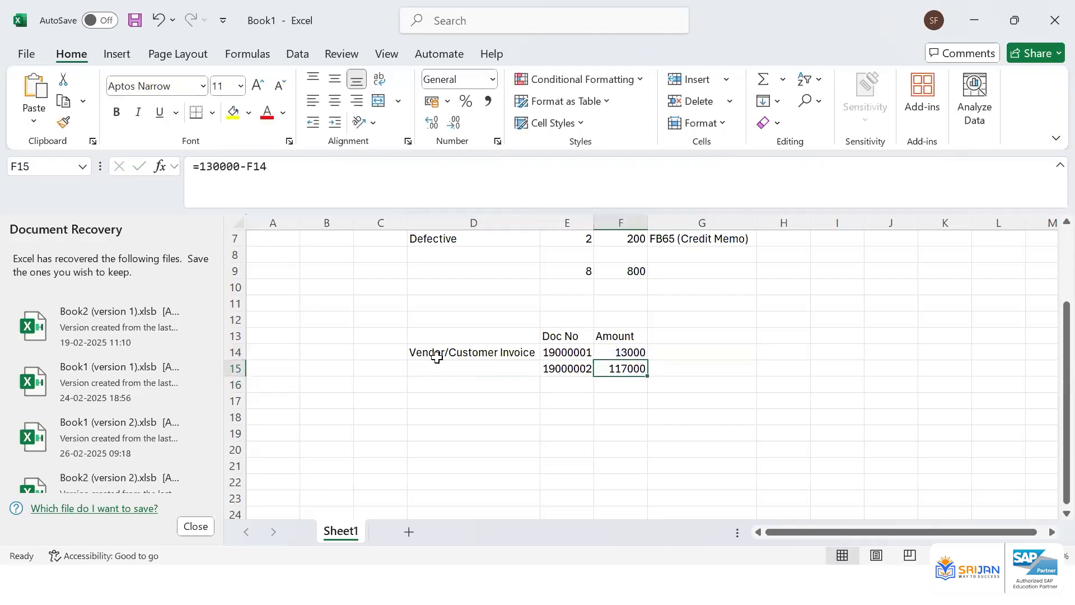
key("shift+Up")
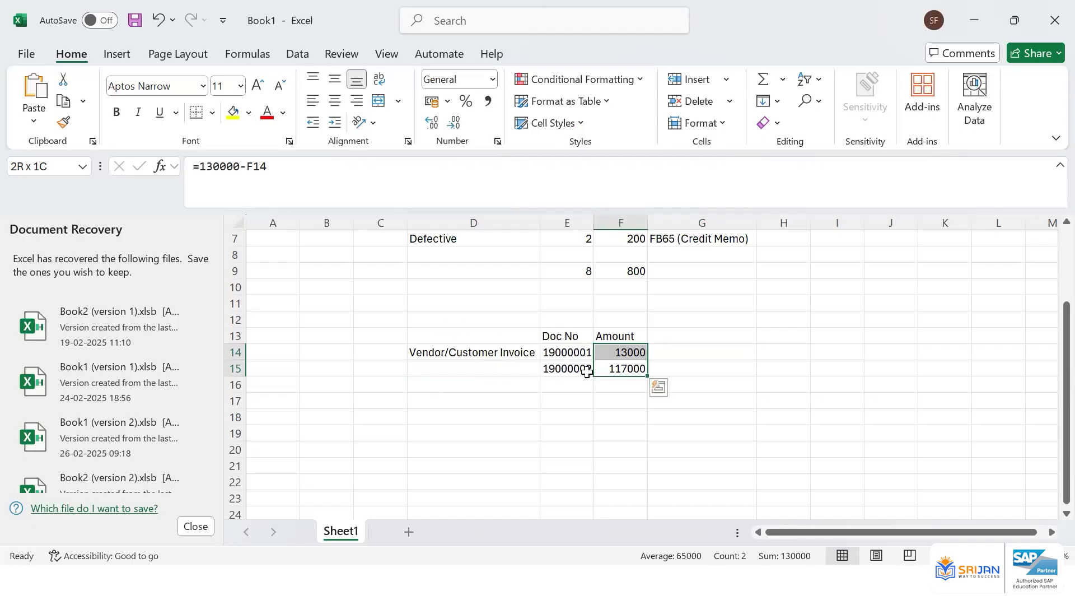
left_click_drag(582, 368, 614, 380)
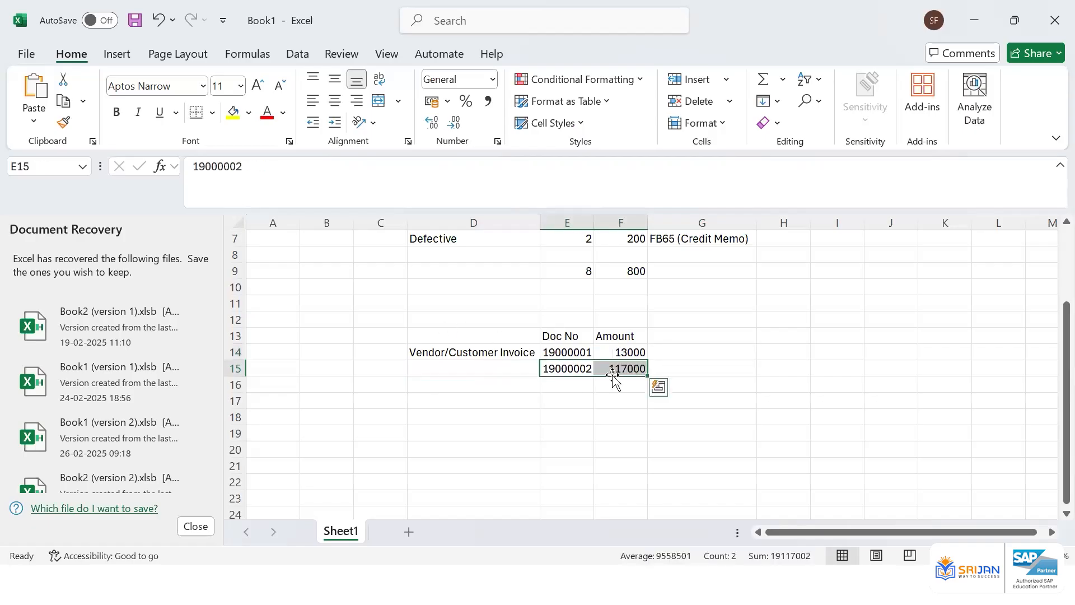
key("Delete")
Record the reversal in row 15: amount -13000 in F15 and document number 18000001 in E15
left_click(633, 349)
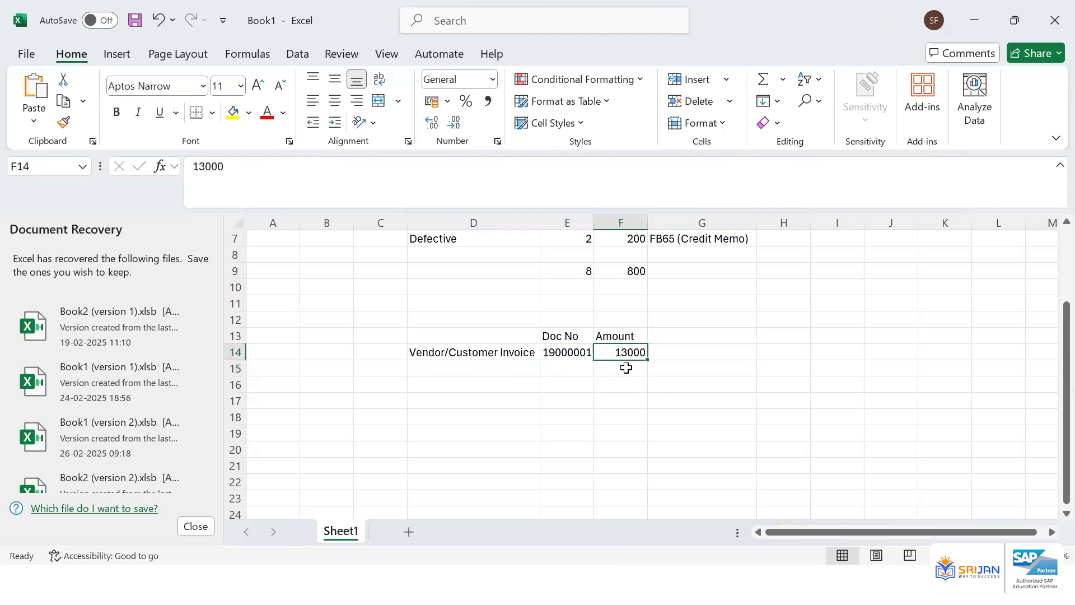
left_click(624, 367)
type("-13000")
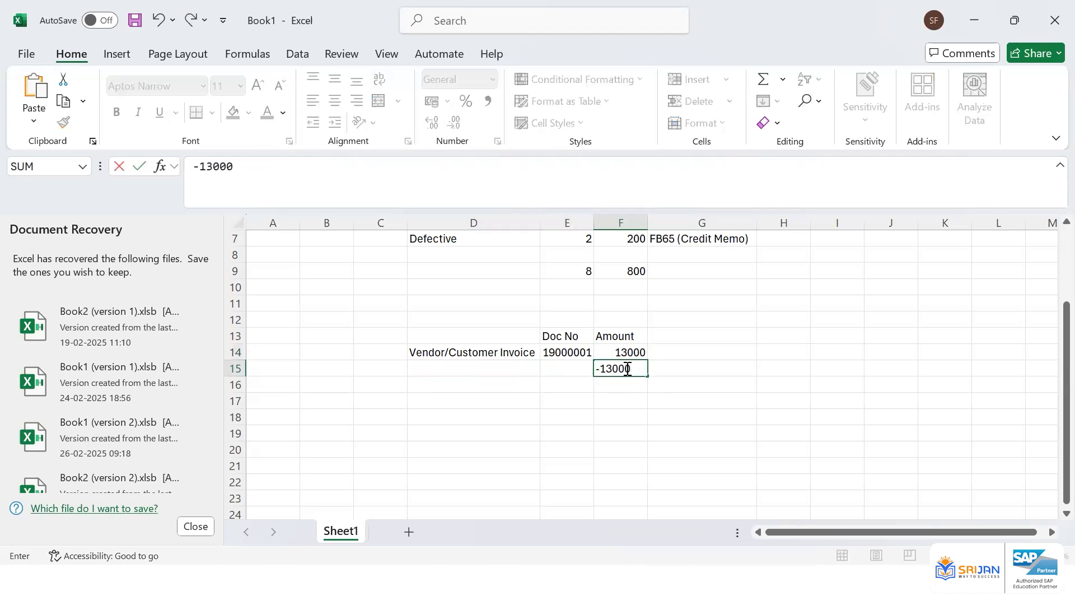
key("Return")
key("Up")
key("Left")
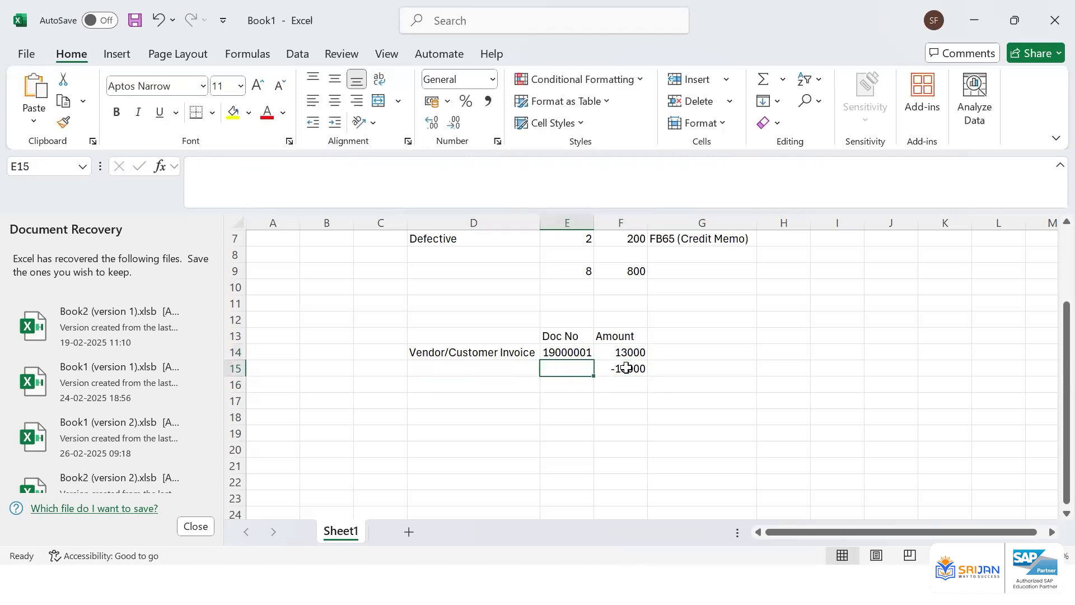
type("18000001")
key("Return")
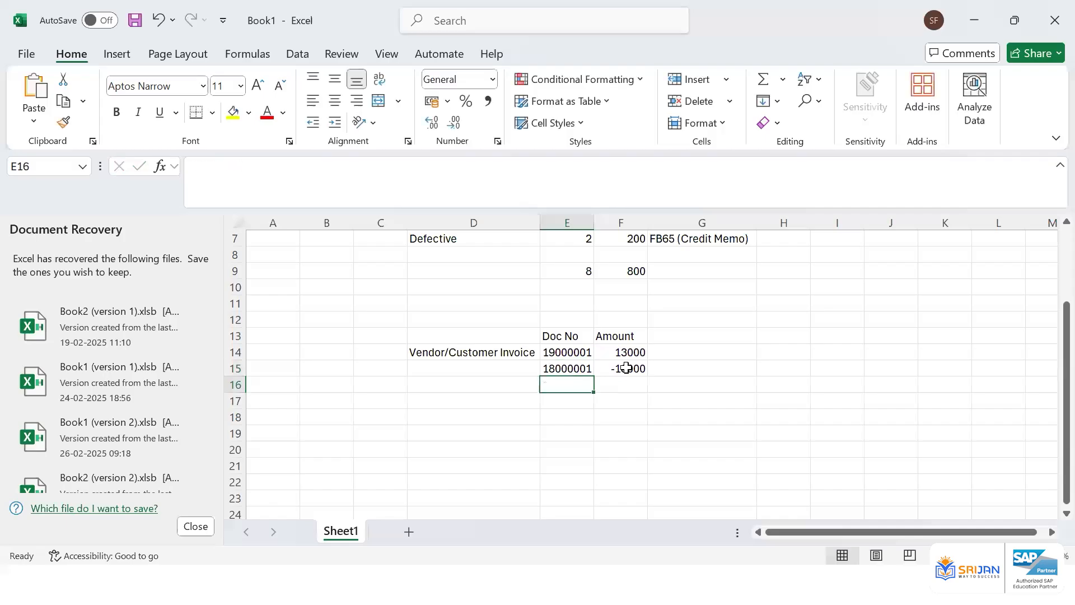
Copy the "Vendor/Customer Invoice" label into D18 and enter 130000 beside it in F18
key("Down")
key("Down")
key("Left")
key("Up")
key("Up")
key("Up")
key("Up")
key("ctrl+c")
key("Down")
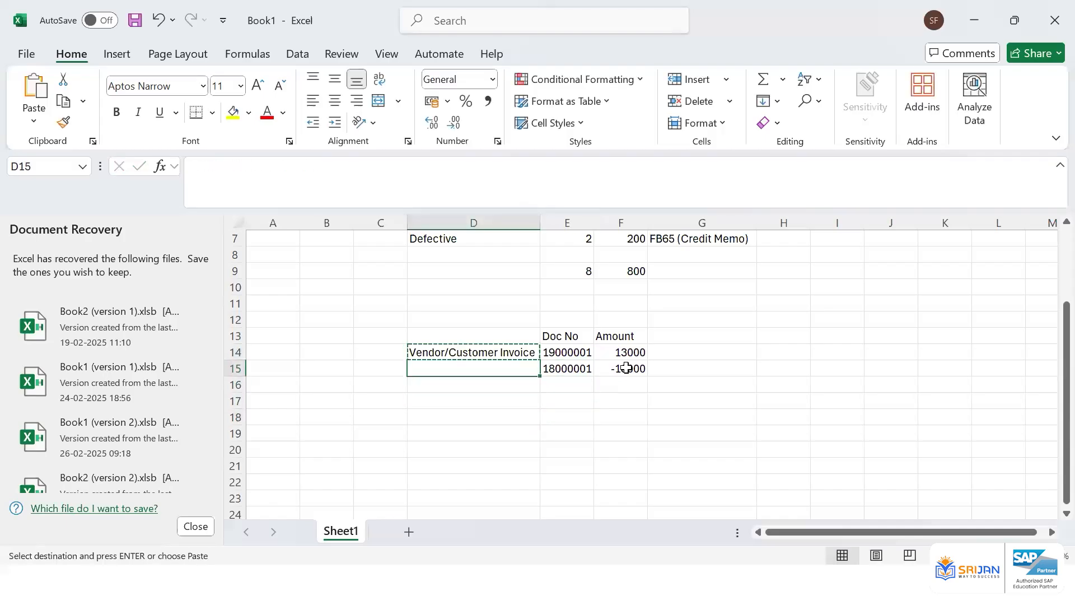
key("Down")
key("Down")
key("Down")
key("Return")
key("Right")
key("Right")
type("13")
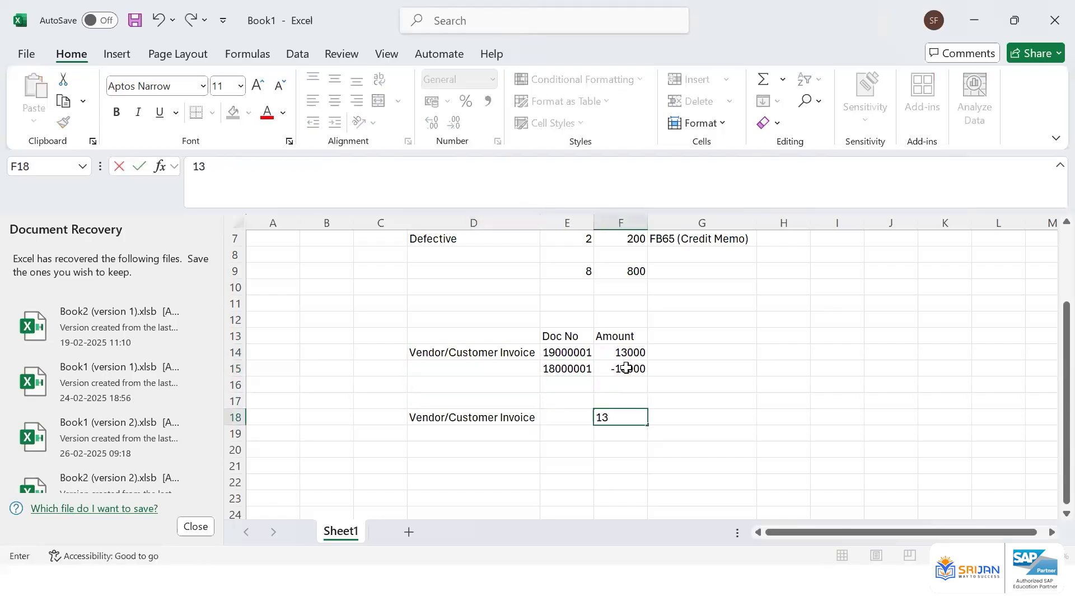
type("00000")
key("BackSpace")
key("ctrl+Return")
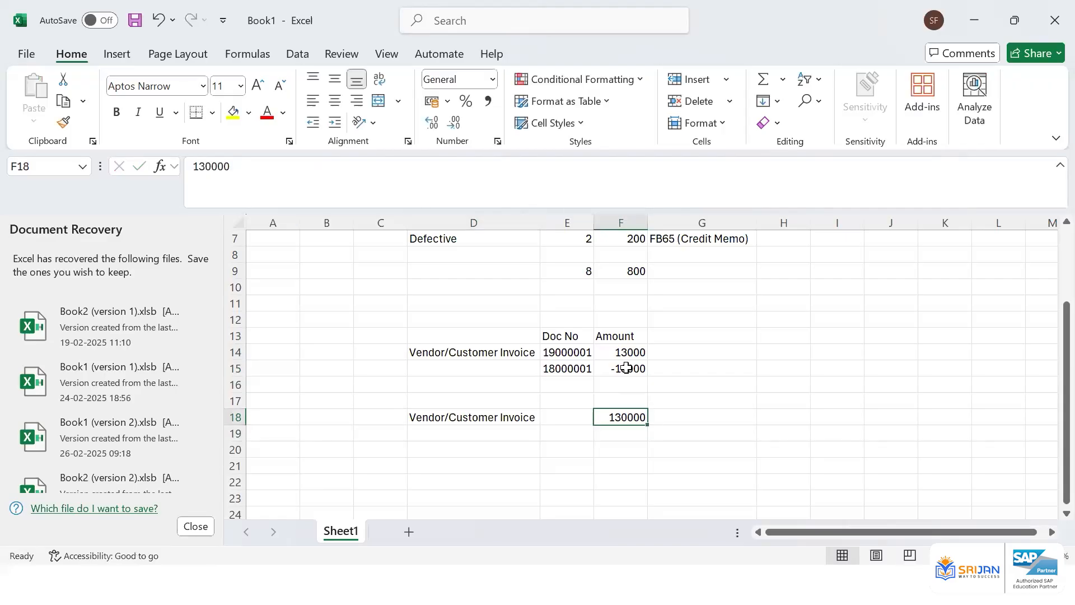
Format the amounts in F14:F18 with comma style and no decimal places
left_click_drag(628, 352, 627, 420)
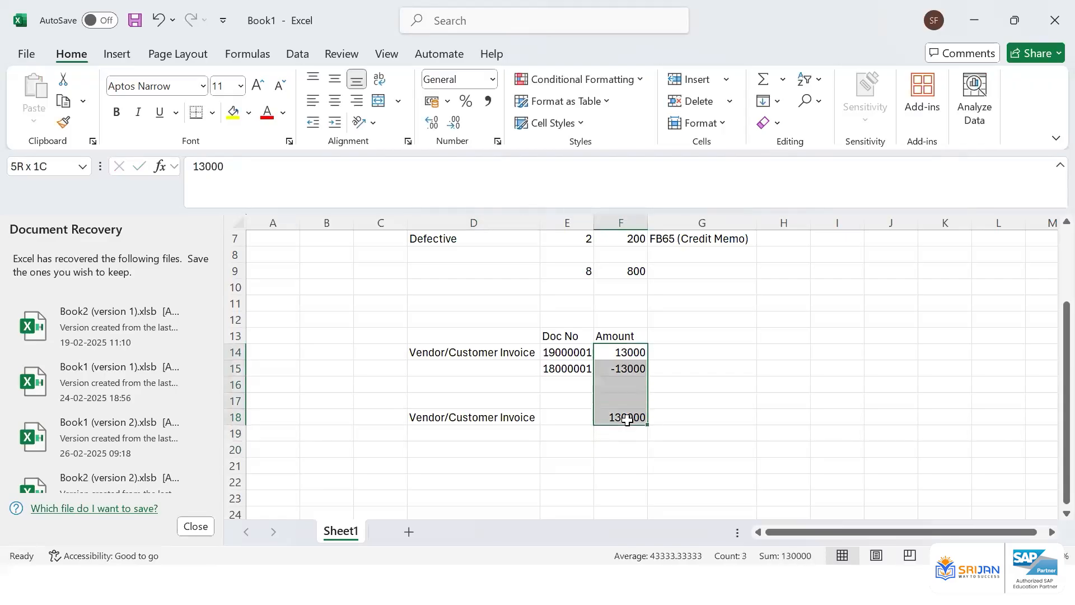
left_click(488, 102)
left_click(457, 126)
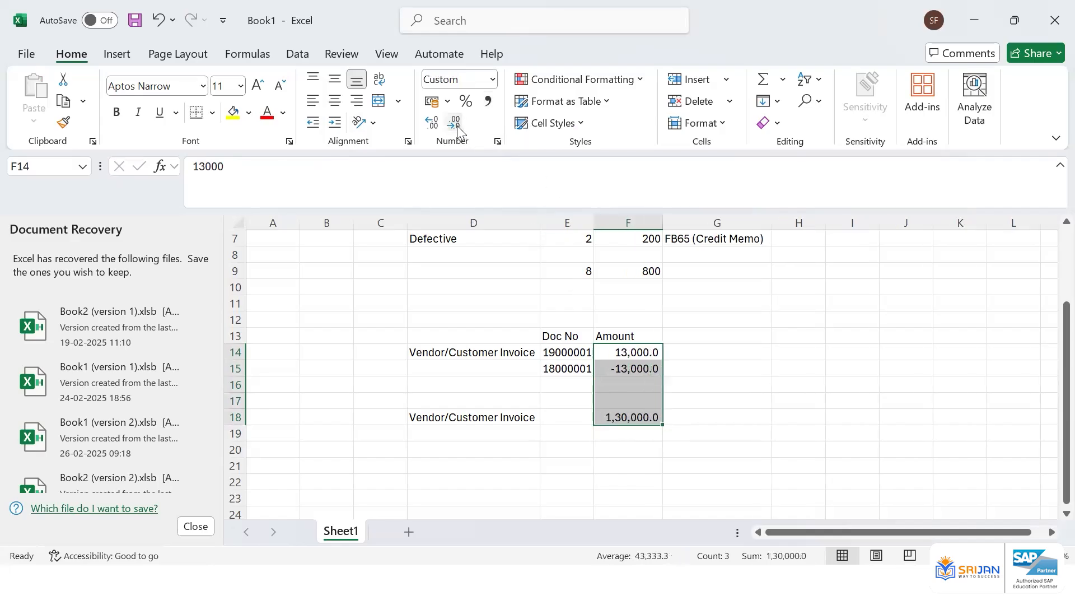
left_click(457, 125)
left_click(695, 350)
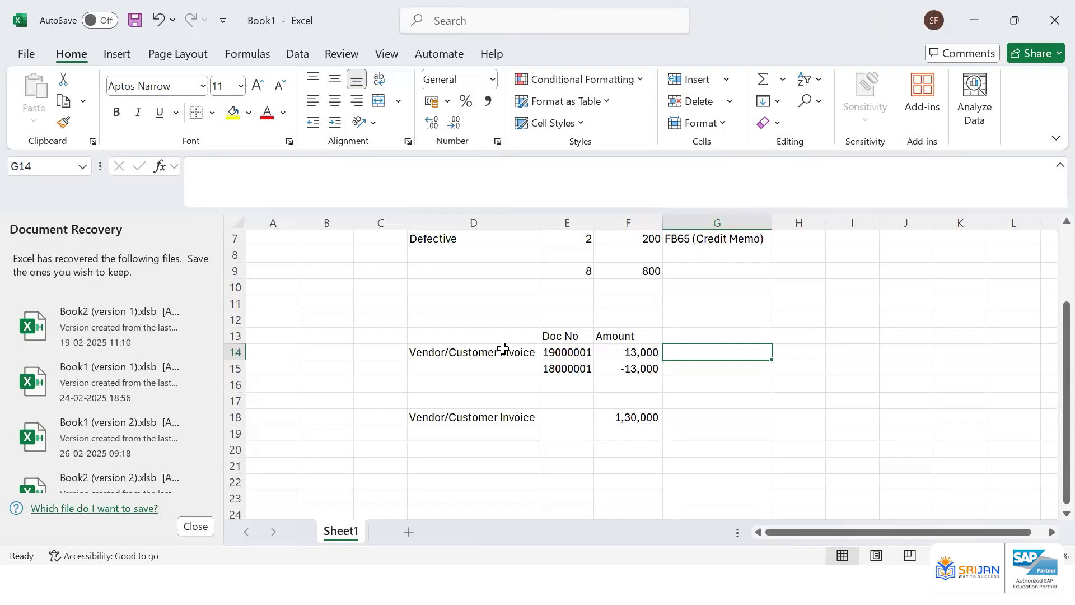
left_click(645, 368)
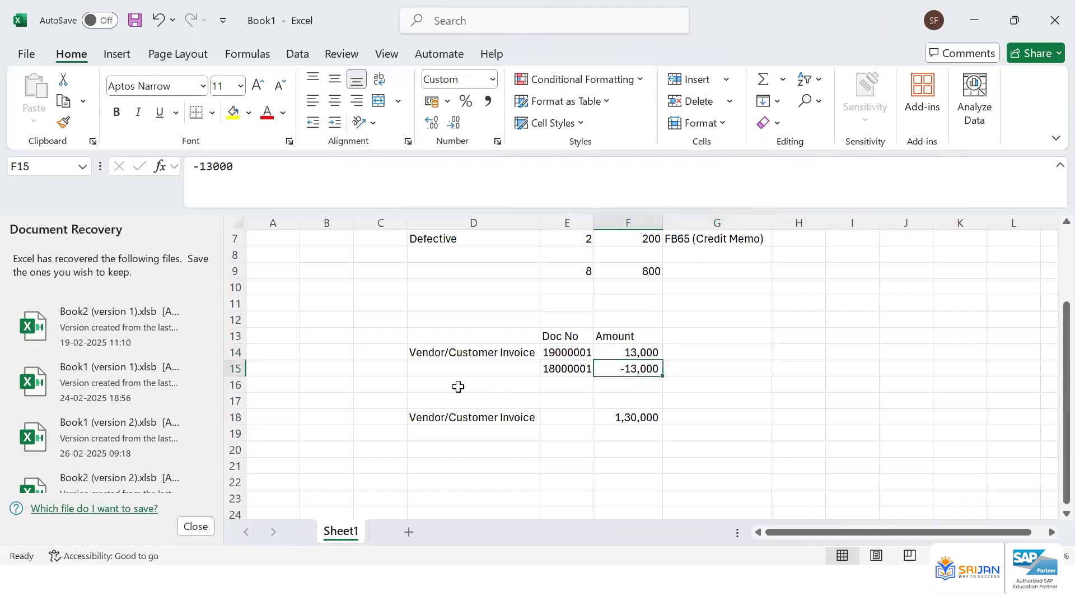
left_click(549, 369)
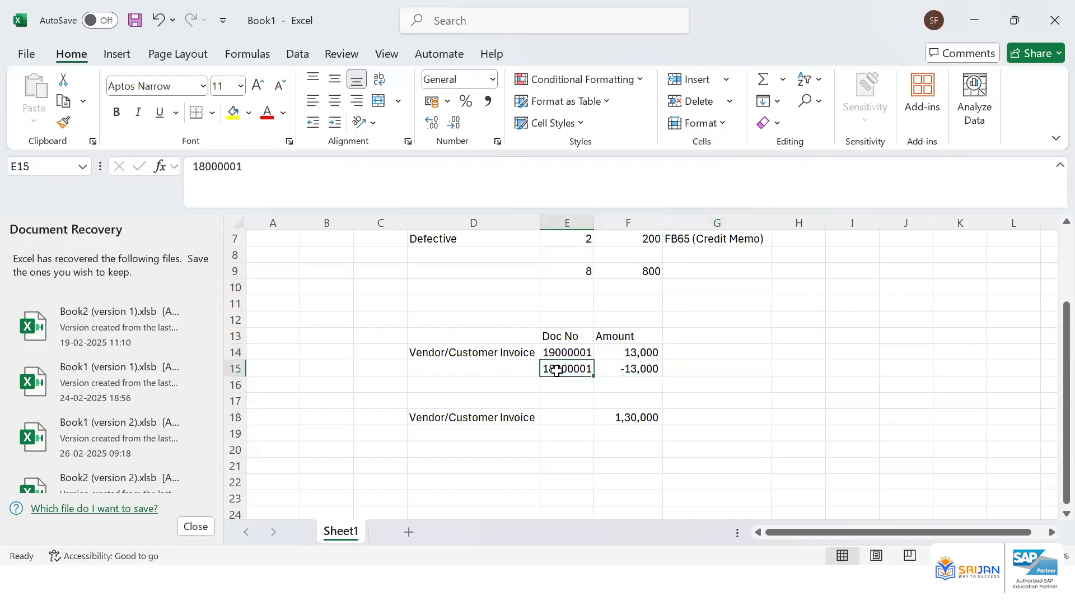
Clear the reversal's document number and amount from E15:F15
left_click(621, 367)
left_click(643, 420)
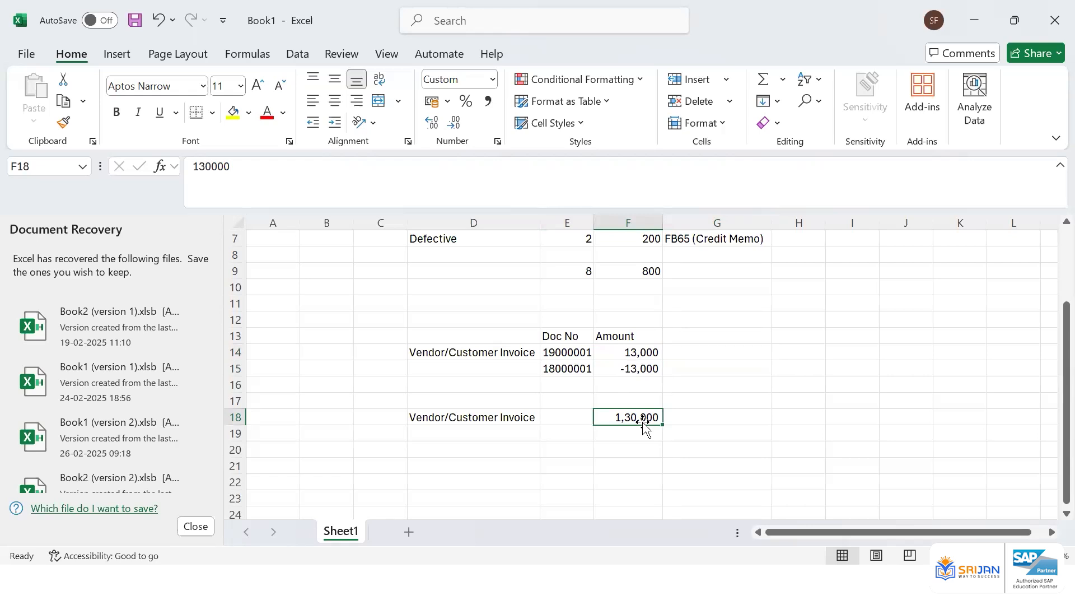
left_click_drag(644, 370, 572, 366)
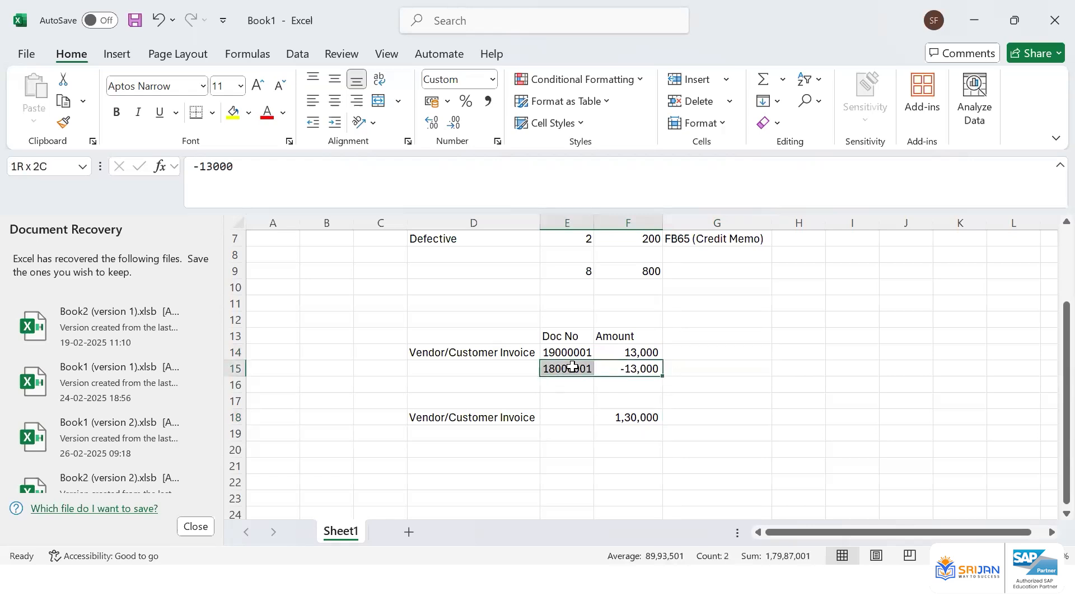
key("Delete")
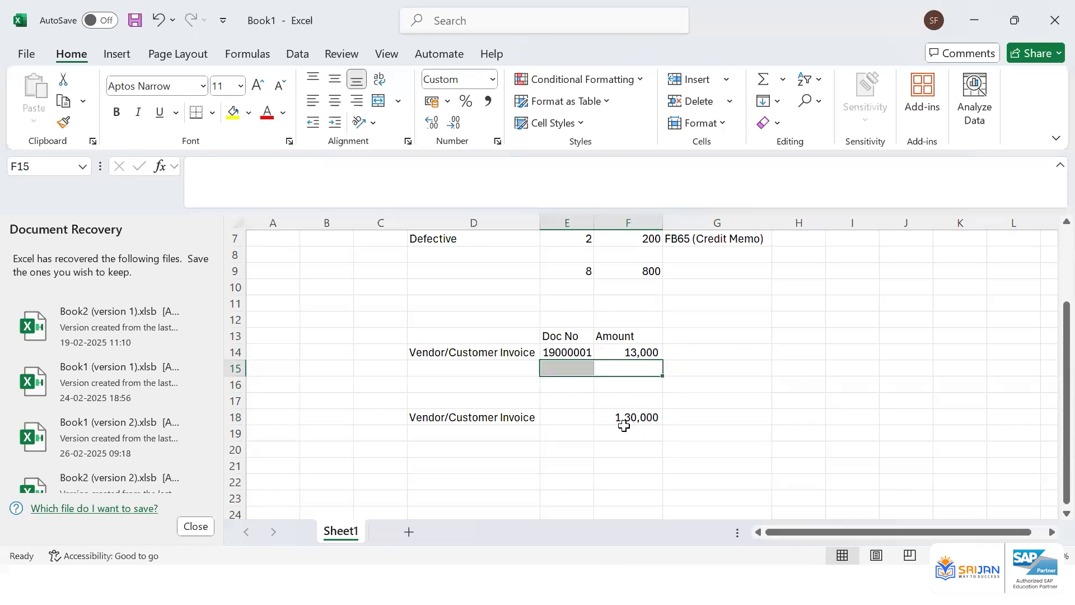
Enter a formula in F20 that subtracts F16 from F18
left_click(638, 452)
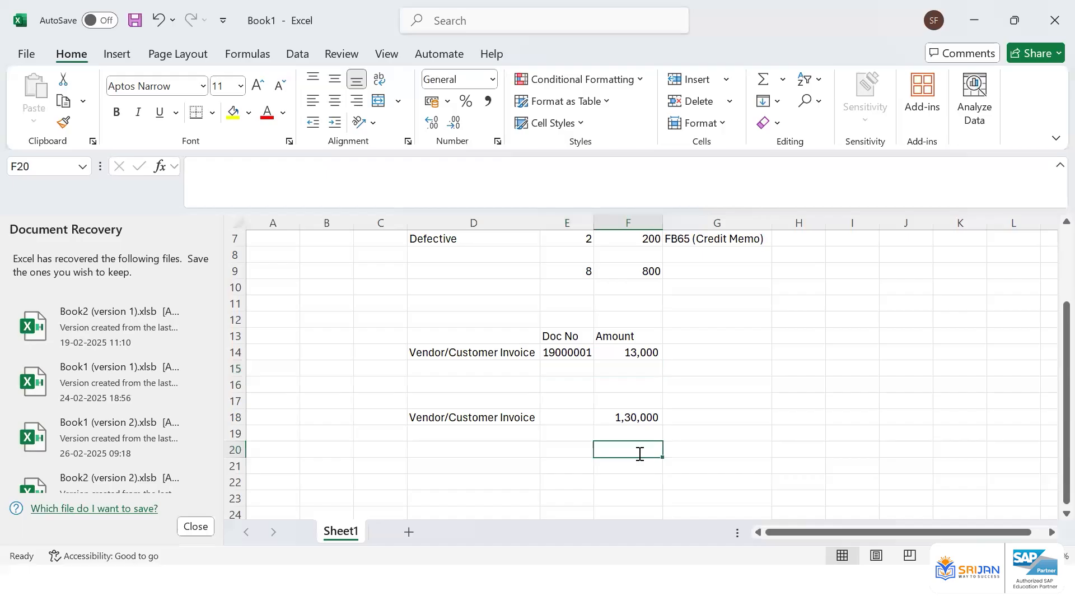
type("=")
key("Left")
key("Left")
key("Up")
key("Up")
key("Up")
key("Right")
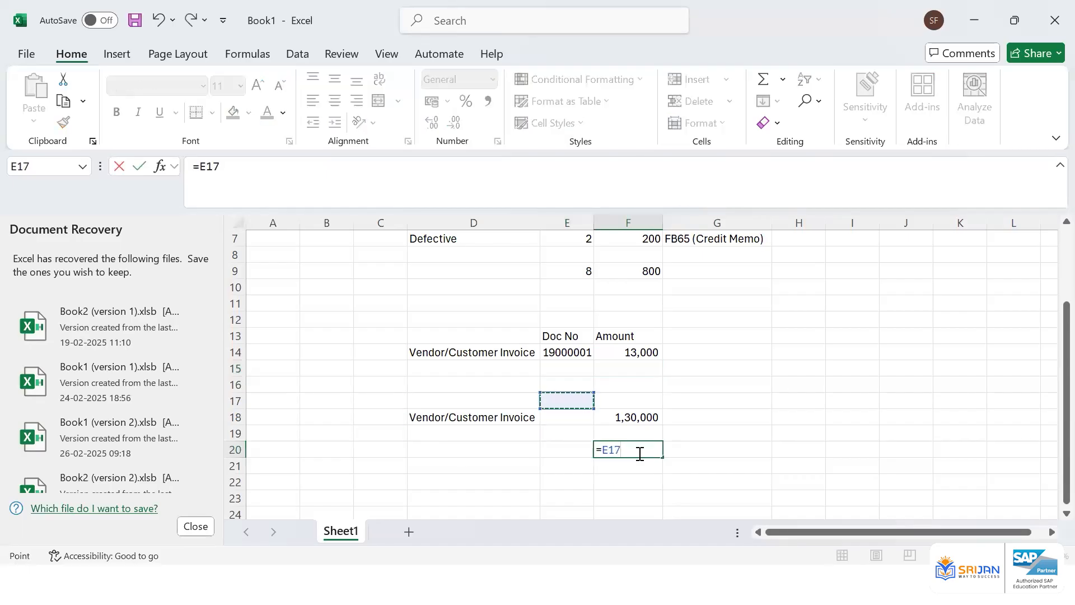
key("Right")
key("Down")
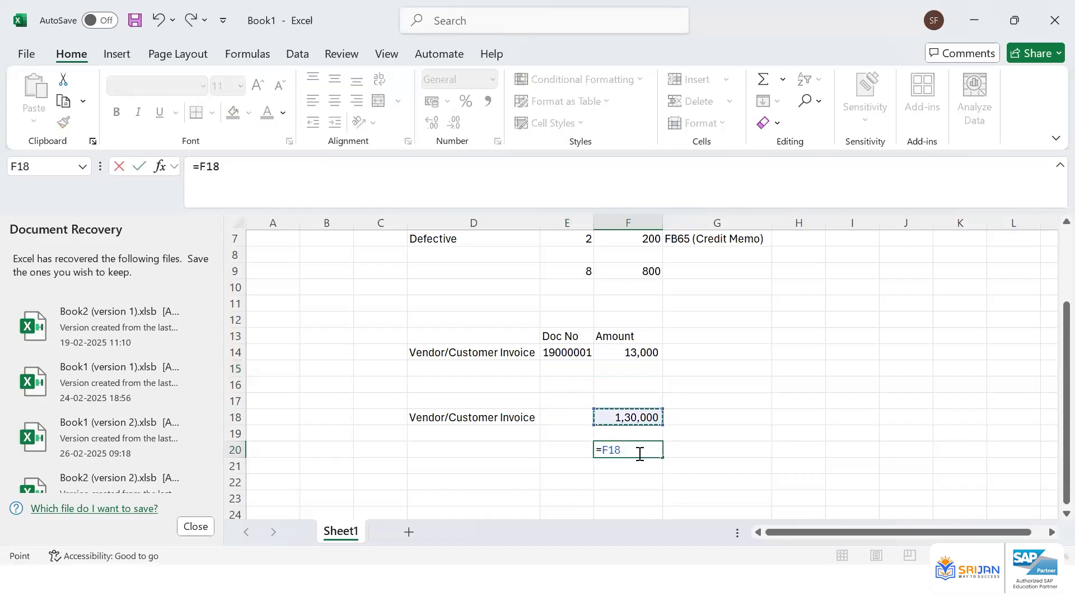
type("-")
key("Up")
key("Up")
key("Up")
key("Up")
key("Up")
key("Up")
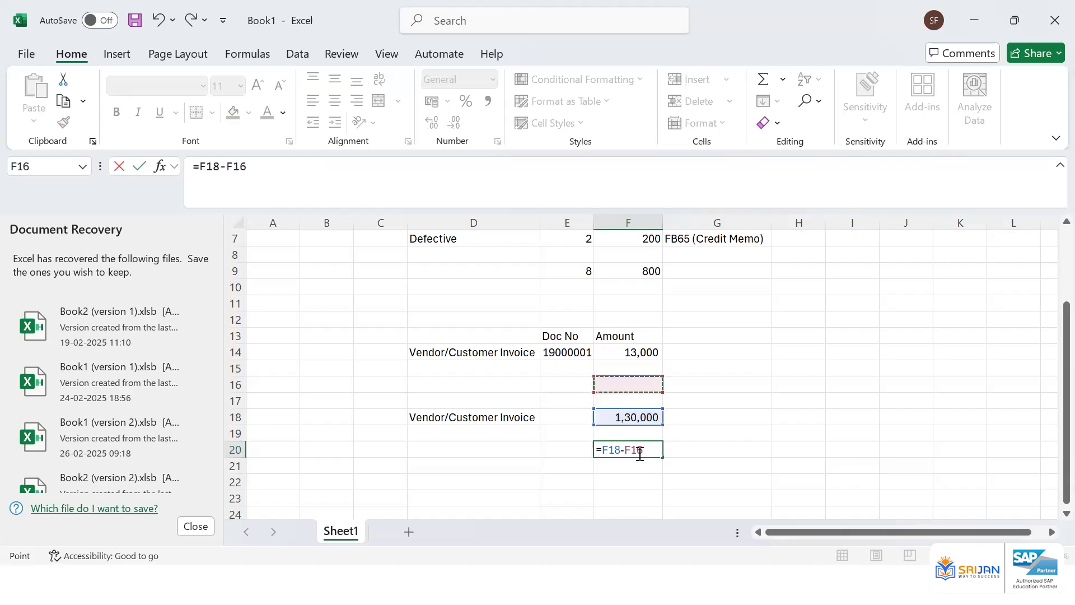
key("Return")
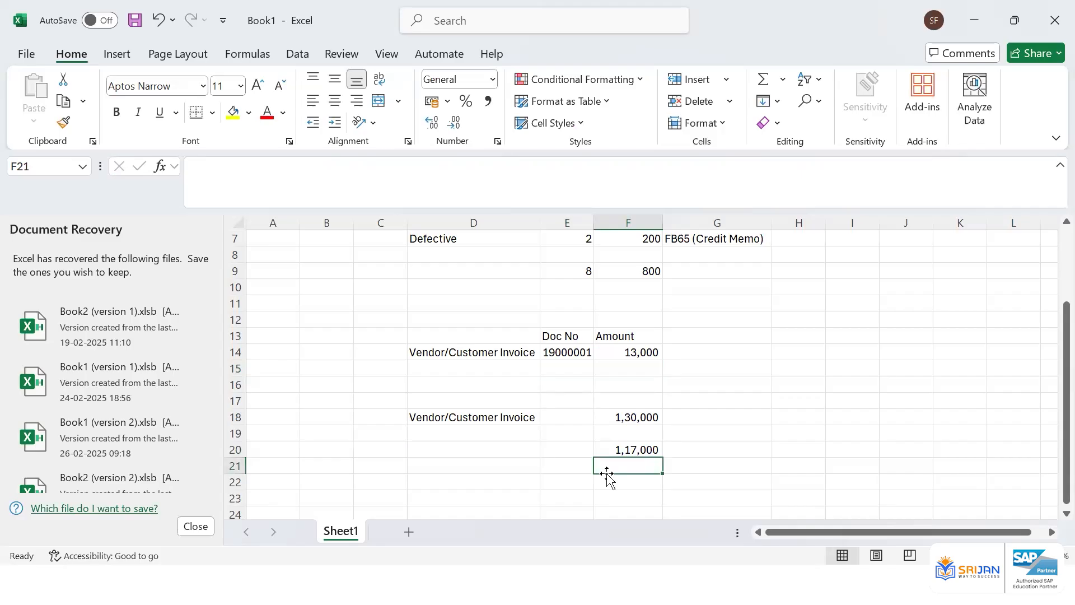
Undo the subtraction formula, the cleared row 15 entries and the last decimal-place reduction on the amounts
key("ctrl+z")
key("ctrl+z")
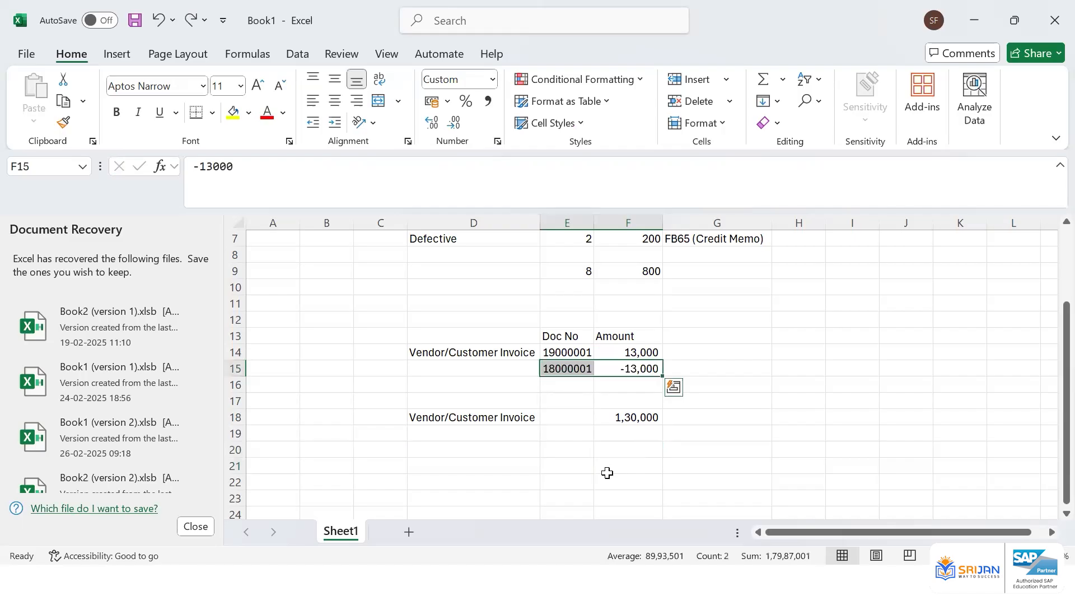
key("ctrl+z")
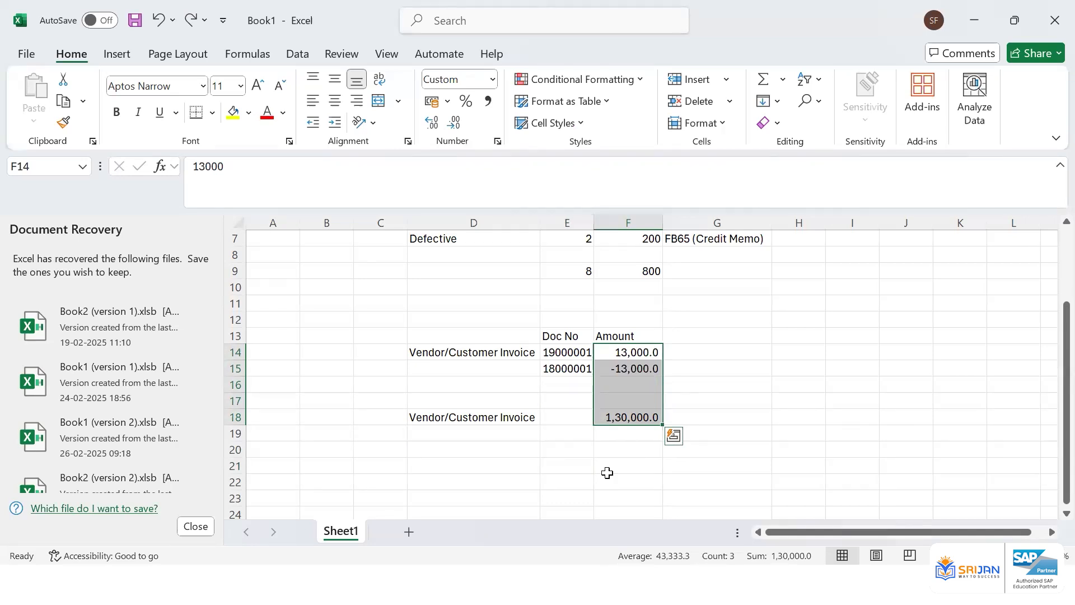
Label the reversal row by entering FB08 in D15
left_click(517, 371)
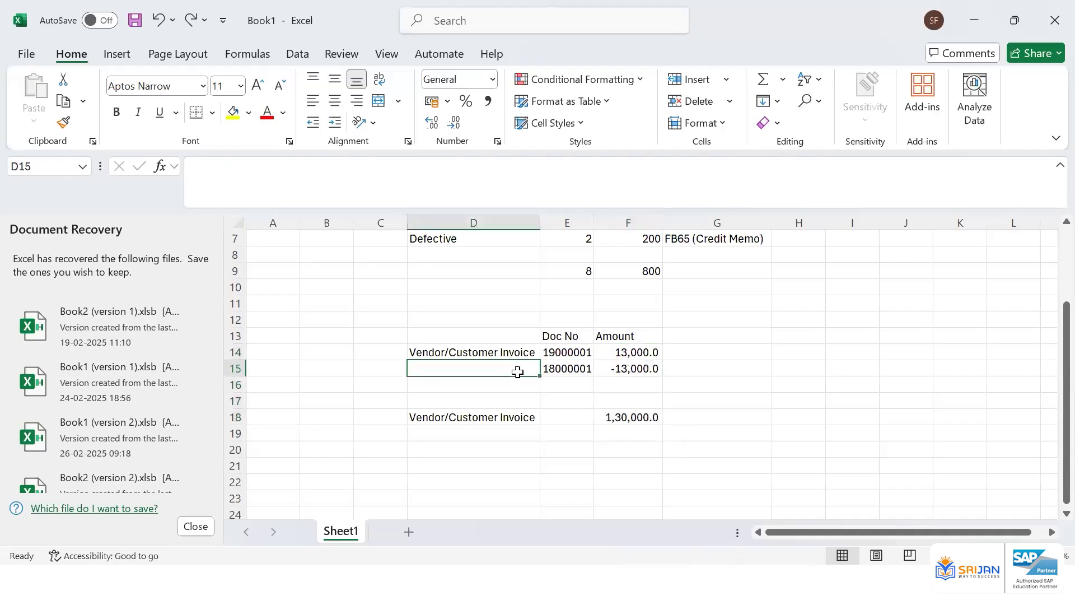
type("FB08")
key("Return")
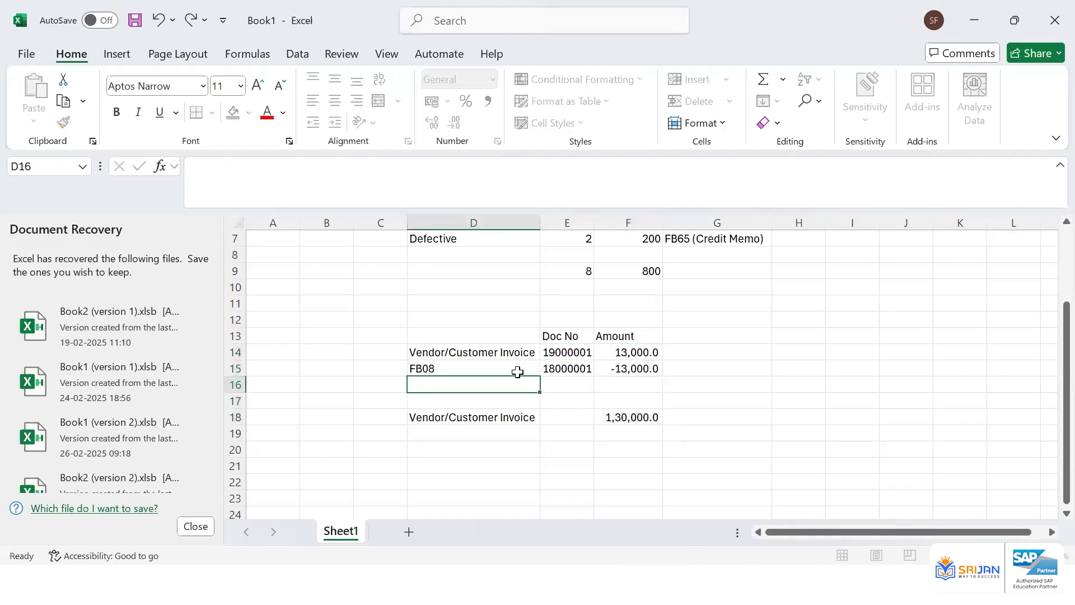
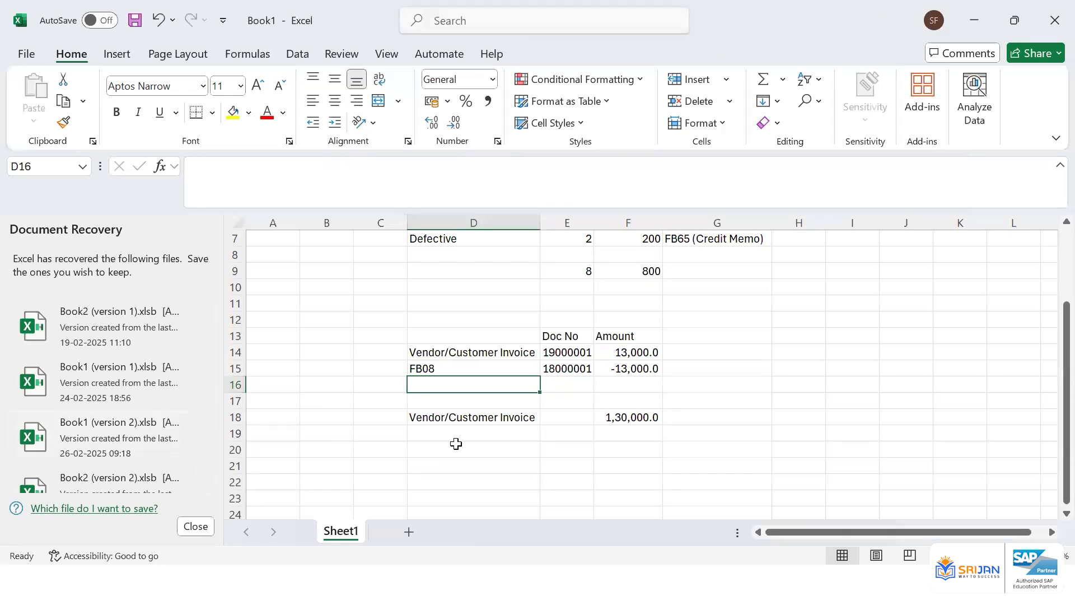
Highlight the reversal row D15:F15 with yellow fill
left_click(512, 365)
left_click(232, 112)
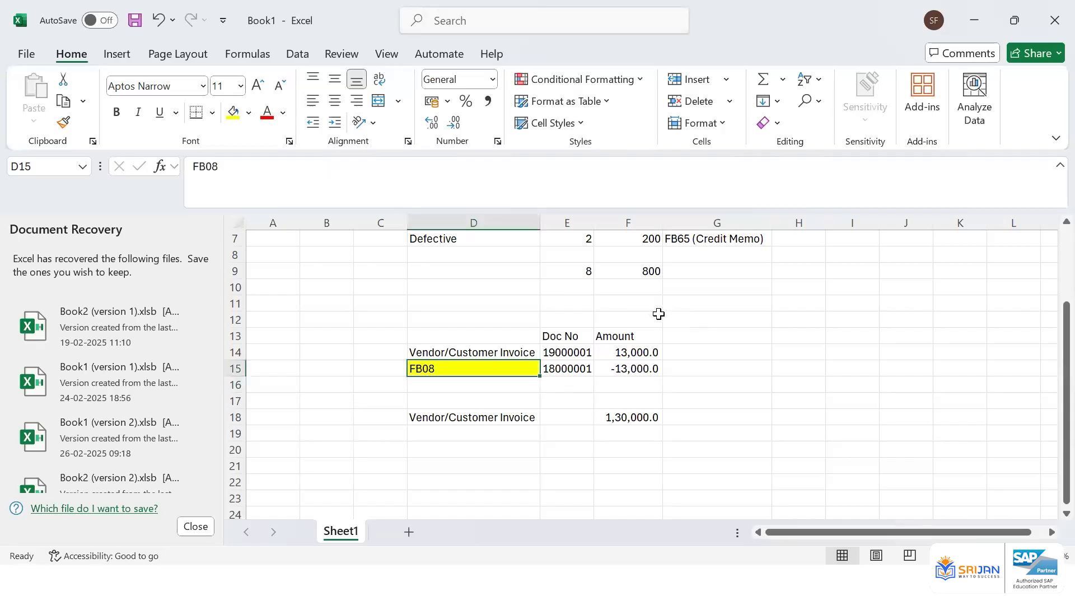
left_click_drag(529, 369, 619, 367)
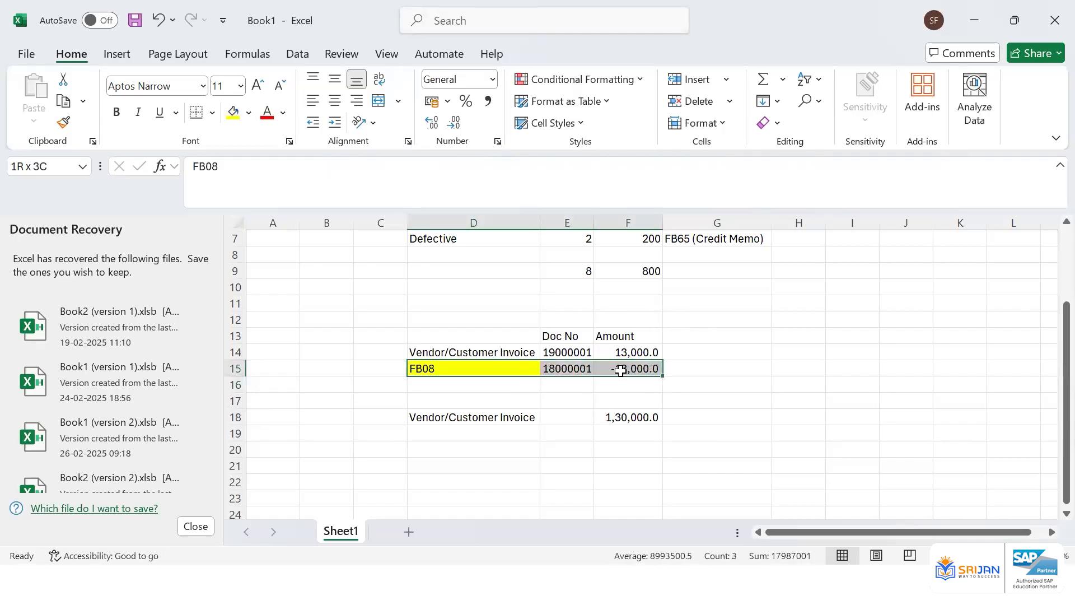
left_click(234, 114)
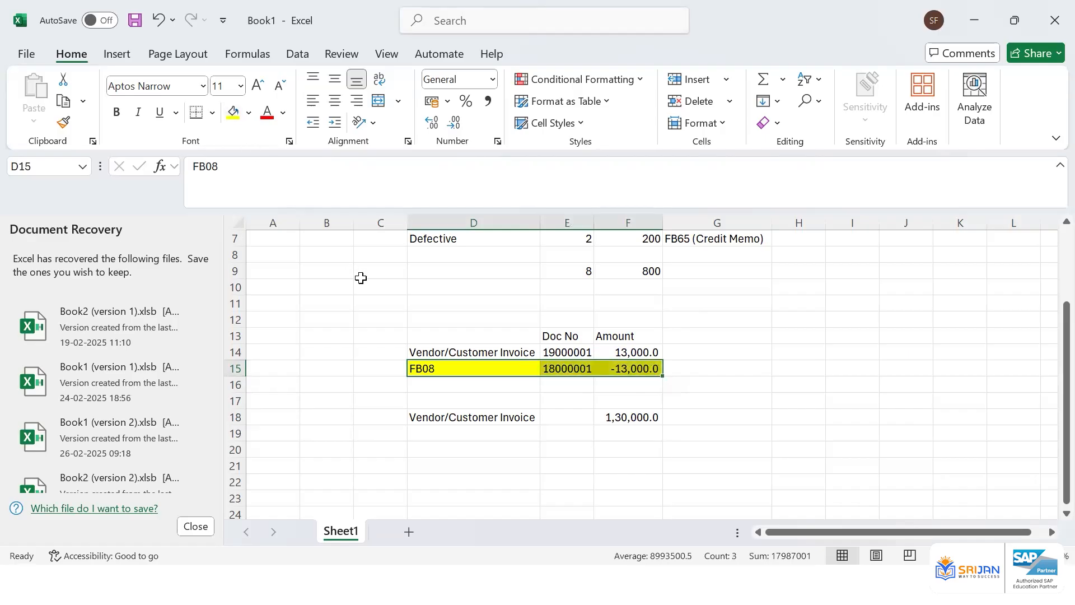
left_click(691, 367)
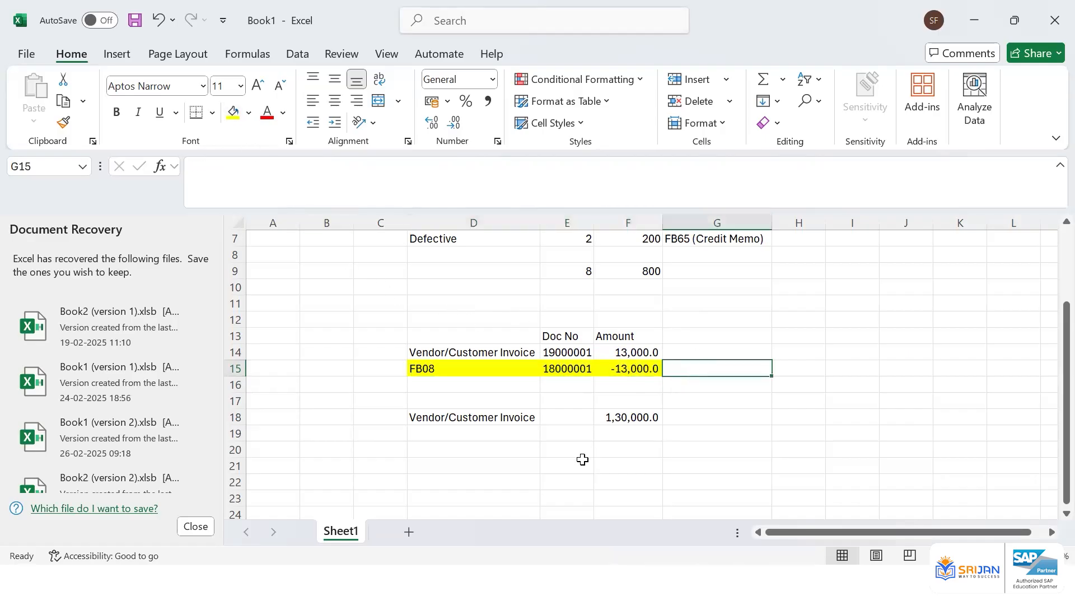
key("alt+Tab")
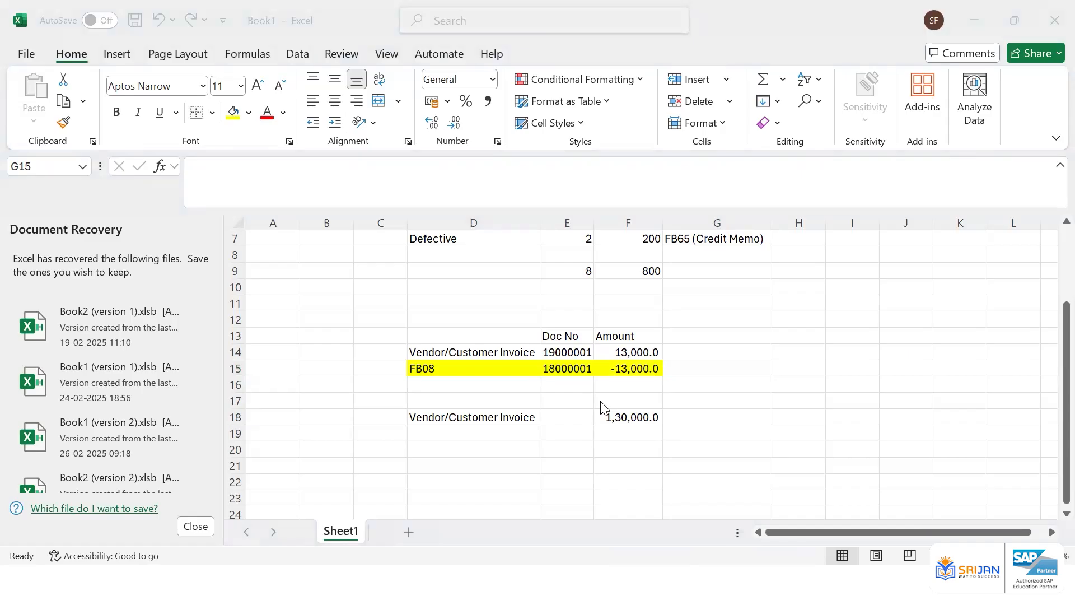
key("alt+Tab")
left_click(752, 432)
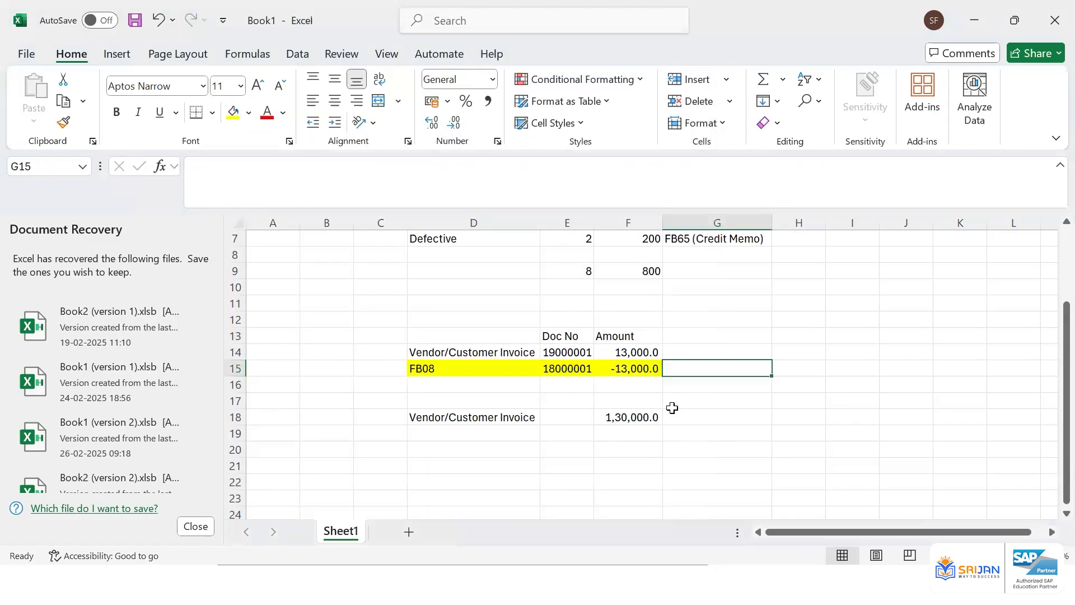
left_click(525, 372)
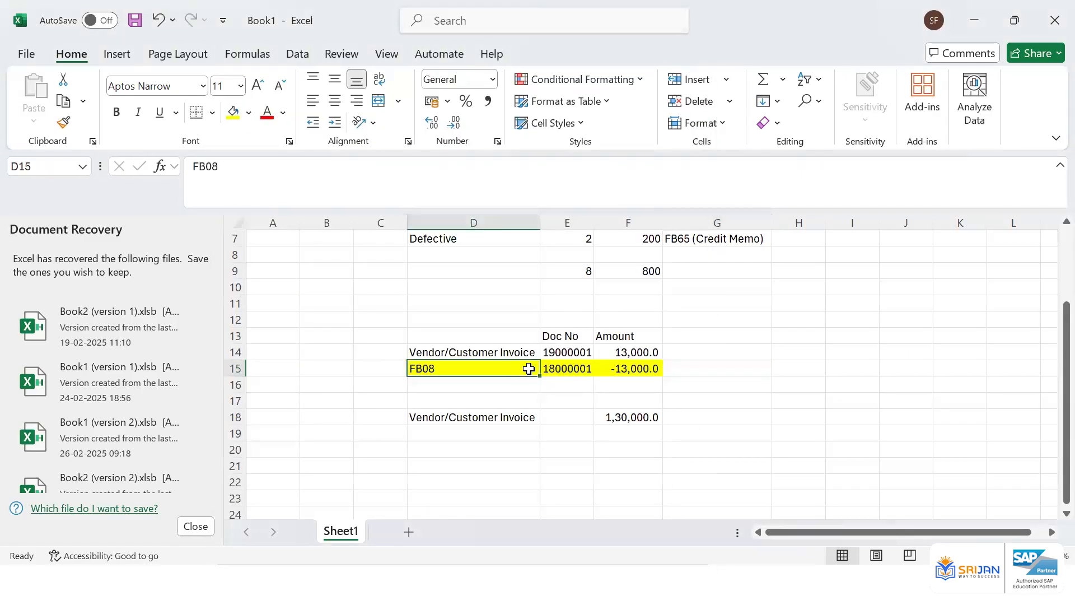
left_click(627, 352)
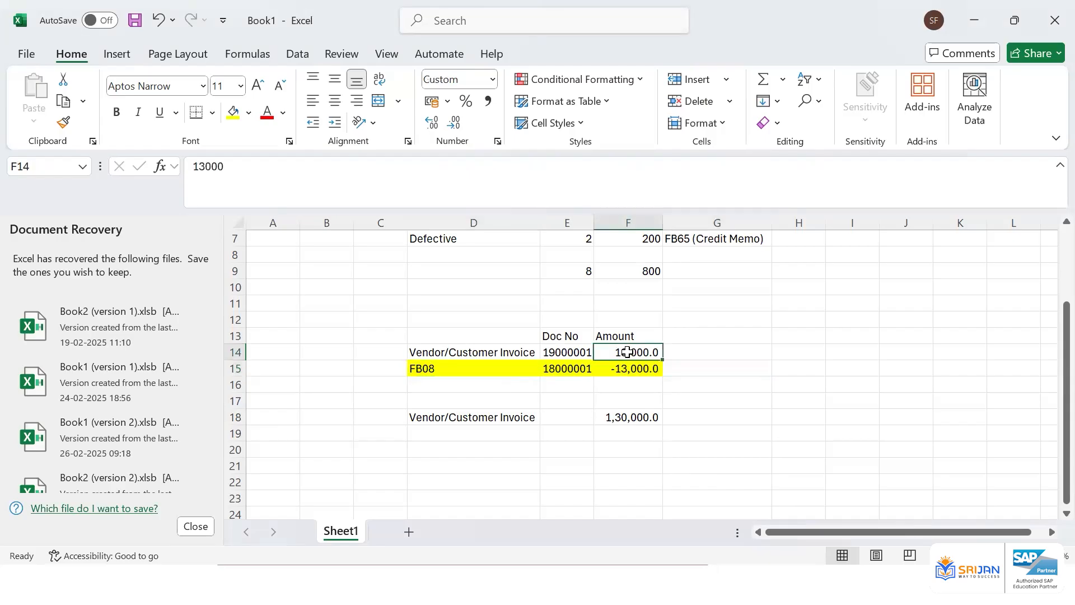
left_click(752, 371)
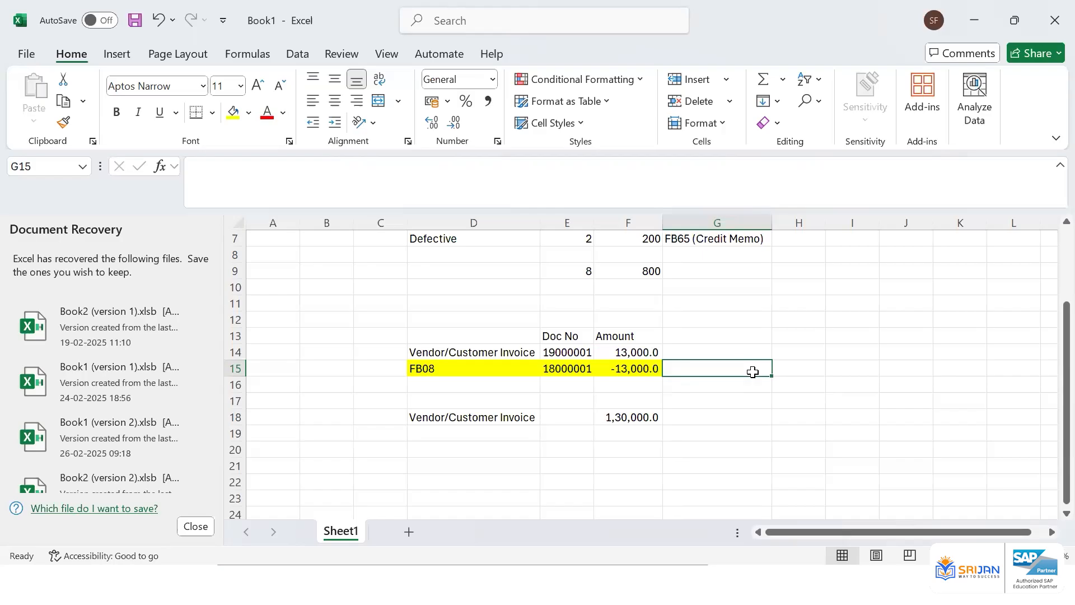
Switch to SAP Logon, open the S4HANA 2023 Suraj connection and log on with the user ID and password
key("alt+Tab")
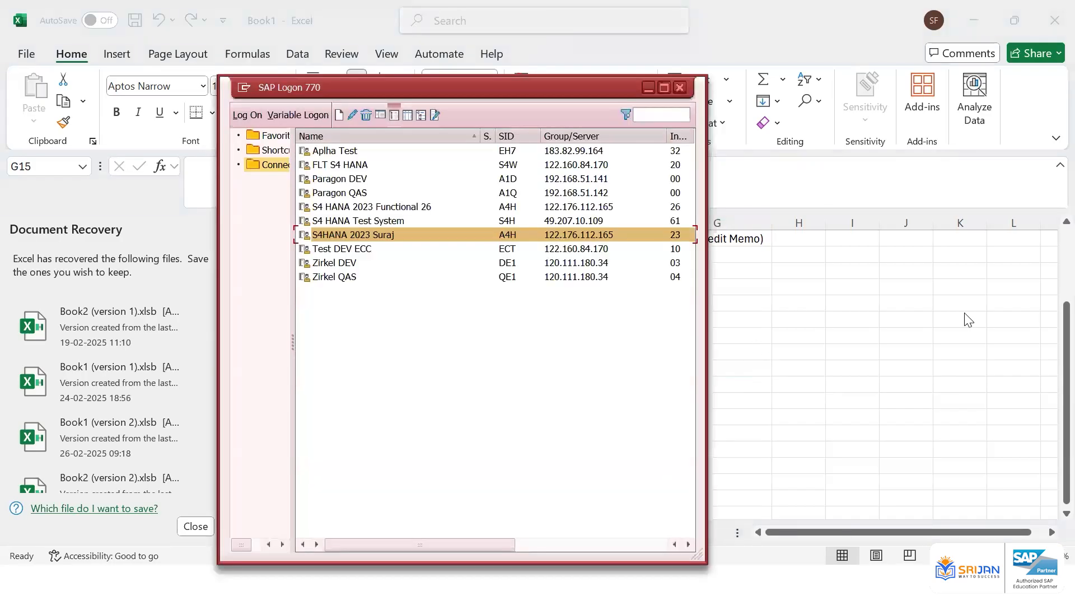
double_click(445, 234)
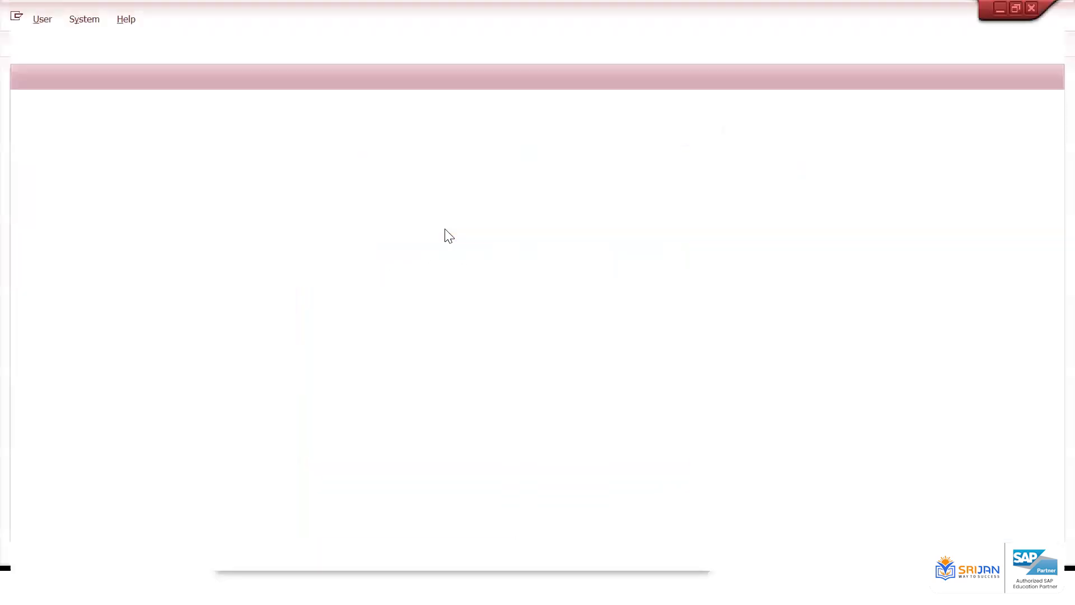
type("FICO05")
key("Tab")
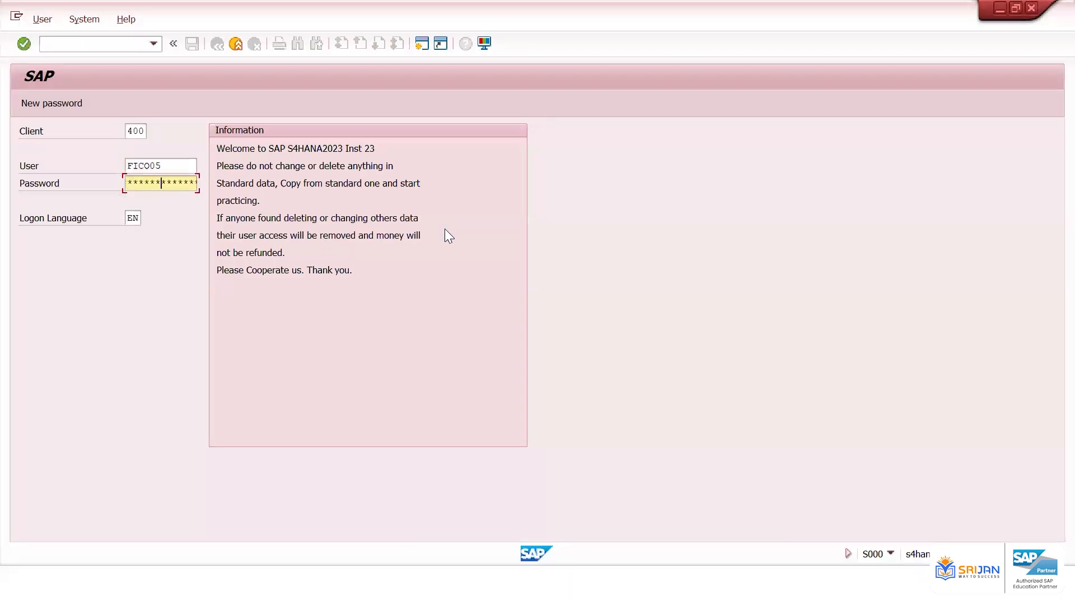
key("Return")
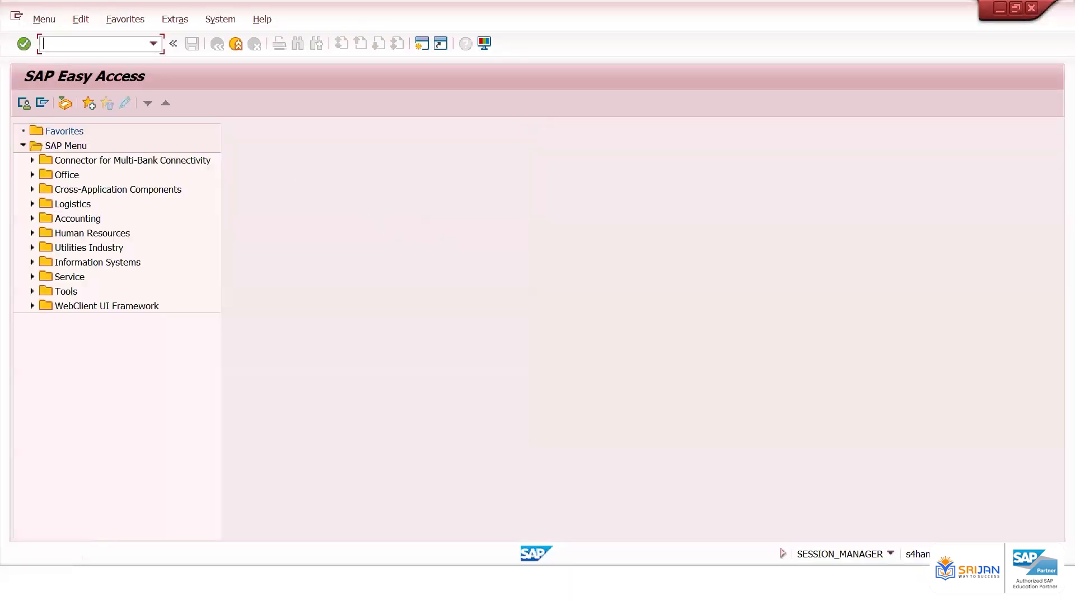
type("/")
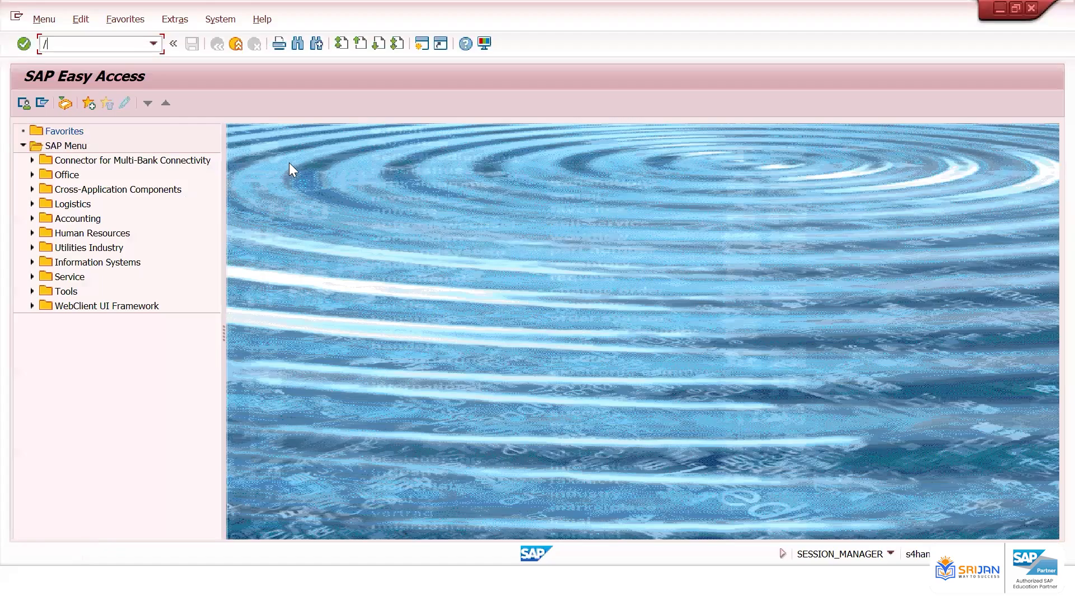
type("nfb60")
key("Return")
key("Down")
Enter invoice date 01.03.2025, reference AJSJSJ and amount 1200 in the invoice header
key("Down")
key("Return")
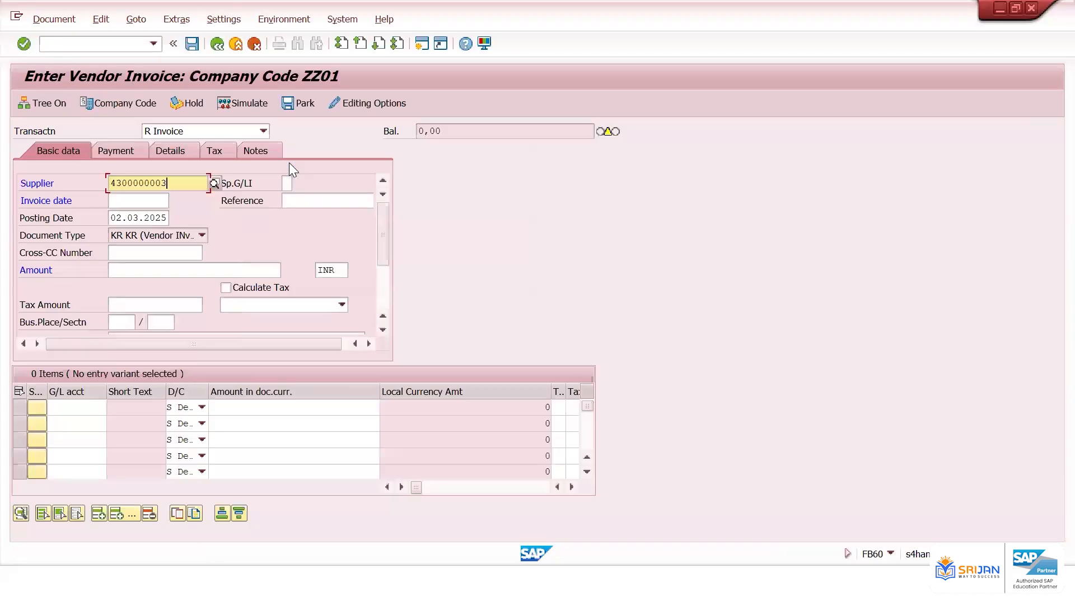
key("Tab")
key("Down")
key("Down")
key("Return")
key("Tab")
type("AJSJSJ")
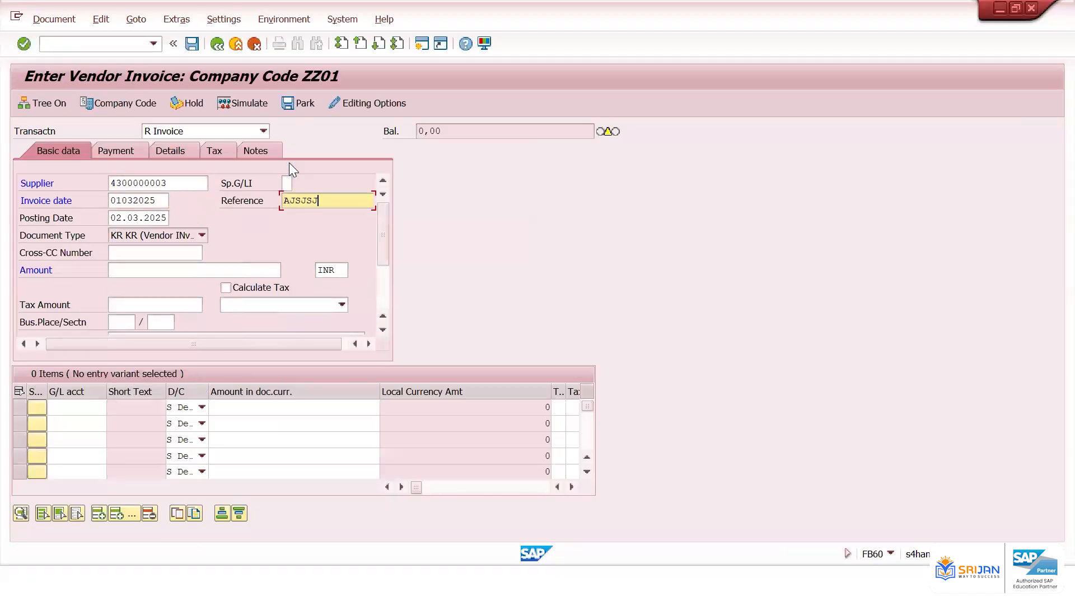
left_click(233, 268)
type("120")
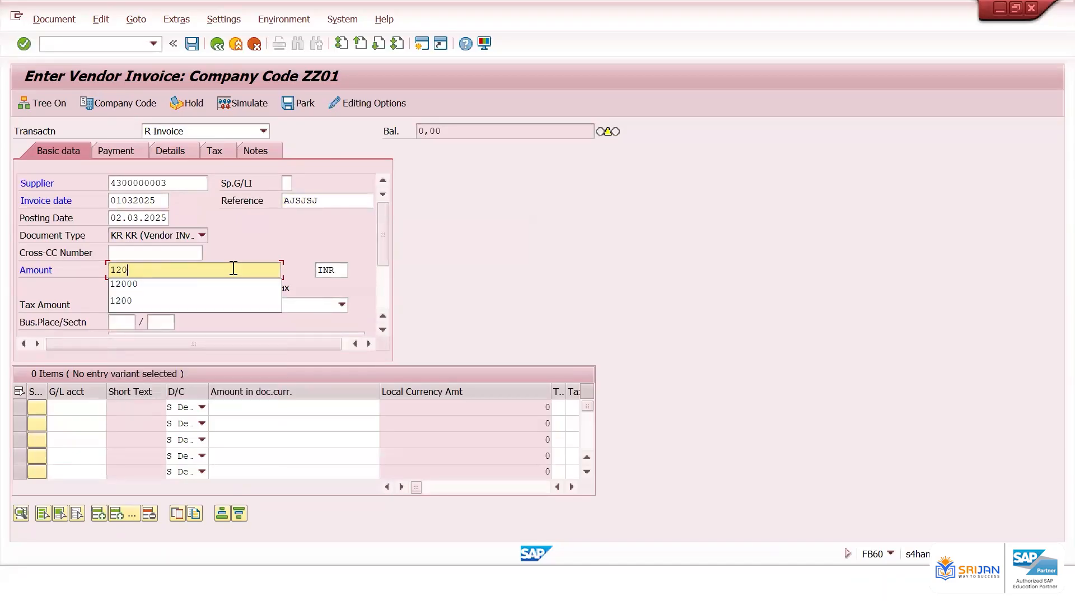
type("0")
left_click(272, 230)
Add a line item for G/L account 400601 with the full balancing amount and post the invoice
left_click(83, 405)
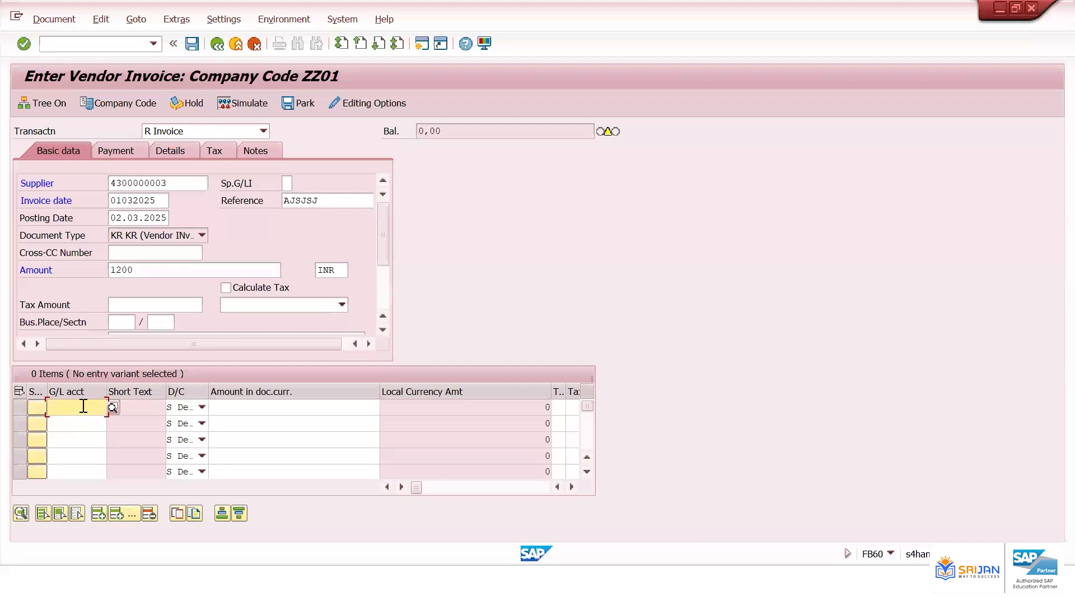
type("400601")
key("Tab")
type("*")
key("Return")
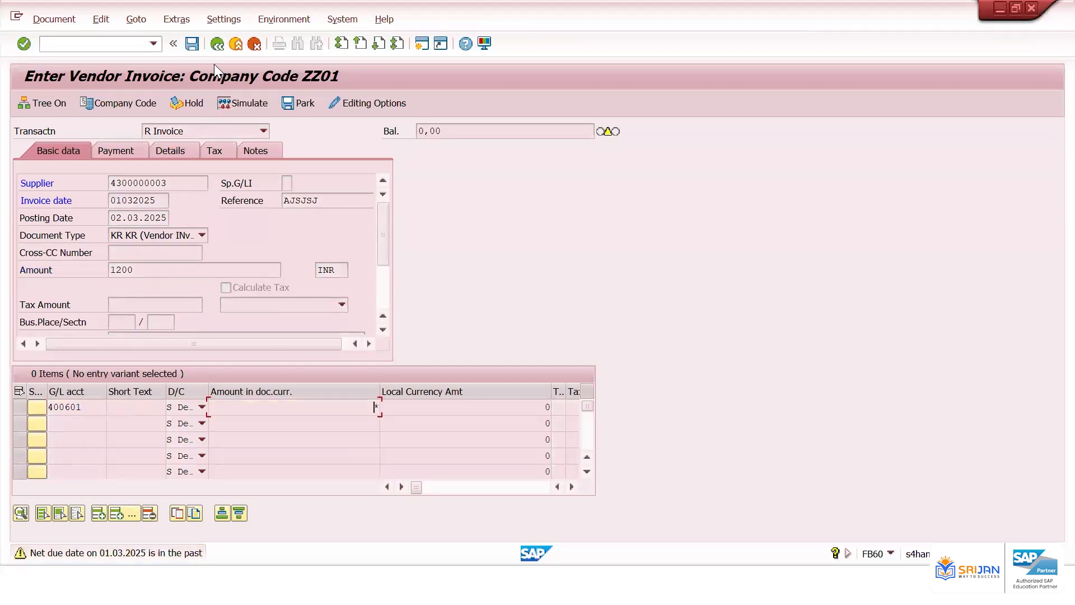
key("Return")
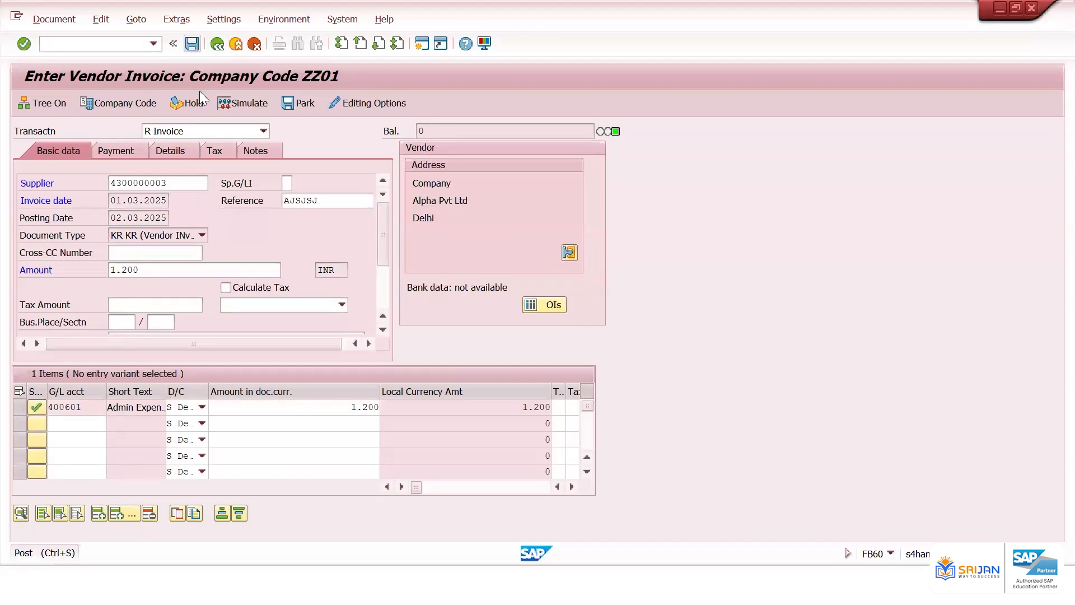
left_click(78, 43)
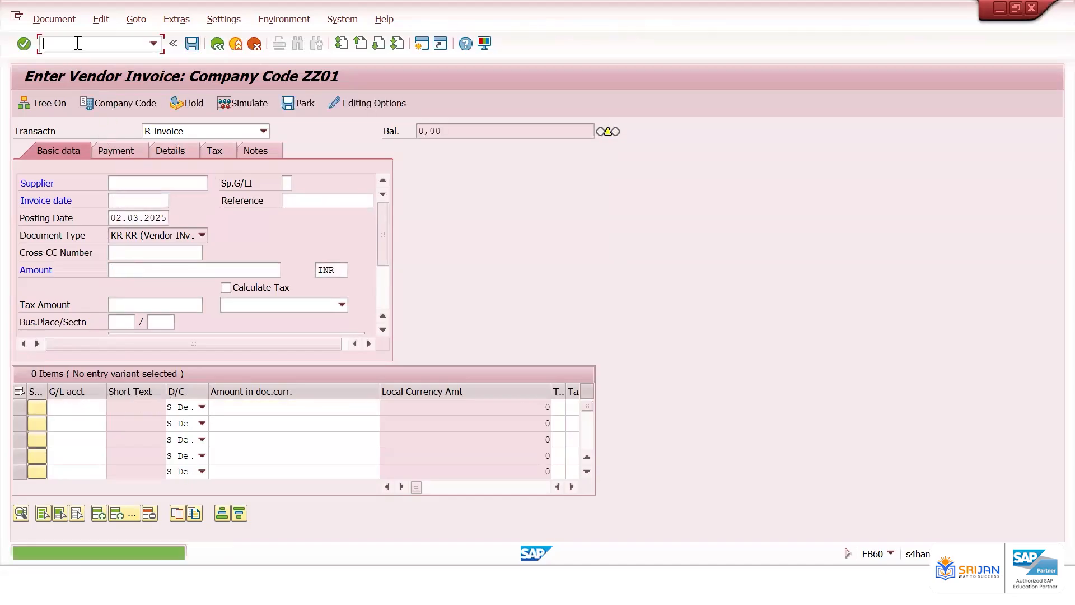
type("/nfb60")
key("Return")
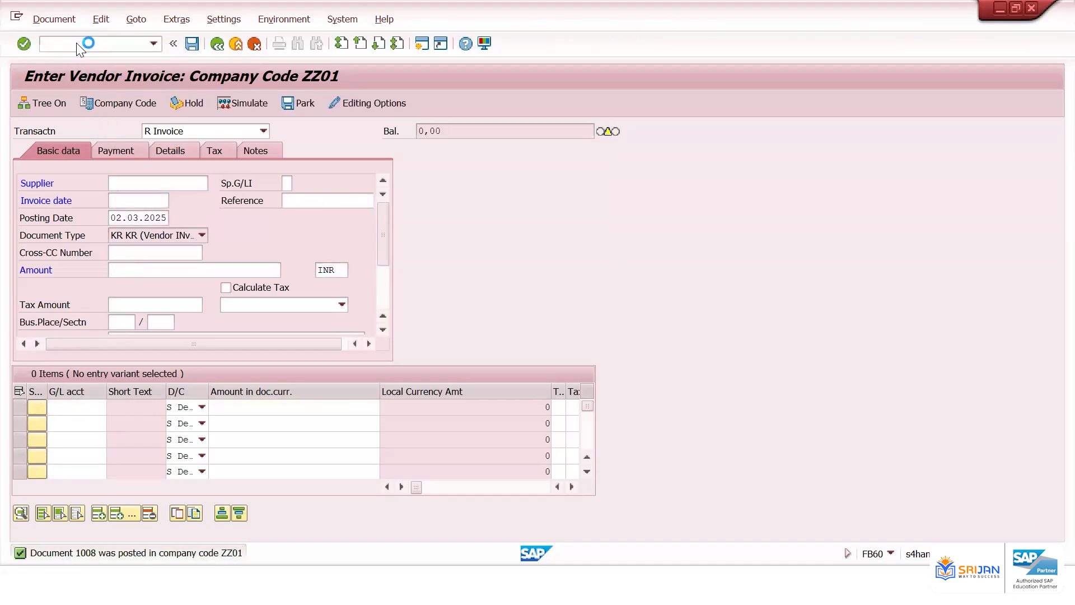
key("space")
key("Down")
key("Return")
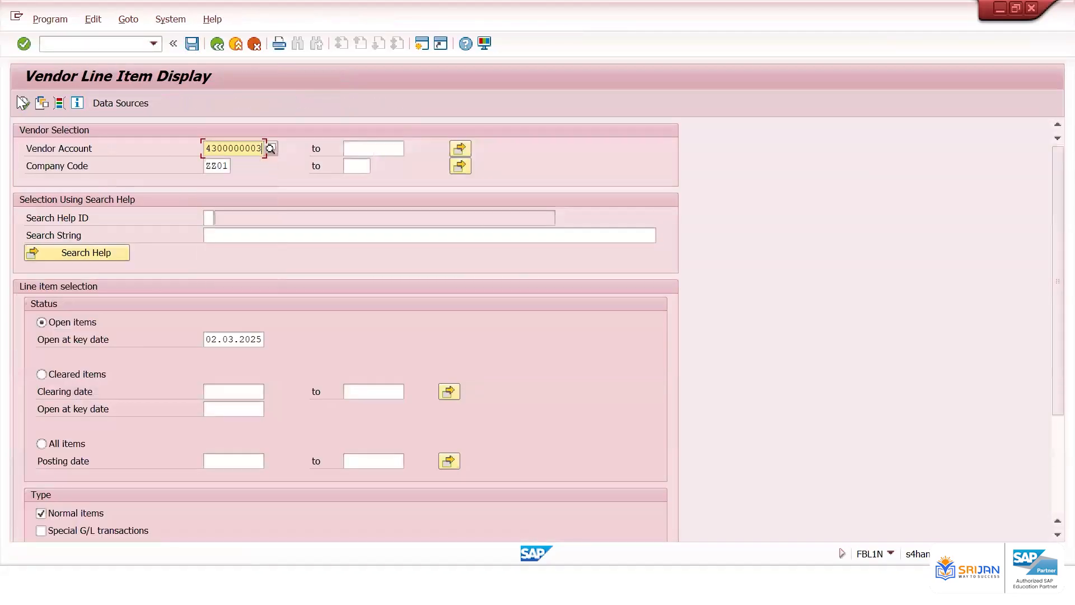
left_click(22, 102)
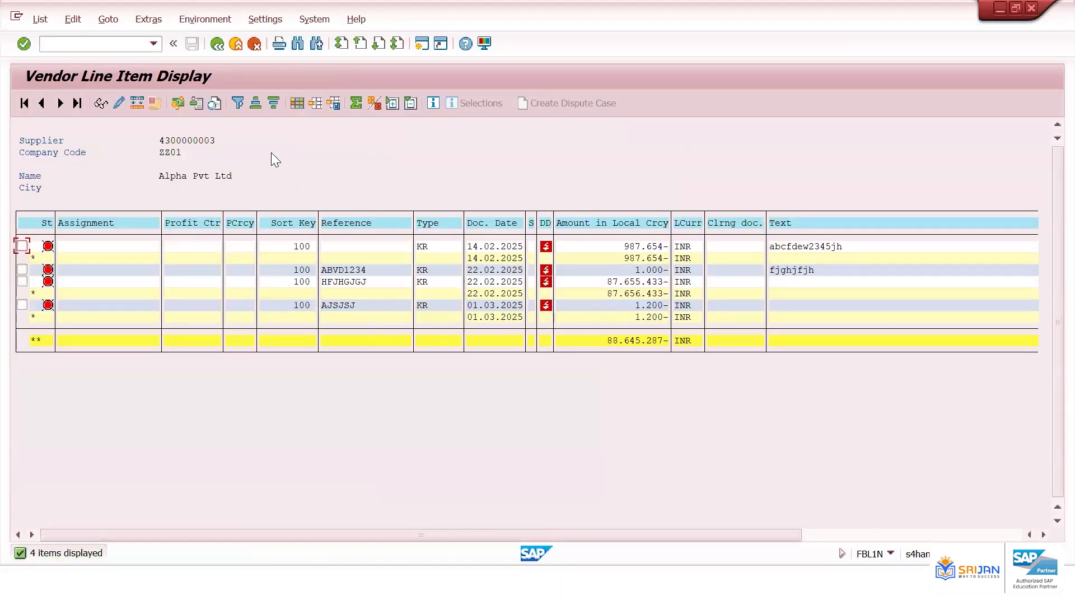
Rerun the vendor line item list using layout /FLT1
left_click(217, 44)
scroll(136, 439, "down", 2)
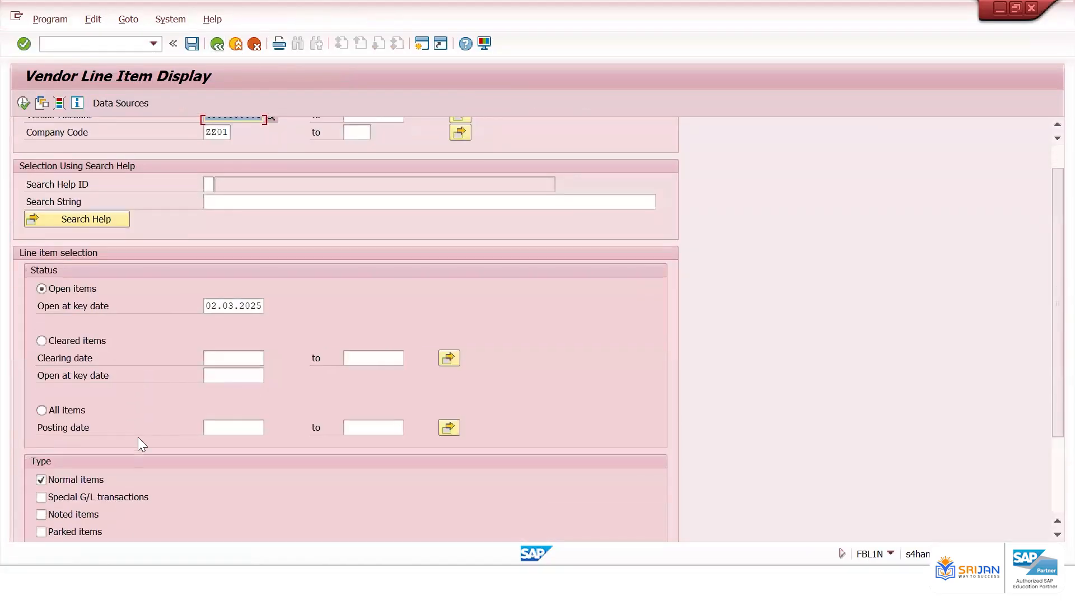
scroll(138, 437, "down", 3)
left_click(274, 502)
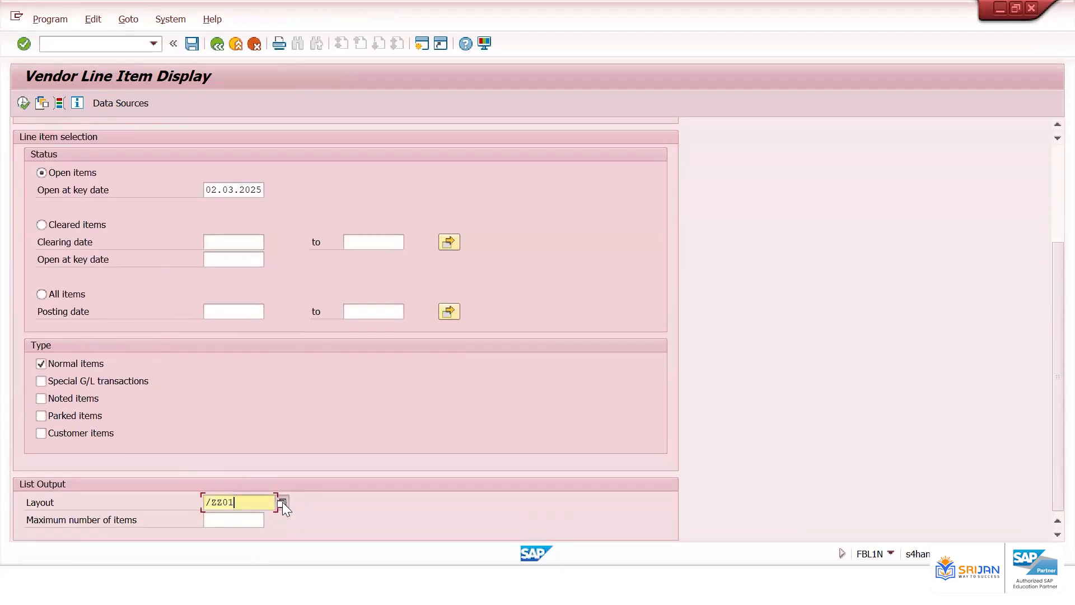
left_click(282, 501)
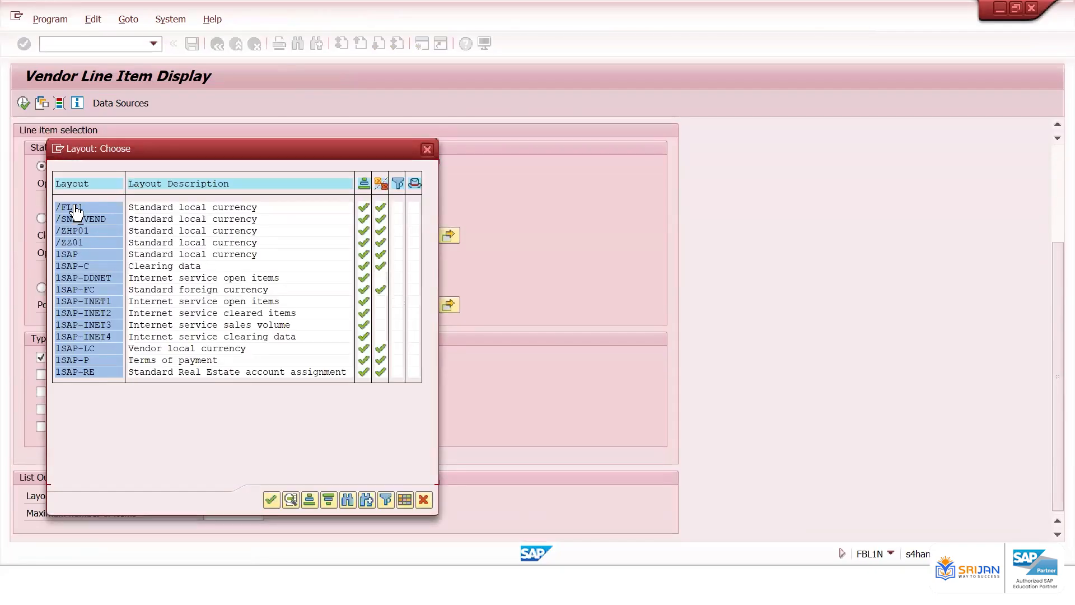
double_click(75, 208)
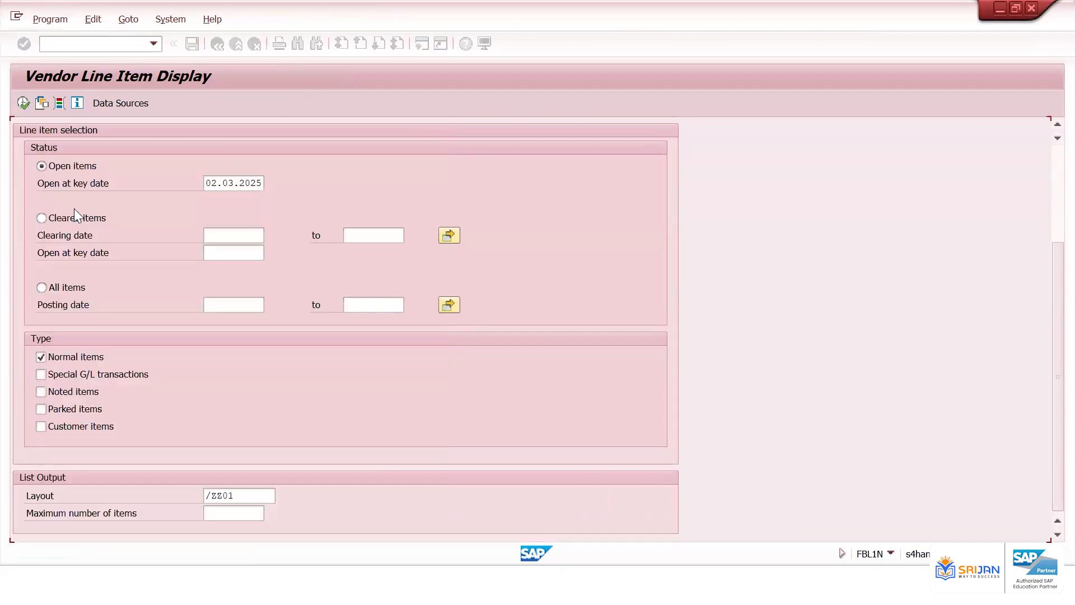
left_click(23, 106)
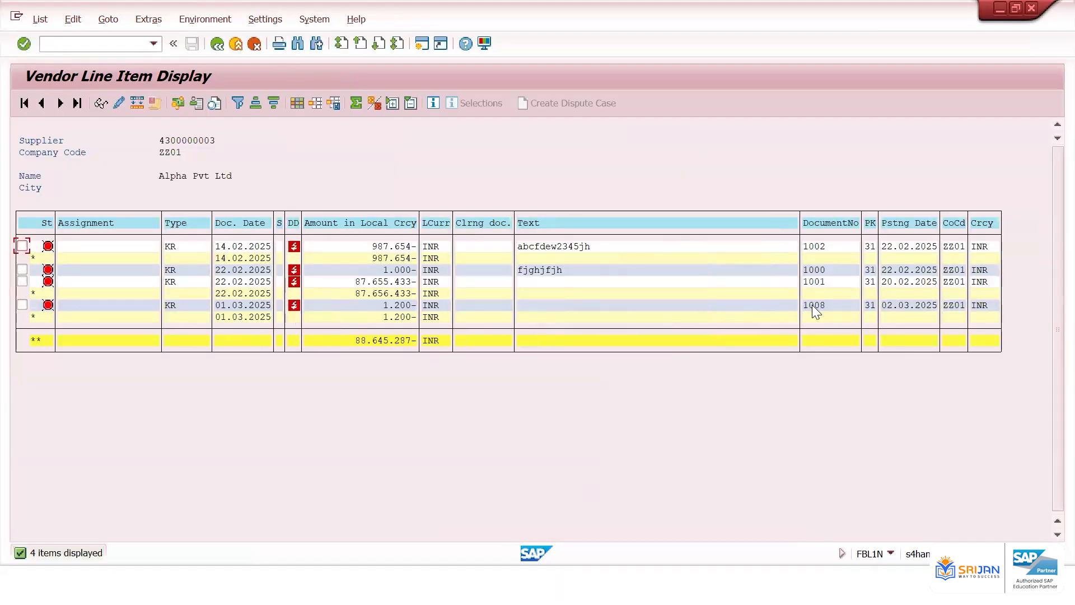
Rerun the vendor line item list for all items with posting date 02.03.2025 to 02.03.2025
left_click(218, 44)
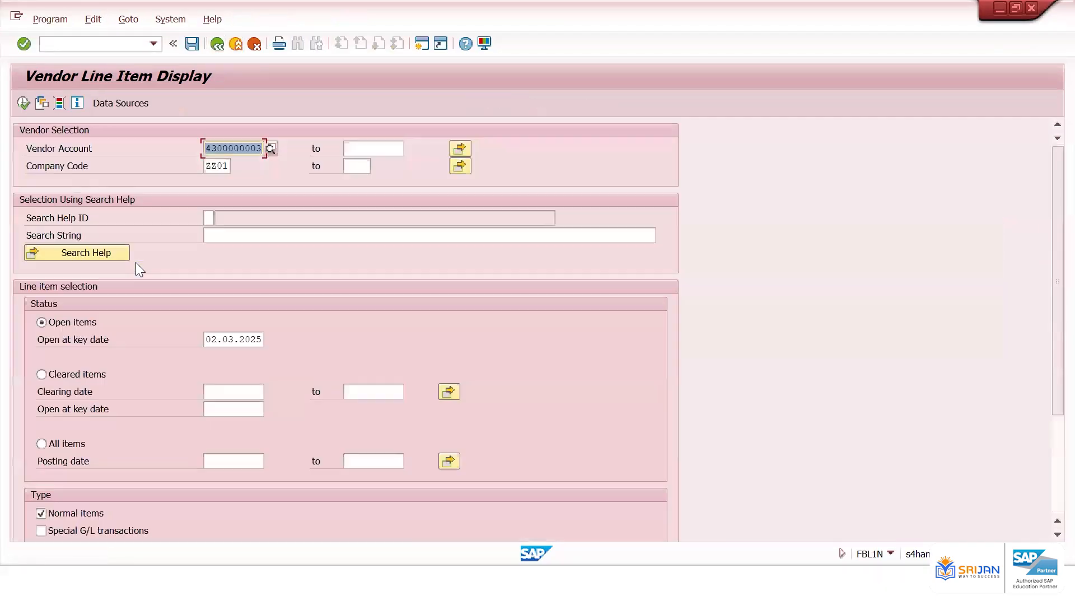
left_click(59, 439)
left_click(241, 459)
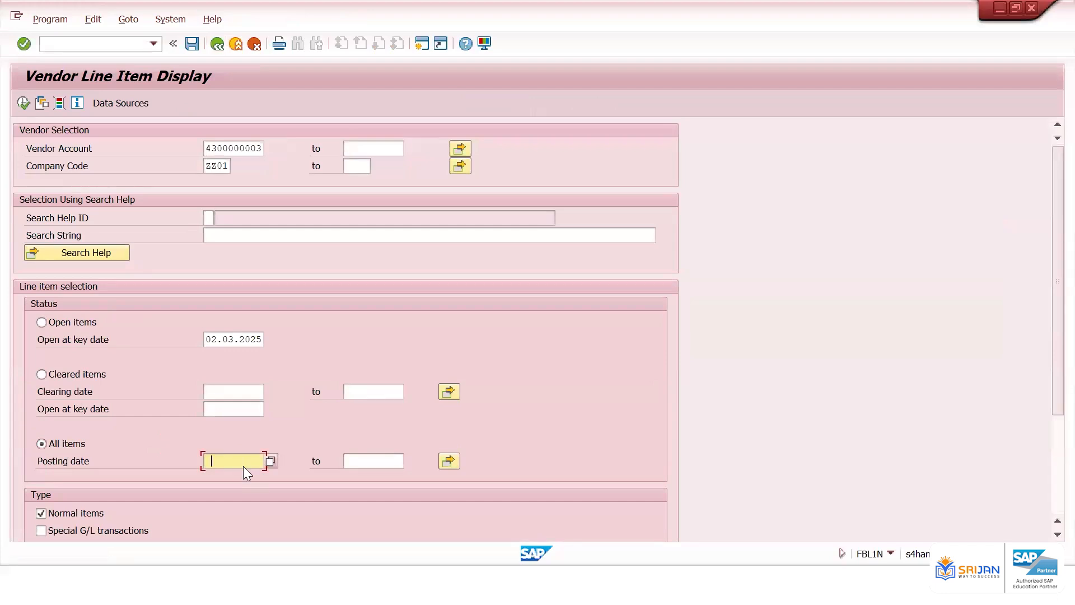
left_click(250, 359)
key("Tab")
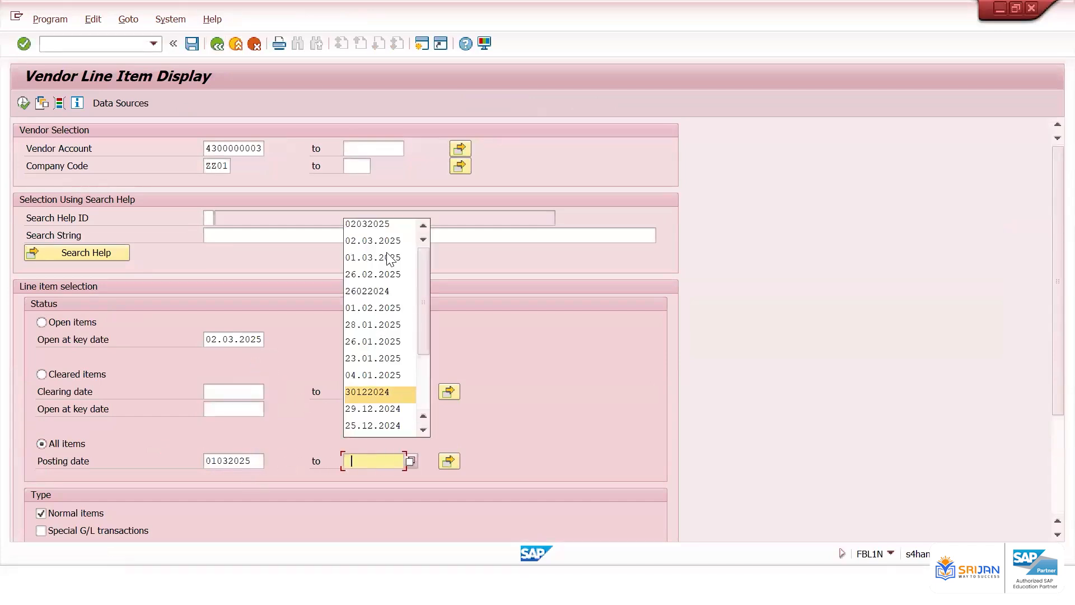
left_click(387, 225)
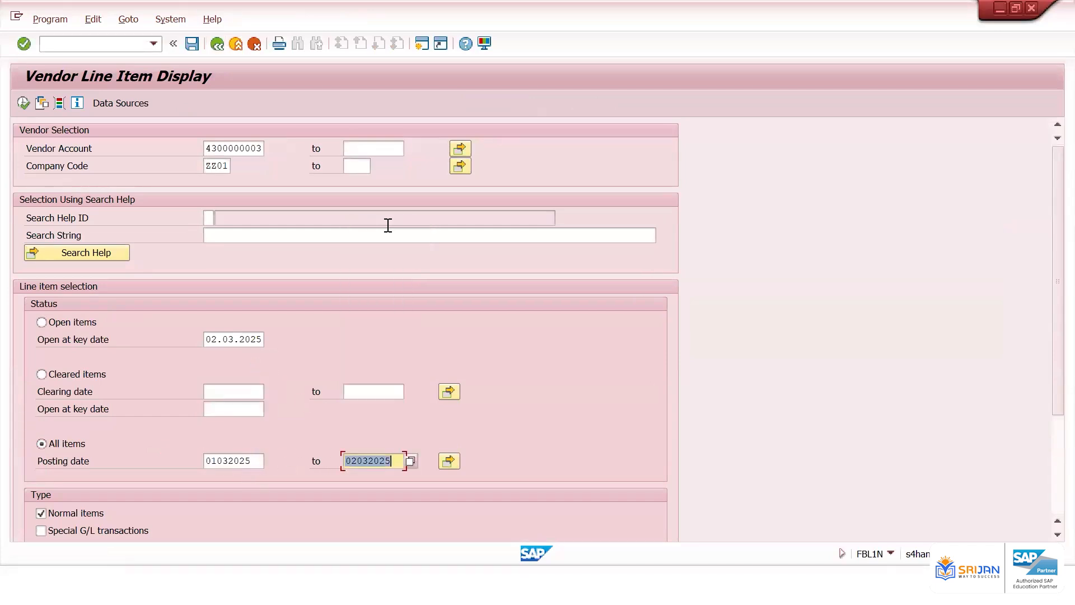
key("ctrl+c")
key("shift+Tab")
key("ctrl+v")
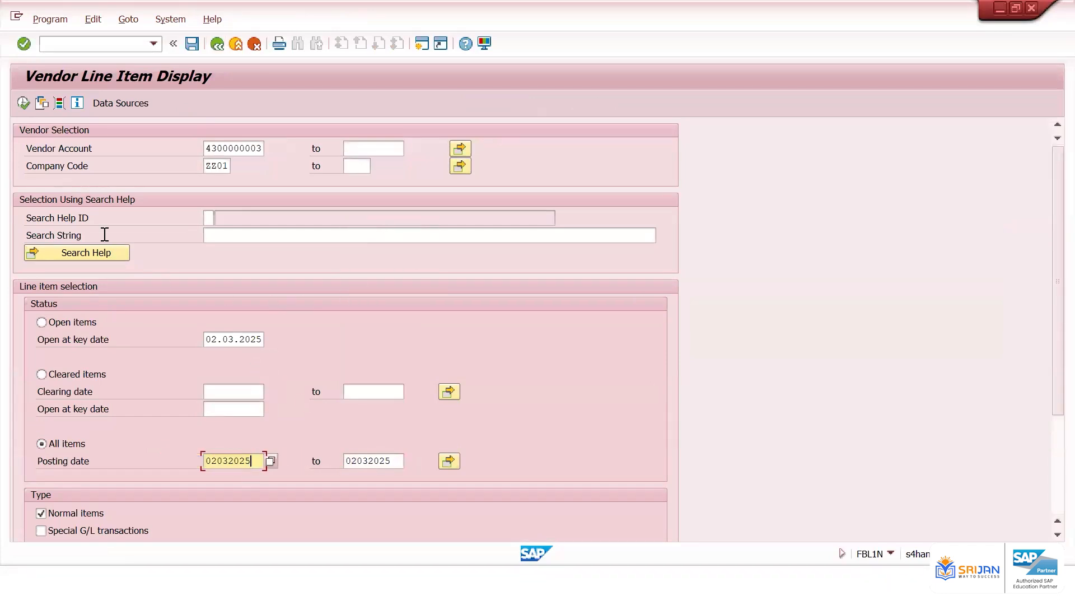
left_click(23, 102)
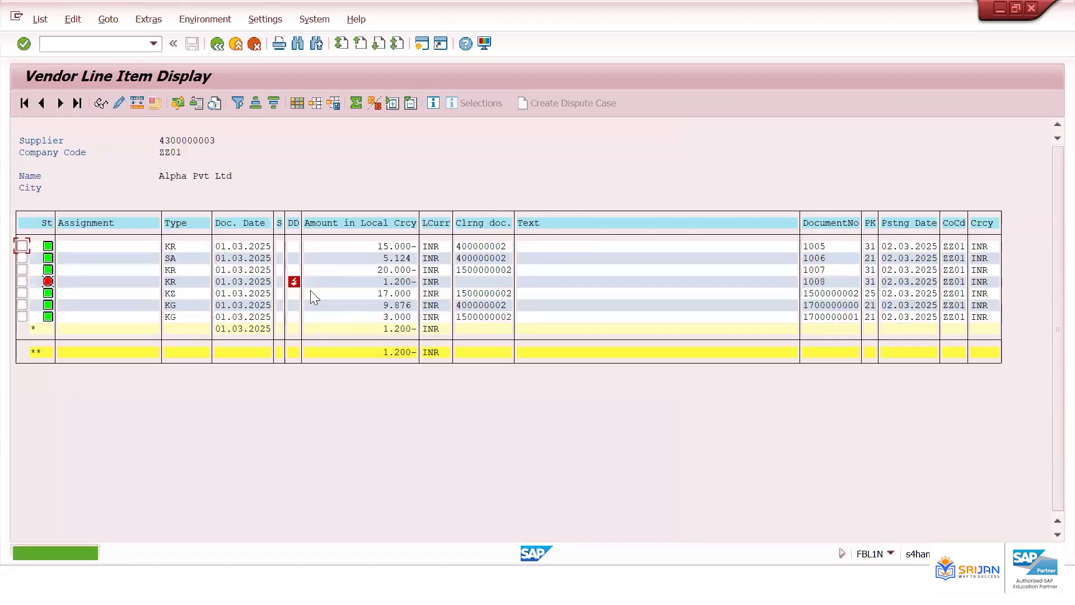
Sort the vendor line items by status and open document 1008 for display
left_click(48, 225)
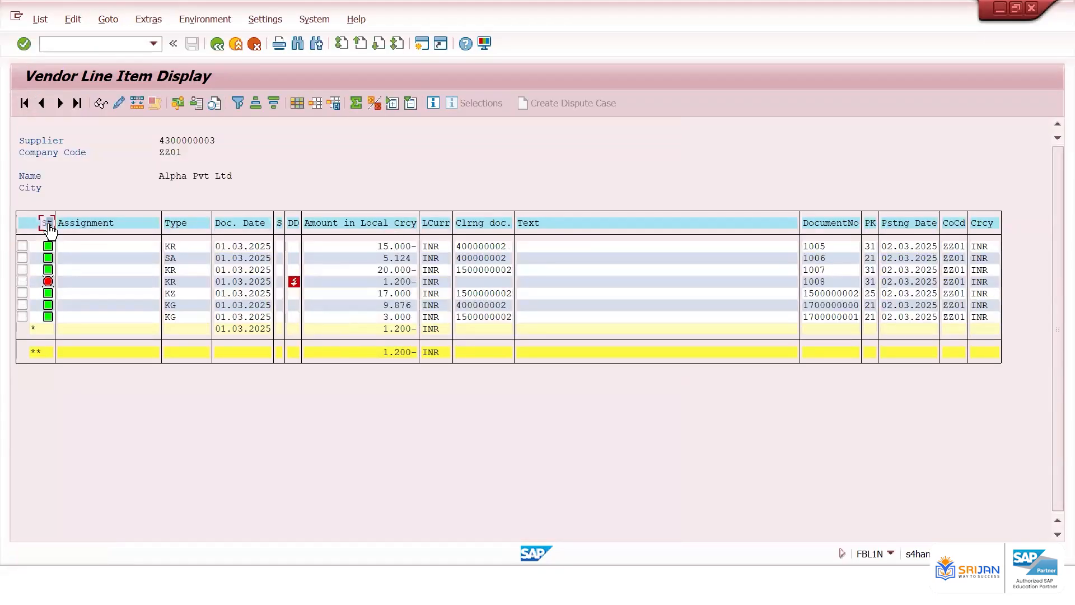
left_click(255, 105)
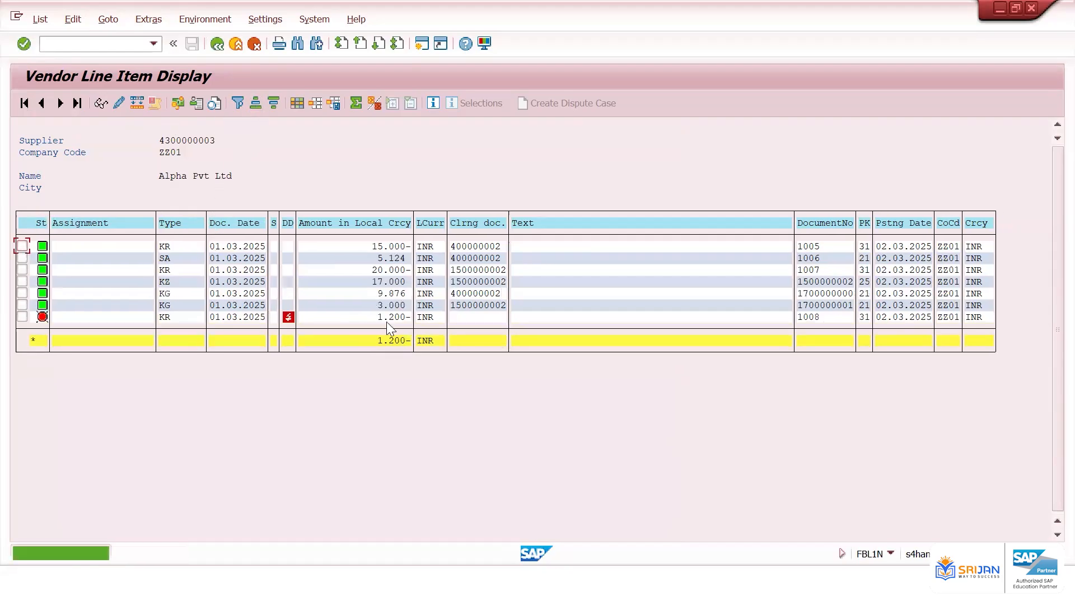
left_click(391, 318)
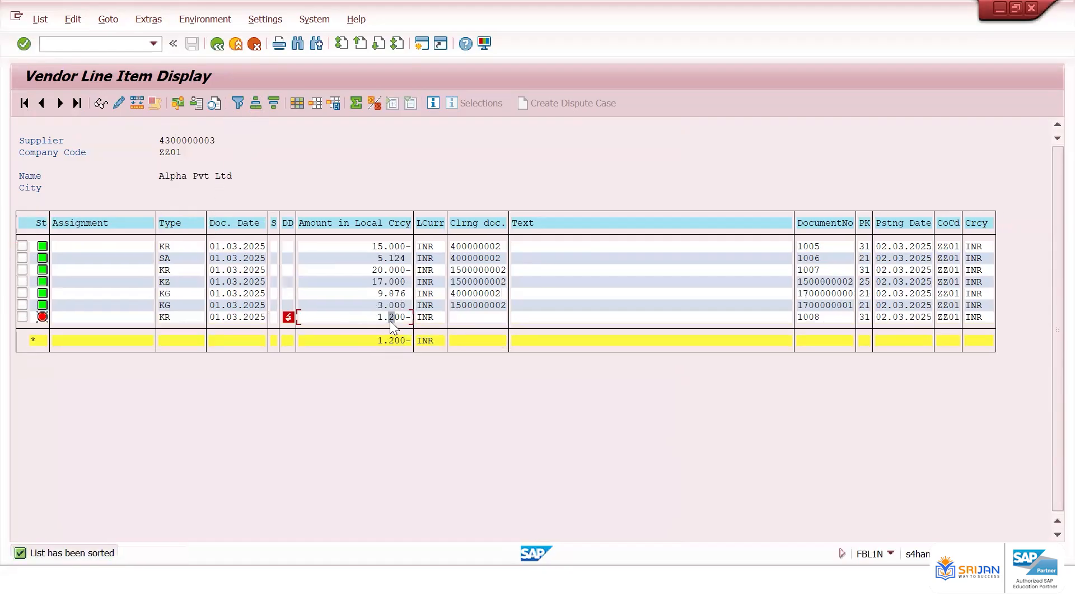
left_click(806, 318)
double_click(239, 318)
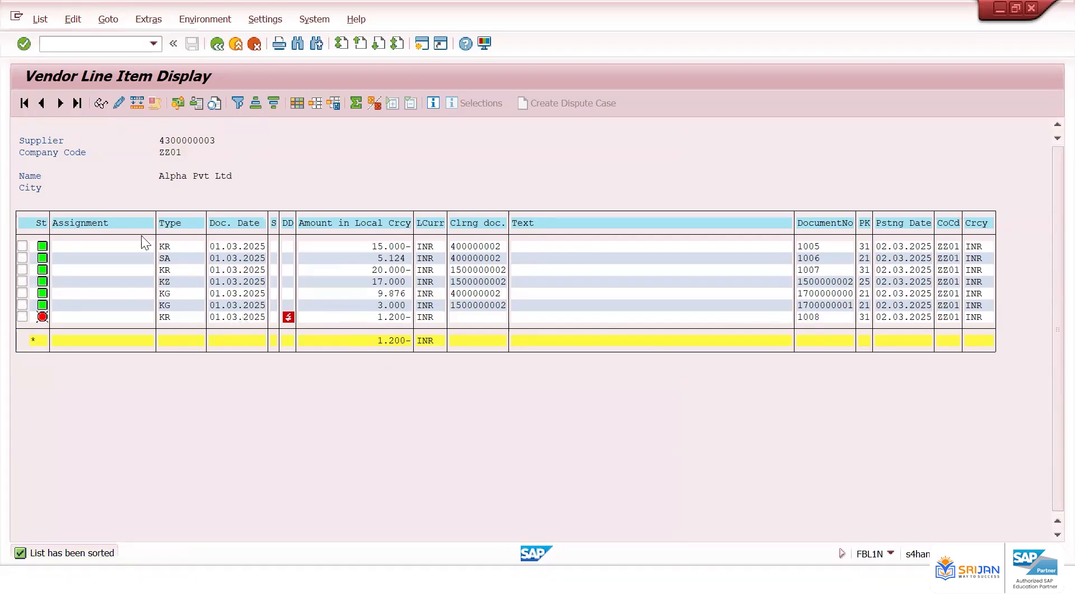
left_click(59, 105)
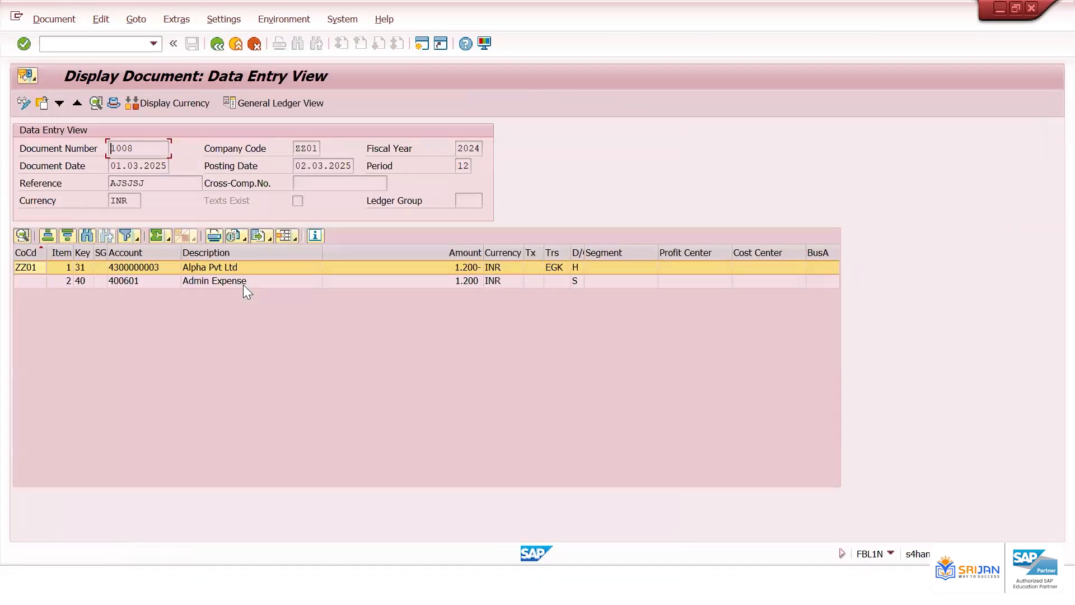
Open a new session and start G/L account posting with transaction F-02
left_click(243, 285)
left_click(247, 267)
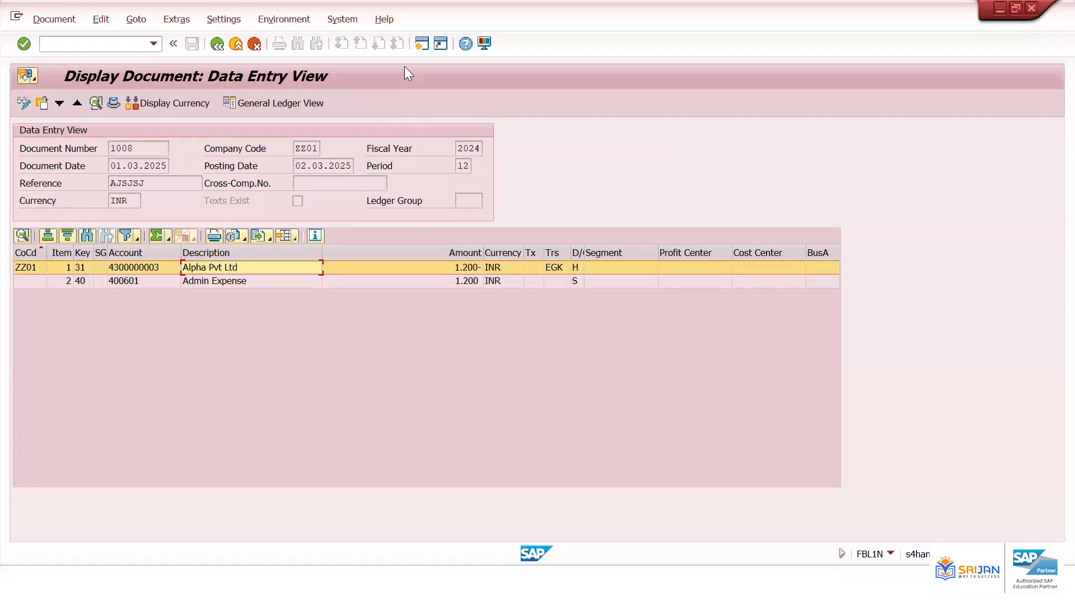
left_click(420, 44)
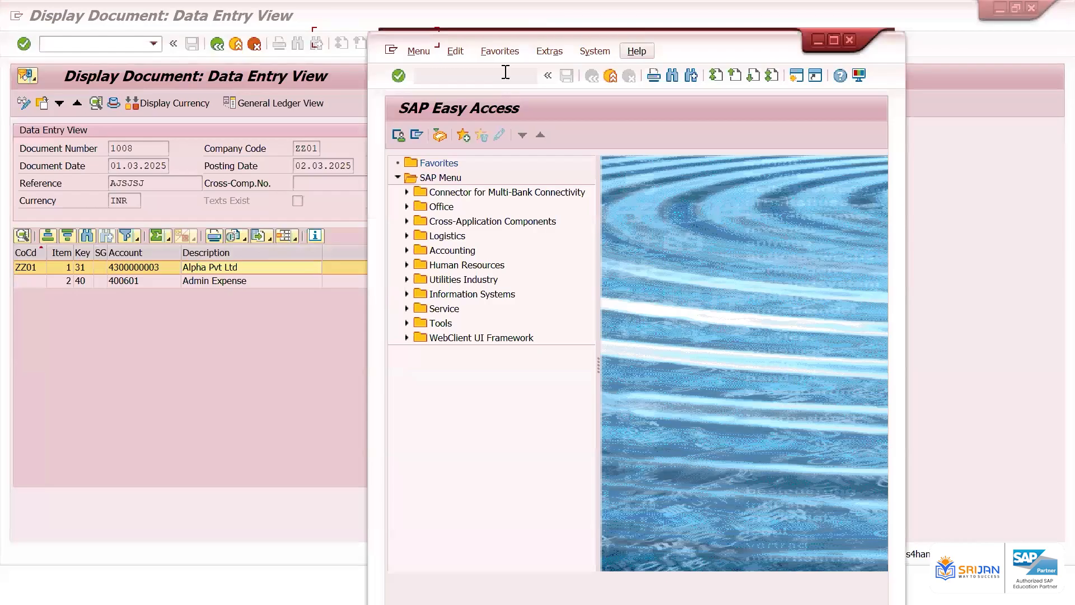
type("f-02")
key("Return")
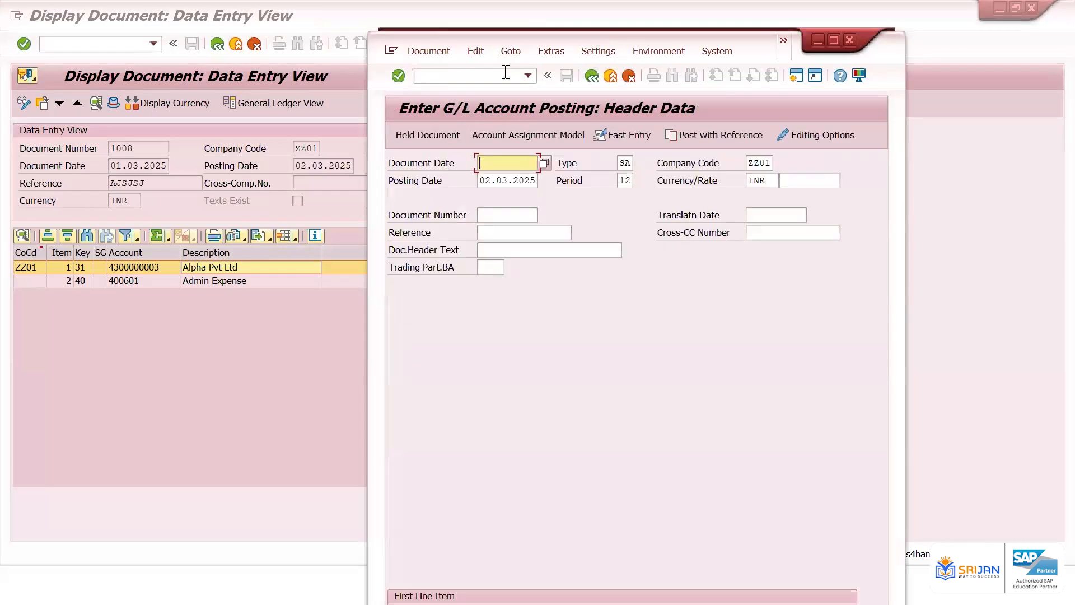
Enter document date 01.03.2025 with document type SA in the F-02 header data
key("Down")
key("Return")
key("BackSpace")
key("BackSpace")
key("BackSpace")
key("BackSpace")
key("BackSpace")
key("BackSpace")
key("BackSpace")
key("BackSpace")
key("Down")
key("Return")
key("Tab")
key("Tab")
key("Tab")
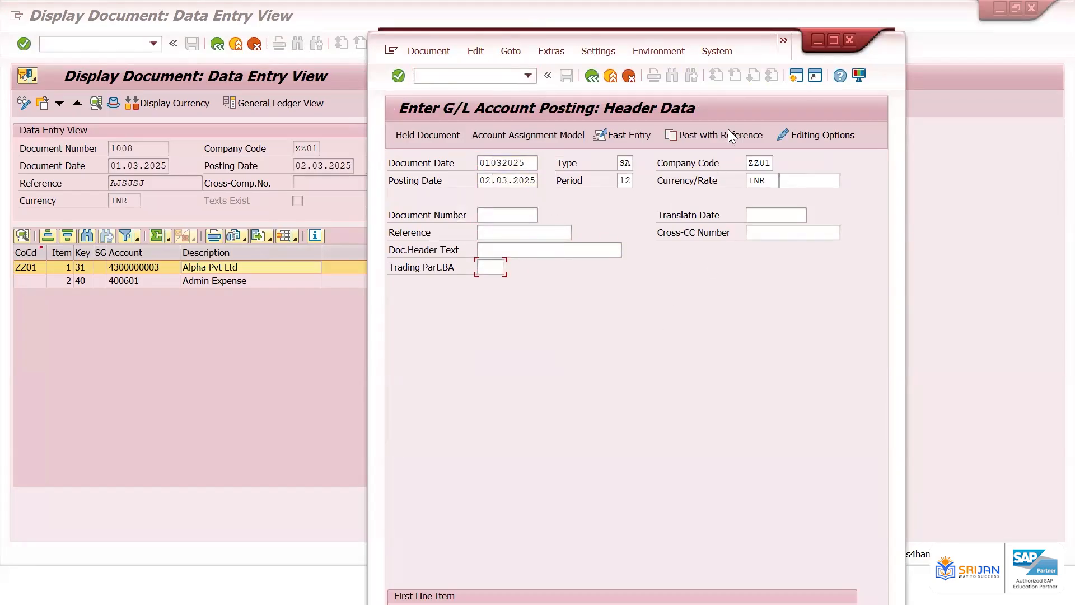
left_click_drag(754, 39, 784, 7)
key("Tab")
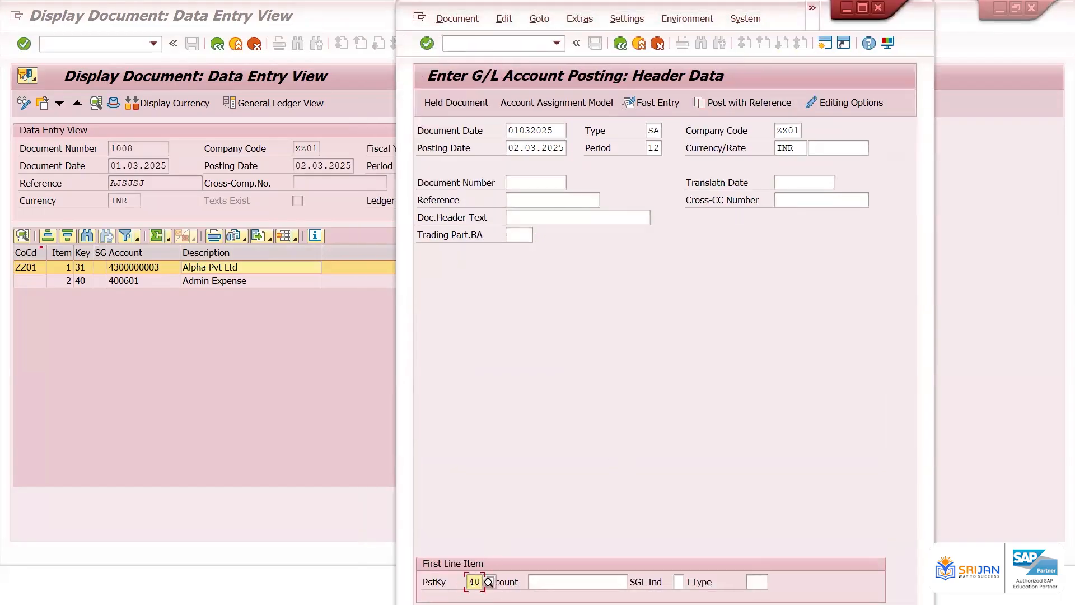
Enter a first line with posting key 50 for G/L account 400601 and amount 1.200
key("BackSpace")
key("BackSpace")
type("50")
key("Tab")
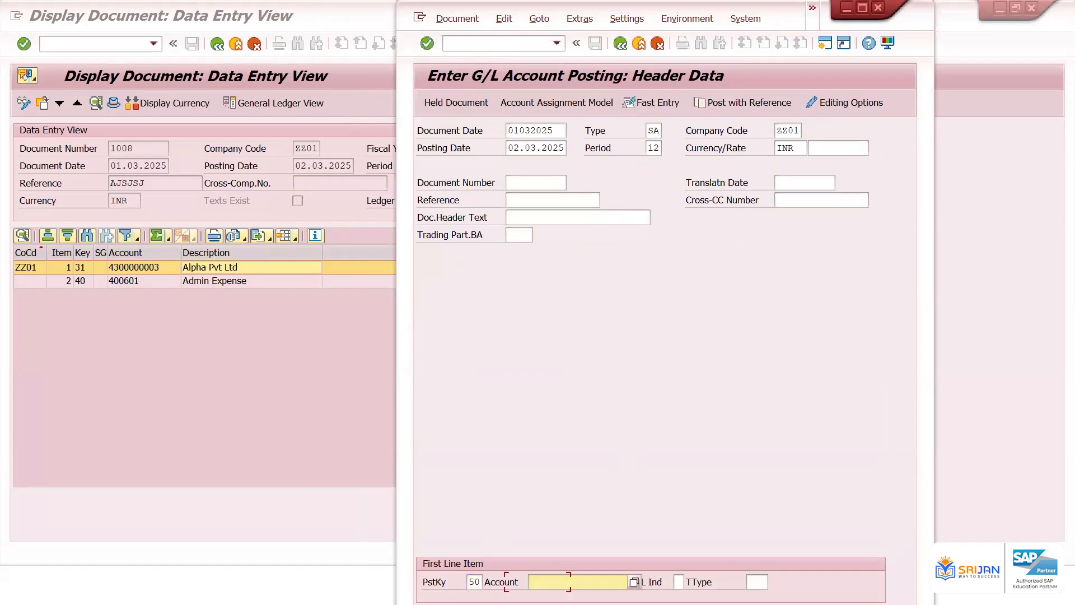
type("400601")
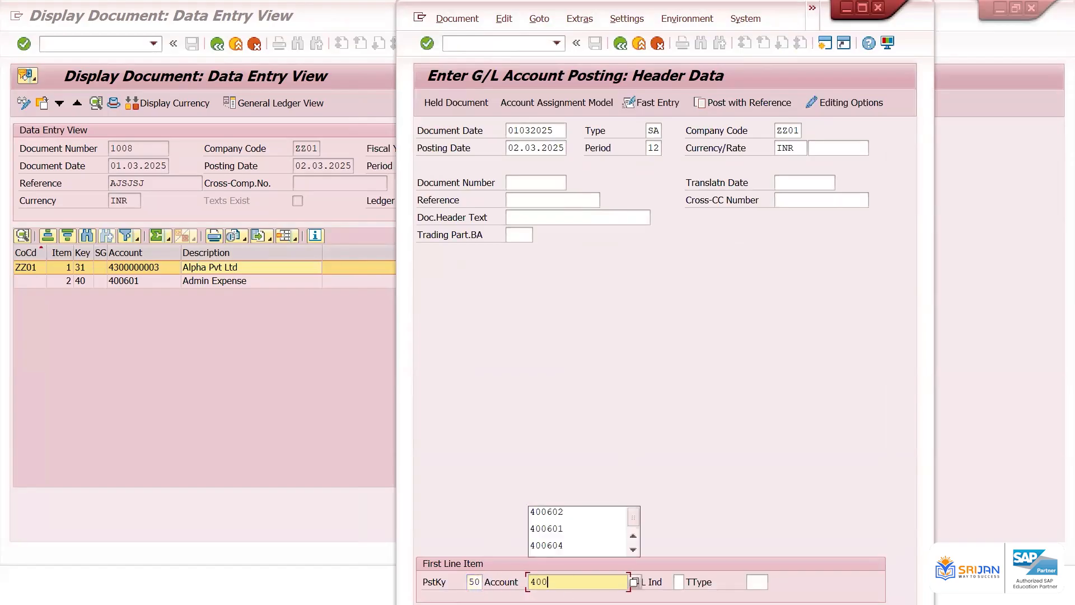
key("Tab")
key("Tab")
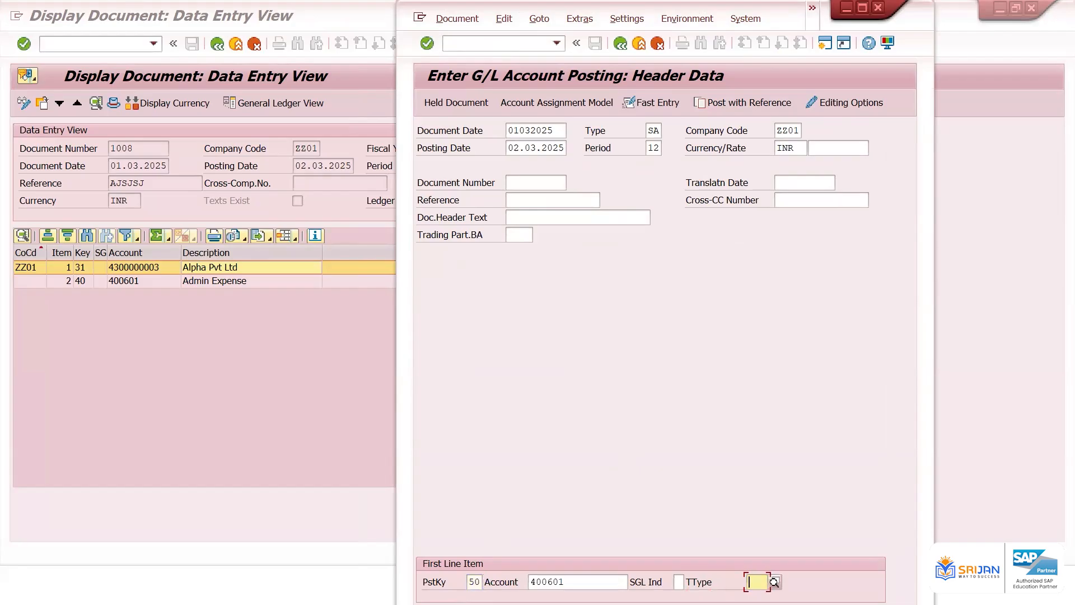
key("Return")
type("1.200")
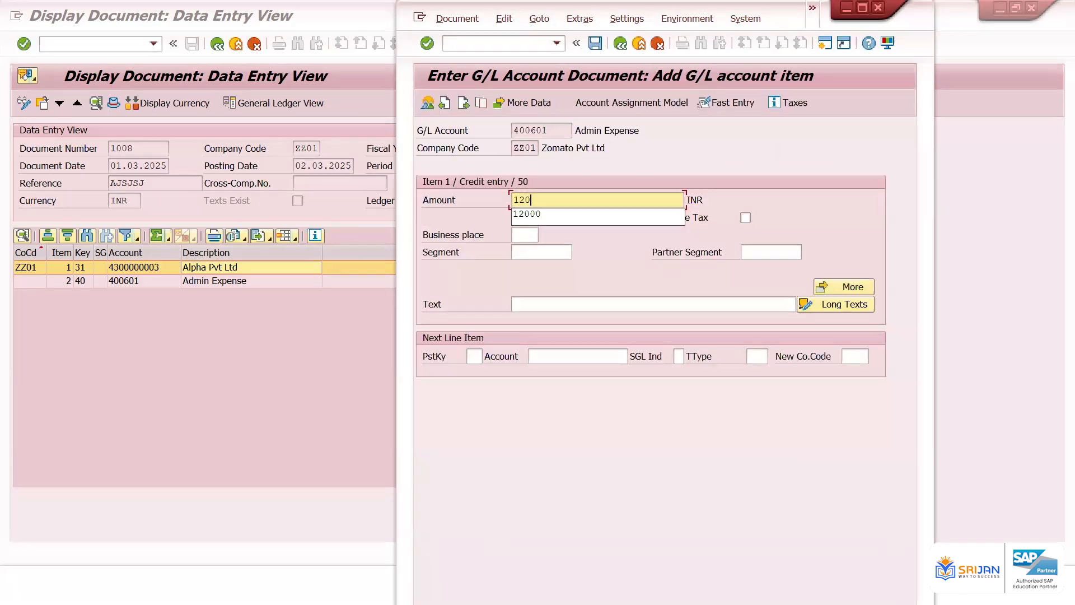
key("Return")
key("Tab")
key("Tab")
key("Tab")
key("Tab")
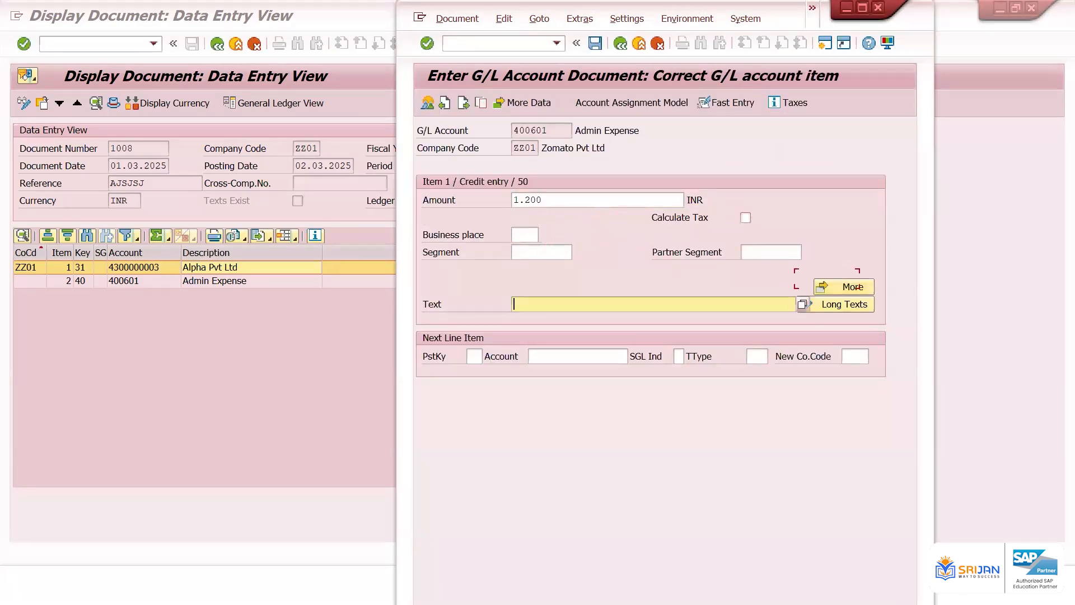
type("21")
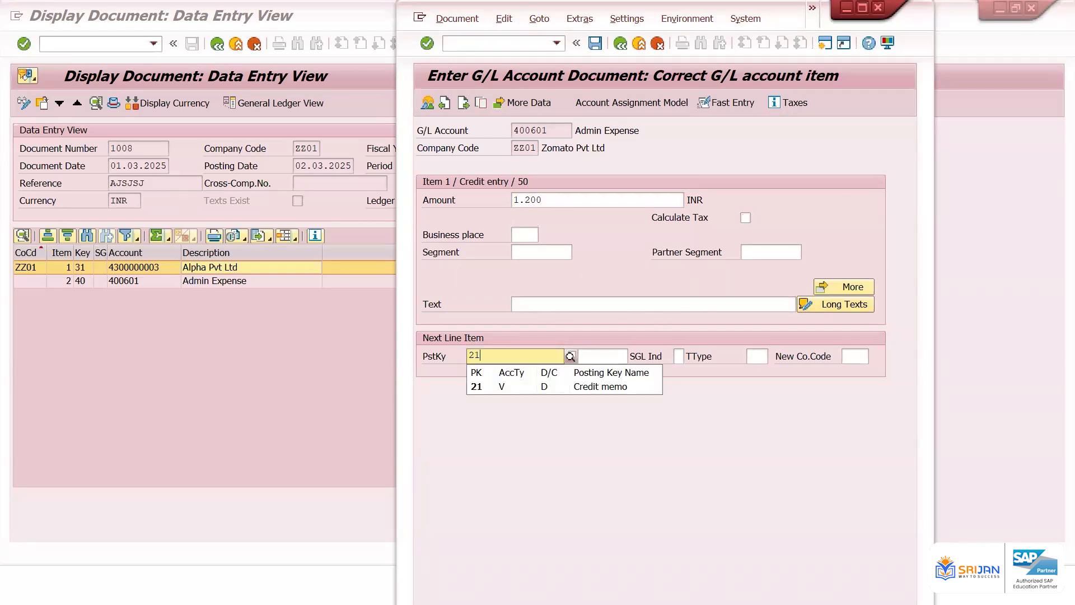
key("Down")
key("Return")
key("Tab")
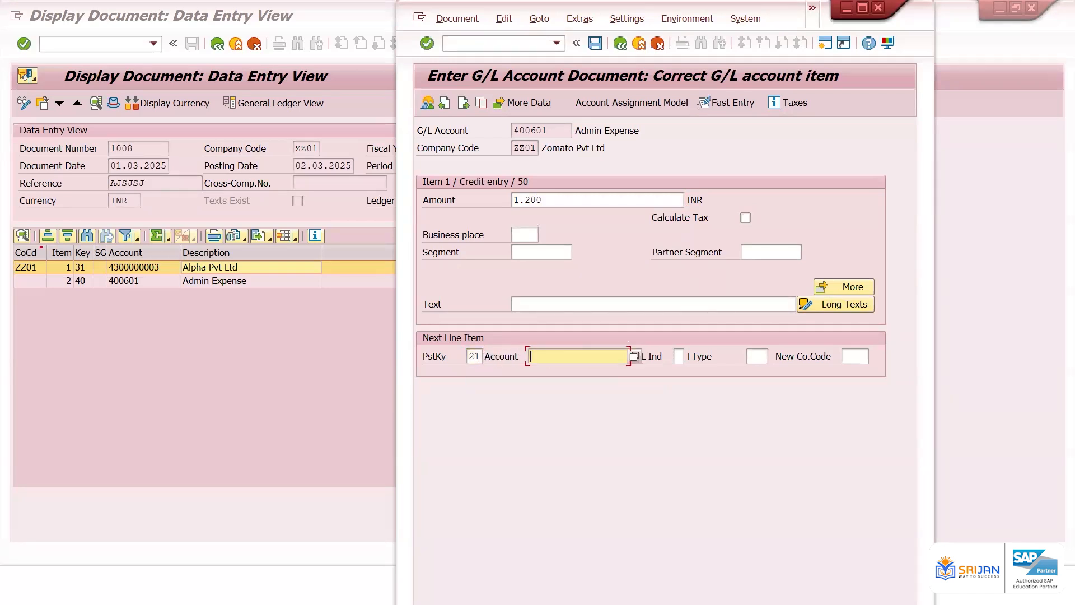
key("Down")
key("Down")
key("Down")
key("Down")
key("Return")
key("Return")
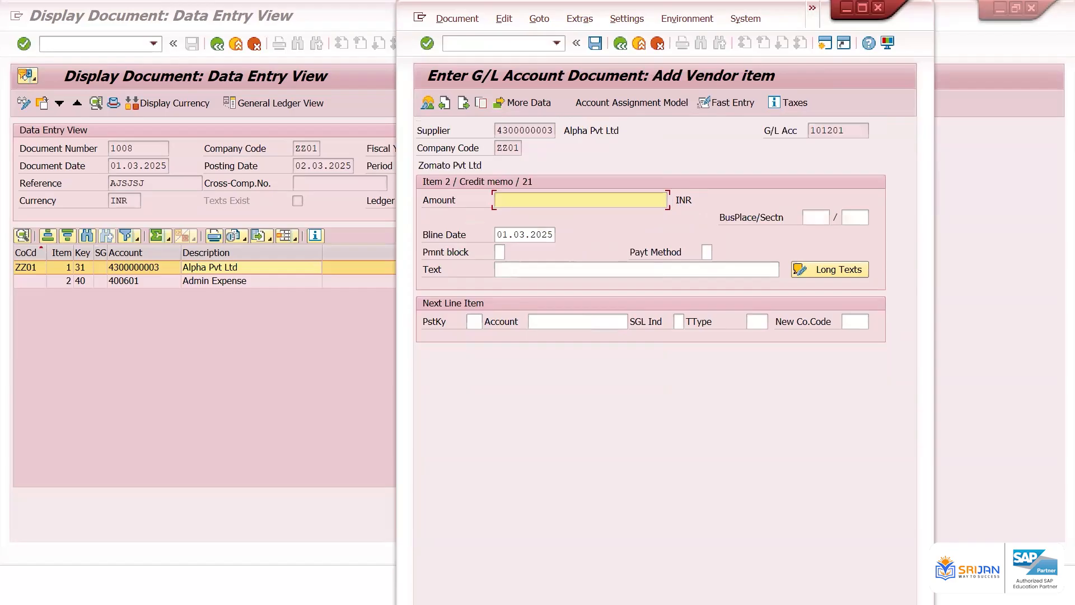
type("*")
key("Tab")
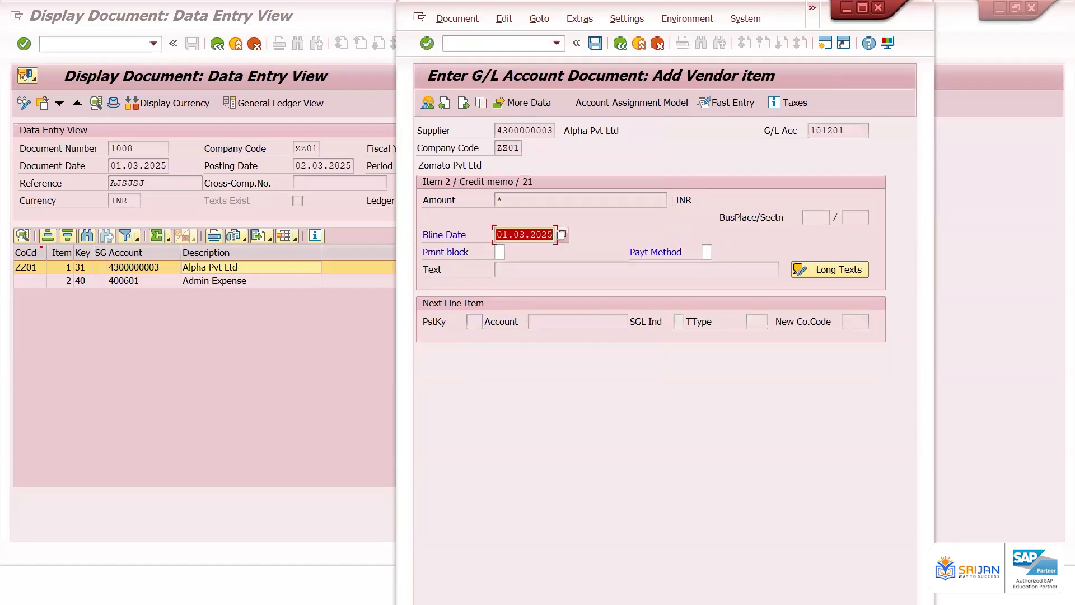
key("Return")
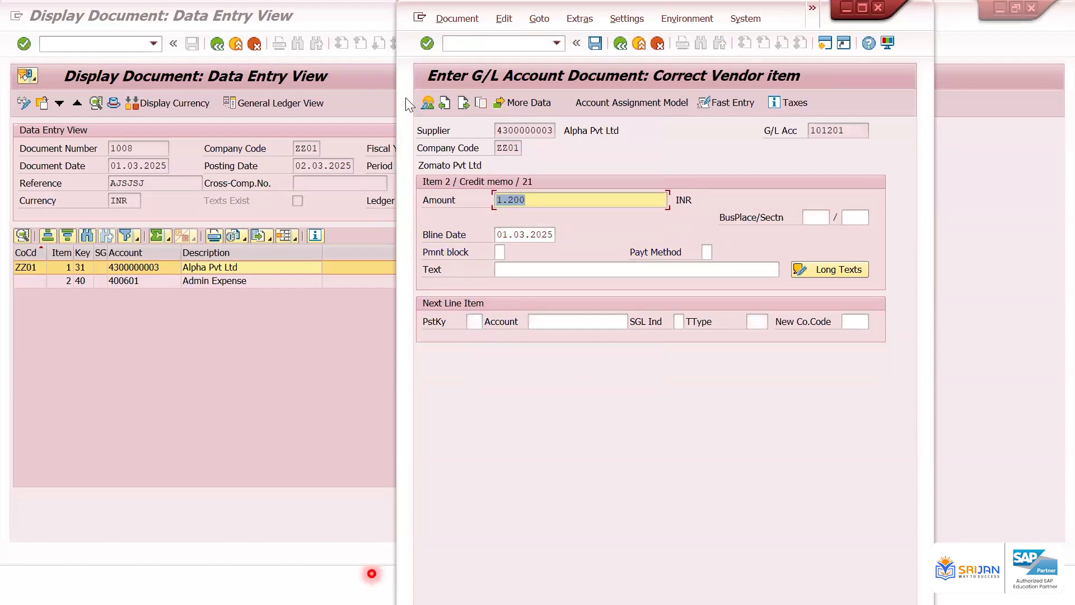
Review the document overview and post the offsetting entry
left_click(426, 104)
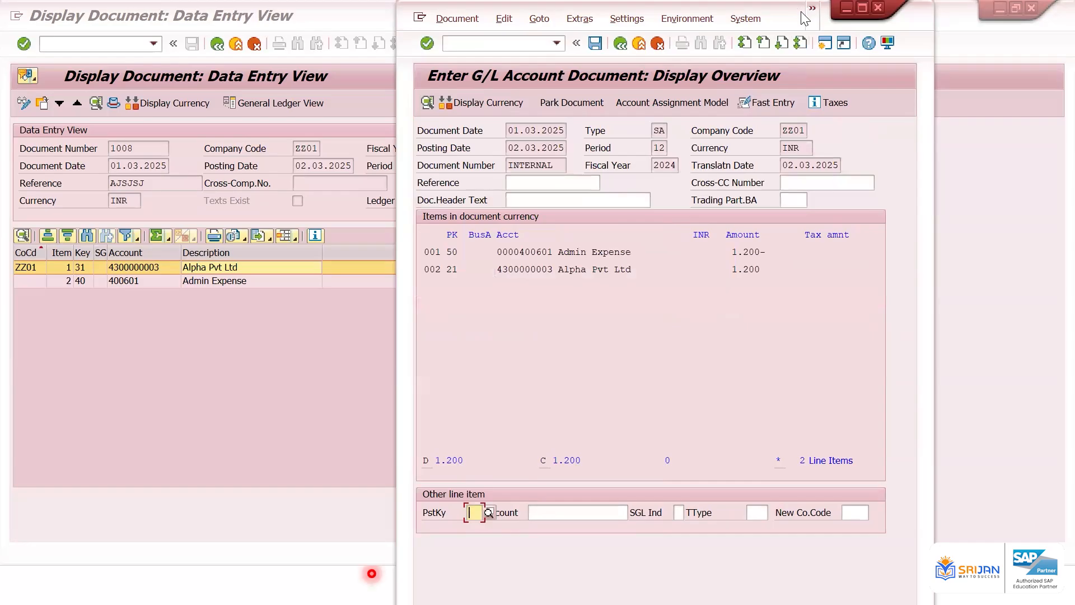
left_click_drag(805, 18, 893, 25)
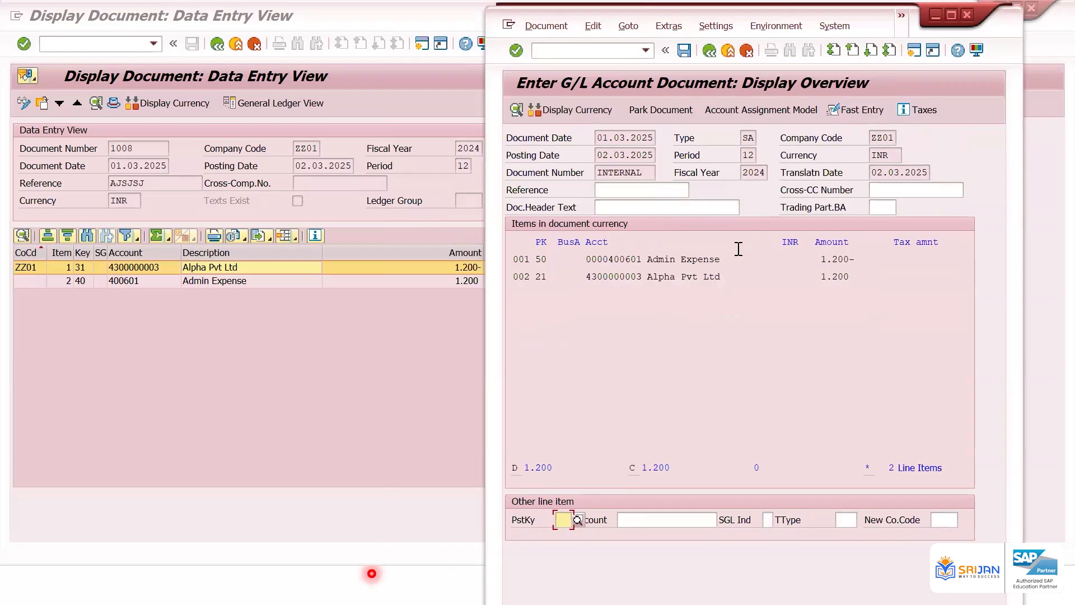
left_click(682, 51)
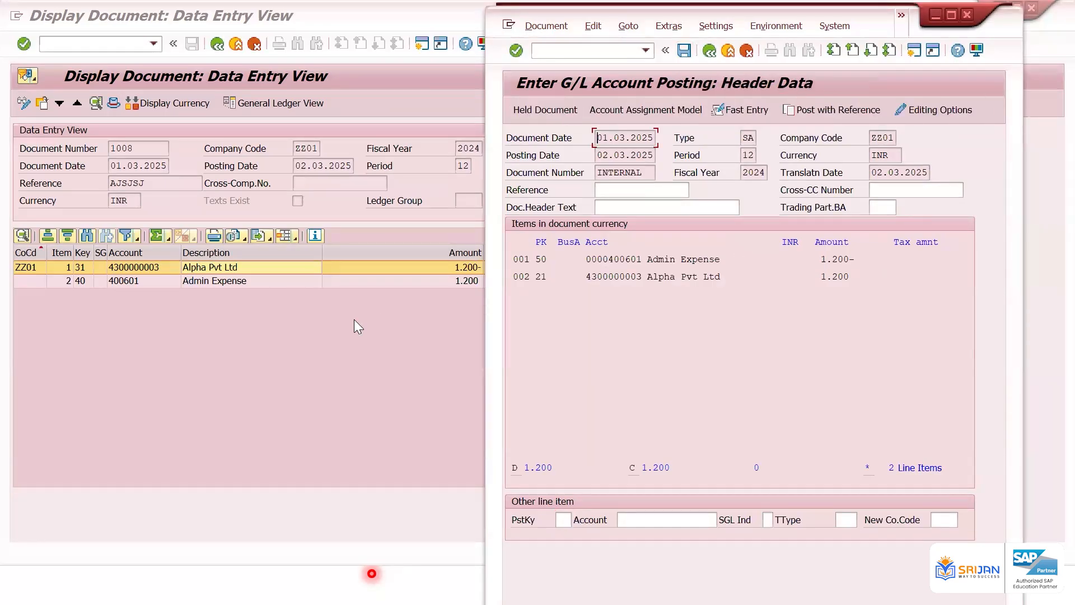
left_click(292, 334)
key("alt+Tab")
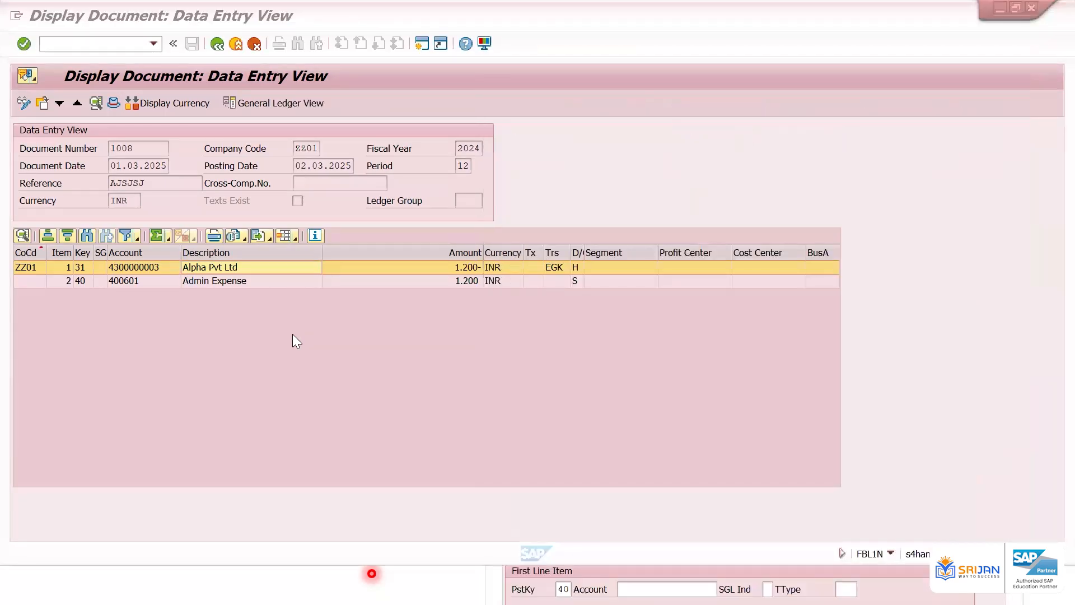
left_click(562, 52)
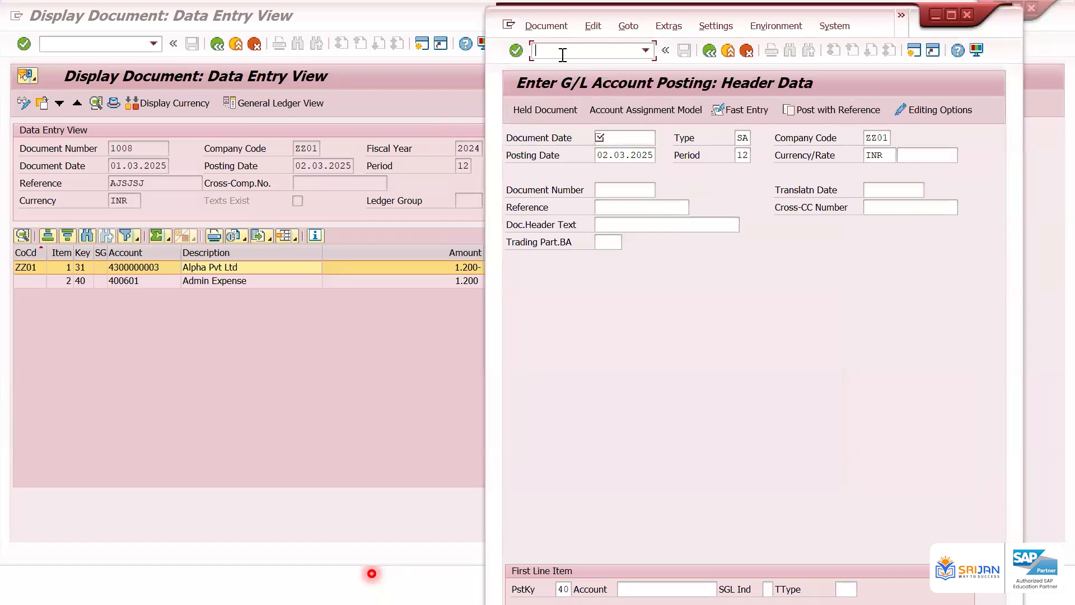
type("/nfbl1n")
key("Return")
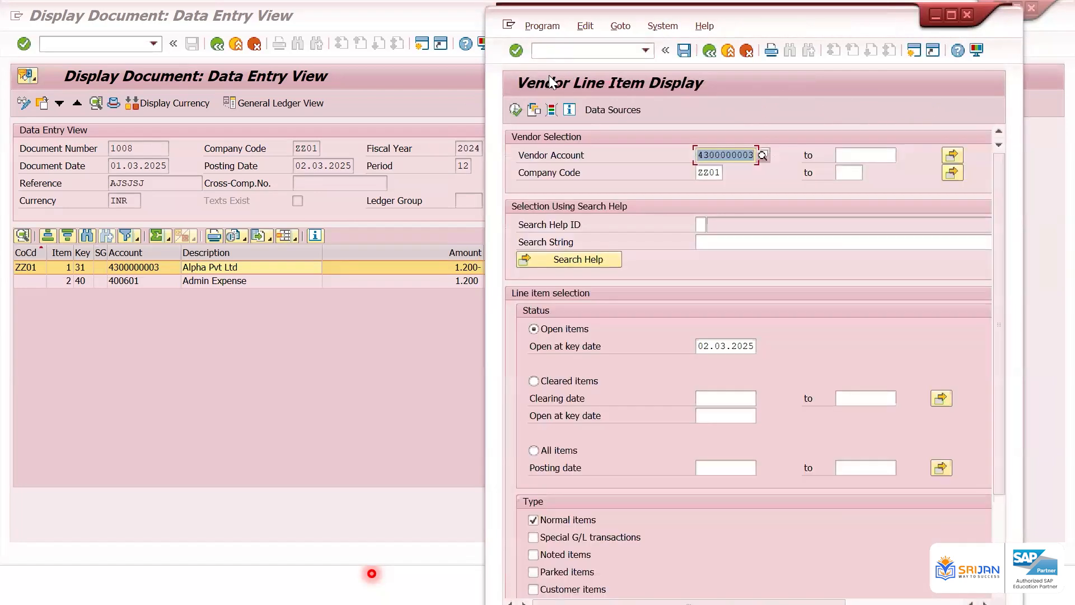
left_click(565, 449)
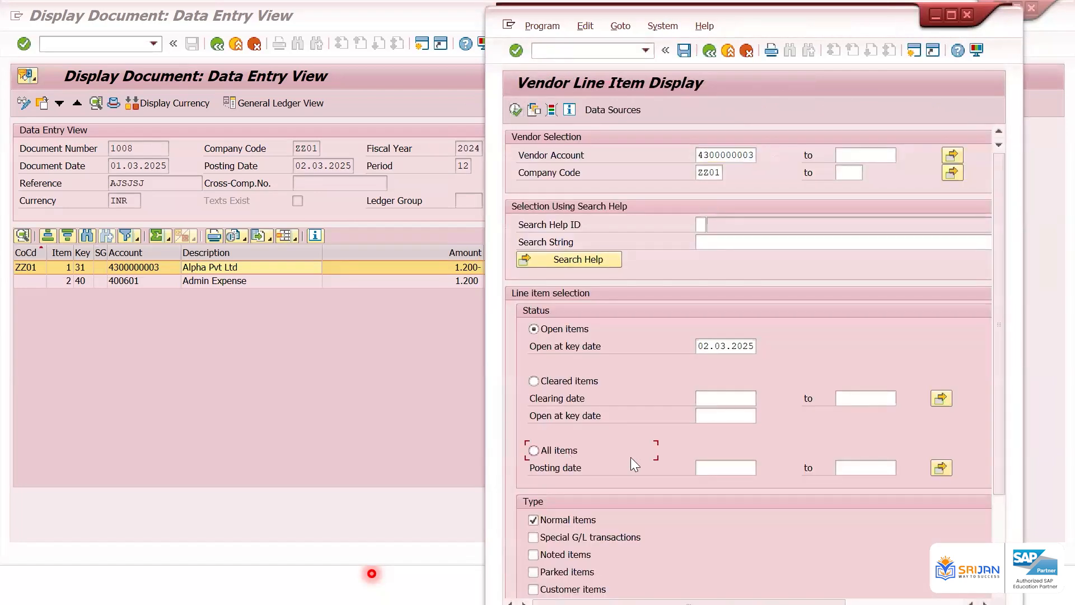
left_click(711, 467)
left_click(738, 344)
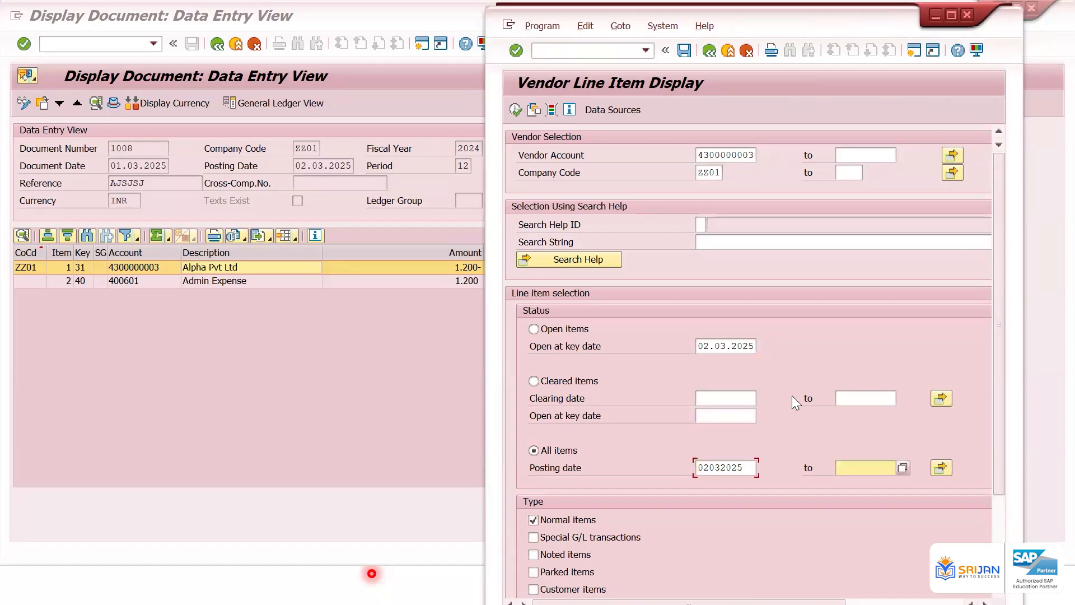
left_click(864, 468)
left_click(889, 228)
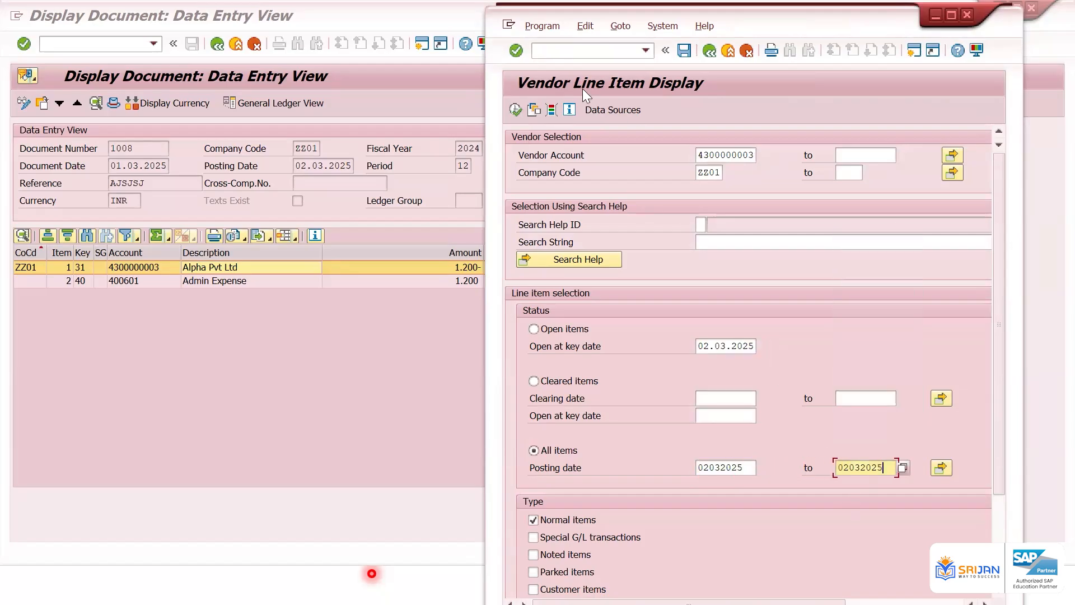
left_click(516, 110)
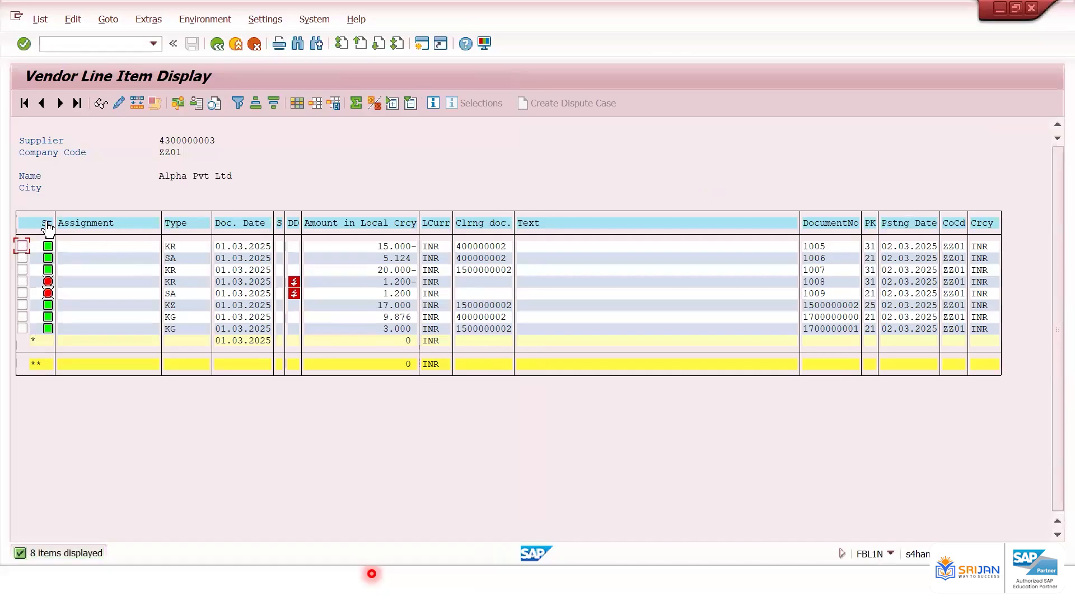
Sort the refreshed list by status and examine the red documents 1008 and 1009
left_click(49, 224)
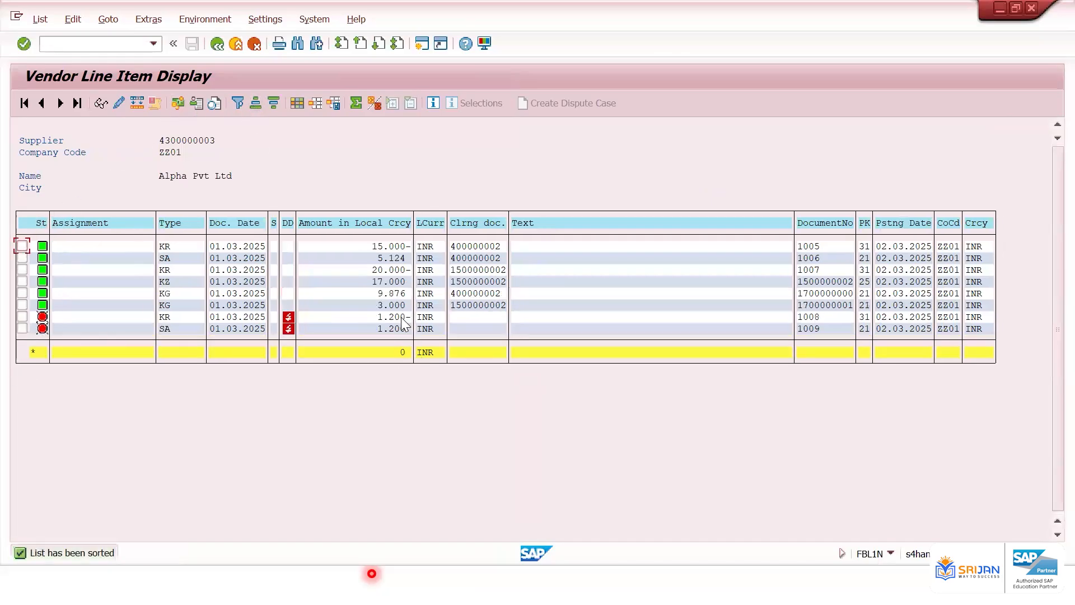
left_click(403, 330)
left_click(67, 316)
left_click(422, 43)
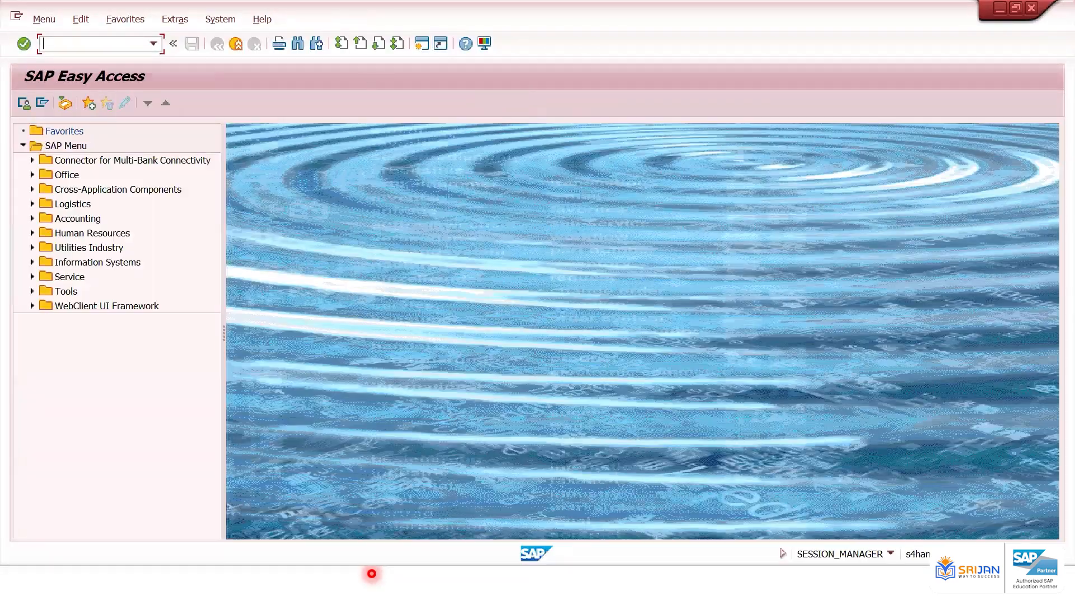
type("f-44")
key("Return")
key("Down")
key("Return")
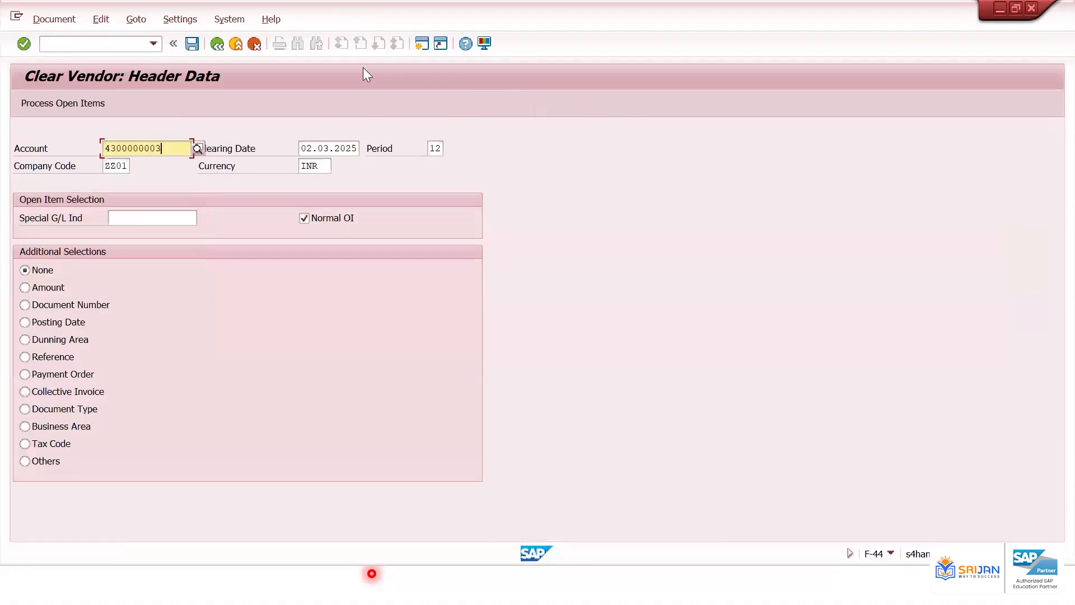
Select open items by document numbers 1008 and 1009 and process them for clearing
key("Tab")
left_click(83, 305)
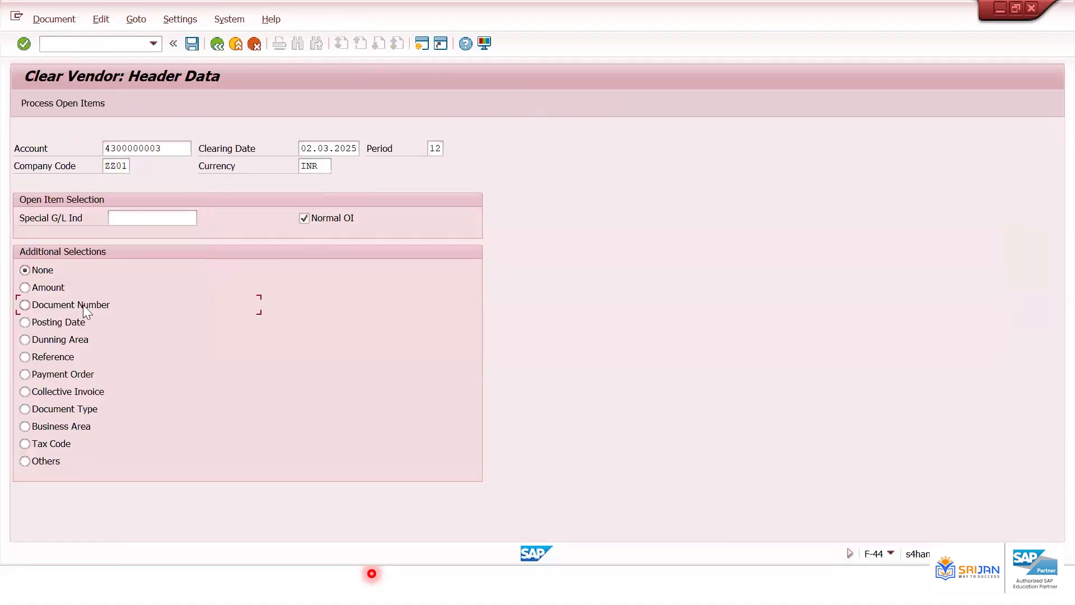
key("Return")
type("1008")
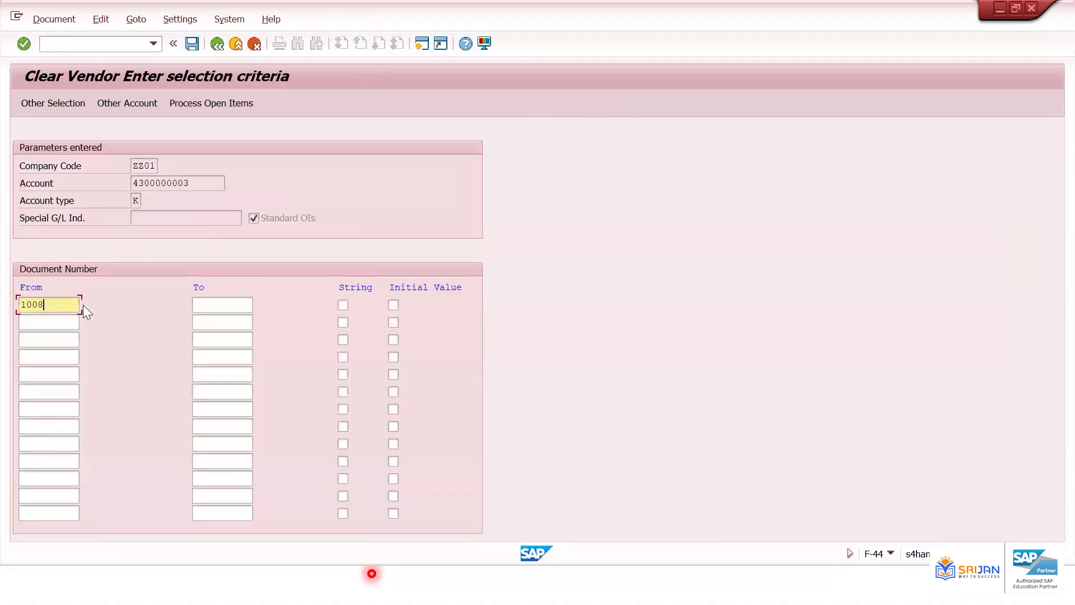
key("Down")
type("1")
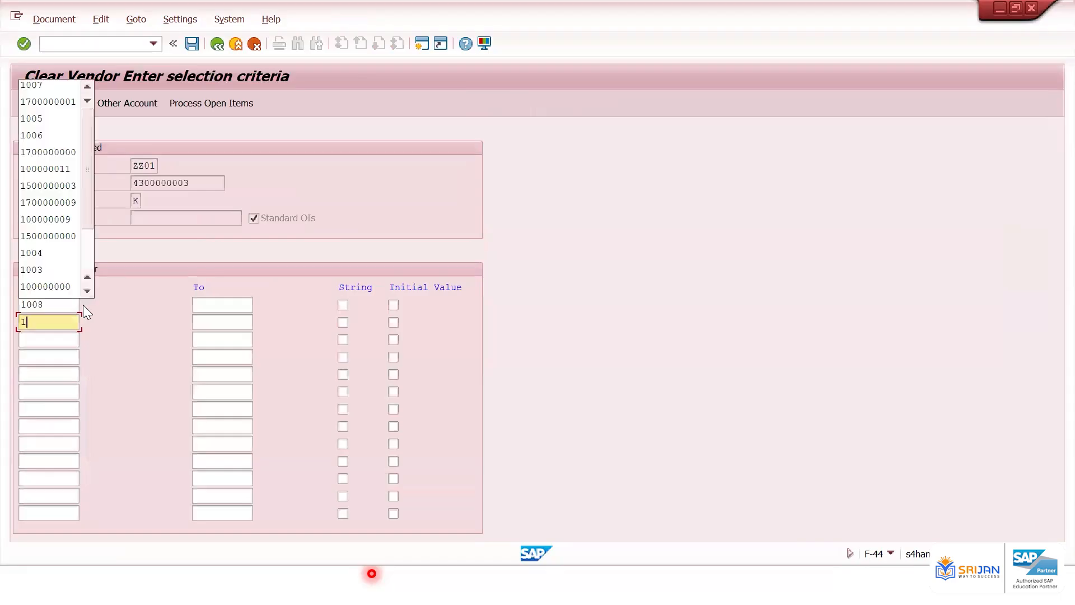
key("Return")
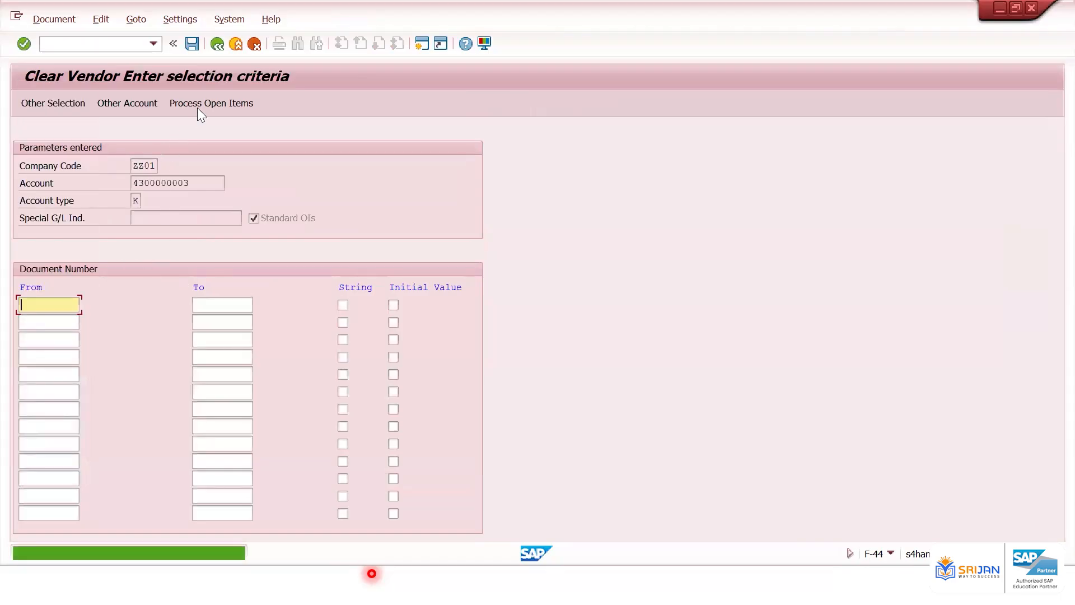
left_click(197, 107)
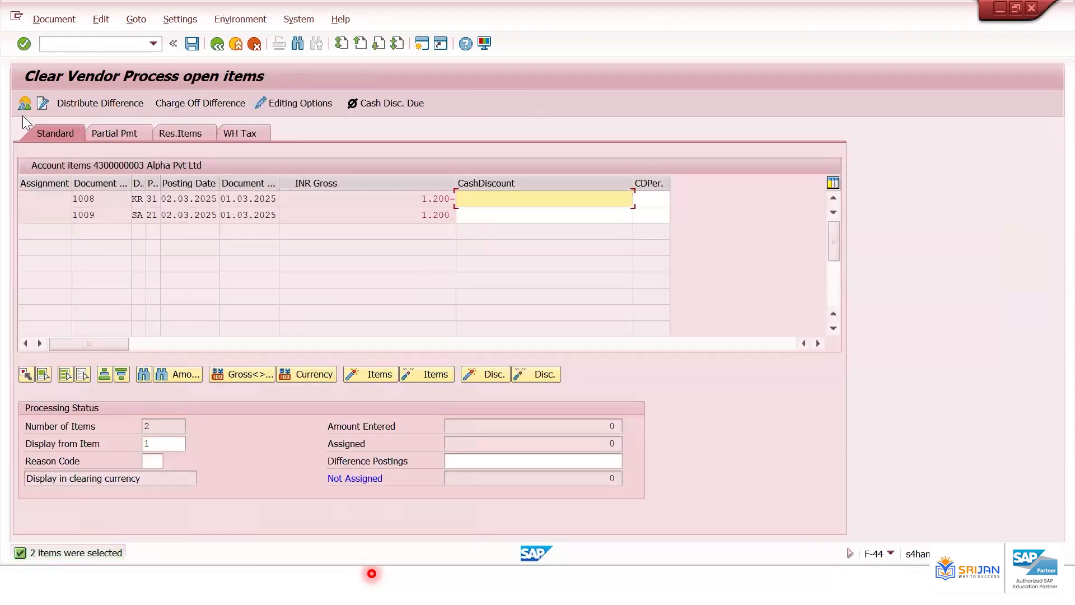
Switch to the vendor line item list and refresh it to check documents 1008 and 1009
left_click(26, 103)
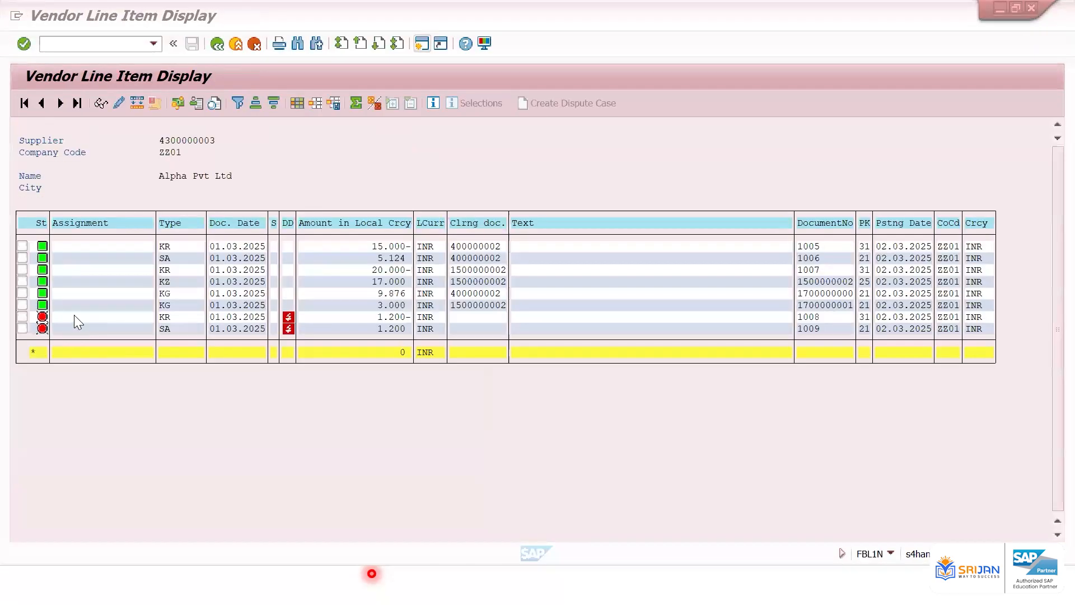
left_click(80, 328)
left_click(40, 19)
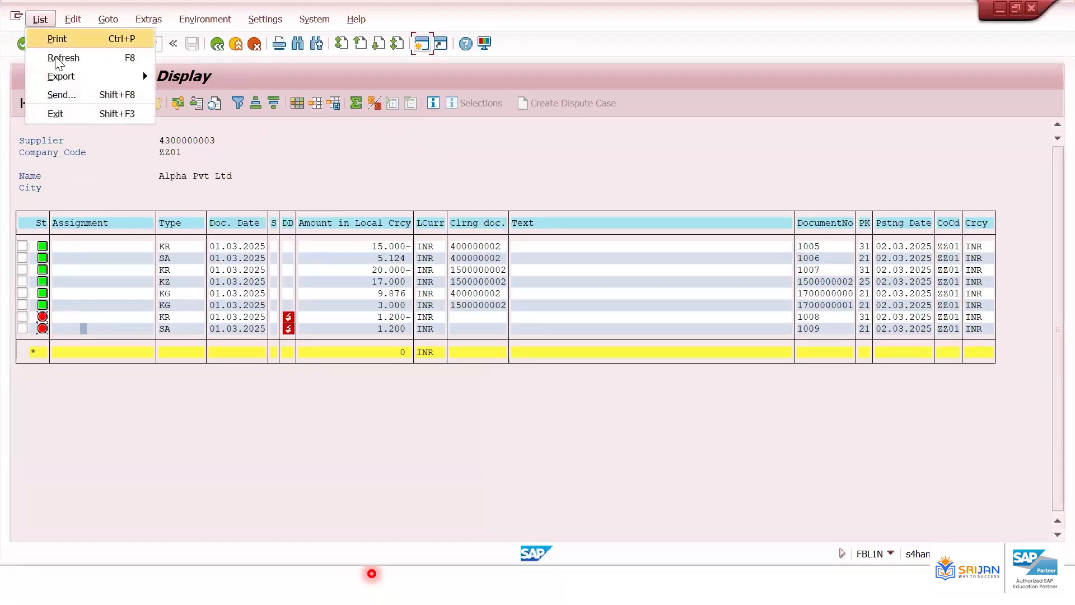
left_click(60, 58)
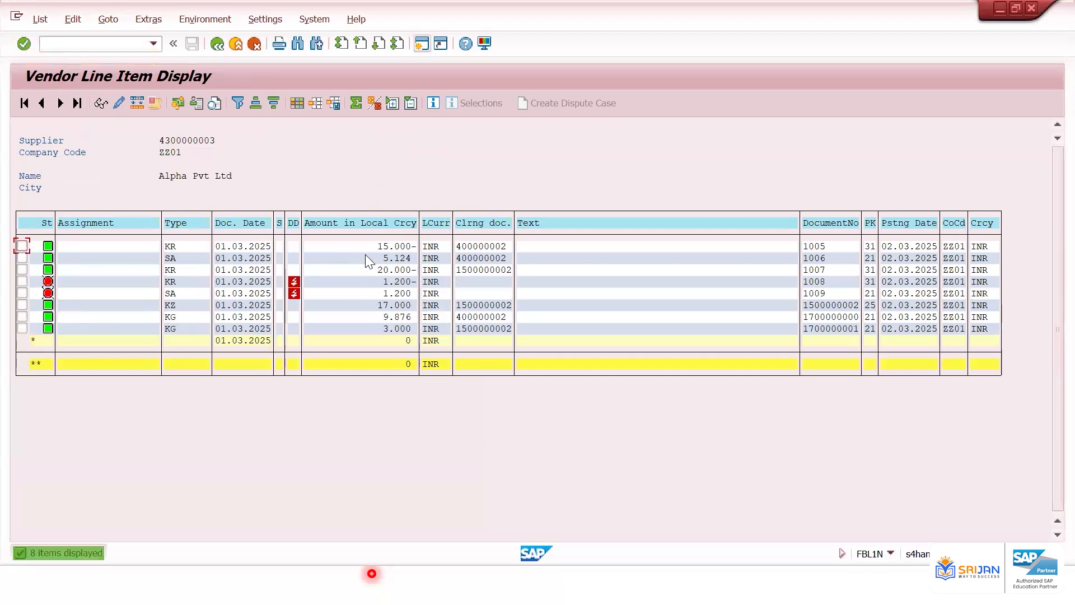
left_click(390, 281)
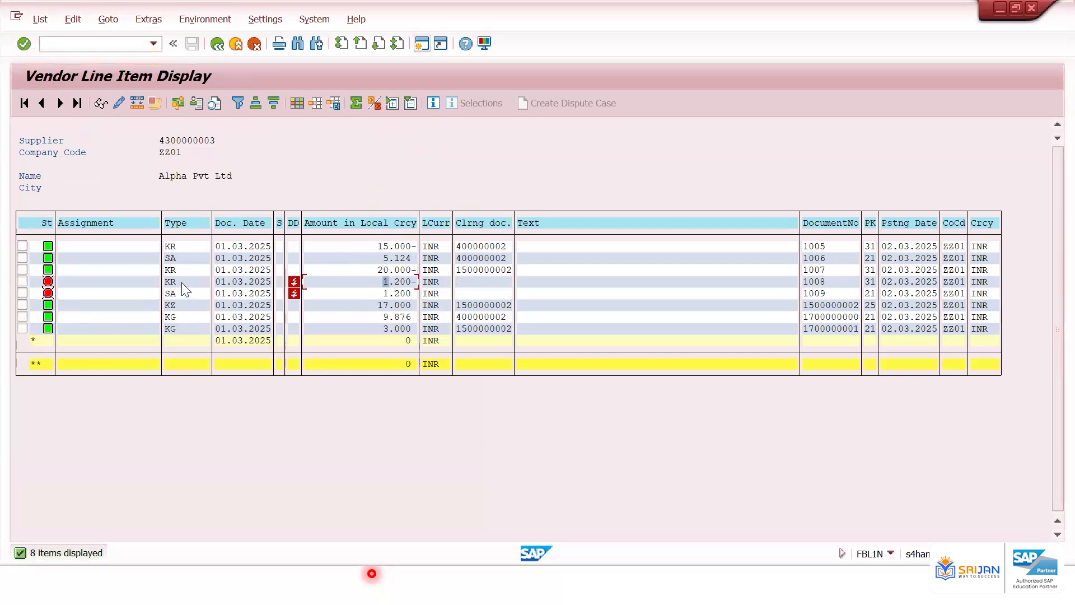
left_click(182, 281)
left_click(42, 19)
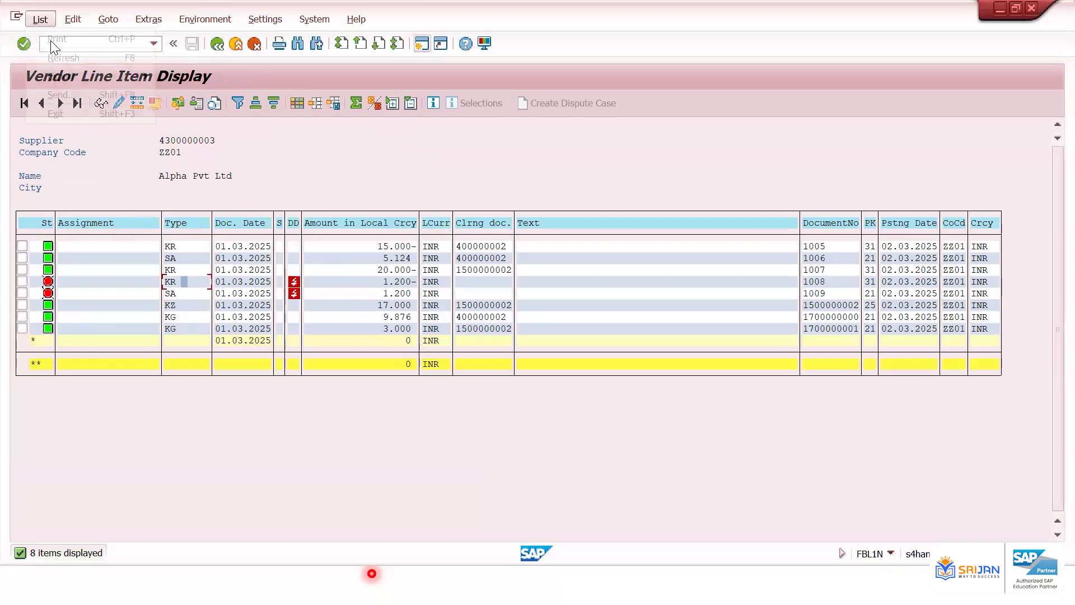
left_click(84, 58)
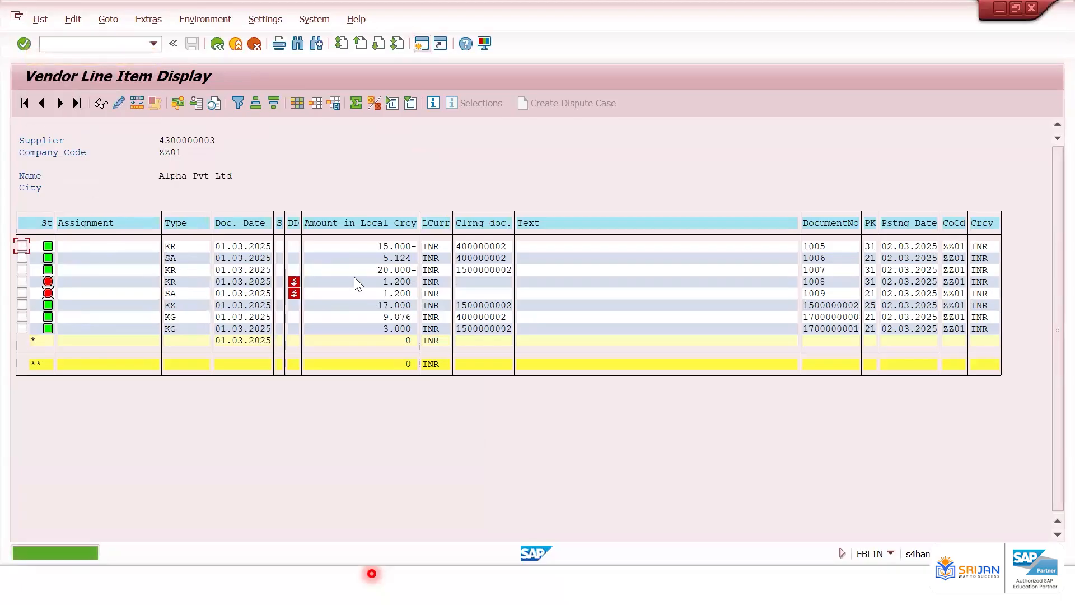
Post the clearing of documents 1008 and 1009 from the clearing overview
left_click(820, 284)
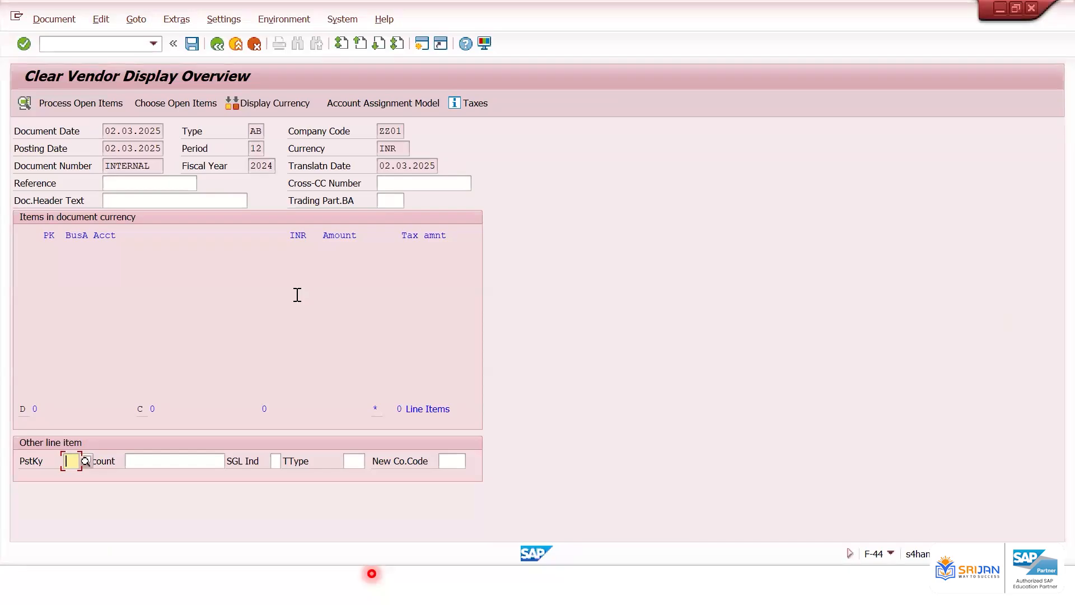
left_click(188, 45)
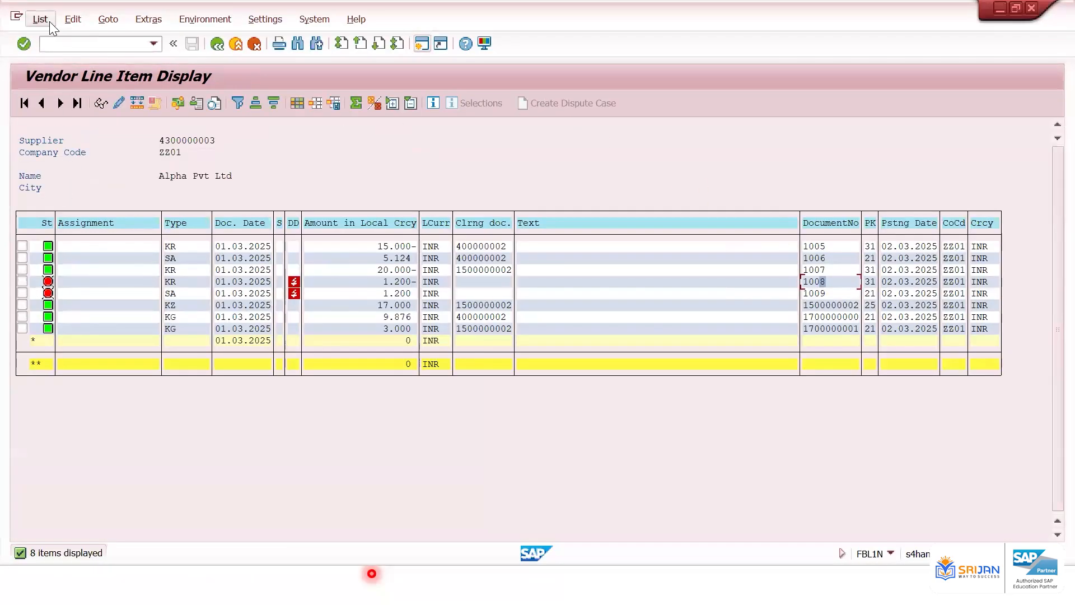
Refresh the vendor line item list and examine the cleared documents 1008 and 1009
left_click(49, 21)
left_click(63, 54)
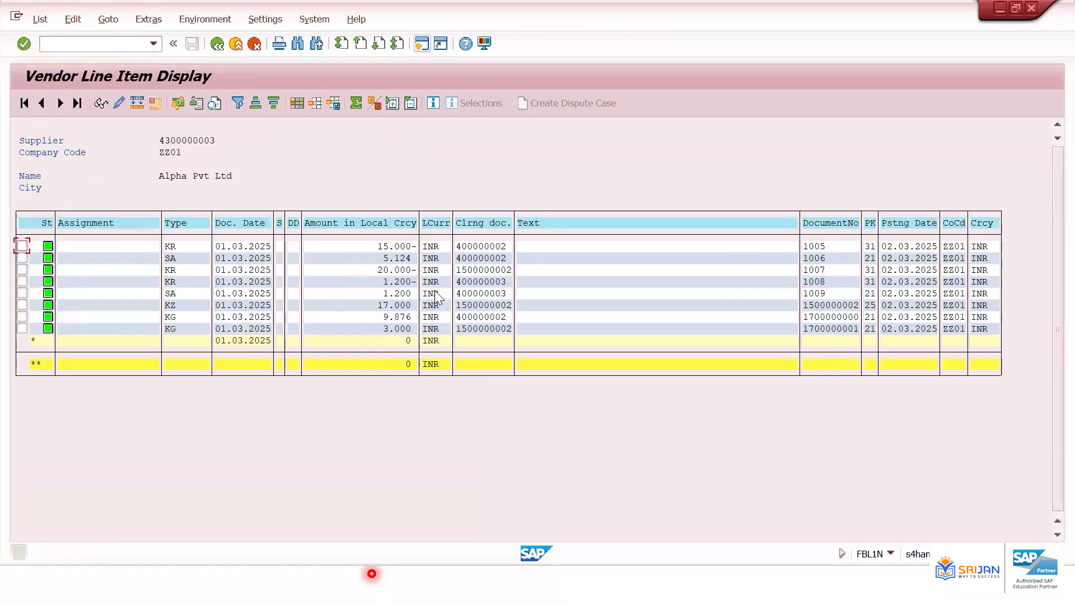
left_click(397, 282)
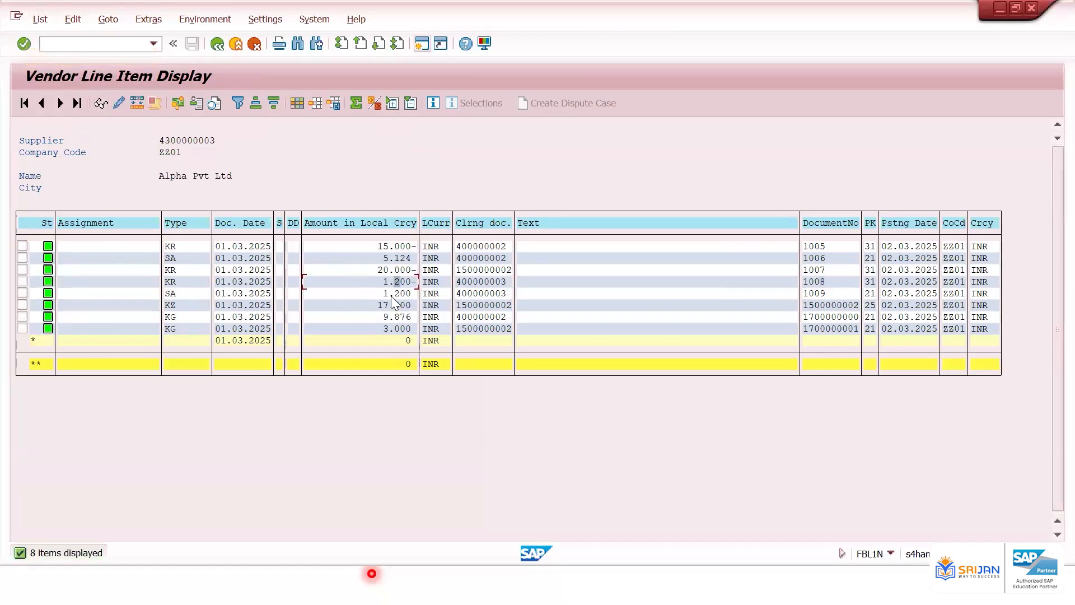
left_click(395, 292)
left_click(137, 45)
type("/nfbl1n")
key("Return")
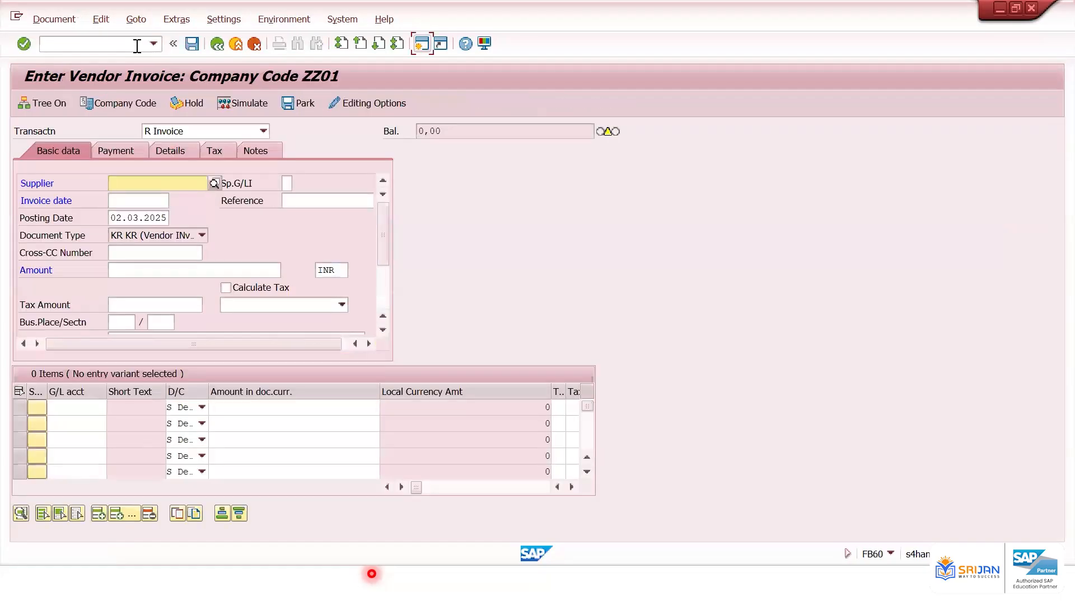
key("Down")
key("Down")
key("Return")
key("Tab")
key("Down")
key("Down")
key("Return")
key("Tab")
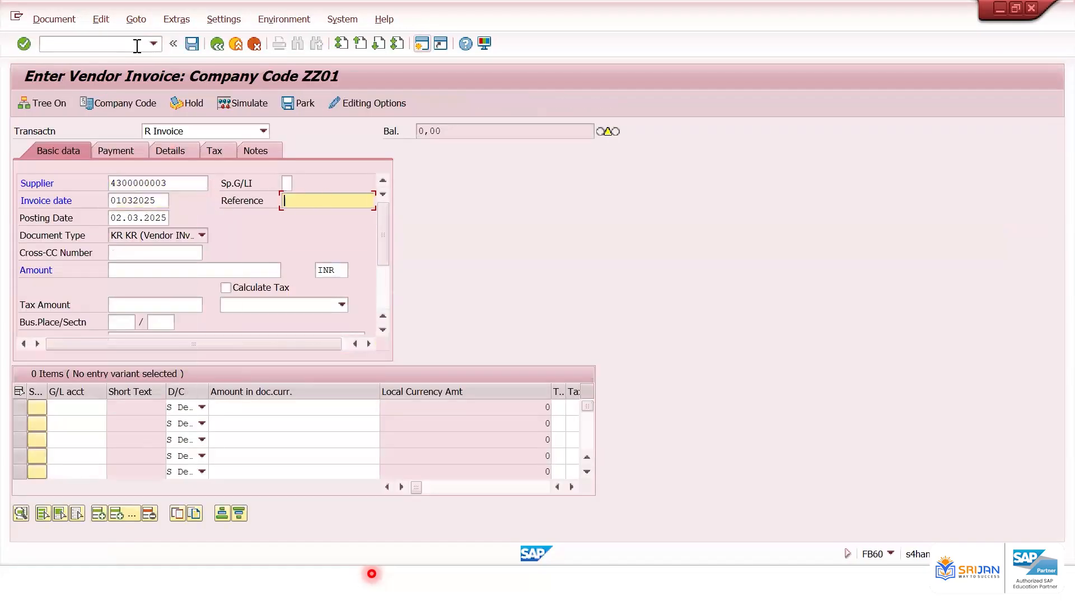
Enter reference DDJDJ and an invoice amount of 2700
type("DDJDJ")
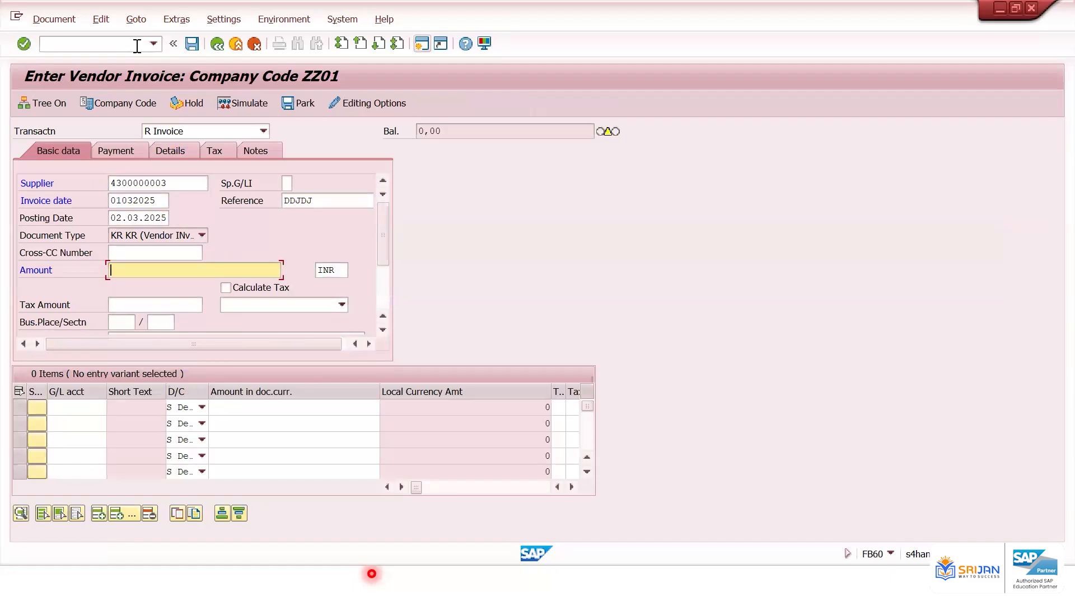
type("300")
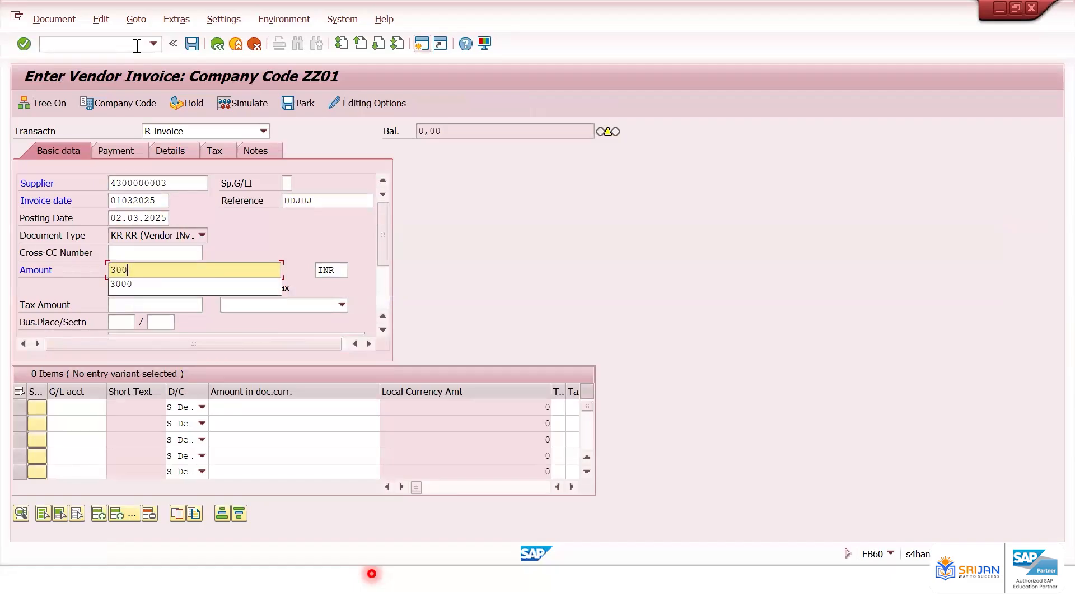
key("BackSpace")
key("BackSpace")
key("BackSpace")
type("1500")
key("BackSpace")
key("BackSpace")
key("BackSpace")
key("BackSpace")
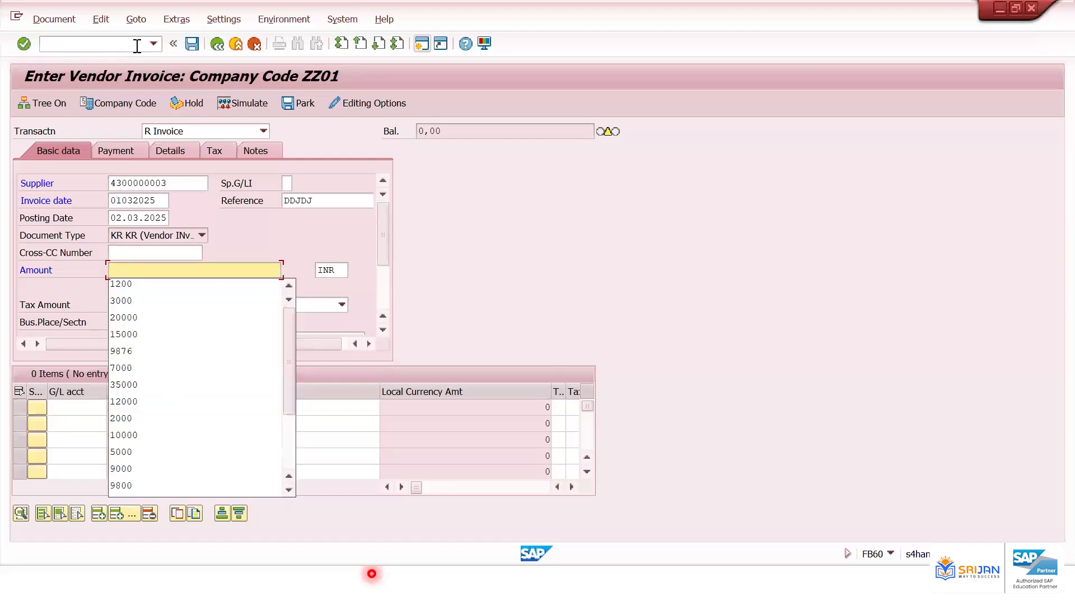
type("2700")
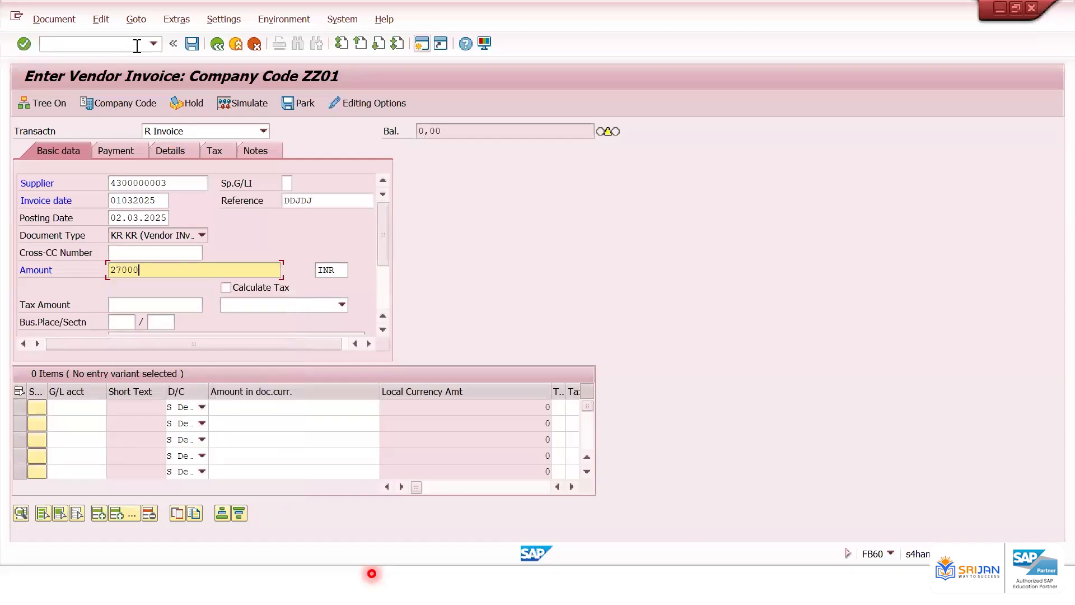
Add a line item for G/L account 400601 and post the invoice
left_click(84, 411)
key("Down")
key("Return")
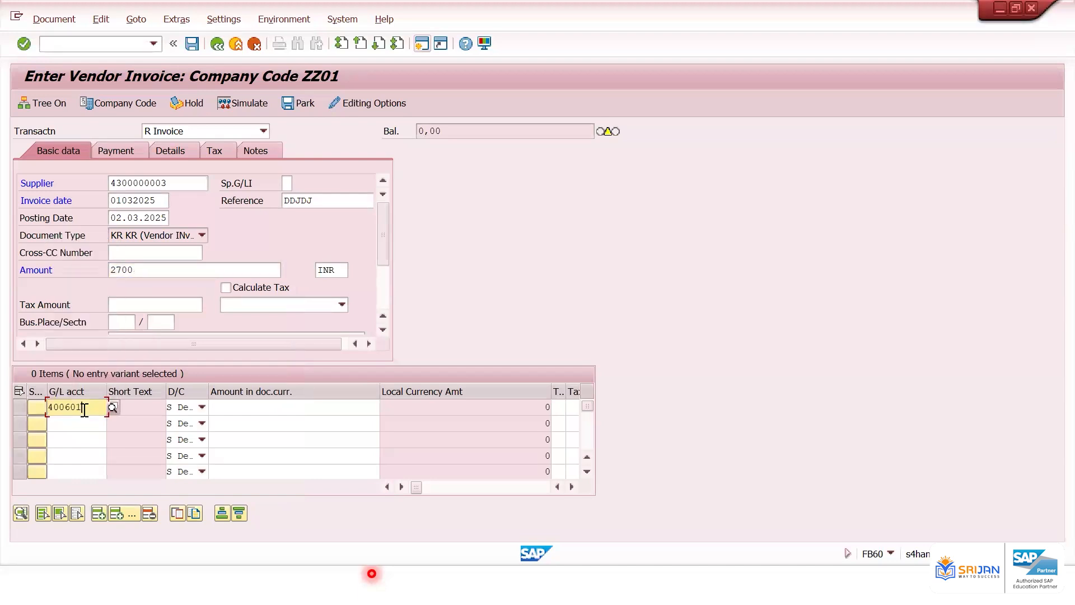
key("Tab")
key("Return")
key("Return")
key("Return")
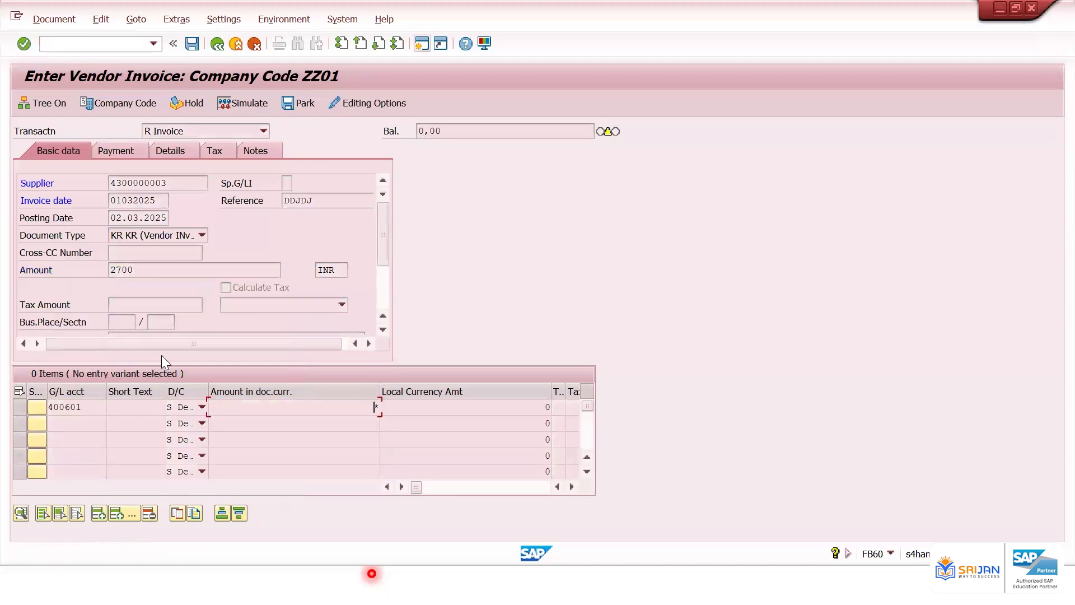
left_click(193, 46)
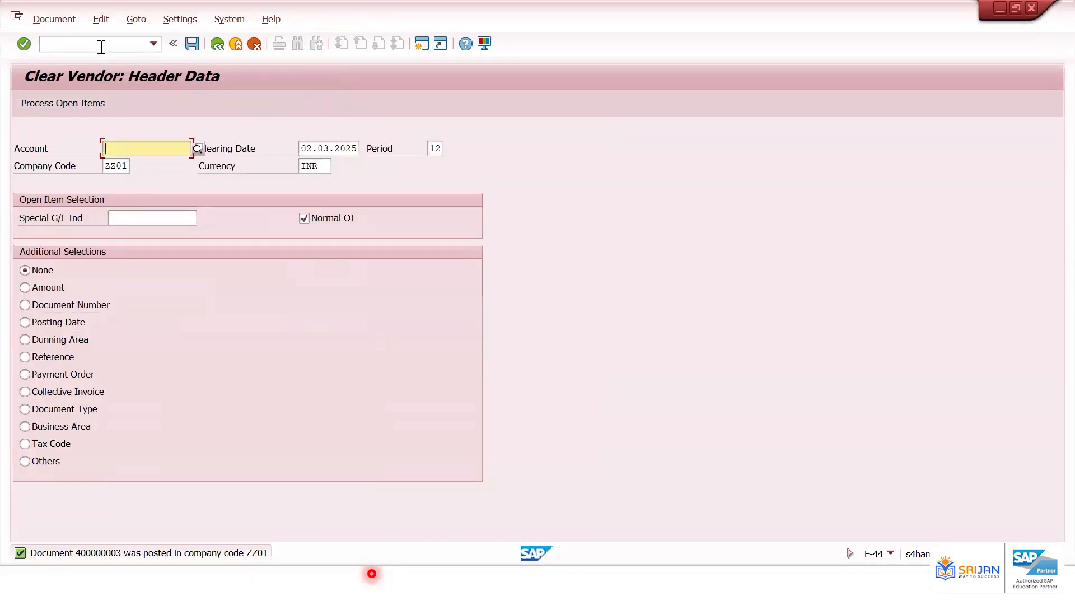
left_click(100, 44)
type("/nfbl1n")
key("Return")
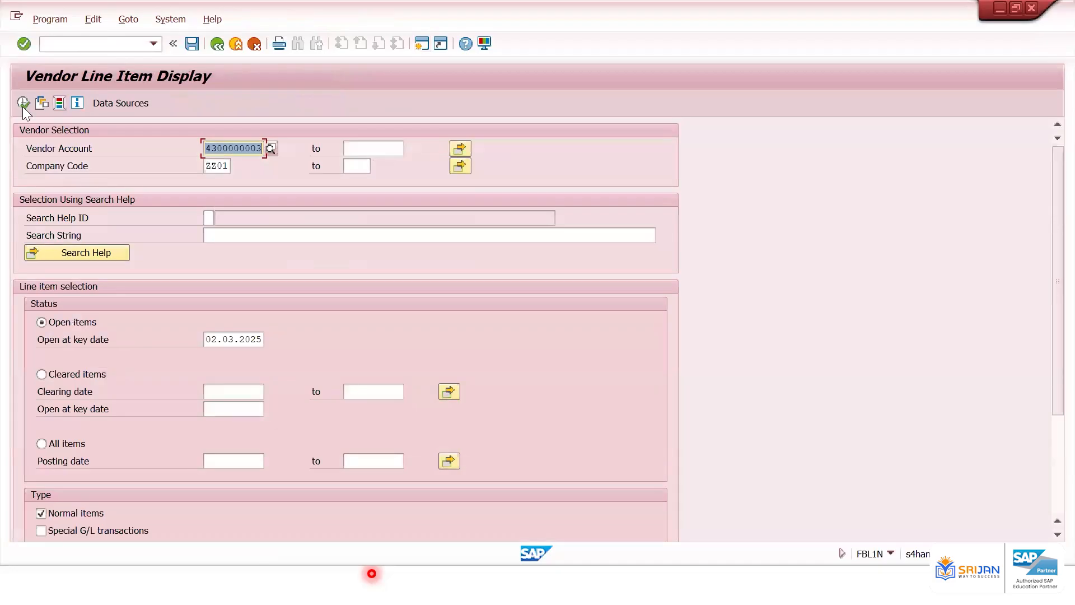
left_click(63, 447)
left_click(248, 465)
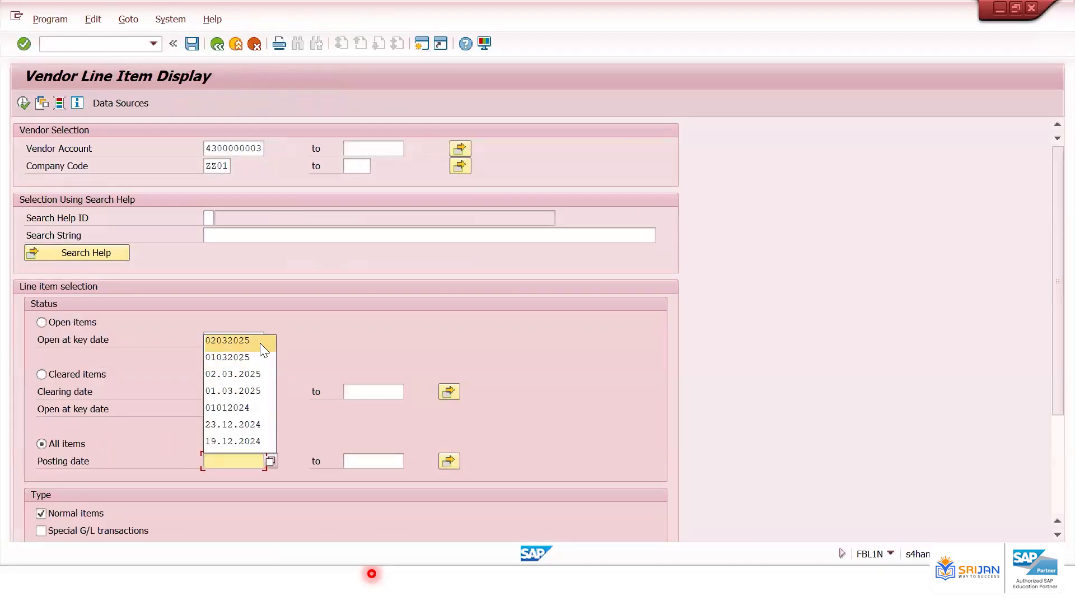
left_click(260, 340)
left_click(393, 461)
left_click(367, 224)
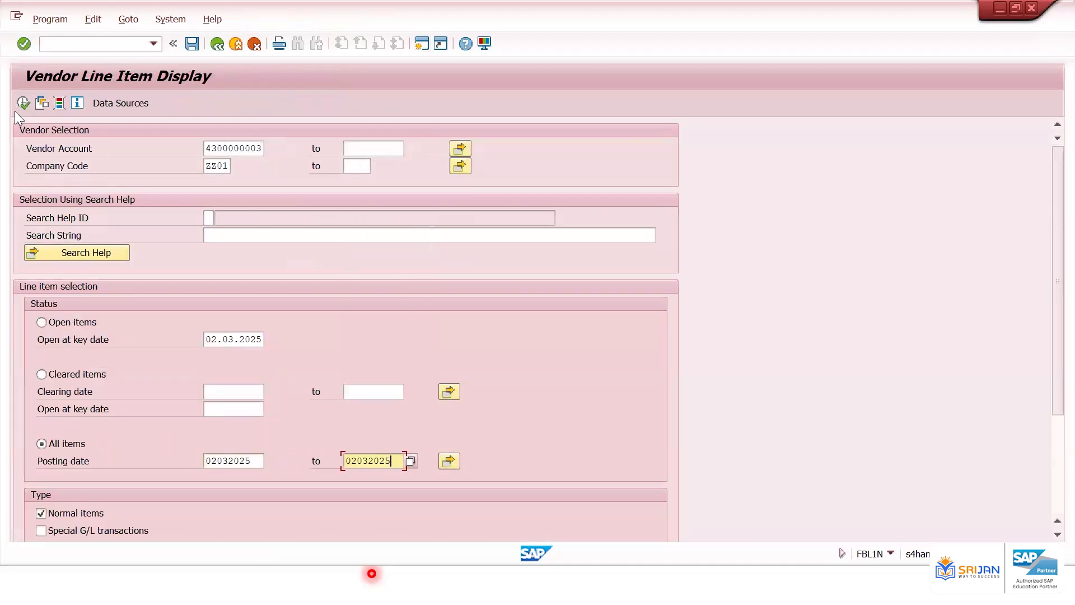
left_click(23, 103)
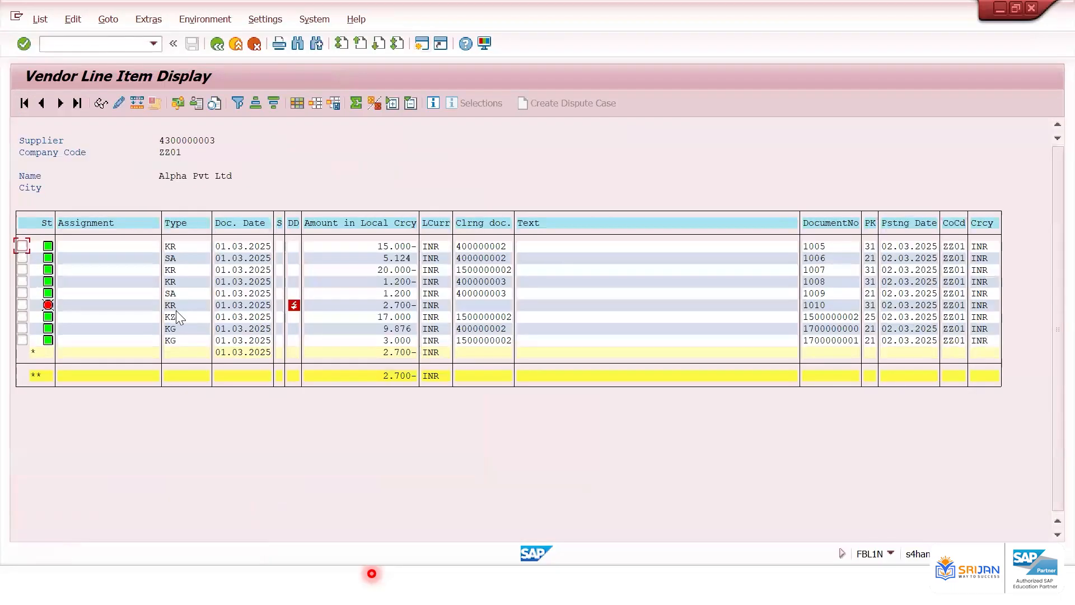
Sort the list by status and examine the red document 1010
left_click(46, 223)
left_click(259, 105)
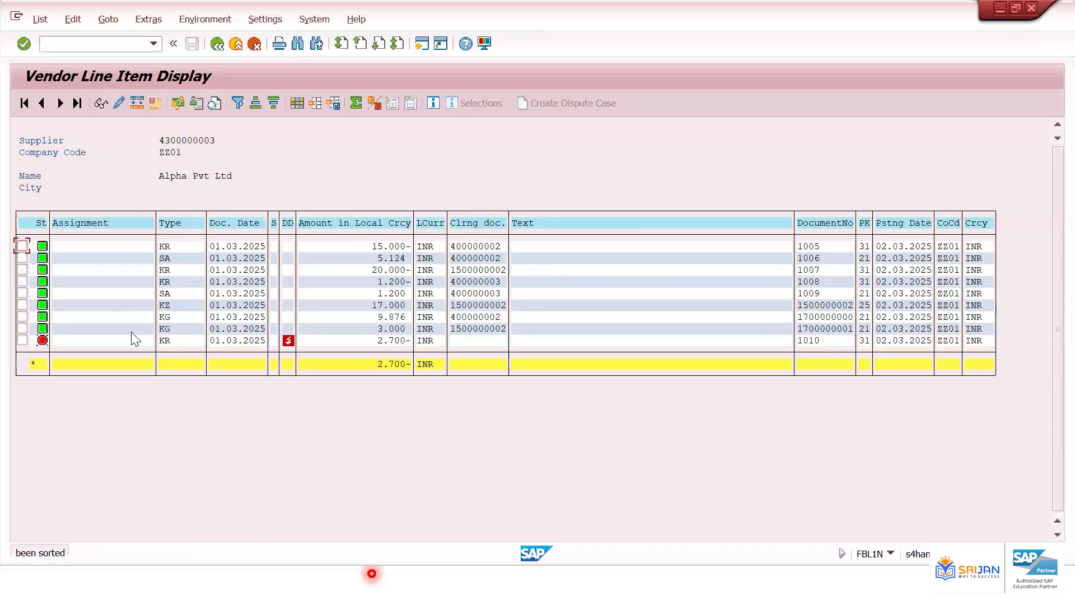
left_click(378, 342)
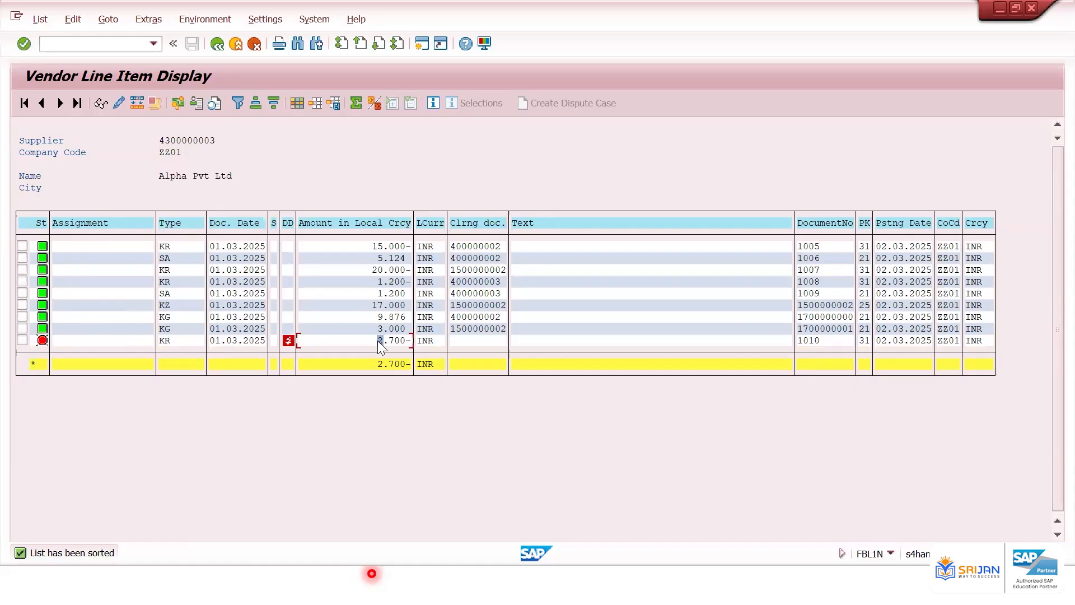
Start the Reverse Document transaction (FB08) in the invoice entry session
key("alt+Tab")
key("alt+Tab")
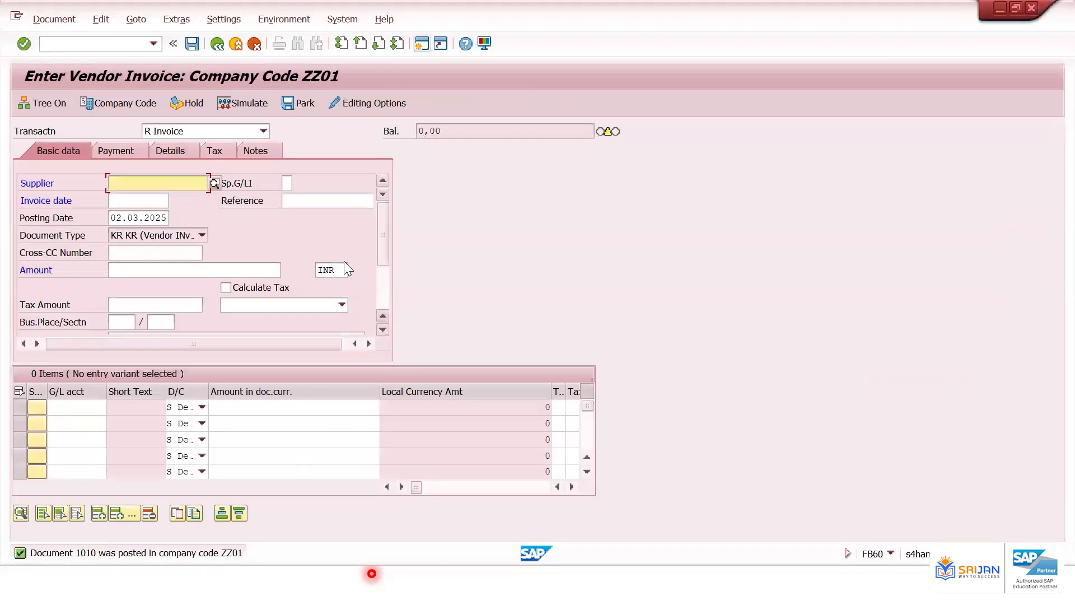
left_click(69, 44)
type("/nFB03")
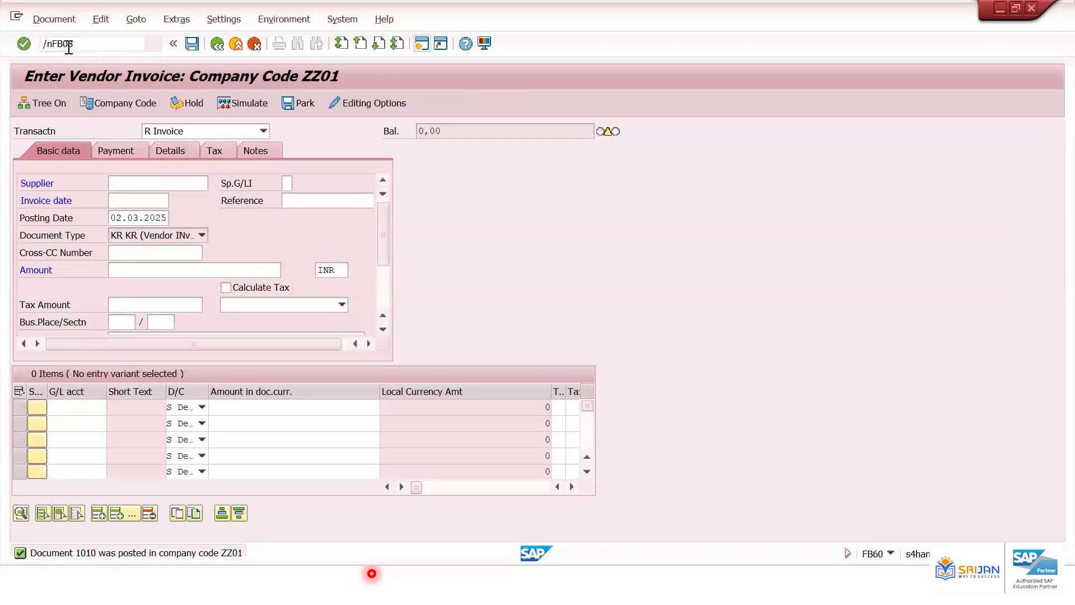
key("Return")
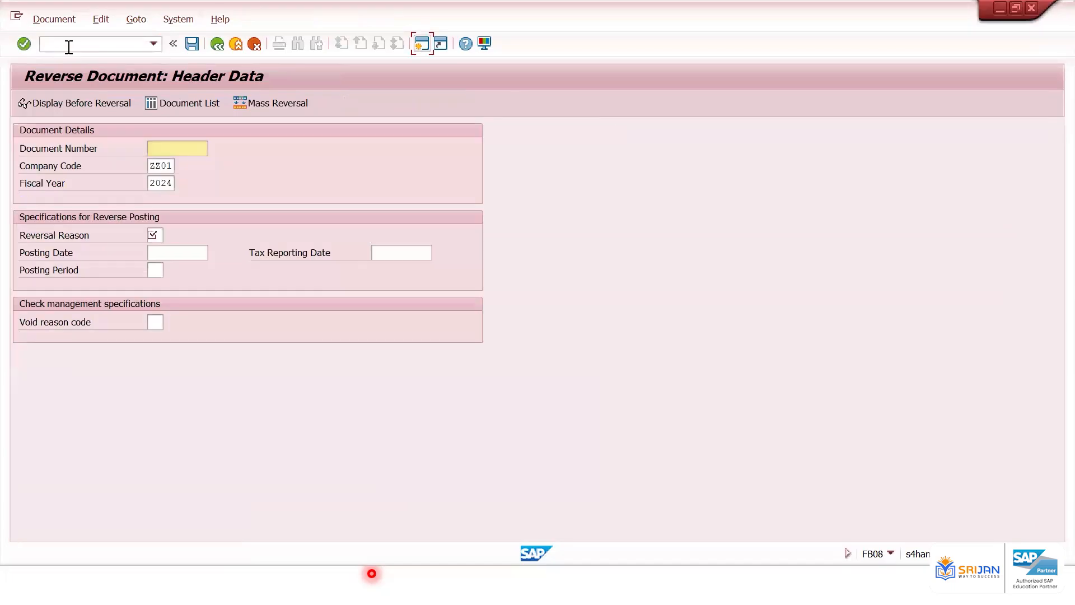
Enter document 1010 in company code ZZ01, fiscal year 2024 for reversal, with reversal reason 01 (Reversal in current period)
key("alt+Tab")
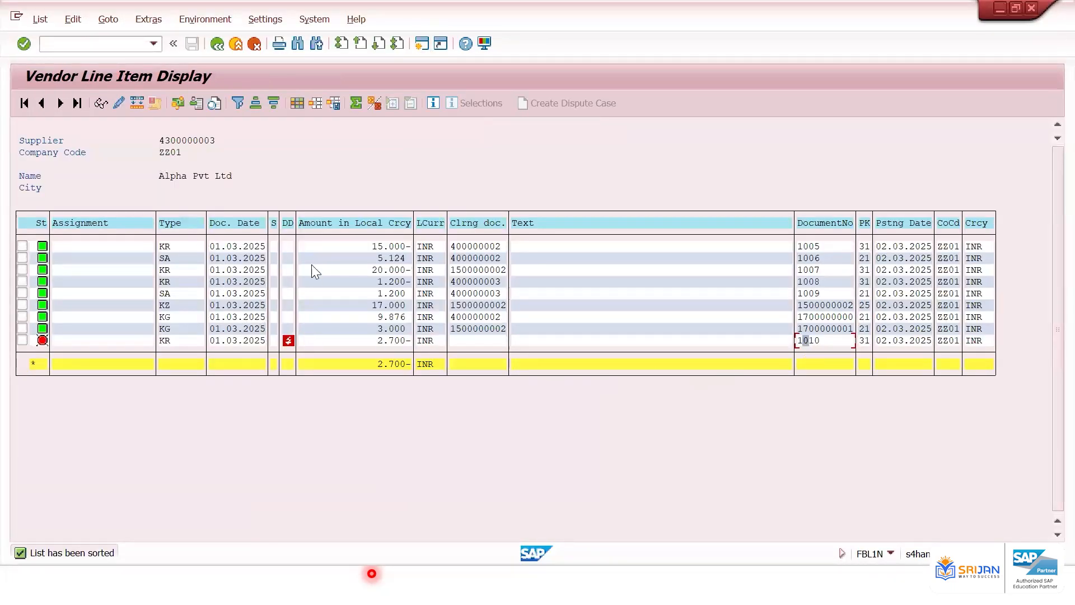
key("alt+Tab")
type("1010")
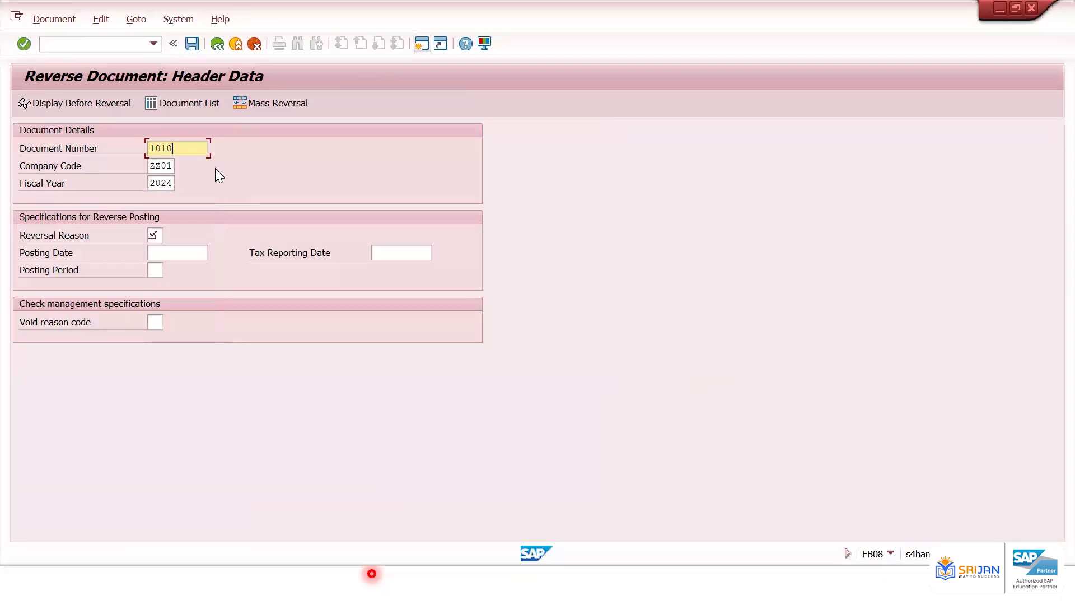
left_click(160, 166)
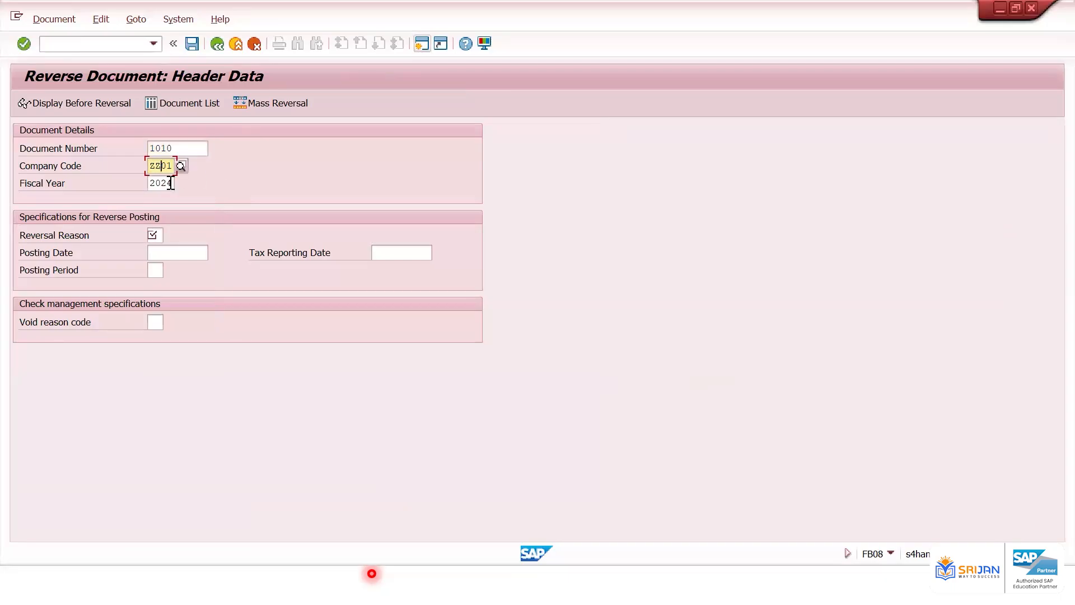
left_click(170, 184)
left_click(156, 234)
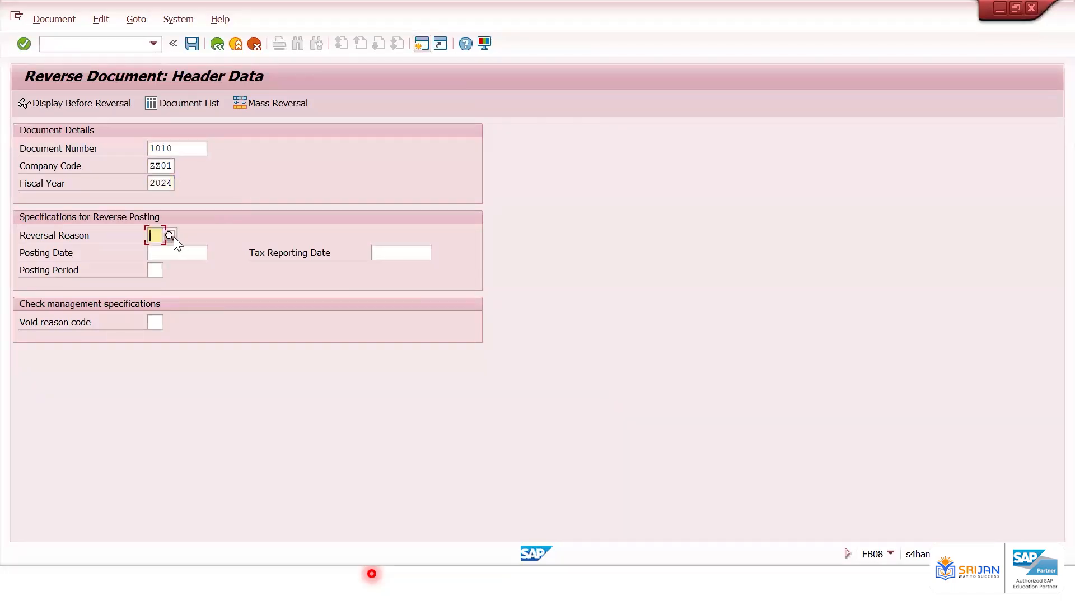
left_click(170, 235)
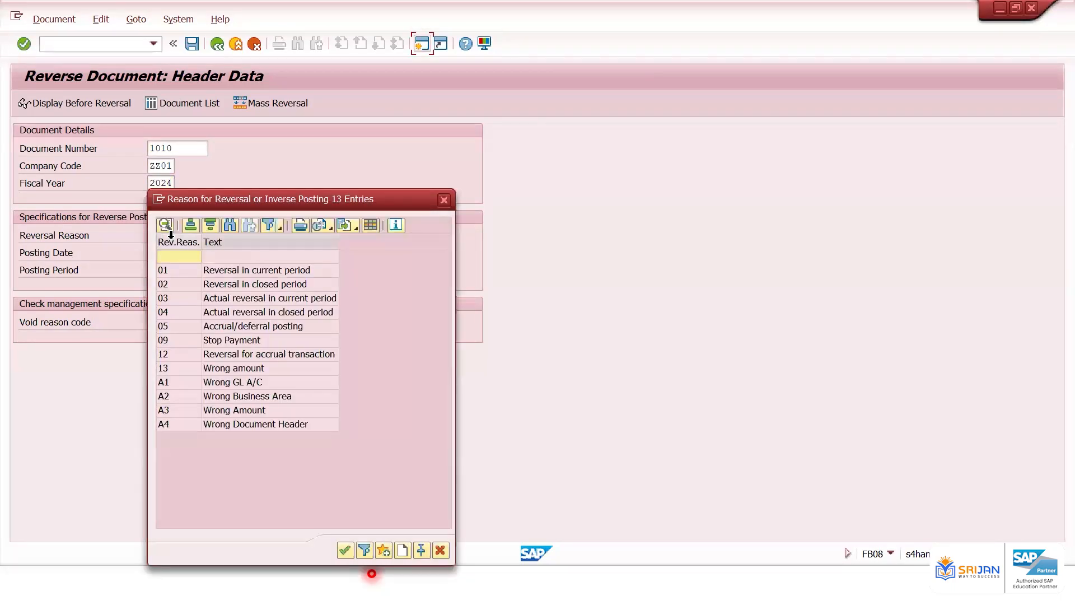
left_click(230, 270)
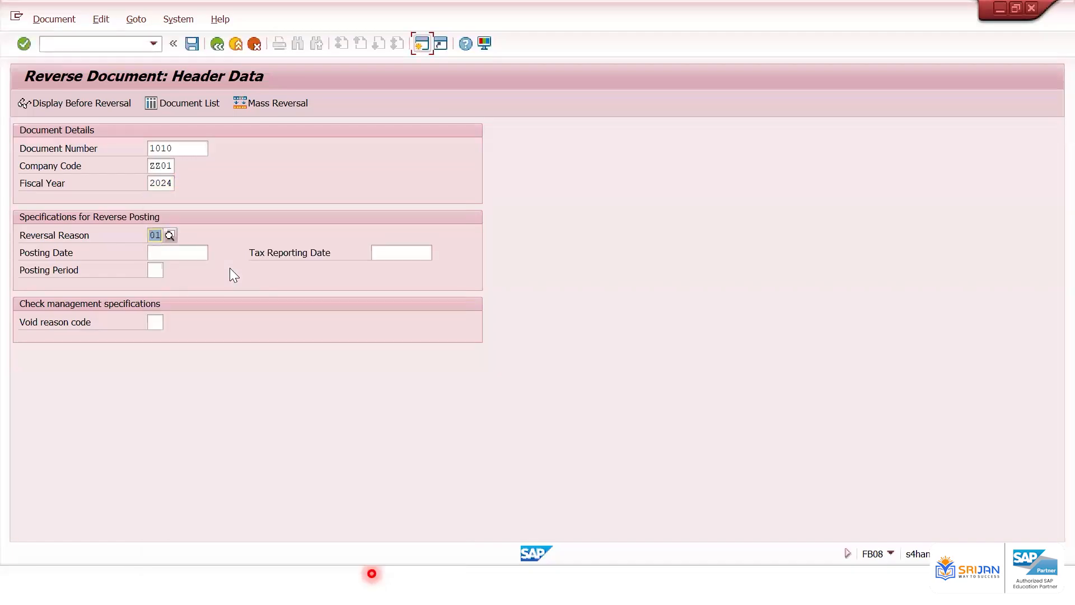
left_click(169, 235)
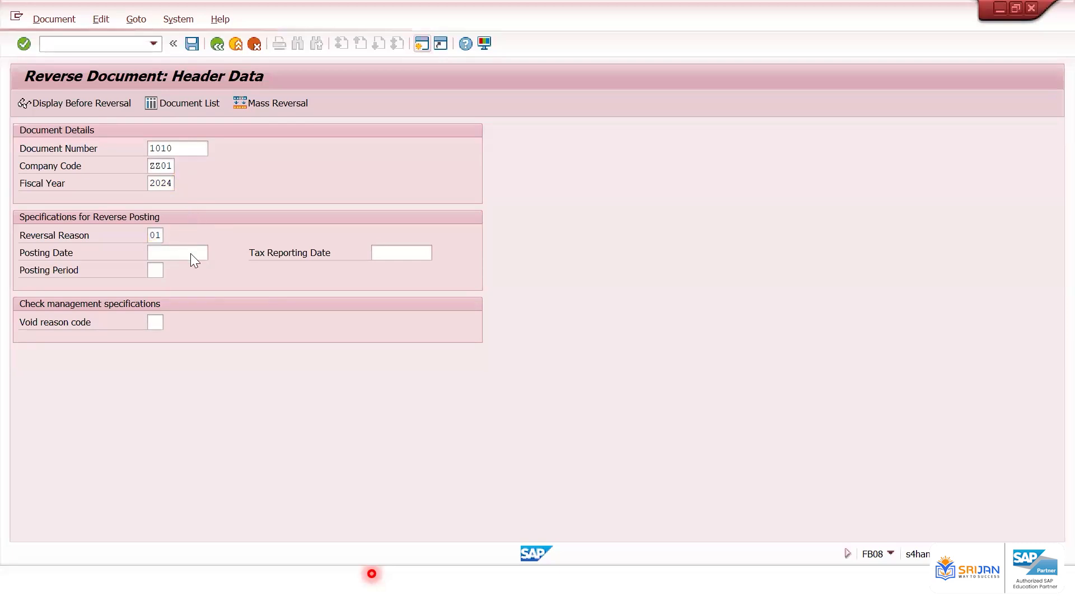
left_click(258, 284)
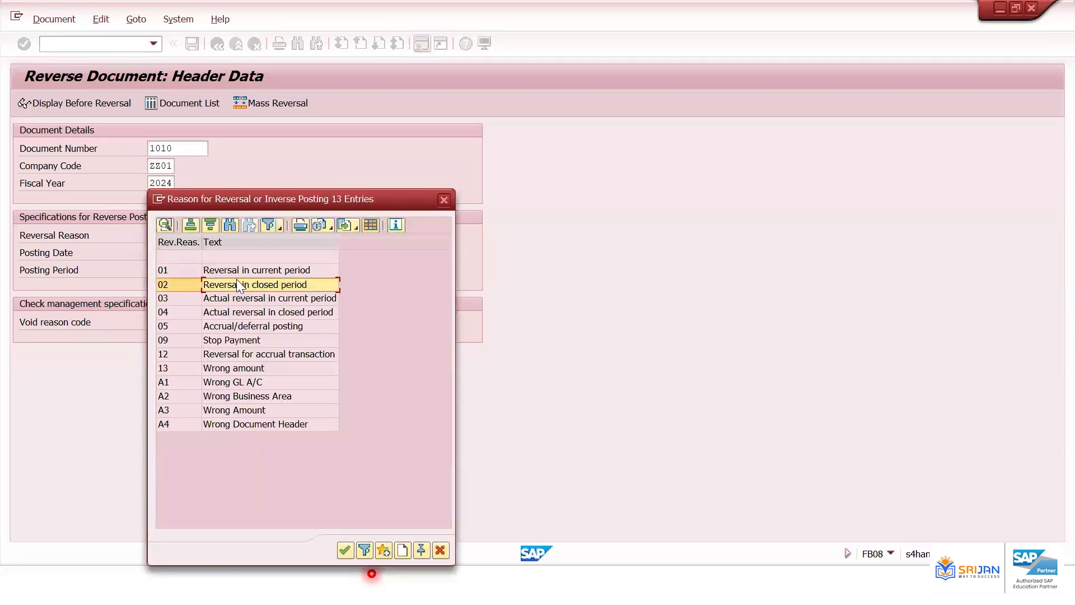
left_click(190, 271)
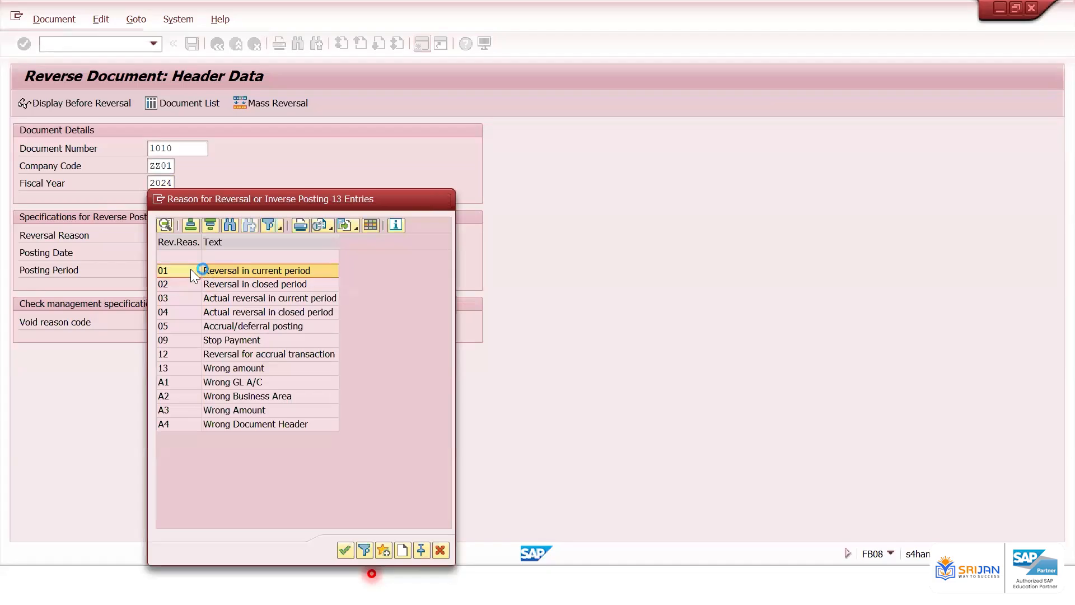
double_click(190, 270)
Set the reversal posting date to 02.03.2025 and post the reversal
left_click(201, 253)
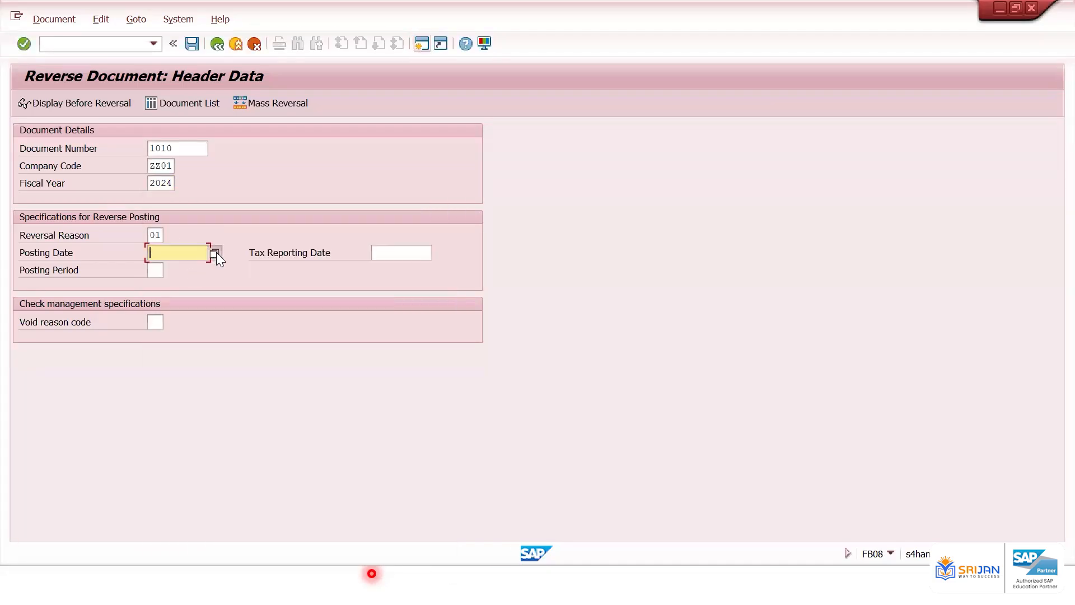
left_click(215, 253)
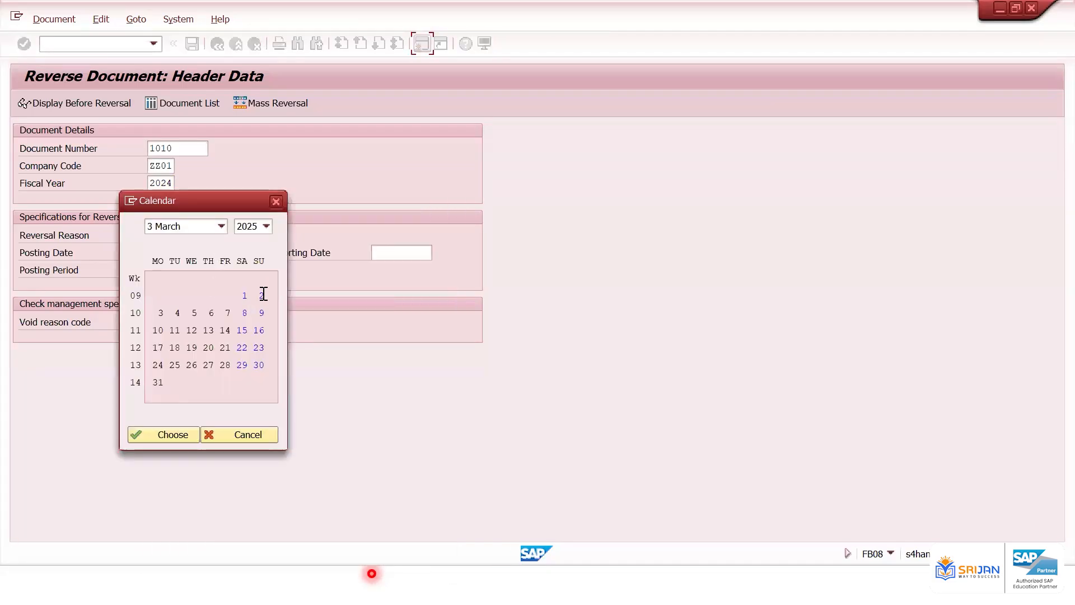
double_click(266, 296)
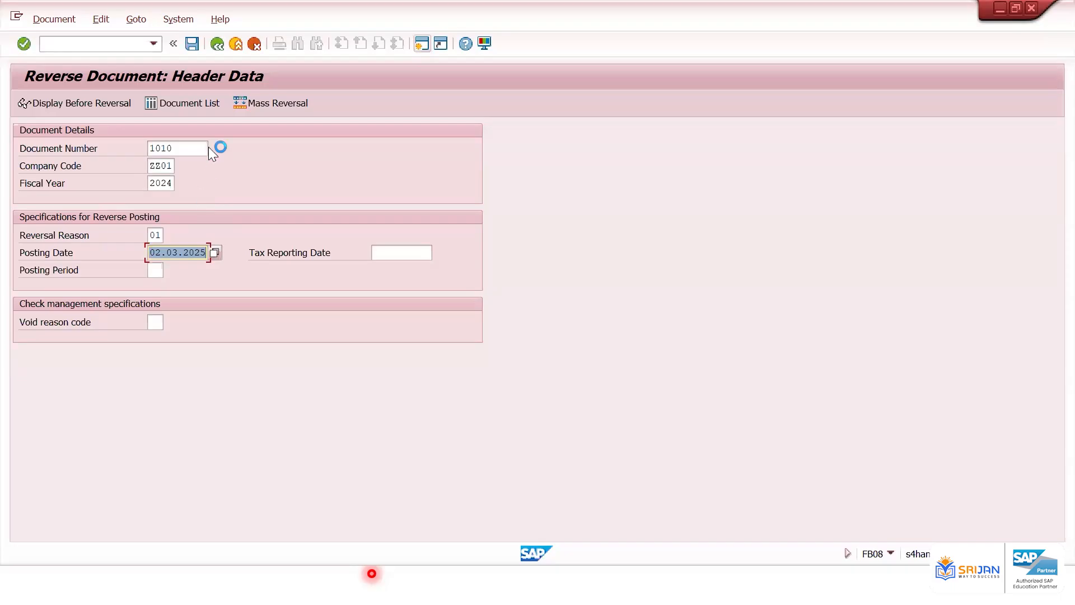
left_click(190, 45)
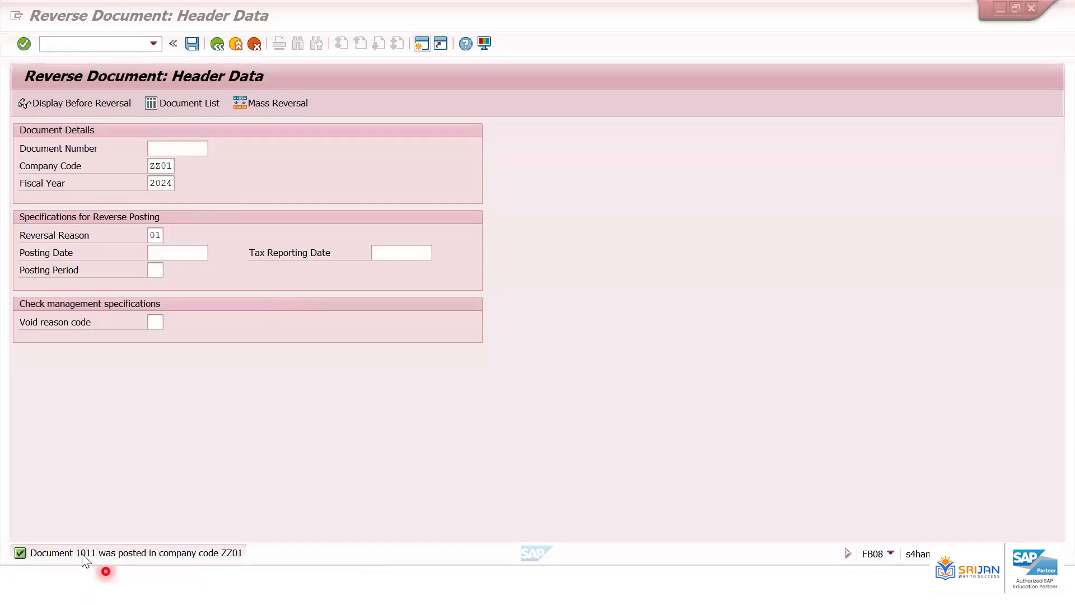
key("alt+Tab")
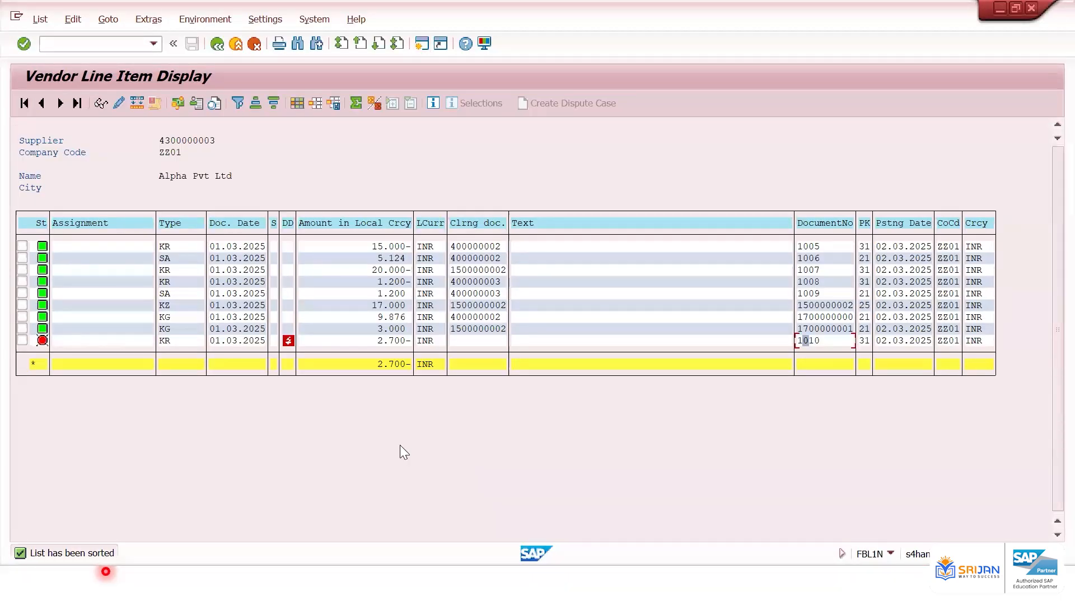
key("alt+Tab")
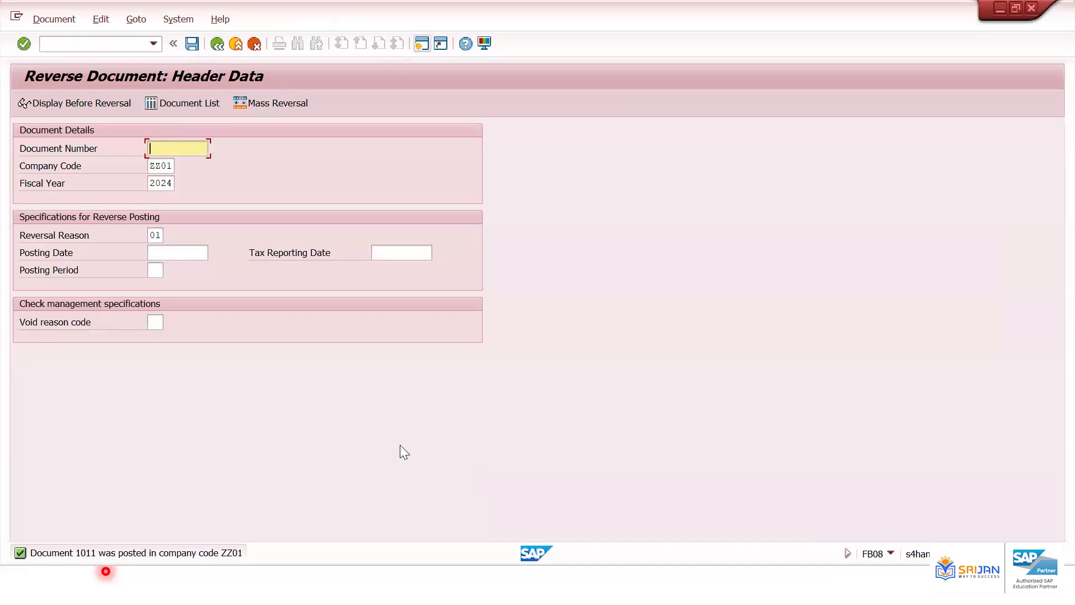
key("alt+Tab")
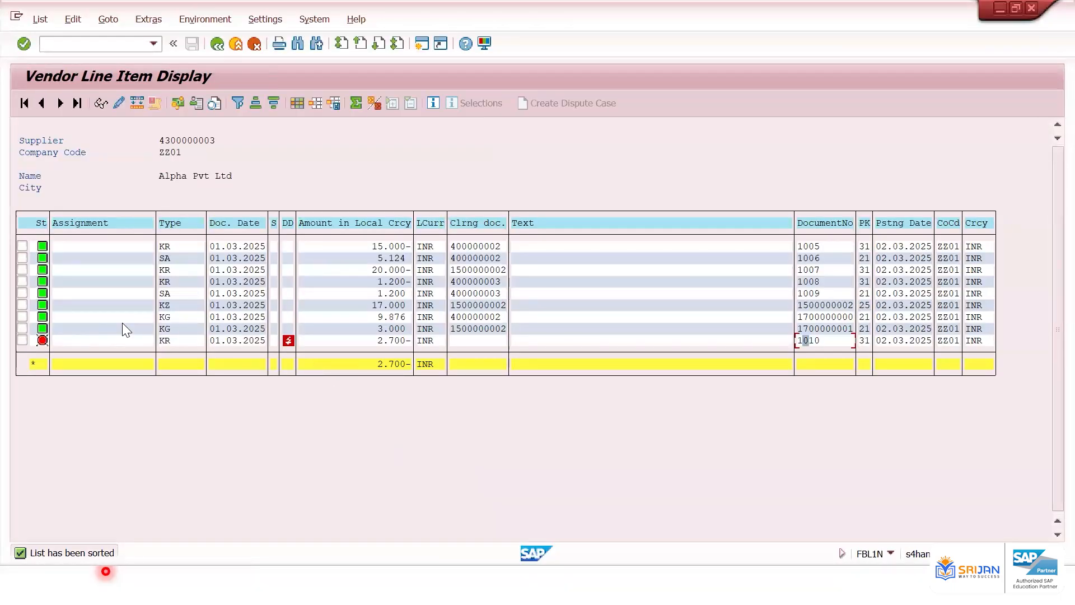
Refresh the vendor line item list and examine the original and reversal documents
left_click(812, 339)
left_click(39, 22)
left_click(63, 57)
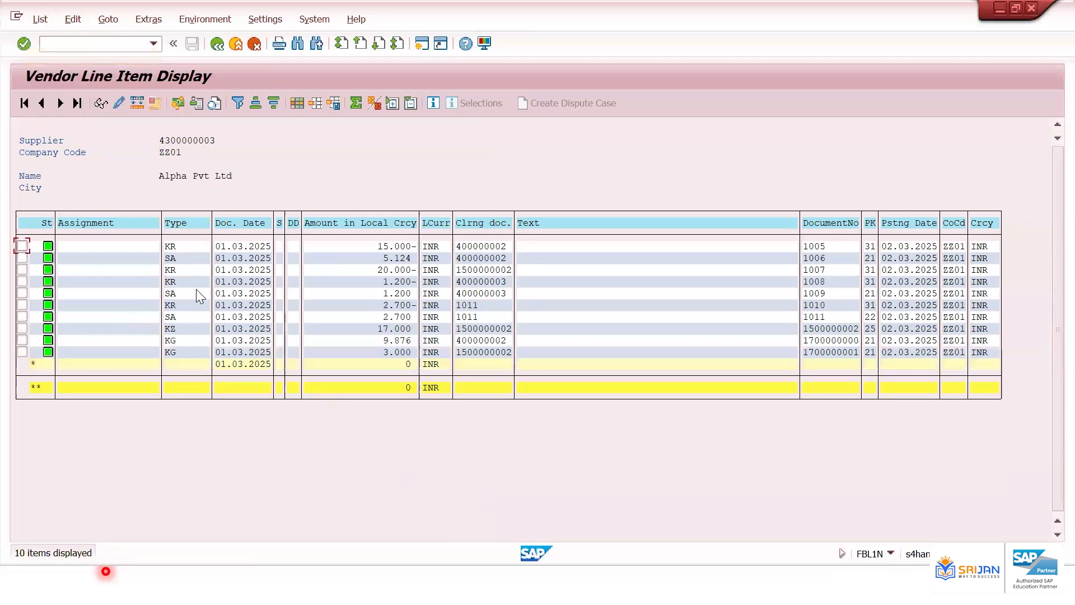
left_click(817, 317)
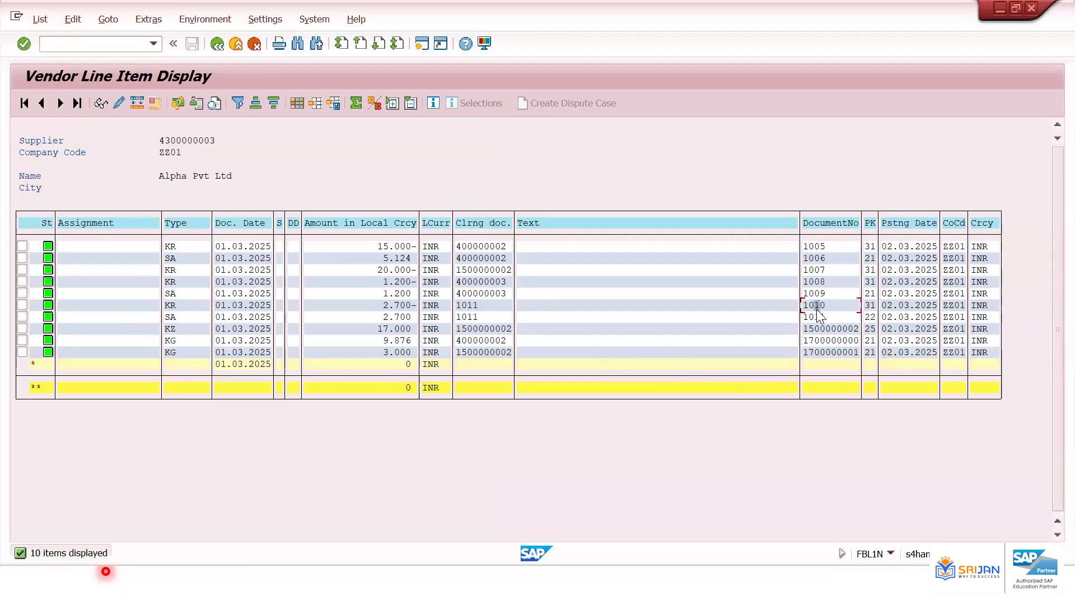
left_click(403, 317)
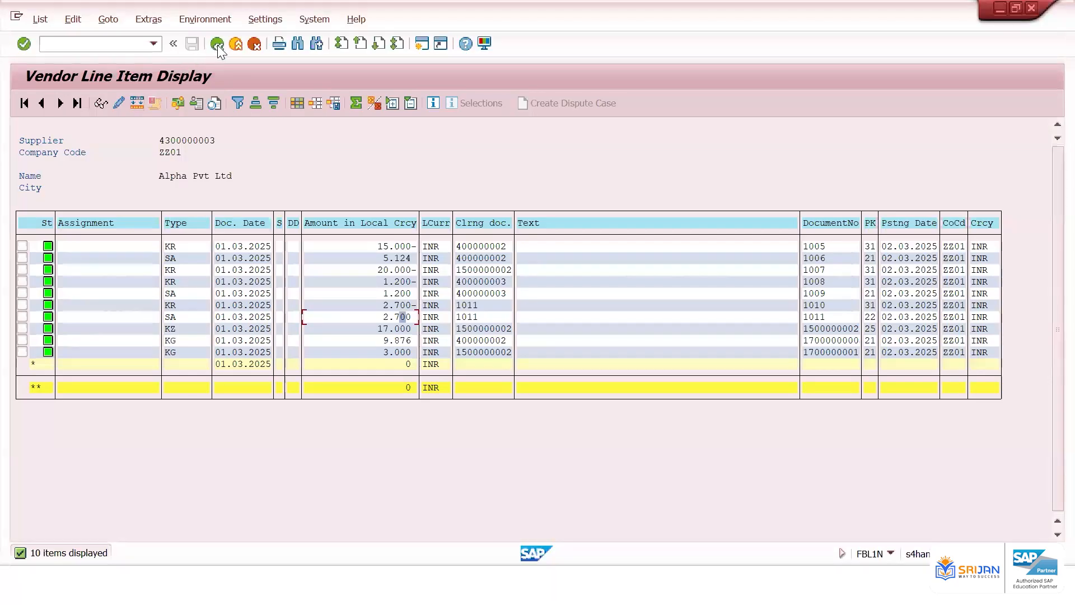
Return to the FBL1N selection screen and review the posting date range
left_click(217, 44)
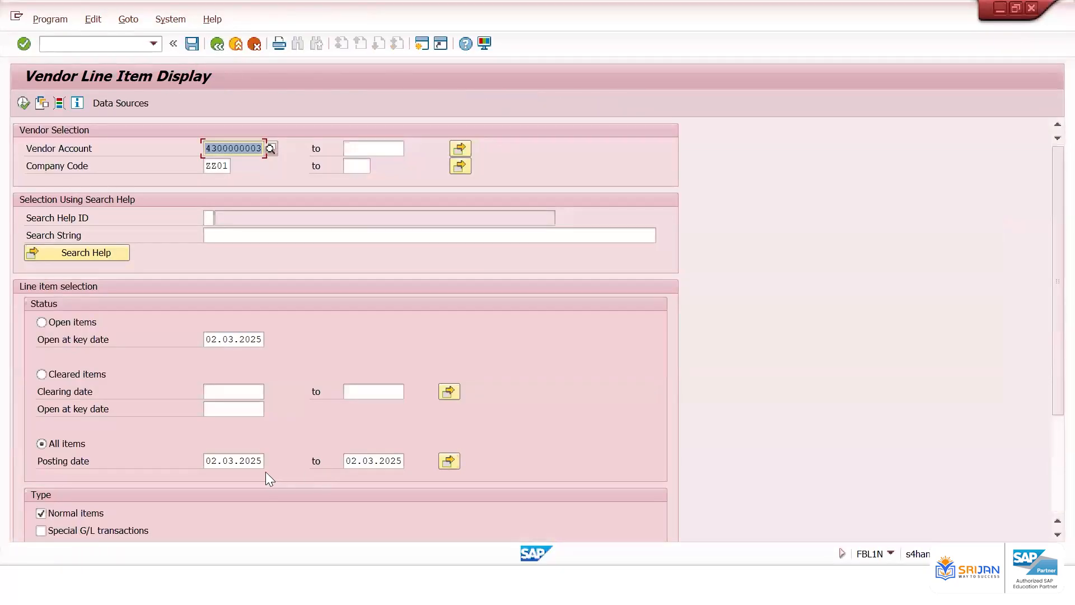
left_click(253, 461)
left_click(379, 461)
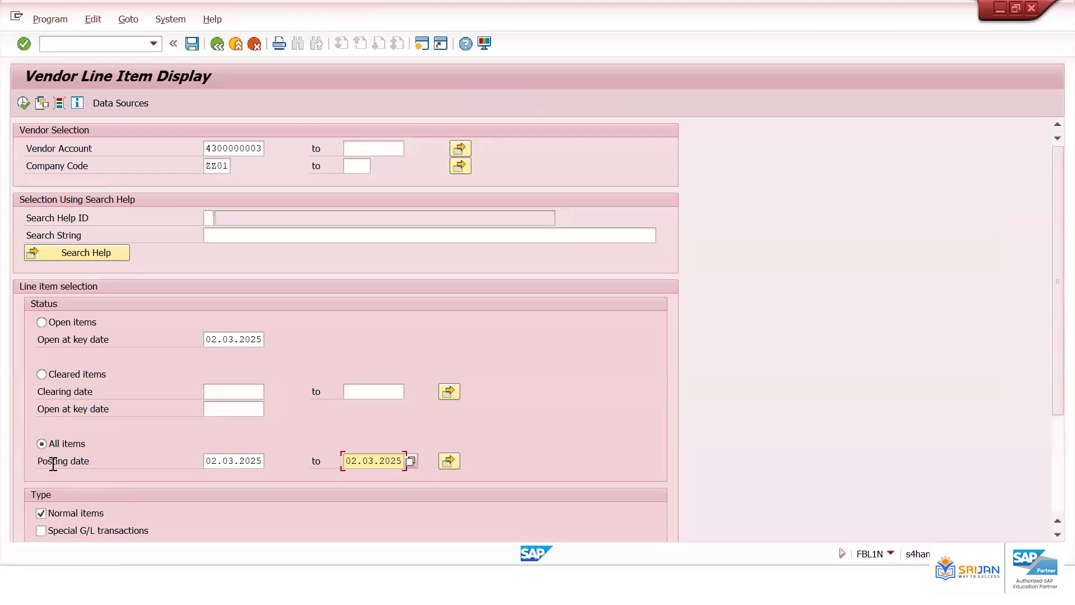
left_click_drag(51, 460, 96, 456)
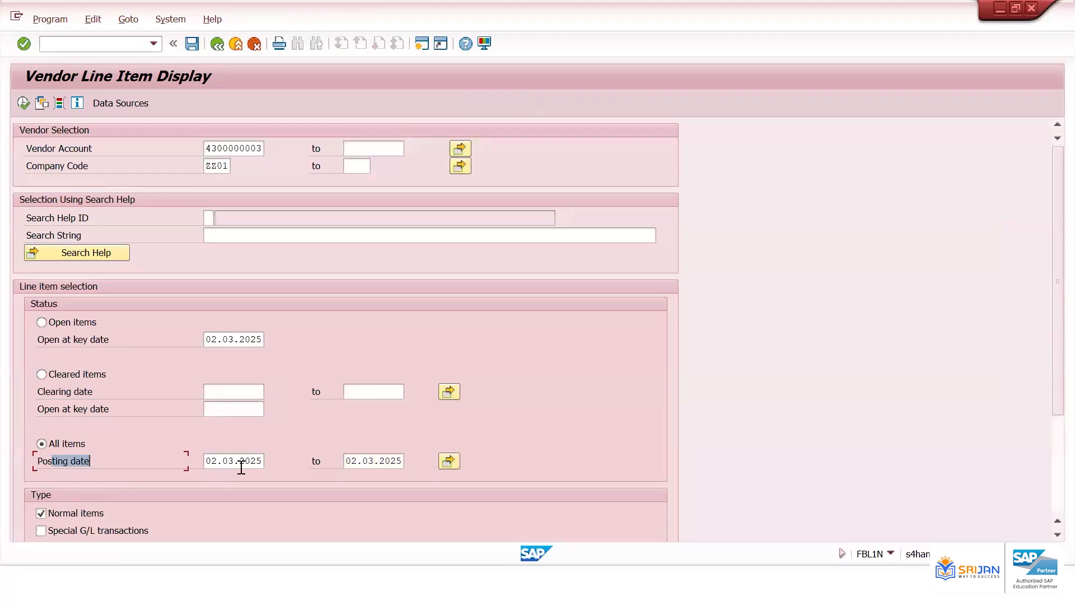
left_click(422, 43)
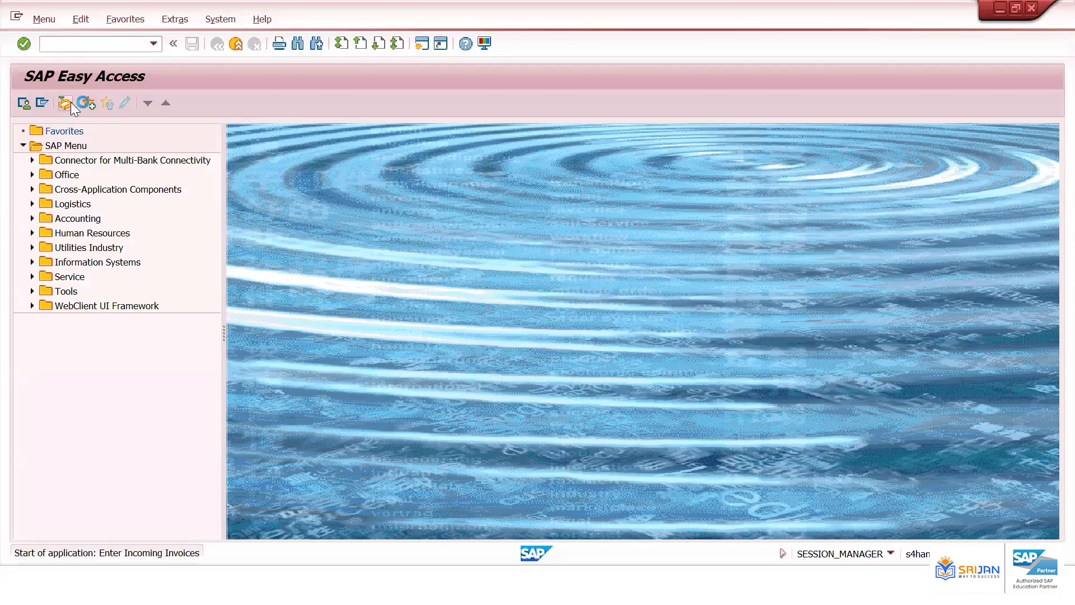
key("Down")
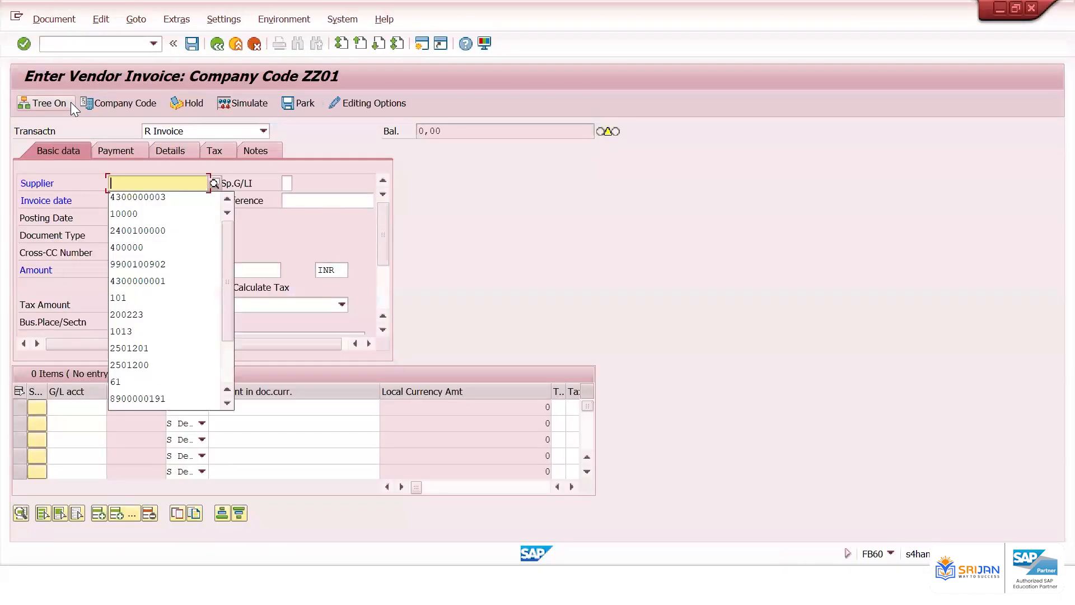
key("Down")
key("Tab")
key("Down")
key("Down")
key("Tab")
type("DHD")
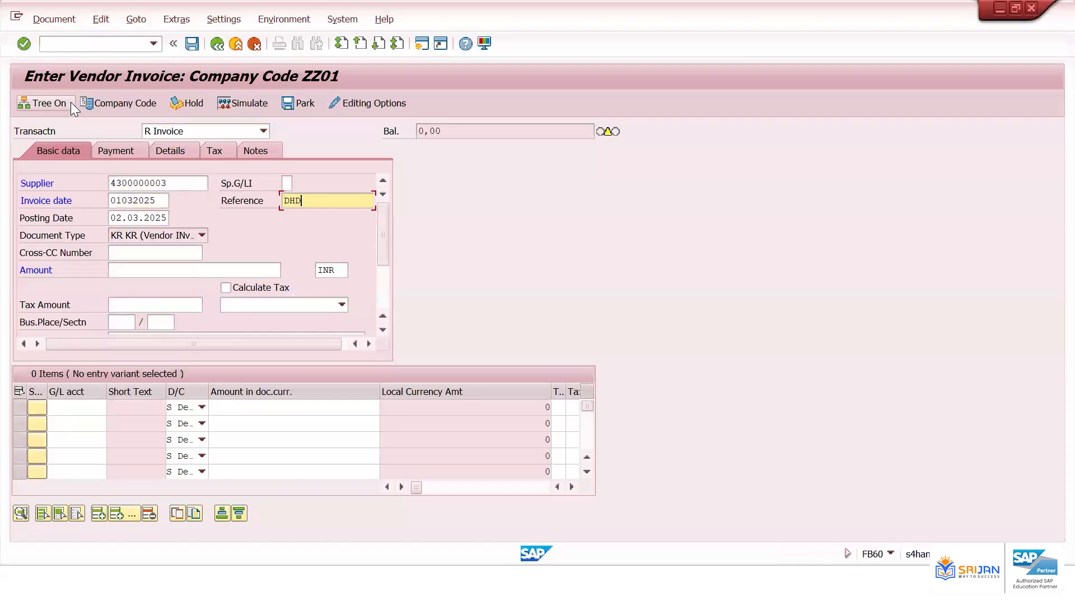
type("DH")
Set the invoice amount to 9800 INR
left_click(174, 269)
type("11")
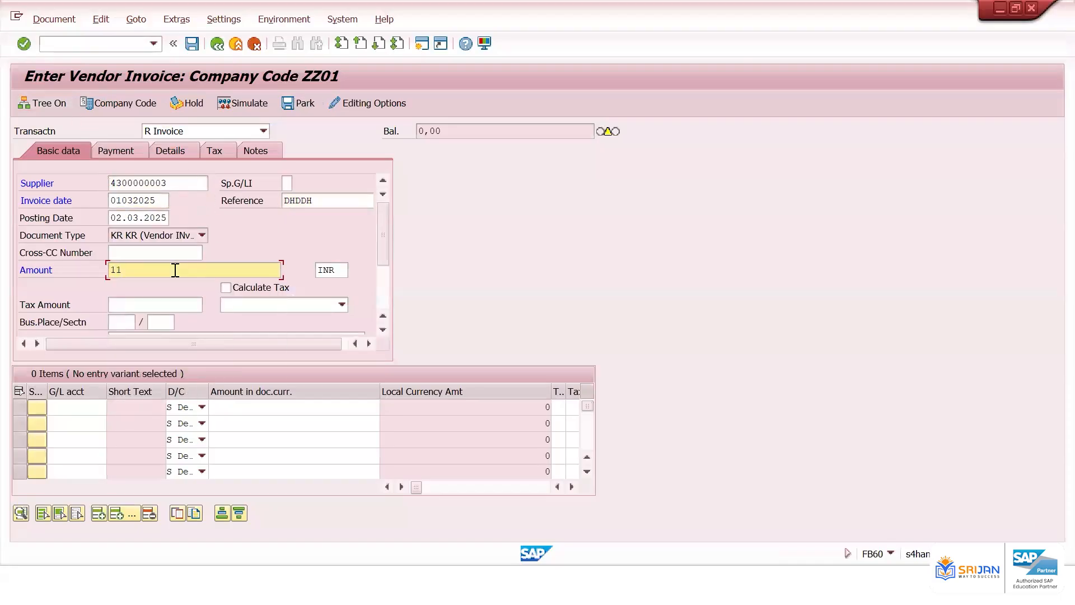
type("09")
key("Tab")
key("Tab")
key("Tab")
key("Tab")
key("Tab")
key("Tab")
key("Tab")
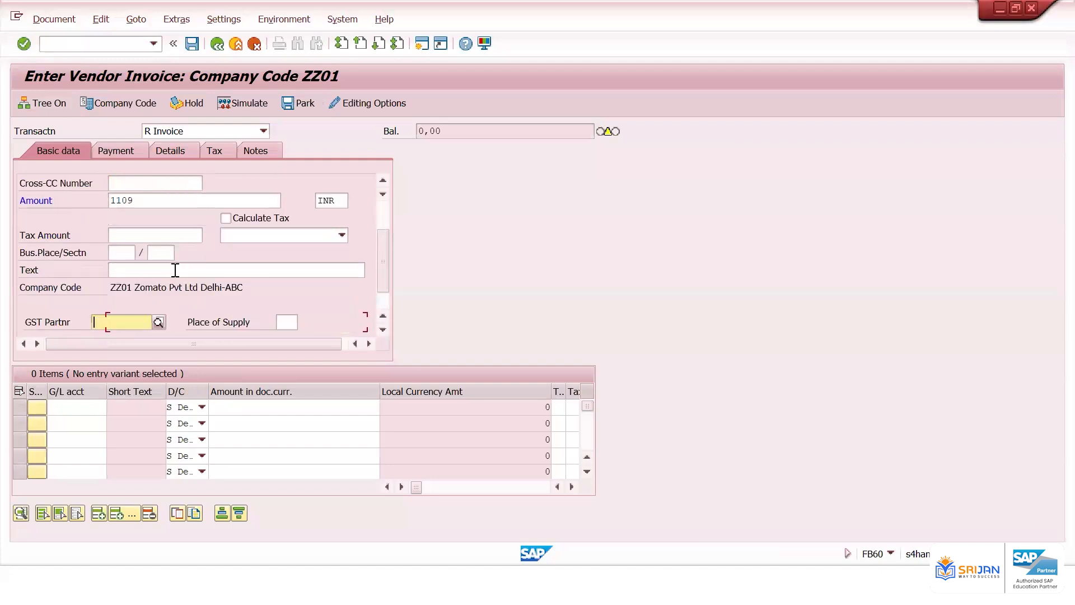
left_click(166, 203)
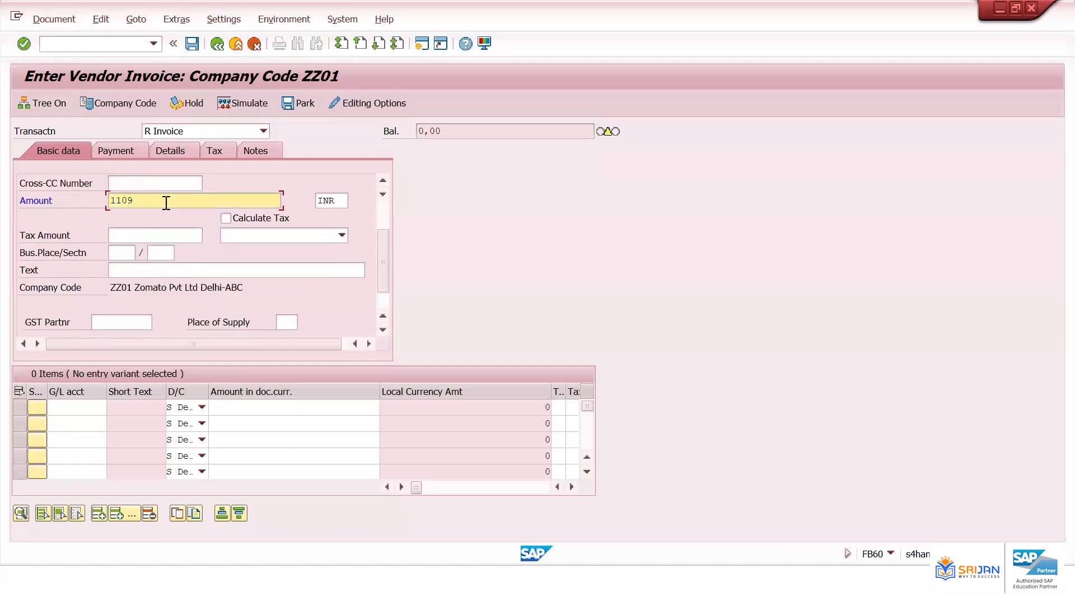
key("BackSpace")
key("BackSpace")
key("BackSpace")
key("BackSpace")
type("9800")
Add a line item for G/L account 400601 with the balancing amount and post the invoice
left_click(75, 408)
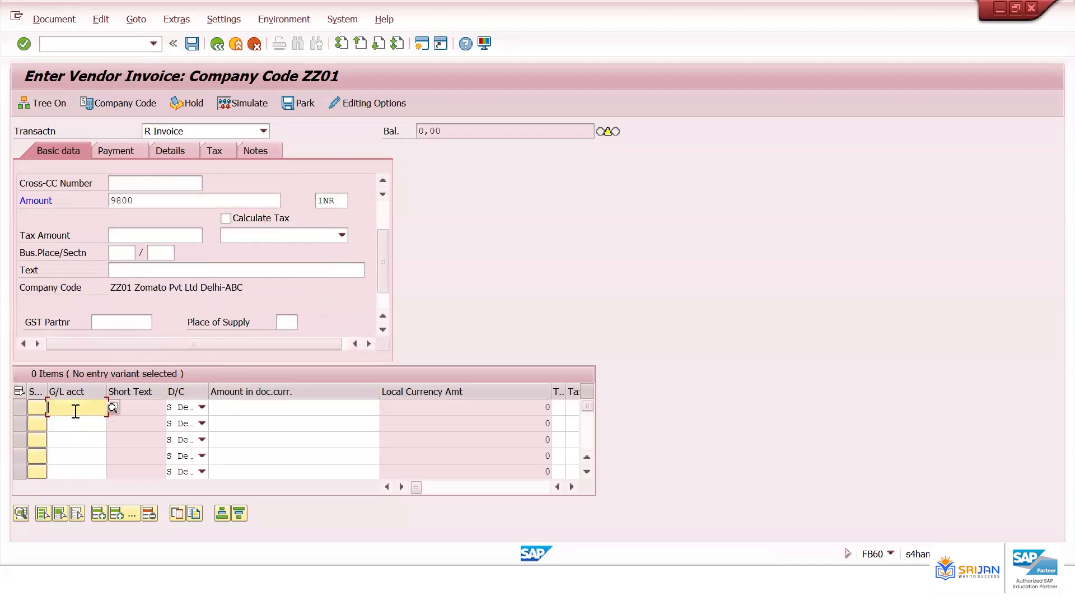
type("400601")
key("Tab")
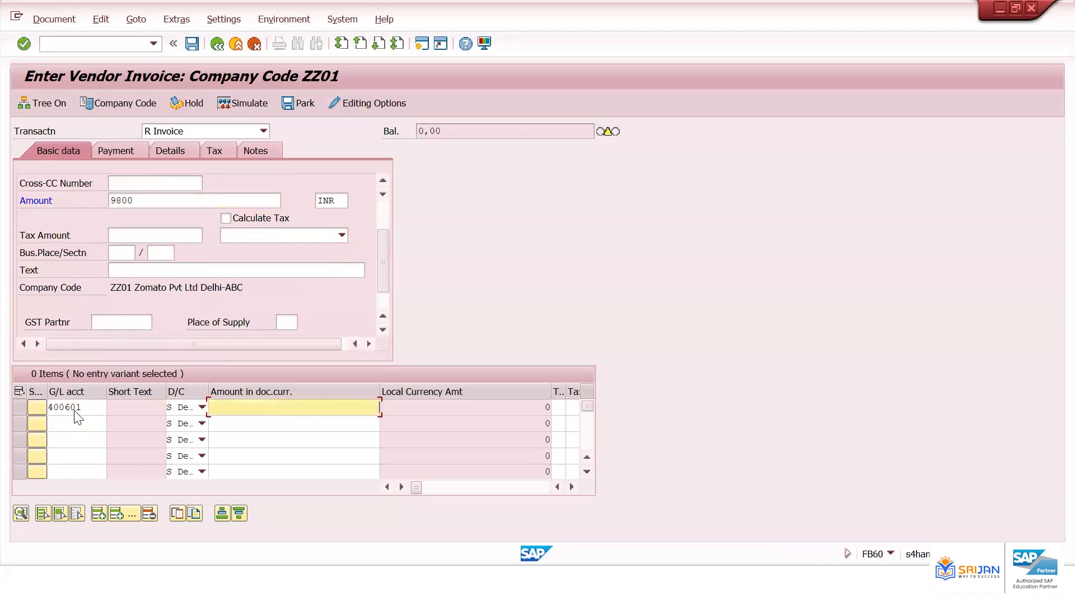
type("*")
left_click(192, 44)
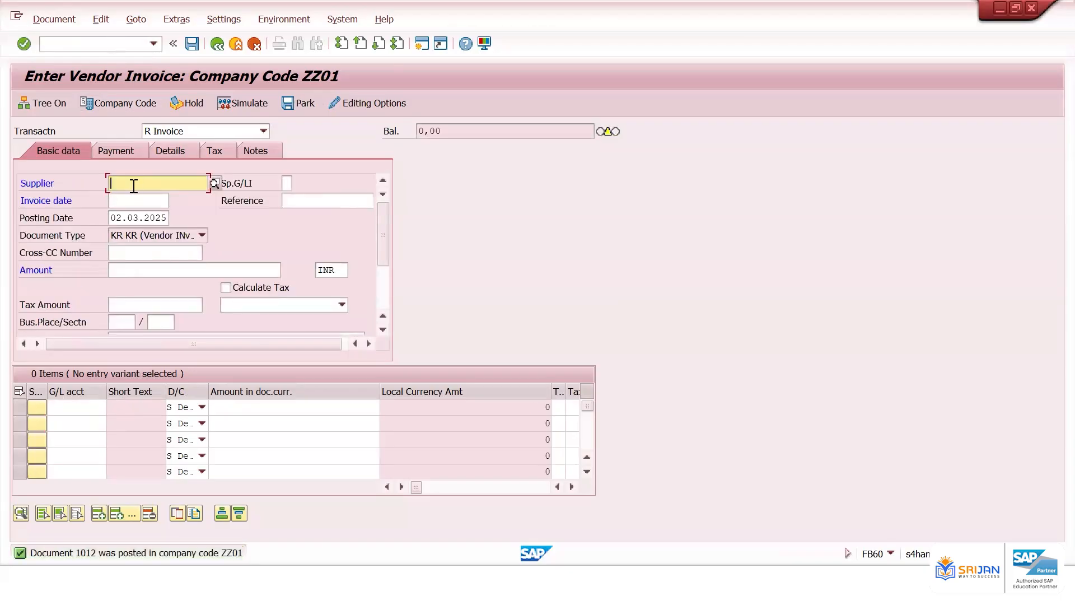
Open the Reverse Document transaction FB08
left_click(104, 45)
type("/nfb0")
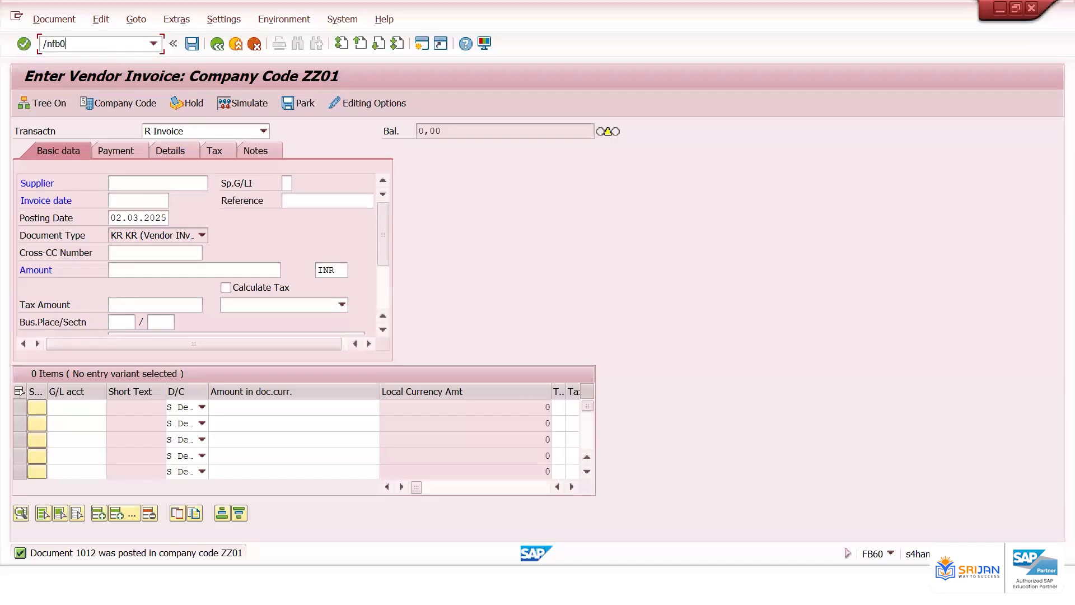
type("8")
key("Return")
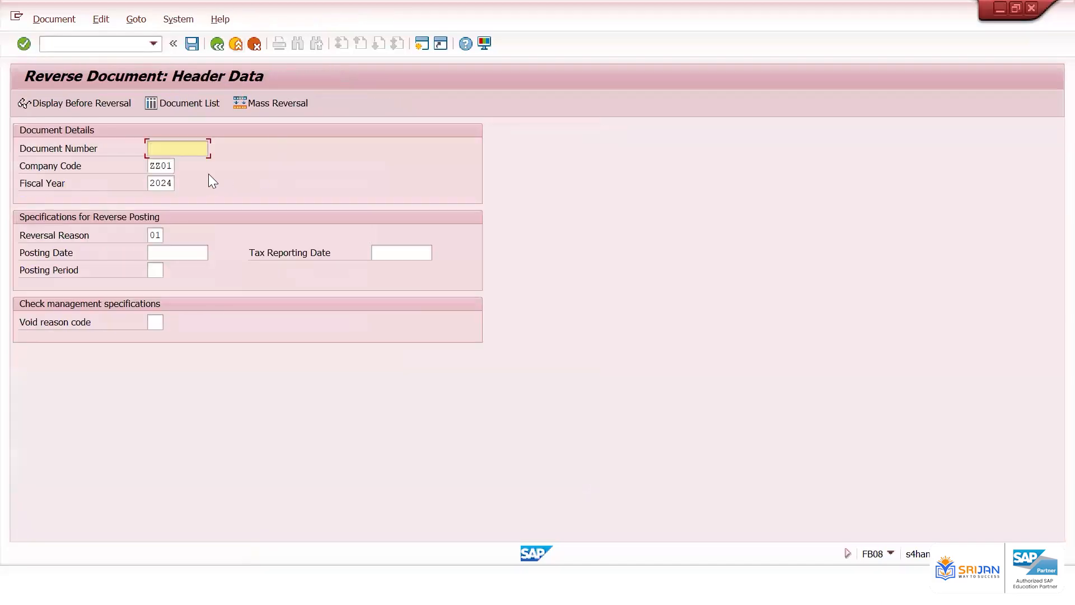
Reverse document 1012, picking the posting date from the calendar, and post the reversal
type("1010")
key("BackSpace")
type("2")
left_click(168, 253)
left_click(215, 253)
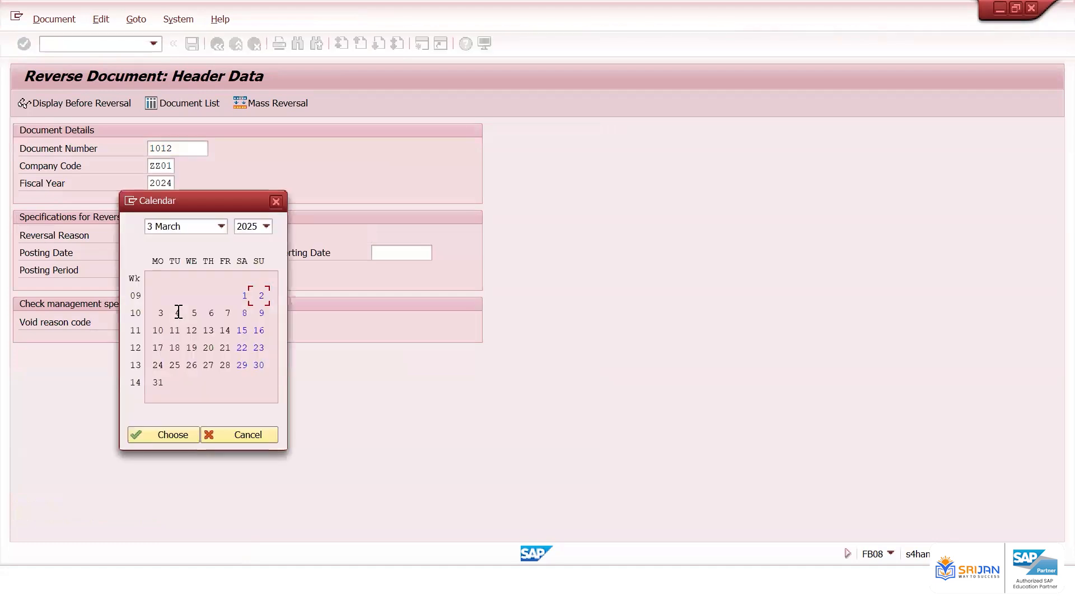
double_click(229, 312)
left_click(192, 43)
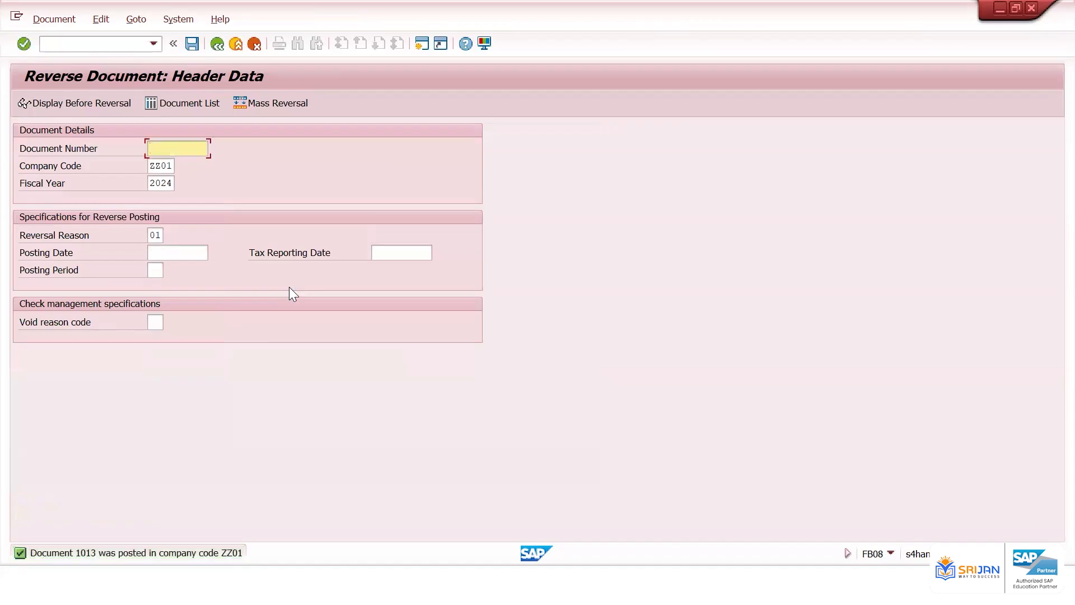
key("alt+Tab")
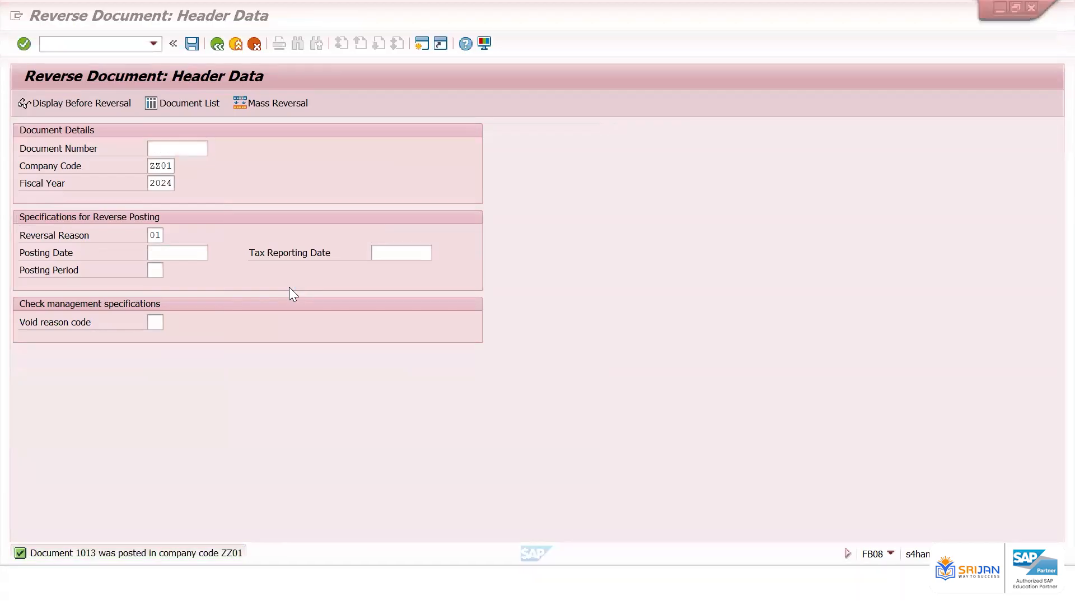
Switch to the Vendor Line Item Display window and execute the all-items report for the vendor in ZZ01
key("alt+Tab")
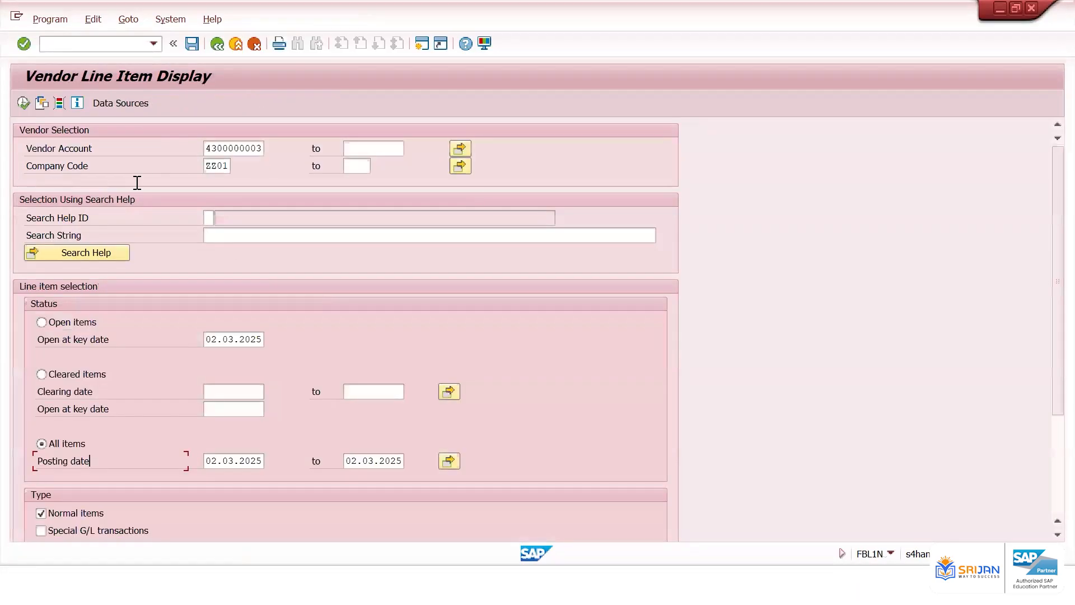
key("alt+Tab")
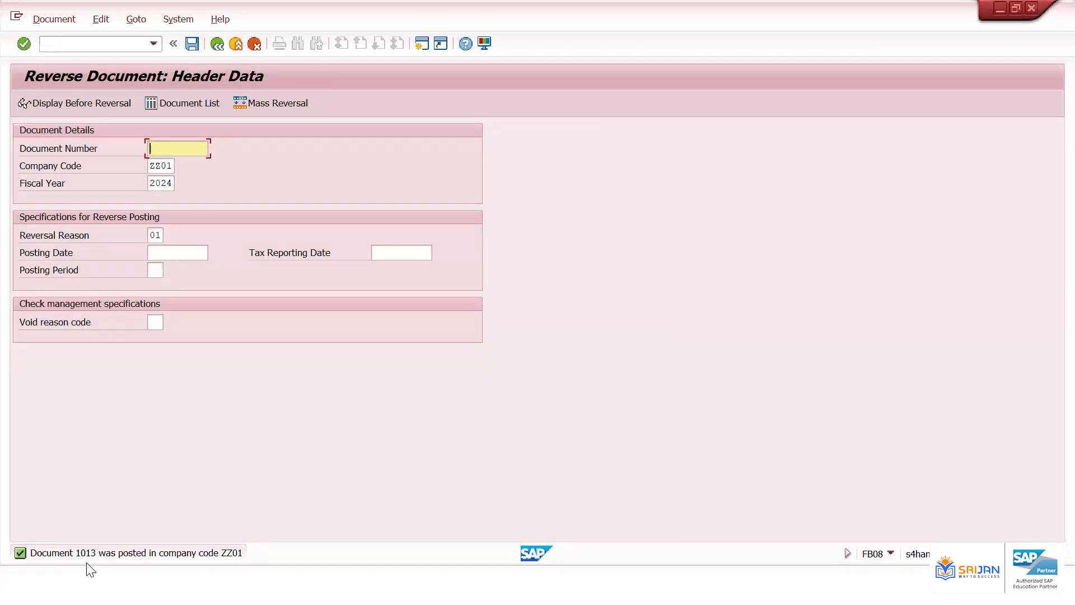
key("alt+Tab")
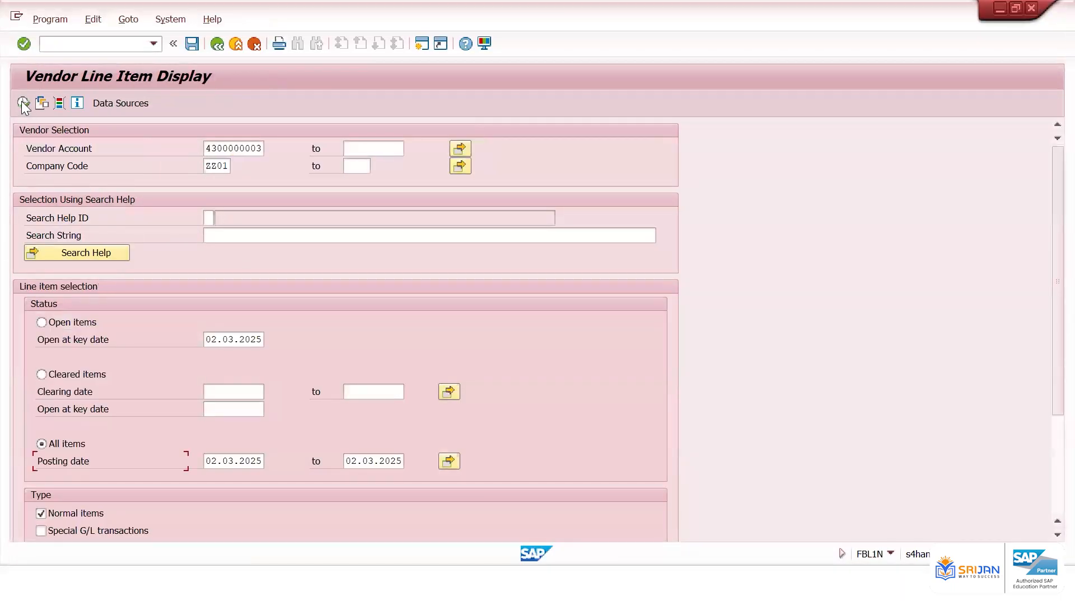
left_click(23, 103)
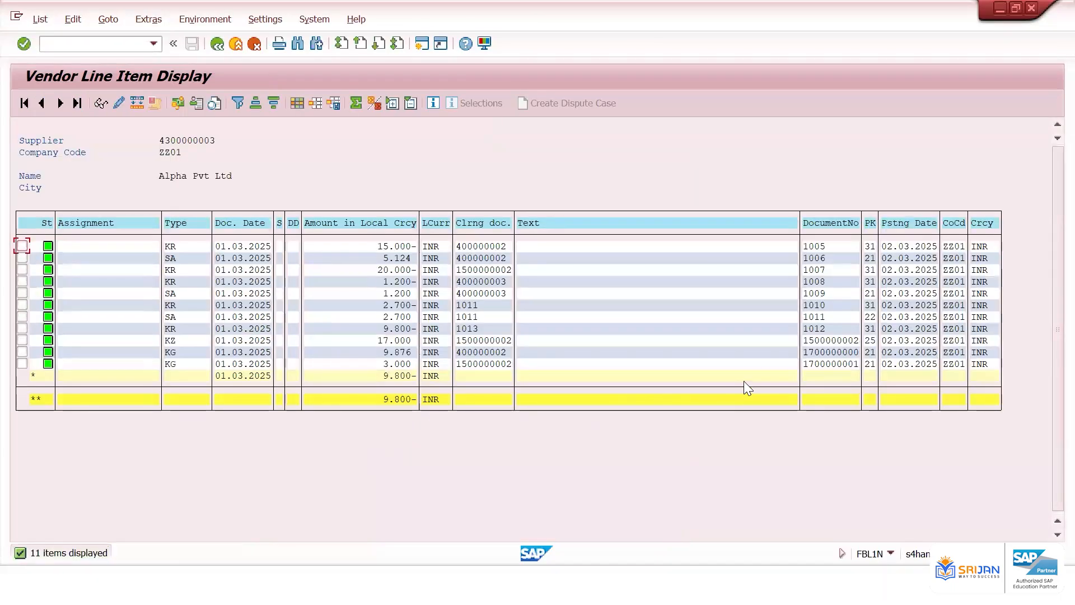
Examine the line for document 1012, its amount and its clearing document
left_click(819, 328)
left_click(397, 329)
left_click(392, 327)
mouse_move(50, 335)
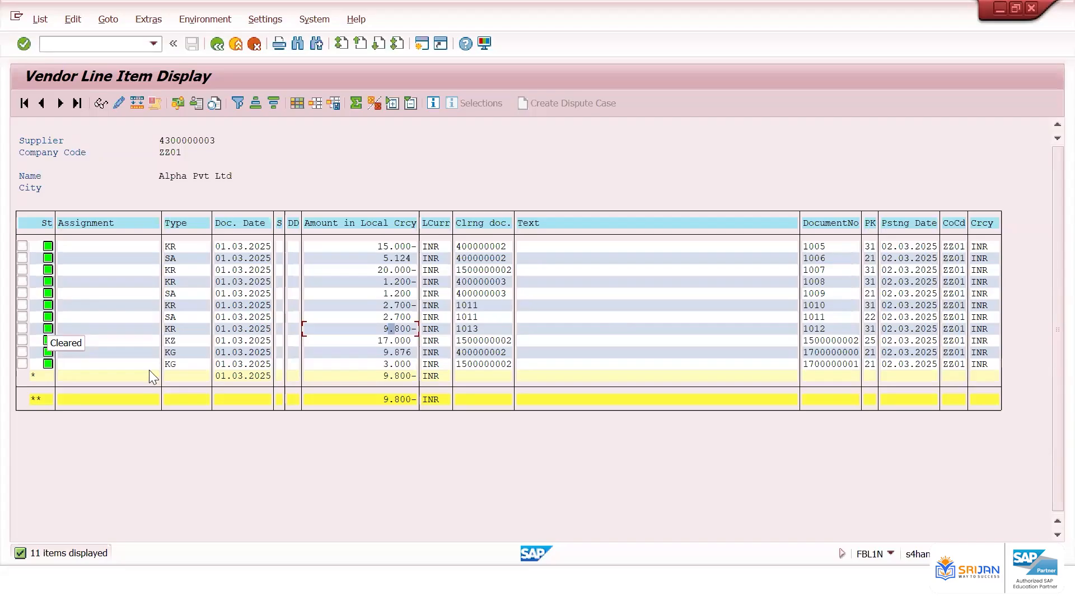
left_click(468, 329)
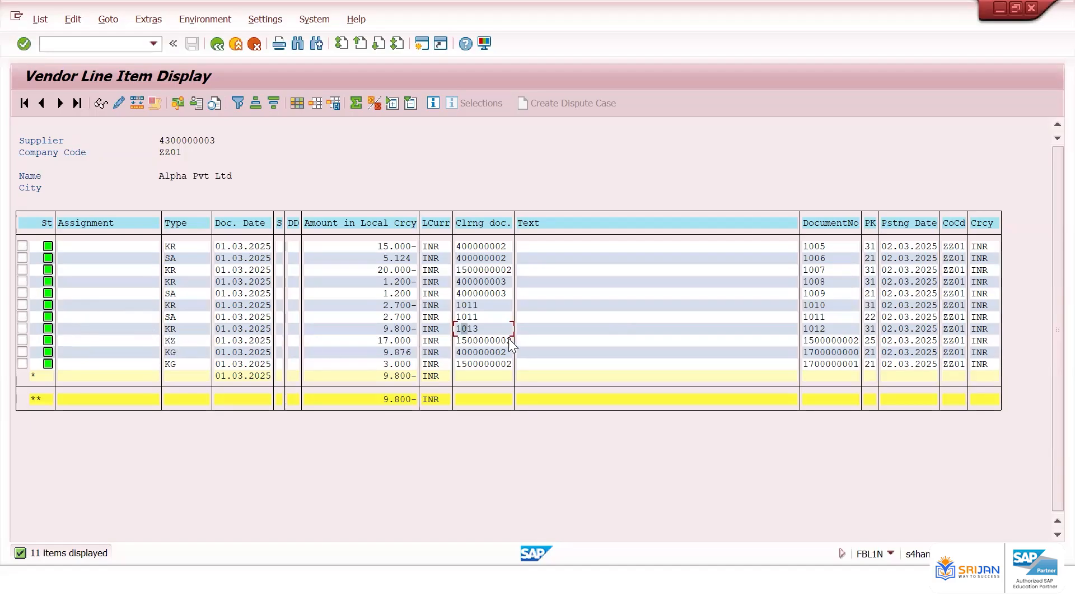
left_click(822, 330)
left_click(48, 328)
Extend the posting date range up to 07.03.2025 from the calendar, rerun the report and inspect reversal document 1013
left_click(219, 45)
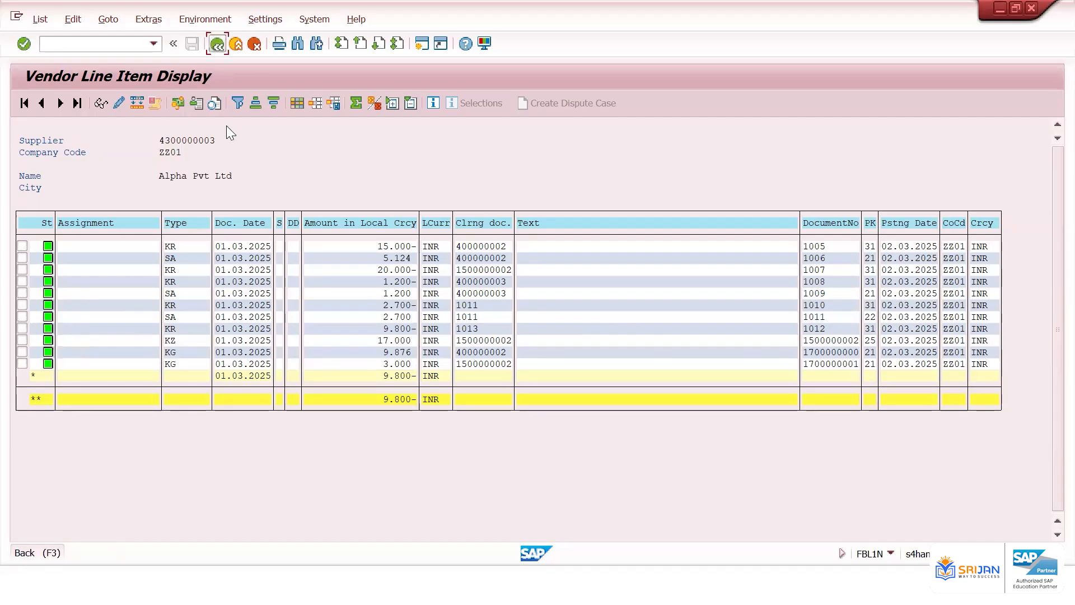
left_click(405, 465)
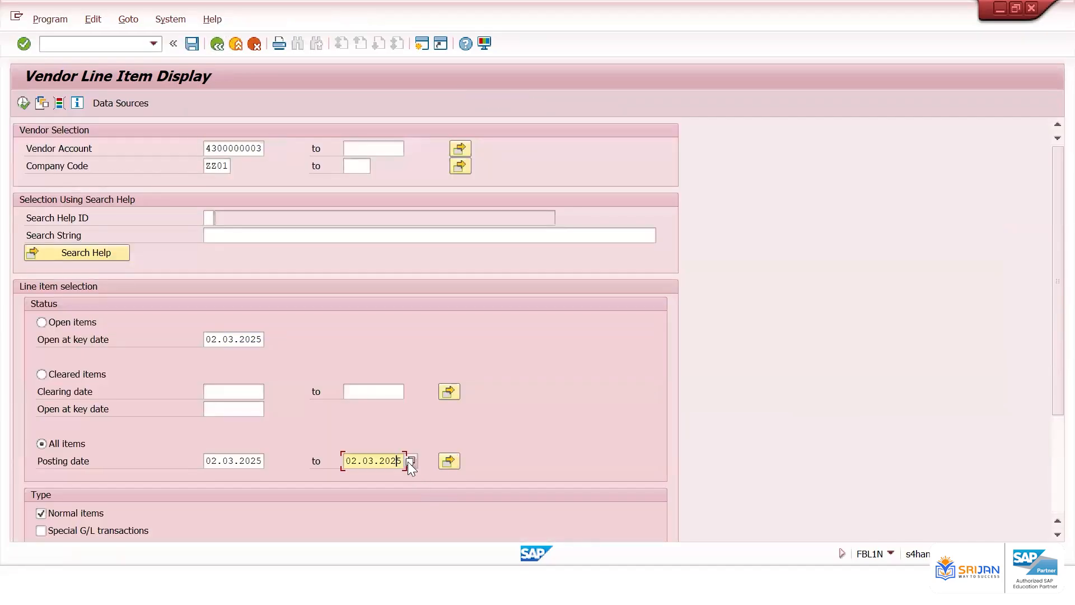
left_click(408, 462)
double_click(230, 312)
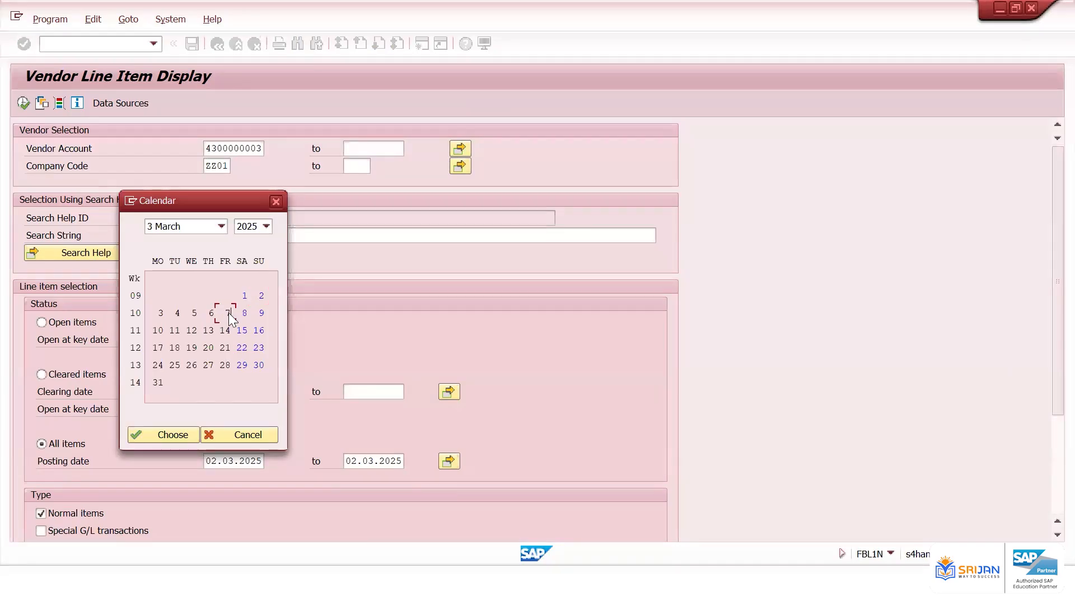
left_click(23, 104)
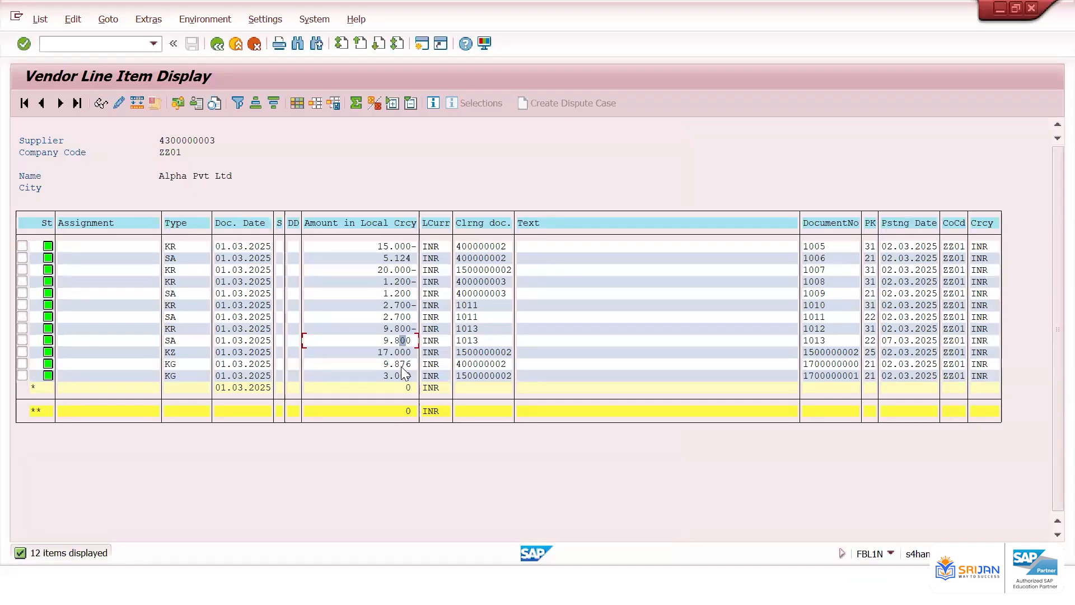
left_click(822, 339)
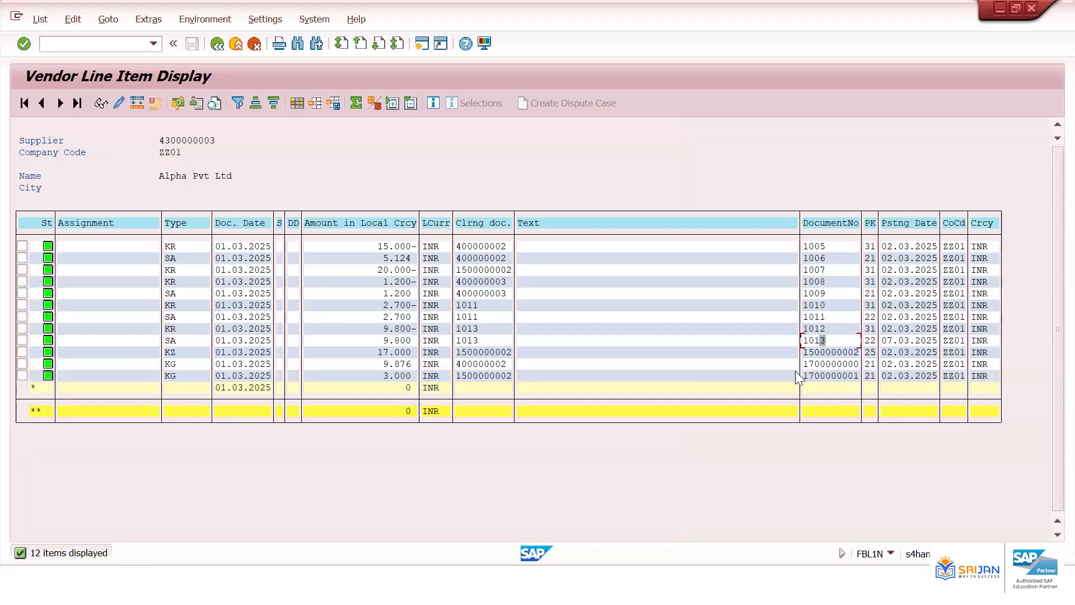
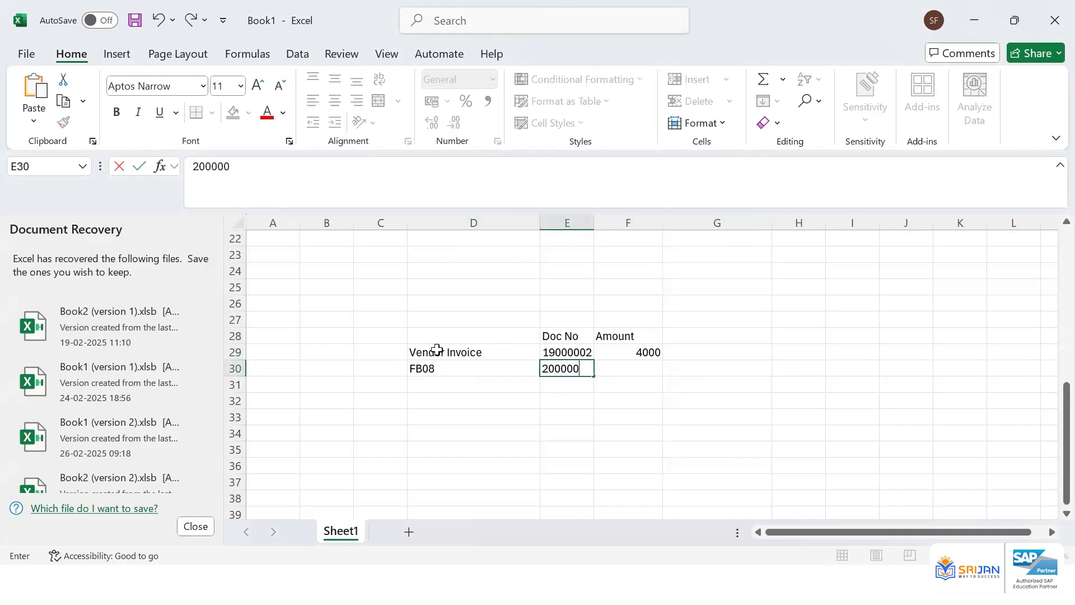
Record reversal document number 20000003 with amount -4000 on the FB08 row
type("03")
key("Left")
key("Right")
key("Right")
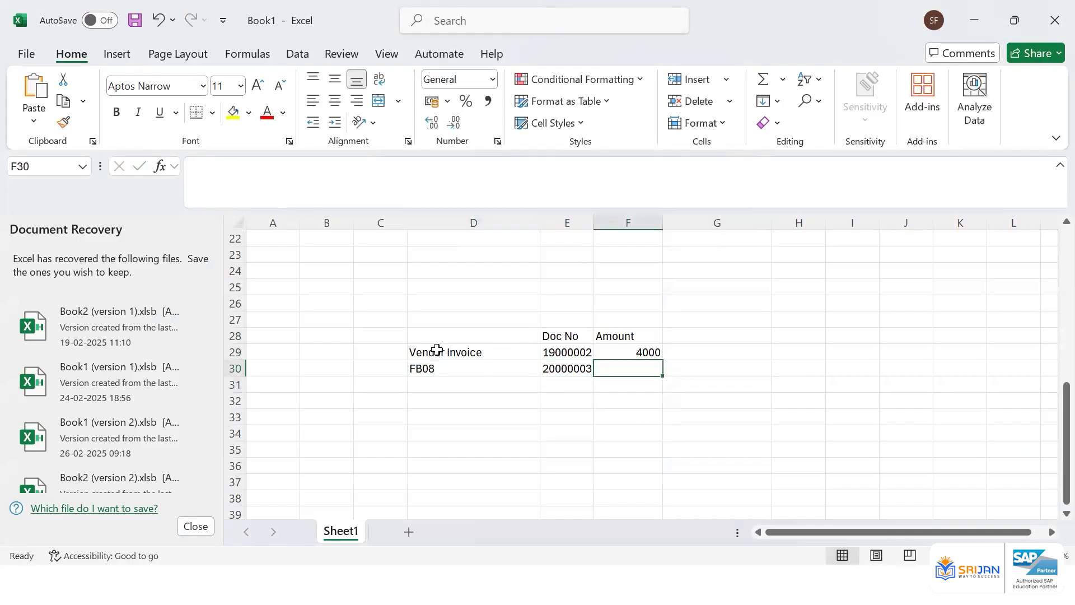
type("-40000")
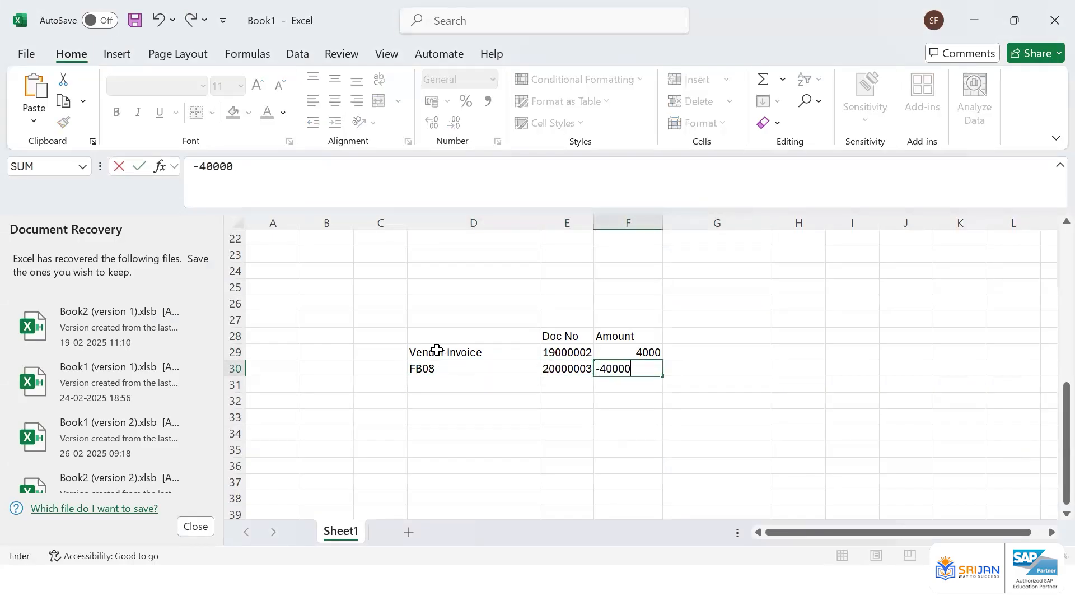
key("BackSpace")
key("Return")
Add an AutoSum total of the Amount column in cell F33
key("Down")
key("Down")
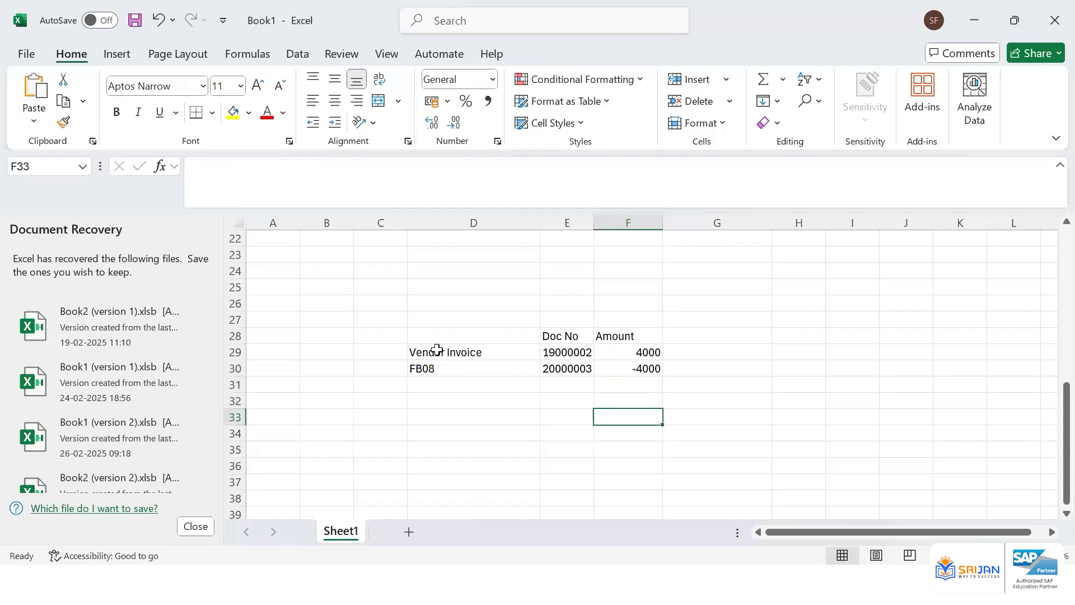
key("alt+=")
key("ctrl+Return")
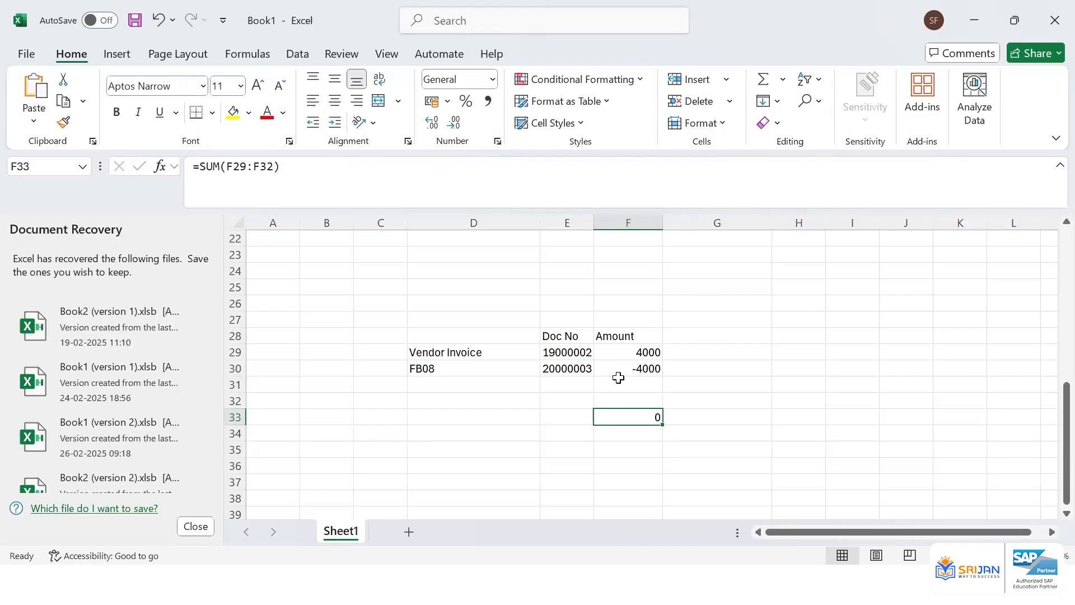
Highlight the vendor invoice document number 19000002 with a yellow fill
left_click(576, 350)
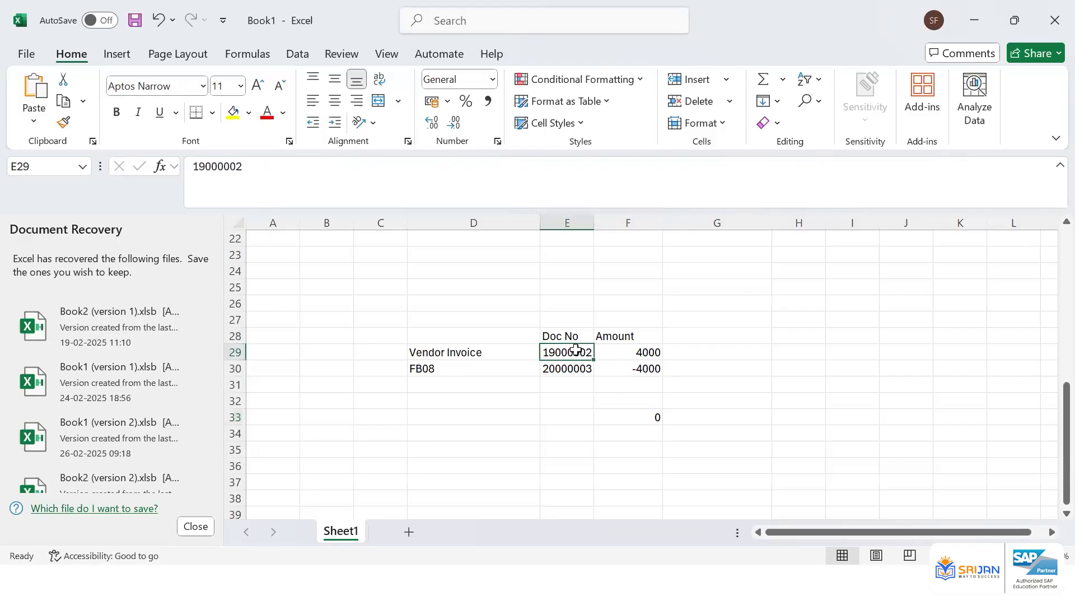
left_click(235, 115)
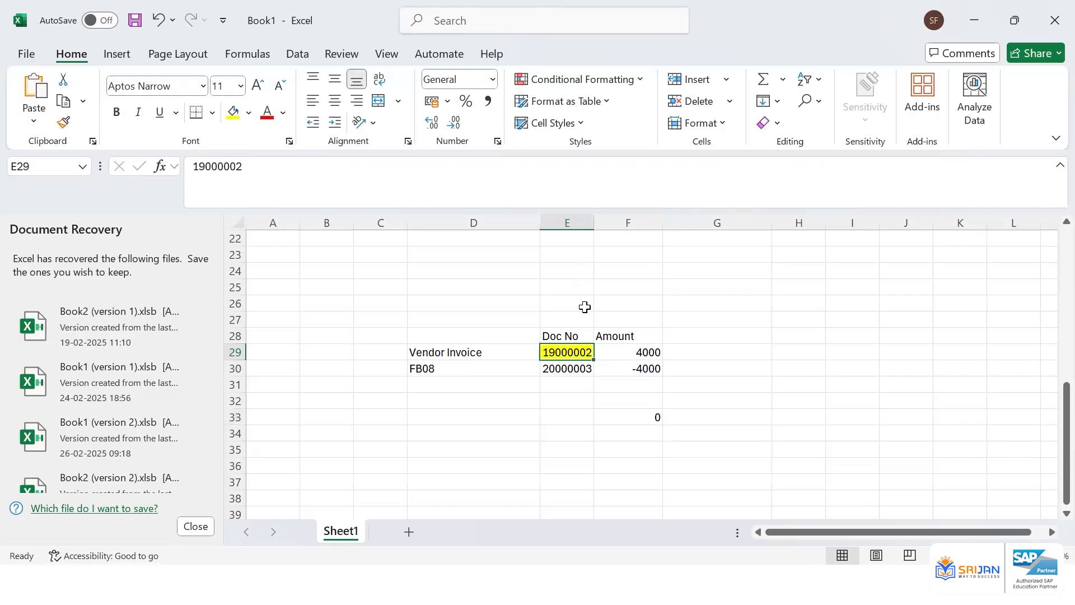
left_click(585, 372)
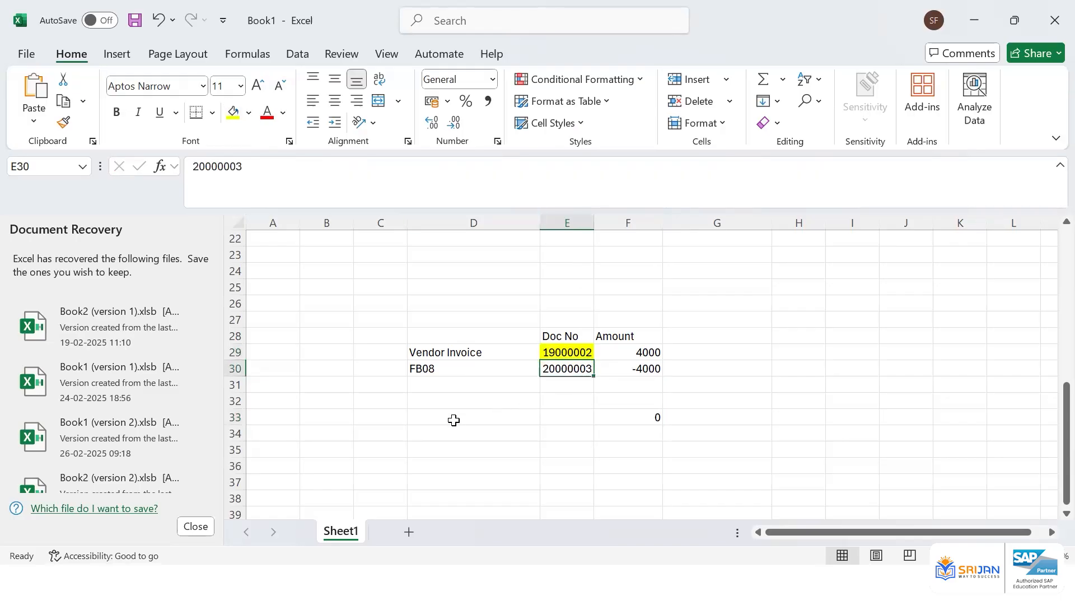
Enter the label FBRA in the row below FB08
left_click(457, 381)
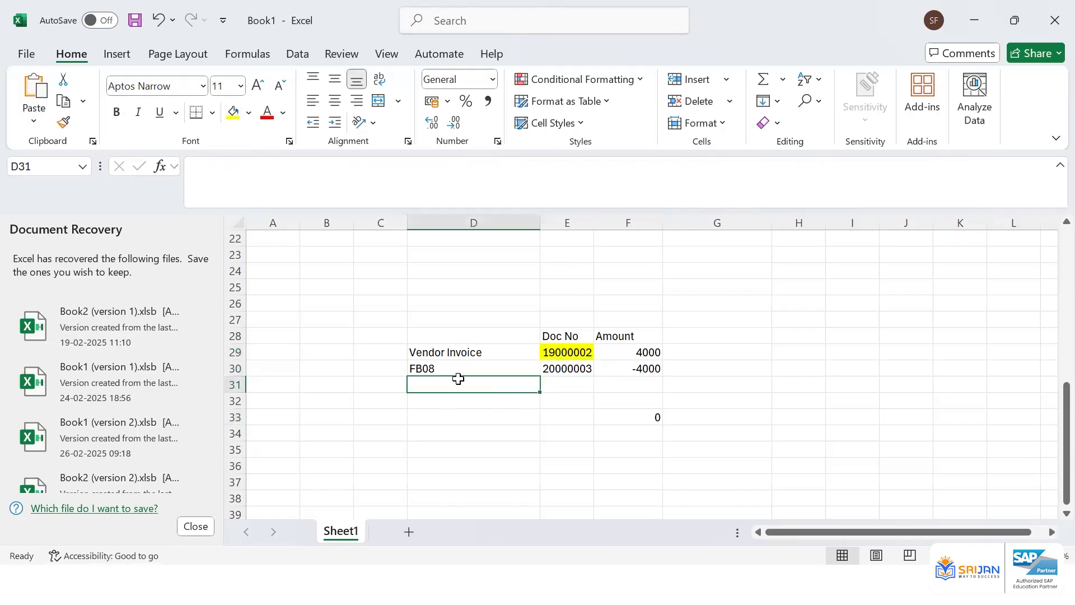
type("FBRA")
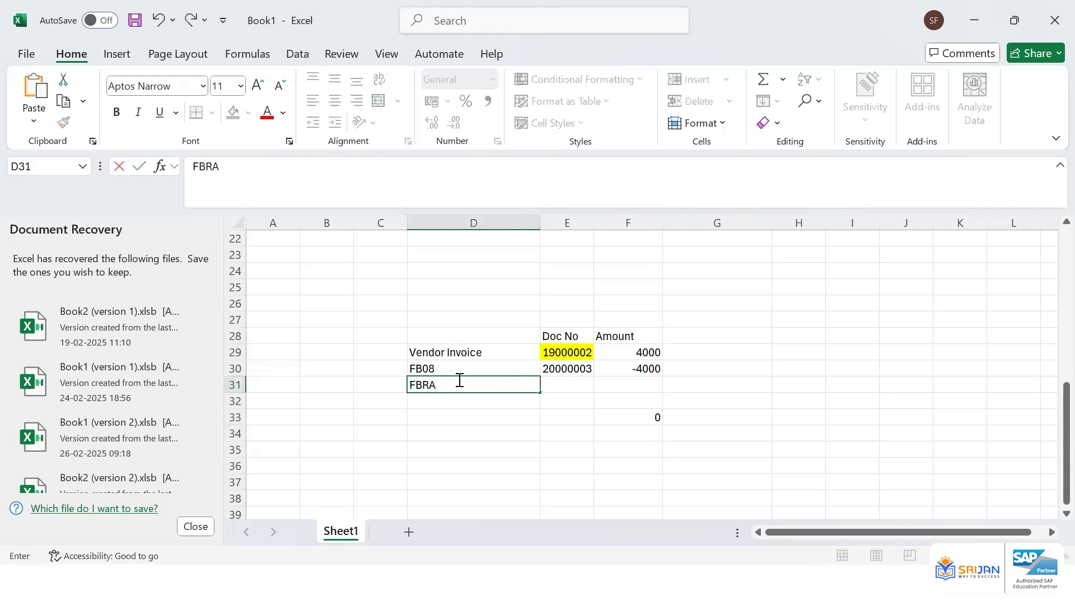
key("Tab")
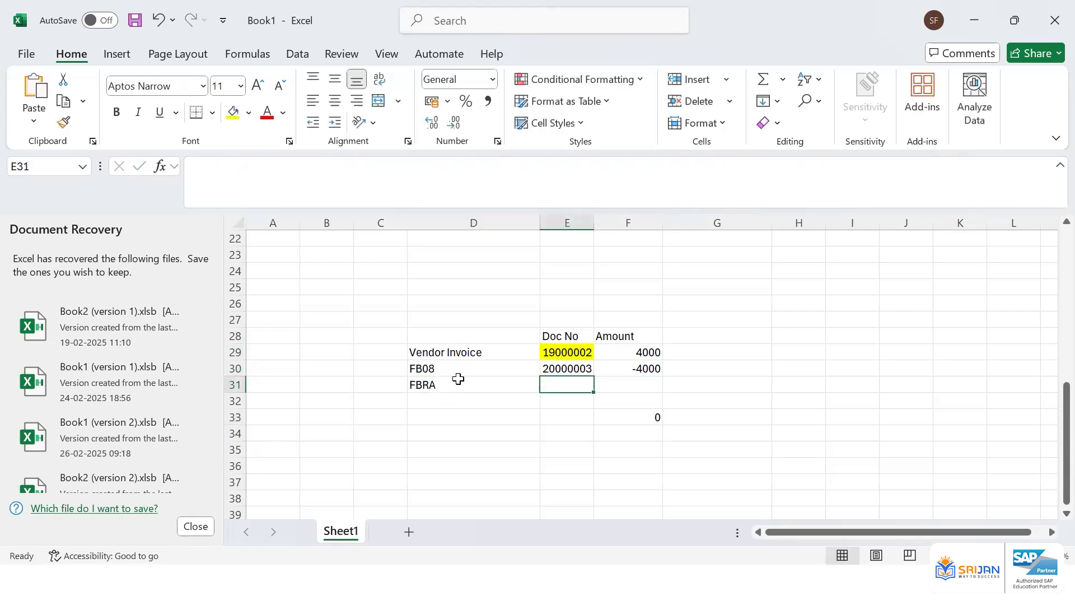
Review the recorded document numbers and transaction labels in the table
left_click(564, 365)
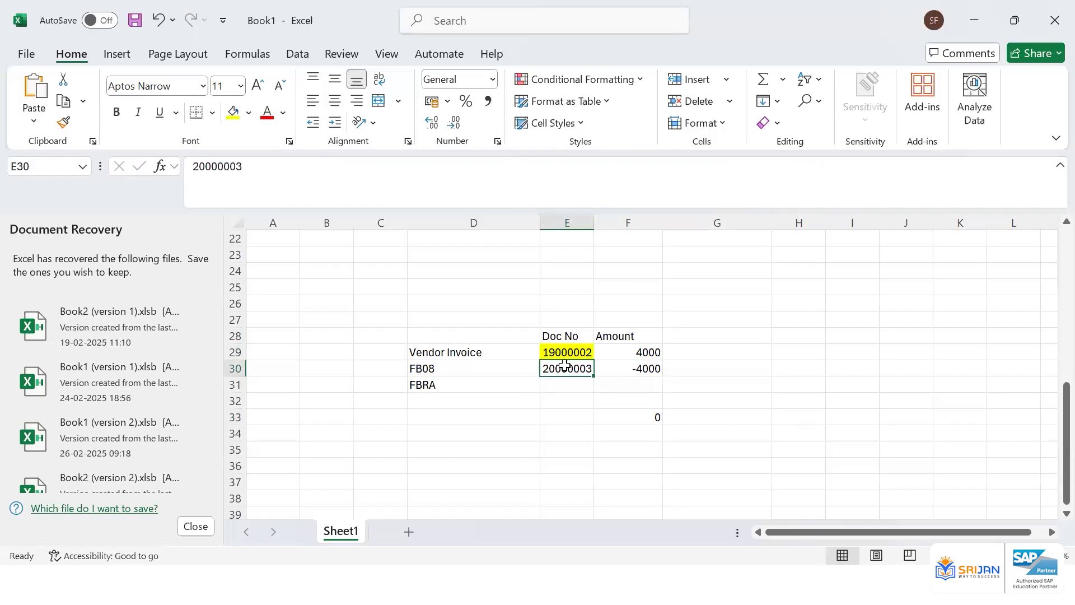
left_click(437, 386)
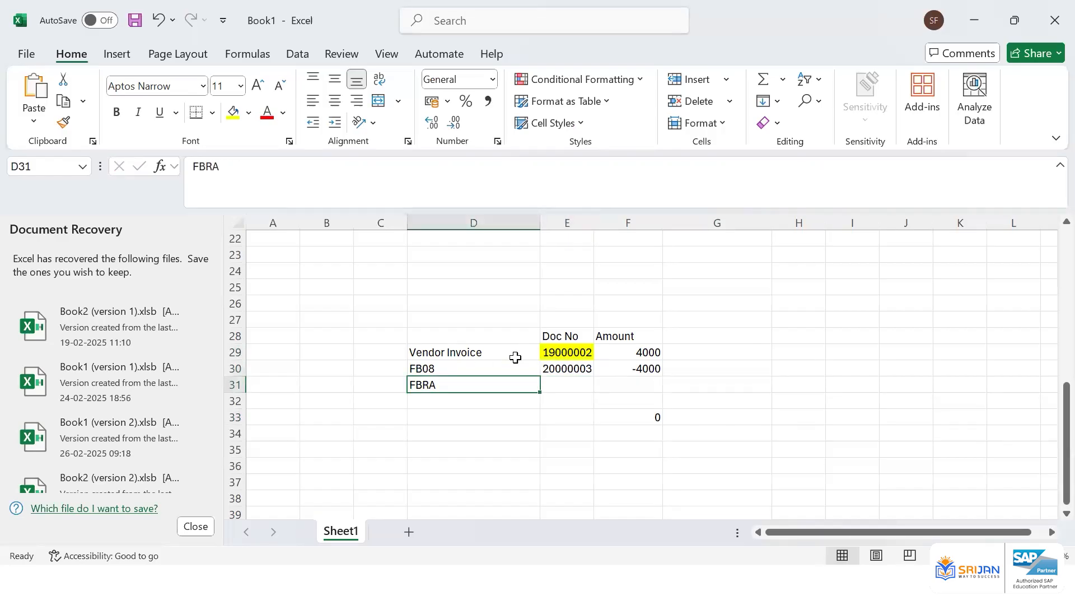
left_click(557, 350)
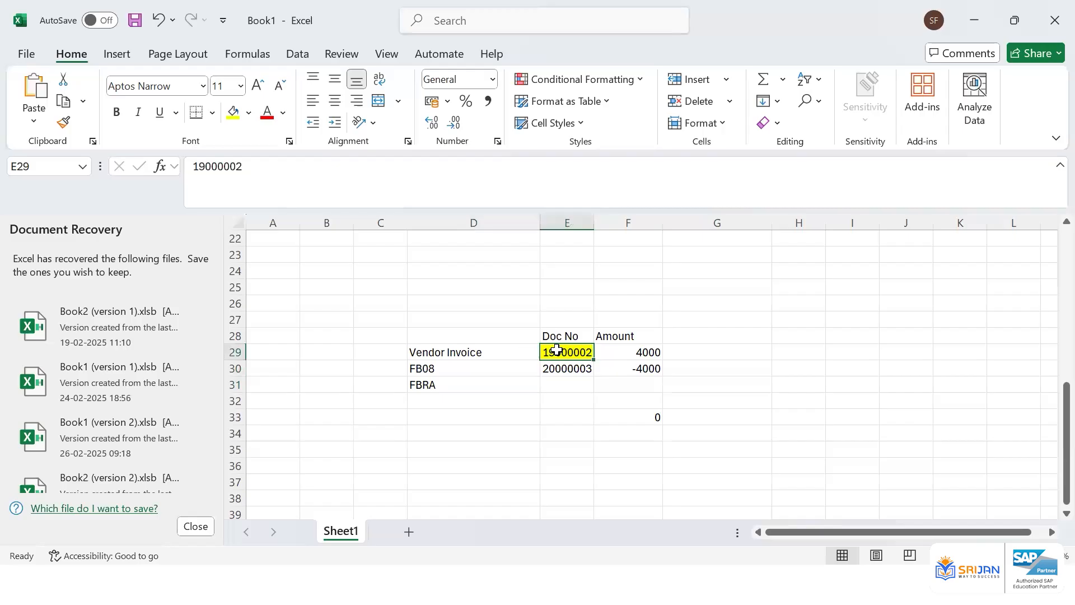
left_click(434, 386)
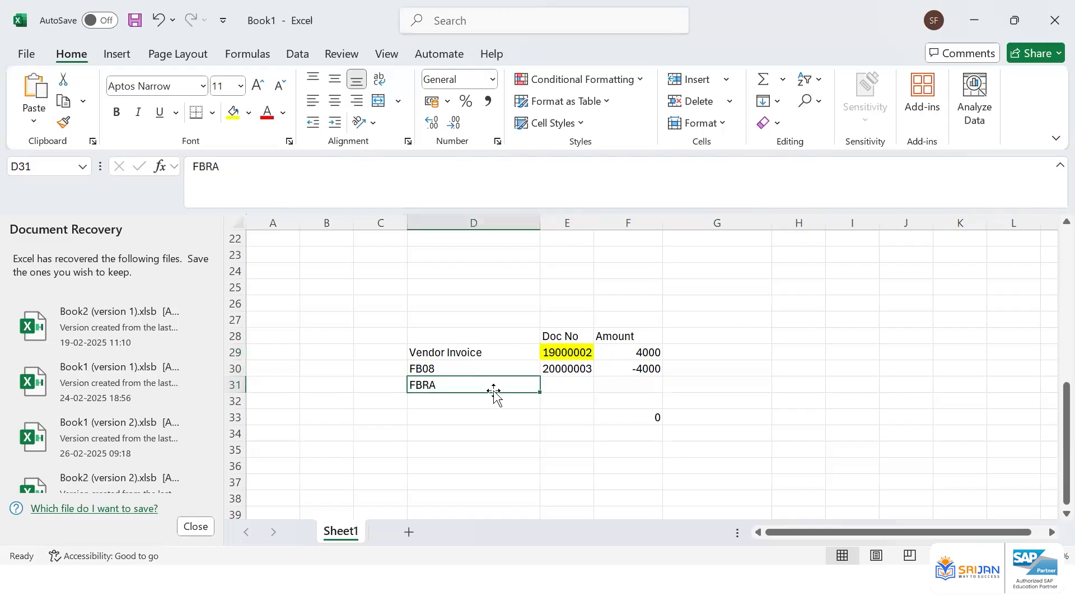
left_click(553, 369)
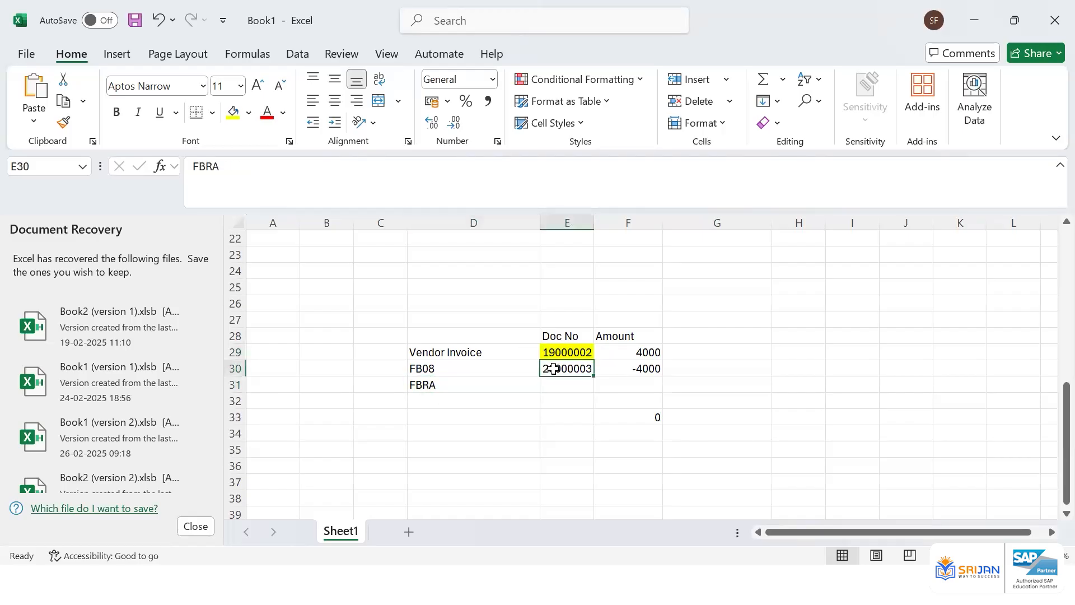
left_click(556, 351)
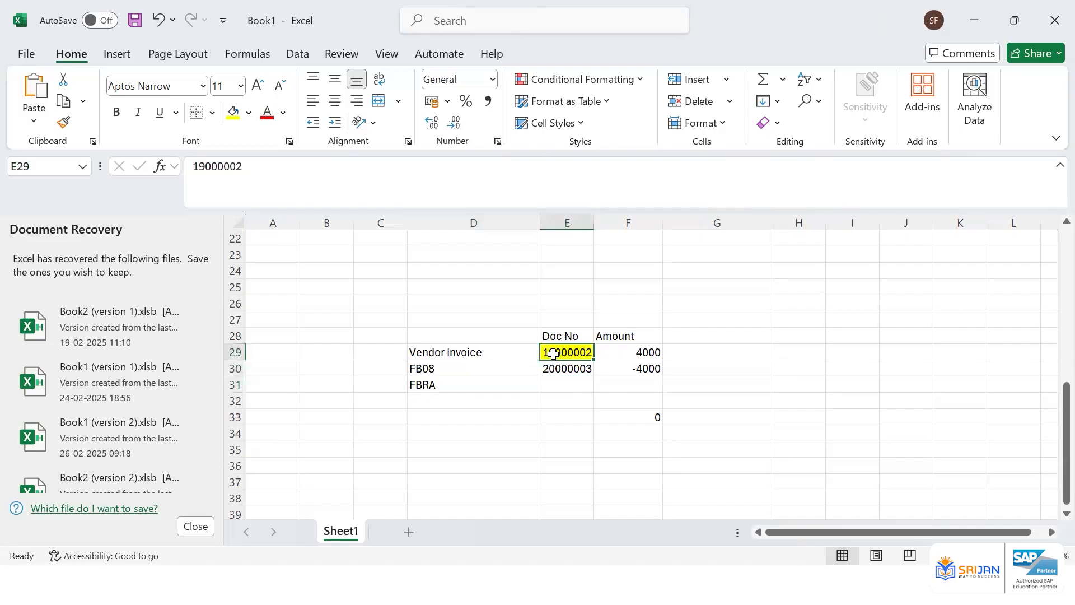
left_click(556, 368)
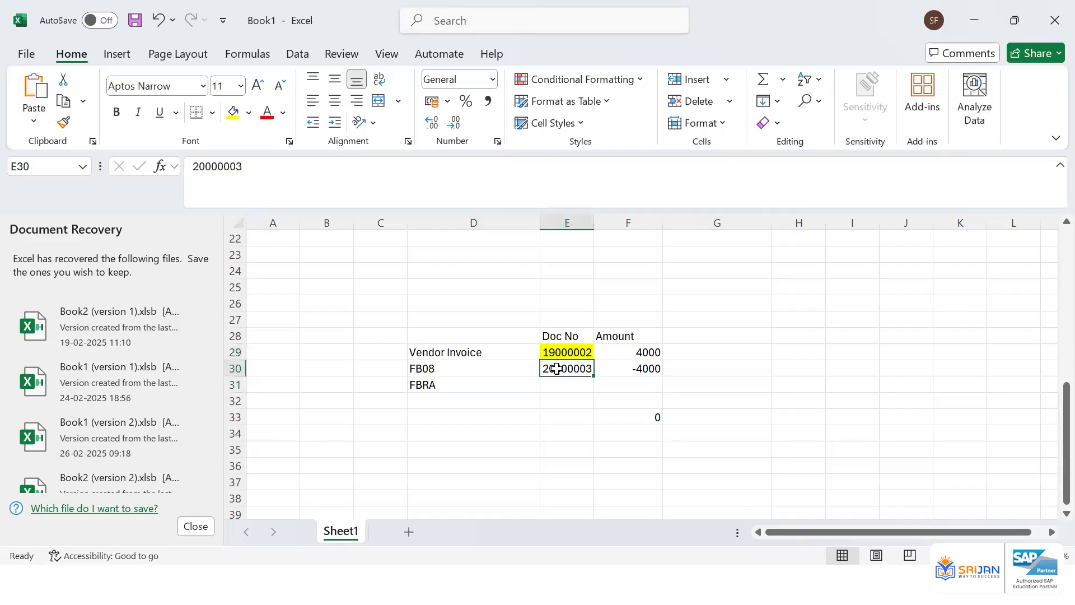
key("ctrl+c")
left_click(557, 383)
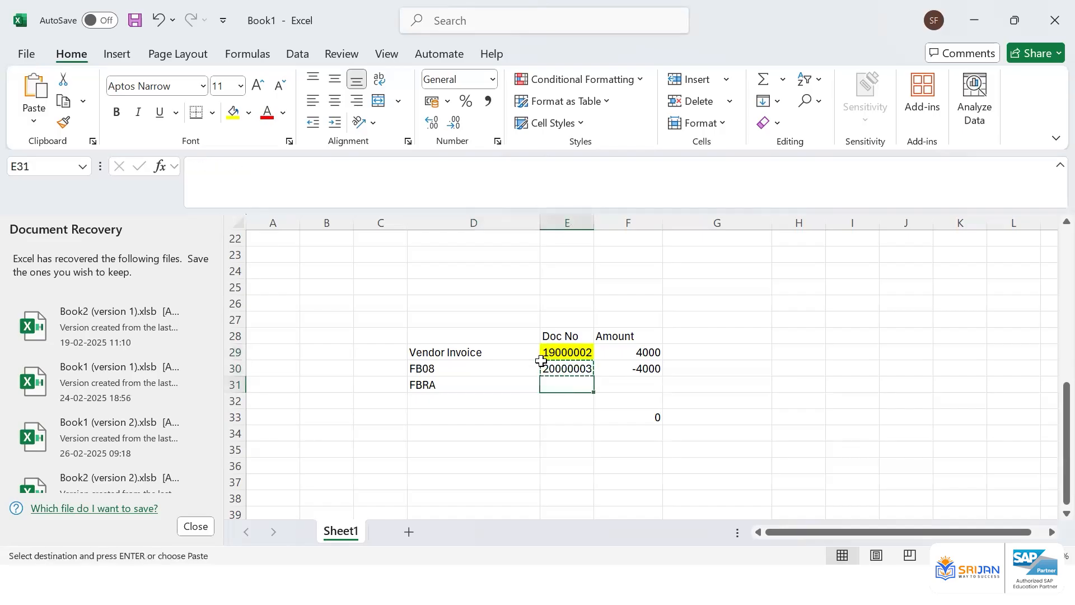
left_click(228, 367)
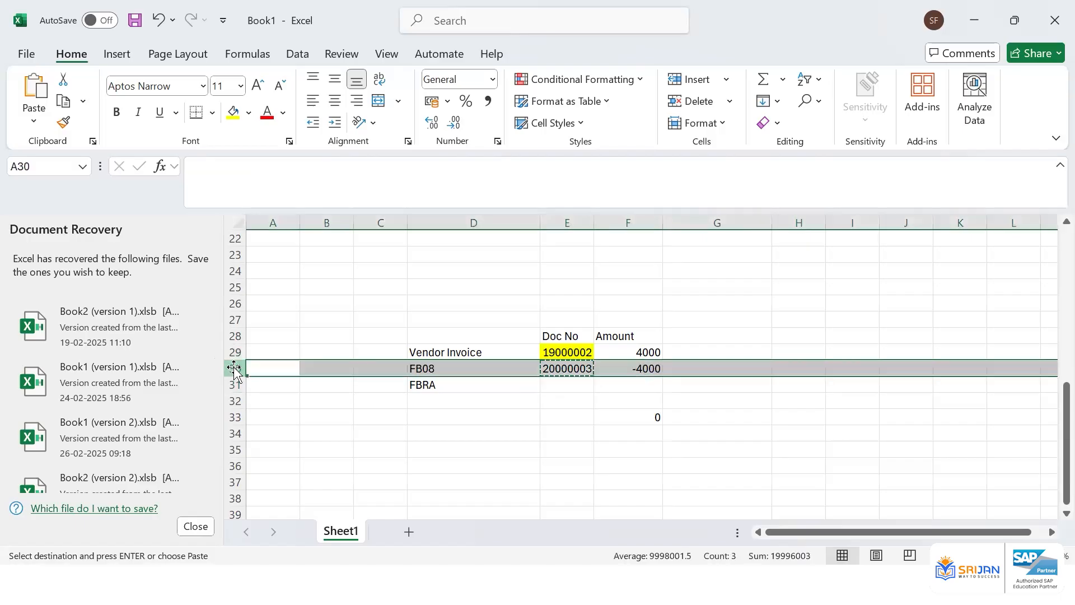
left_click_drag(566, 370, 648, 414)
key("Delete")
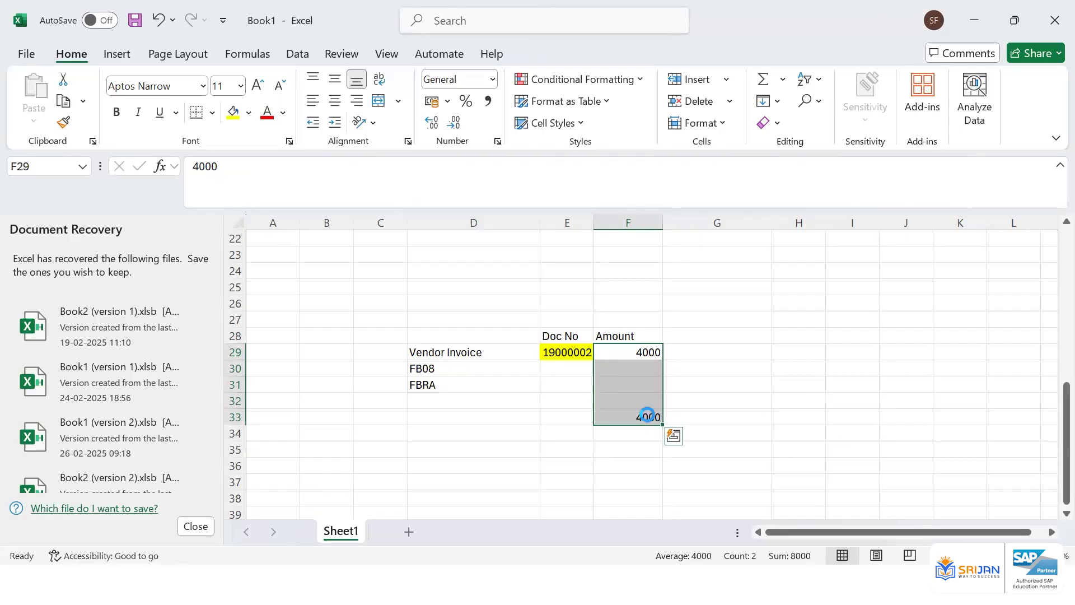
key("ctrl+z")
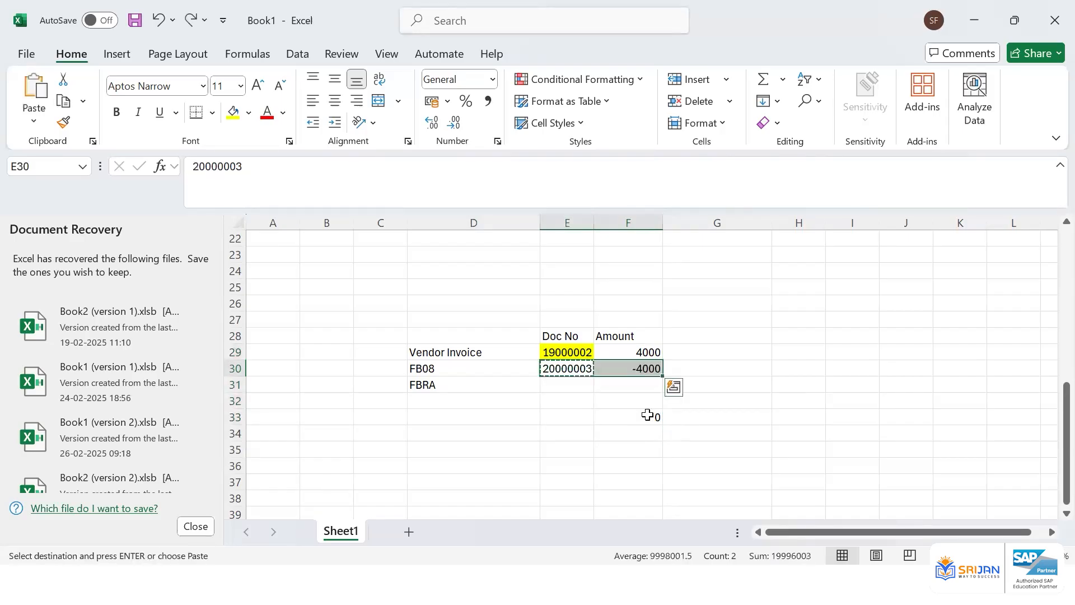
left_click(537, 472)
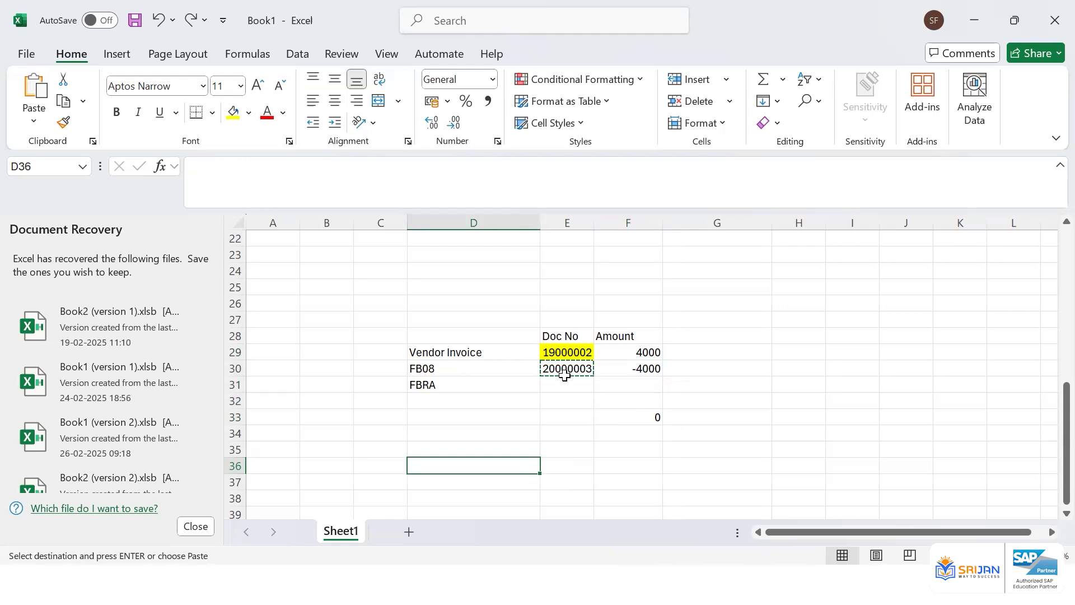
left_click(501, 385)
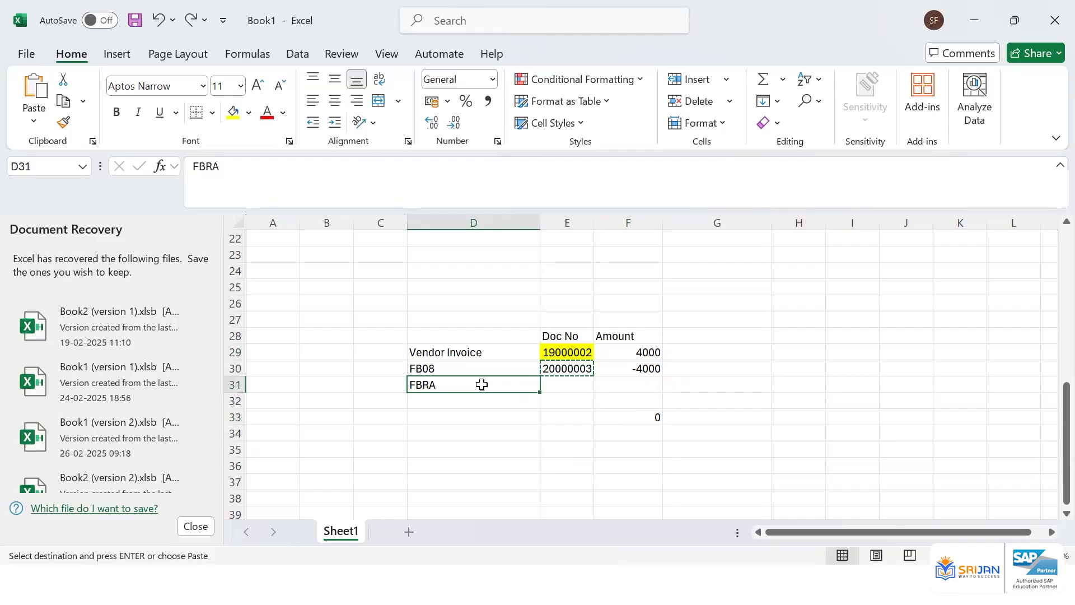
left_click(557, 349)
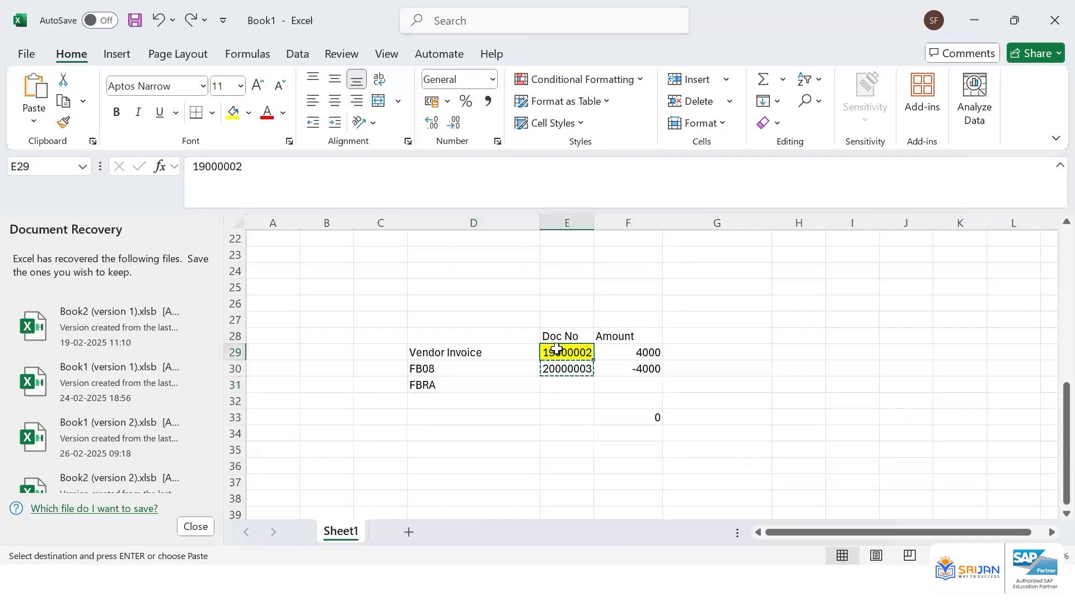
left_click(434, 370)
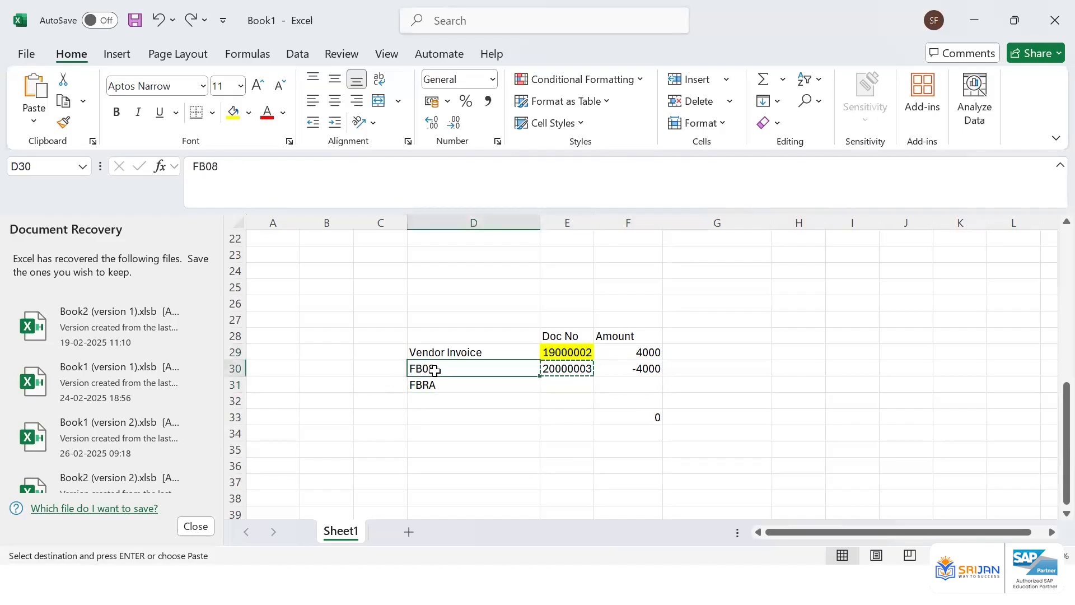
key("ctrl+c")
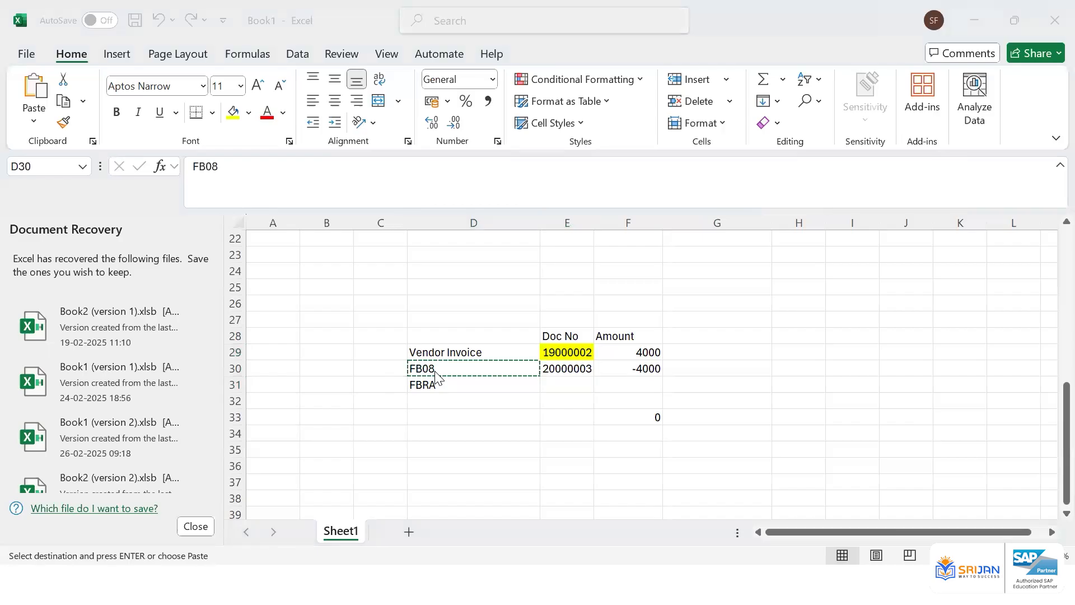
Switch to SAP and open transaction FBRA to reset cleared items
key("alt+Tab")
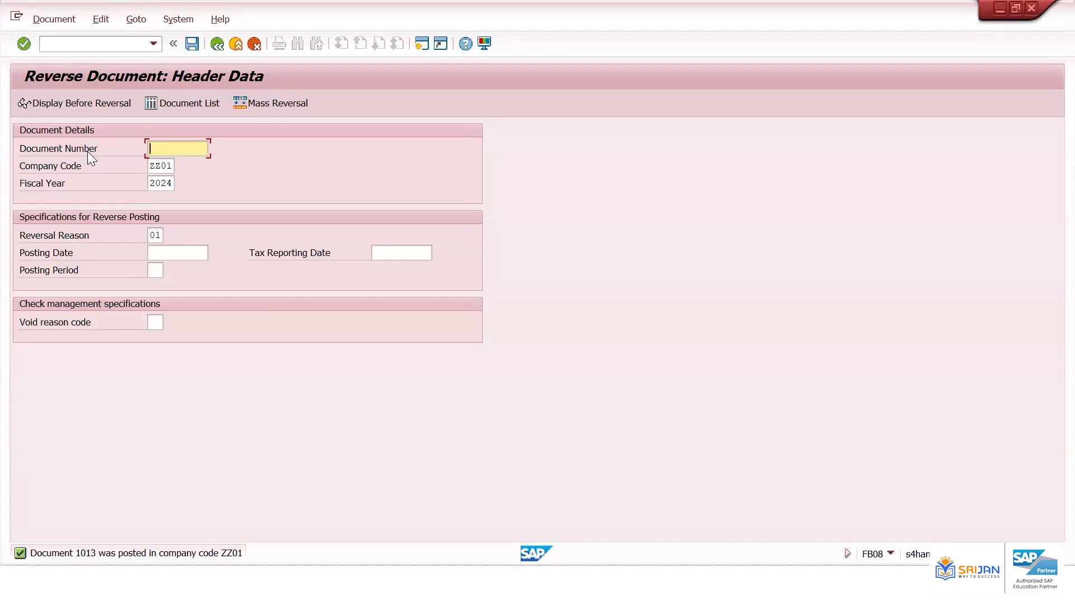
left_click(74, 43)
type("/nFBRA")
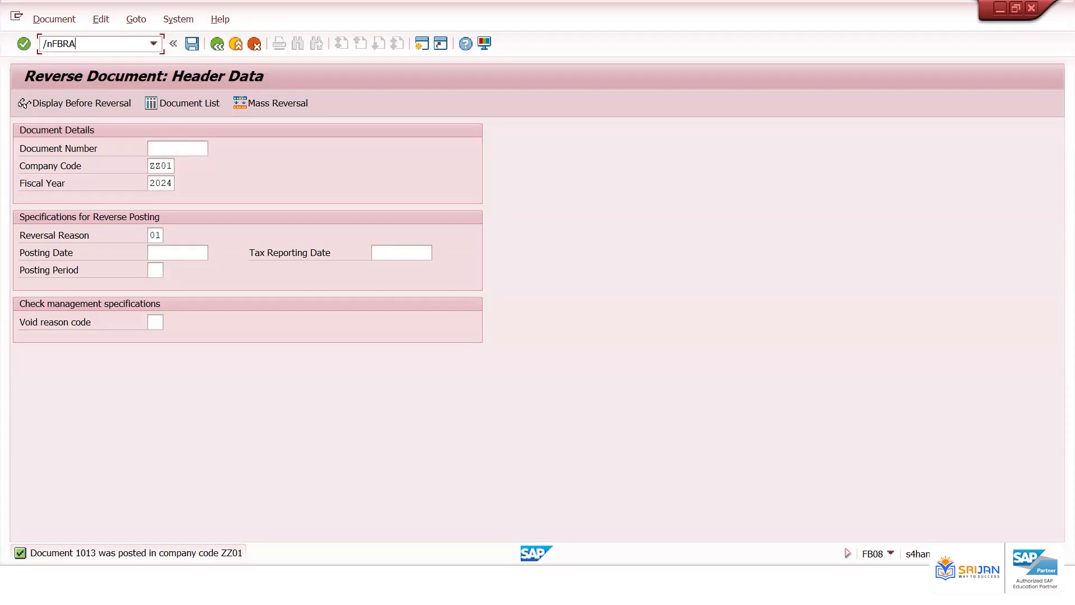
key("Return")
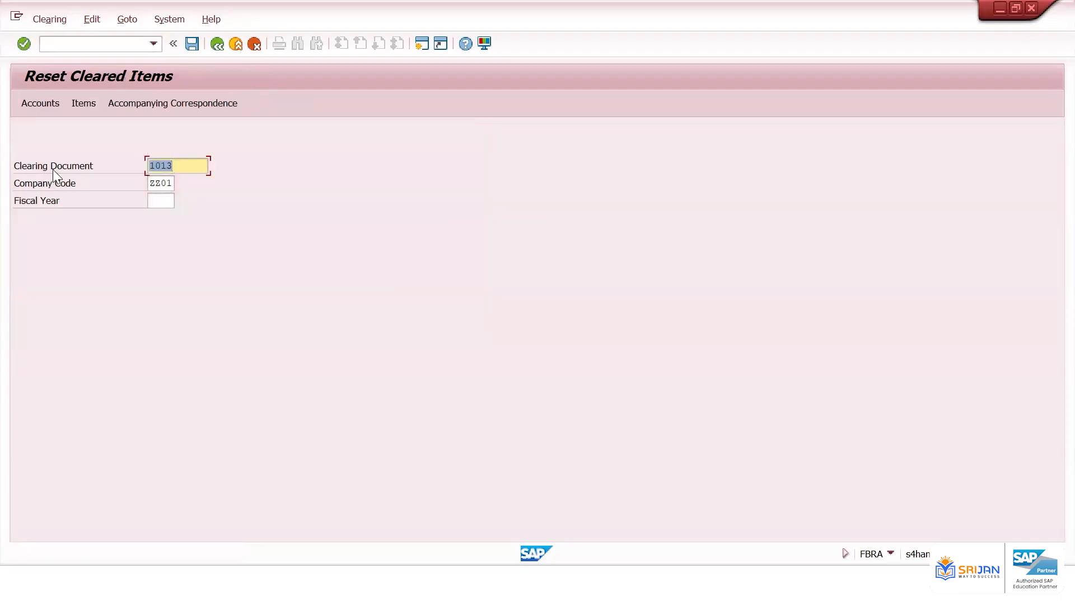
Return to Excel and review the vendor invoice and FB08 reversal lines
left_click(52, 169)
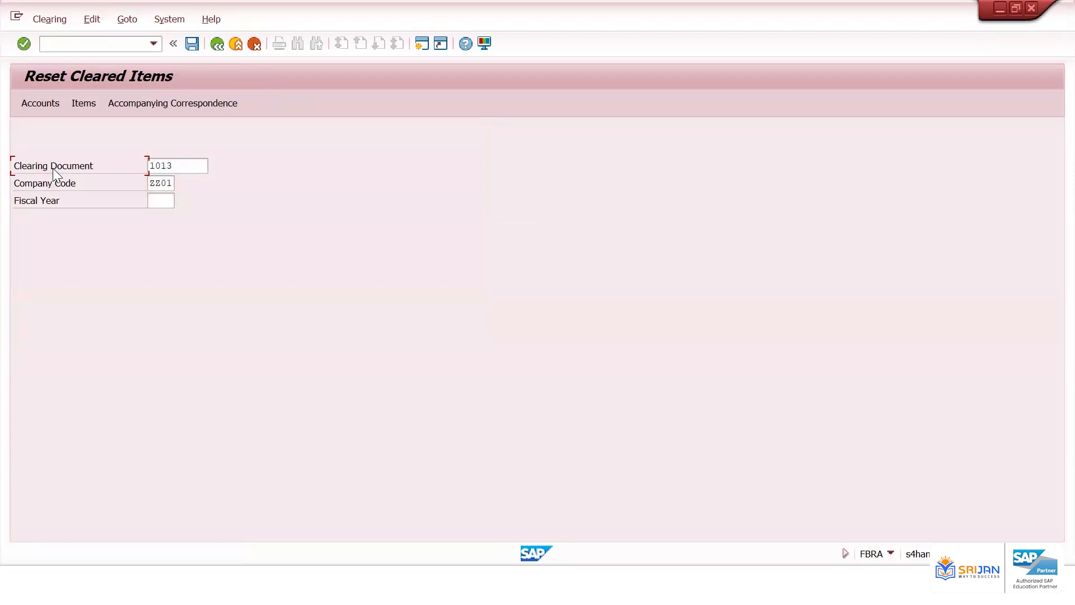
key("alt+Tab")
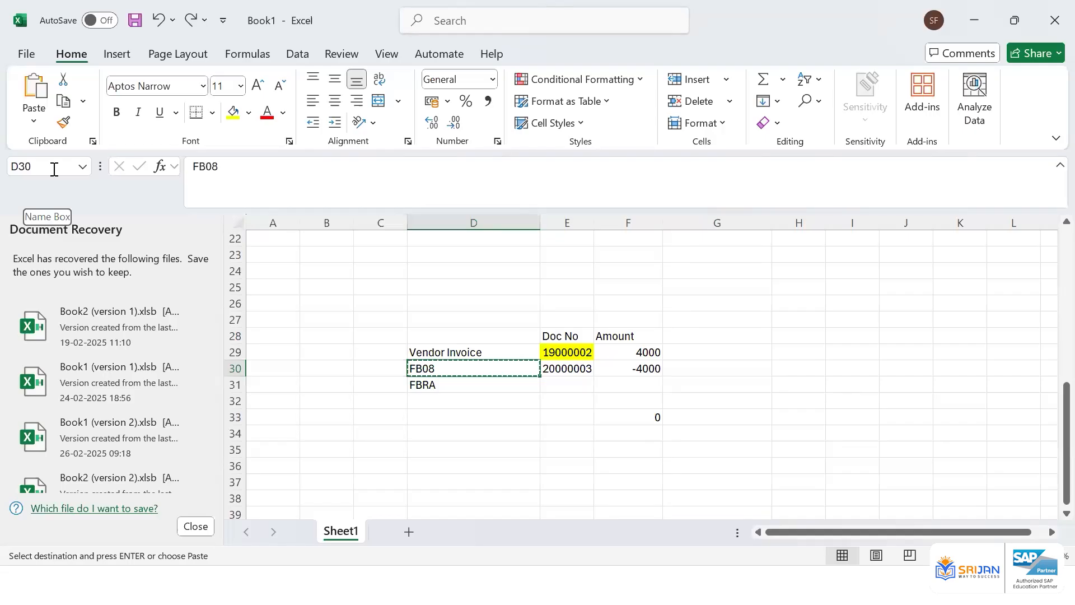
key("Escape")
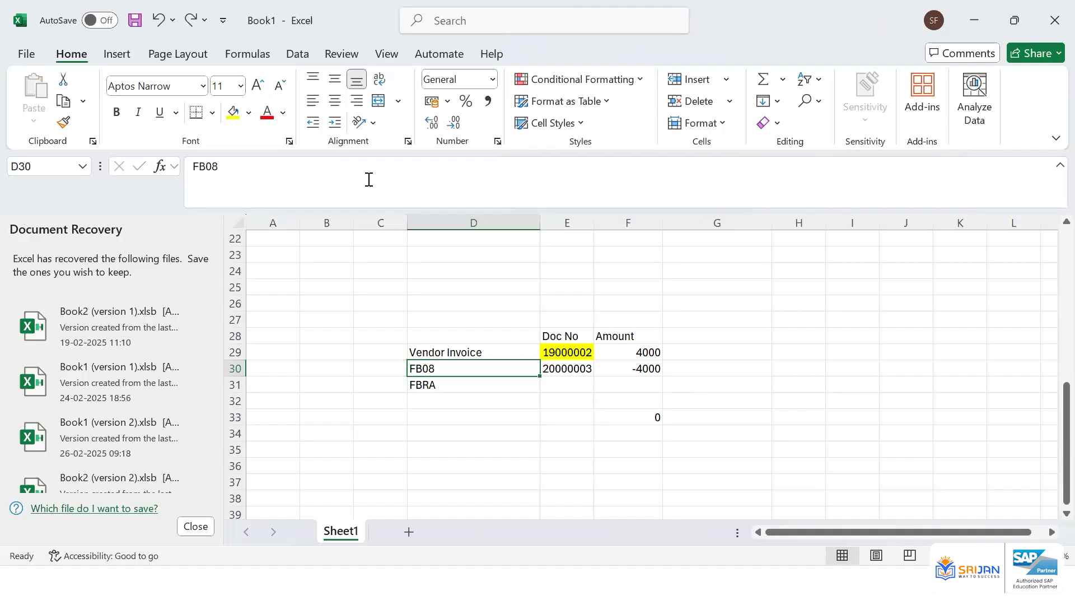
left_click(568, 352)
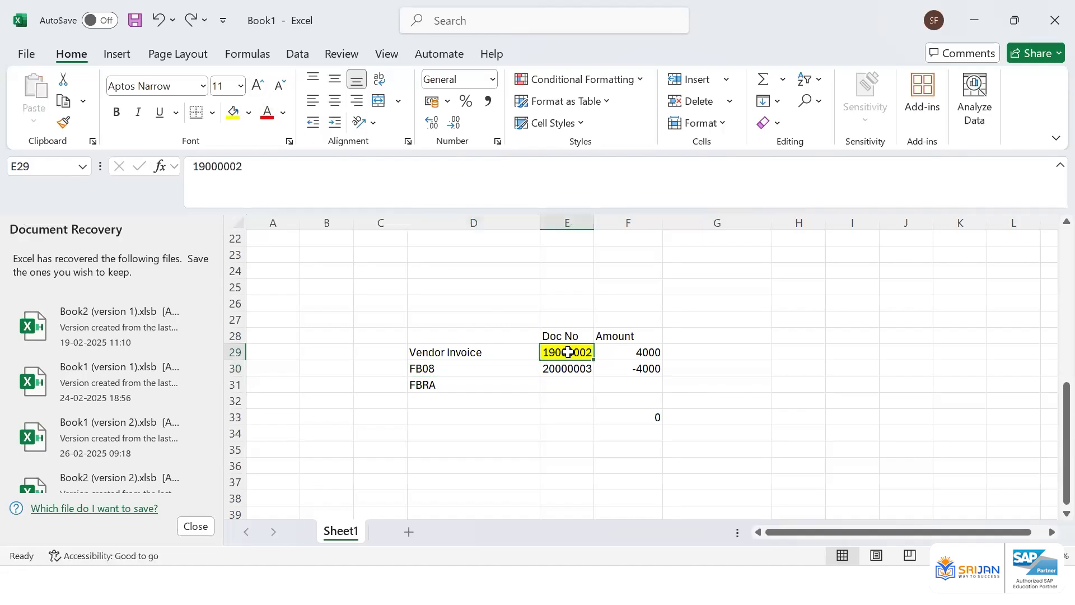
left_click(633, 349)
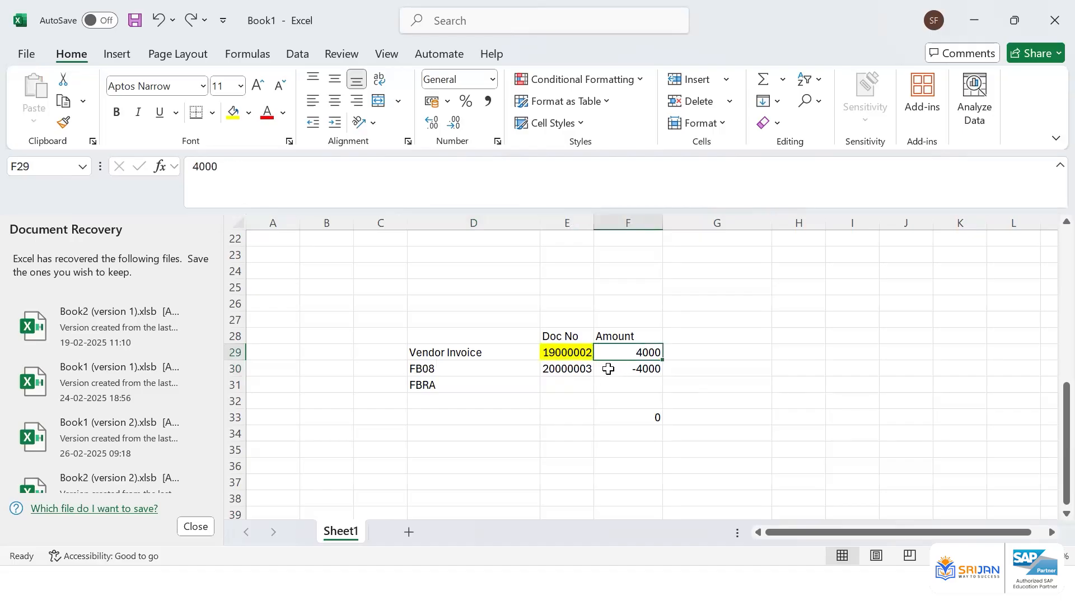
left_click(580, 367)
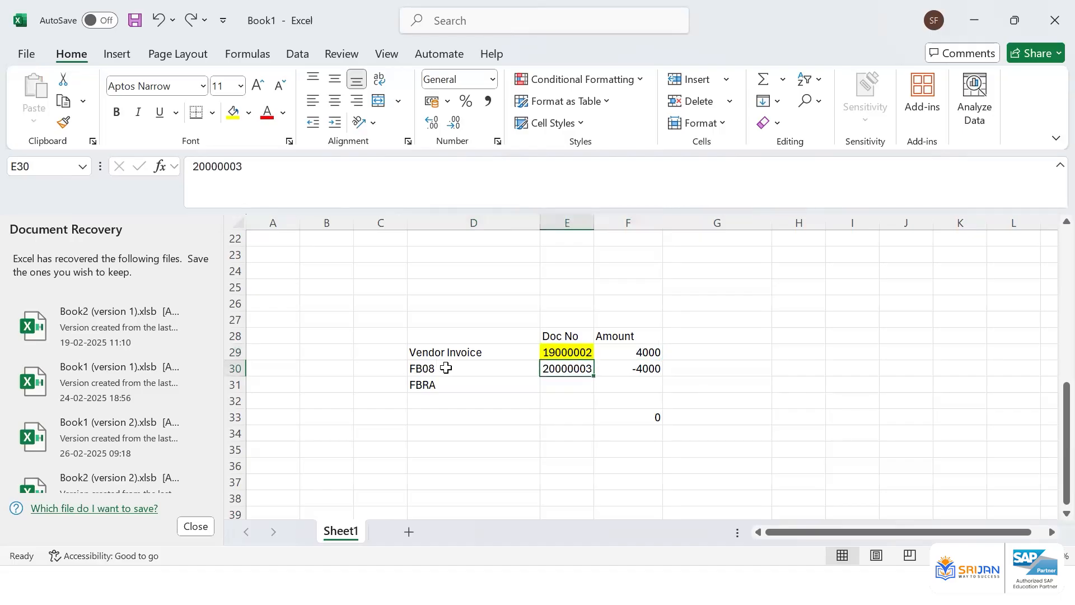
Colour the FB08 reversal document number red in the tracking table
left_click(446, 368)
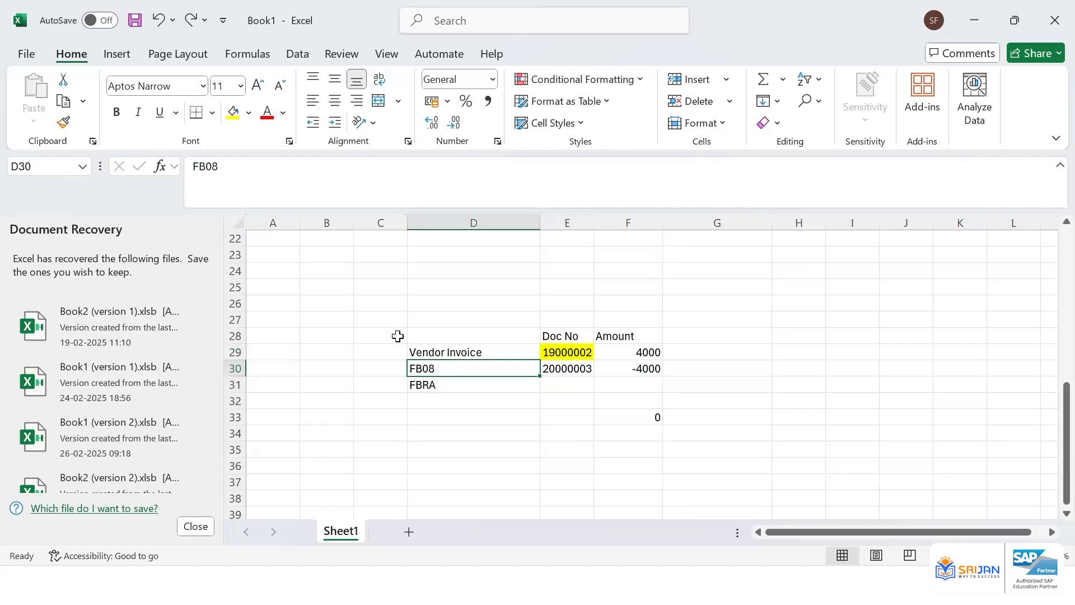
left_click(566, 368)
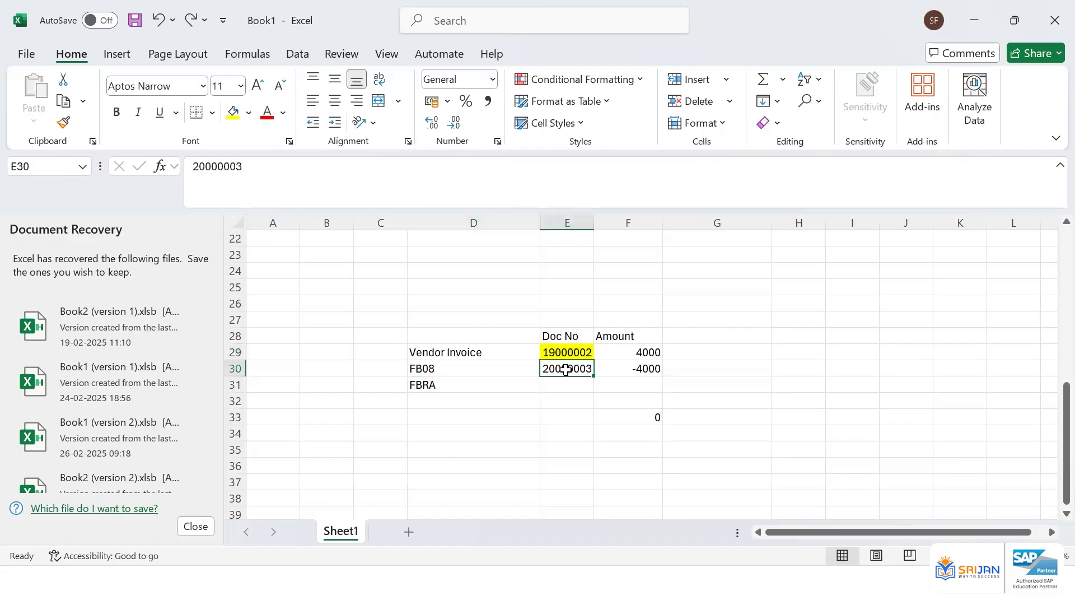
left_click(497, 388)
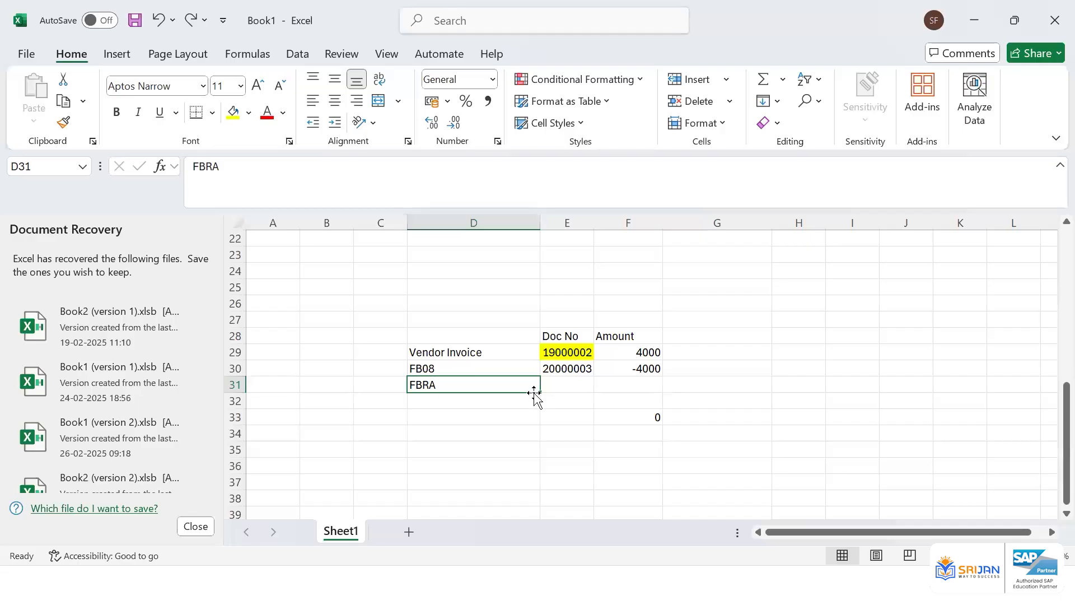
left_click(571, 372)
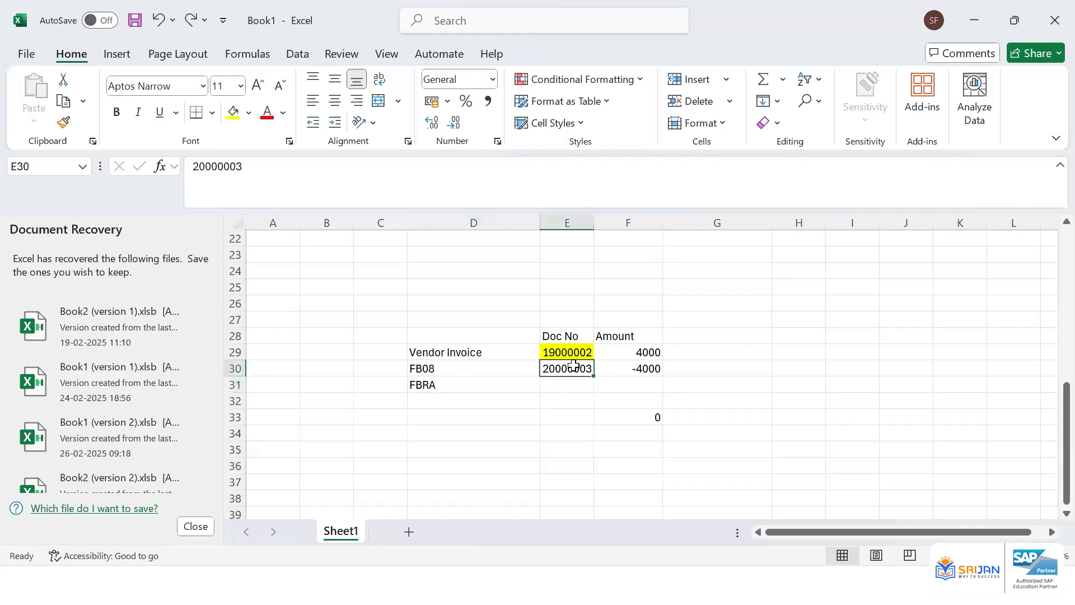
left_click(274, 112)
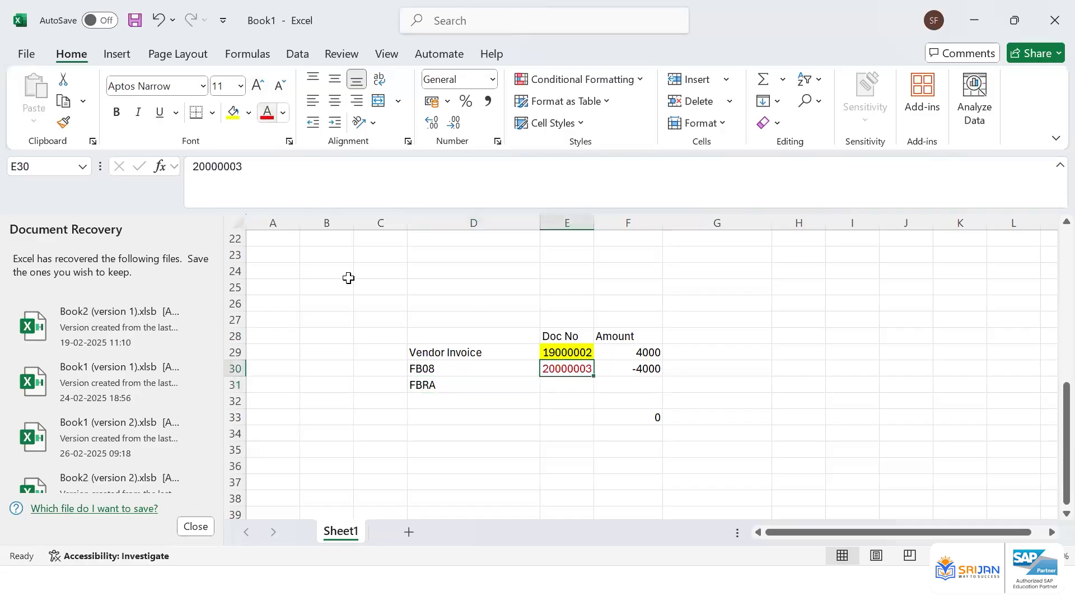
Clear the FB08 row's document number and amount
left_click(473, 378)
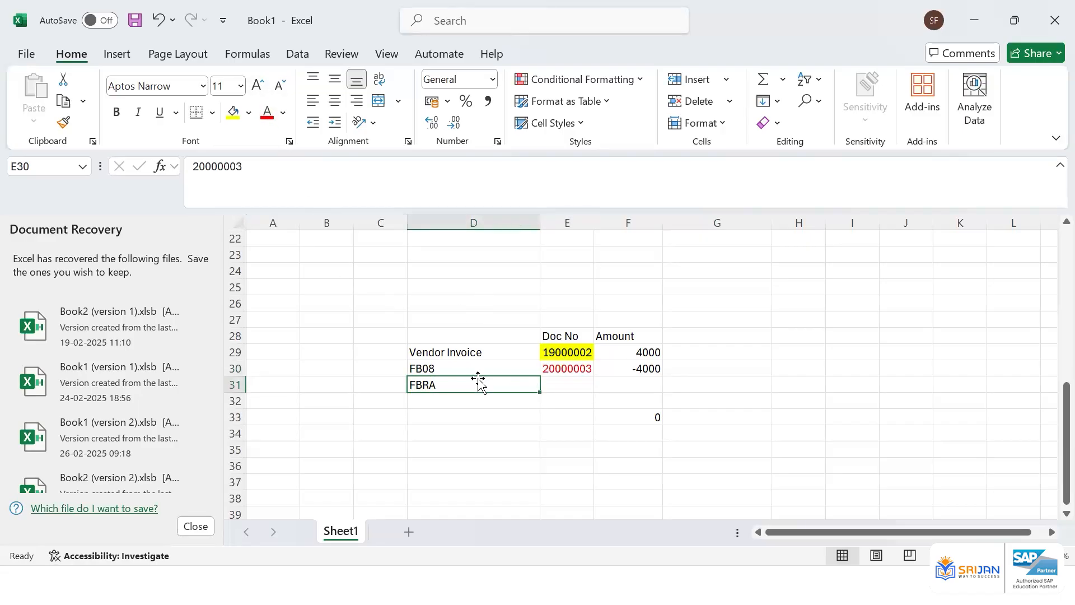
left_click(567, 369)
left_click_drag(580, 370, 608, 371)
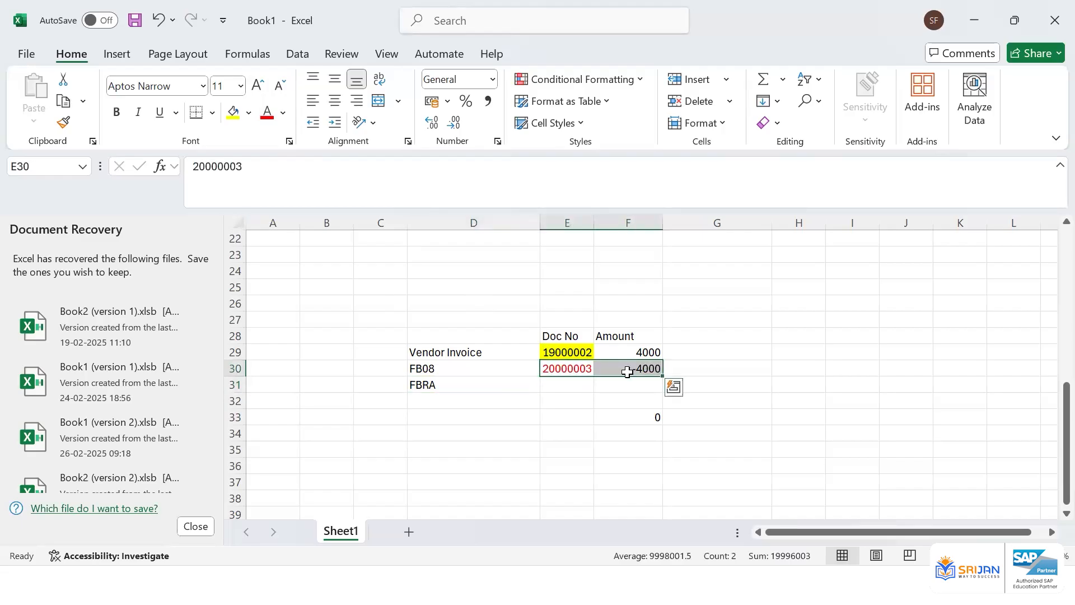
key("Delete")
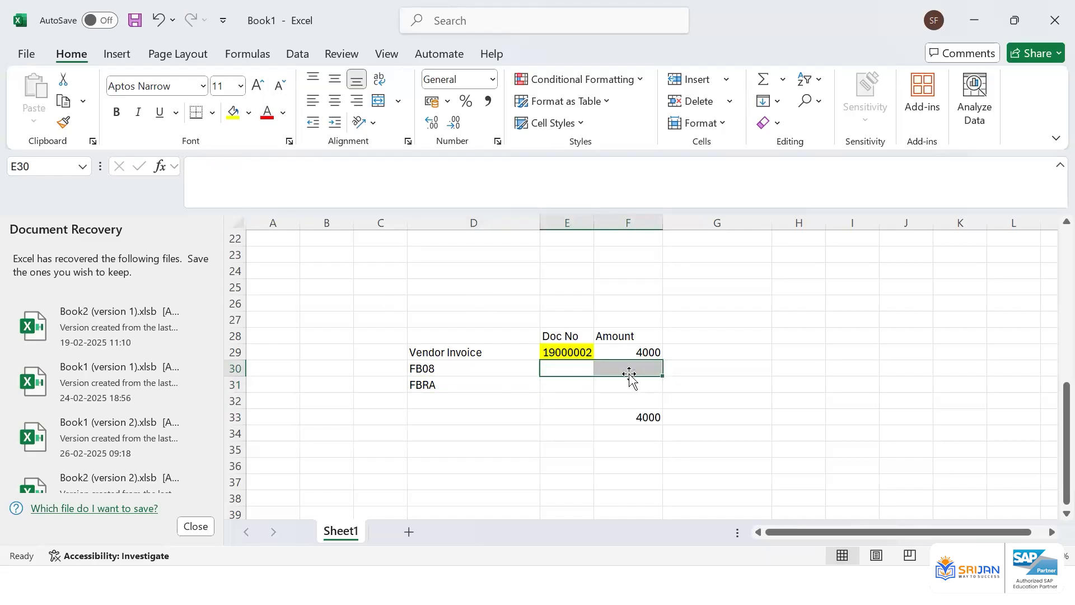
Remove the yellow highlight from the vendor invoice document number 19000002
left_click(577, 351)
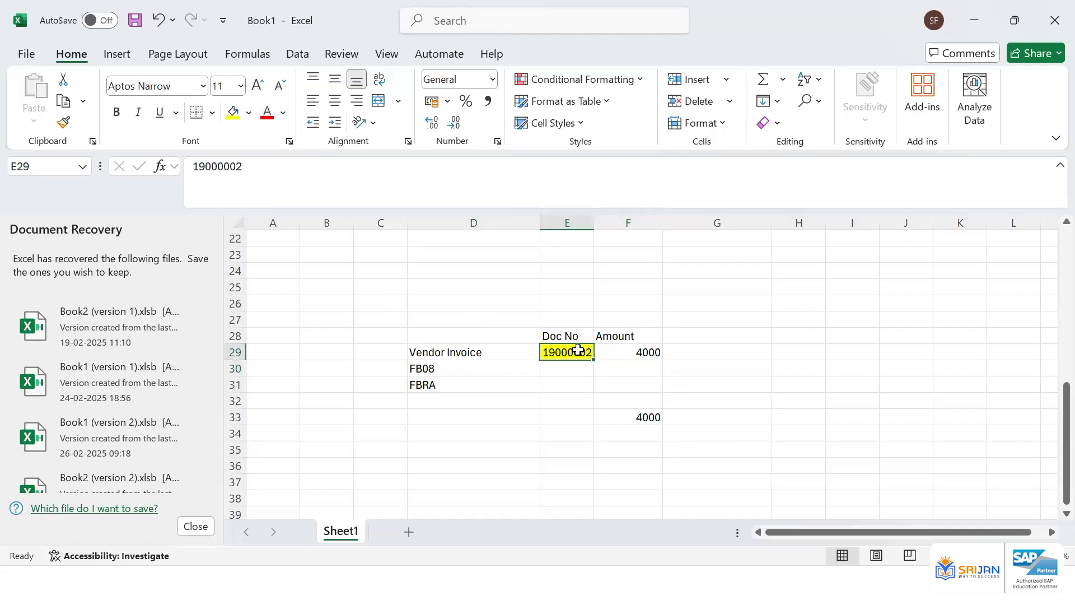
left_click(249, 112)
left_click(305, 397)
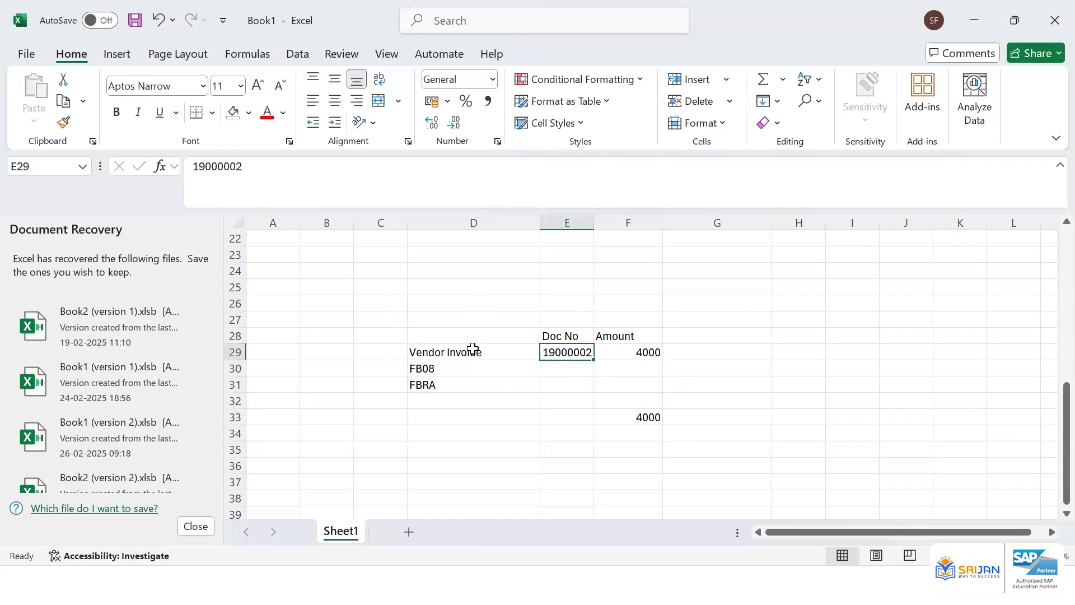
Replace the FB08 label with a Payment line with document number 2000004 and amount -4000
left_click_drag(473, 350, 634, 350)
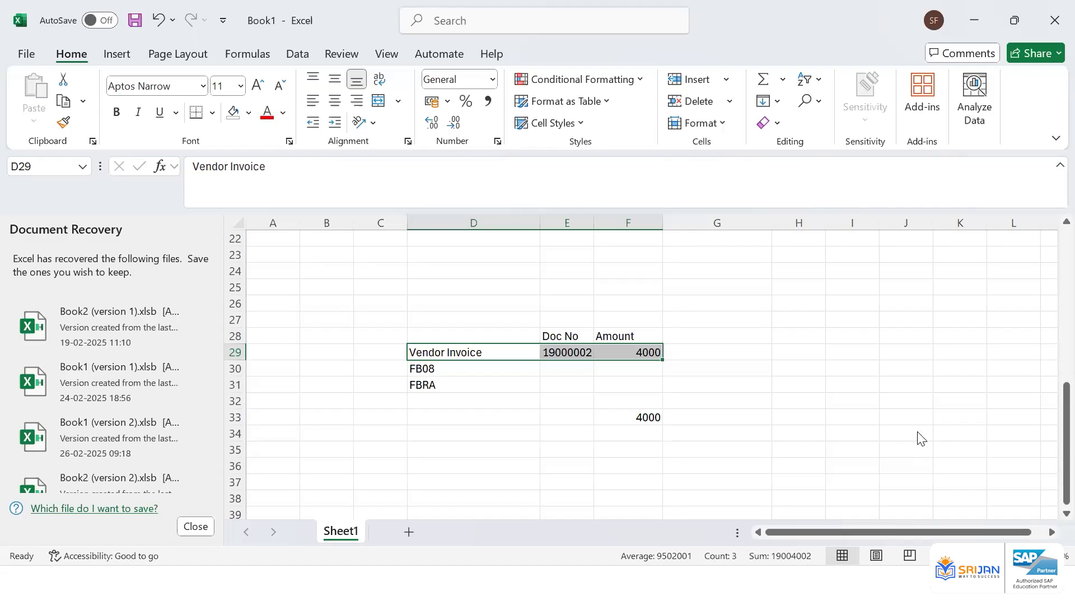
left_click(526, 388)
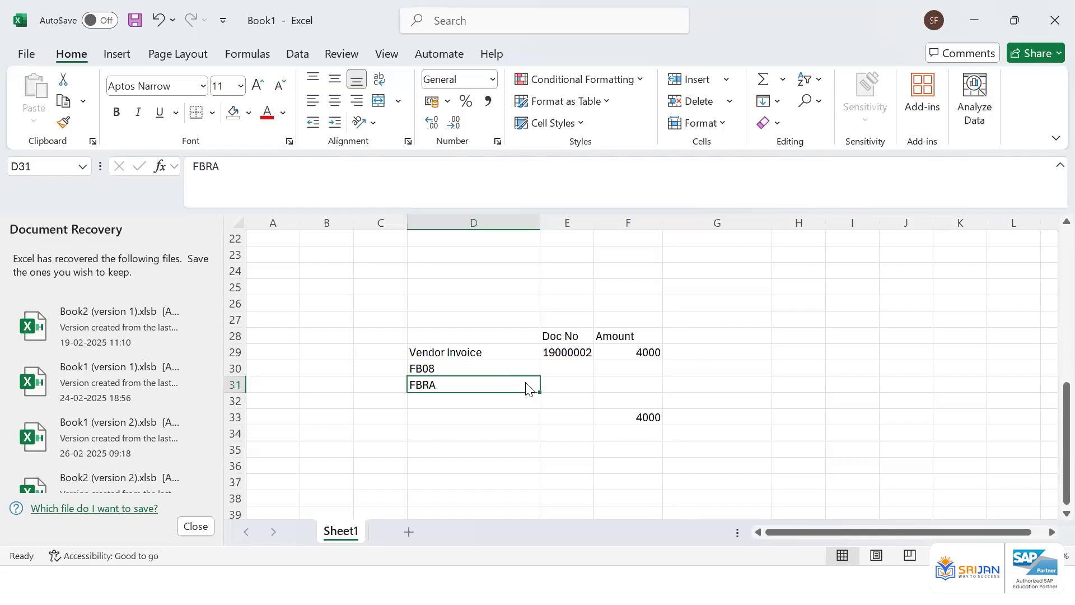
left_click(504, 366)
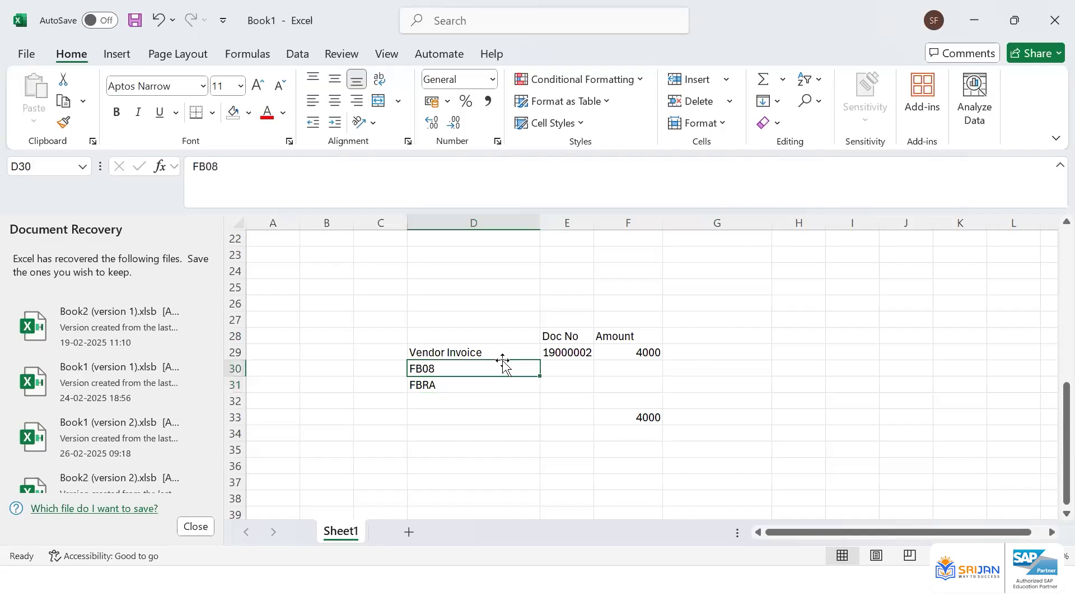
key("Delete")
type("Payment")
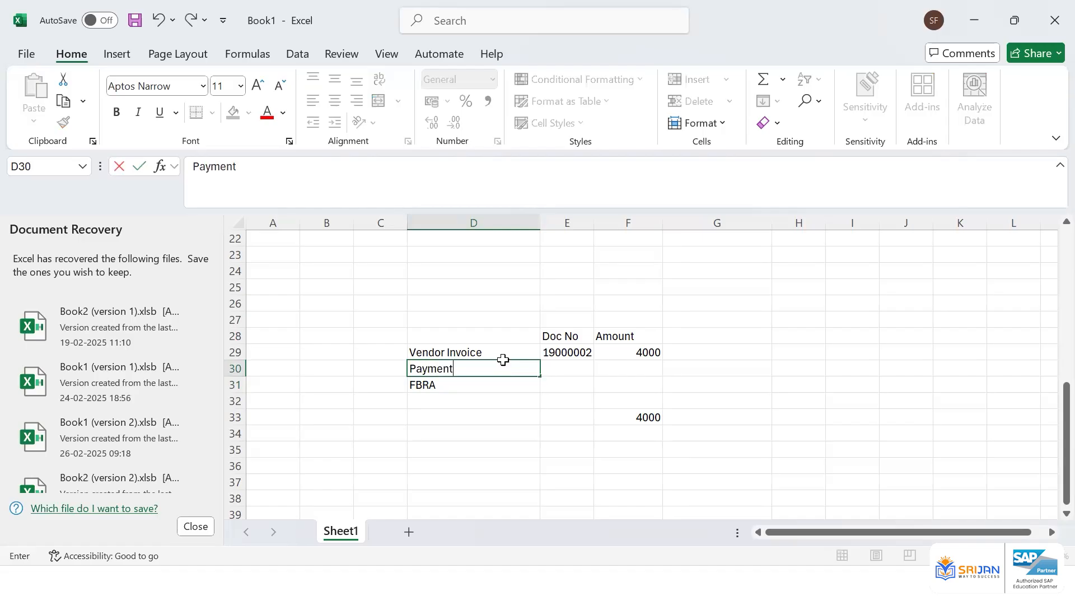
key("Tab")
type("2000004")
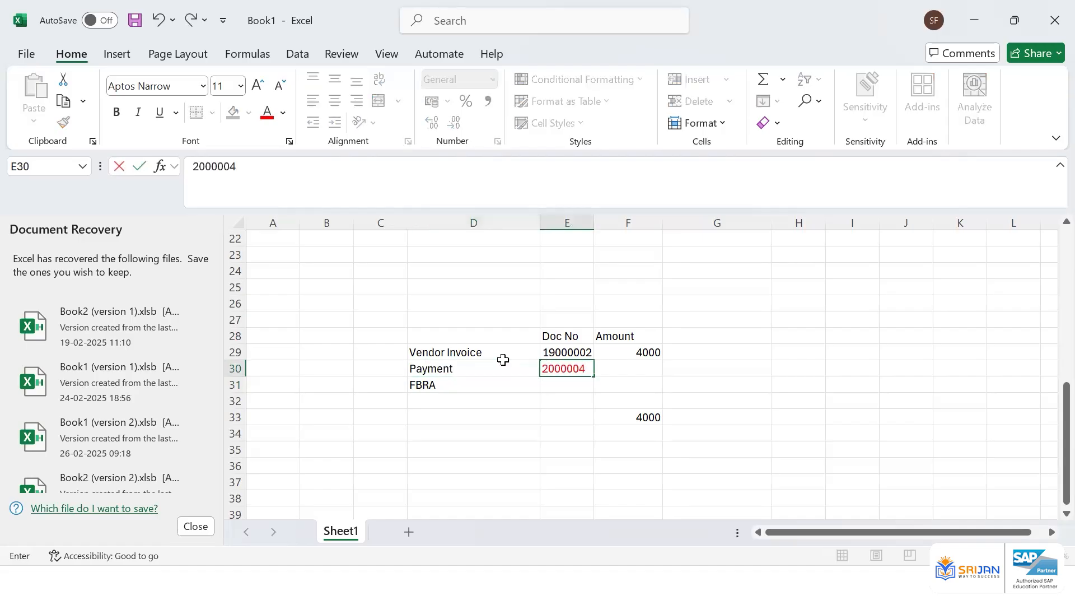
key("Return")
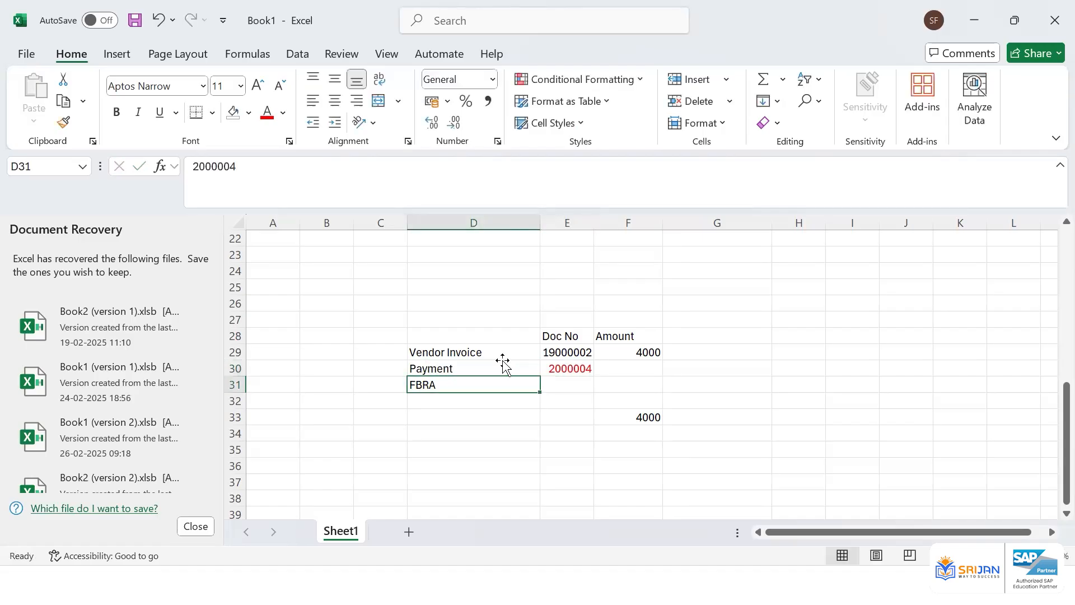
key("Up")
key("Right")
key("Right")
type("-4000")
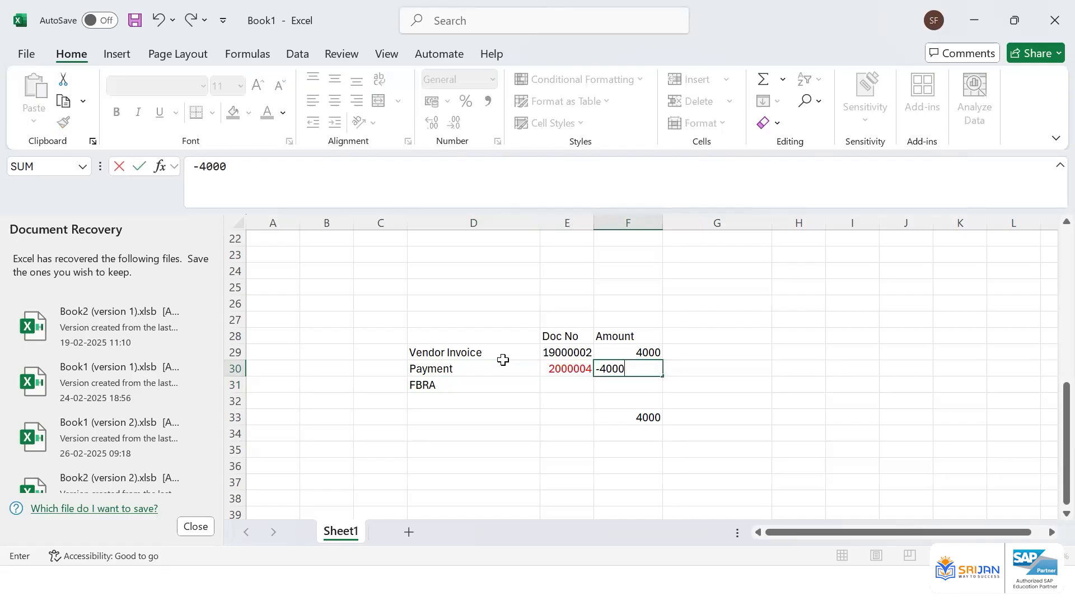
key("Return")
key("Up")
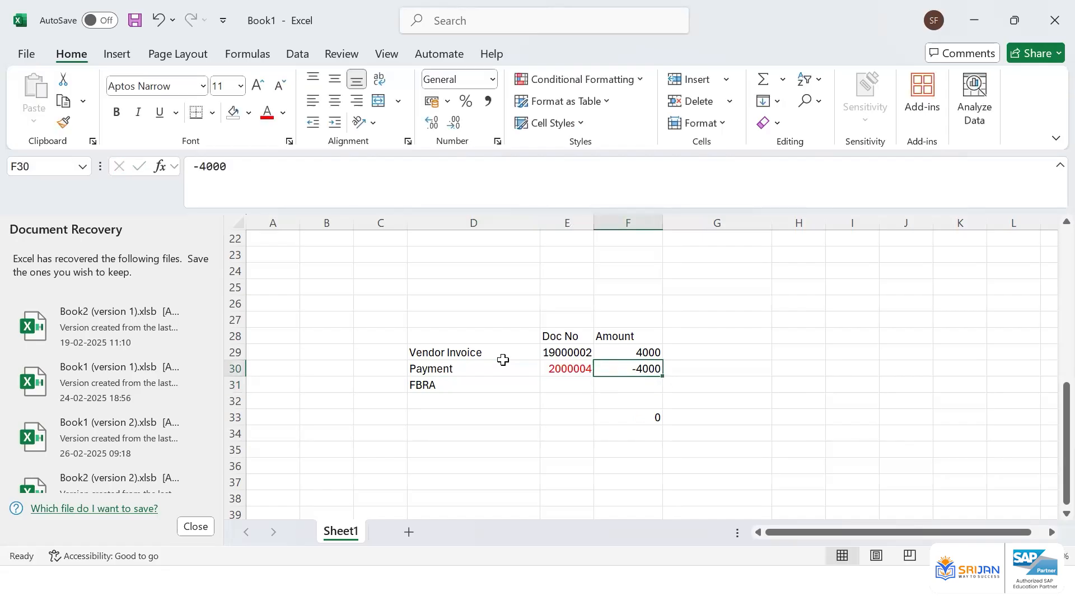
Clear the payment line's document number and amount
left_click(518, 385)
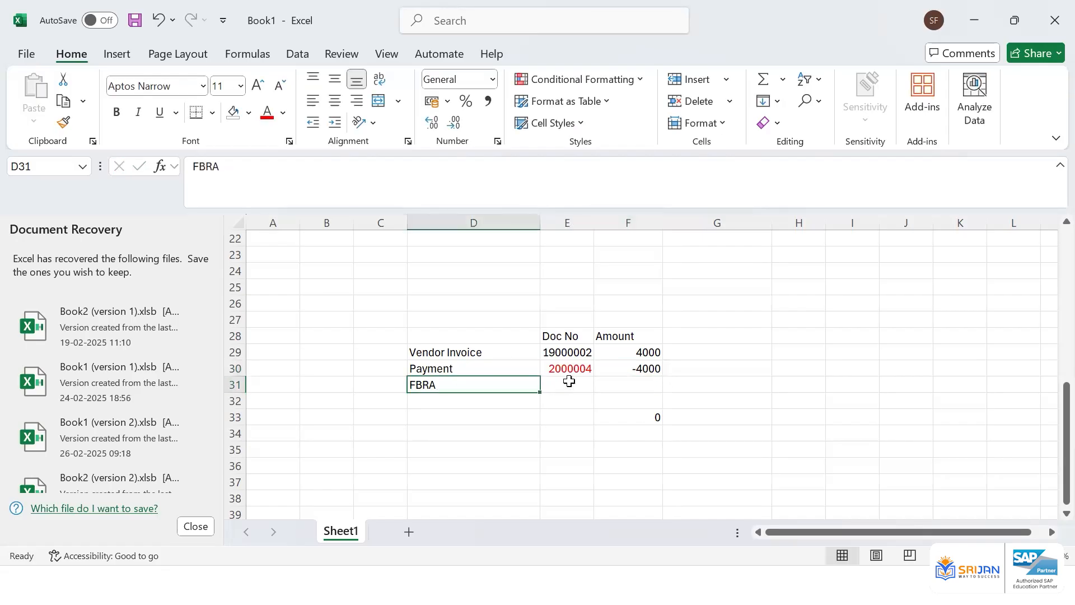
double_click(579, 367)
key("Return")
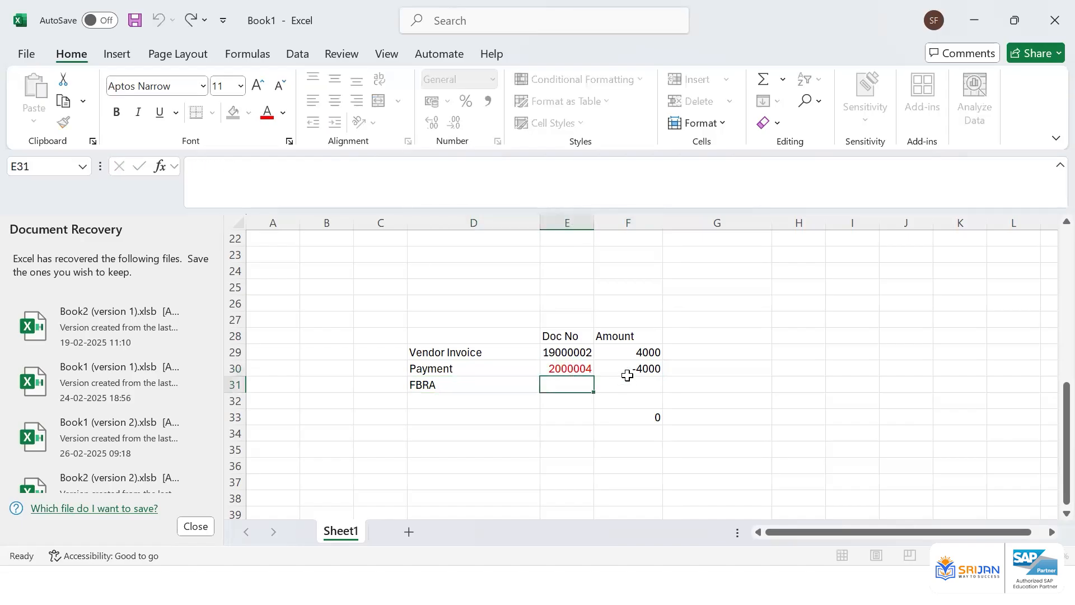
left_click_drag(590, 368, 640, 417)
key("Delete")
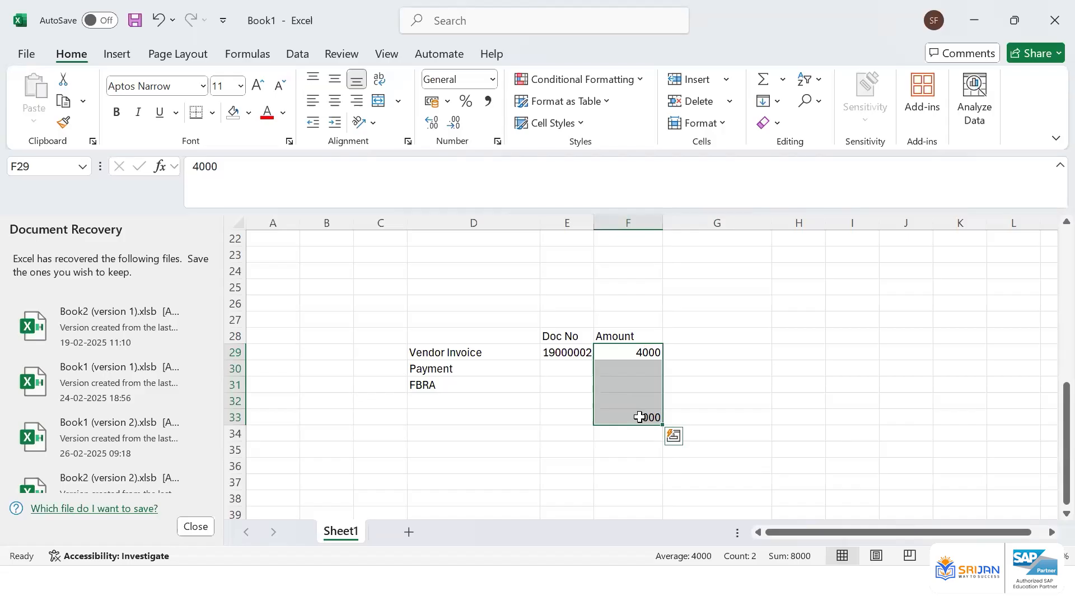
Restore the label FB08 in the row below Vendor Invoice
left_click(482, 383)
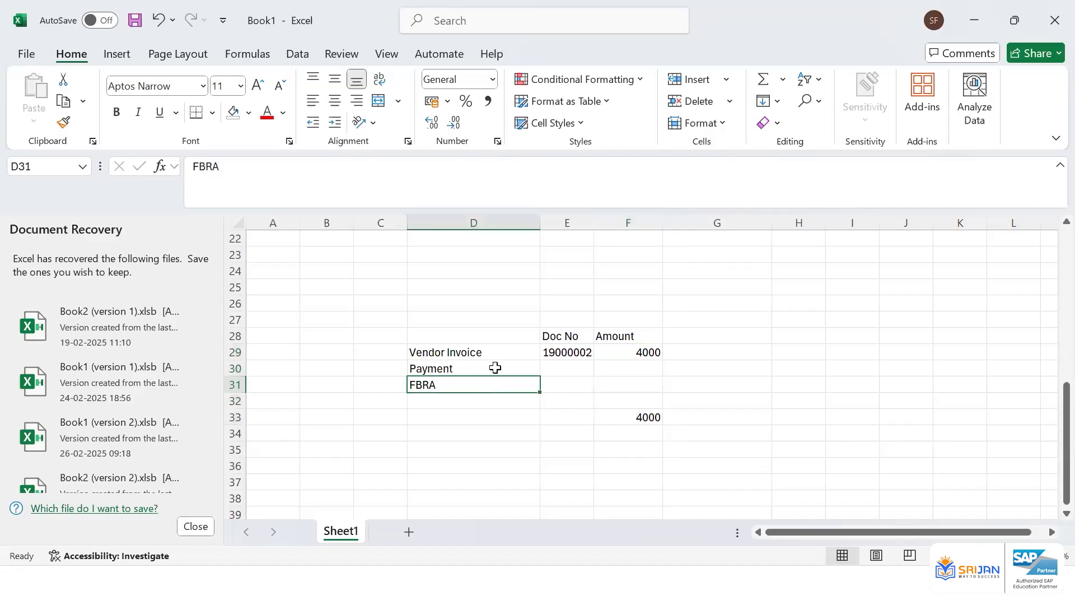
left_click(556, 347)
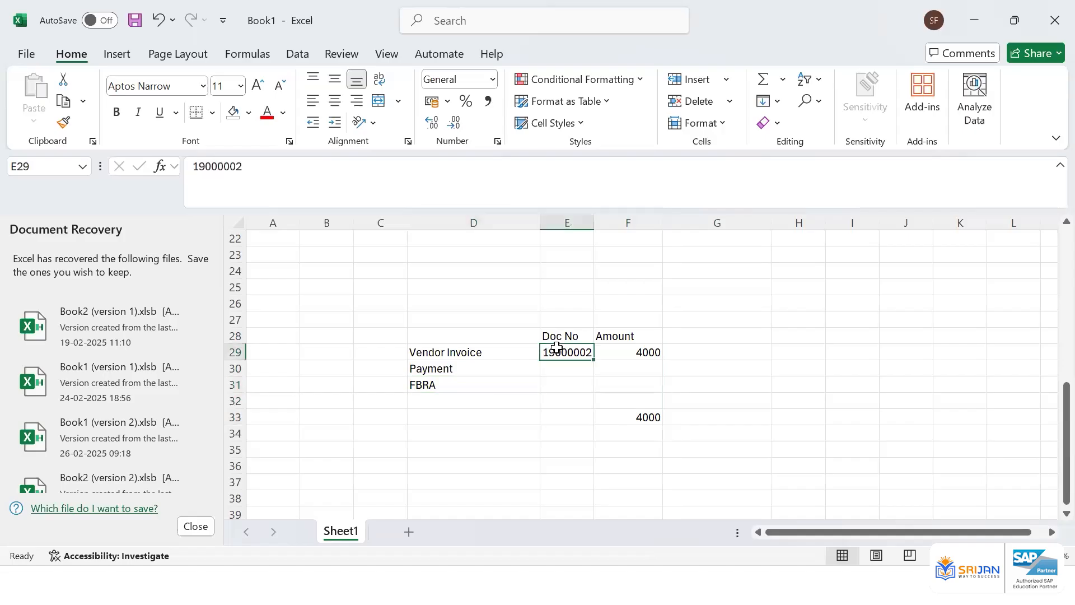
left_click(487, 363)
type("FB08")
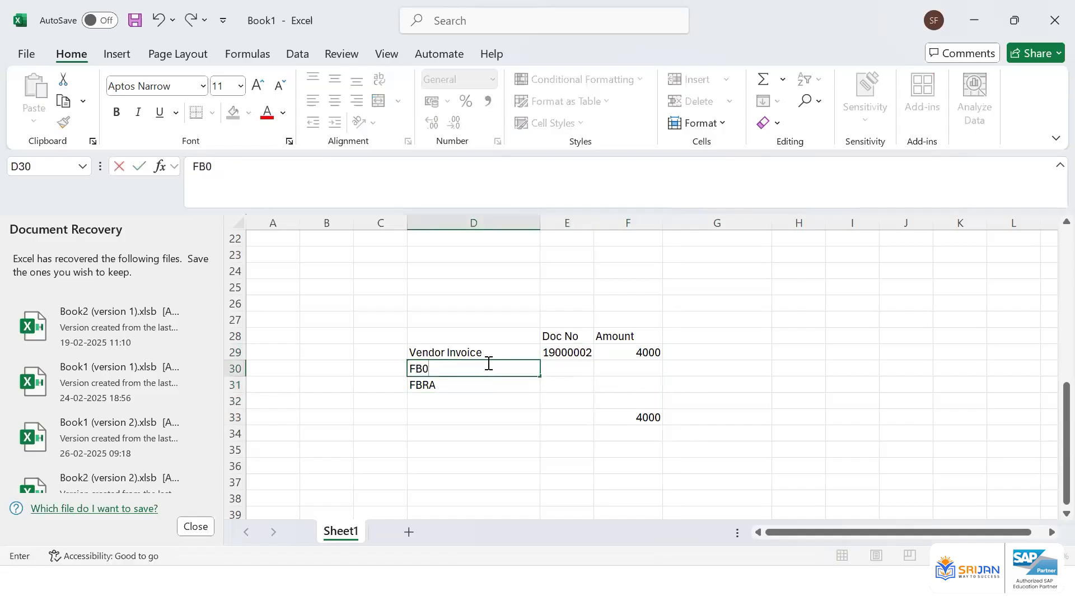
key("Return")
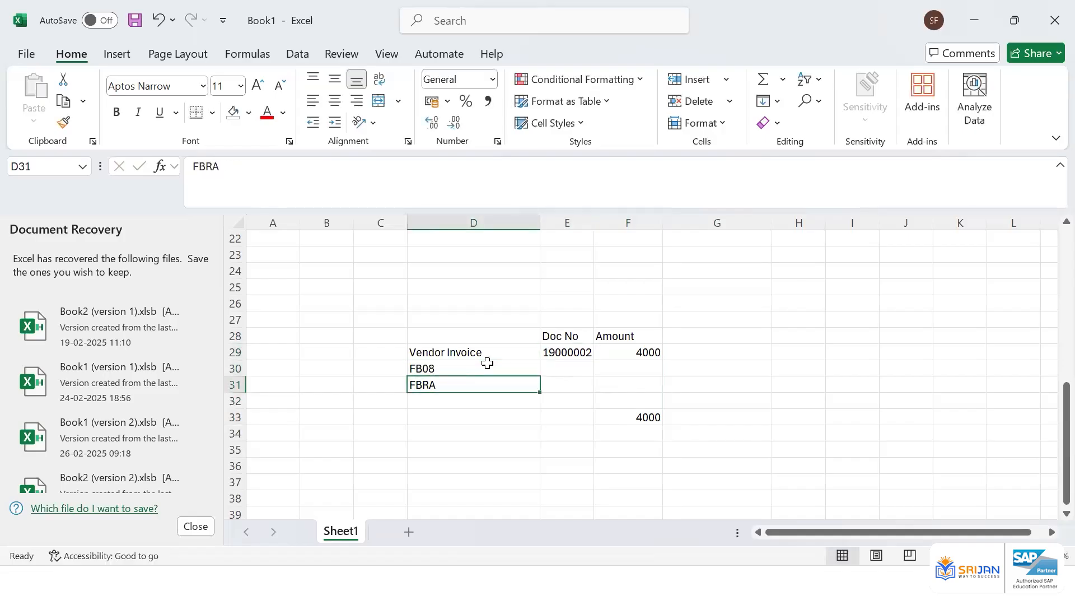
key("Right")
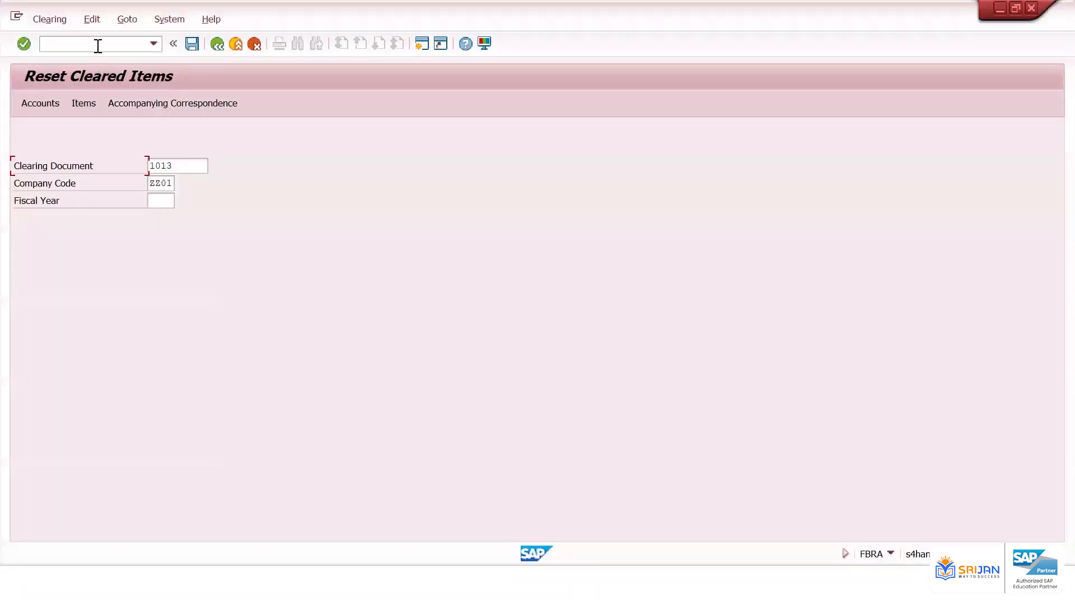
Switch to SAP and list all vendor line items in FBL1N posted from 02.03.2025 to 07.03.2025
type("/nfb08")
key("Return")
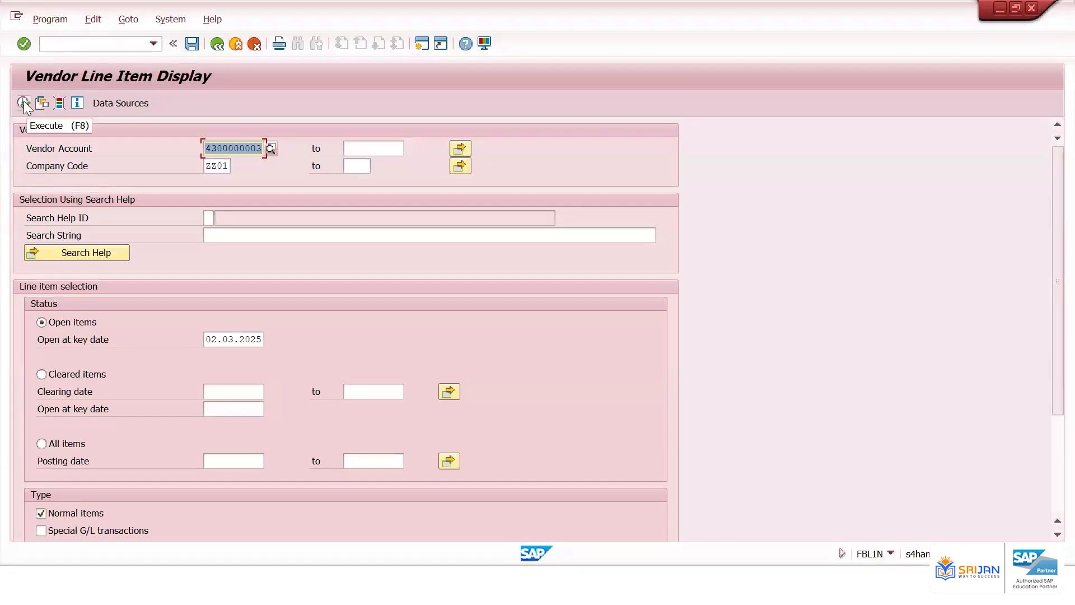
left_click(63, 443)
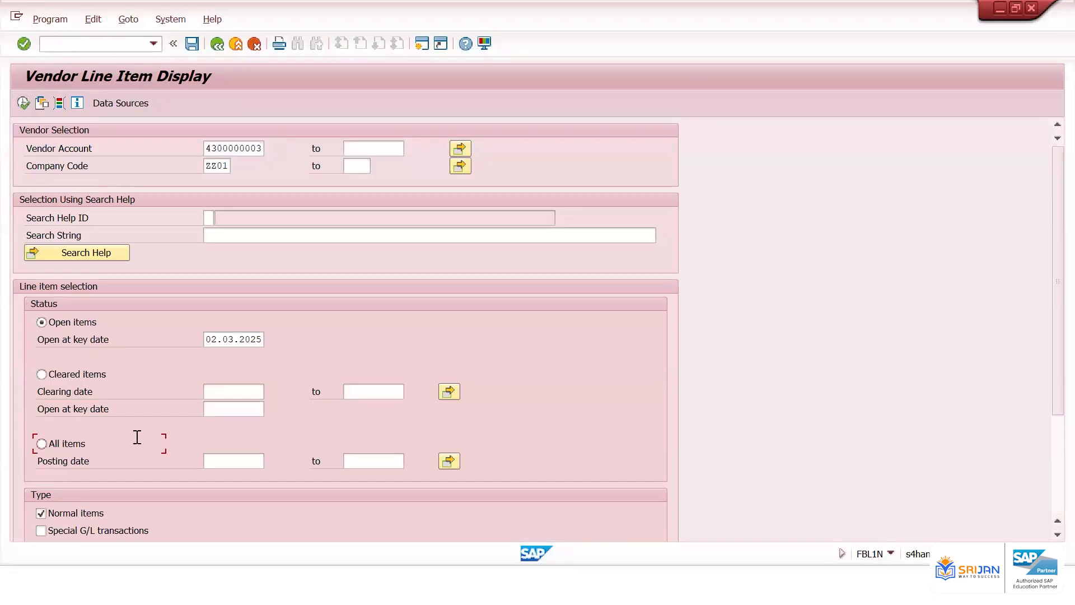
left_click(241, 461)
left_click(69, 445)
left_click(213, 460)
key("Down")
key("Return")
key("Tab")
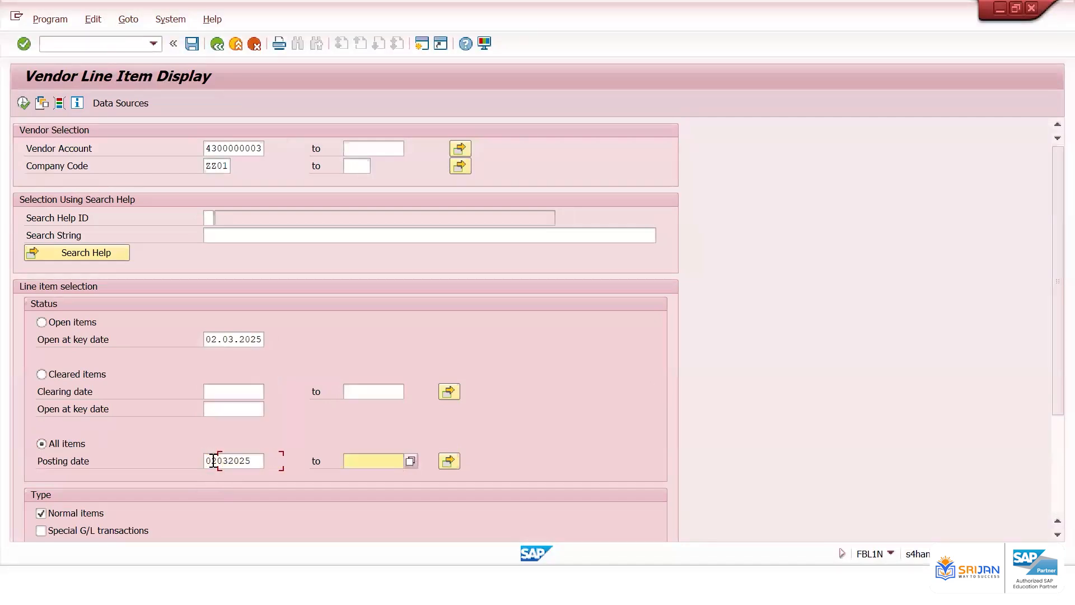
key("Down")
key("Return")
key("Return")
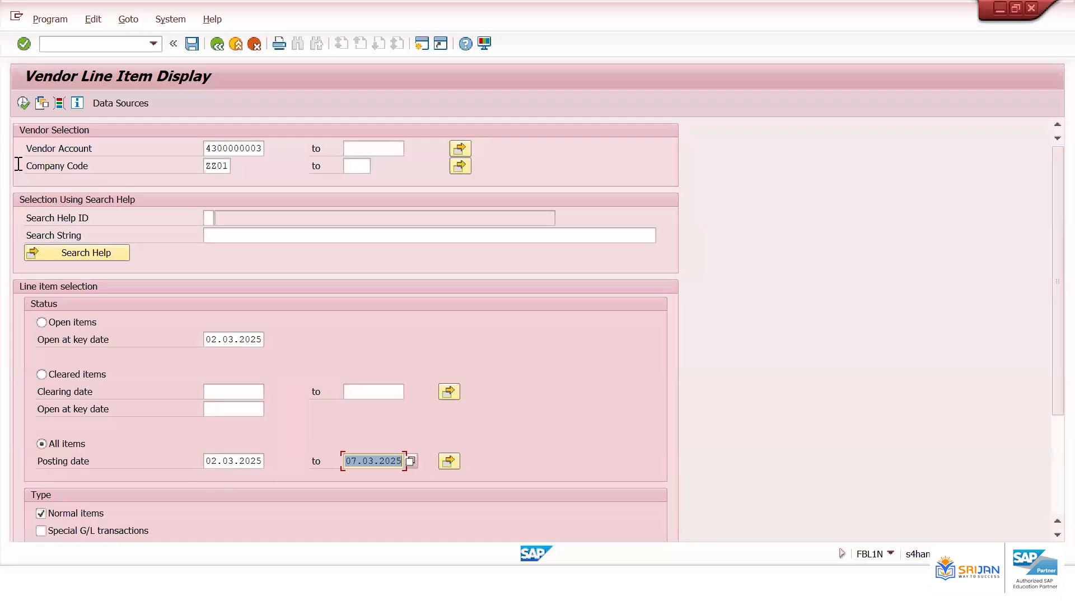
left_click(24, 103)
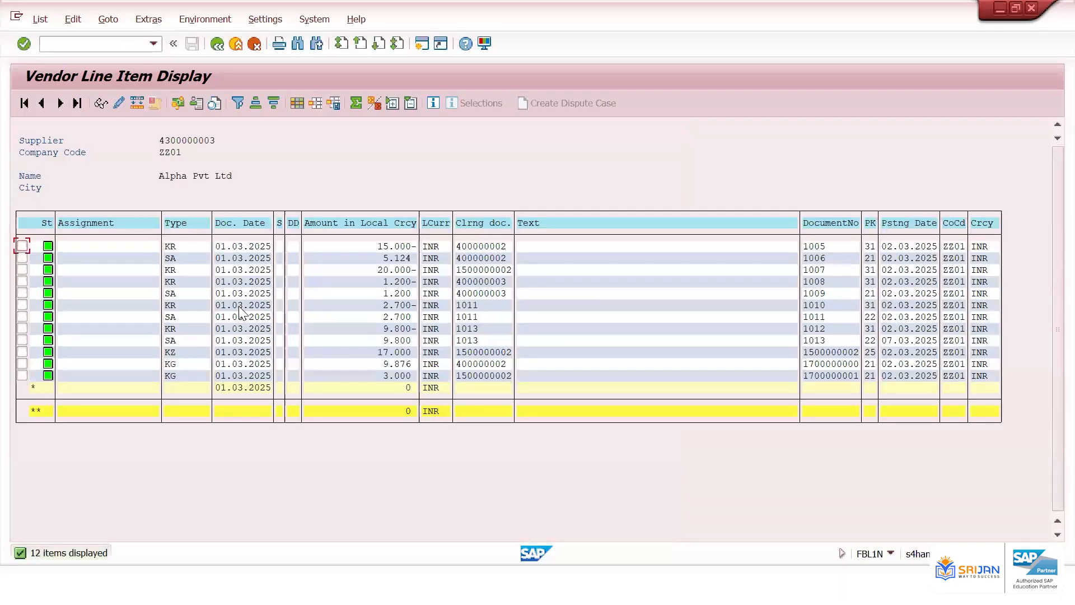
Open FB60 and enter the supplier, invoice date 01.03.2025 and reference SJDJDJ for a new vendor invoice
left_click(130, 38)
type("/nfb60")
key("Return")
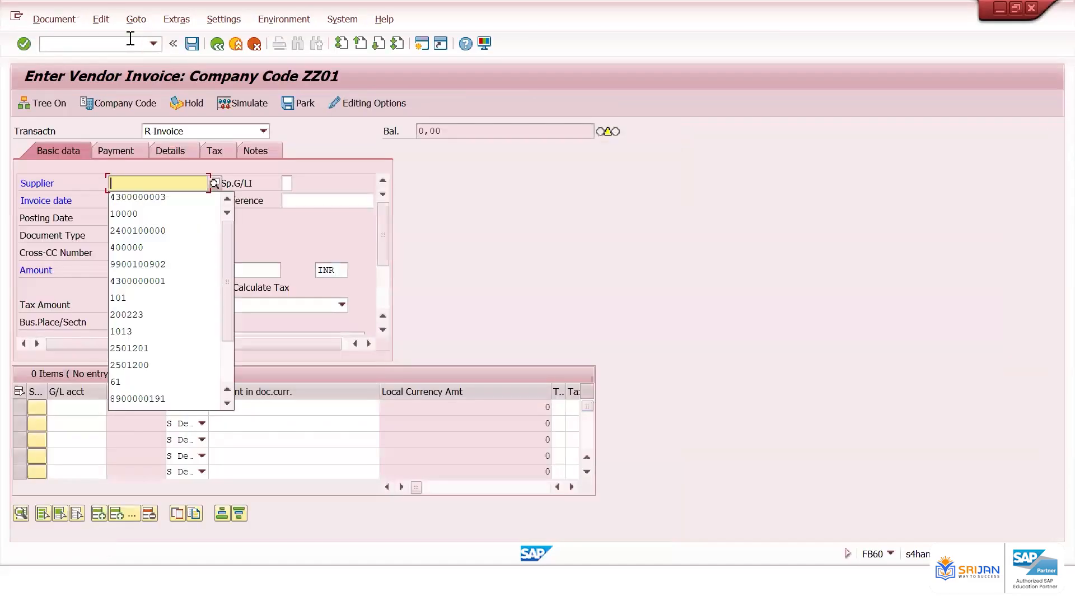
key("Down")
key("Return")
key("Tab")
key("Down")
key("Return")
key("Tab")
type("S")
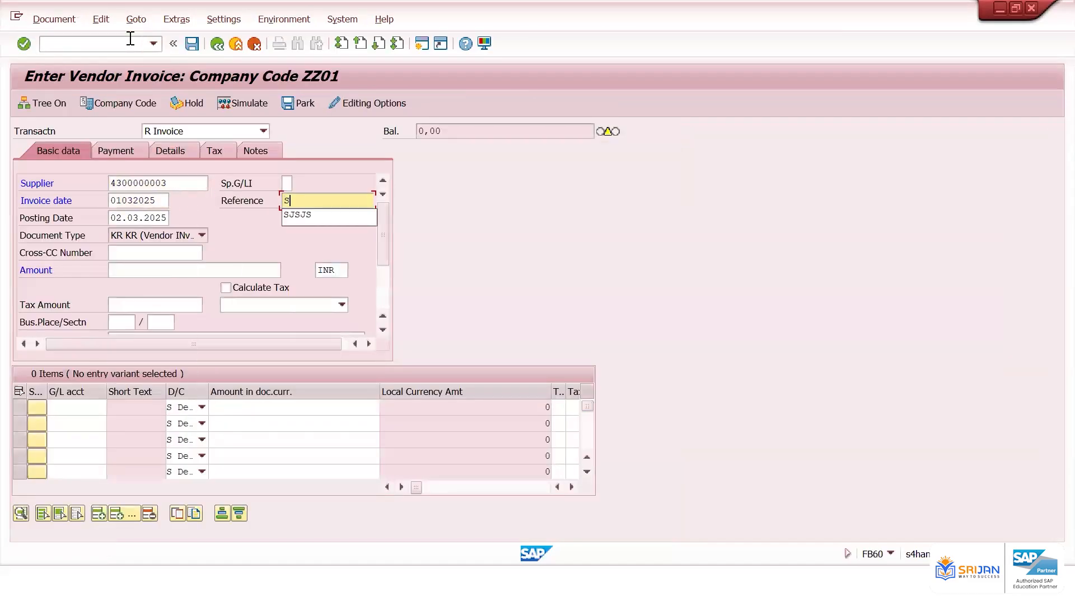
type("JDJDJ")
Enter amount 8000, add an item line for G/L account 400601 carrying the full amount, and post the vendor invoice
left_click(195, 271)
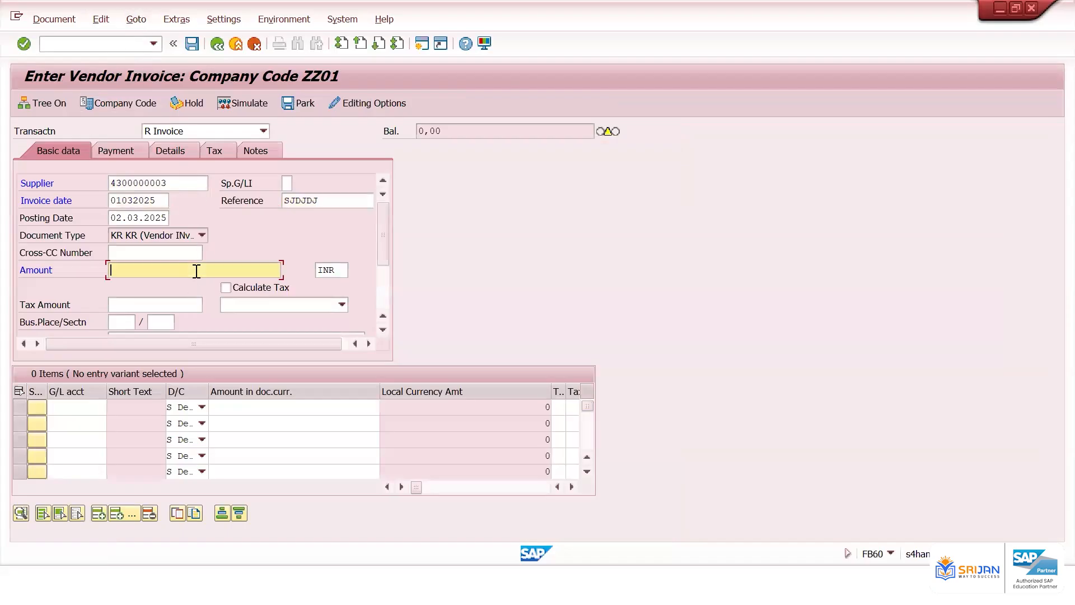
type("8000")
left_click(88, 401)
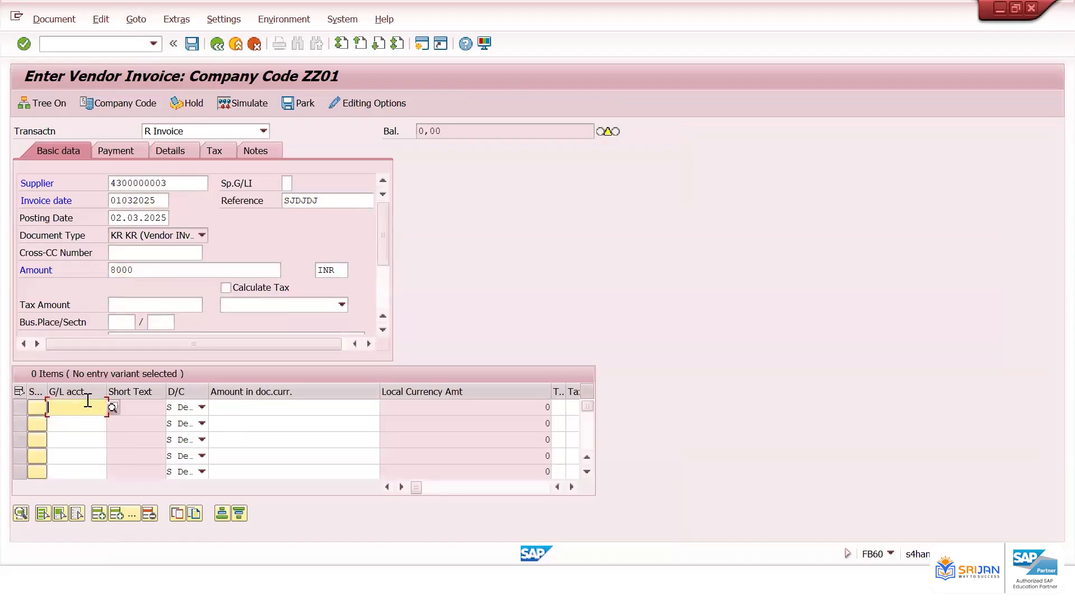
key("space")
key("Down")
key("Return")
key("Tab")
key("Tab")
type("*")
key("Return")
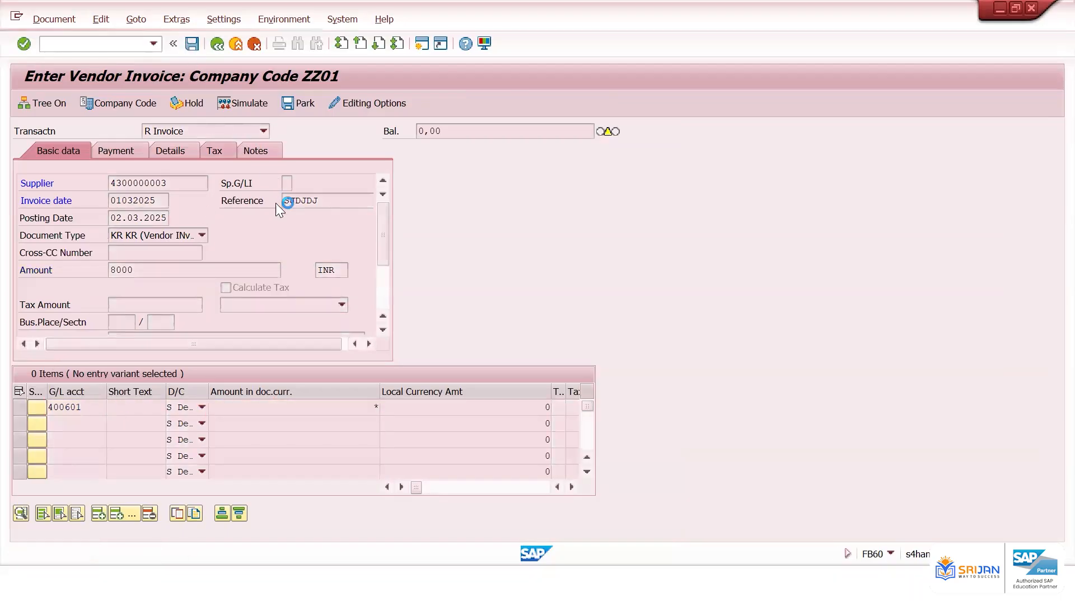
key("alt+Tab")
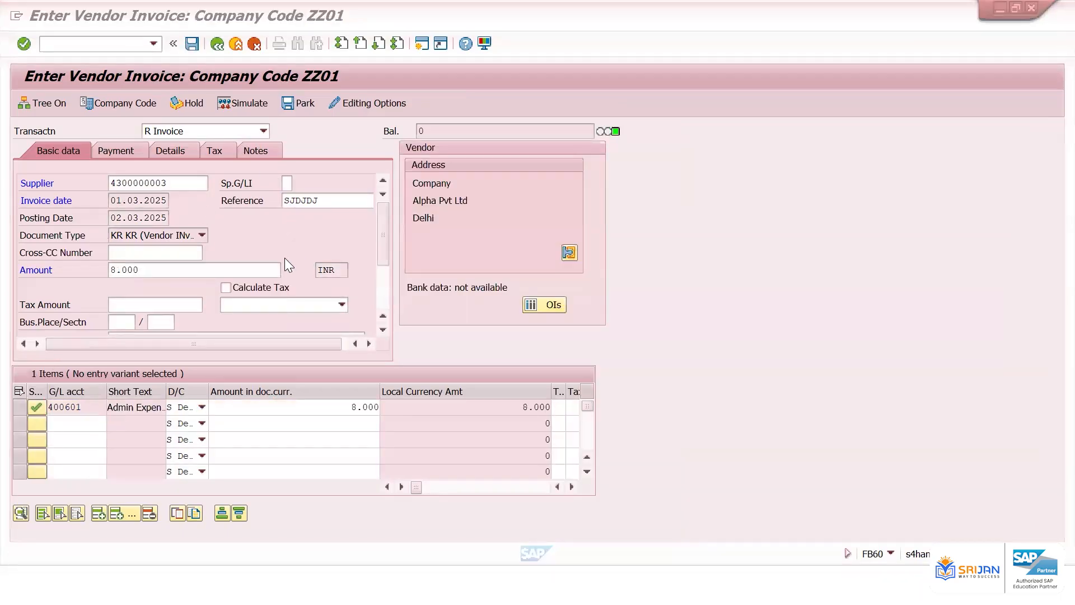
key("alt+Tab")
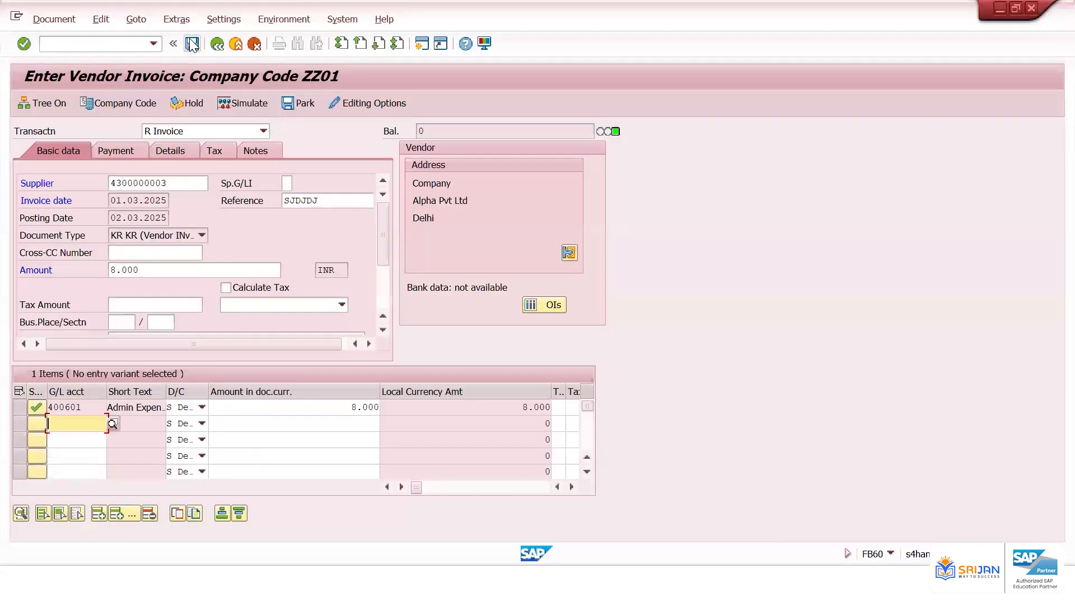
key("ctrl+s")
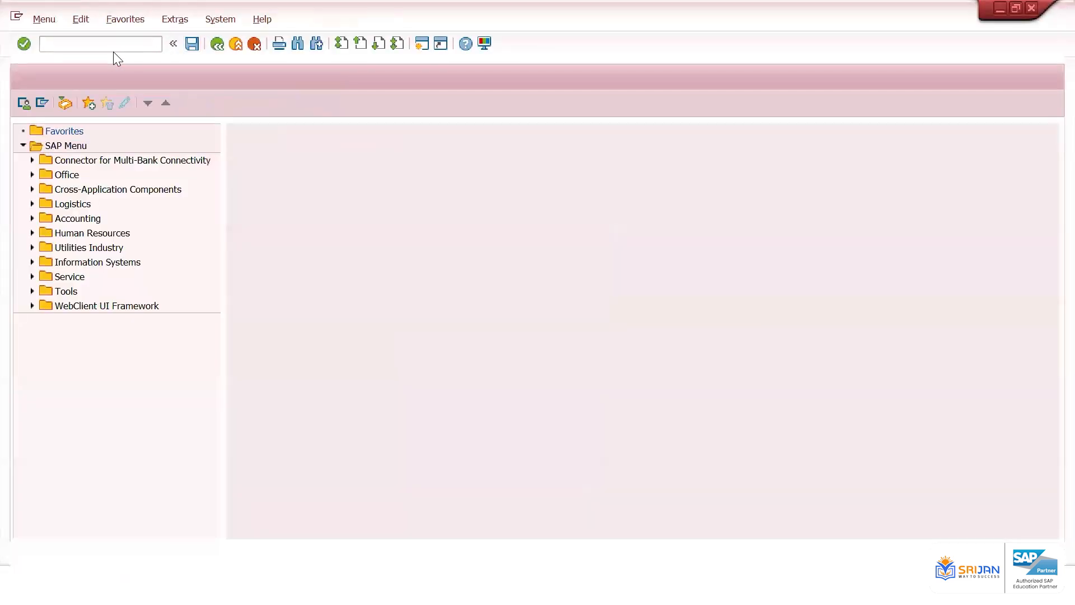
Open FBL1N, list all vendor items posted on 02.03.2025, and sort the list by status
type("/")
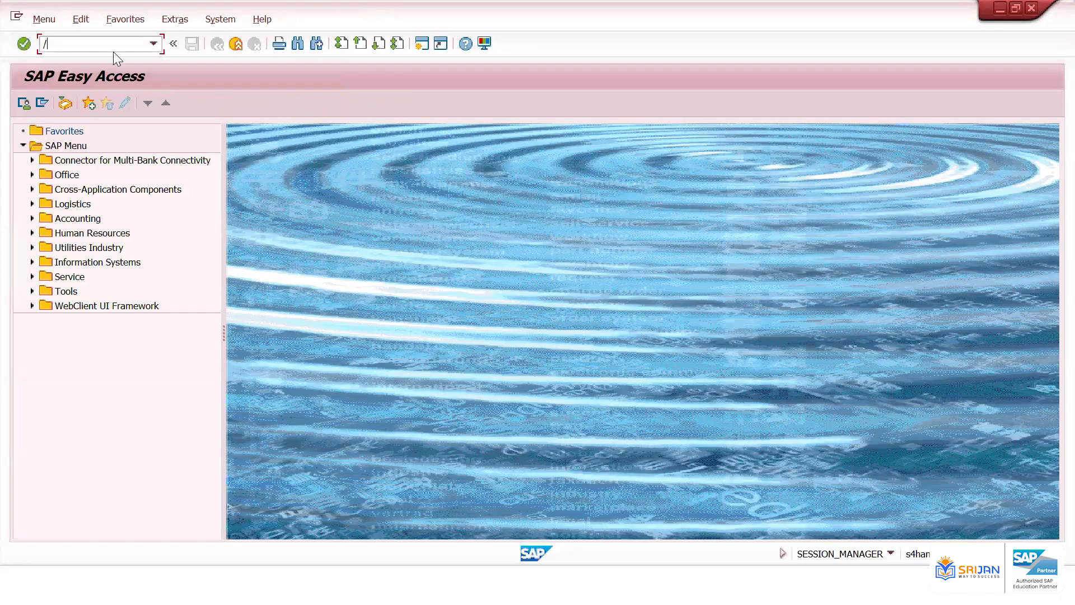
type("nfbl1n")
key("Return")
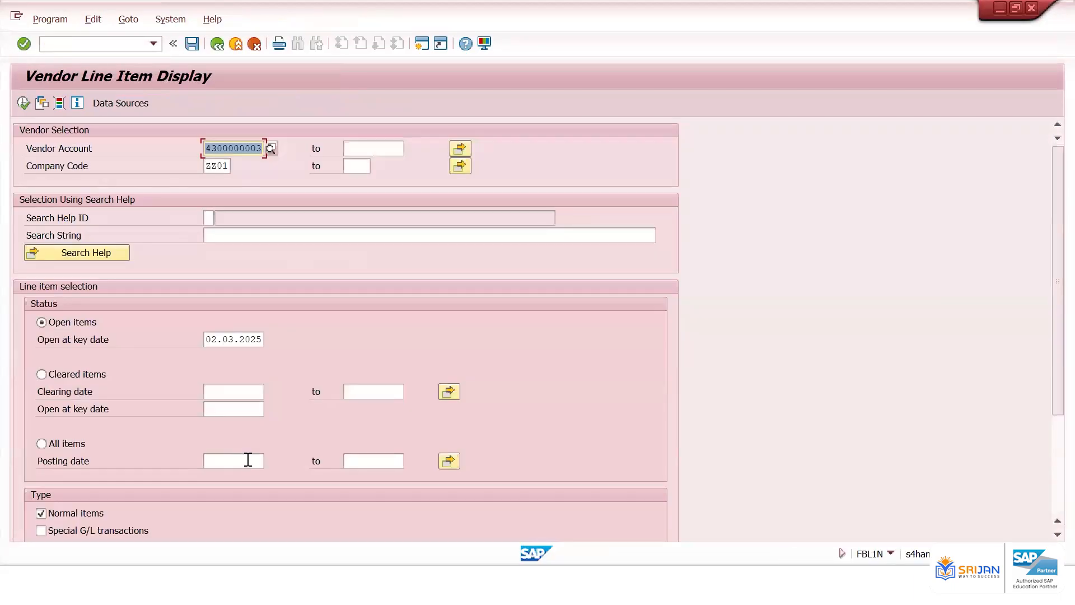
left_click(247, 460)
left_click(238, 342)
left_click(359, 460)
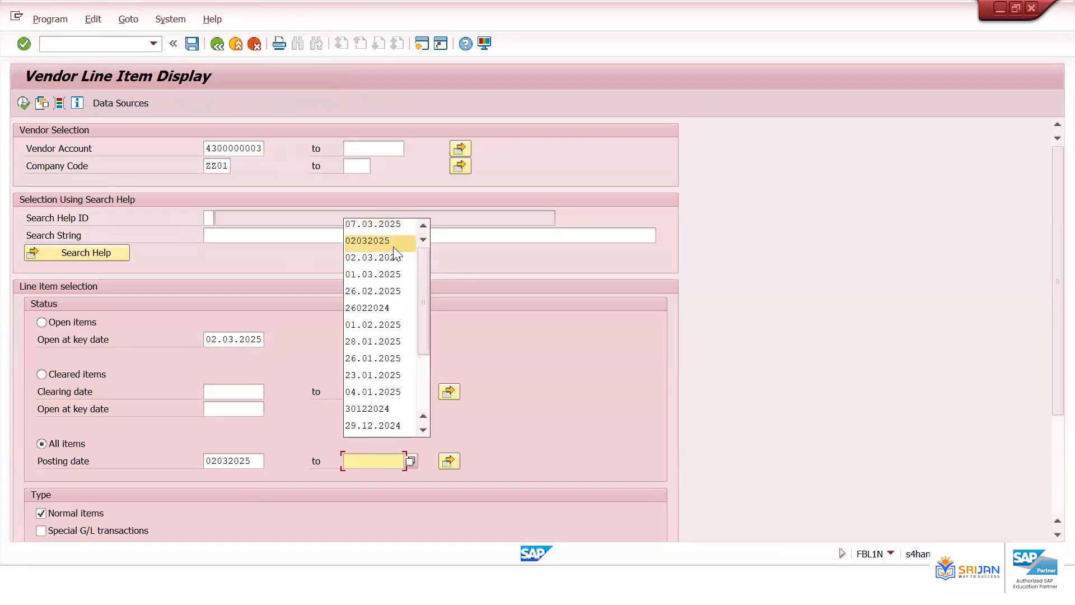
left_click(392, 241)
left_click(22, 103)
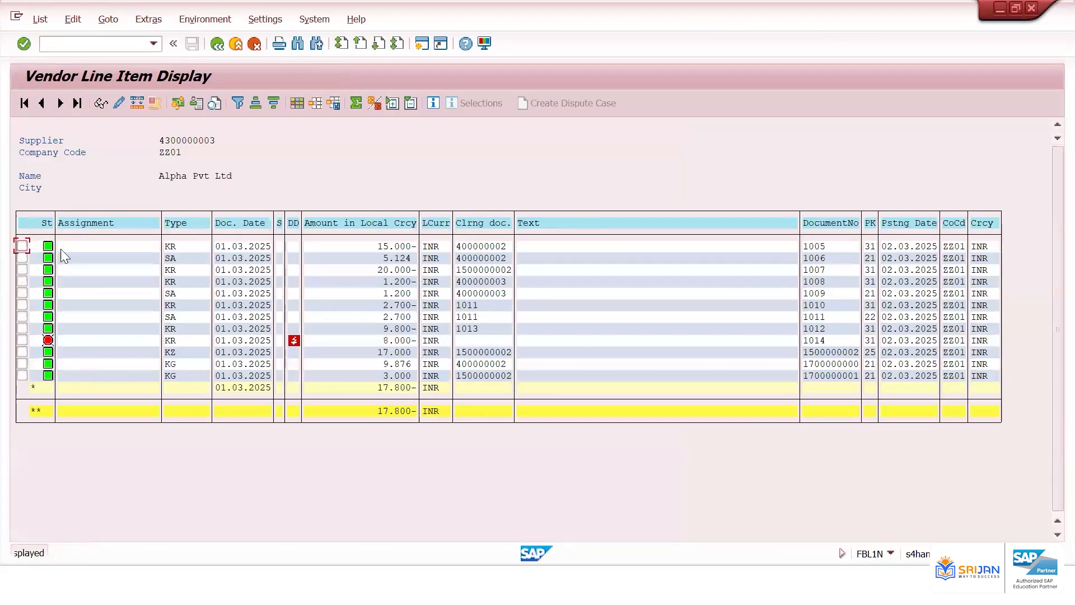
left_click(46, 223)
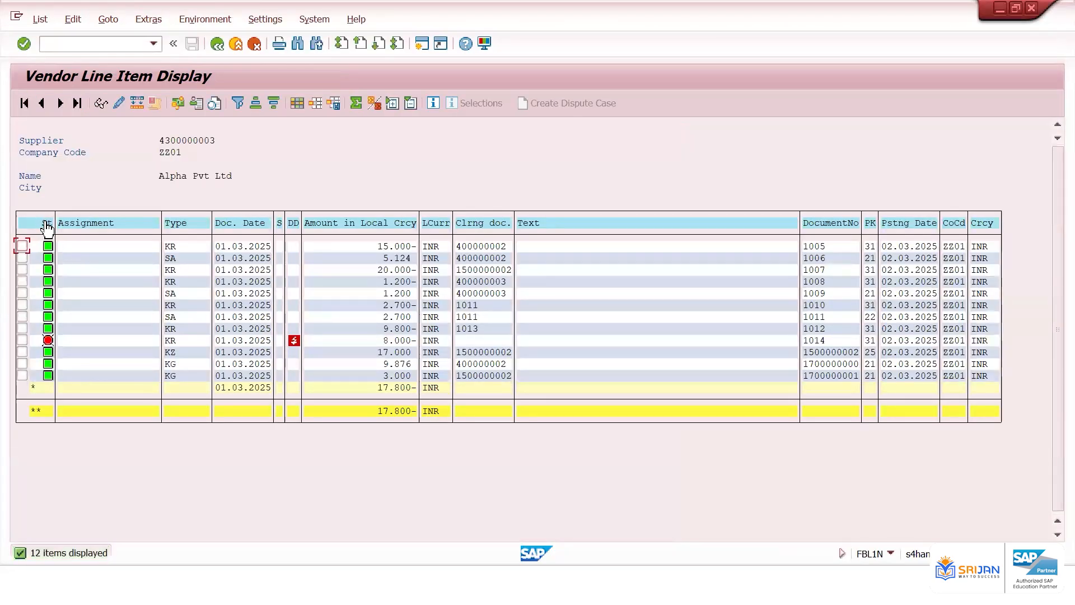
left_click(255, 103)
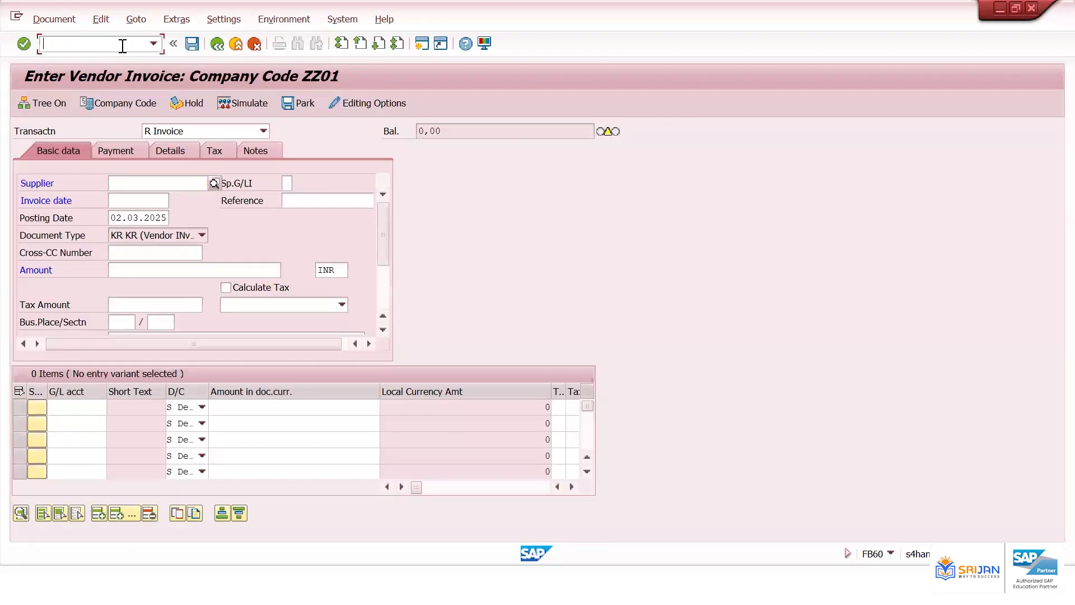
Open FB08 and reverse document 1014 with posting date 02.03.2025
type("/nfb08")
key("Return")
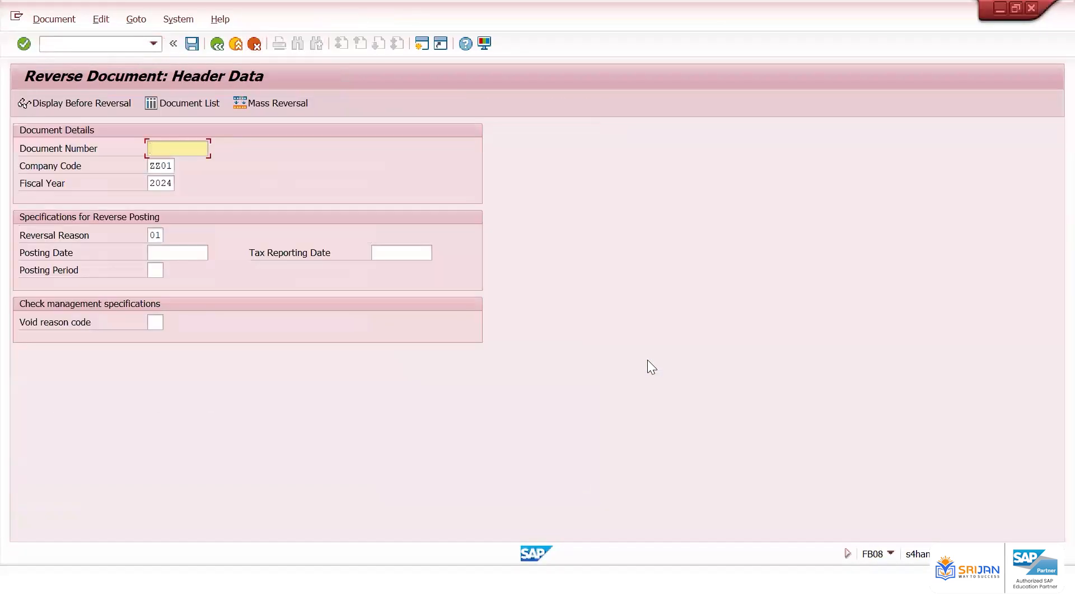
type("1014")
left_click(190, 252)
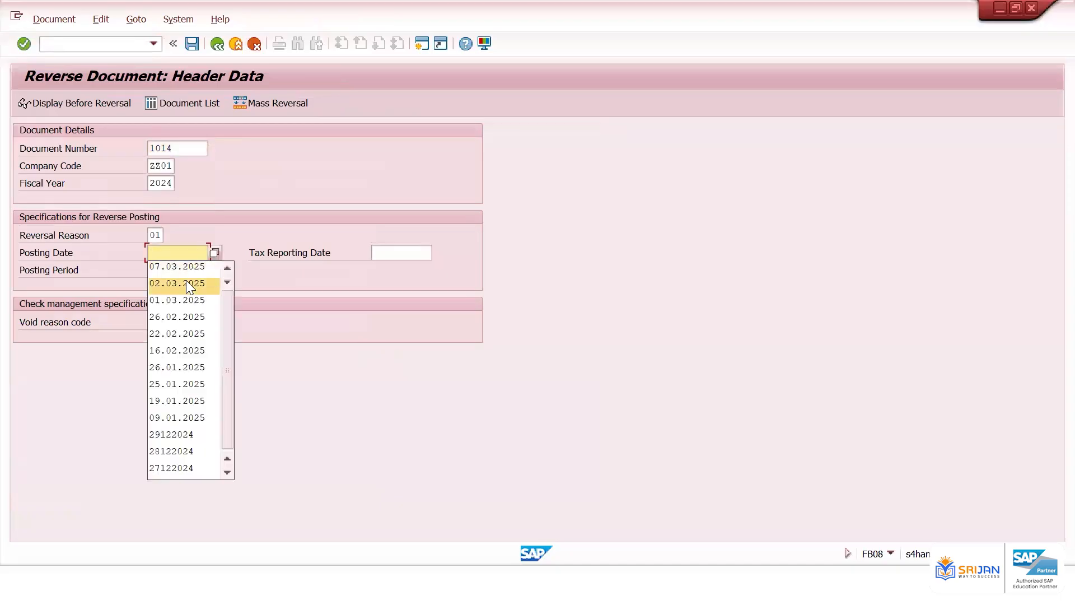
left_click(186, 283)
left_click(196, 45)
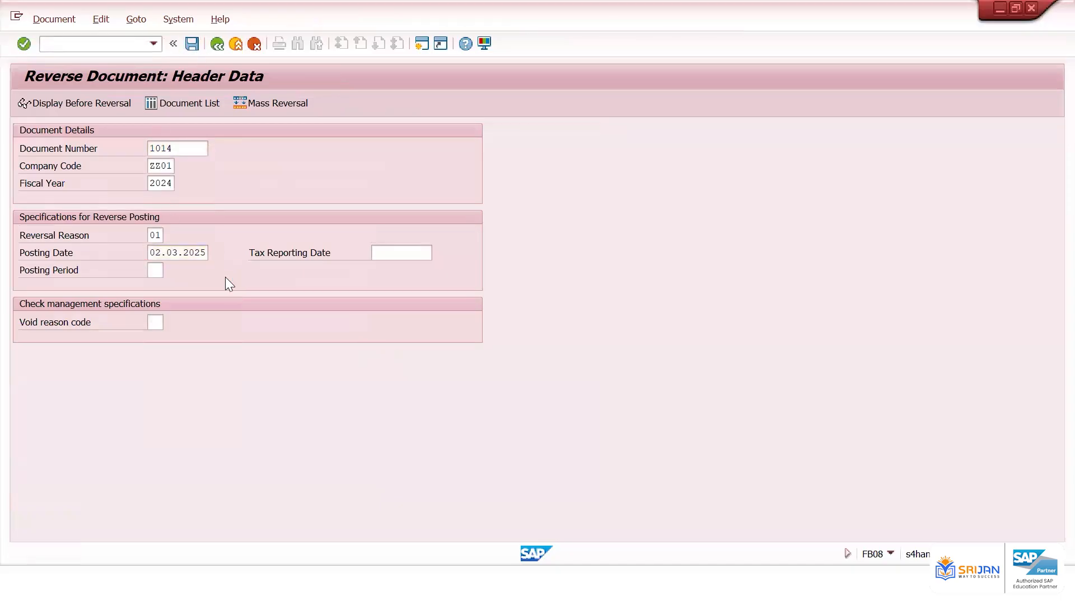
Refresh the vendor line item list and examine the entries for documents 1014 and 1015
left_click(40, 19)
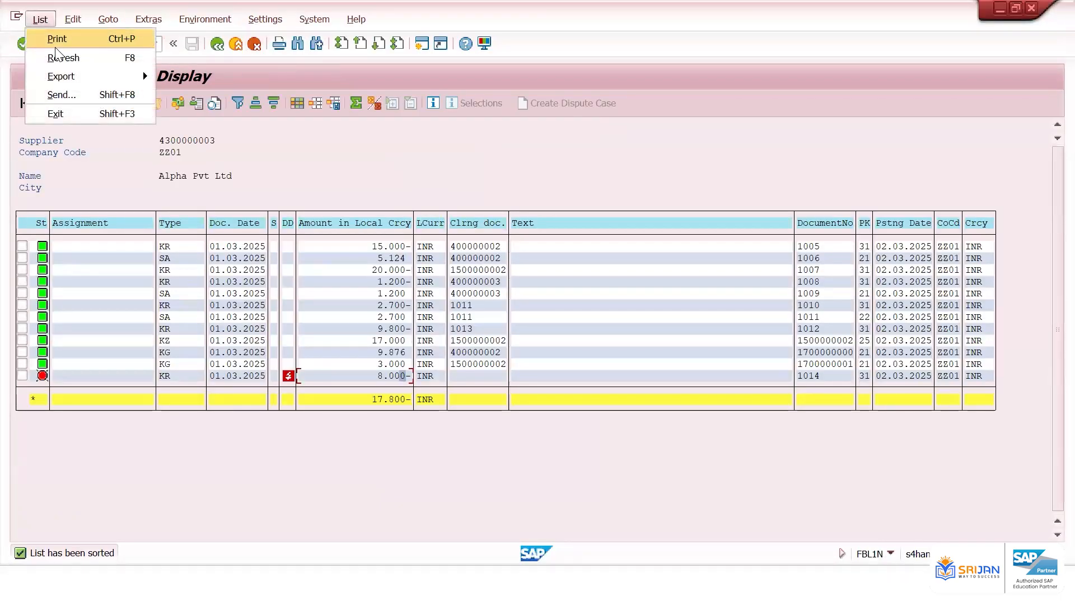
left_click(56, 53)
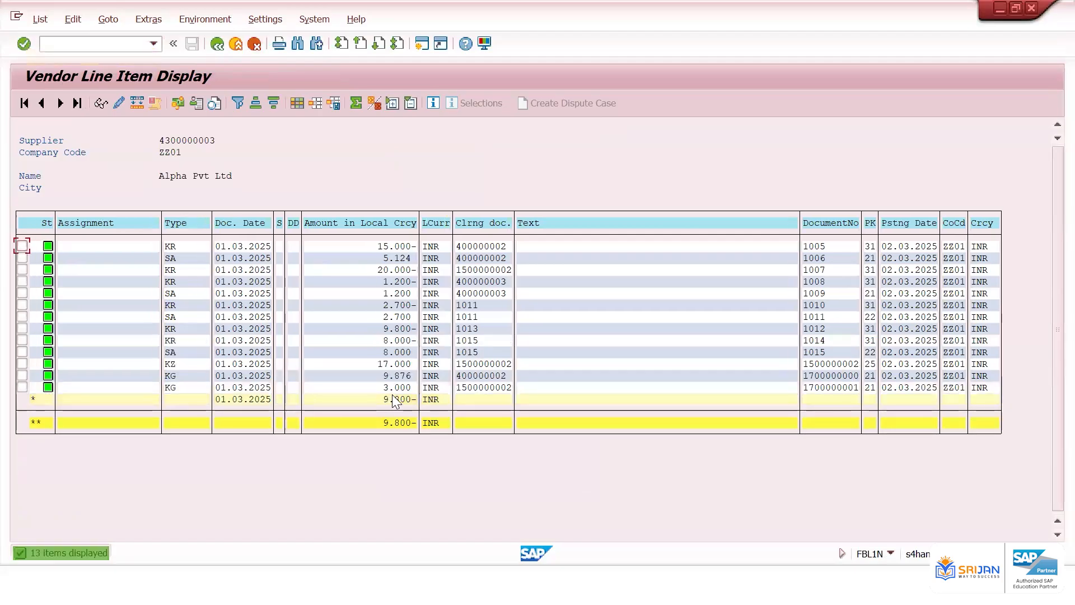
left_click(399, 349)
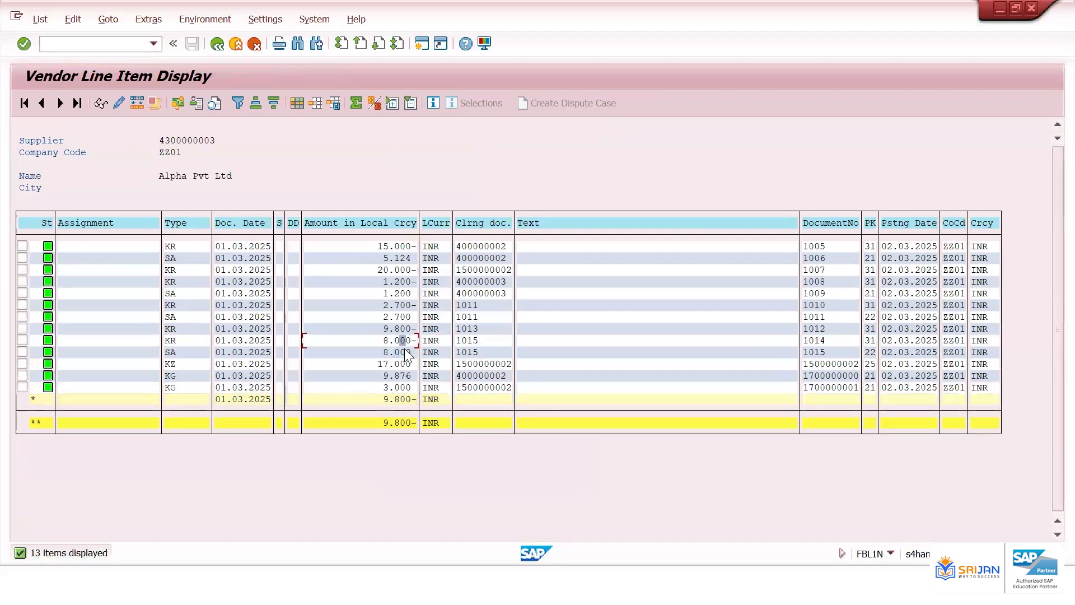
left_click(474, 341)
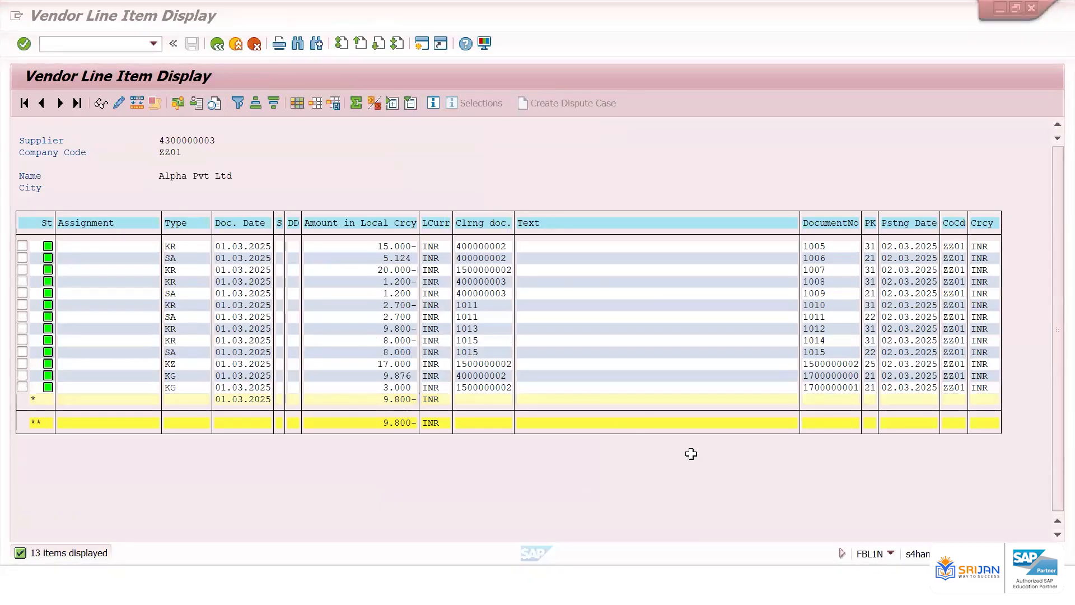
Switch to Excel and record document number 1014 with amount 8000 in the Vendor Invoice row
key("alt+Tab")
left_click(580, 350)
type("1014")
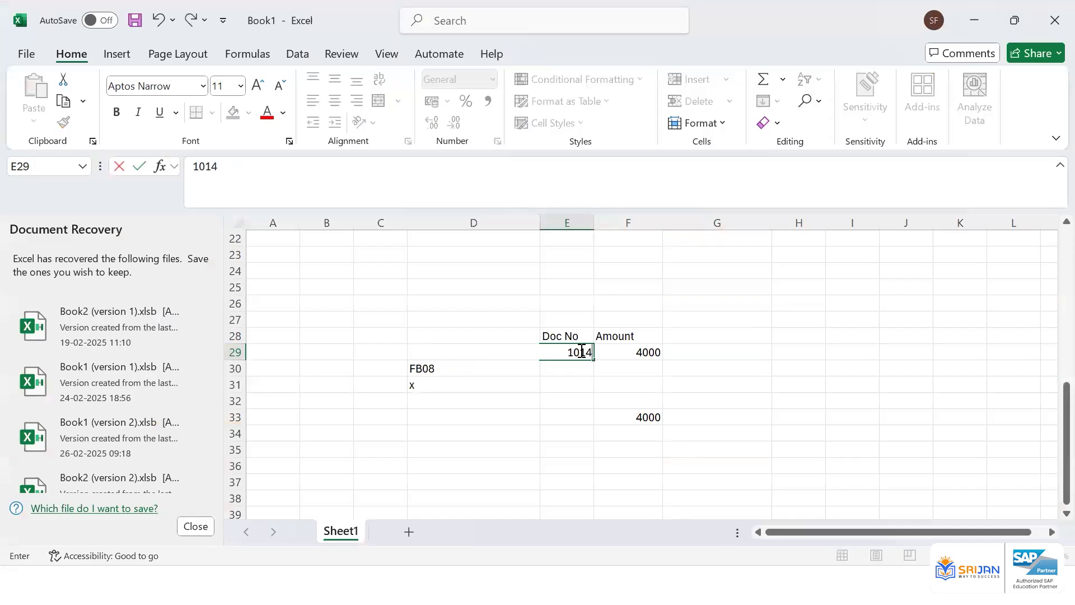
key("Tab")
type("8000")
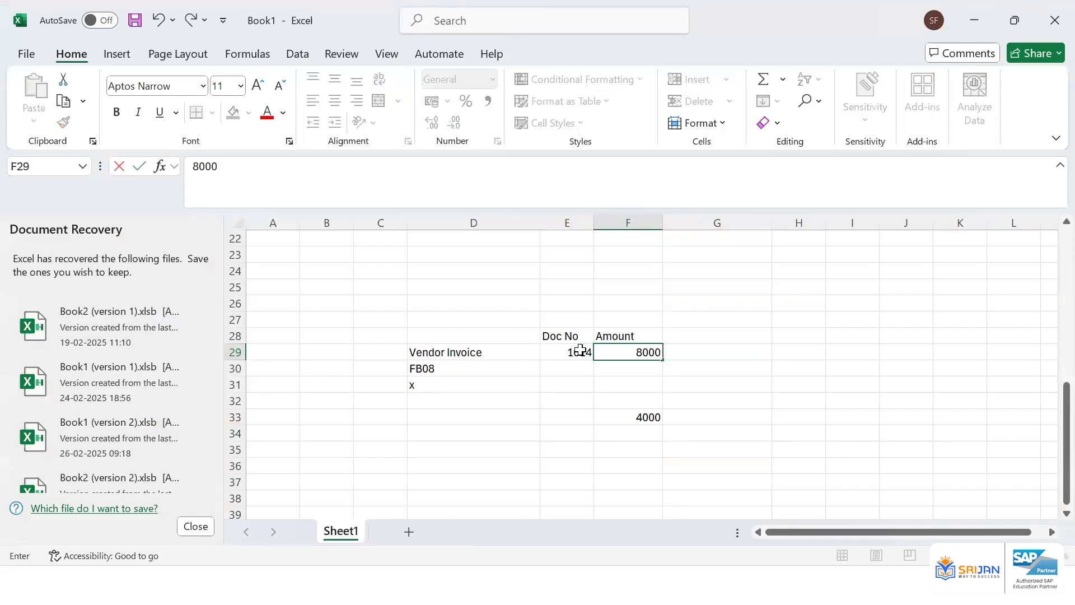
key("Return")
Record document number 1015 with amount -8000 in the FB08 row
type("10")
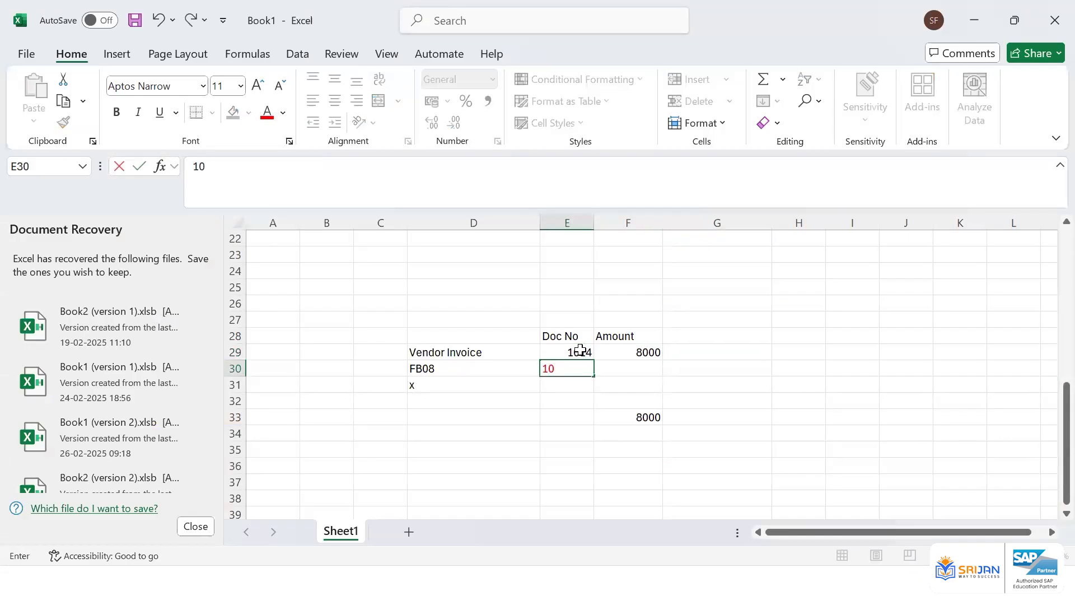
type("15")
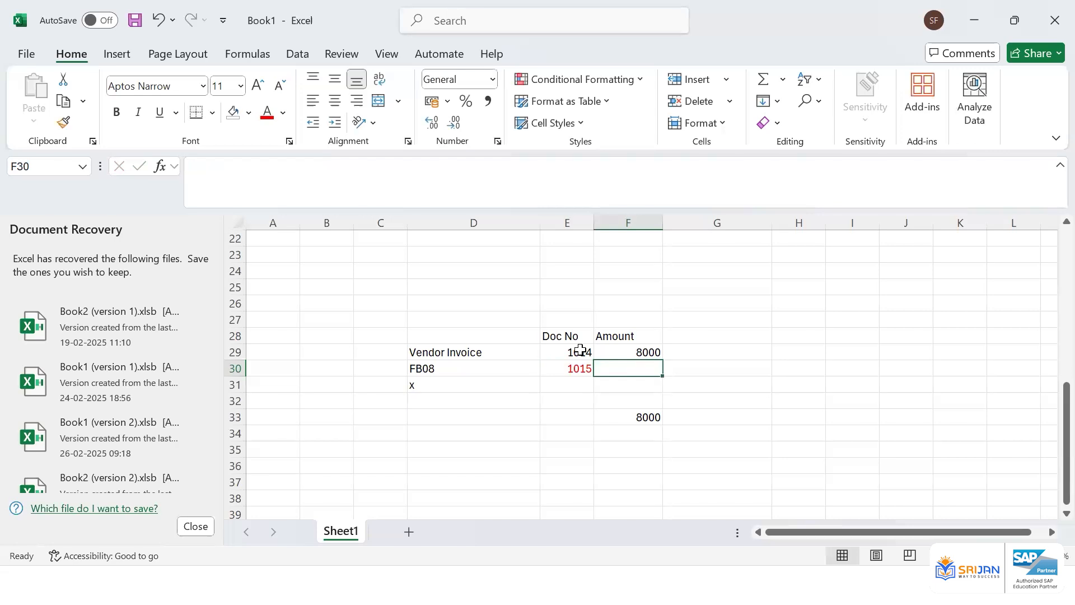
type("-8000")
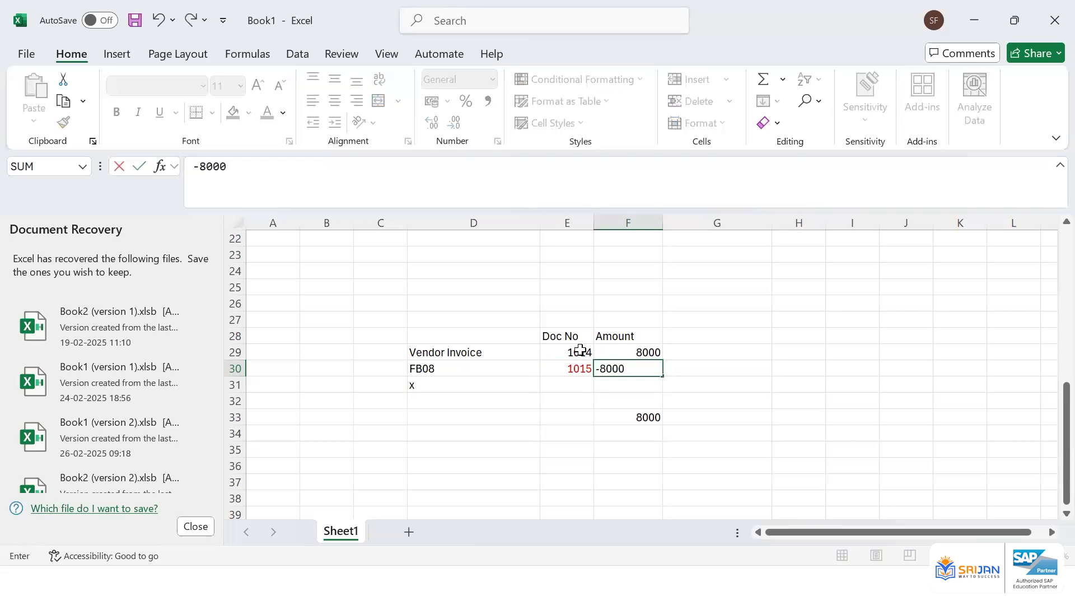
key("Return")
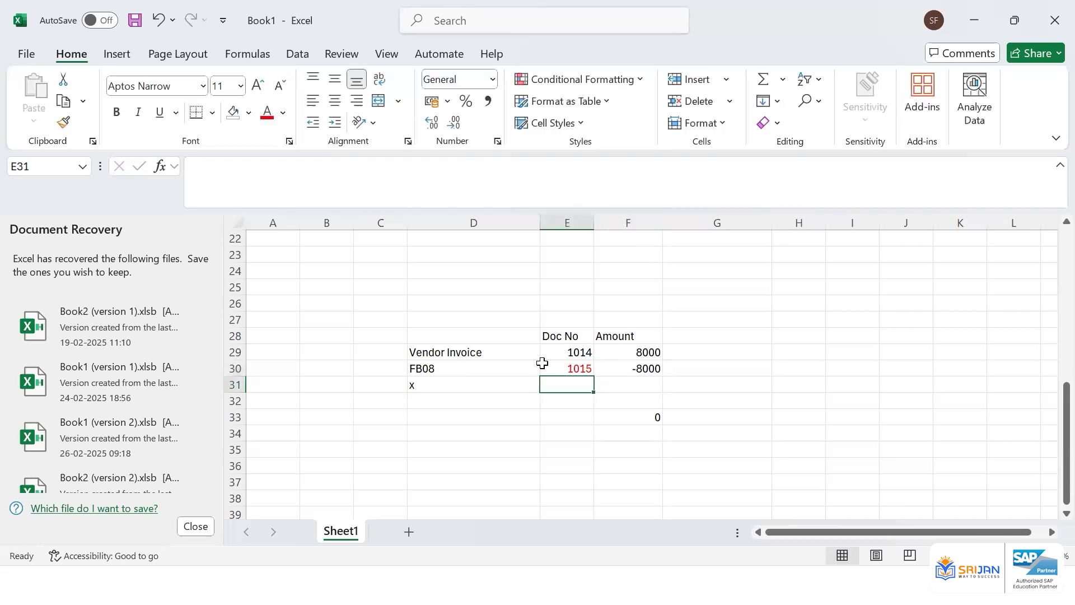
Replace the x below FB08 with the label FBRA
left_click(446, 386)
key("Delete")
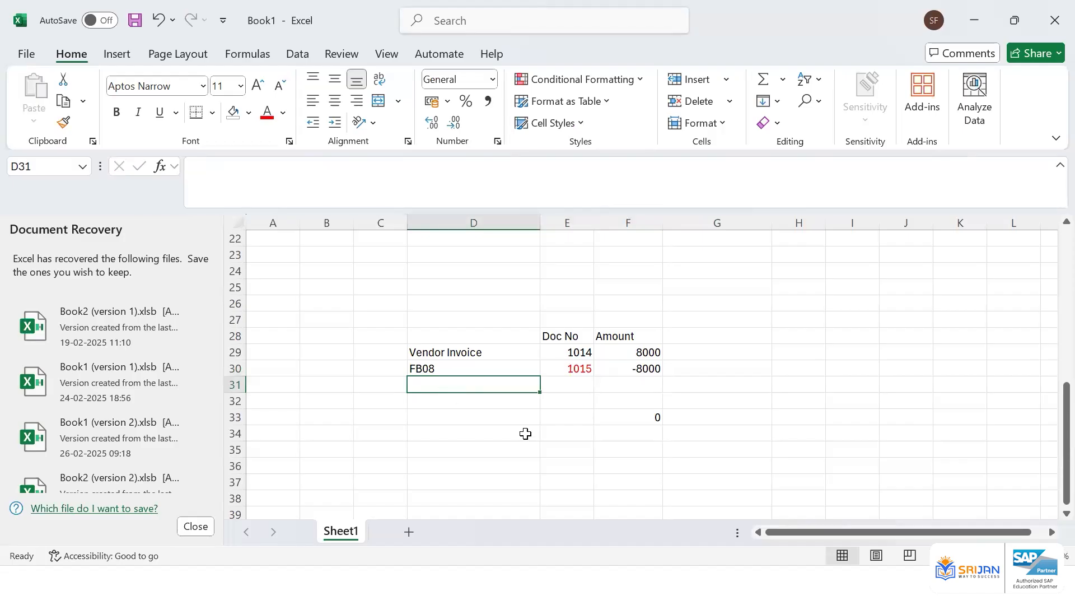
type("FBRA")
key("Tab")
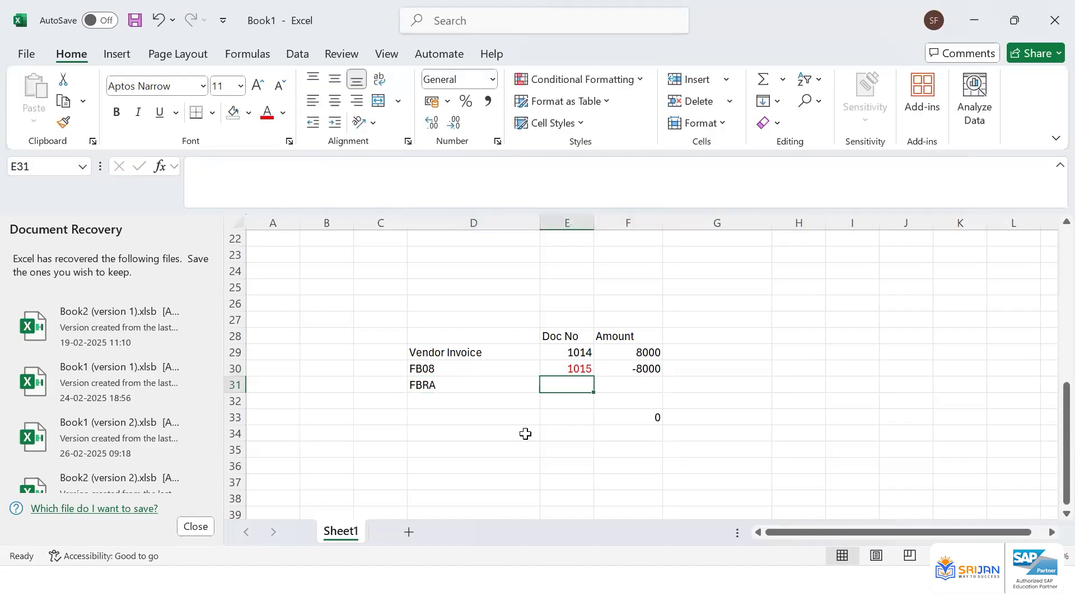
left_click_drag(582, 353, 645, 359)
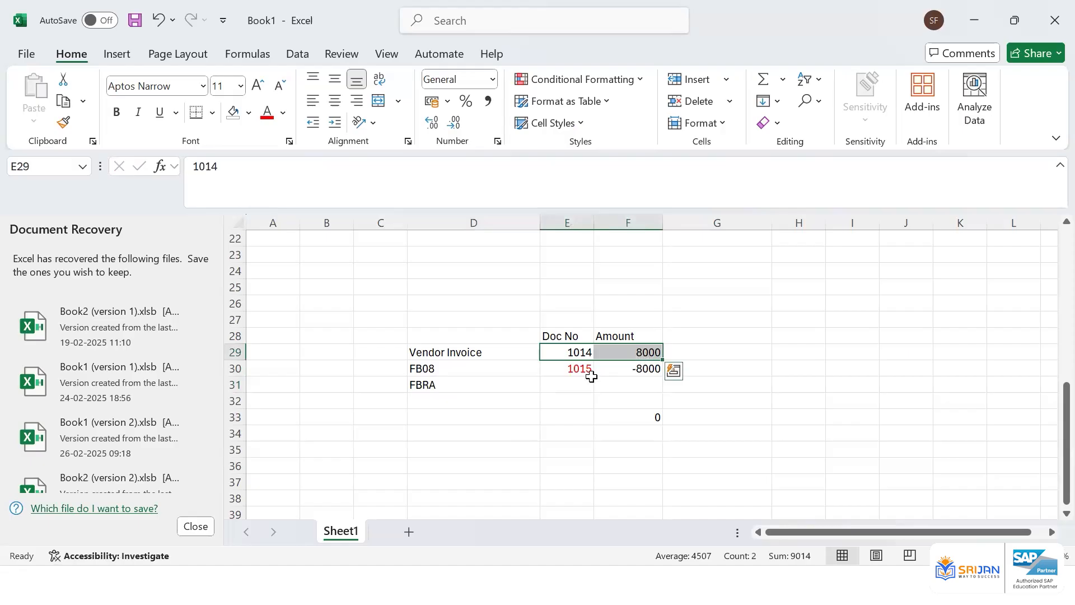
left_click(469, 388)
left_click(564, 372)
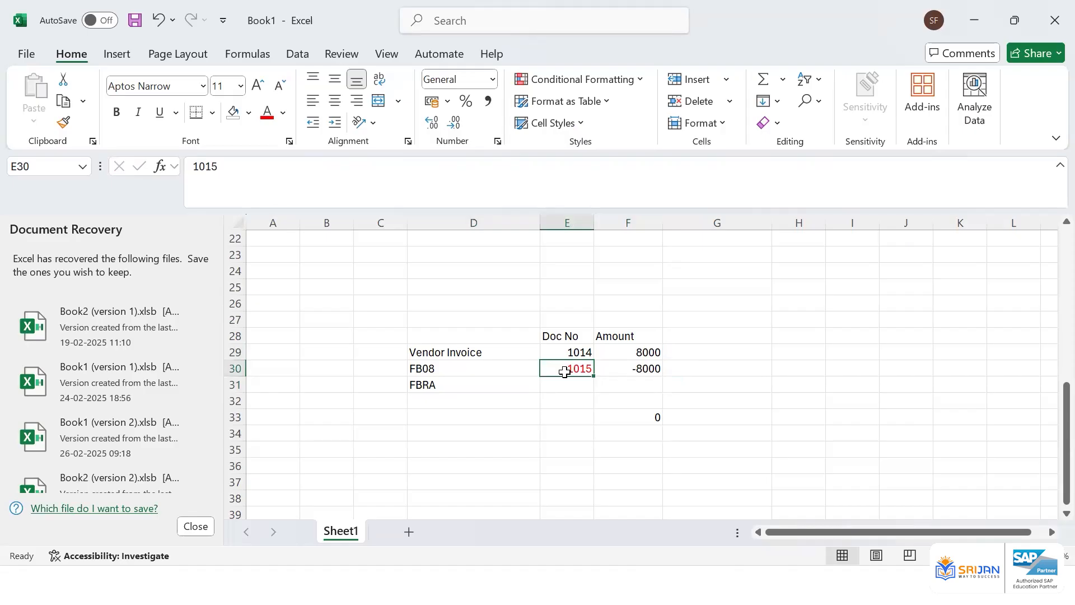
Switch to SAP, open FBRA and try to reset cleared items for document 1014, company code ZZ01, fiscal year 2024
key("alt+Tab")
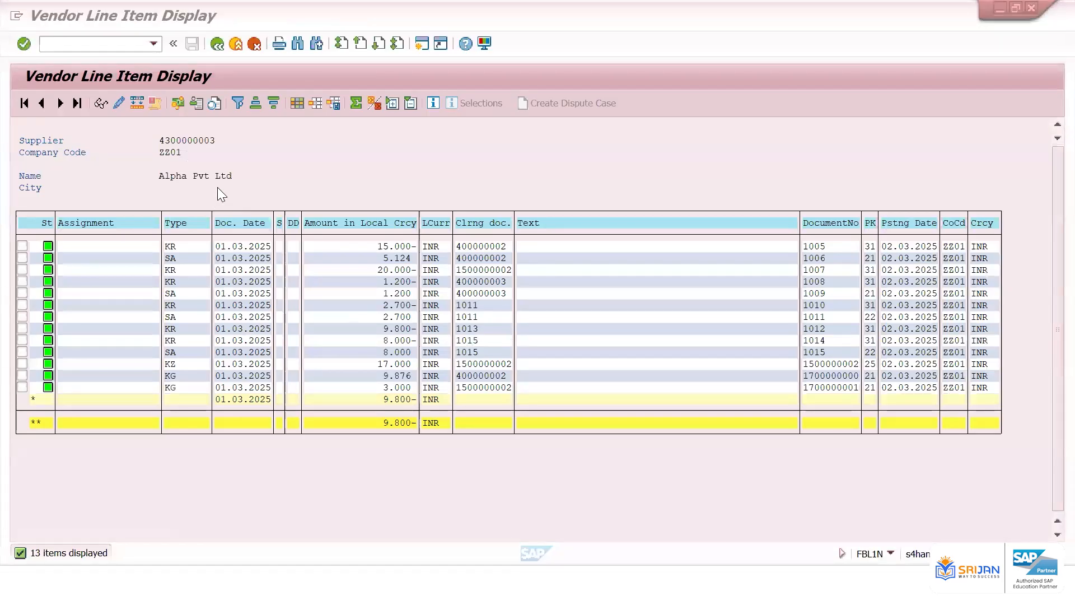
key("alt+Tab")
left_click(132, 39)
type("/n")
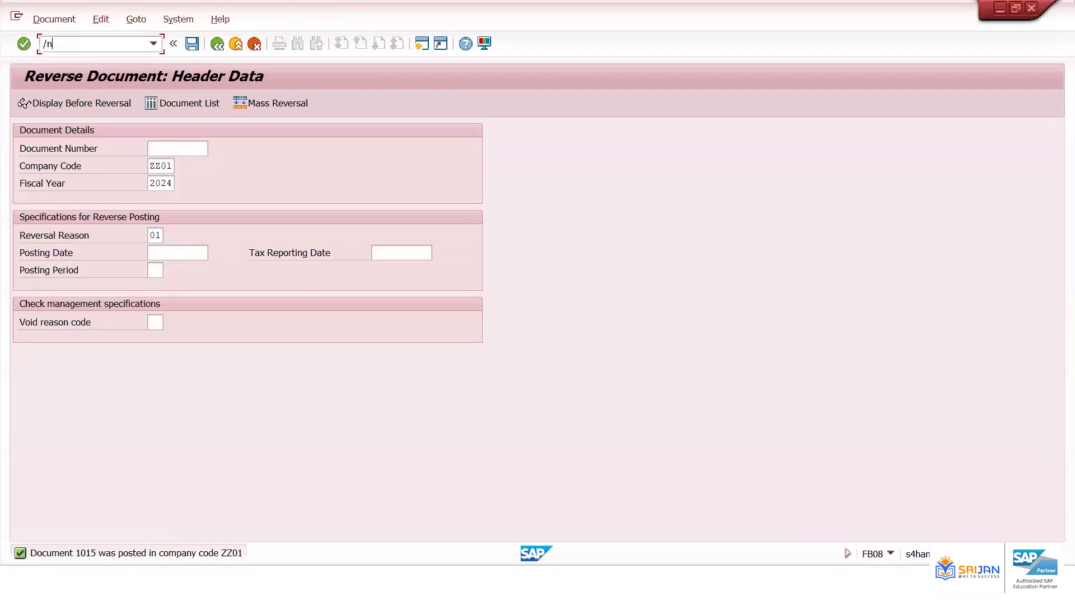
type("FBRA")
key("Return")
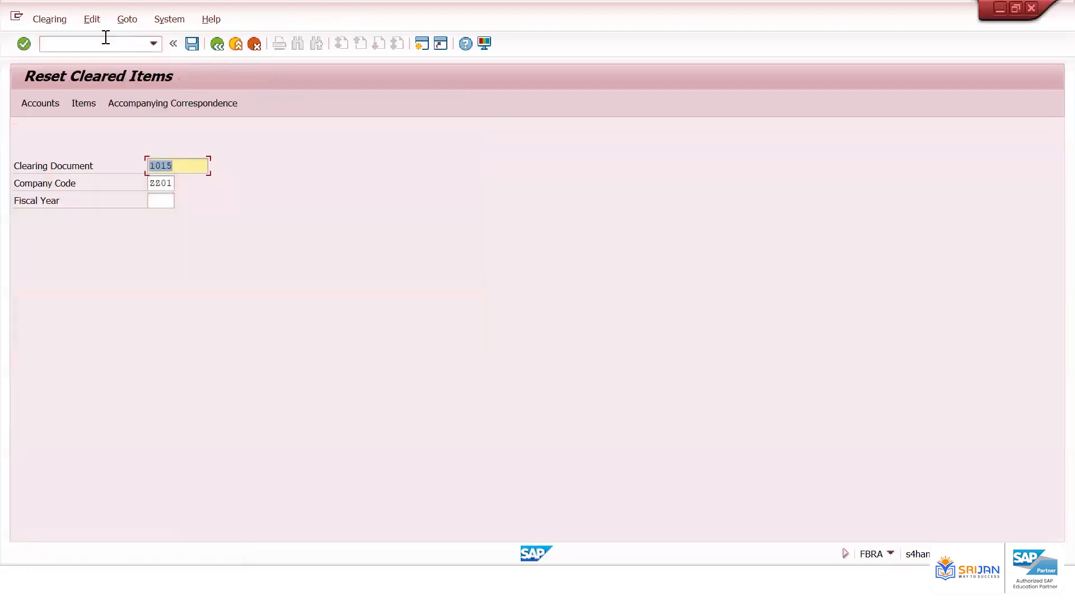
left_click(163, 200)
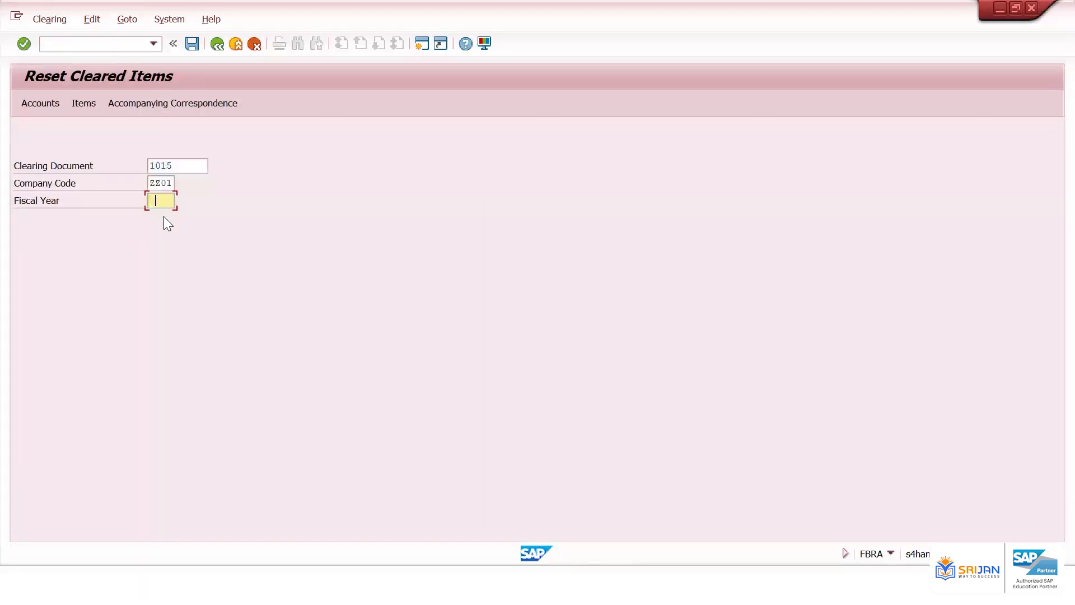
left_click(189, 164)
key("BackSpace")
type("4")
key("Tab")
key("Tab")
type("2024")
key("Return")
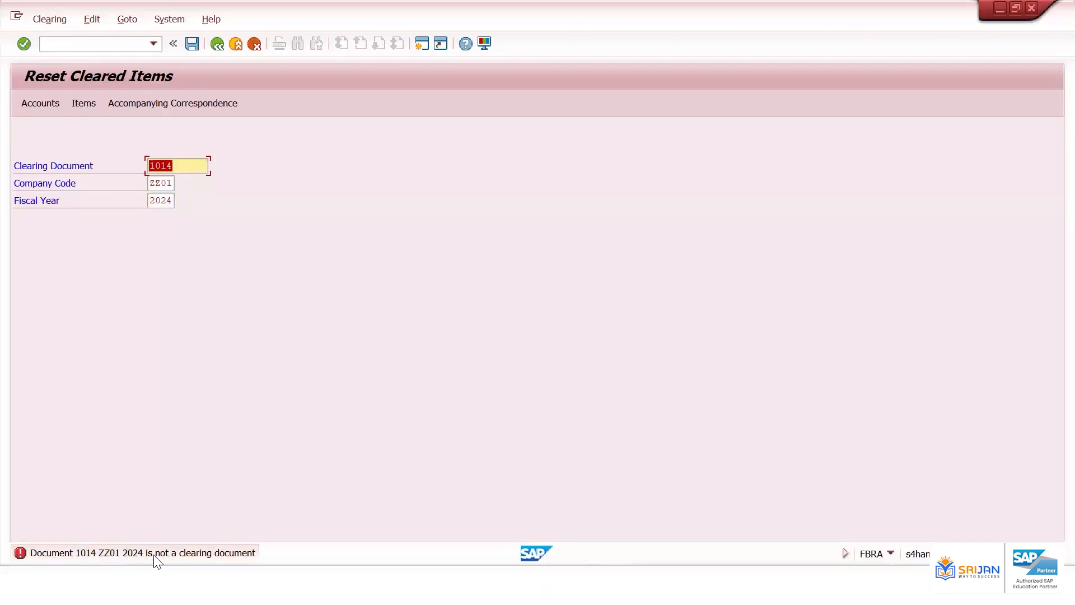
Change the clearing document number to 1015 in the reset screen
left_click(192, 168)
key("BackSpace")
type("5")
Open FB08 and try to reverse document 1015 in company code ZZ01, fiscal year 2024, posting date 02.03.2025
left_click(124, 48)
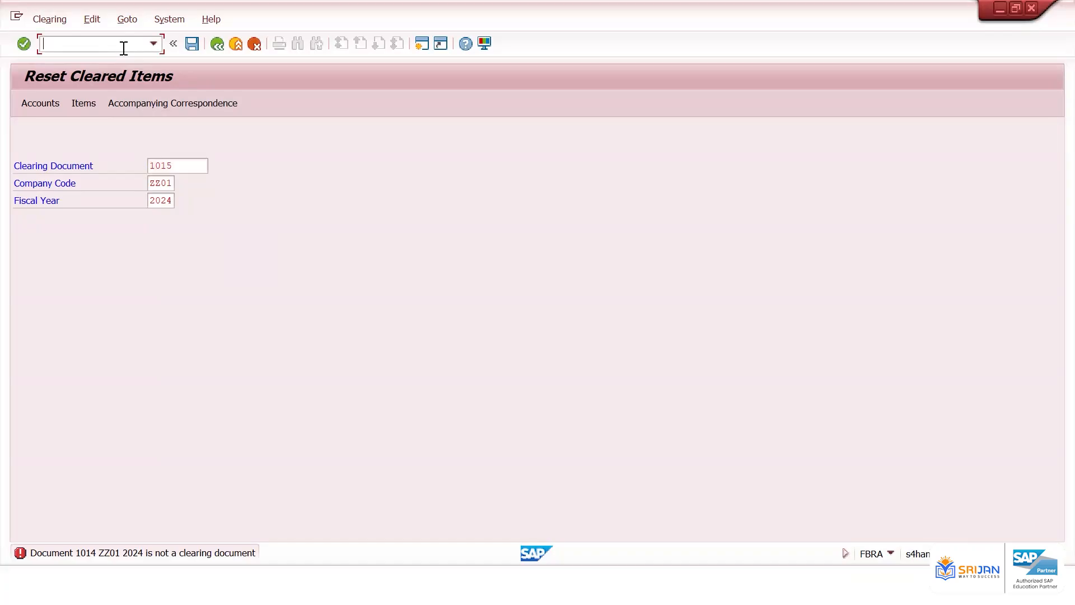
type("/nfb03")
key("Return")
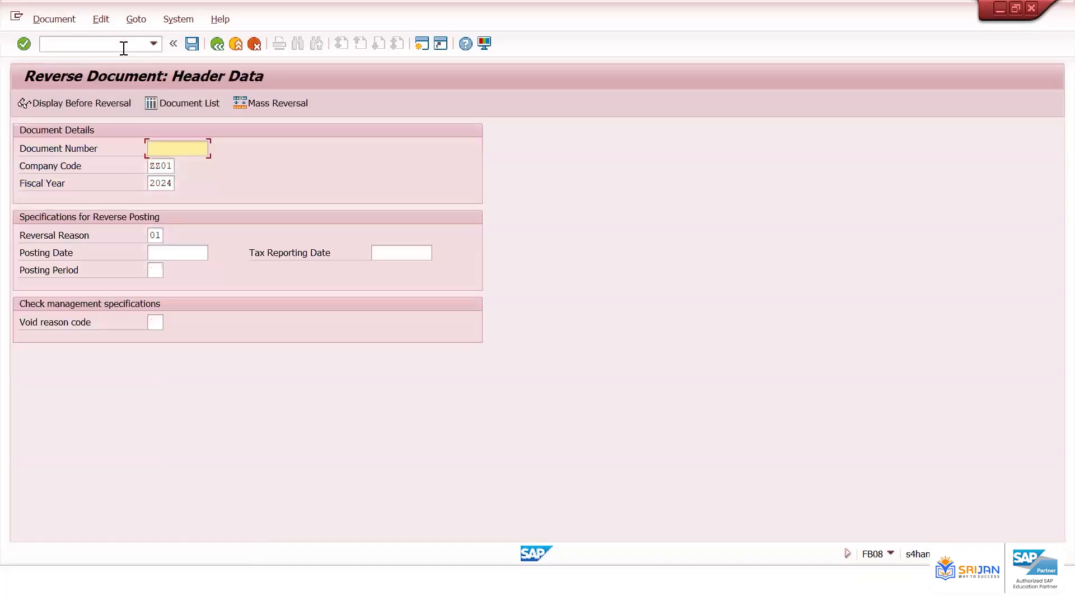
type("1015")
key("Tab")
key("Tab")
key("Tab")
key("Tab")
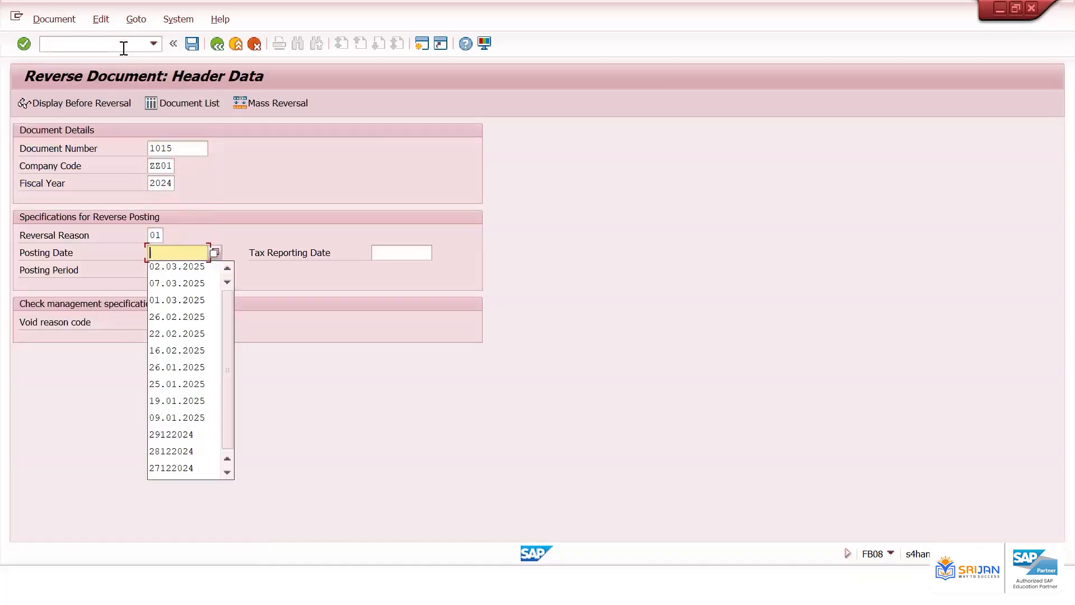
key("Down")
key("Return")
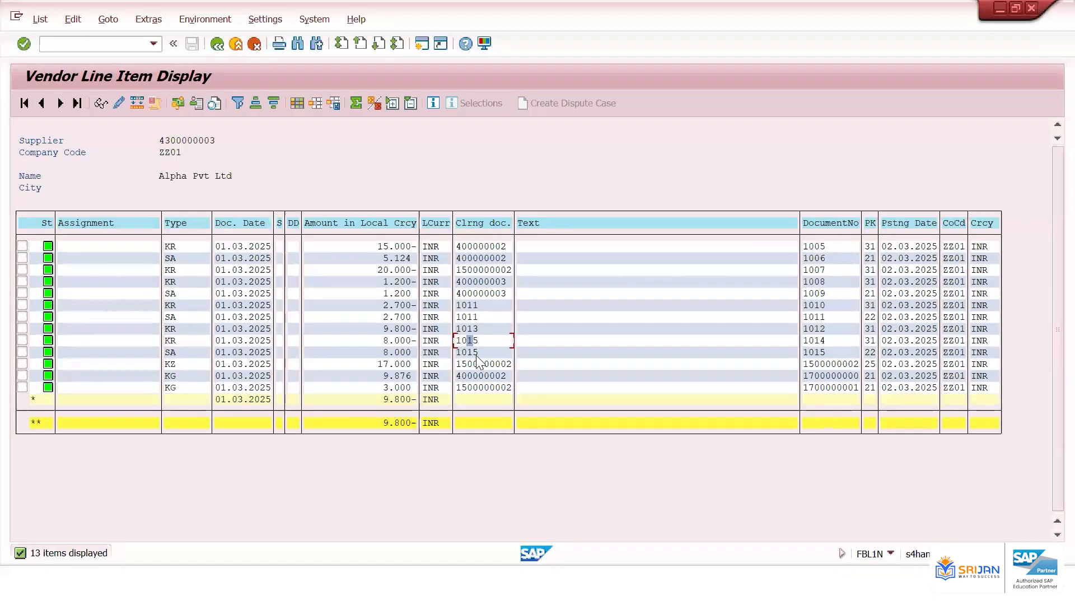
left_click(471, 352)
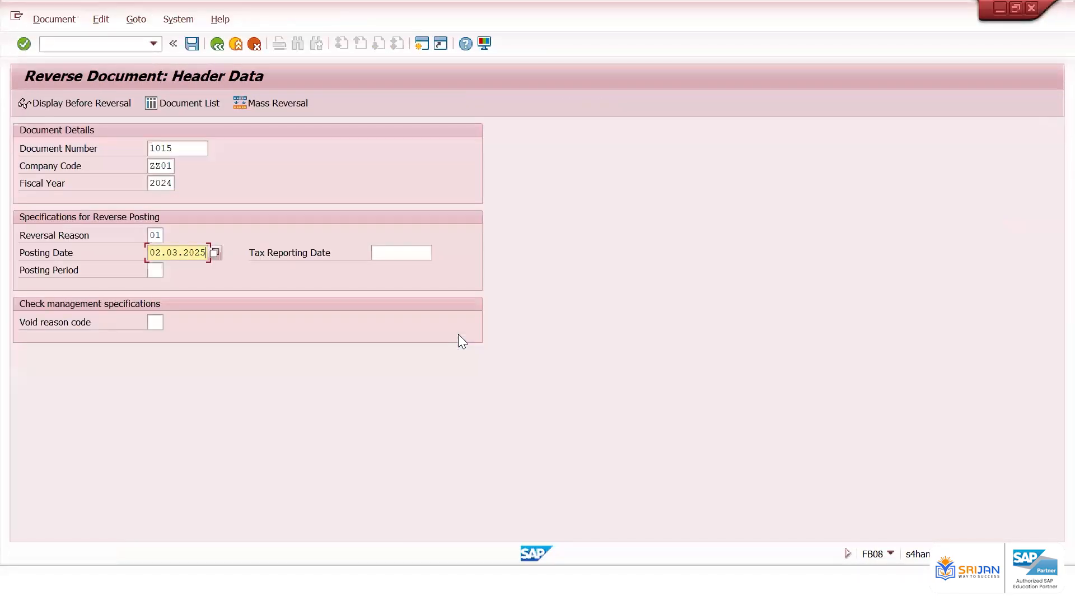
key("Return")
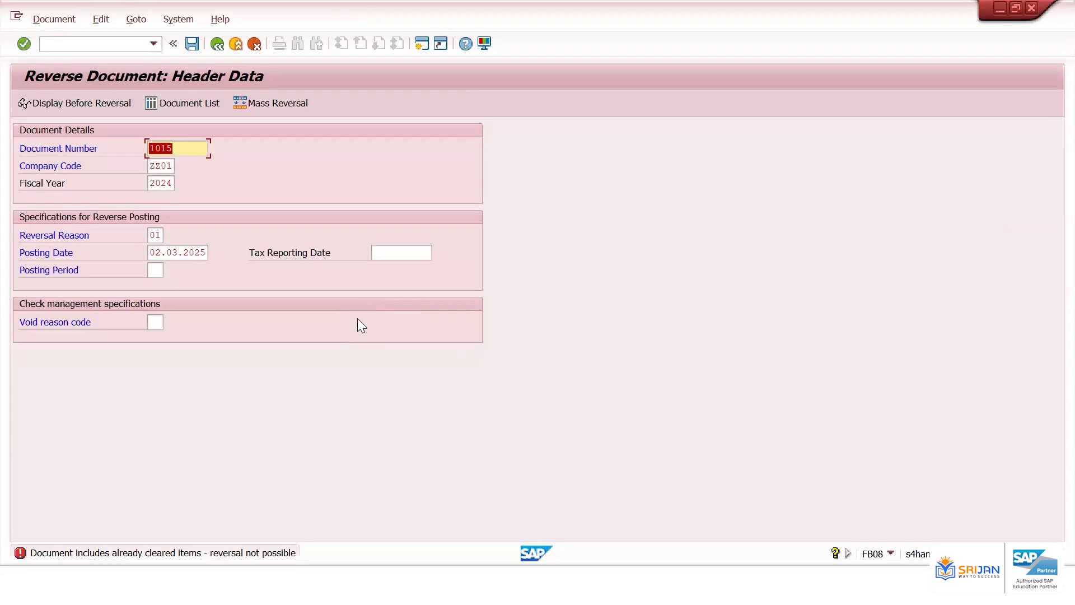
Open FBRA and start resetting clearing document 1015 in company code ZZ01 for fiscal year 2024
left_click(109, 43)
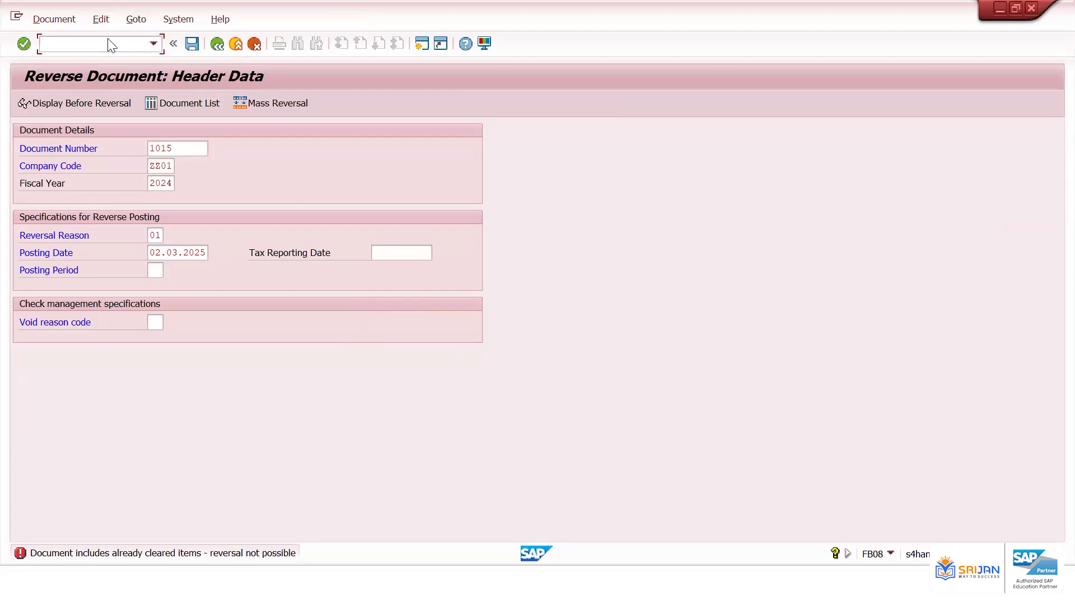
type("/nfbra")
key("Return")
left_click(168, 200)
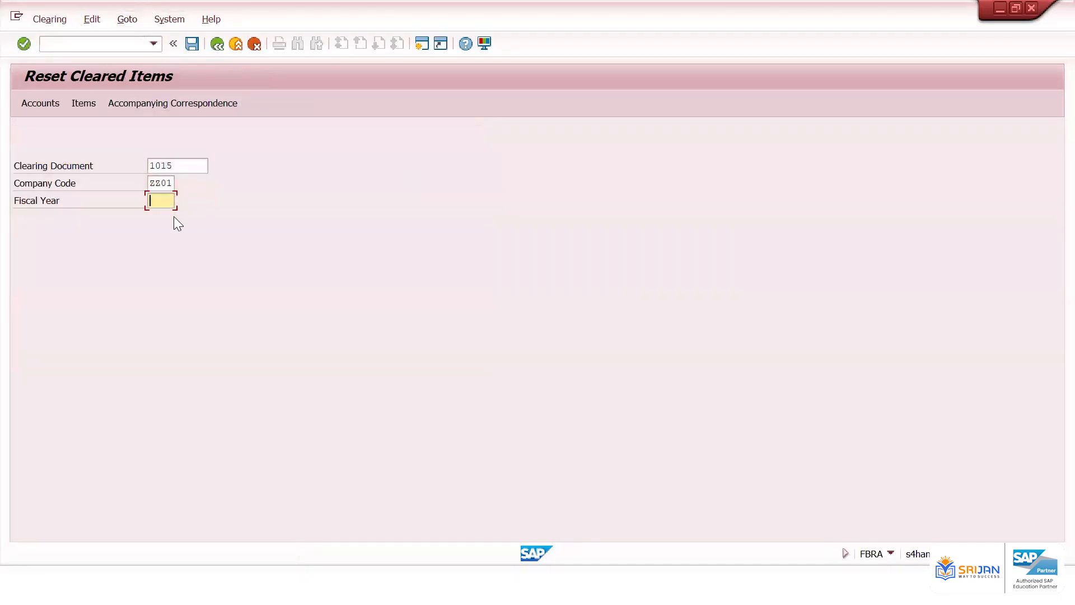
left_click(196, 47)
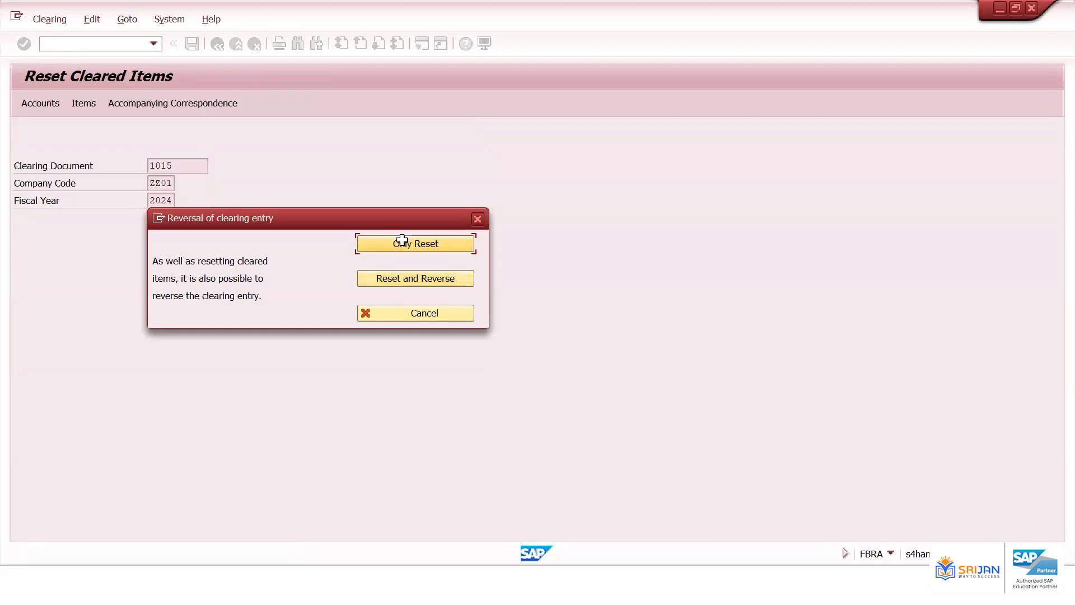
Switch to Excel and relabel the third row as FBRA Reset
key("alt+Tab")
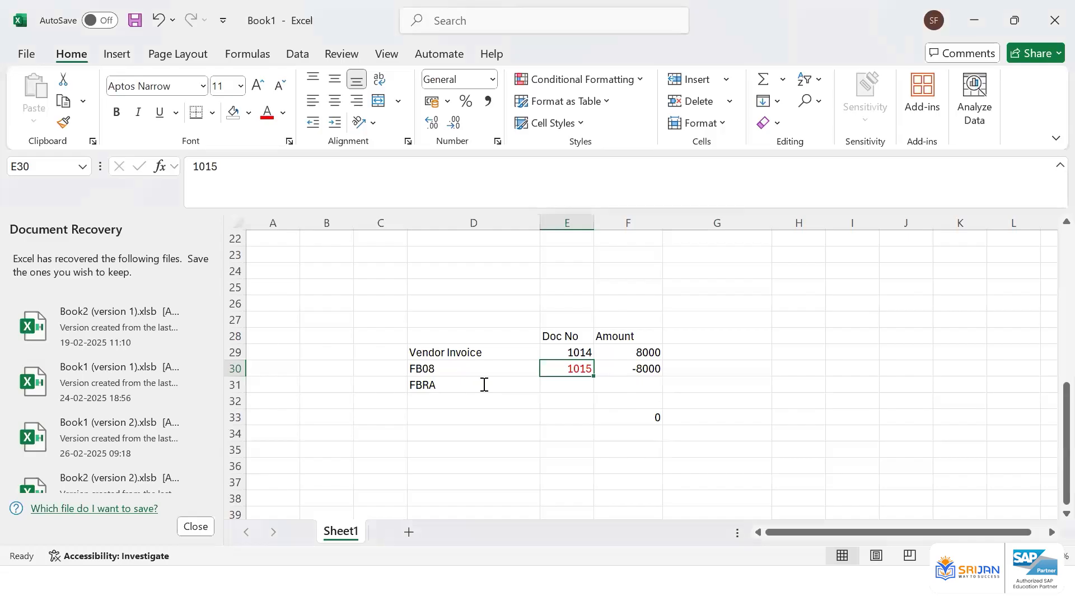
left_click(484, 384)
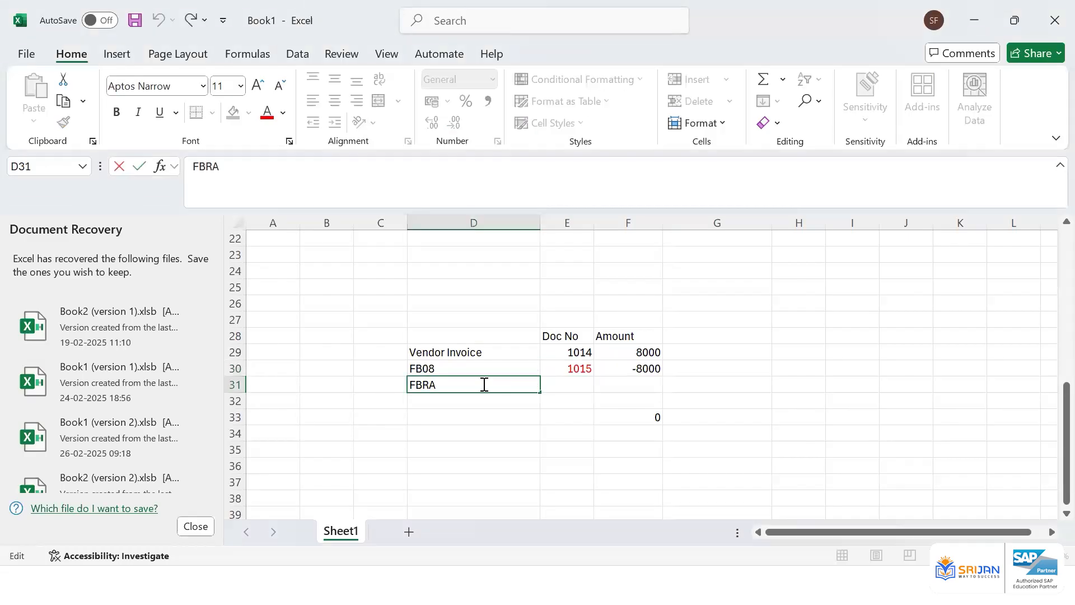
double_click(485, 384)
type("Reset")
key("Return")
Change the font colour of the FB08 row's document number and amount to black
left_click(483, 383)
key("Right")
key("Up")
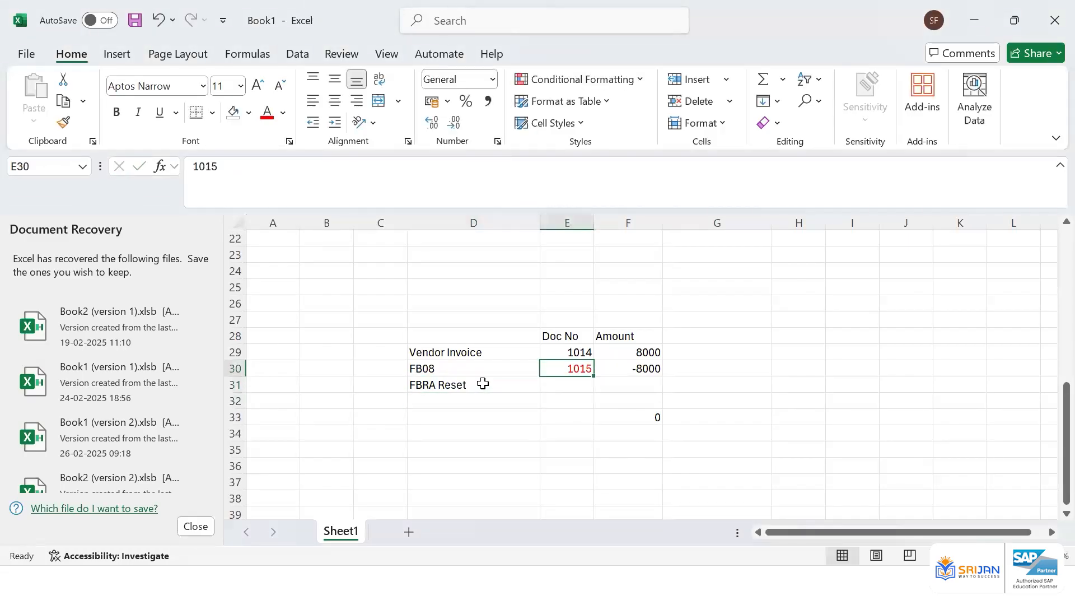
key("shift+Right")
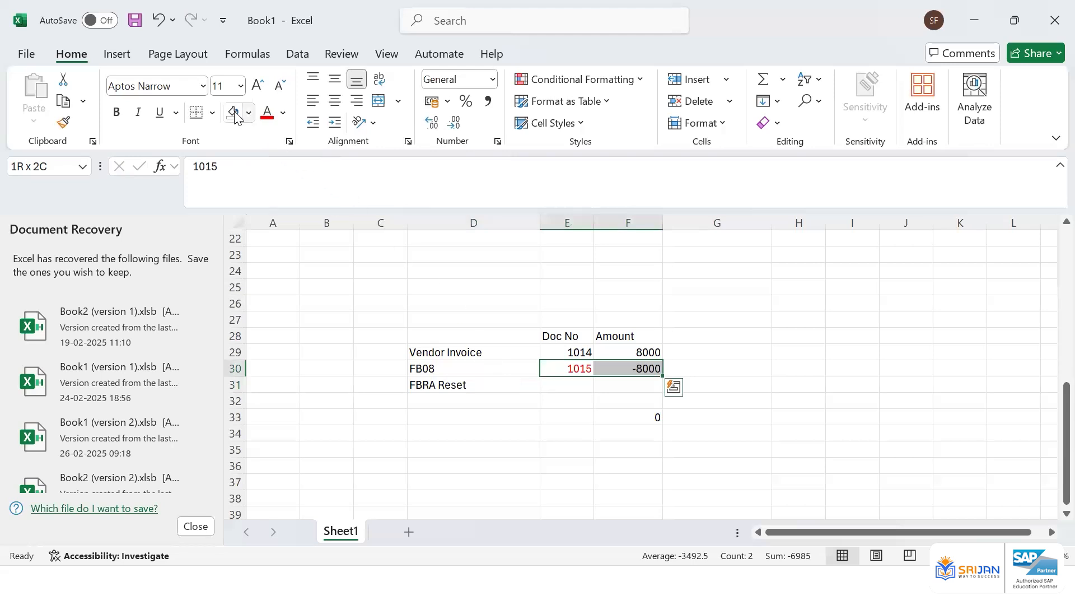
left_click(282, 114)
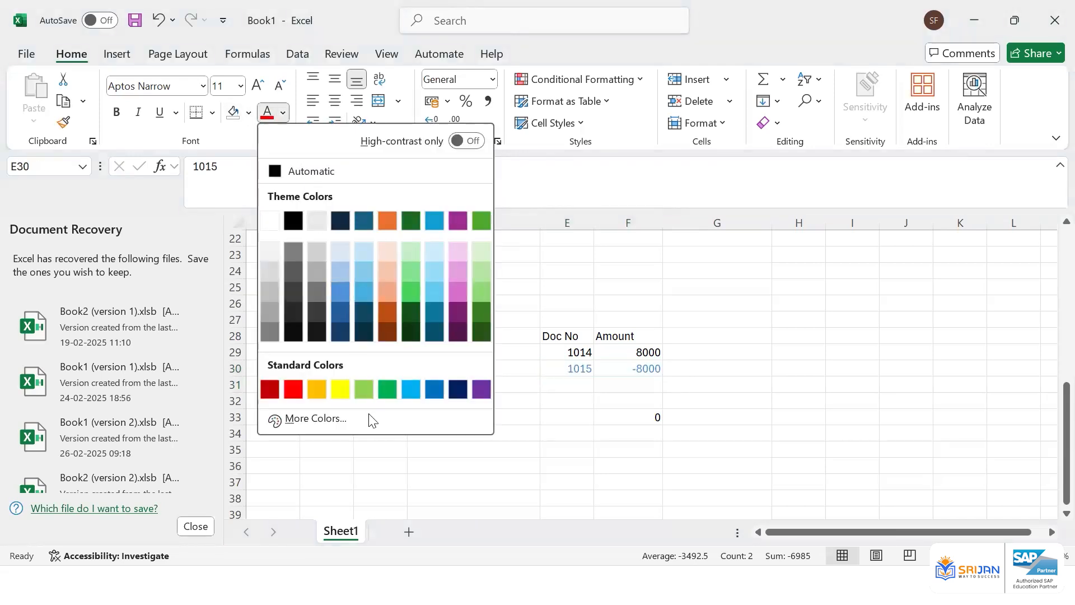
left_click(287, 230)
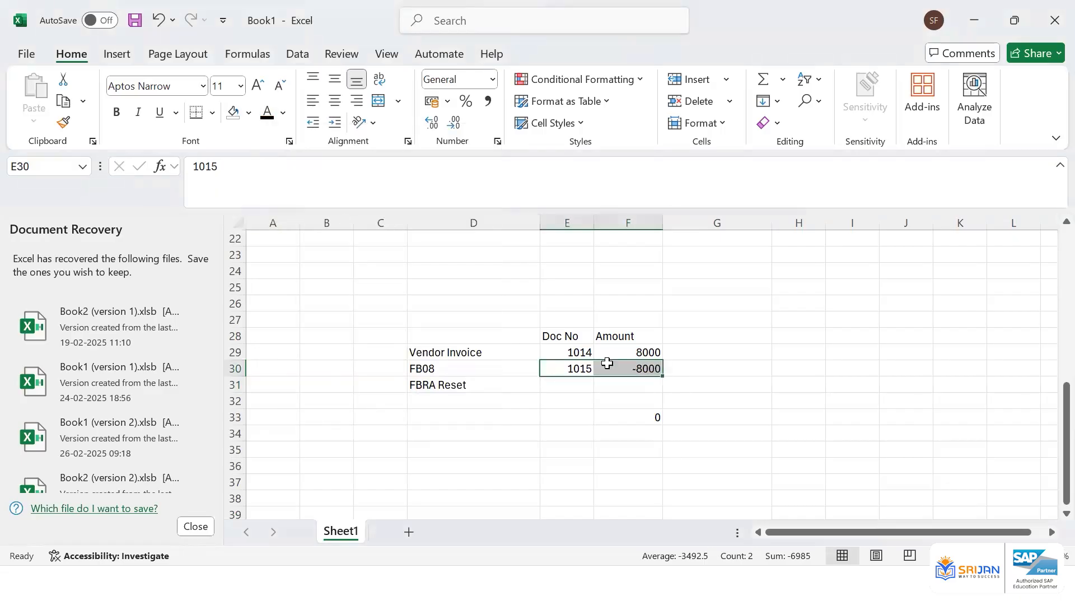
Enter the status Open beside both the Vendor Invoice and FB08 rows
left_click(715, 354)
left_click(569, 351)
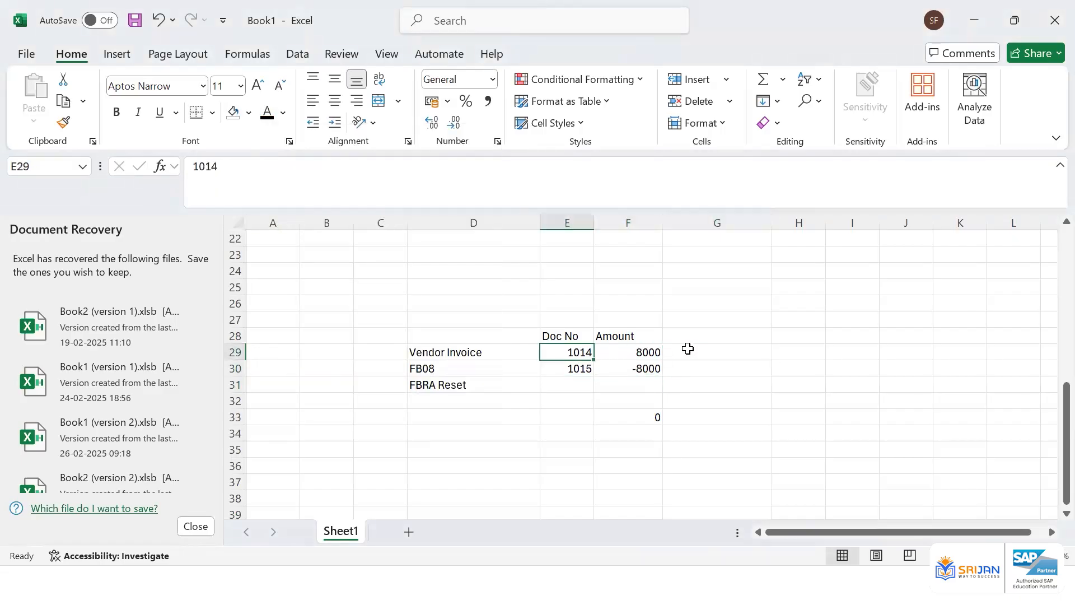
left_click(688, 354)
type("Open")
key("Return")
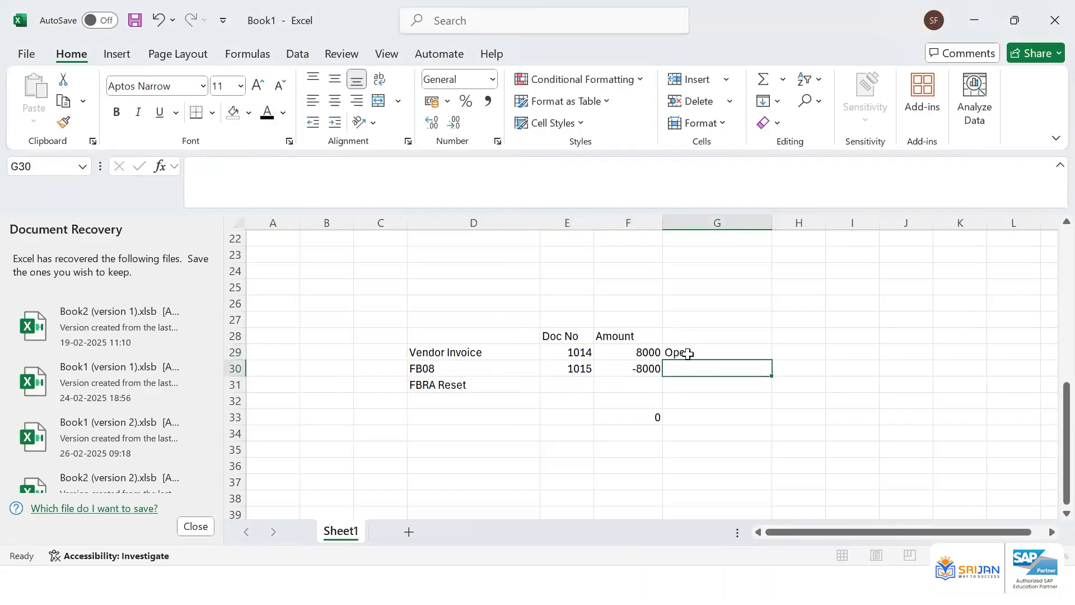
type("Open")
key("Return")
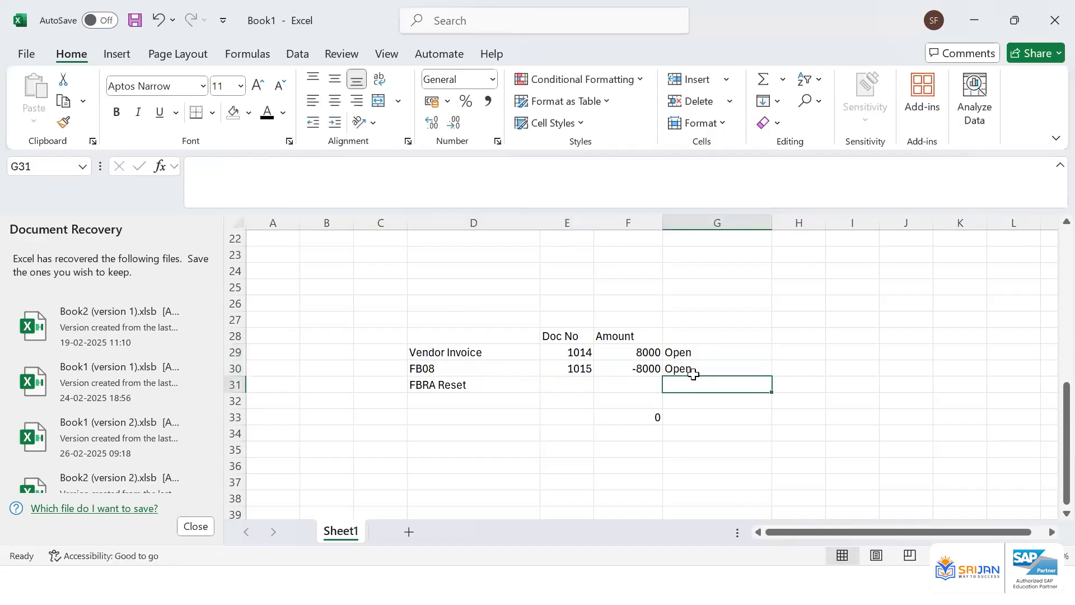
Examine the document numbers and amounts of the Vendor Invoice and FB08 rows
left_click(648, 419)
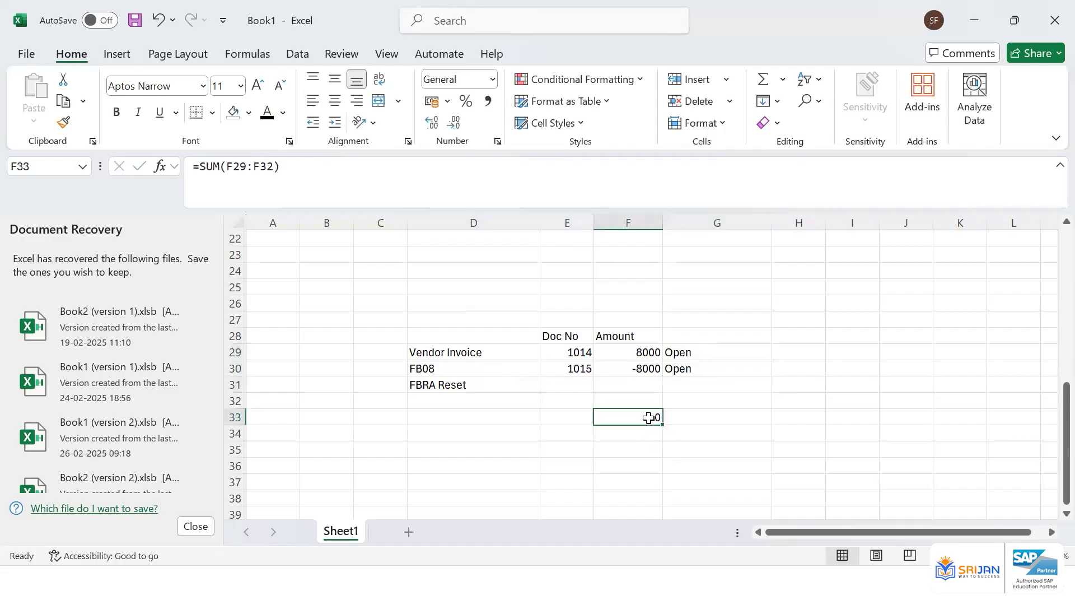
left_click_drag(634, 351, 639, 367)
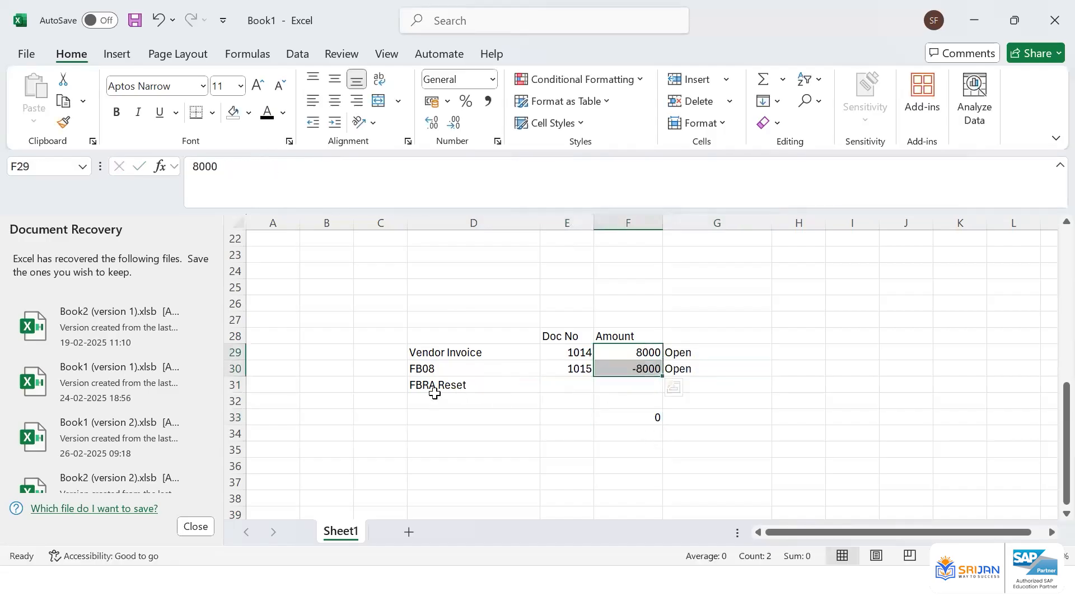
left_click(477, 388)
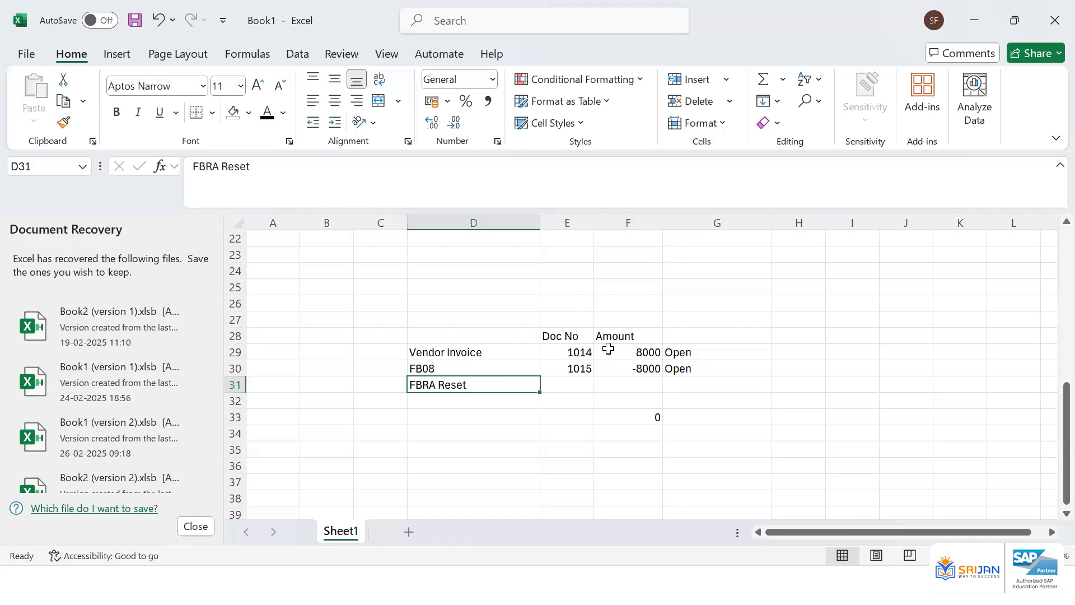
left_click_drag(589, 351, 632, 358)
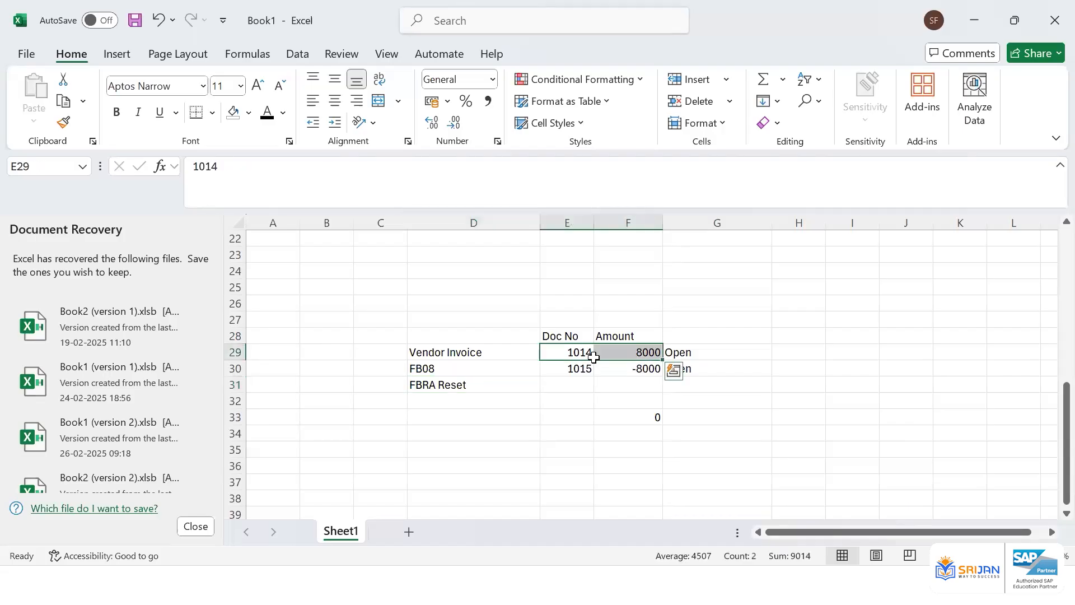
left_click(590, 354)
left_click(620, 356)
left_click_drag(568, 372, 613, 366)
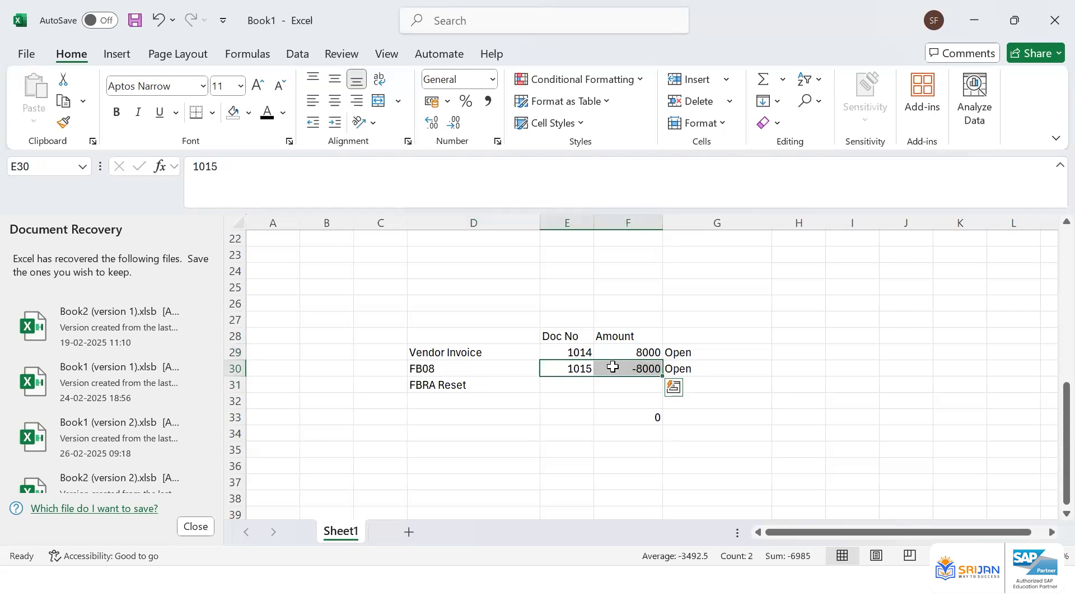
left_click(485, 384)
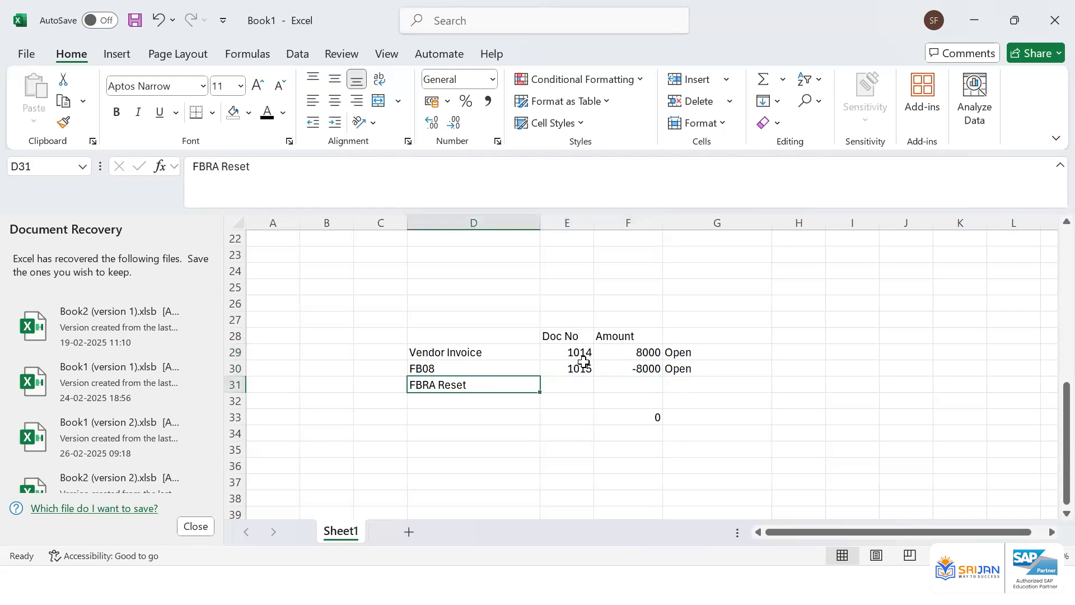
left_click_drag(571, 351, 621, 367)
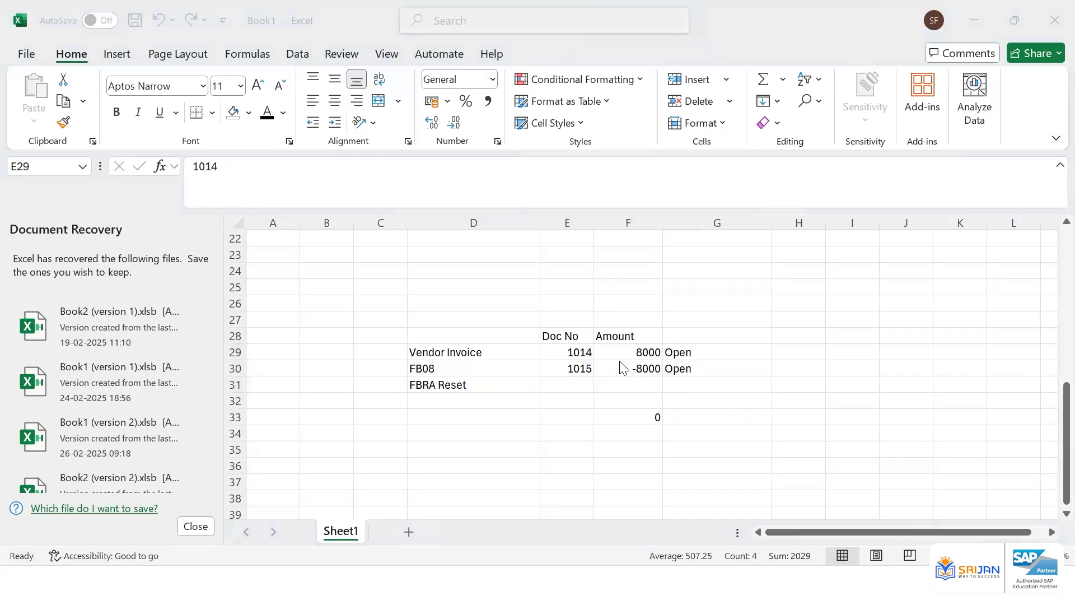
Review documents 1014 and 1015 in the vendor line items, then confirm the clearing reset with Only Reset
key("alt+Tab")
left_click(395, 338)
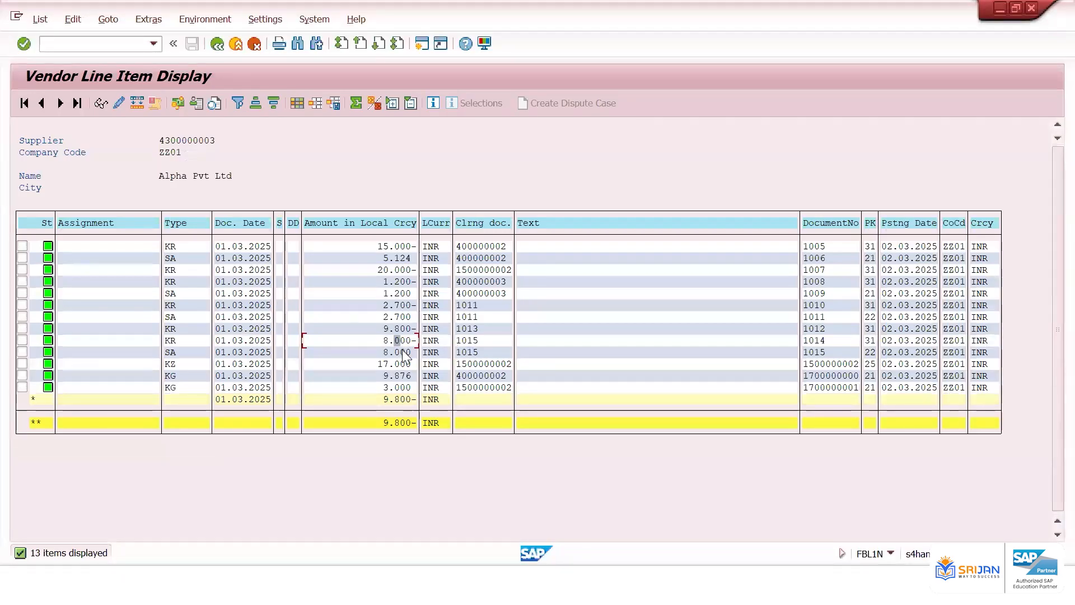
left_click(822, 340)
left_click(816, 351)
key("alt+Tab")
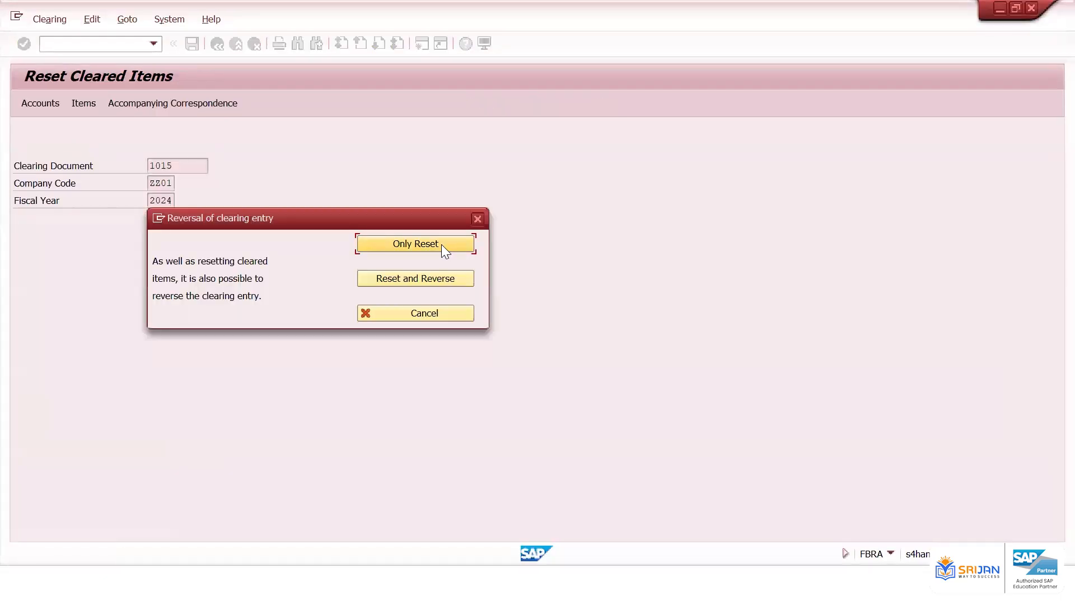
left_click(434, 243)
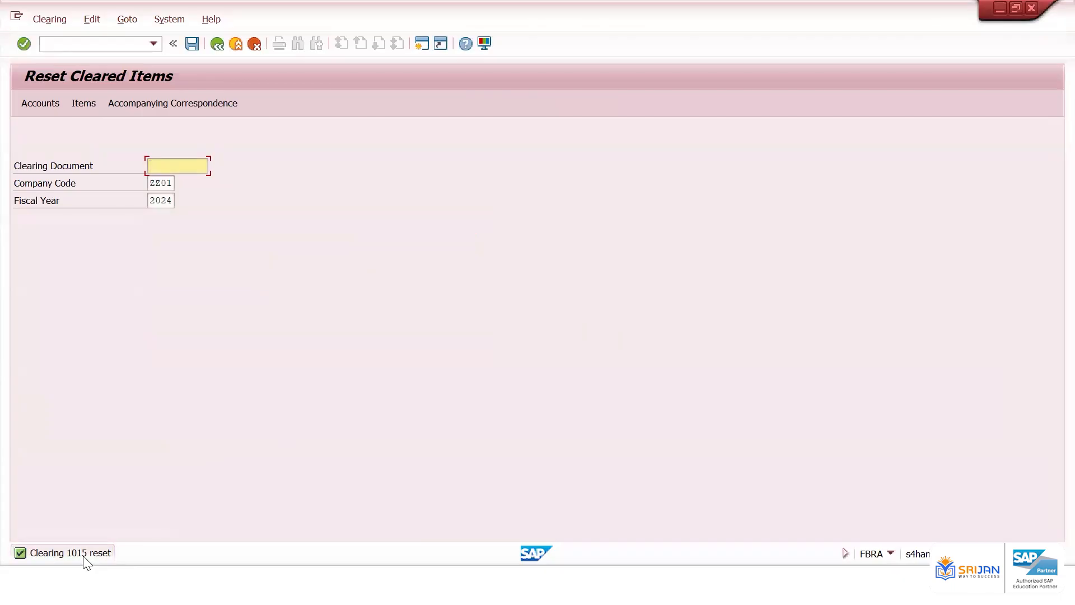
Refresh the vendor line item list and check the rows for documents 1014 and 1015
key("alt+Tab")
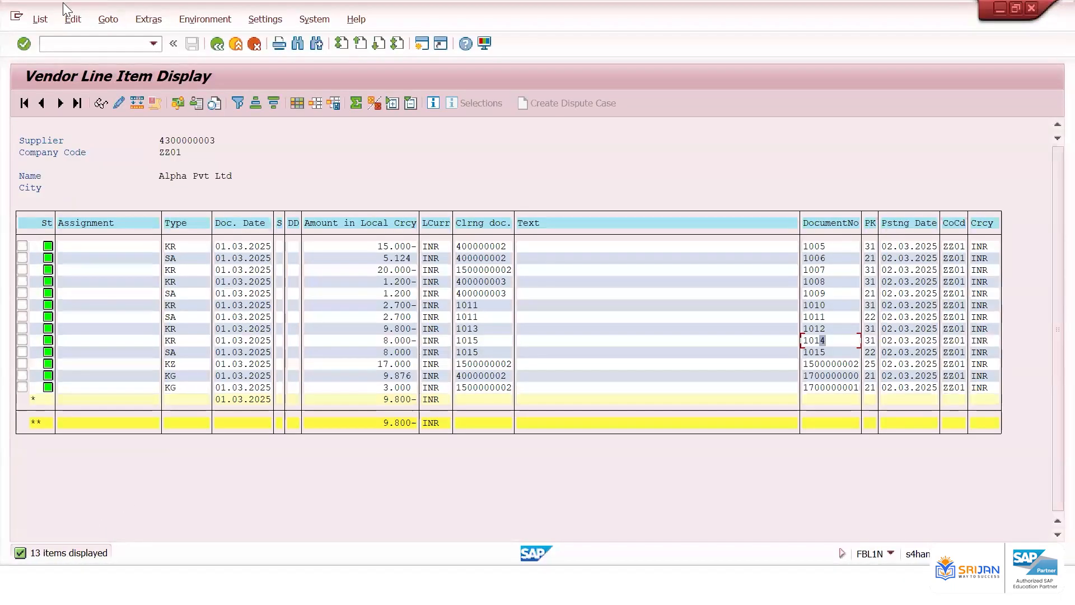
left_click(40, 22)
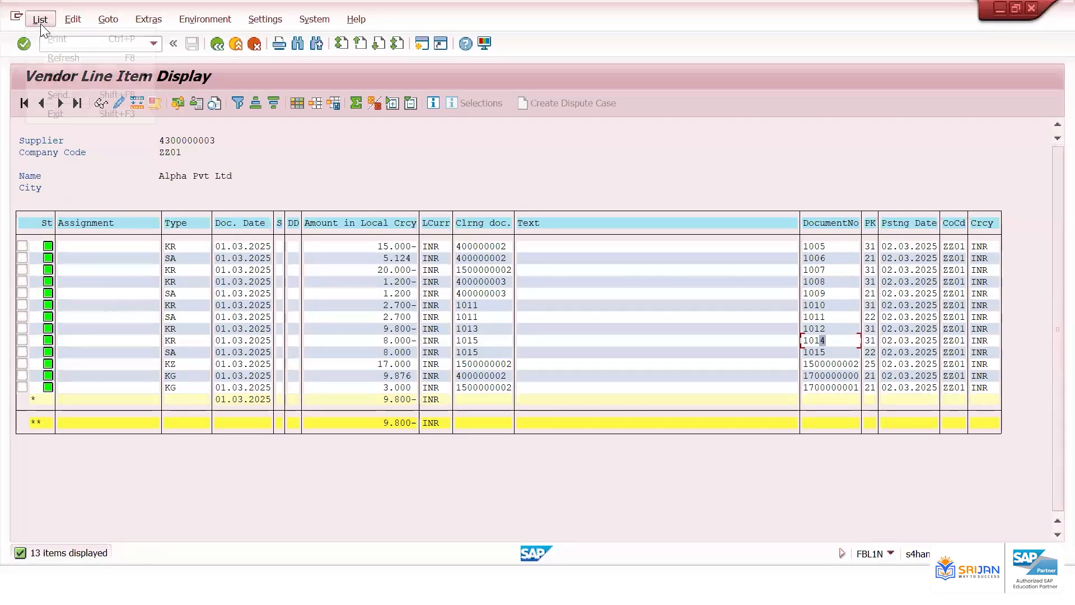
left_click(86, 59)
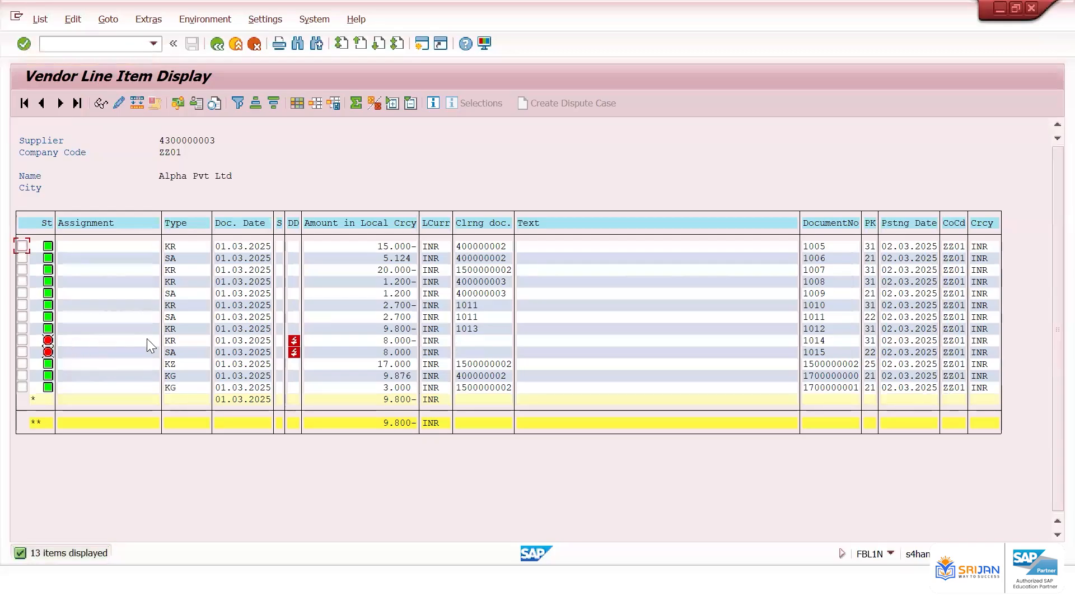
left_click(820, 339)
left_click(401, 340)
left_click(404, 352)
key("alt+Tab")
key("alt+Tab")
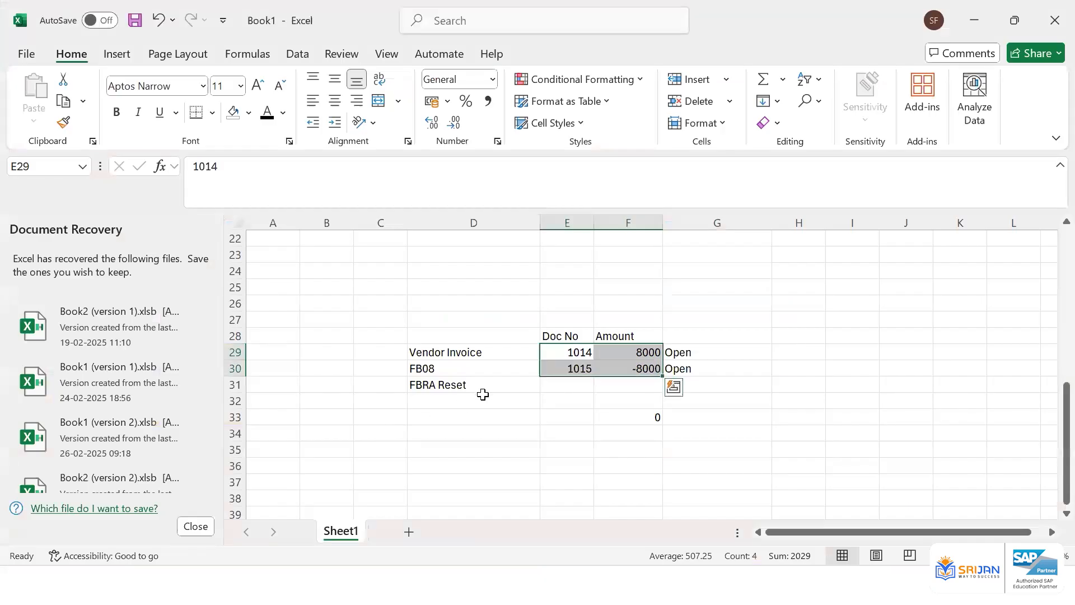
Copy the FBRA Reset label to the row below and extend it to FBRA Reset & Reverse
left_click(475, 390)
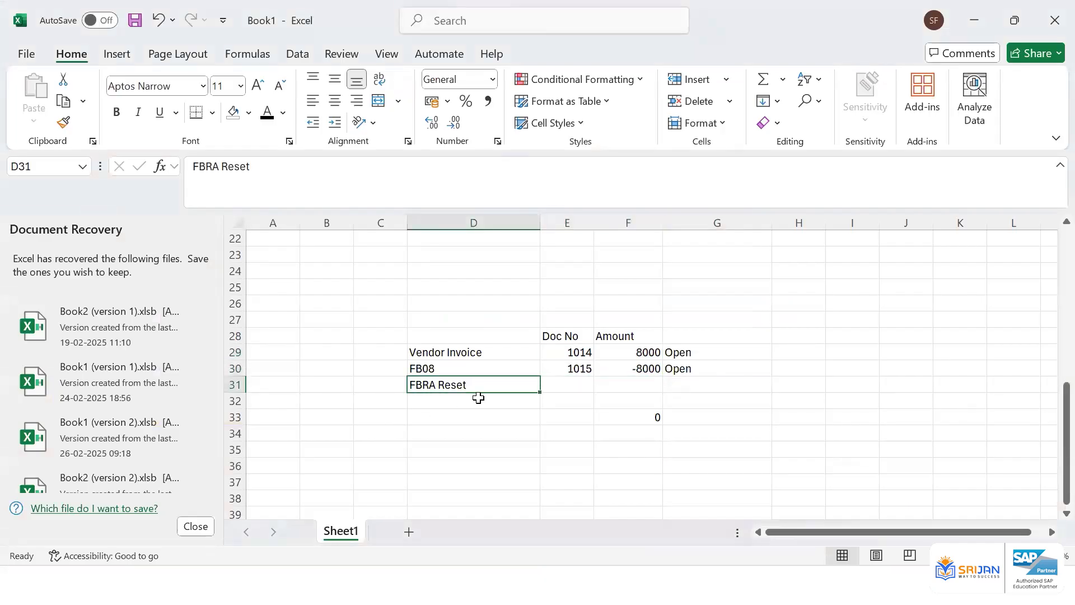
key("ctrl+c")
left_click(478, 398)
key("Return")
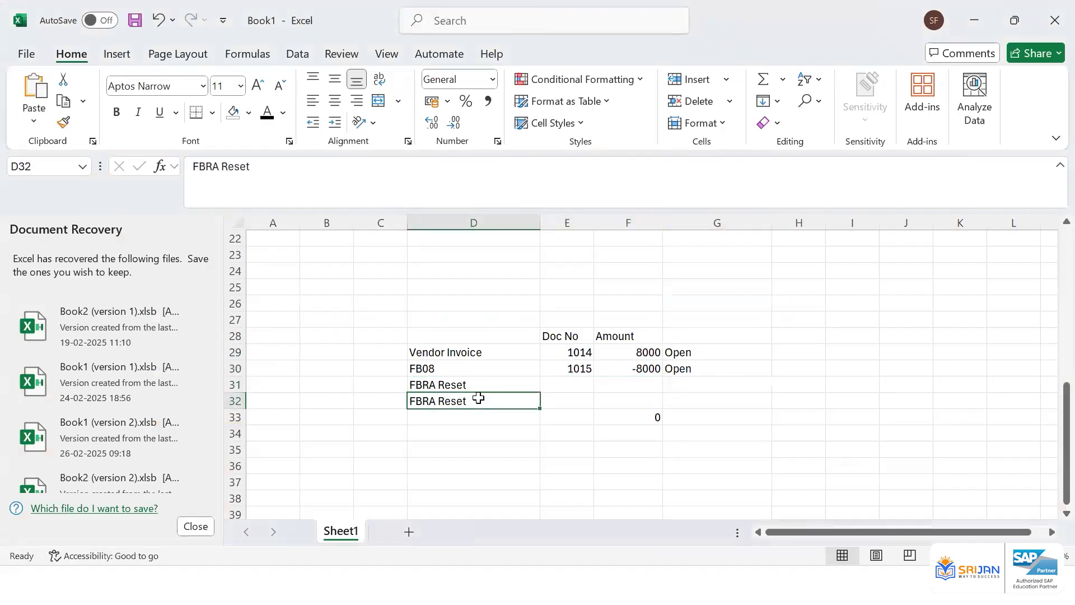
double_click(478, 398)
type("& Reverse")
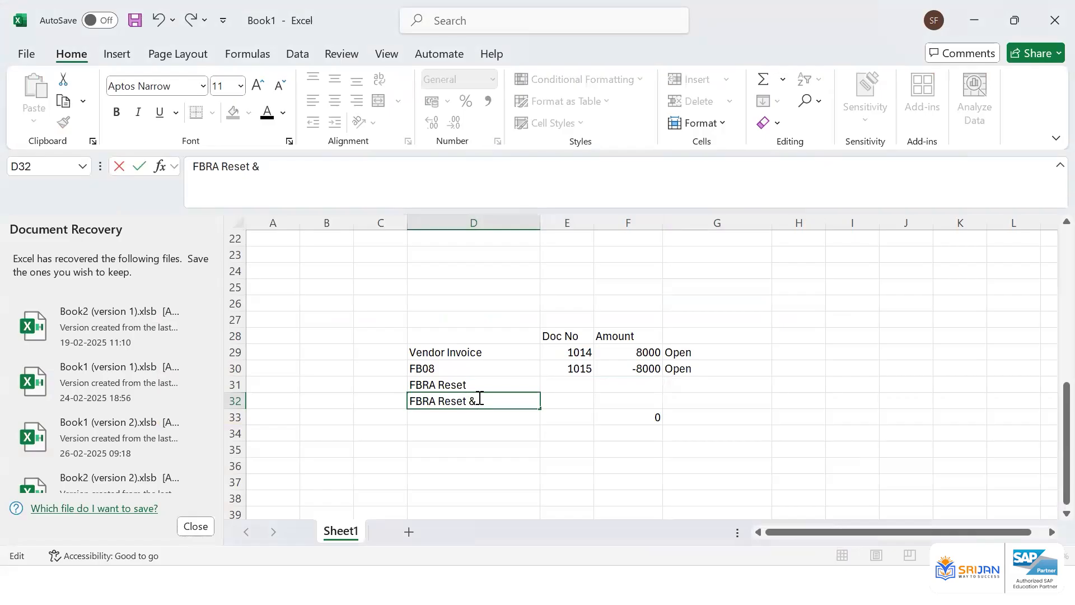
key("Return")
key("Up")
key("Up")
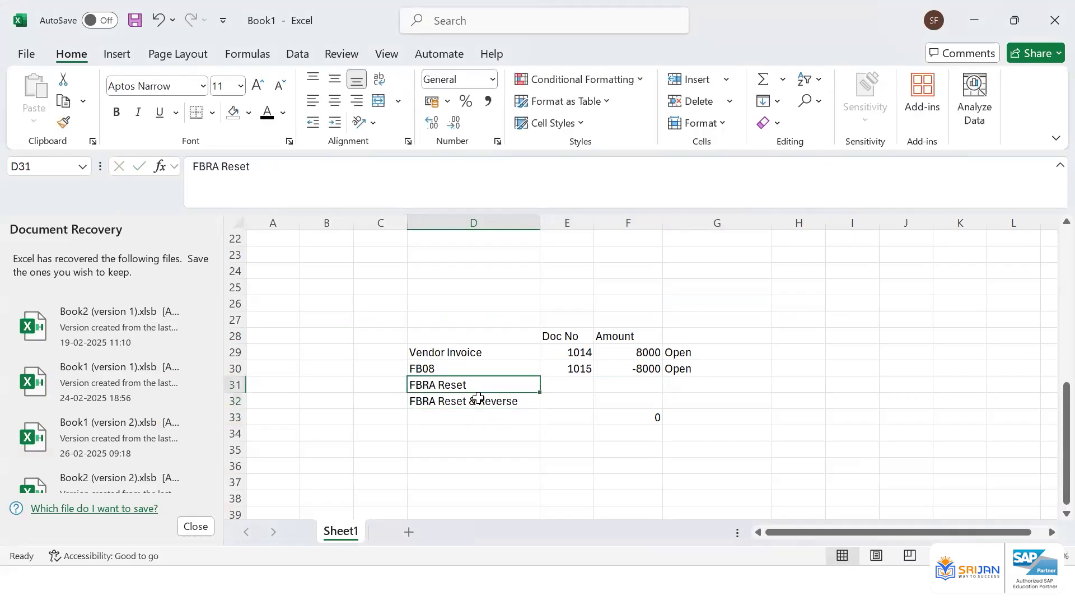
Set the FB08 row's status to Cleared
key("Up")
key("Right")
key("Right")
key("Right")
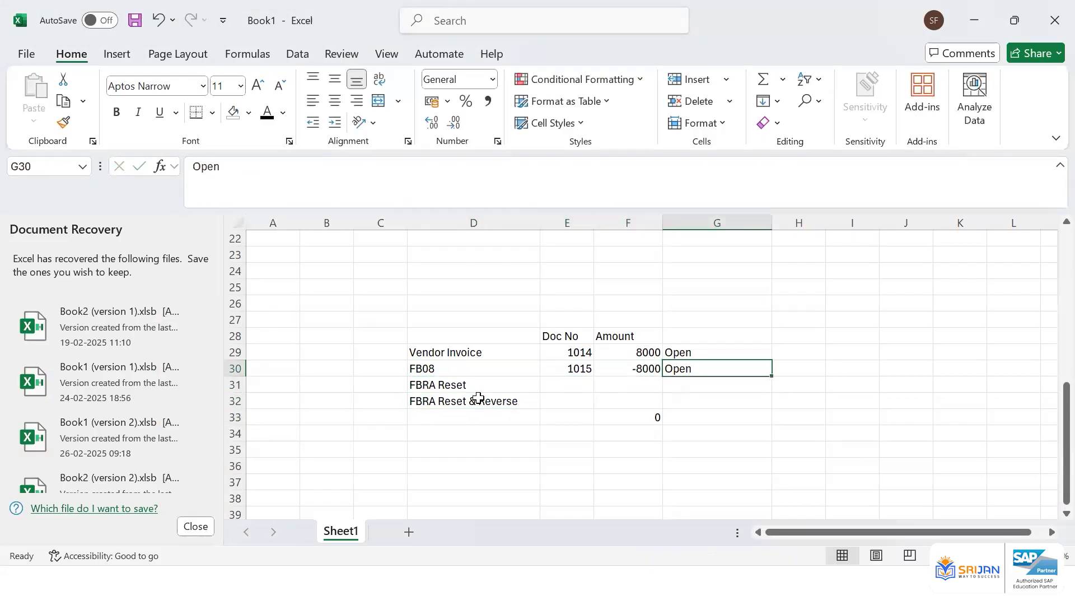
type("Cleare")
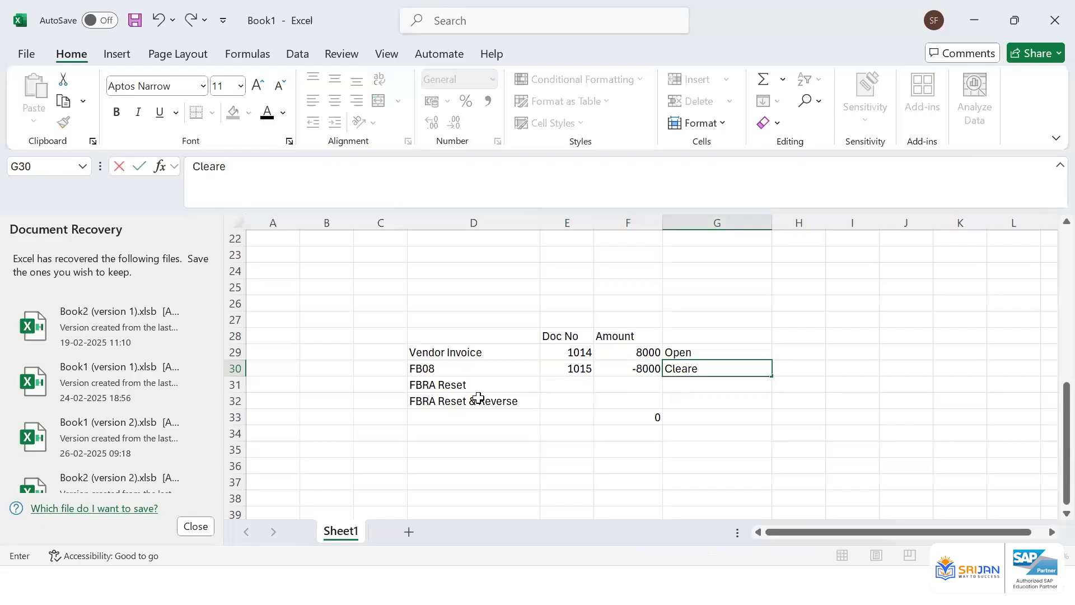
type("d")
key("Return")
Clear the amount in the FB08 row
key("Up")
key("Left")
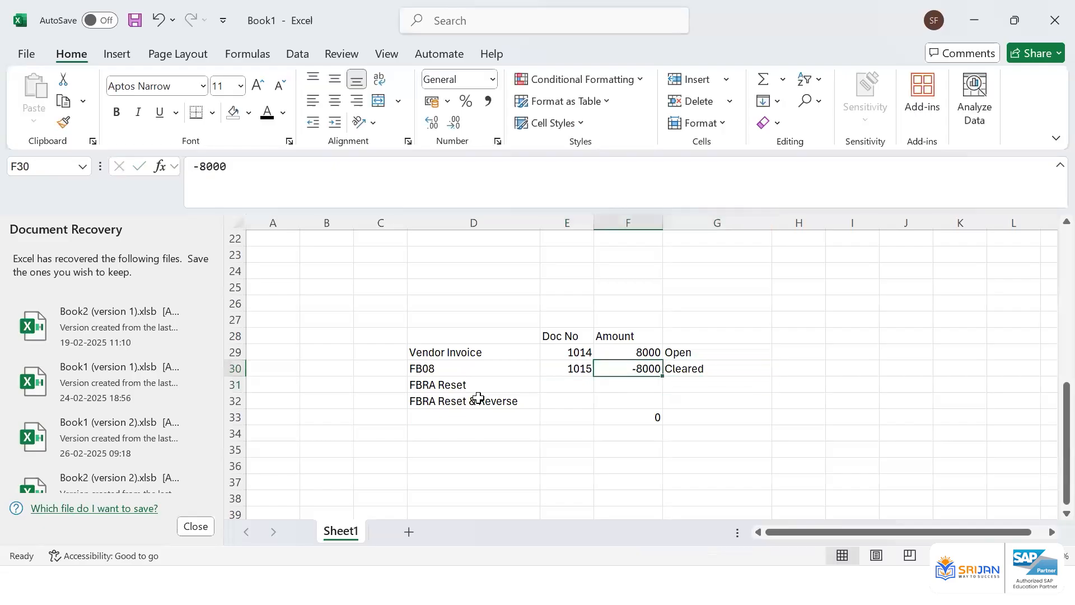
key("Left")
key("shift+Right")
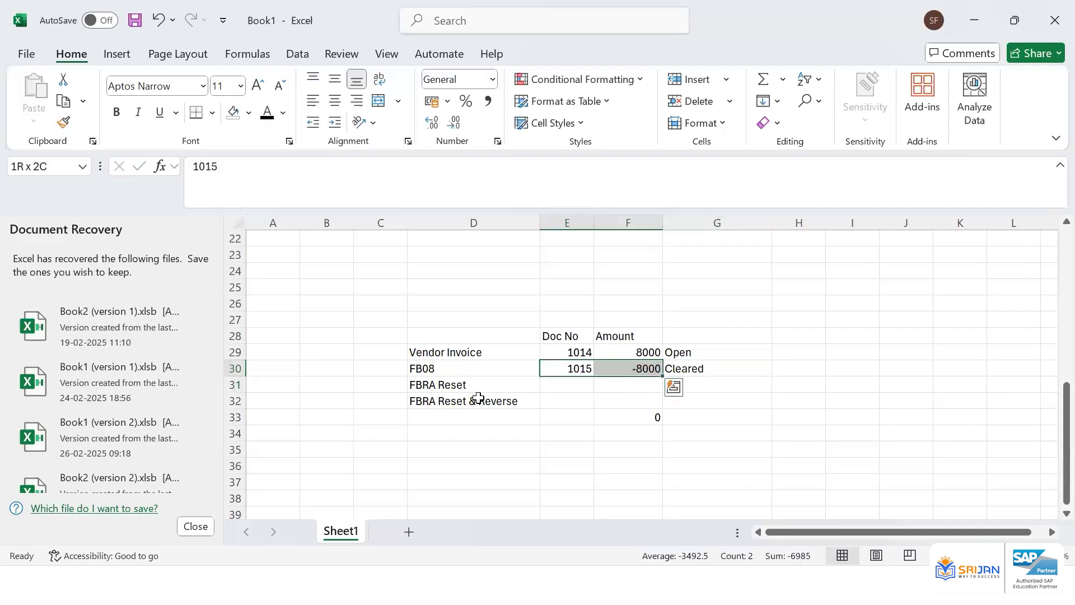
key("Right")
key("Delete")
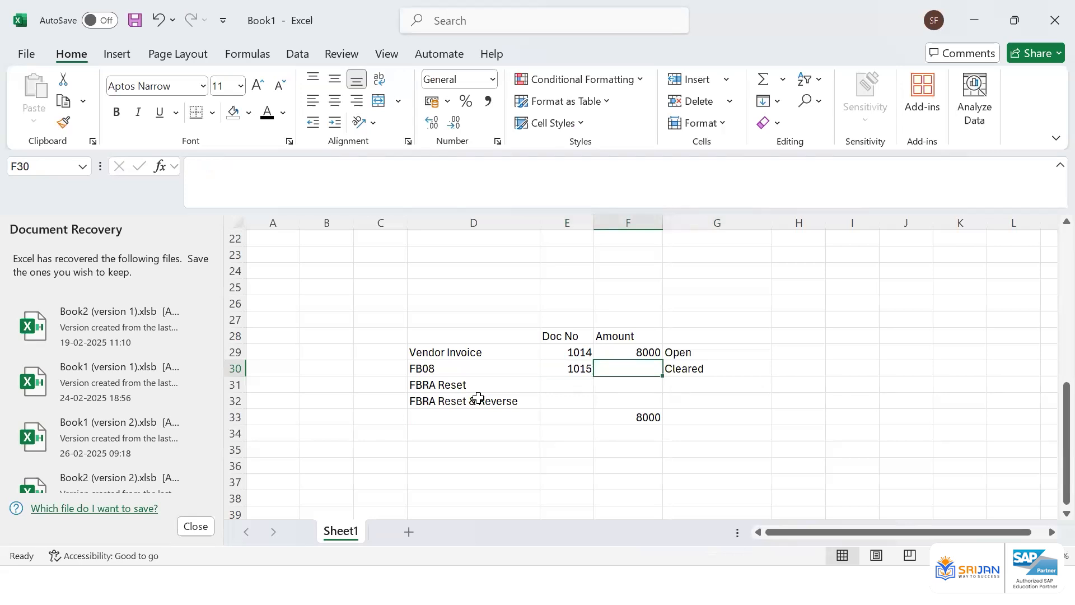
key("alt+Tab")
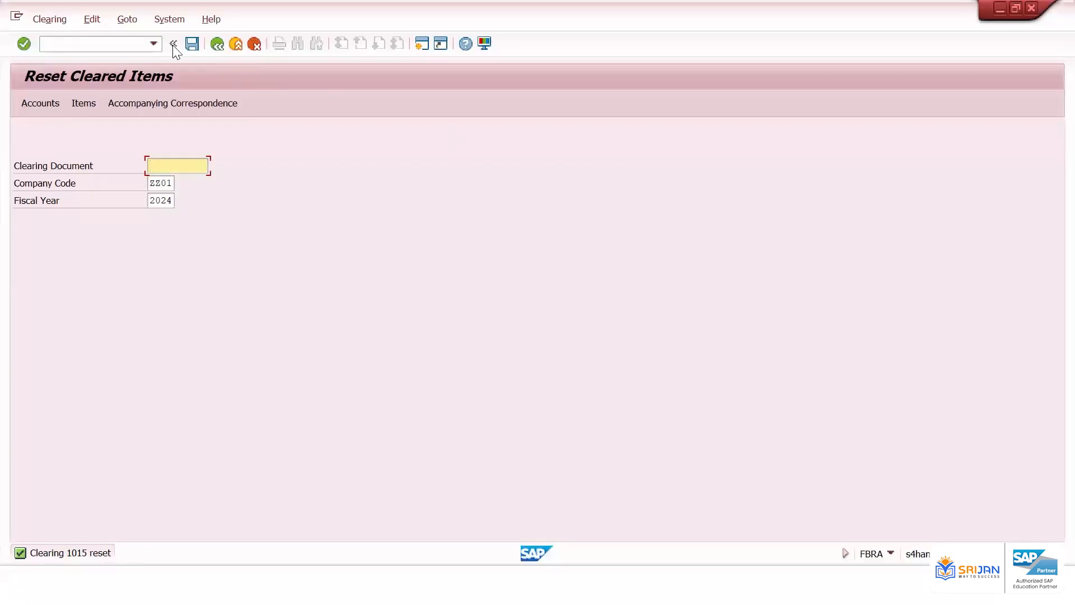
left_click(137, 44)
type("/n")
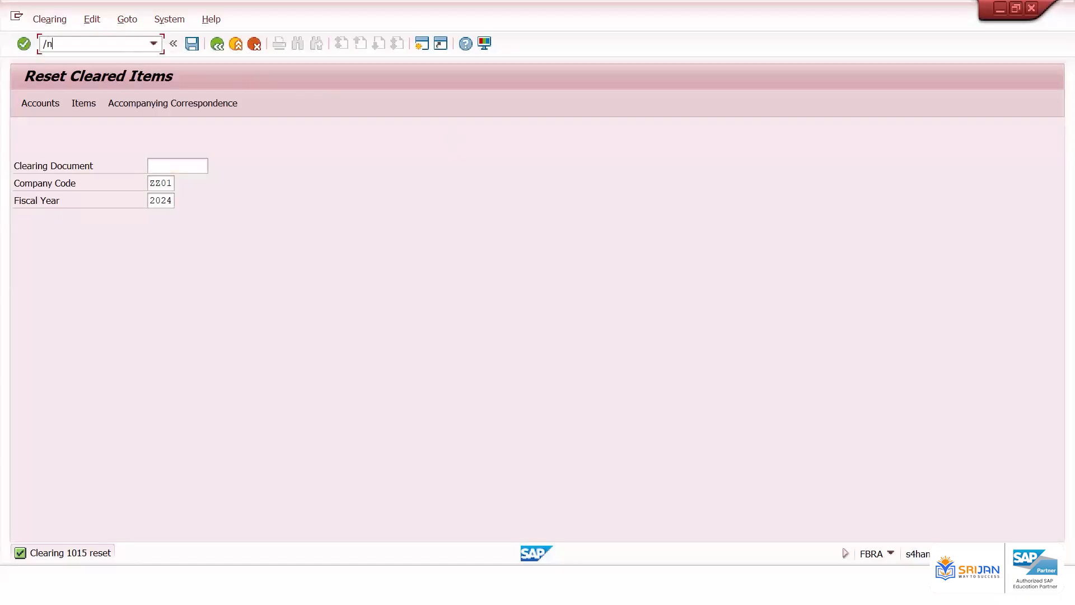
type("fbra")
key("Return")
key("Down")
key("Down")
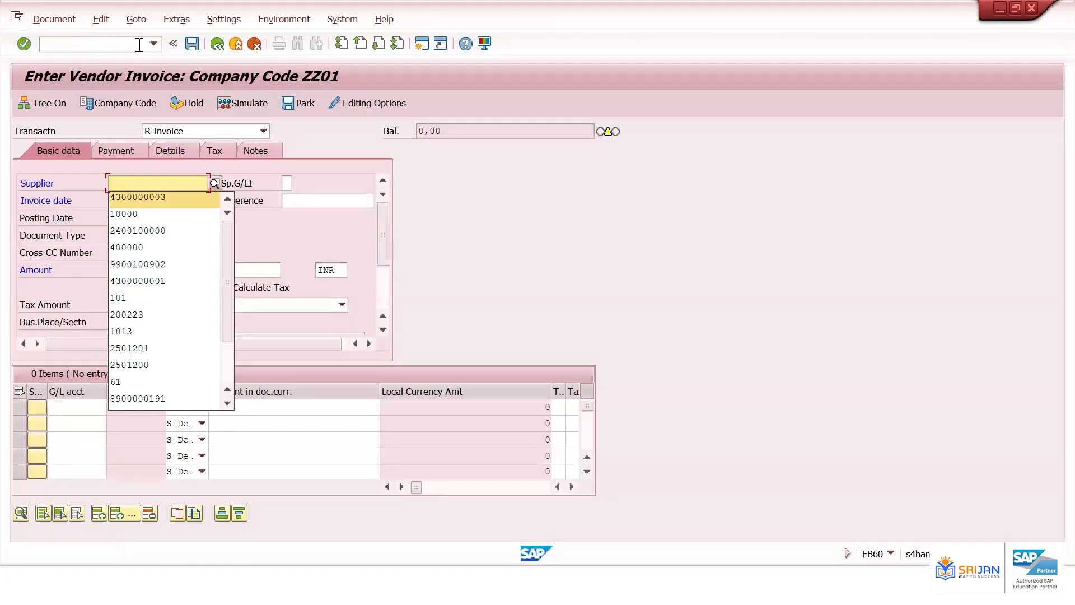
key("Return")
key("Tab")
key("Tab")
key("Down")
key("Down")
key("Return")
key("Tab")
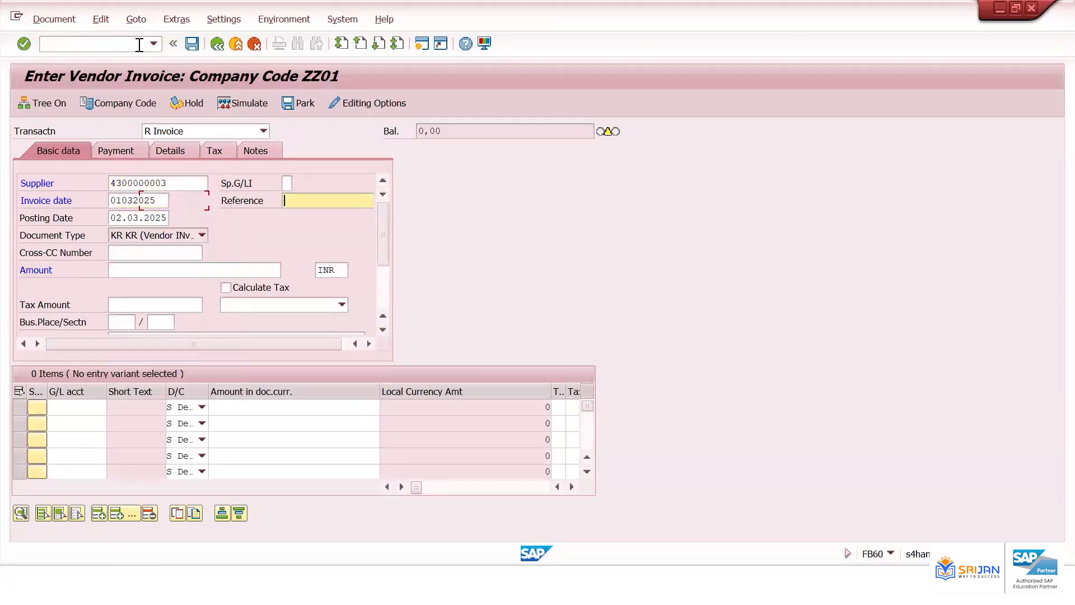
Enter reference djdjjd and an invoice amount of 7000
type("djdjjd")
left_click(159, 270)
type("7")
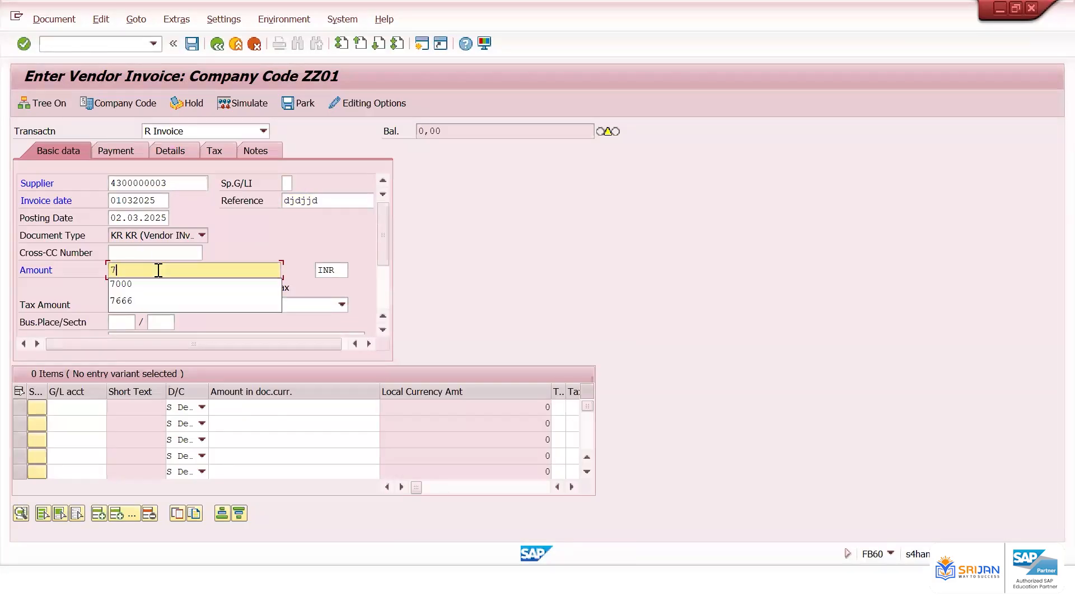
type("000")
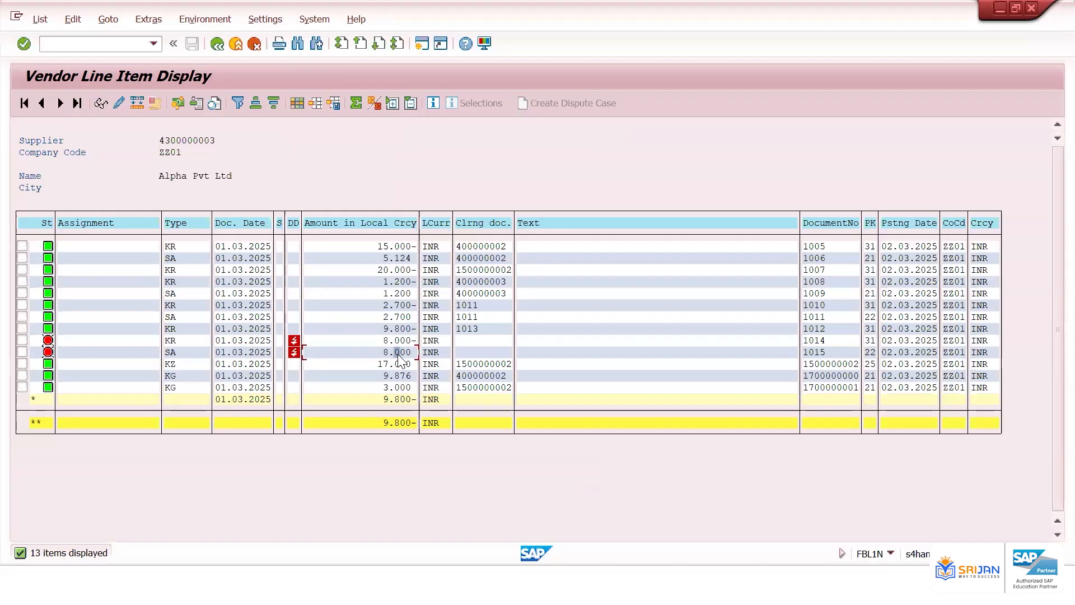
Examine the rows for documents 1014 and 1015 in the vendor line item list
left_click(385, 337)
left_click(807, 341)
key("alt+Tab")
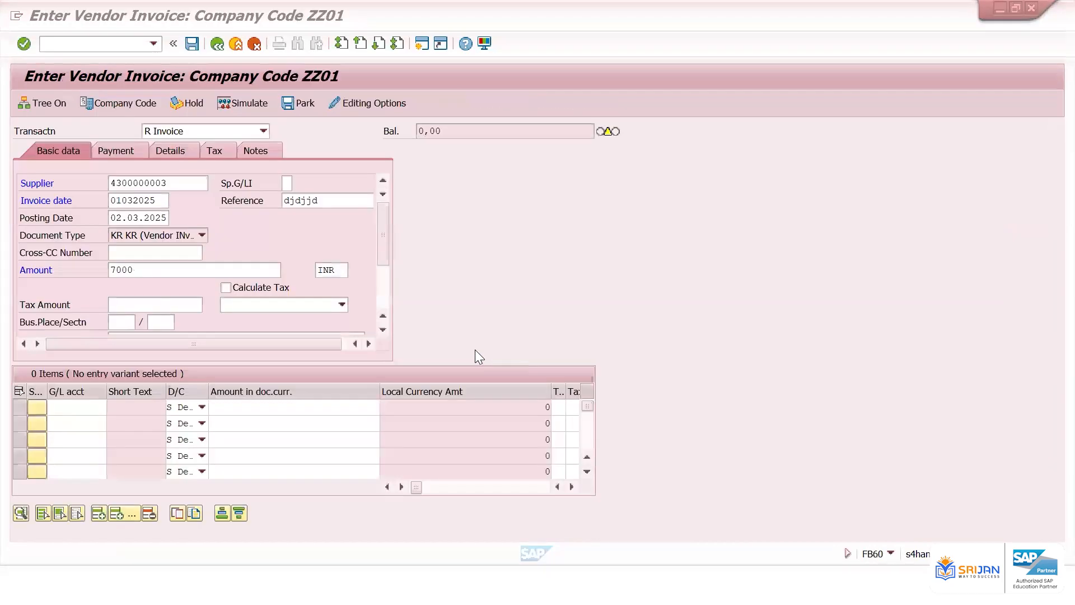
left_click(207, 270)
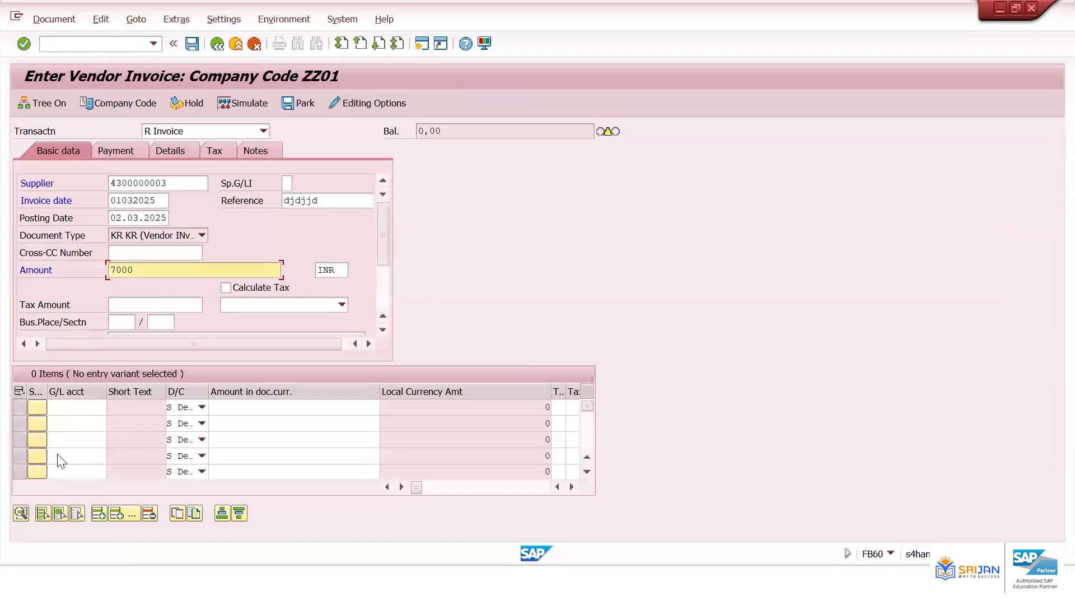
Add a G/L line for account 400601 with the balancing amount and post the invoice
left_click(80, 409)
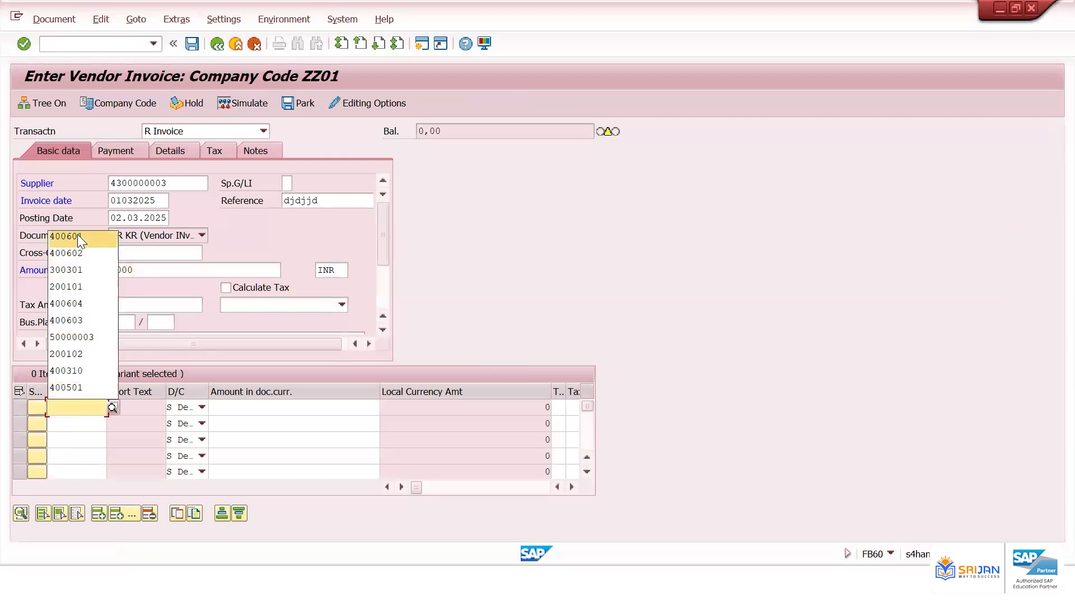
left_click(77, 234)
key("Tab")
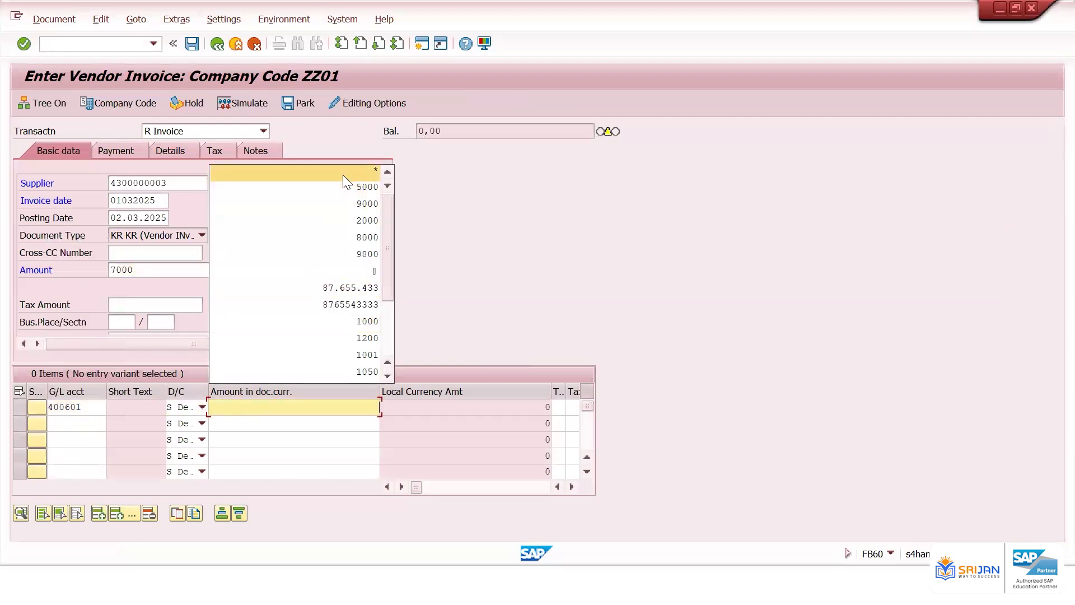
left_click(343, 174)
left_click(192, 44)
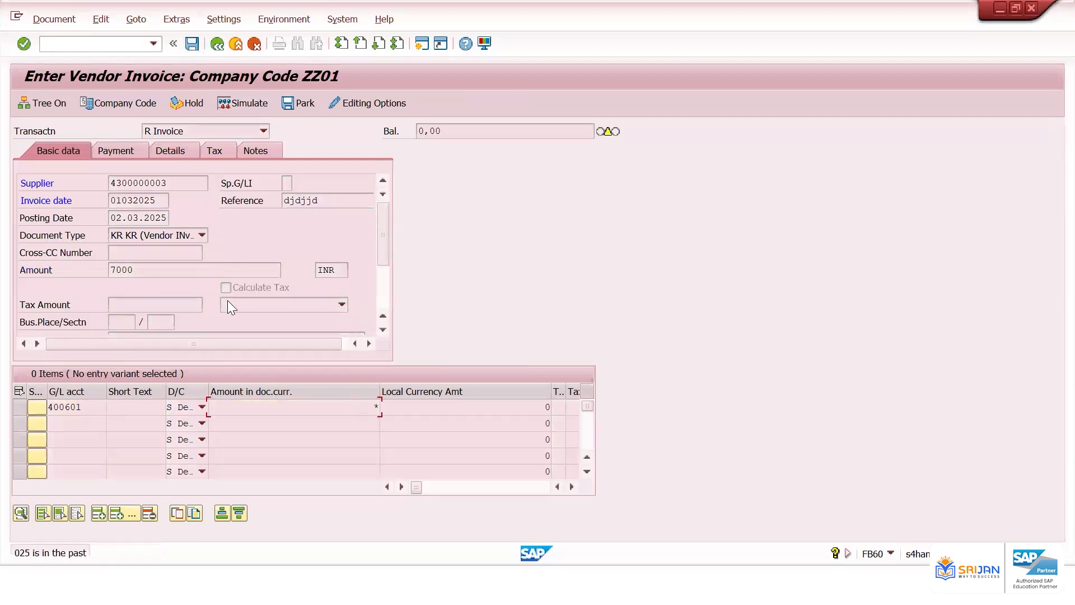
key("Return")
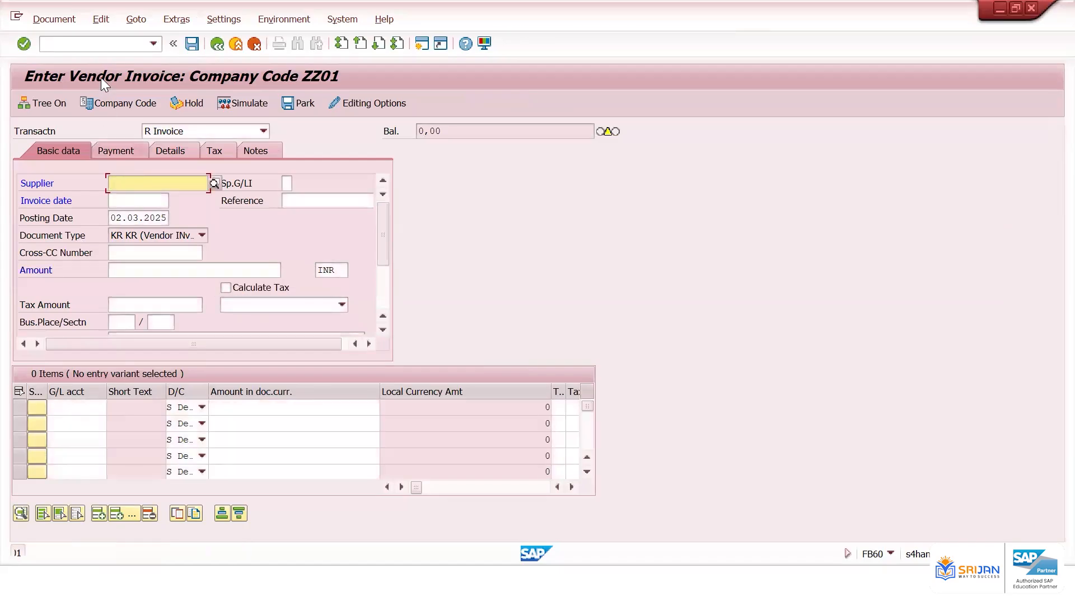
Open the FB08 reverse document transaction
left_click(104, 45)
type("/nfb08")
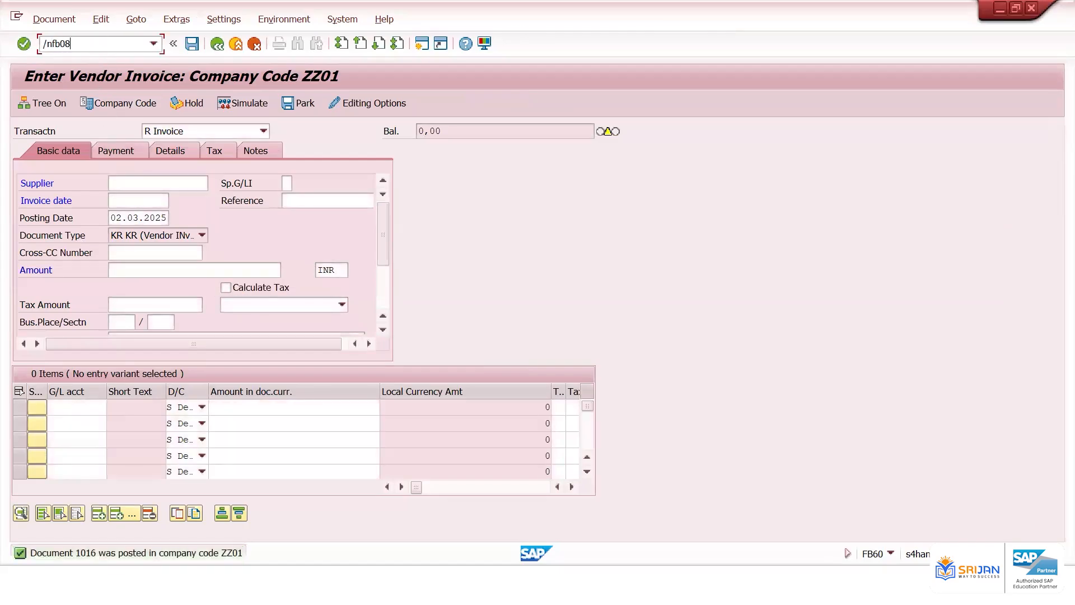
key("Return")
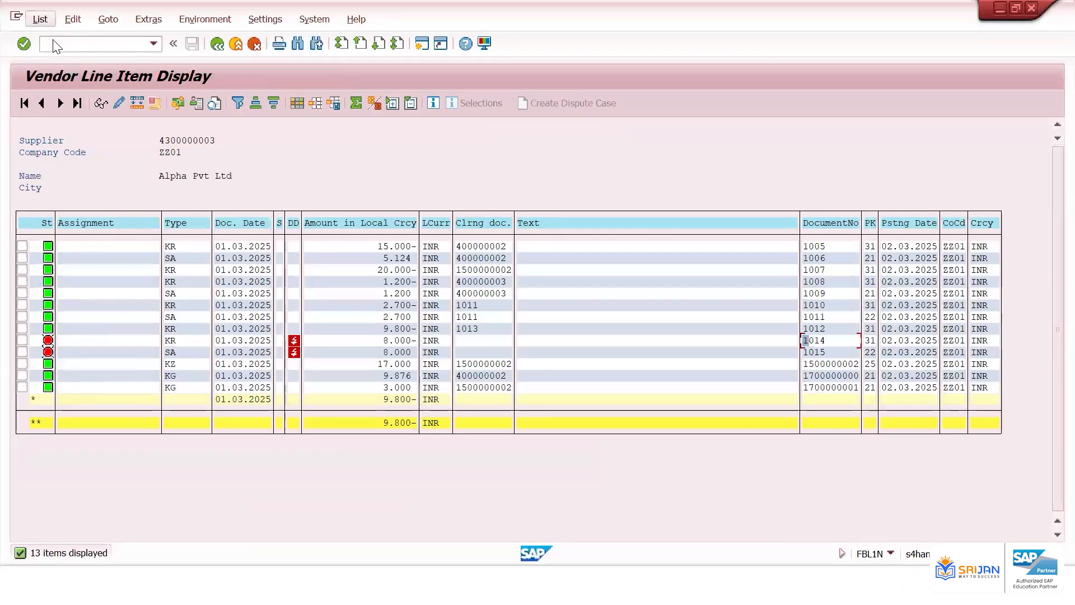
Refresh the vendor line item list to check the new invoice row
left_click(39, 19)
left_click(62, 53)
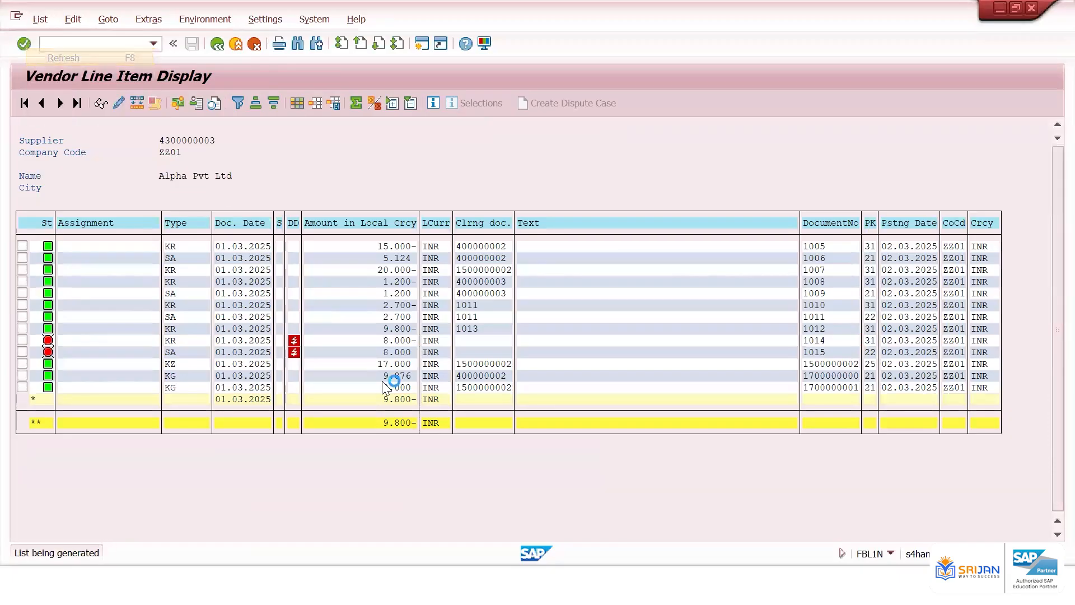
left_click(393, 364)
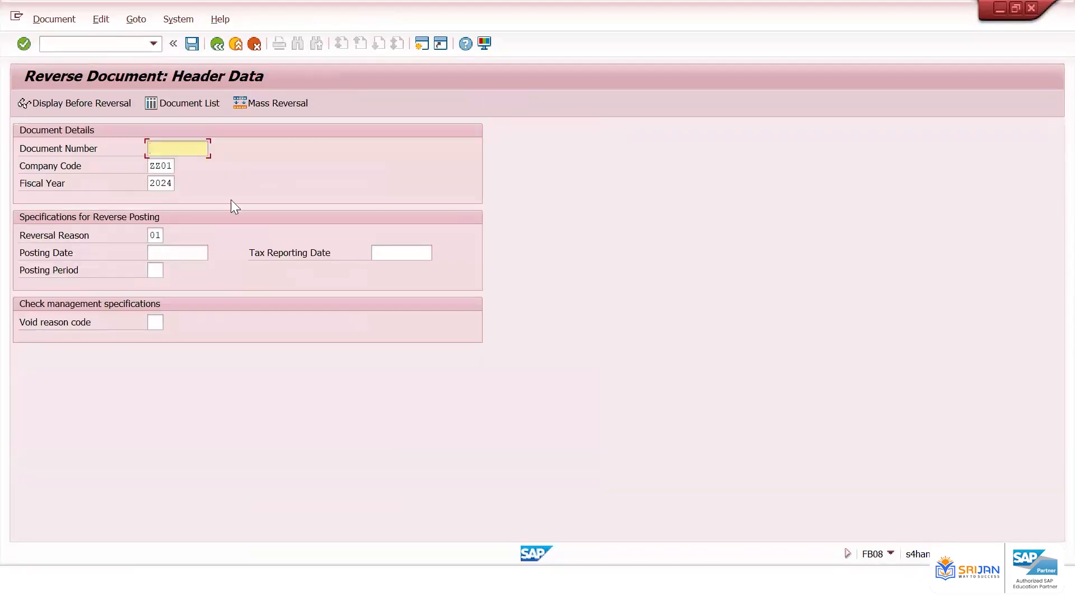
Reverse document 1016 with posting date 02.03.2025
key("Tab")
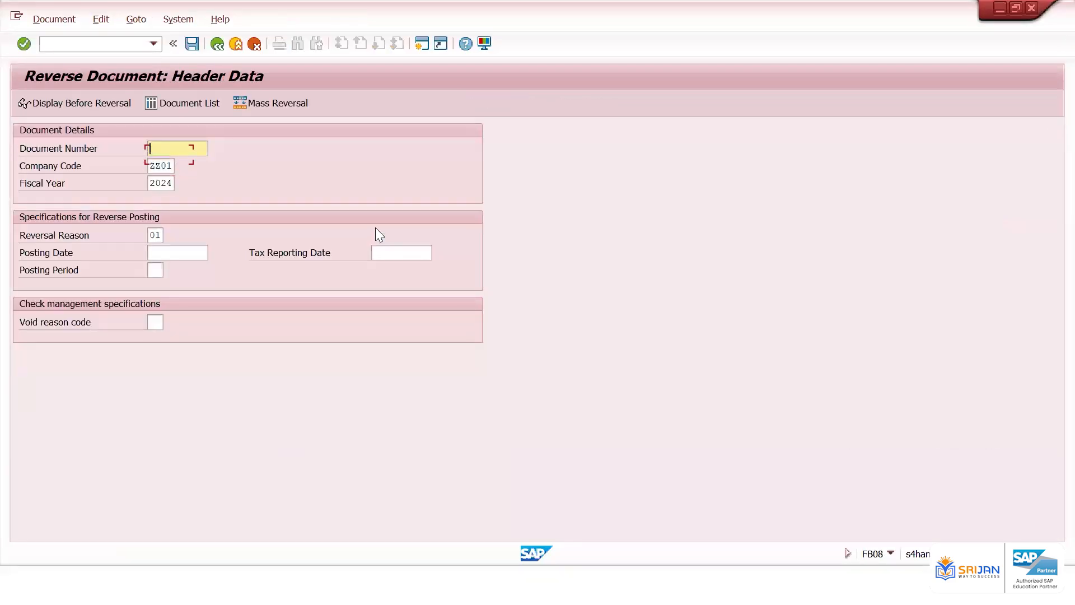
type("1016")
left_click(177, 253)
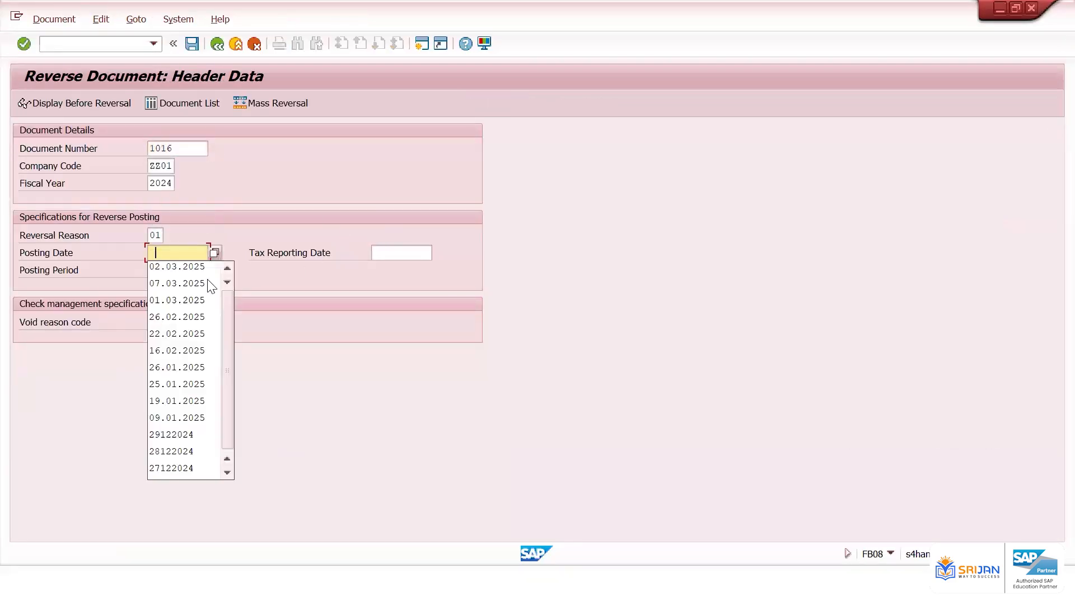
left_click(203, 267)
key("ctrl+s")
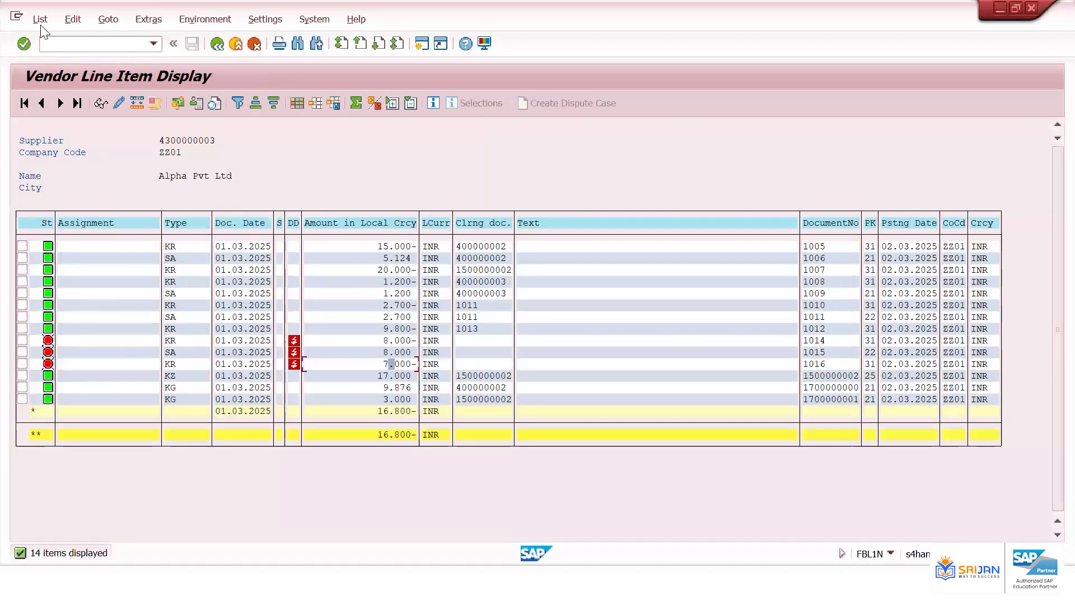
Refresh the vendor line item list and check the rows for documents 1016 and 1017
left_click(40, 19)
left_click(49, 57)
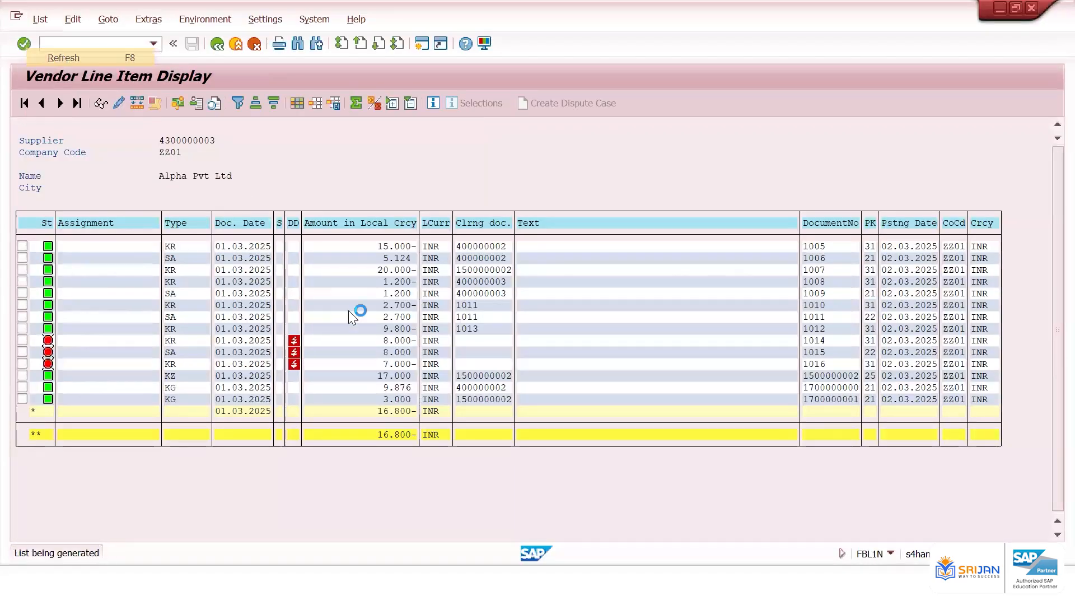
left_click(401, 364)
left_click(469, 376)
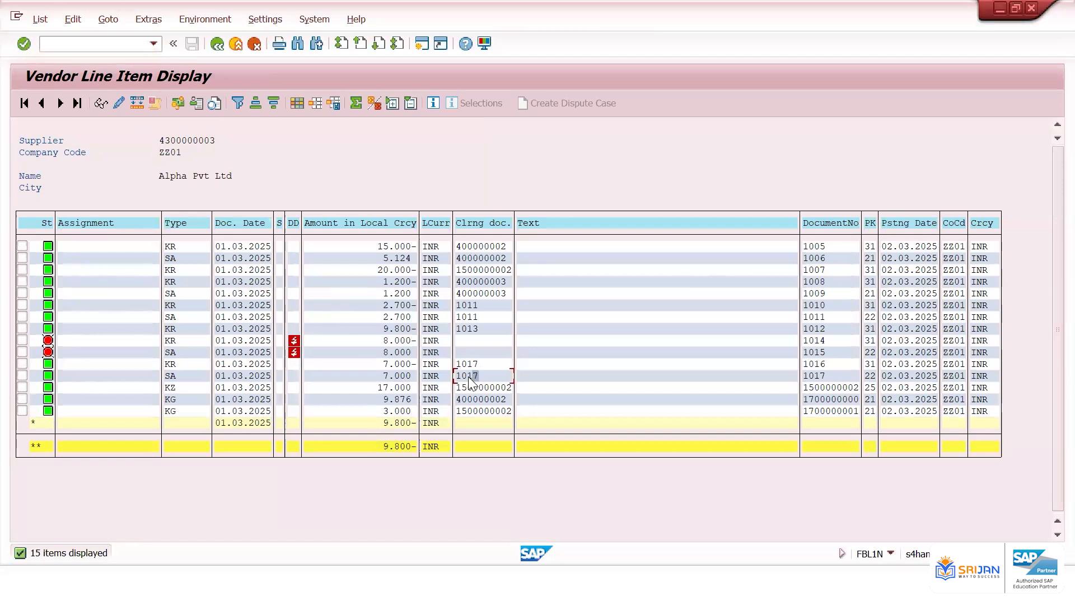
Open FBRA for clearing document 1017 in fiscal year 2024 and start the reset
key("alt+Tab")
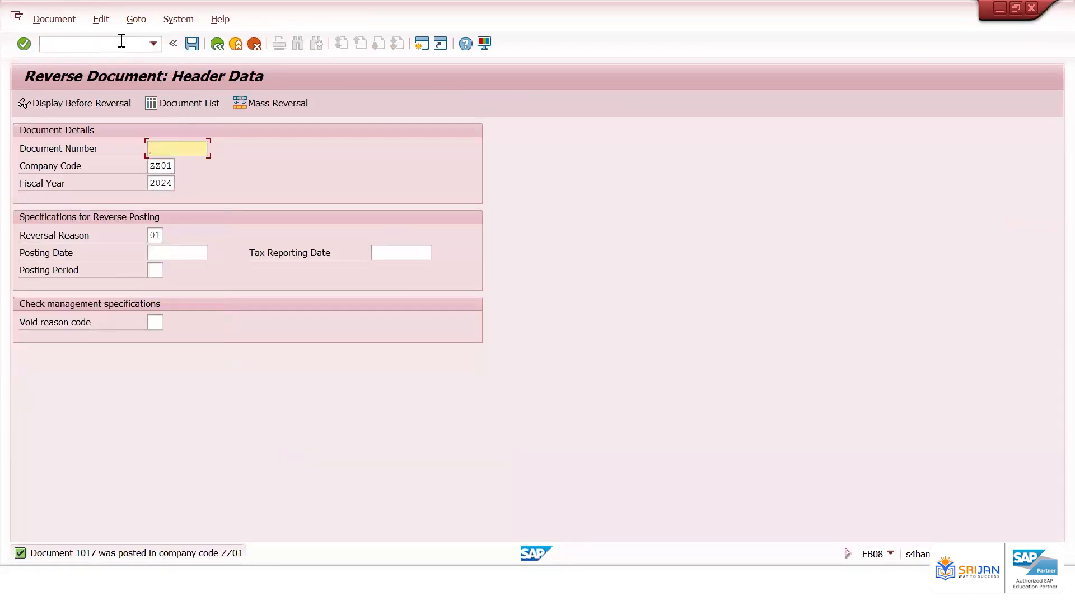
left_click(121, 42)
type("/nfbra")
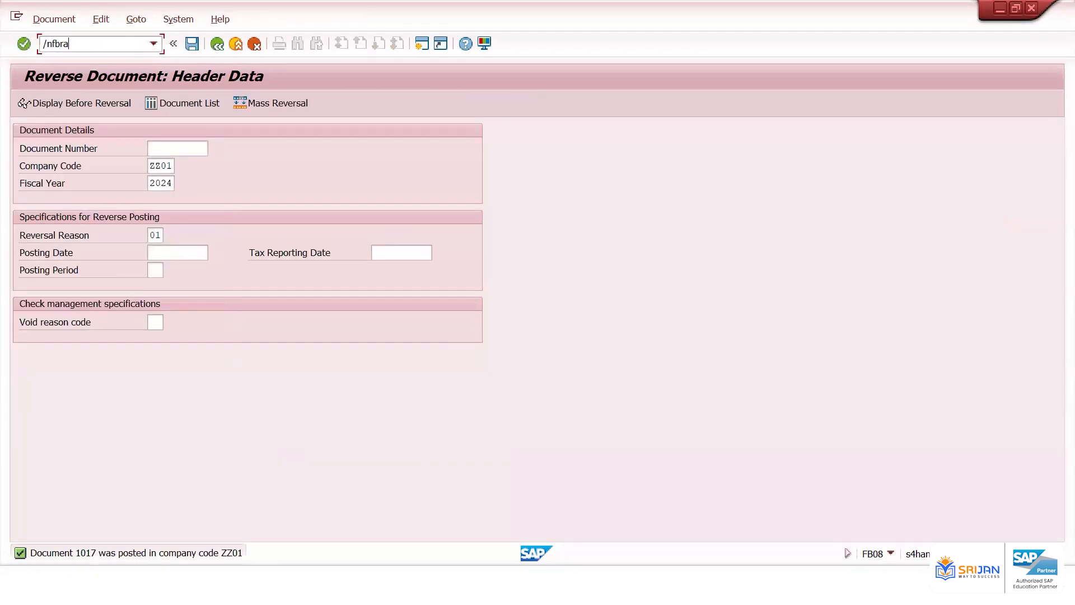
key("Return")
left_click(161, 203)
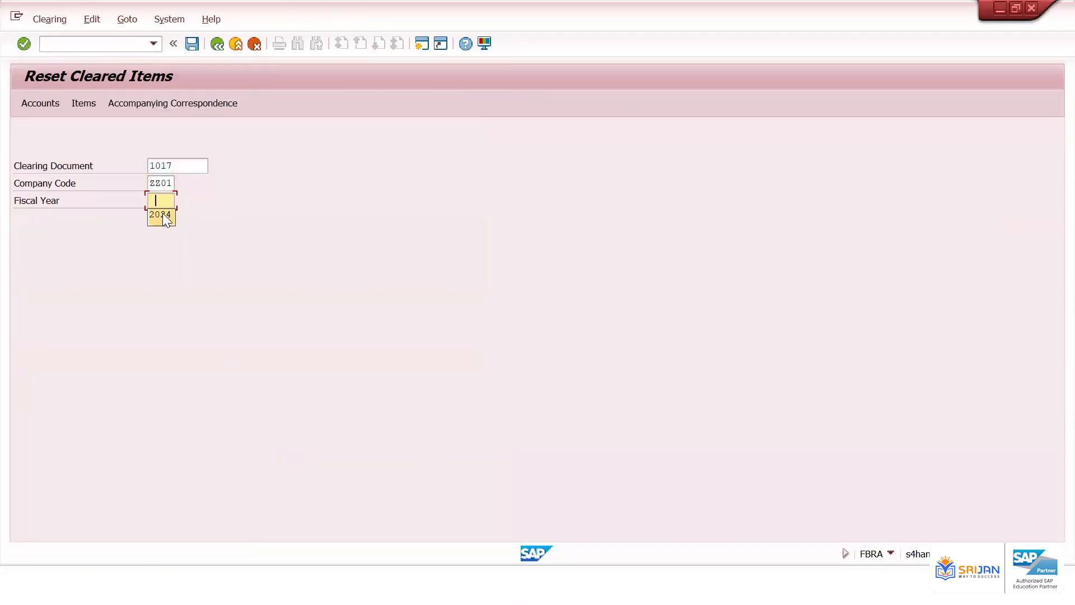
type("2024")
left_click(192, 43)
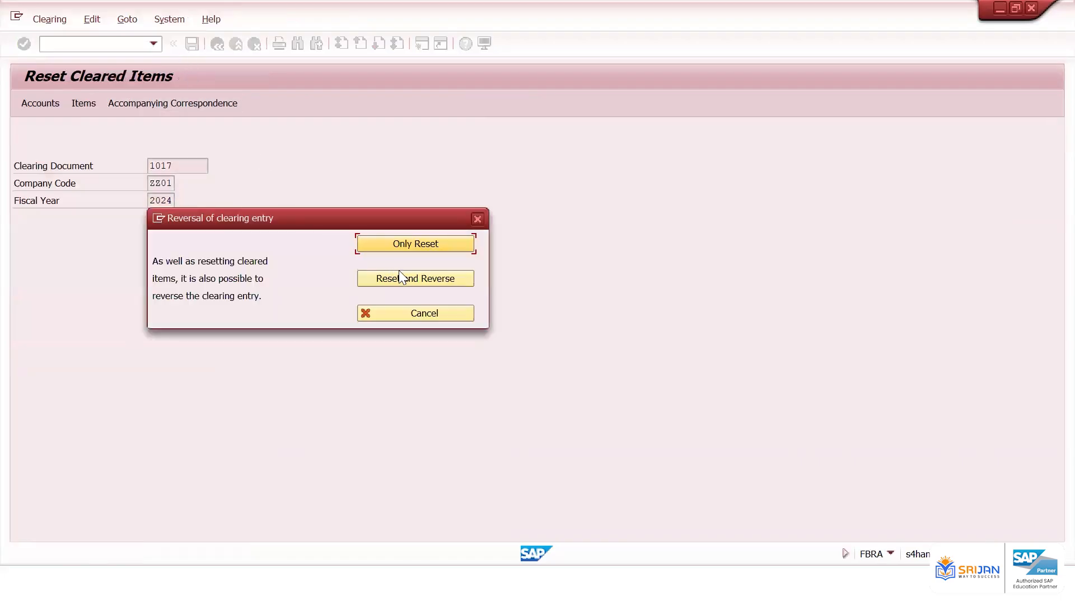
Record 1017 as the FB08 row's document number
key("alt+Tab")
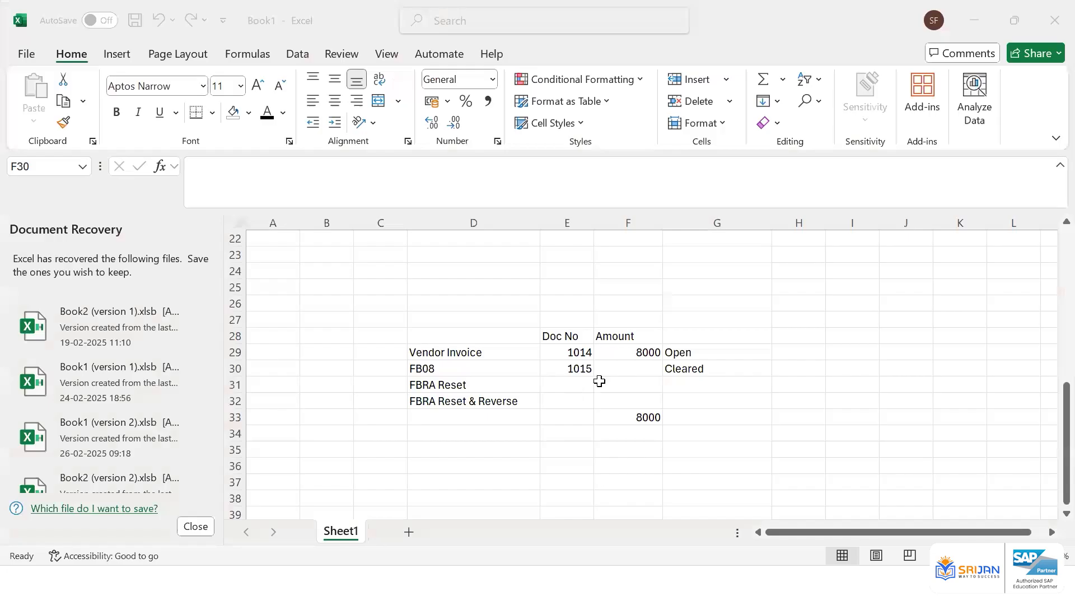
left_click(575, 369)
type("1017")
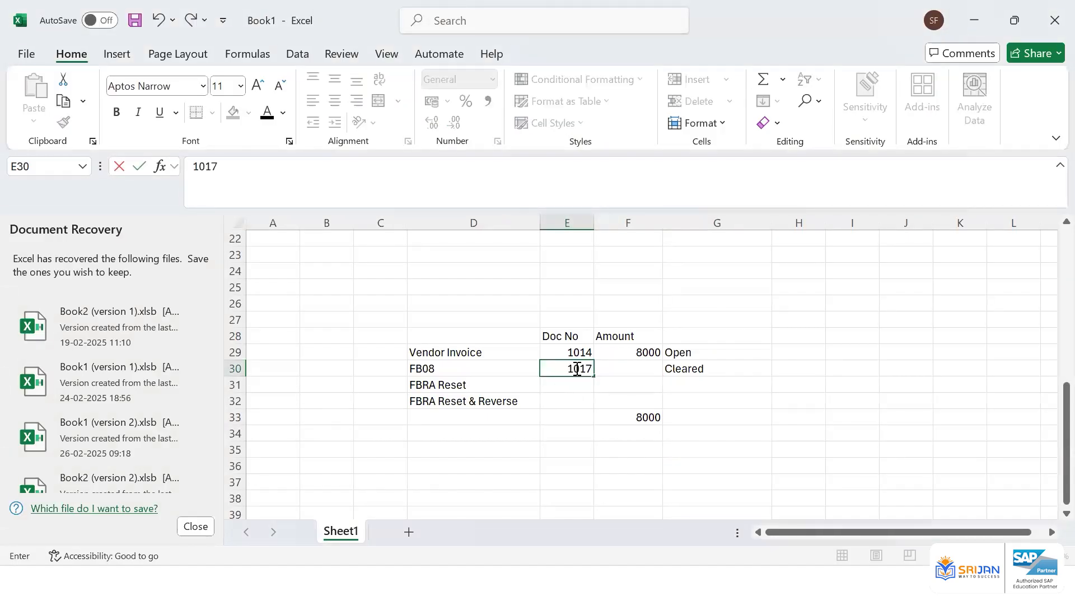
key("Tab")
key("Tab")
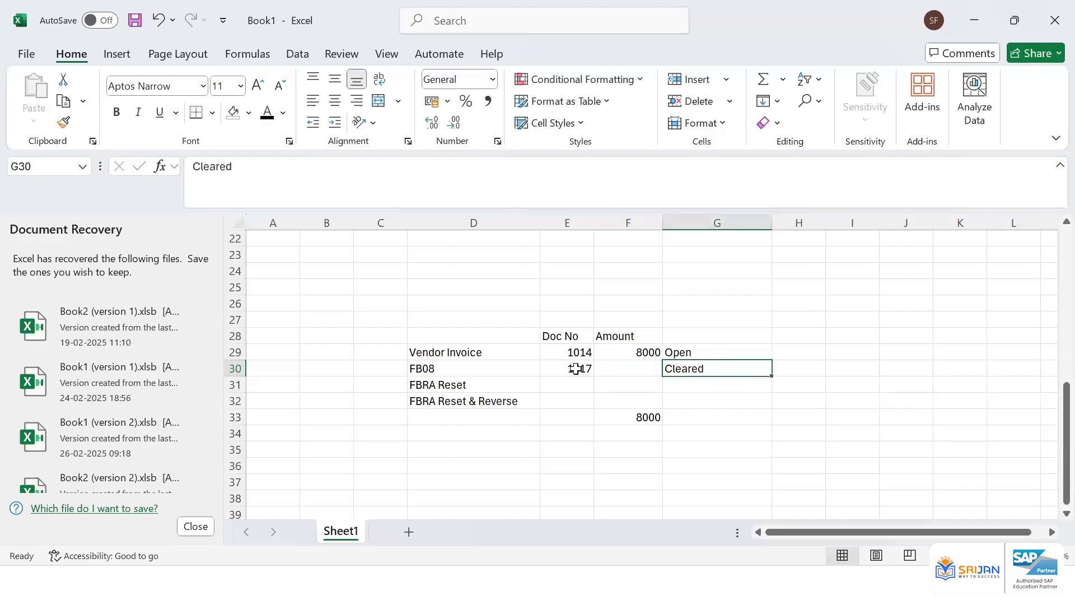
Change the Vendor Invoice row's document number to 1016
key("Up")
key("Left")
key("Left")
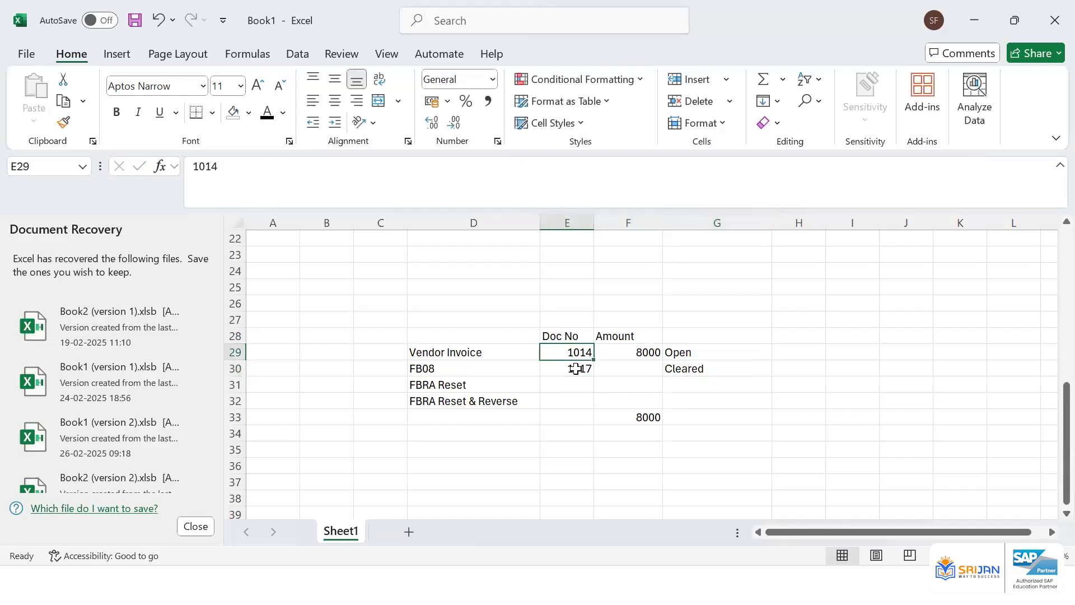
type("1015")
key("BackSpace")
type("6")
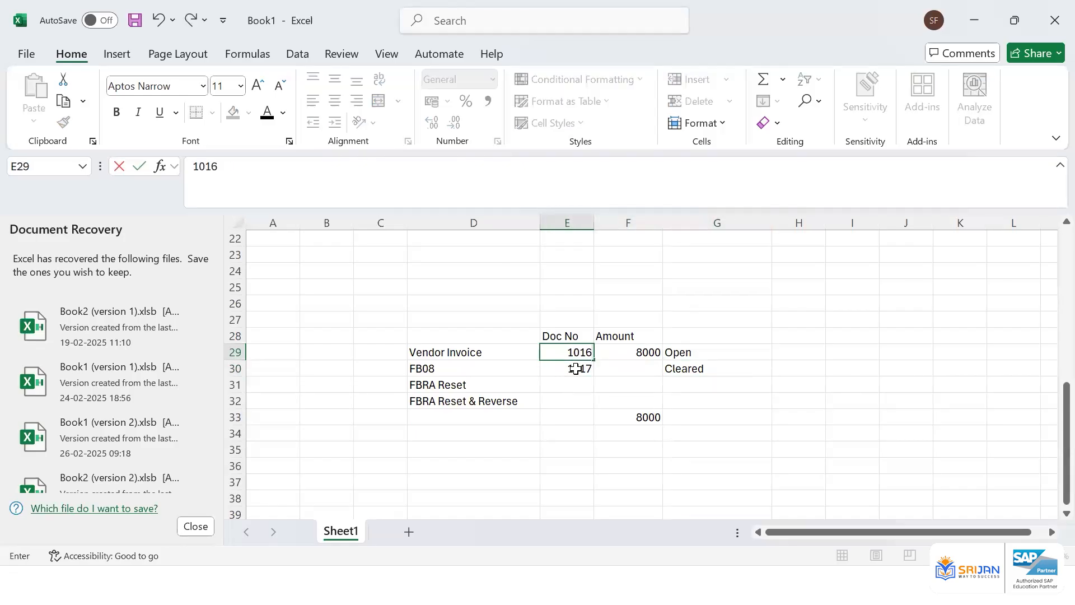
Set the Vendor Invoice row's amount to 7000
key("Tab")
type("7000")
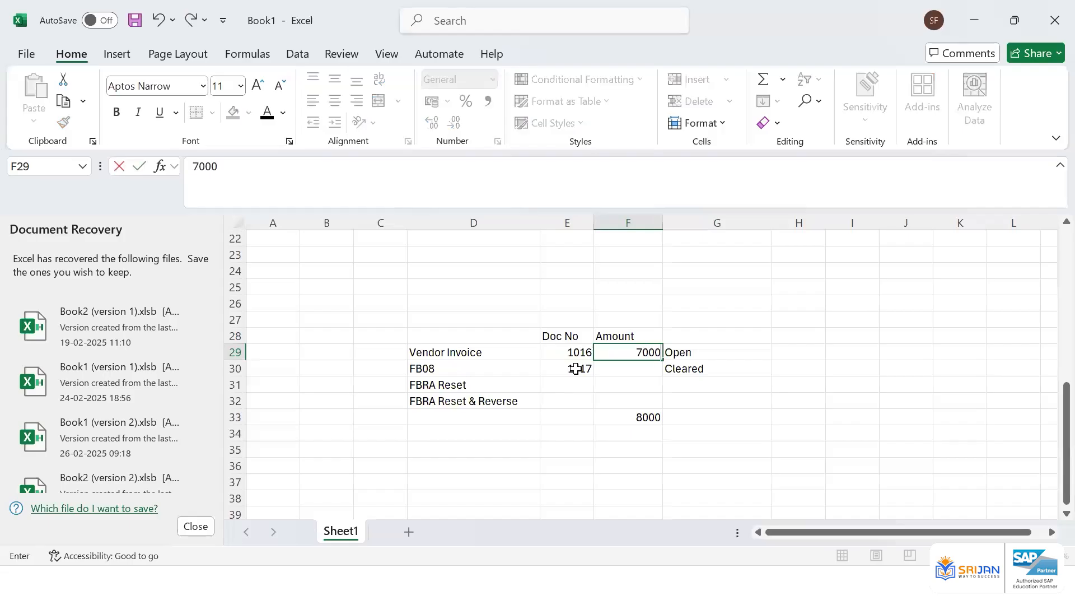
key("Return")
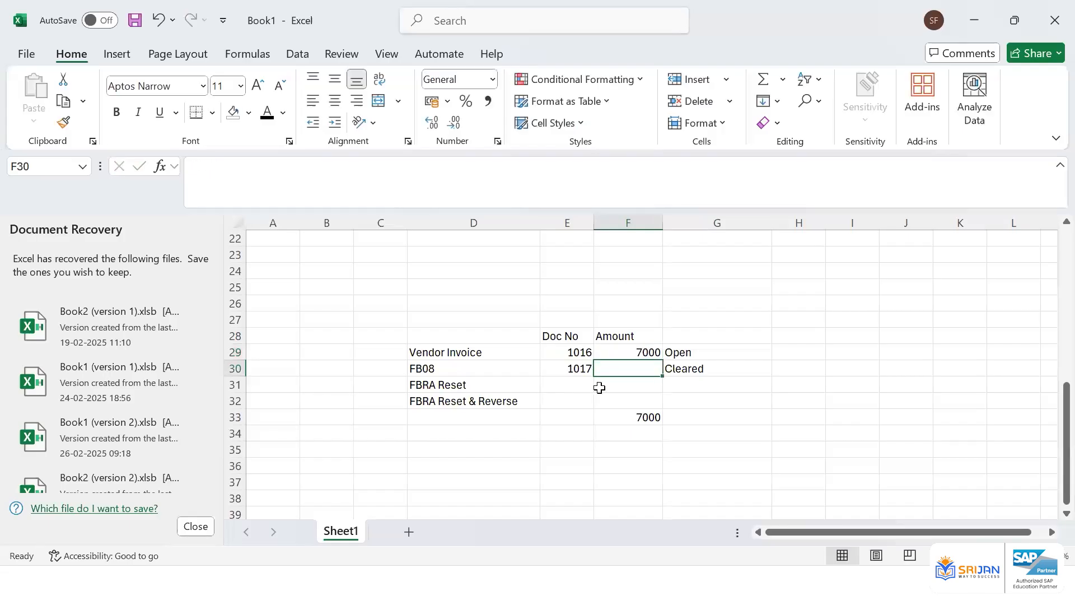
left_click(632, 418)
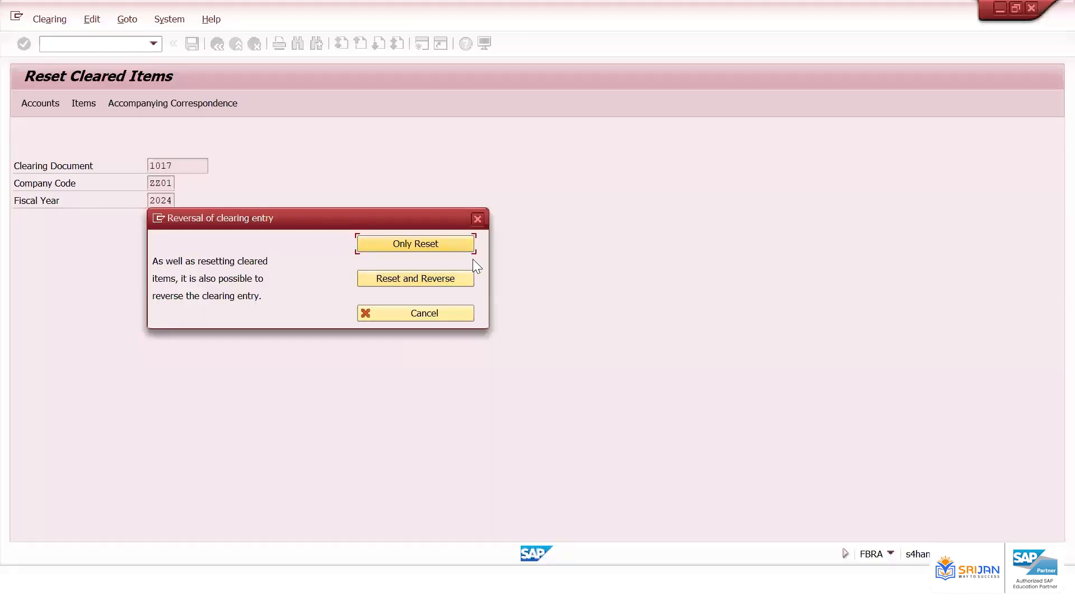
Reset and reverse clearing document 1017 with posting date 02.03.2025, confirming the reversal data
left_click(431, 280)
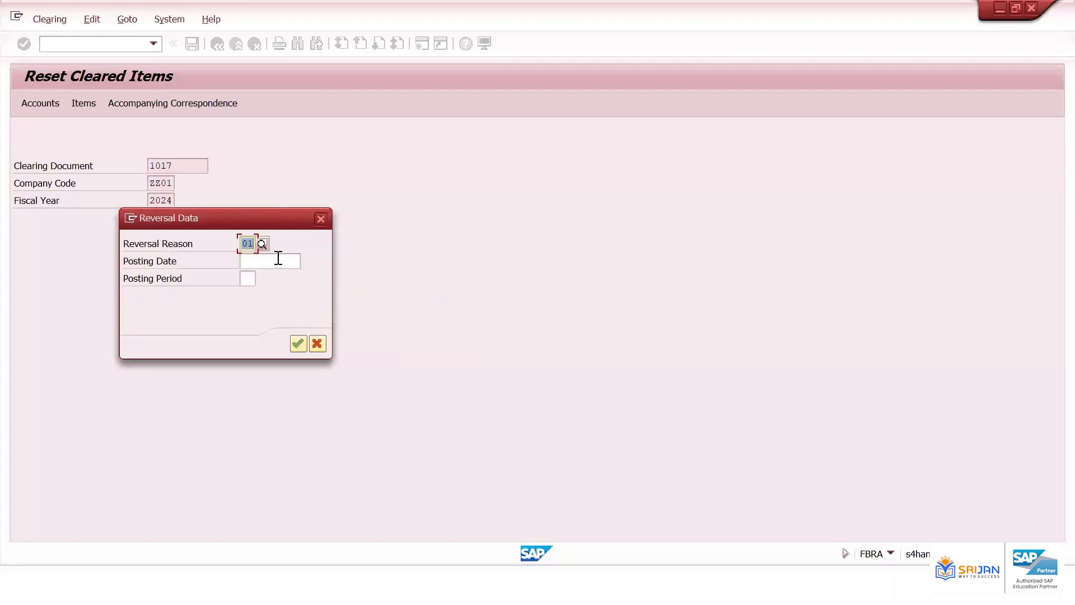
left_click(277, 261)
left_click(305, 260)
key("Return")
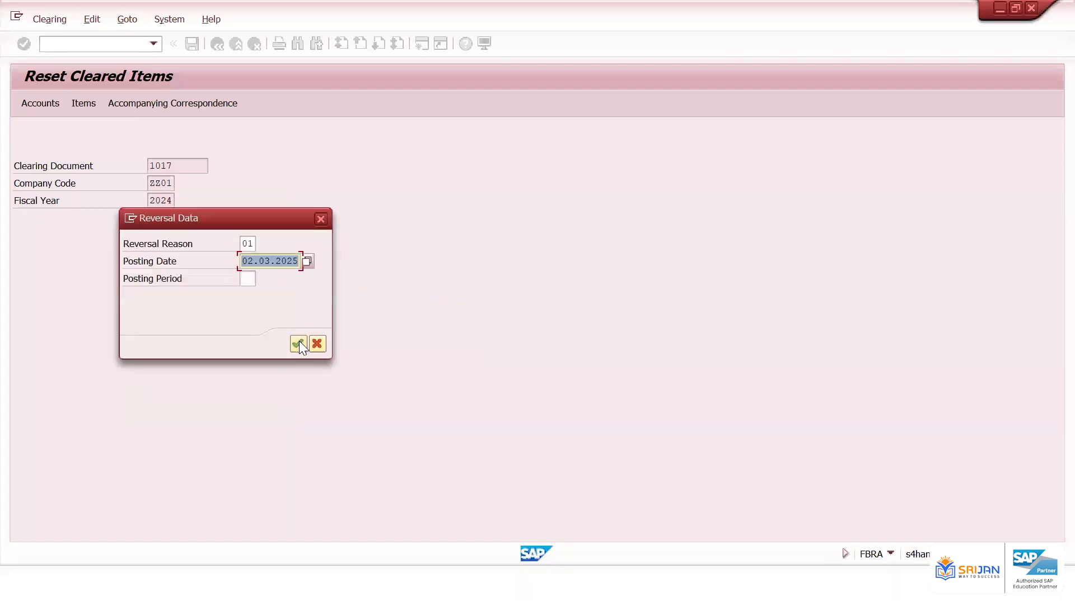
left_click(299, 340)
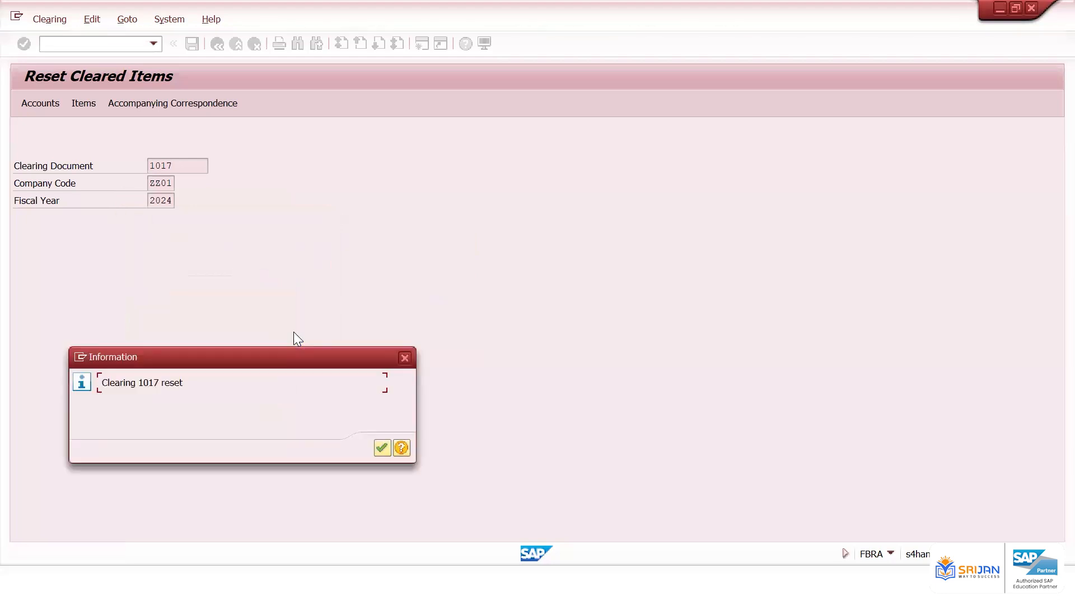
left_click(382, 448)
left_click_drag(147, 385, 168, 386)
left_click(378, 447)
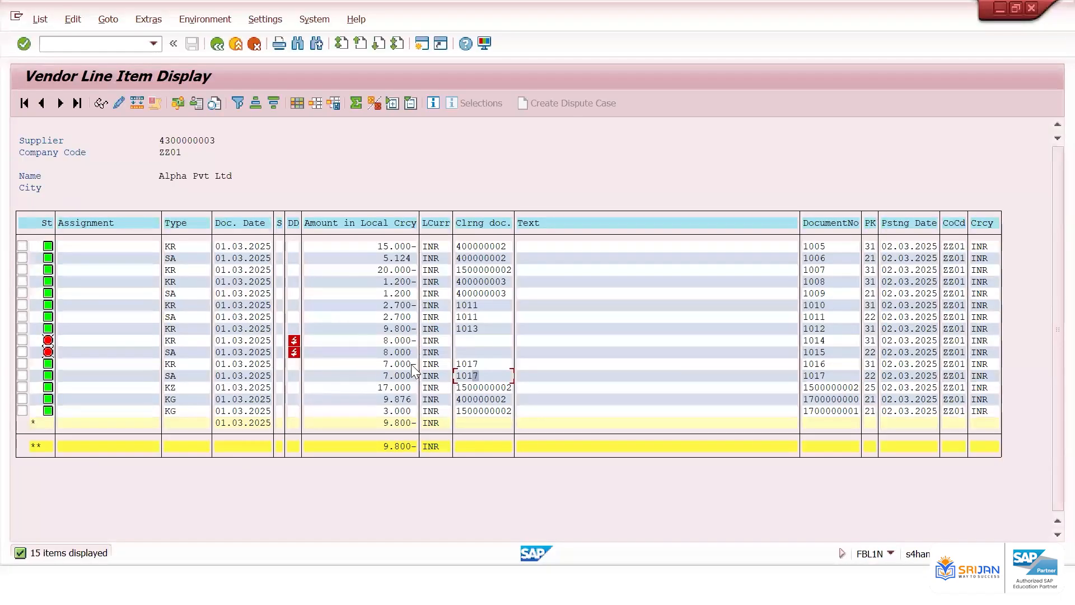
Sort the vendor line items by document number and refresh the list
left_click(804, 362)
left_click(820, 224)
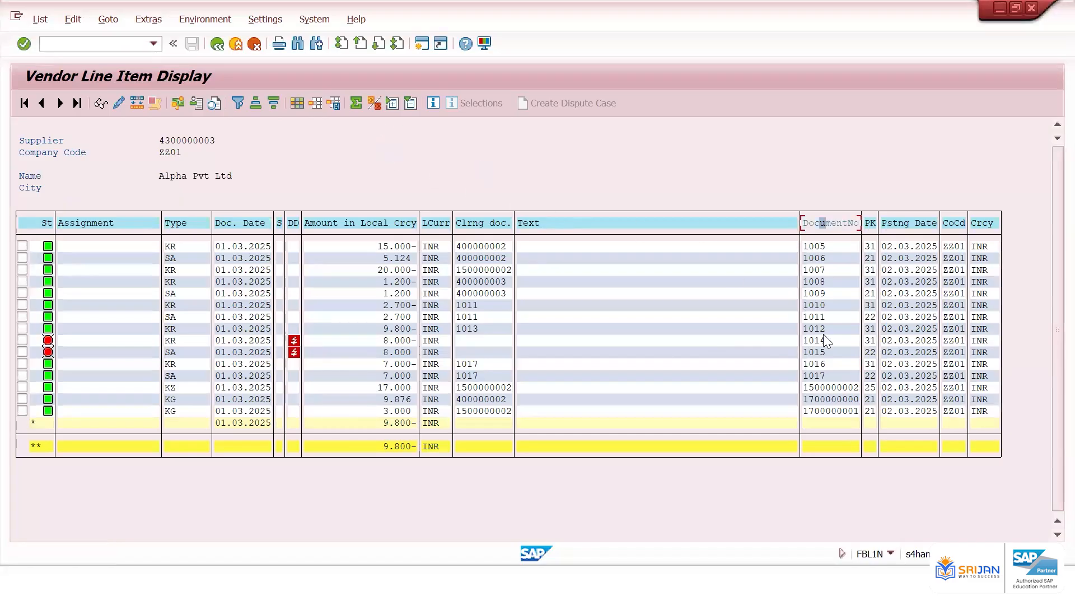
left_click(812, 374)
left_click(39, 19)
left_click(64, 58)
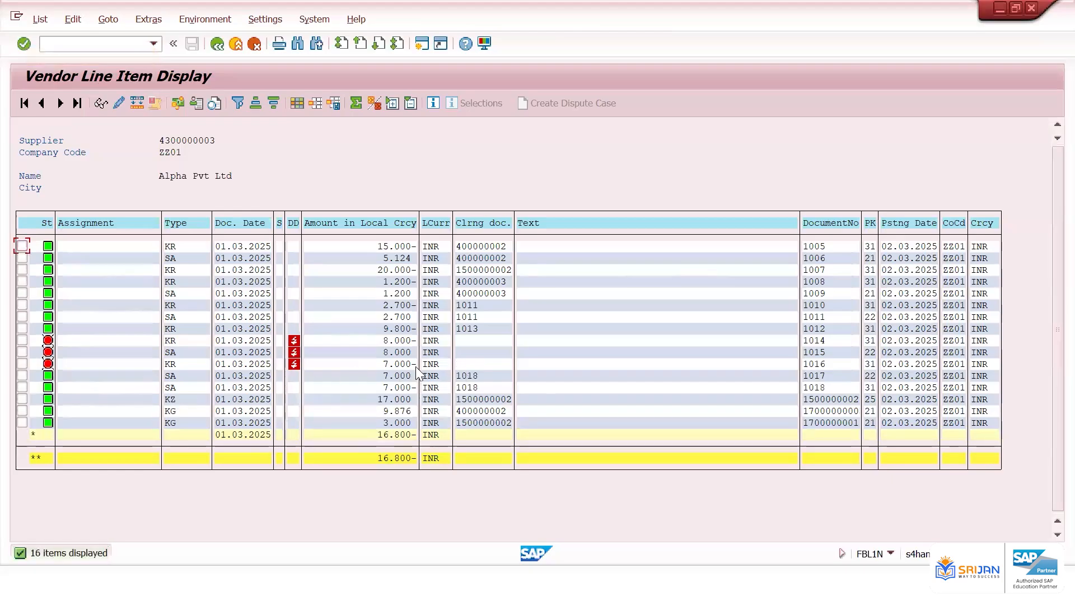
Examine the vendor line item rows for documents 1016, 1017 and 1018 and their clearing documents
left_click(817, 363)
left_click(810, 376)
left_click(806, 388)
left_click(469, 377)
left_click(404, 377)
left_click(406, 386)
left_click(395, 365)
left_click(817, 362)
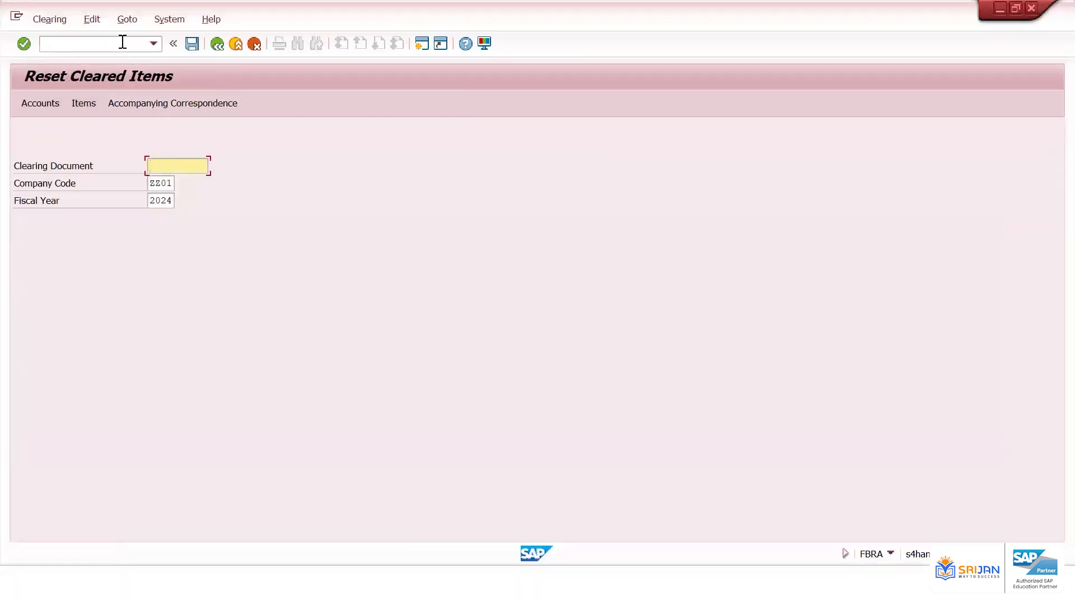
Open FB08 to reverse document 1016 in company code ZZ01
left_click(122, 42)
type("/nfb03")
key("Return")
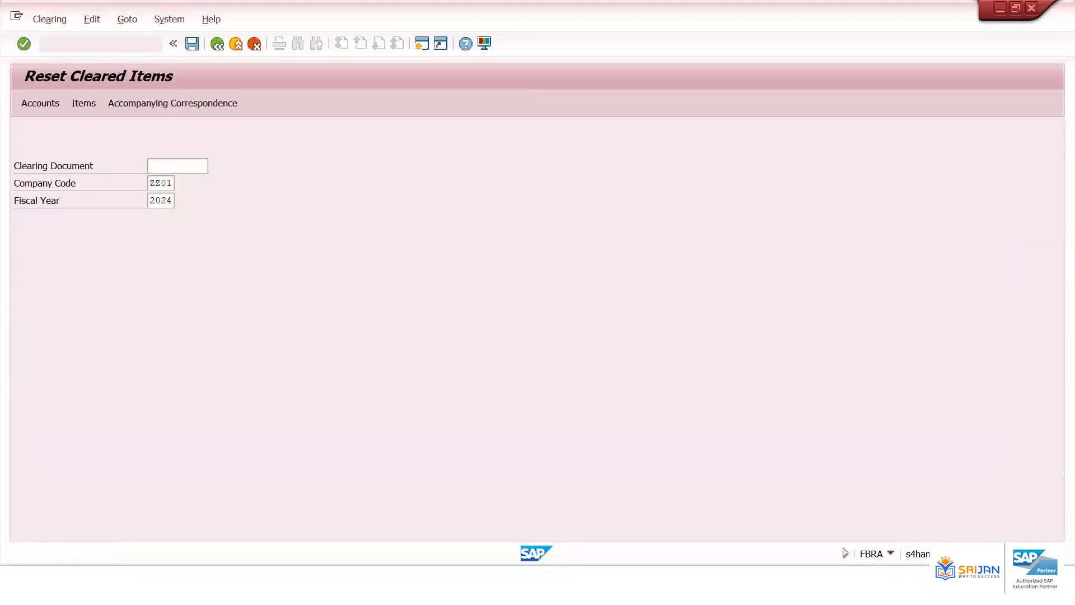
key("Down")
Set the reversal posting date to 02.03.2025 and post the reversal of document 1016
key("Down")
key("Return")
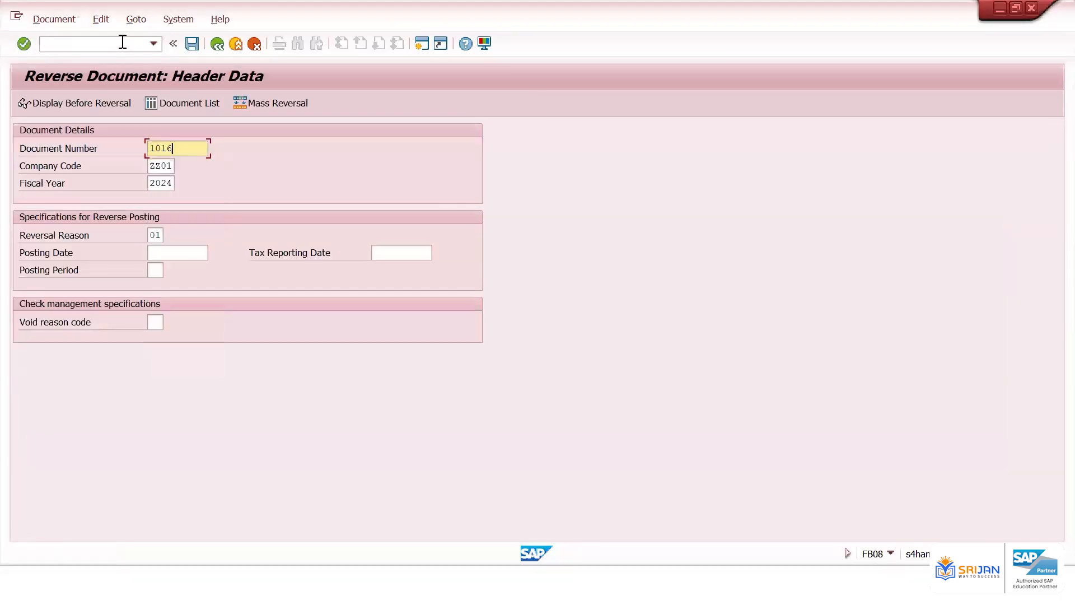
key("Tab")
key("Tab")
key("Tab")
key("Tab")
key("Down")
key("Down")
key("Return")
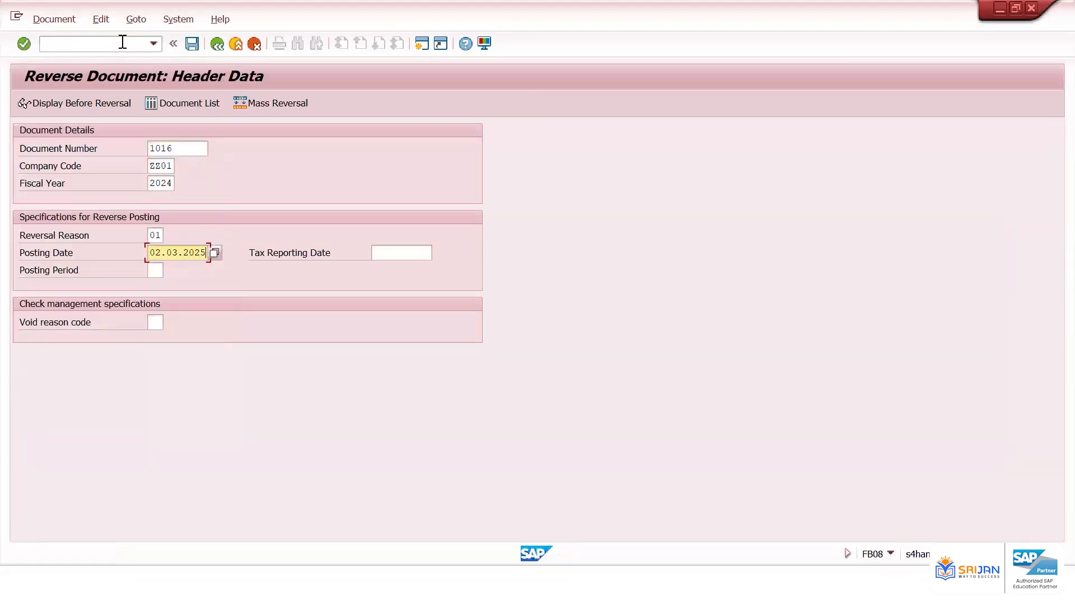
key("ctrl+s")
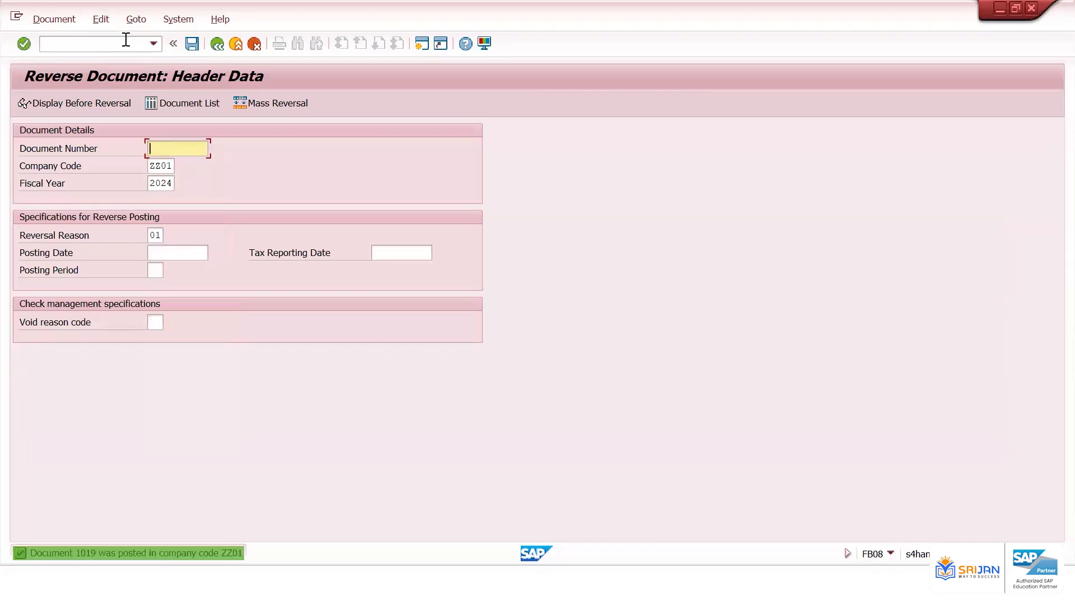
left_click(104, 585)
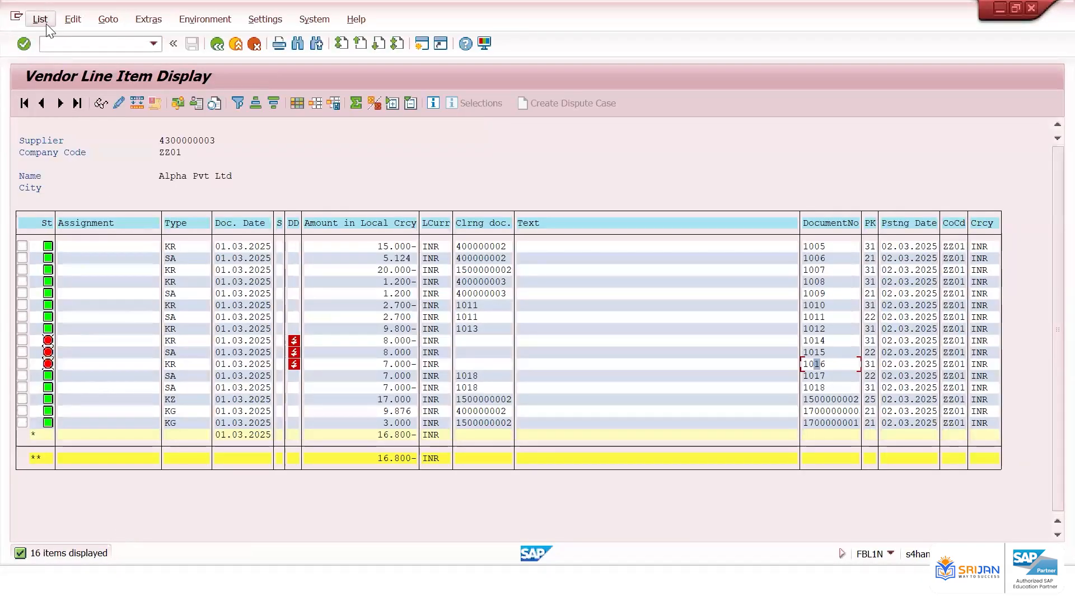
Refresh the vendor line item list
left_click(40, 19)
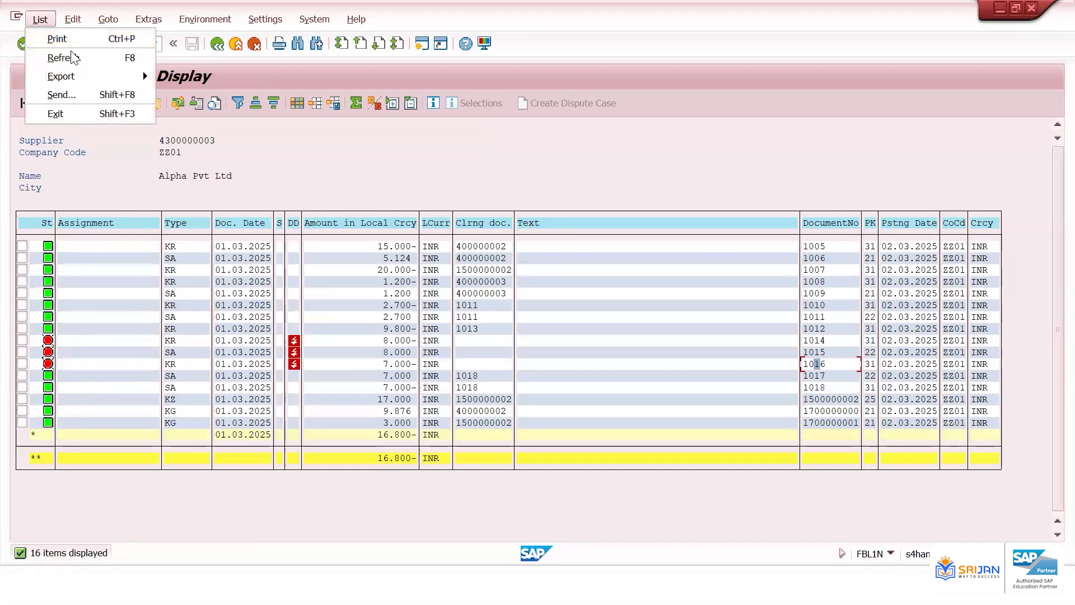
left_click(62, 56)
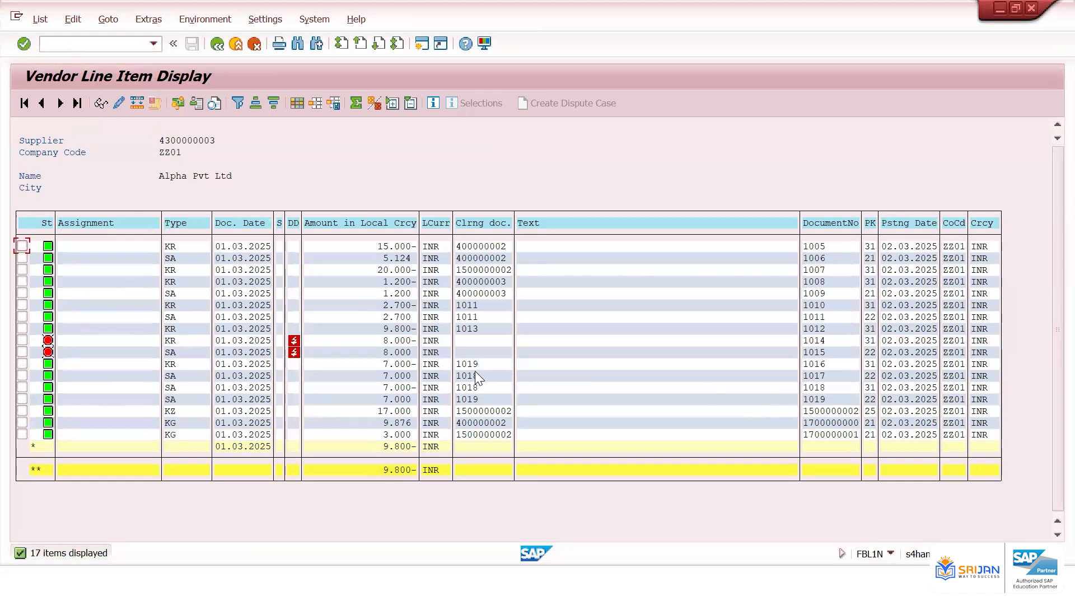
key("alt+Tab")
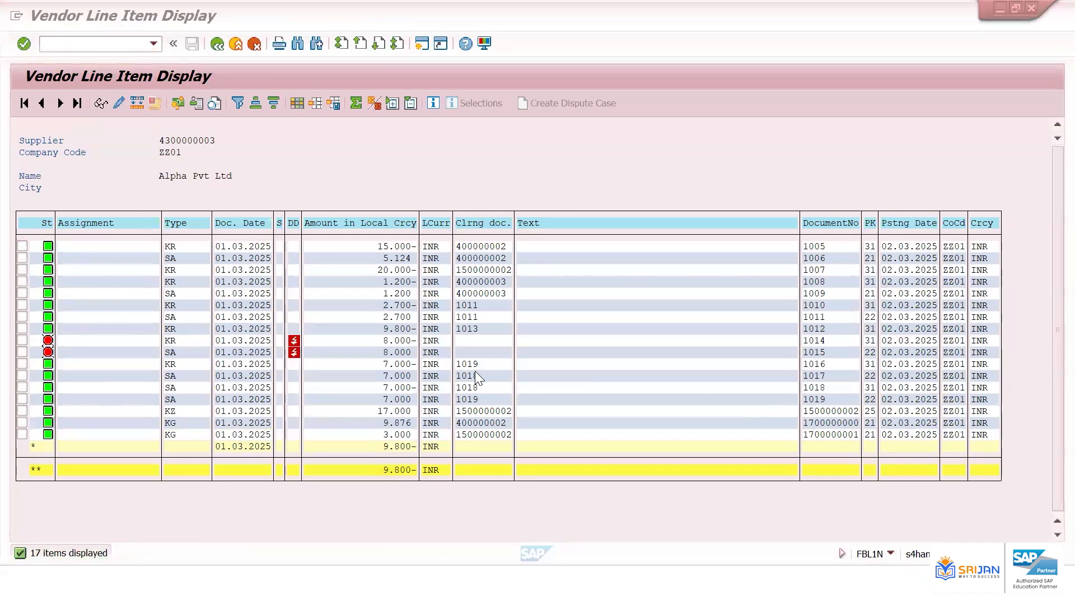
key("alt+Tab")
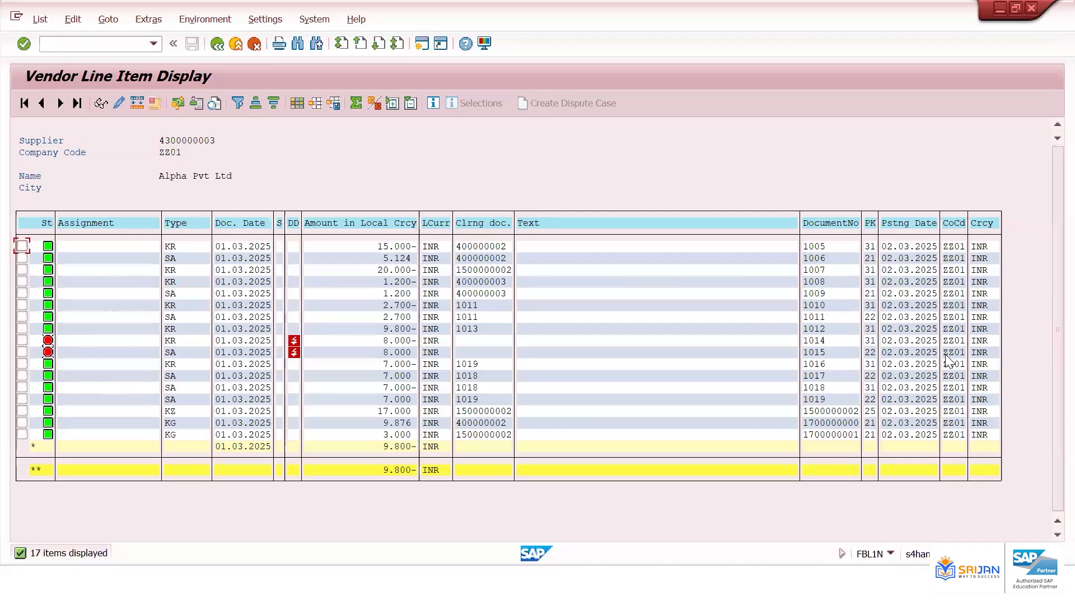
Examine the open rows for documents 1014 and 1015 in the vendor line item list
left_click(486, 339)
left_click(386, 340)
key("Right")
key("Right")
key("Right")
left_click(62, 343)
left_click(384, 338)
left_click(387, 350)
In a new session, open FB08 and reverse document 1015
left_click(417, 45)
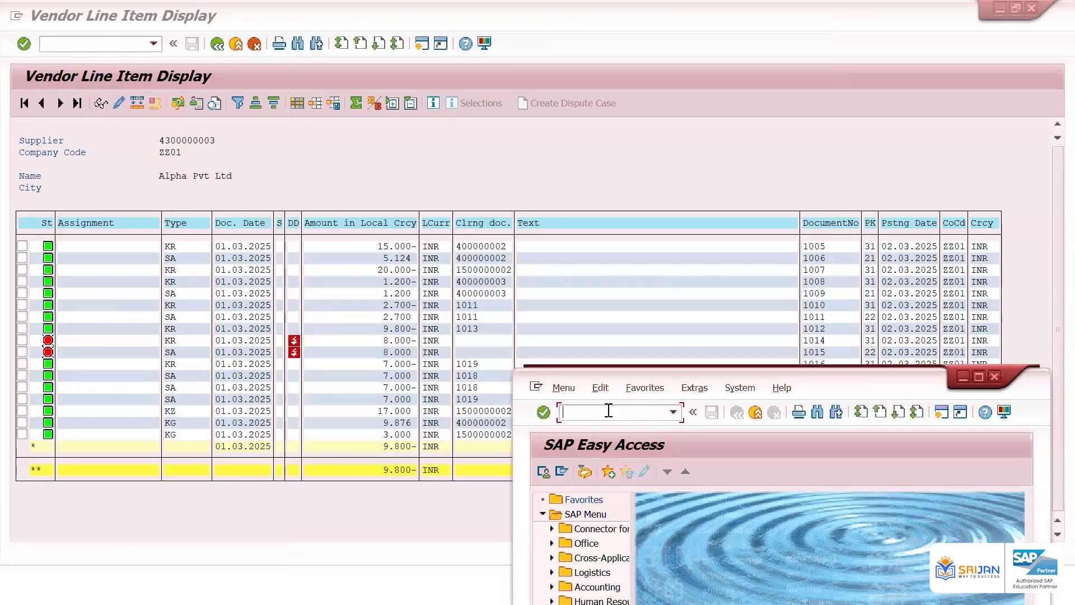
type("/nfb08")
key("Return")
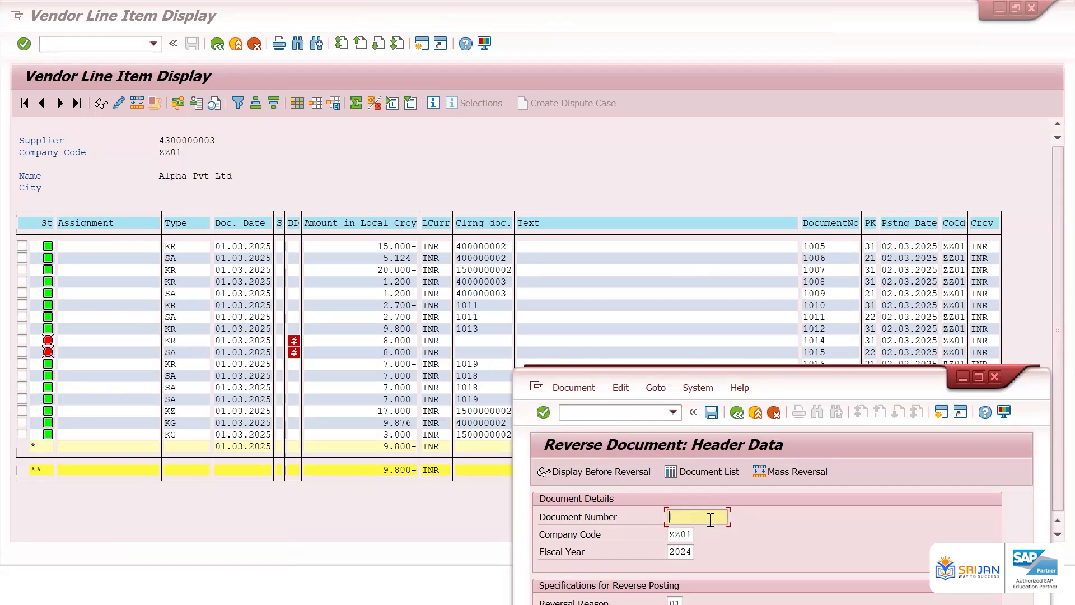
type("1015")
left_click_drag(829, 386, 838, 136)
left_click(726, 372)
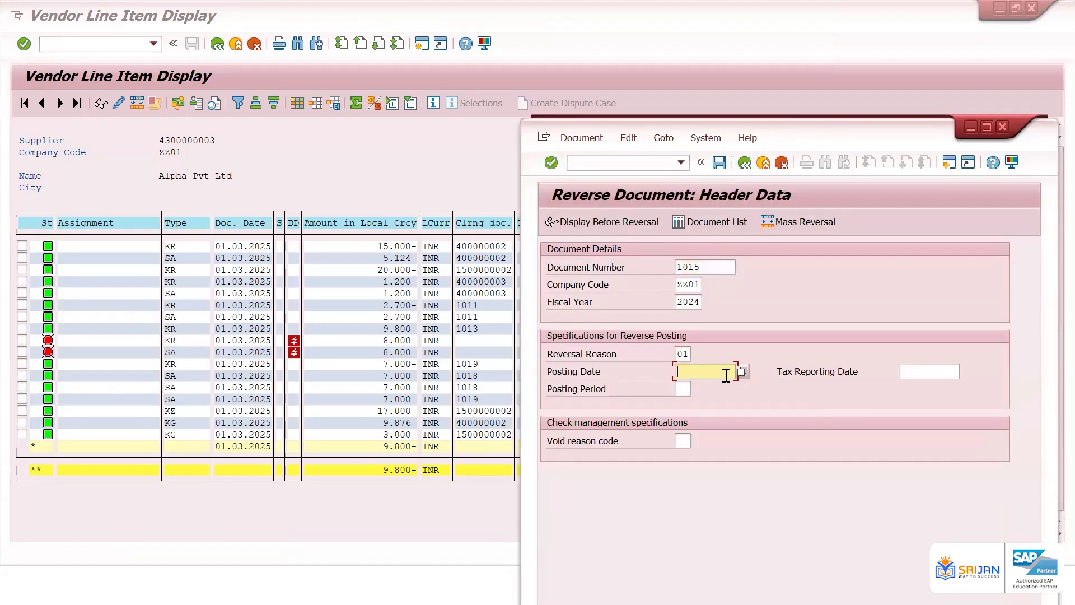
left_click(713, 154)
left_click(720, 163)
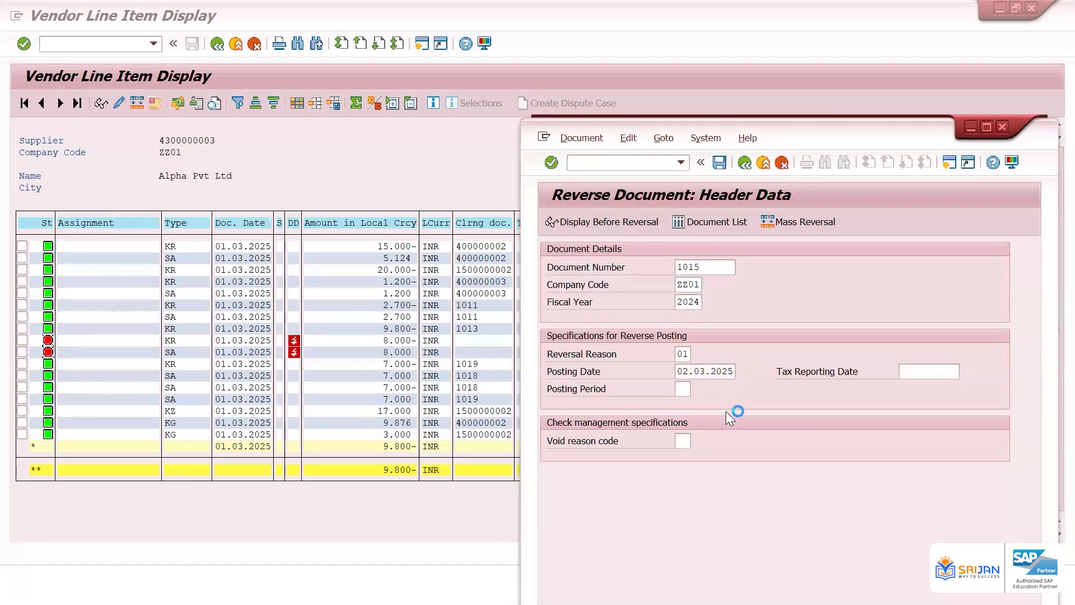
Refresh the vendor line item list
left_click(390, 340)
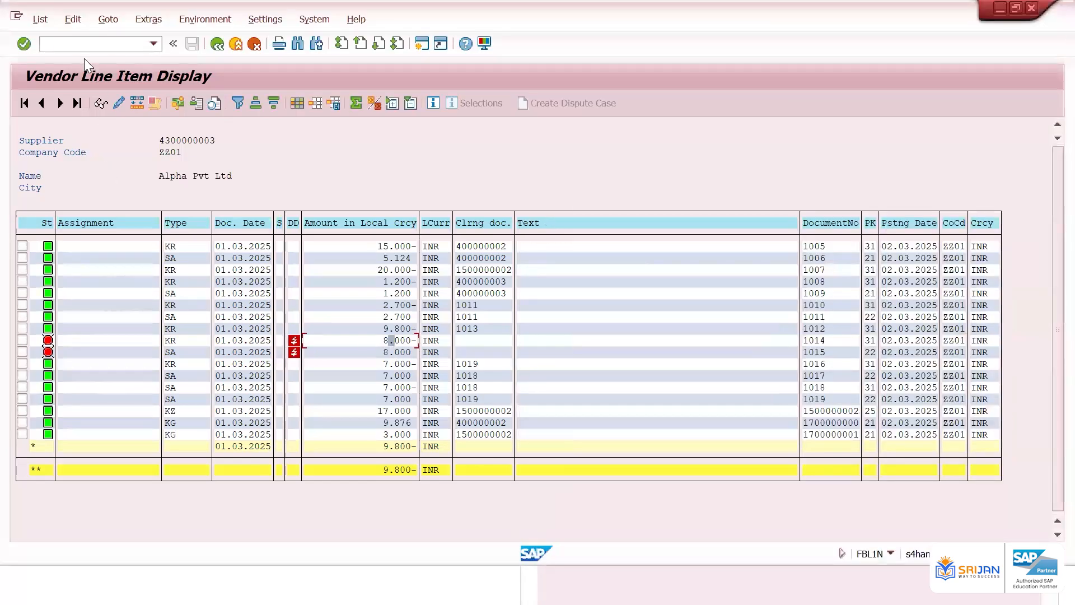
left_click(41, 19)
left_click(112, 57)
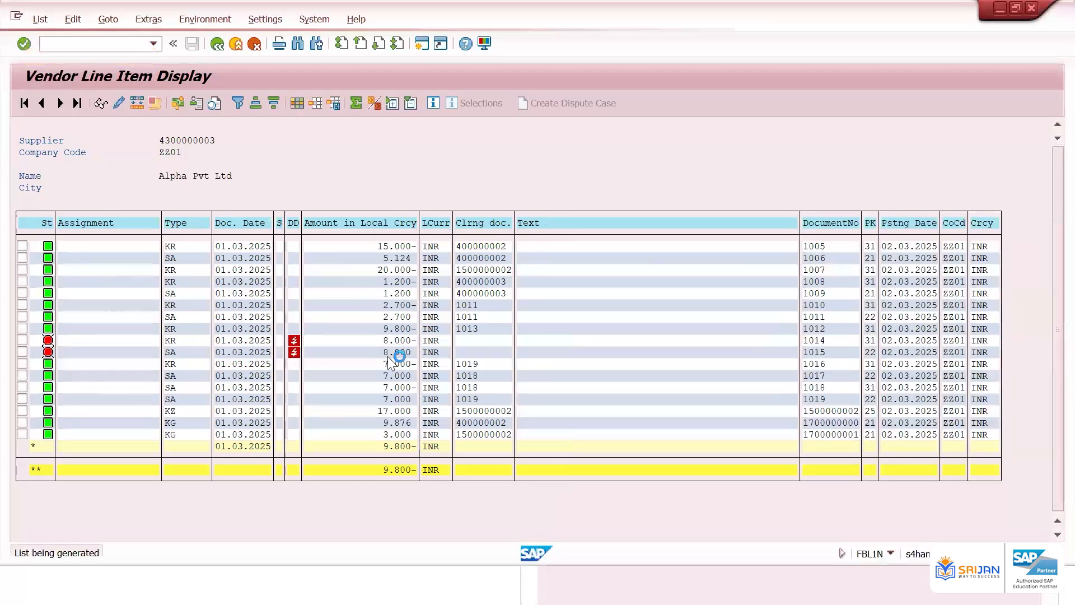
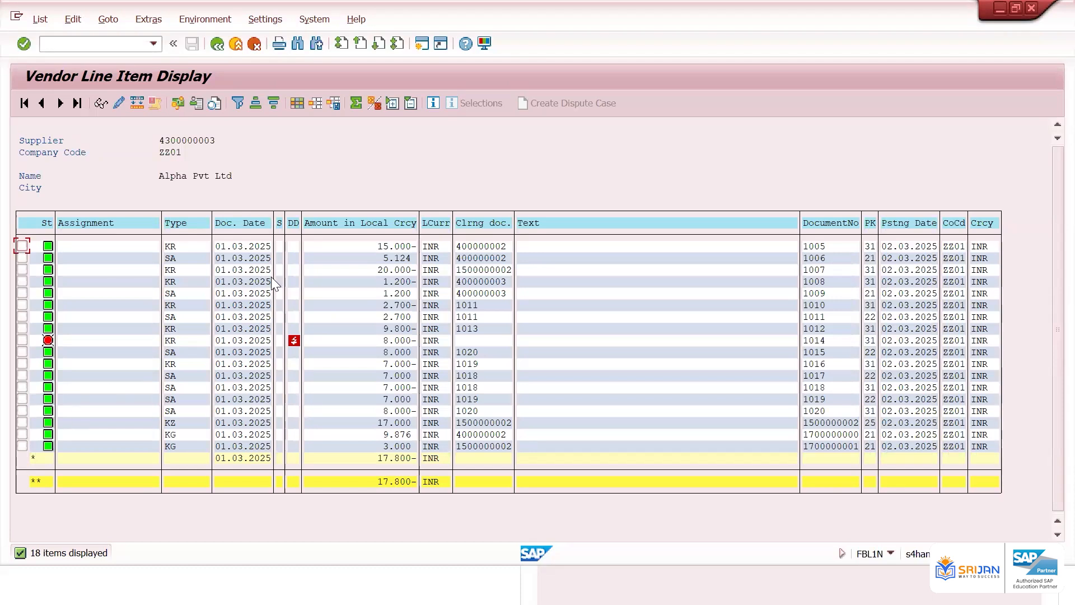
Display the vendor's open items at key date 02.03.2025 and examine the listed rows
left_click(403, 340)
left_click(217, 43)
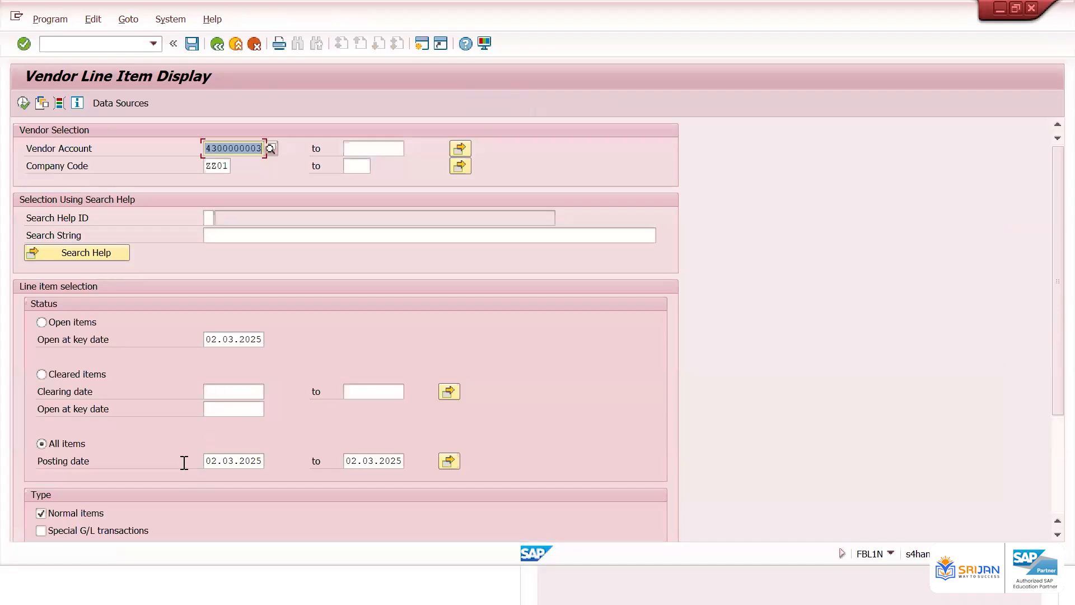
left_click(240, 459)
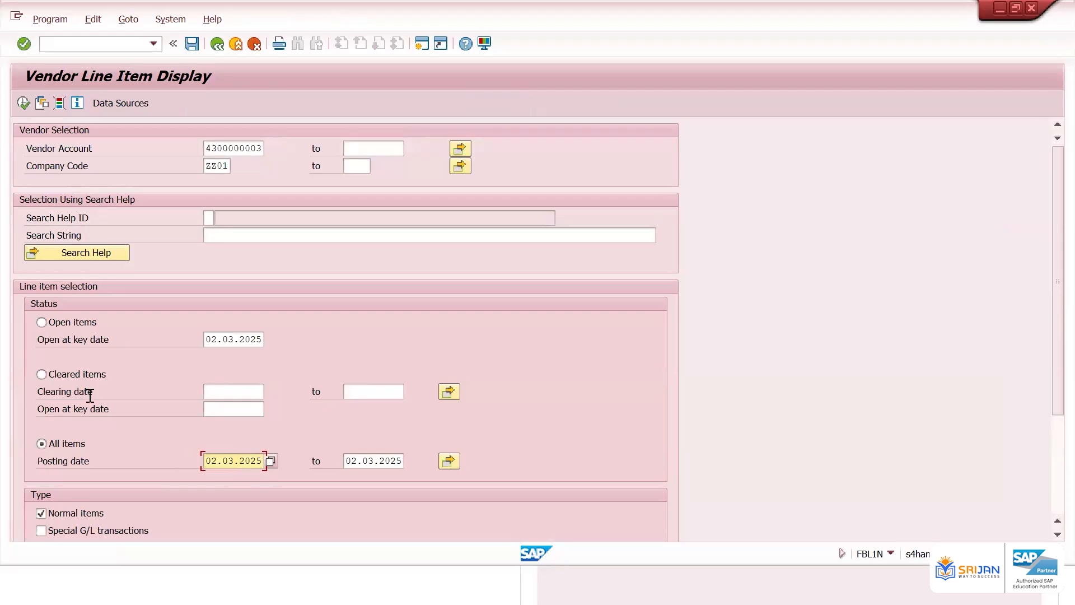
left_click(40, 322)
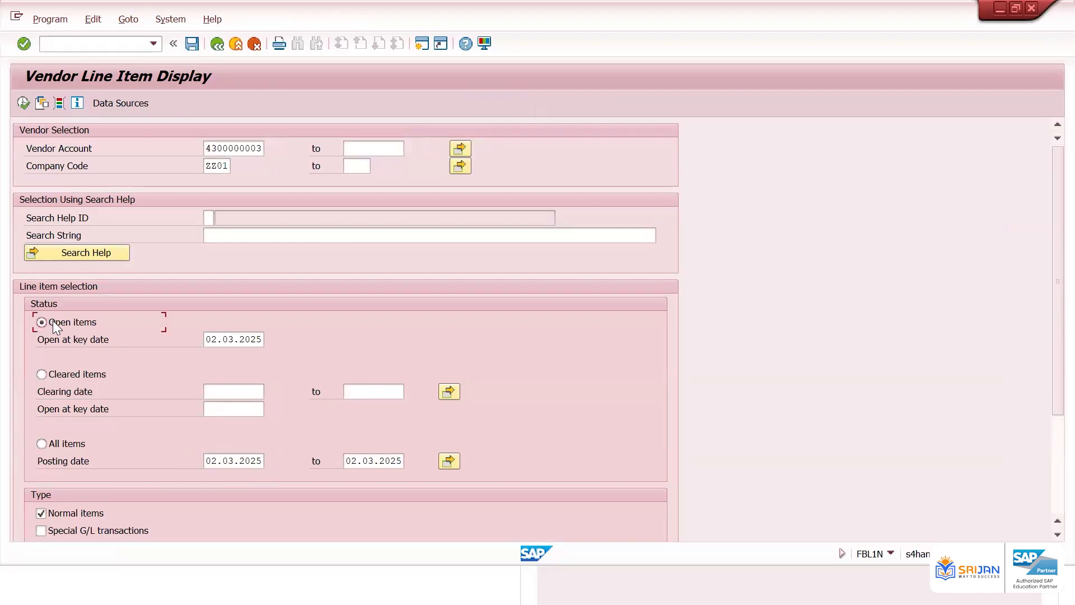
left_click(244, 342)
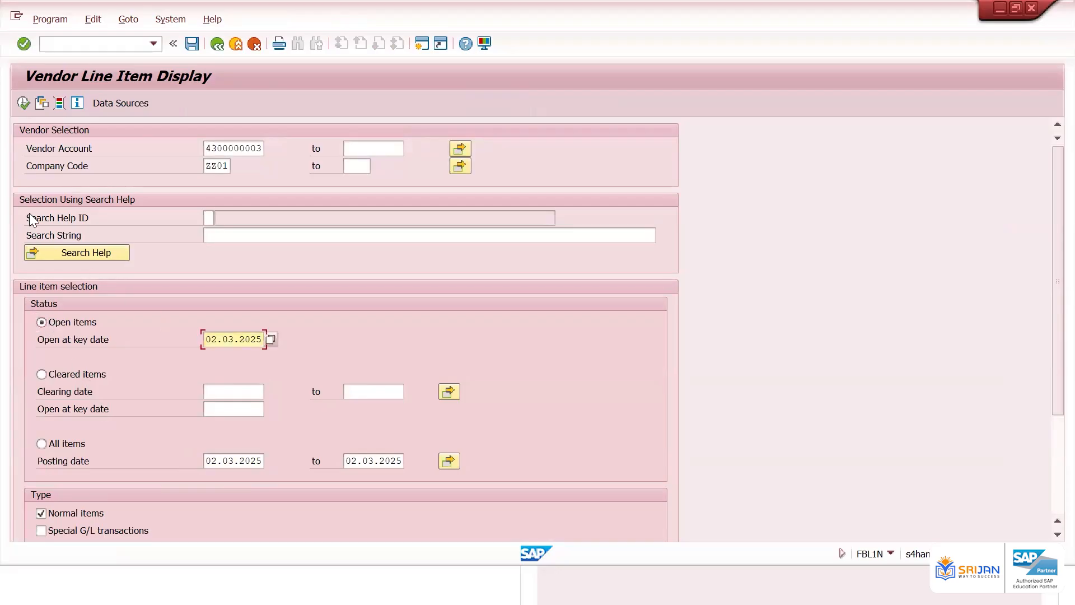
left_click(23, 103)
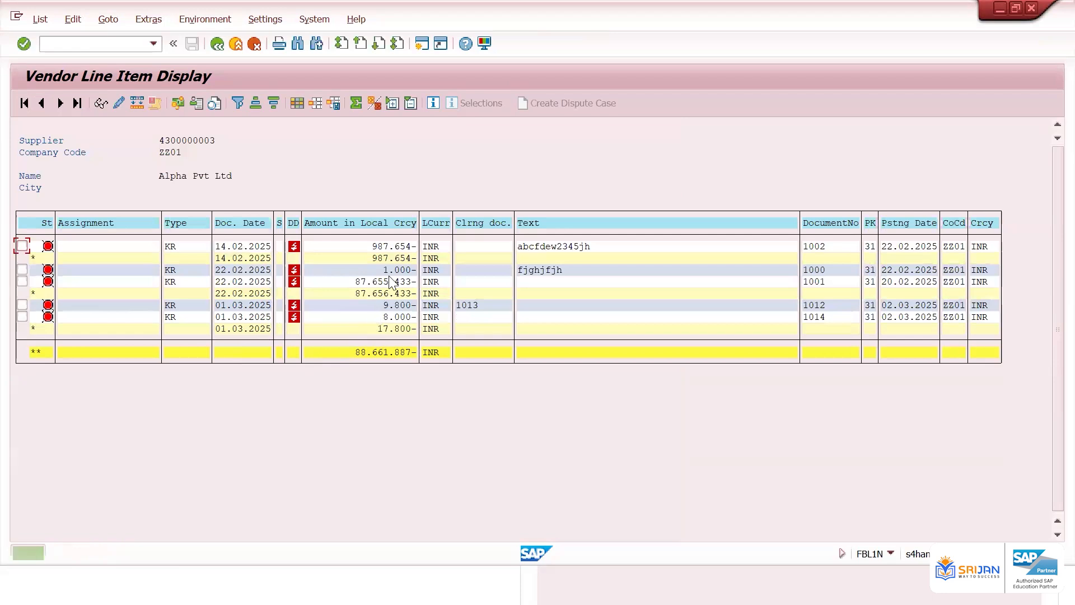
left_click(391, 245)
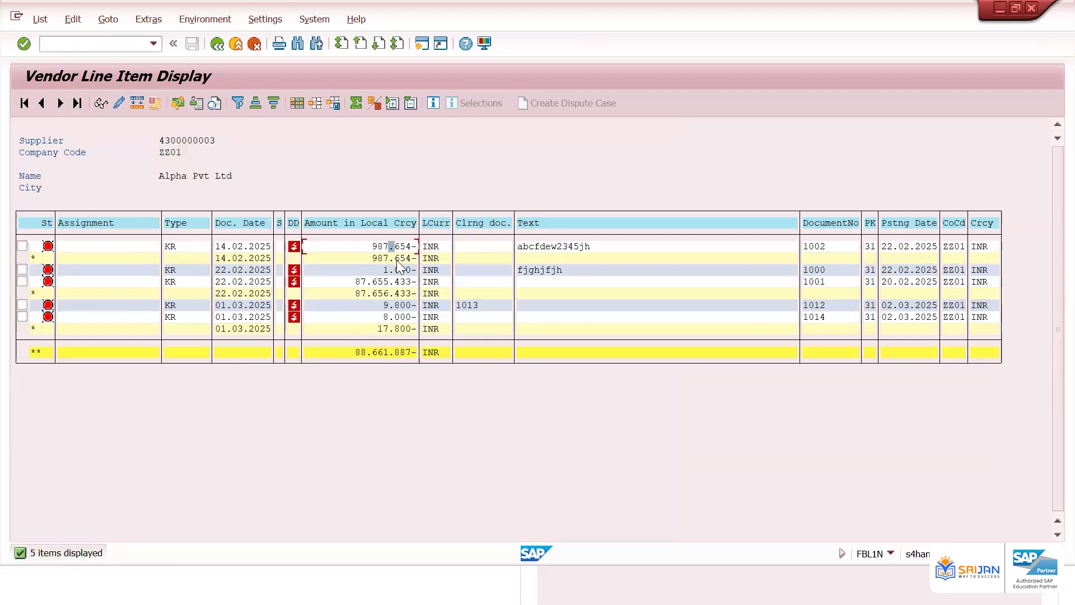
left_click(98, 250)
Clear the open-items key date and display the vendor's open items again
left_click(217, 45)
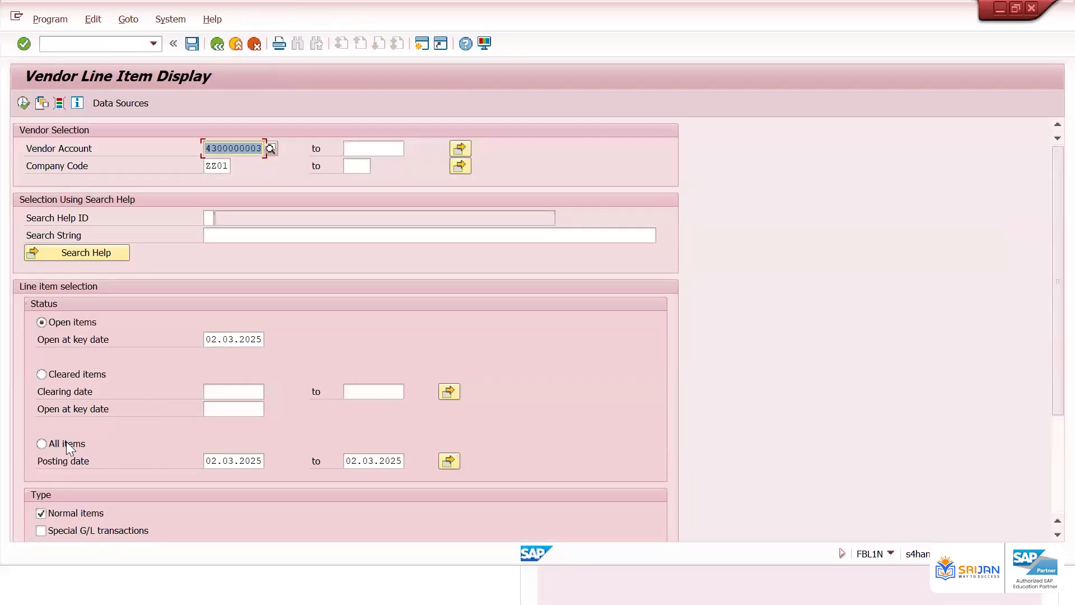
left_click(64, 443)
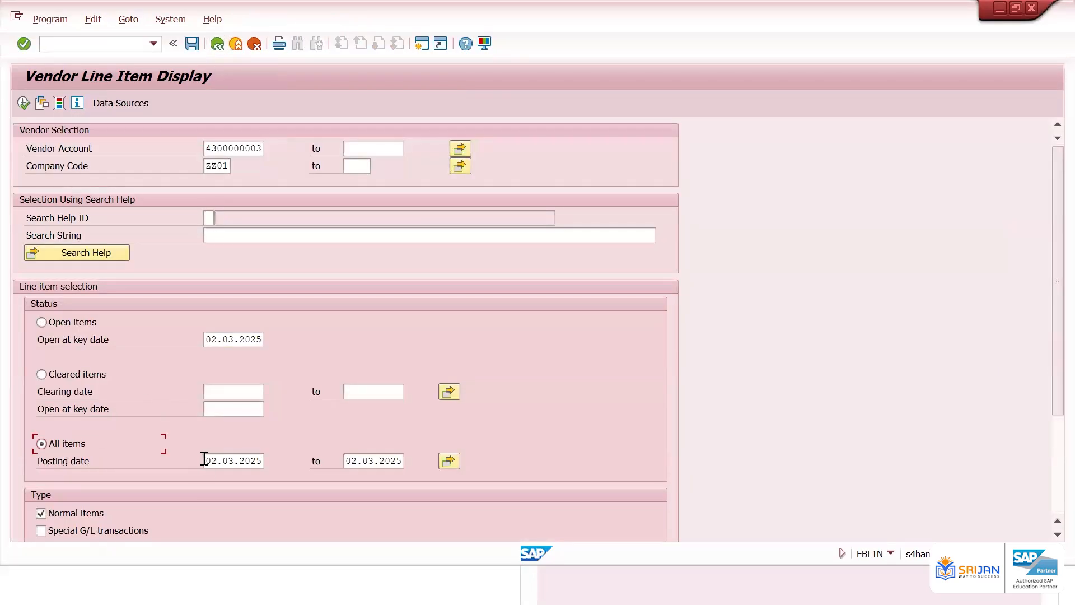
left_click_drag(204, 461, 264, 460)
left_click_drag(401, 463, 351, 462)
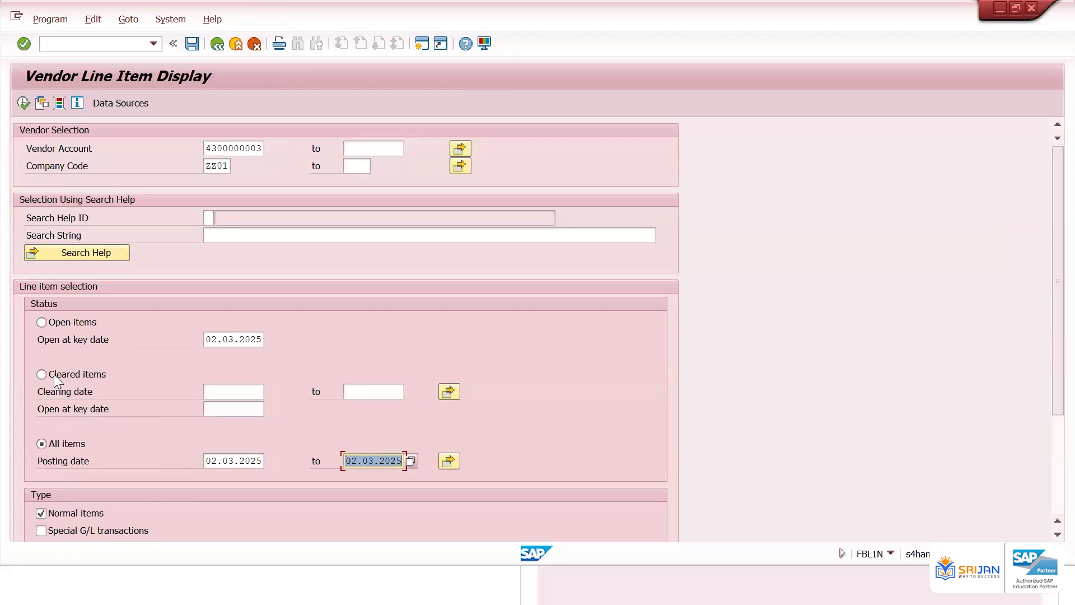
left_click(43, 322)
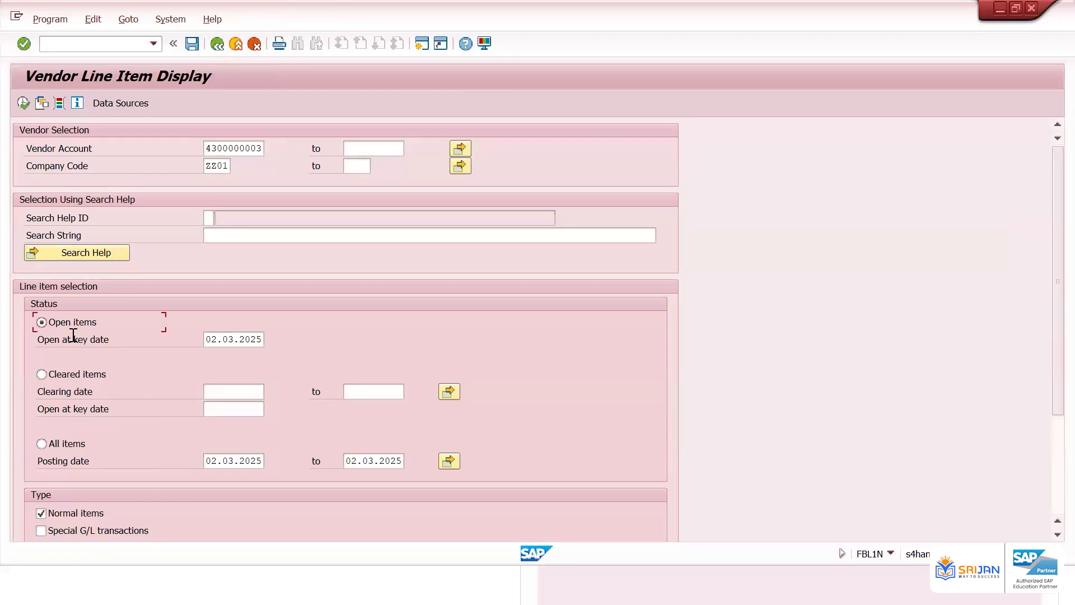
left_click_drag(207, 341, 270, 339)
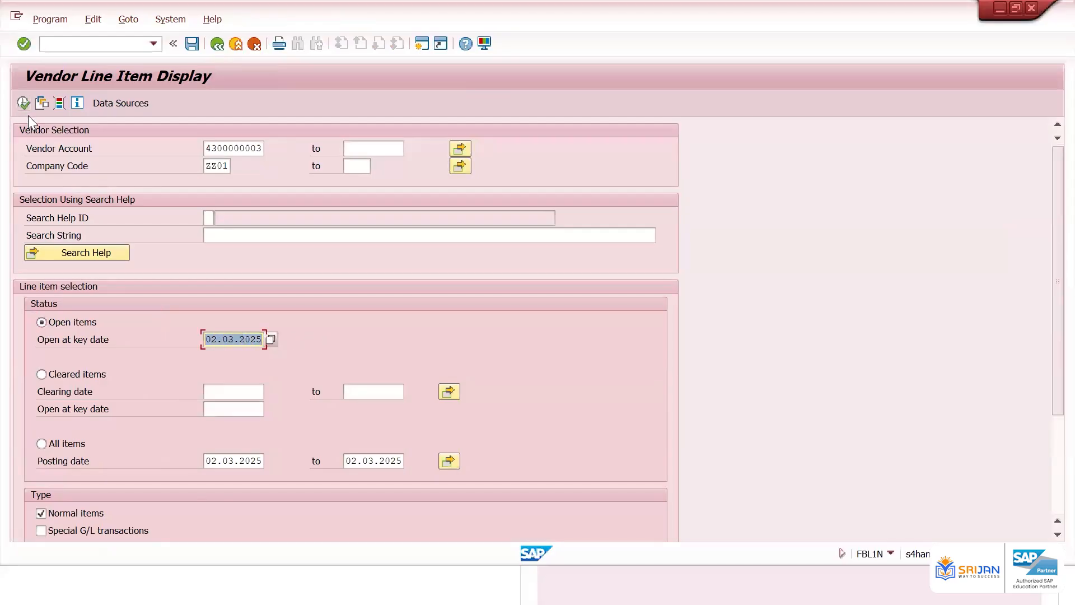
key("BackSpace")
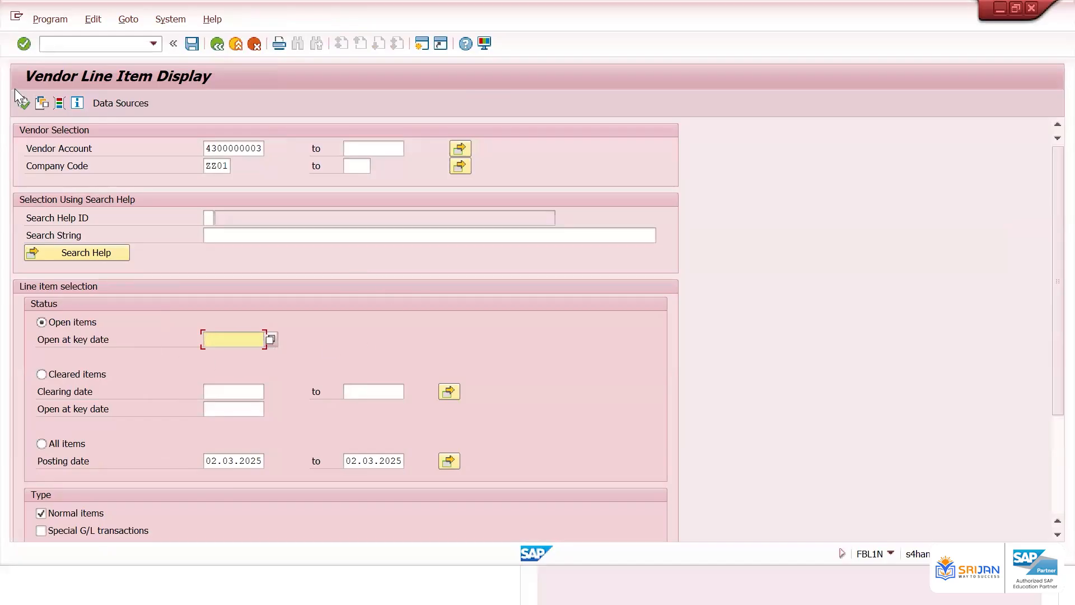
left_click(23, 103)
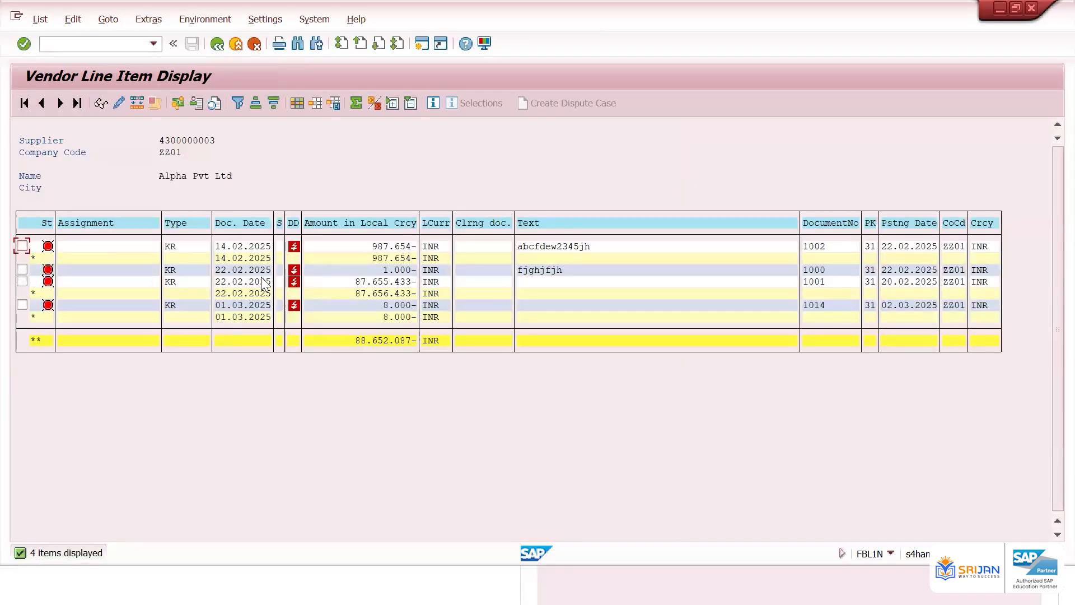
Redisplay all of the vendor's items for the posting date range and examine the totals rows
left_click(215, 43)
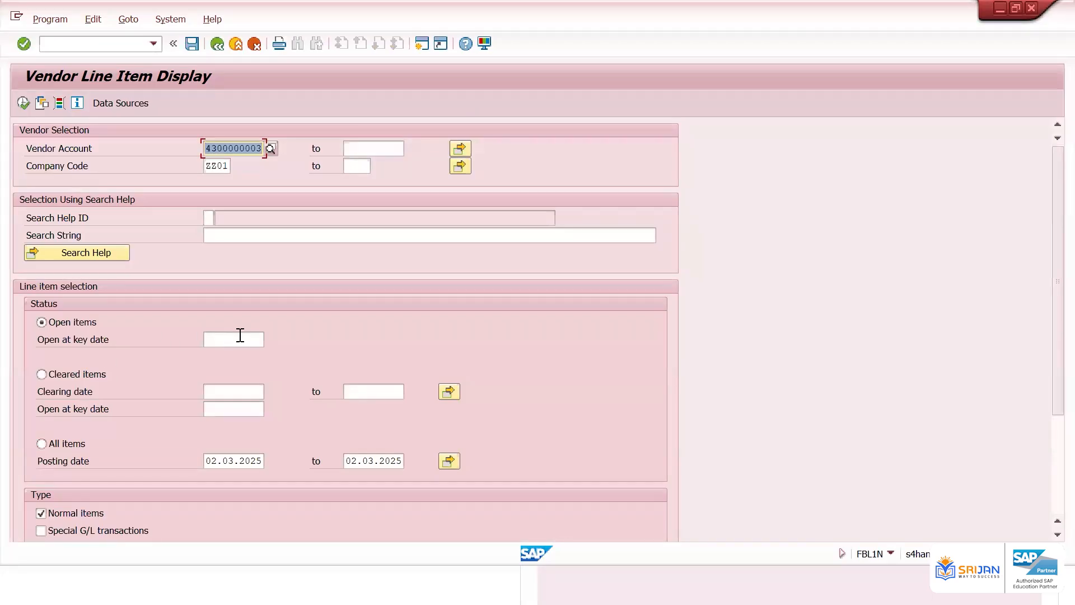
left_click(64, 443)
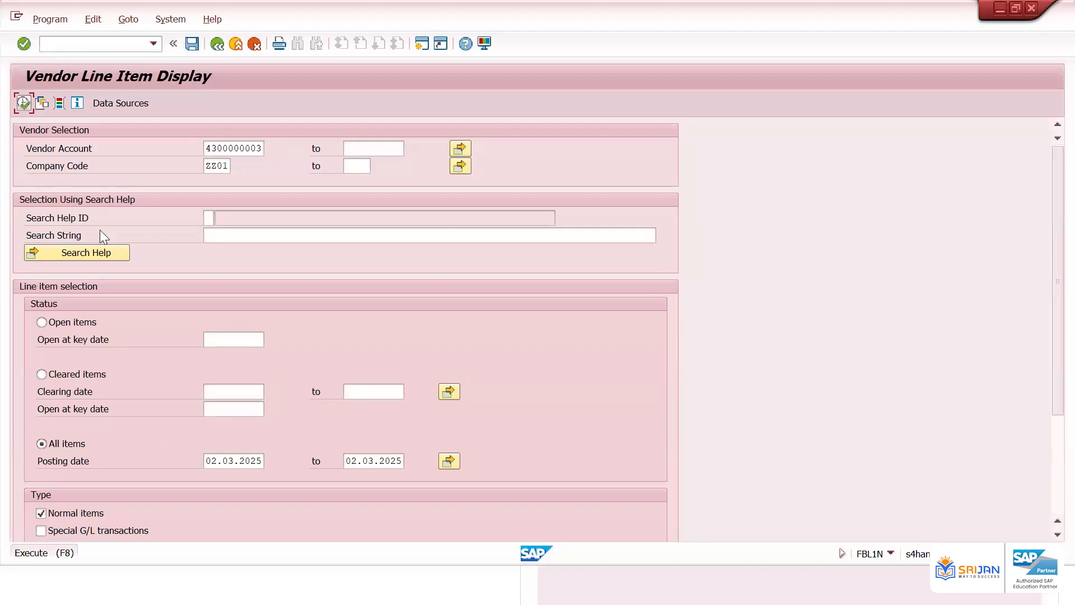
key("F8")
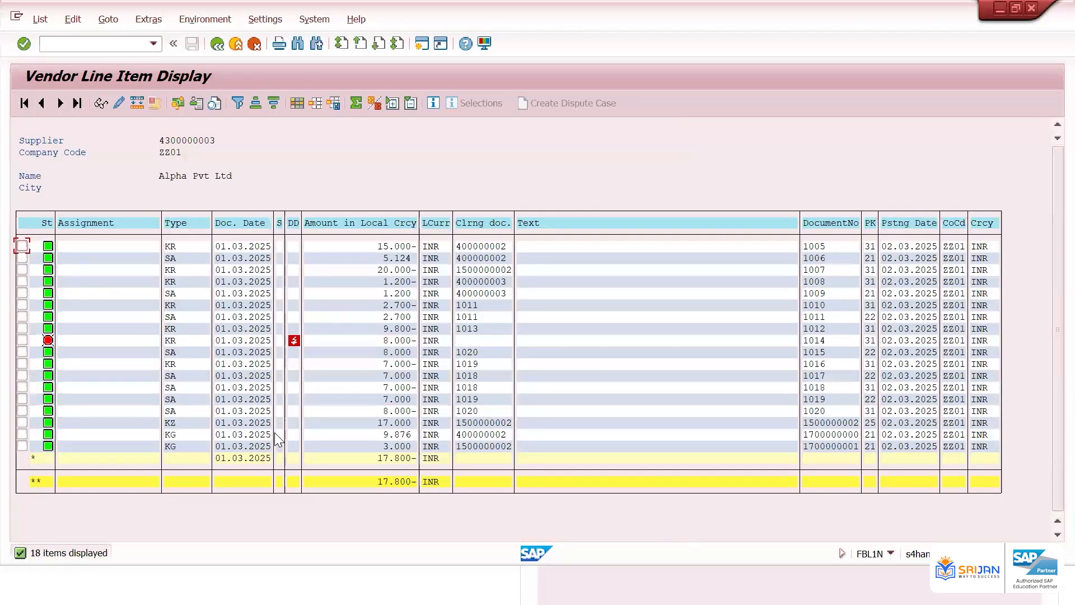
left_click(391, 340)
double_click(39, 480)
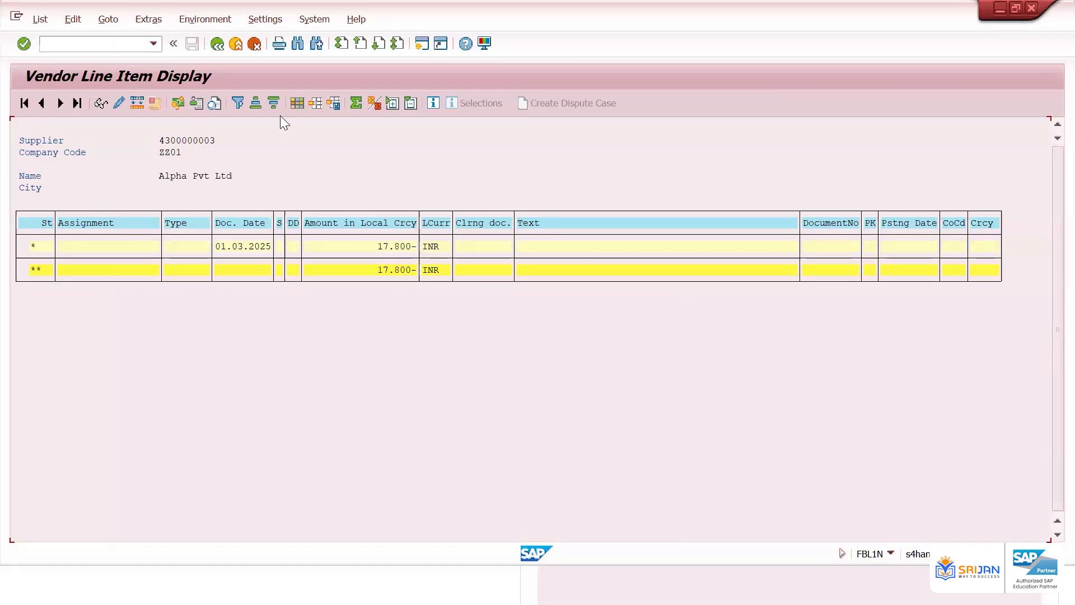
left_click(216, 44)
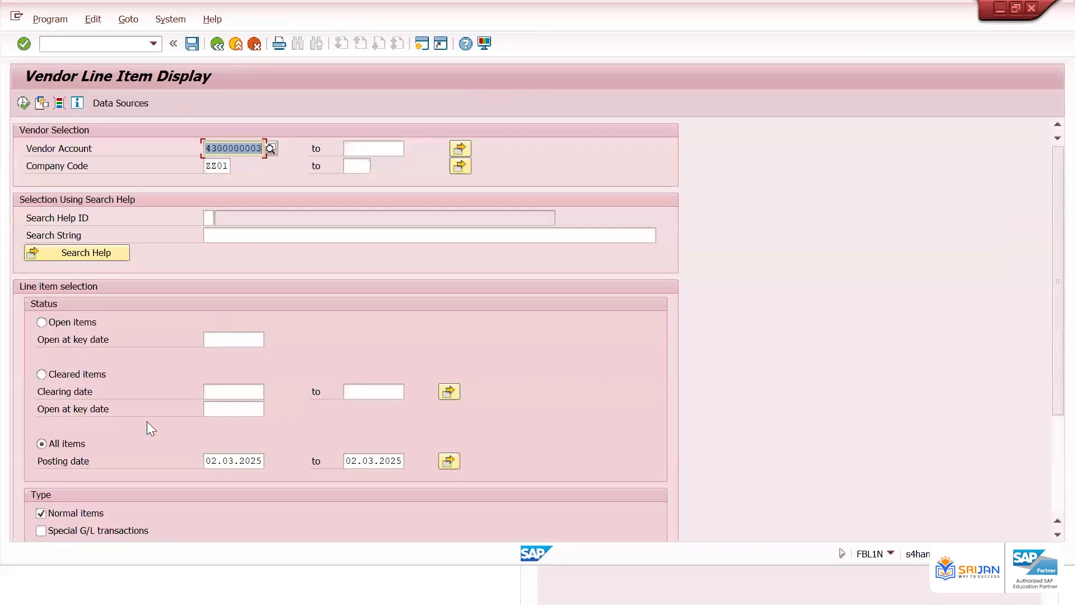
left_click(23, 103)
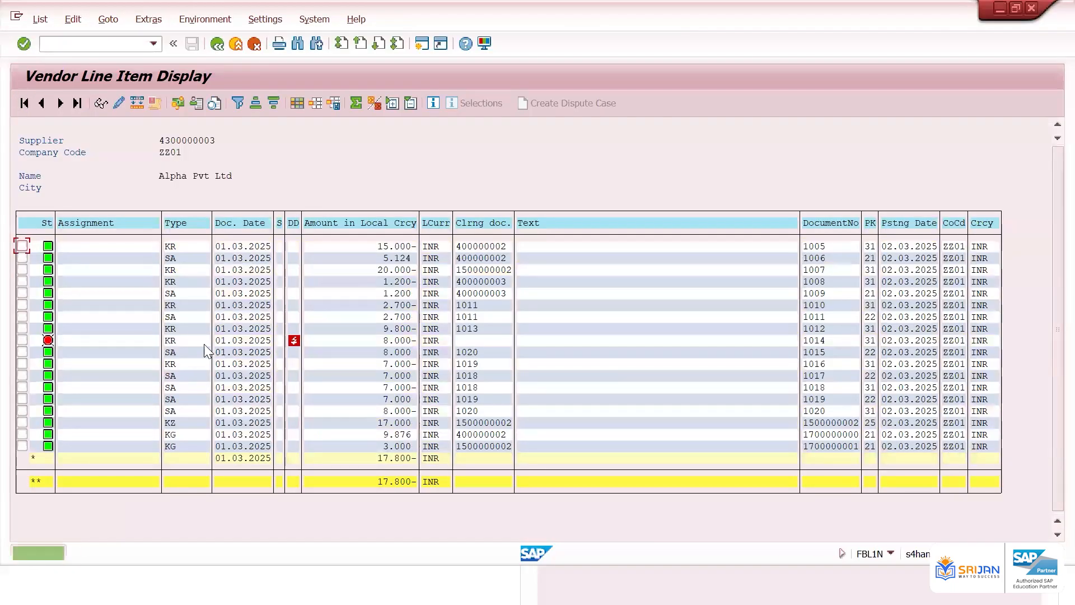
Browse the hidden fields available in the list layout dialog, then close it without changes
left_click(296, 103)
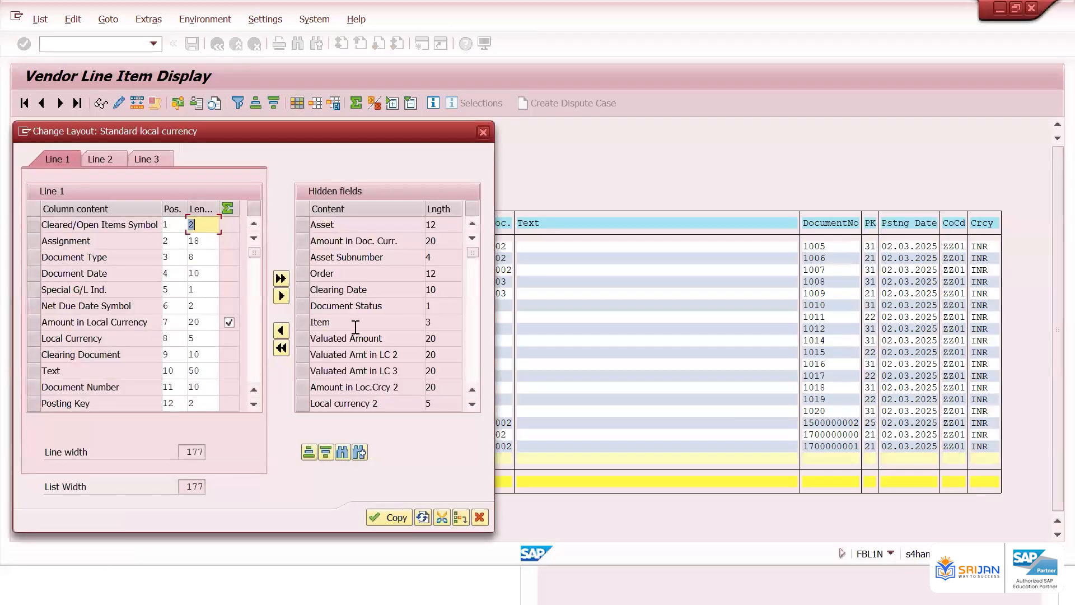
left_click(309, 452)
scroll(354, 327, "down", 8)
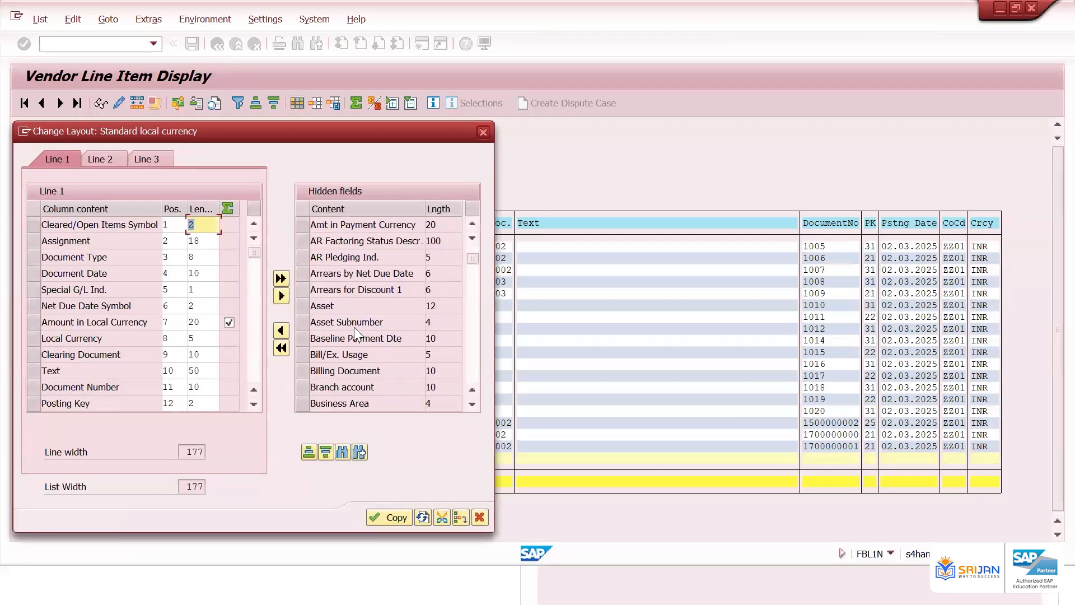
scroll(359, 323, "down", 20)
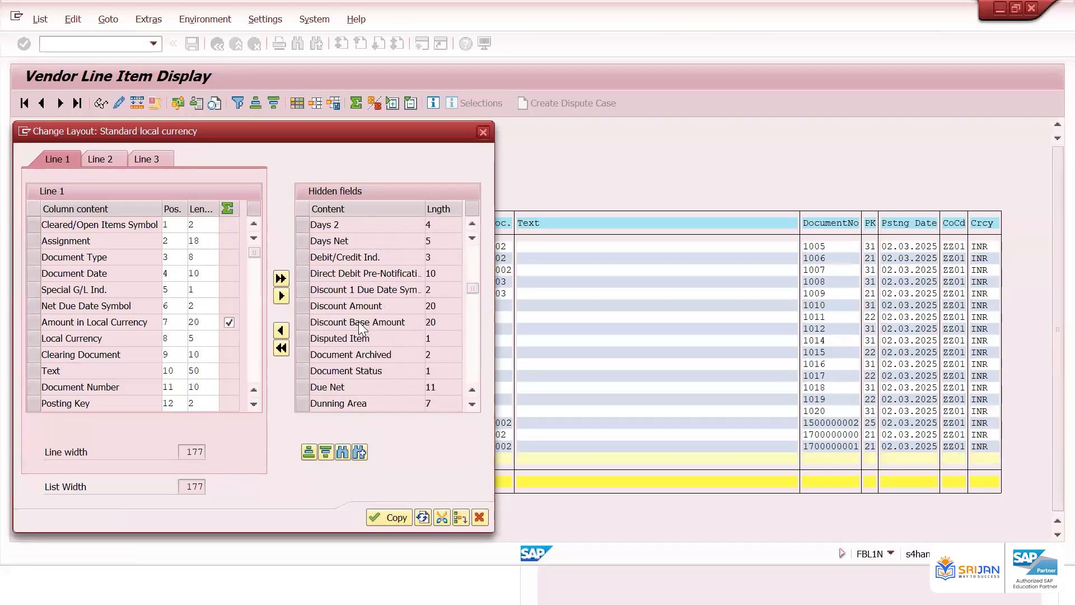
scroll(358, 323, "down", 3)
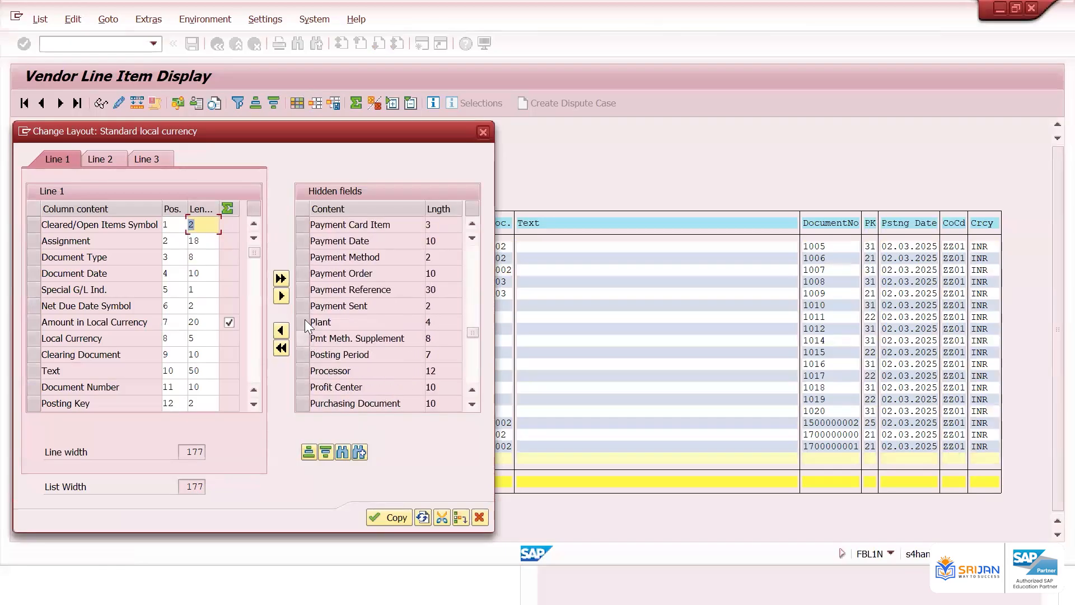
scroll(298, 245, "down", 1)
scroll(327, 371, "down", 2)
scroll(317, 374, "up", 4)
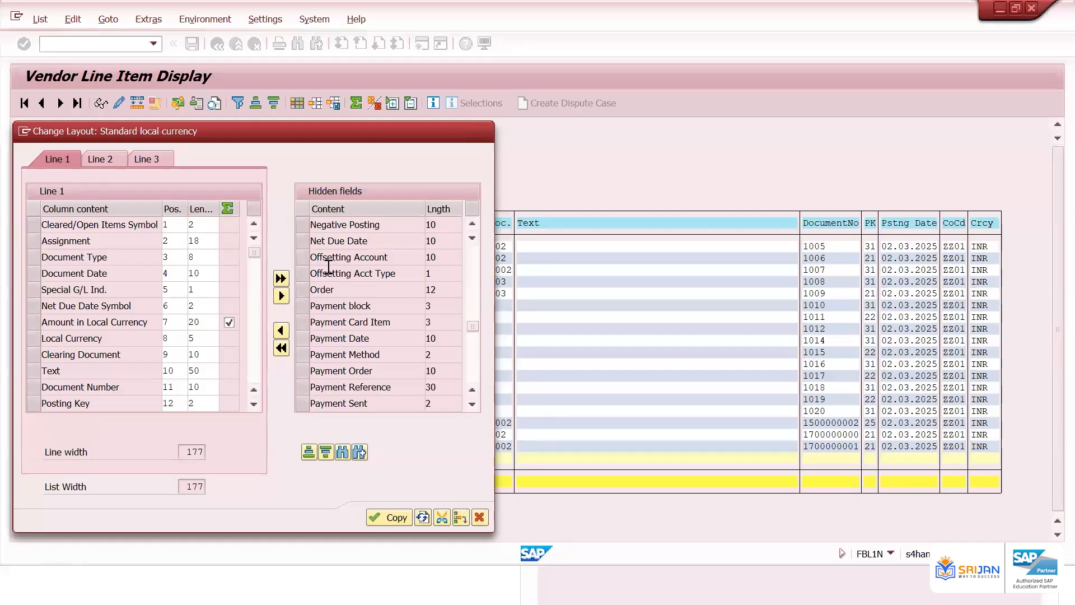
scroll(336, 283, "up", 1)
scroll(347, 297, "down", 2)
scroll(348, 303, "down", 1)
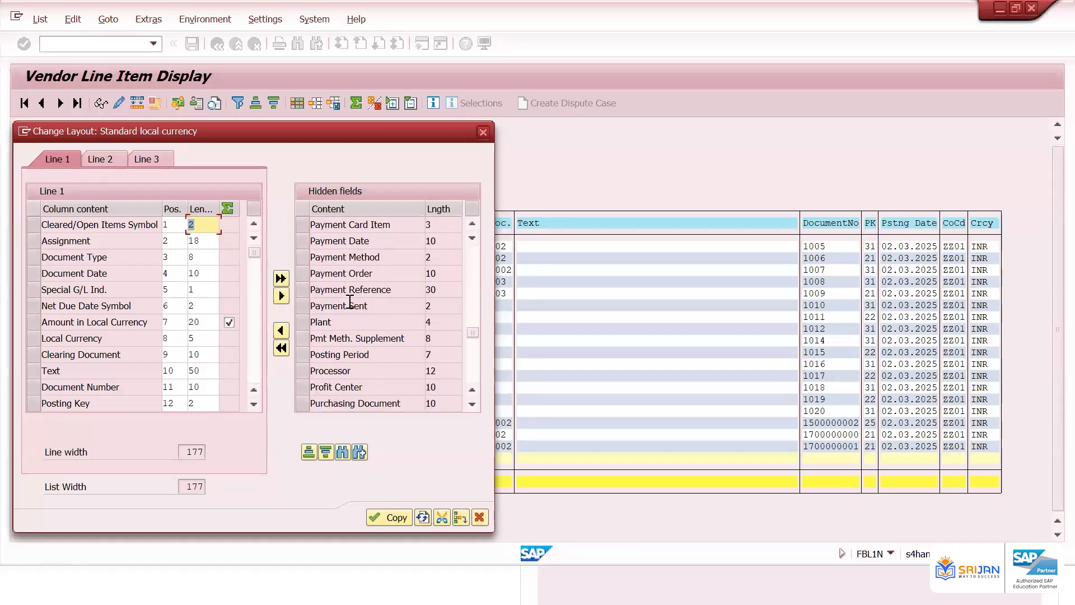
scroll(350, 311, "down", 3)
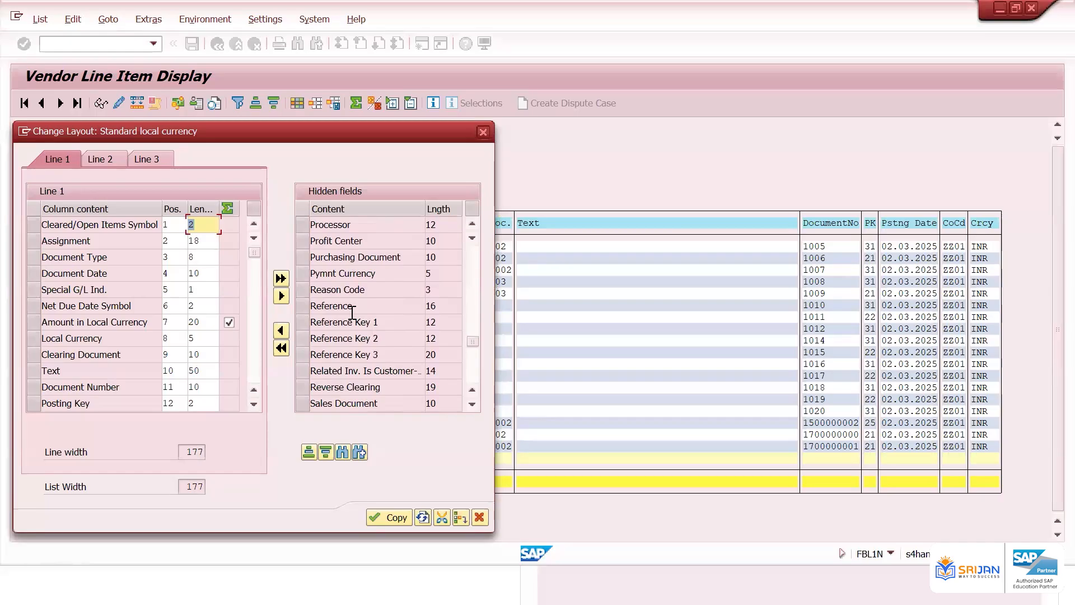
scroll(350, 315, "down", 1)
scroll(477, 215, "down", 1)
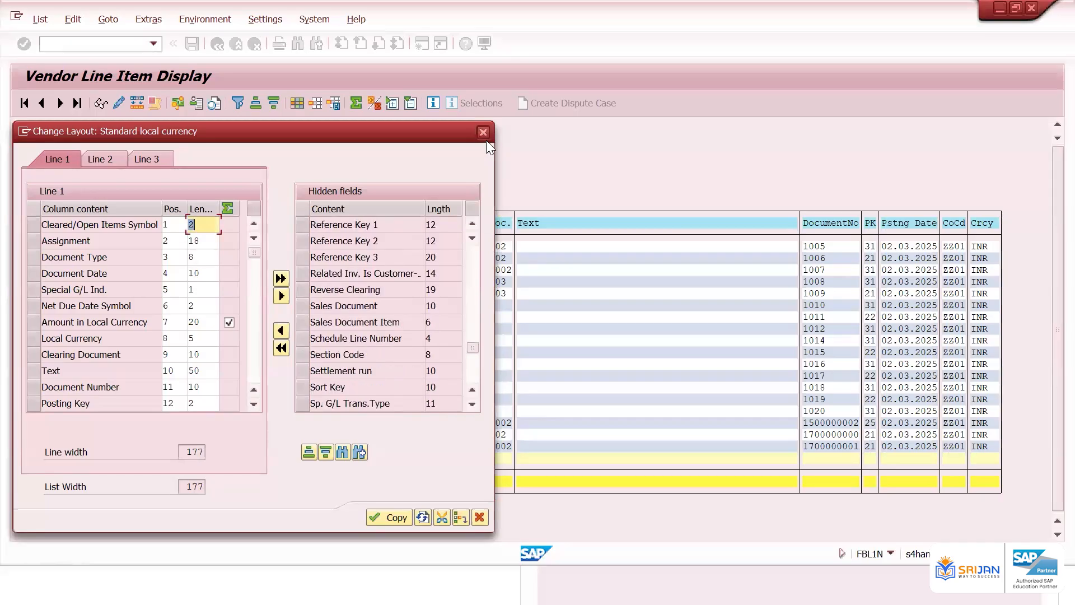
key("Return")
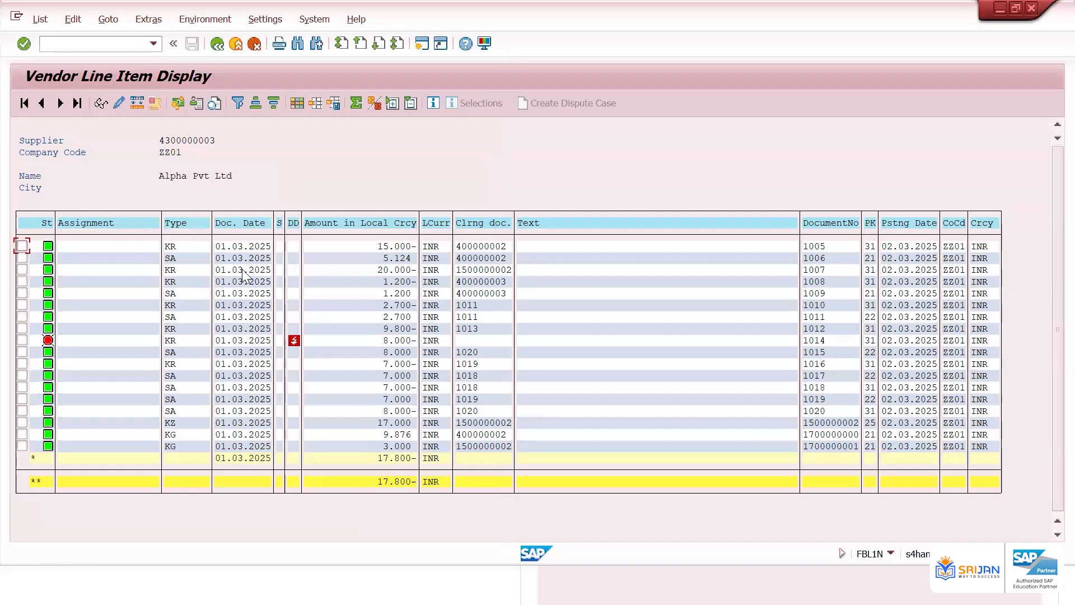
Examine document 1014 and the total rows in the vendor's full line item list
left_click(379, 341)
left_click(379, 481)
key("F3")
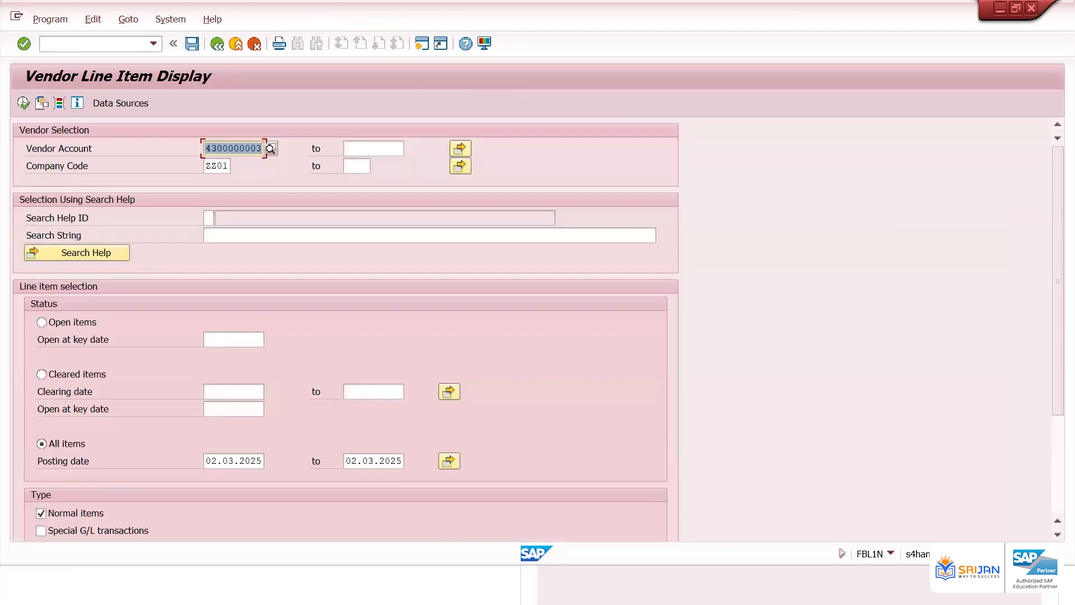
left_click(17, 105)
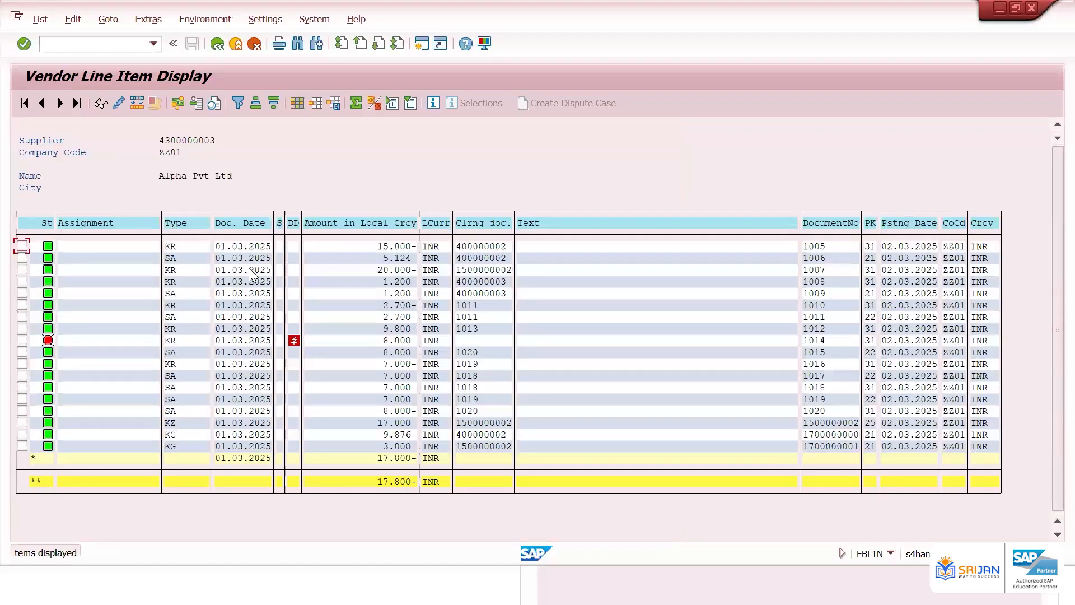
left_click(250, 295)
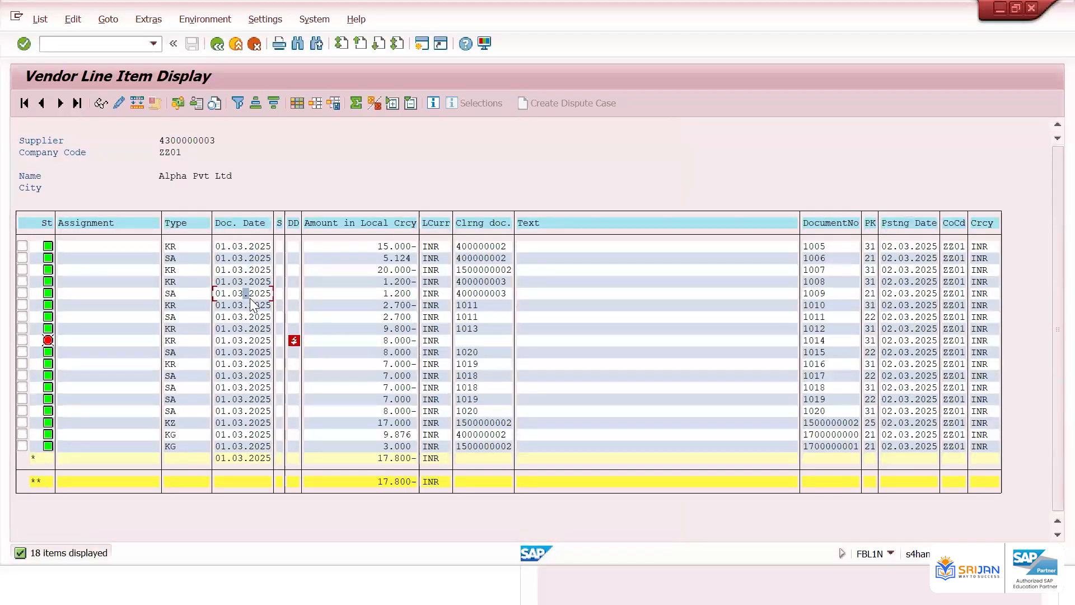
left_click(253, 306)
left_click(255, 246)
left_click(264, 281)
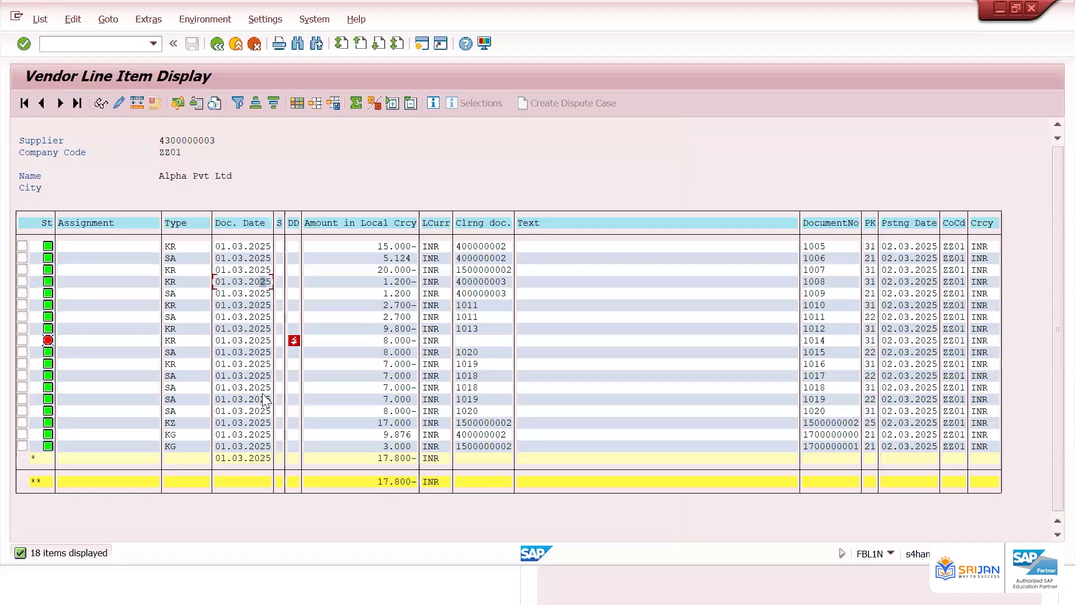
left_click(397, 483)
left_click(222, 48)
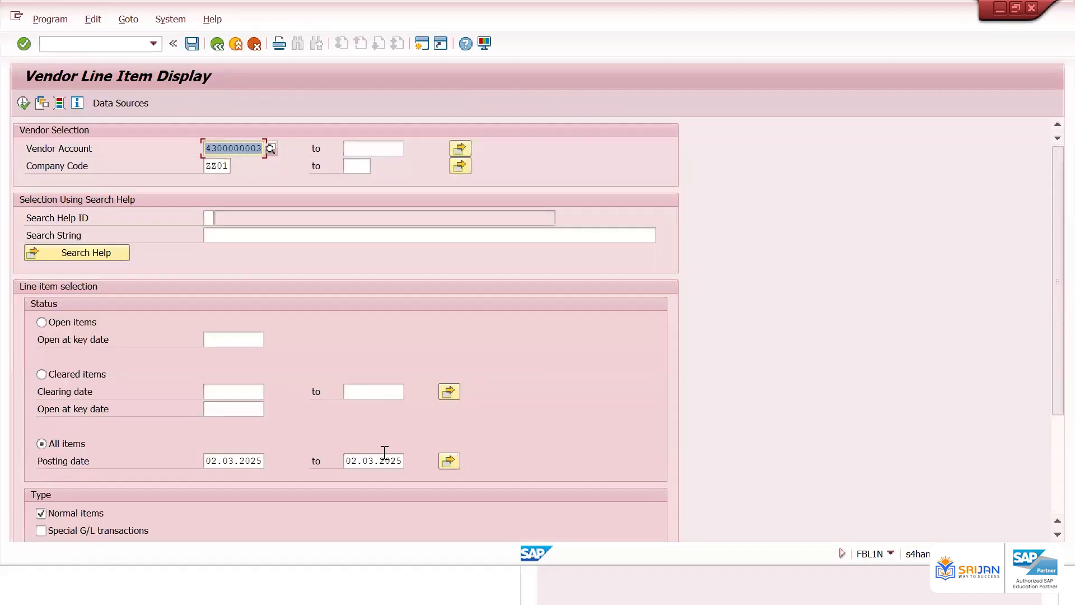
Set the upper limit of the posting date range to 07.03.2025 using the calendar
left_click(405, 459)
left_click(411, 461)
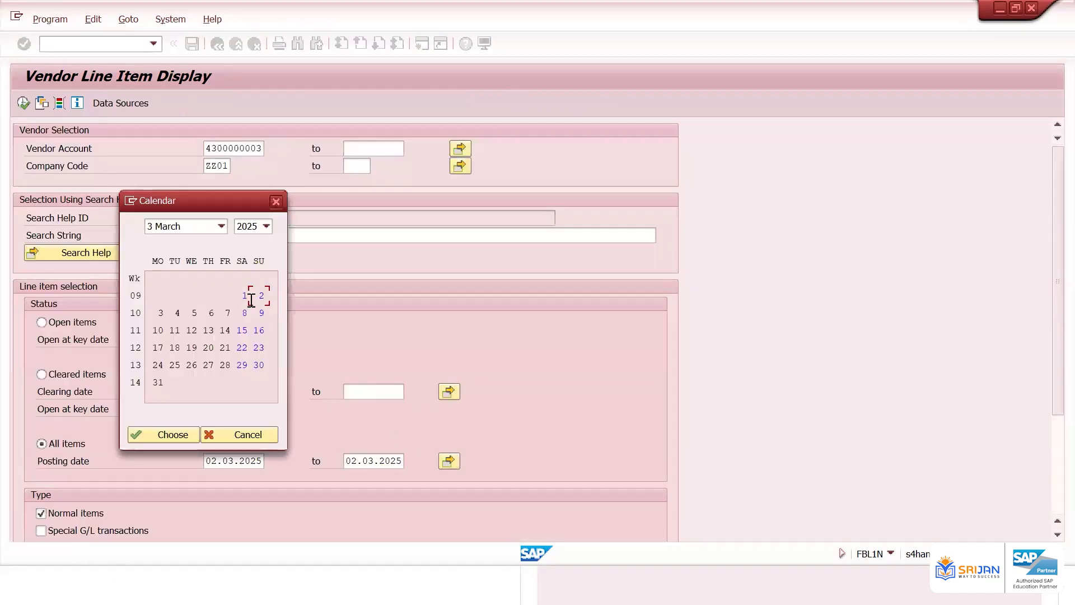
left_click(229, 312)
double_click(230, 312)
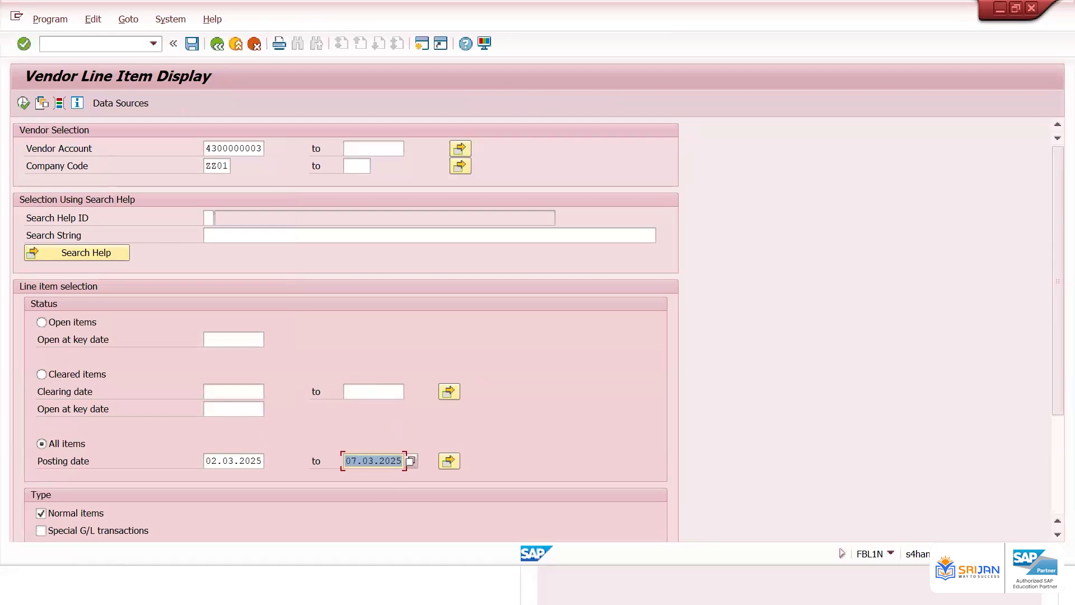
Run the line item report for posting dates 02.03.2025 to 07.03.2025 and return to the selection screen
left_click(22, 103)
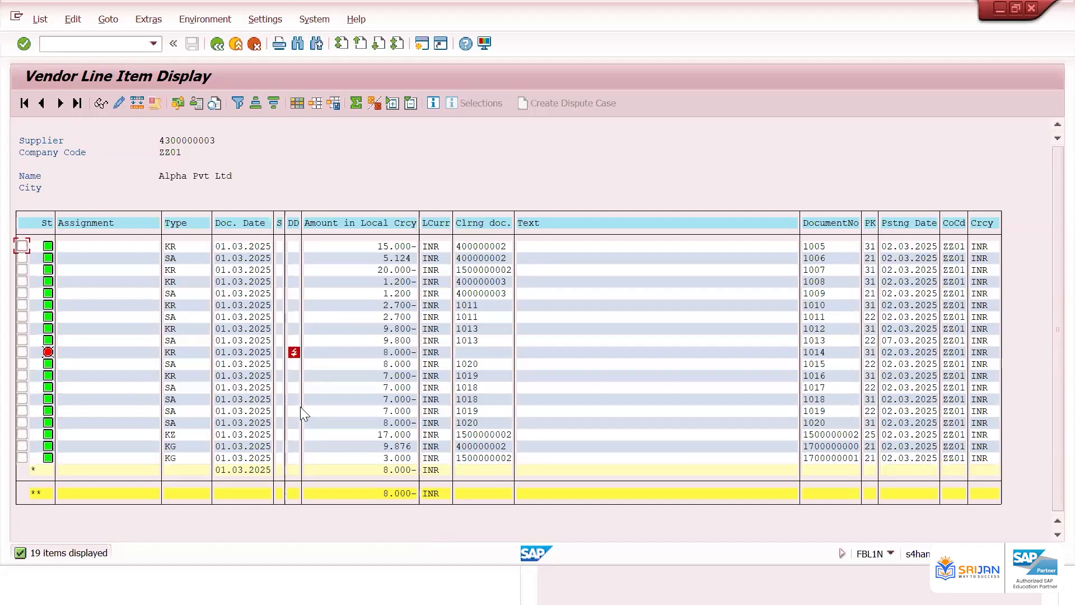
left_click(217, 44)
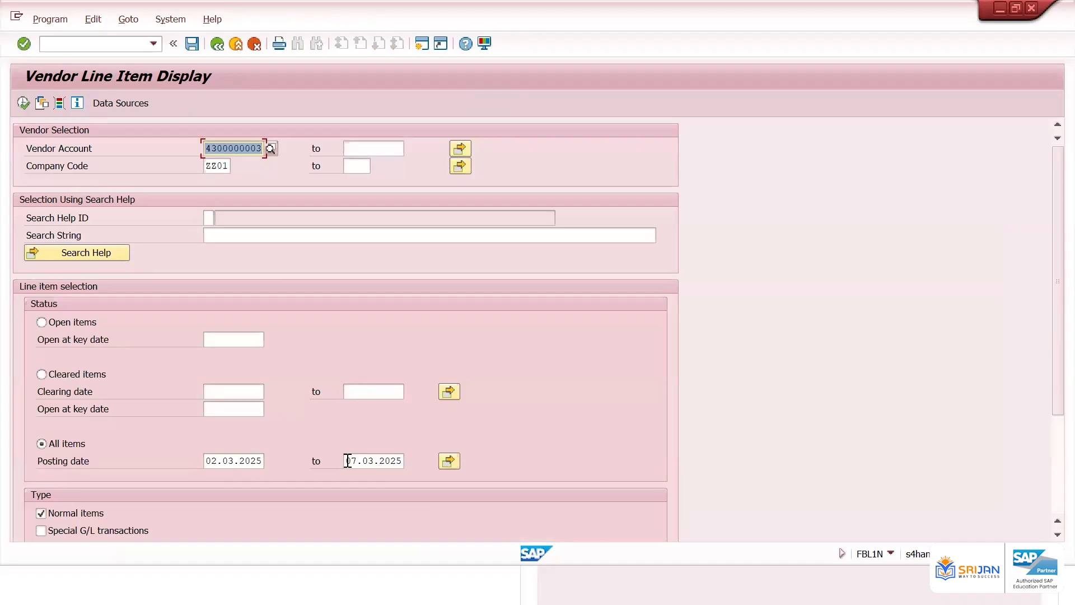
Narrow the posting date range to end on 02.03.2025 using the calendar, display the items and check the grand total
left_click_drag(348, 459, 407, 458)
left_click(409, 461)
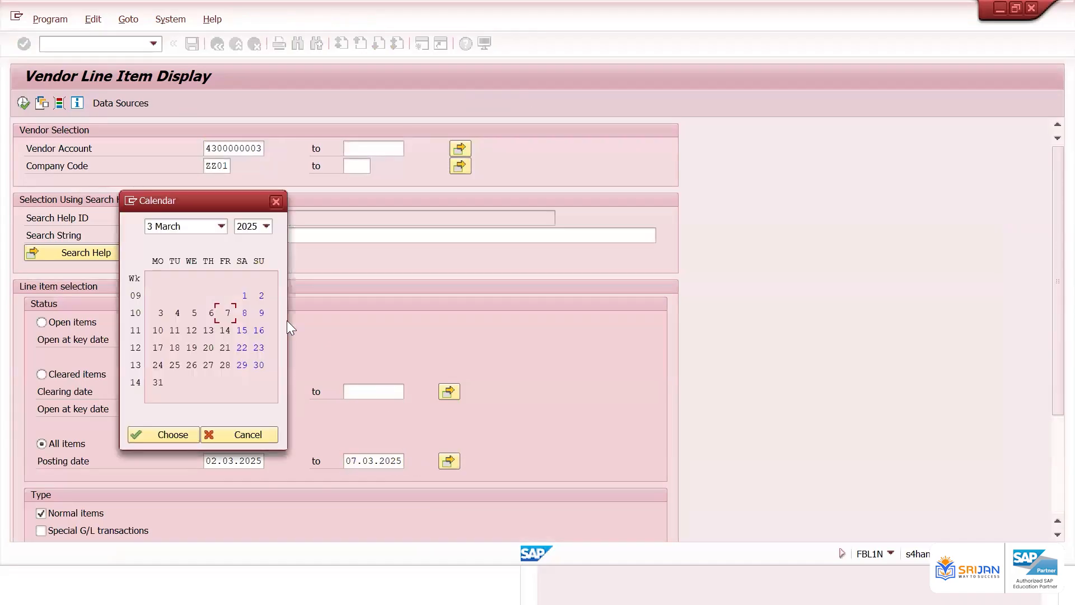
double_click(261, 295)
left_click(372, 462)
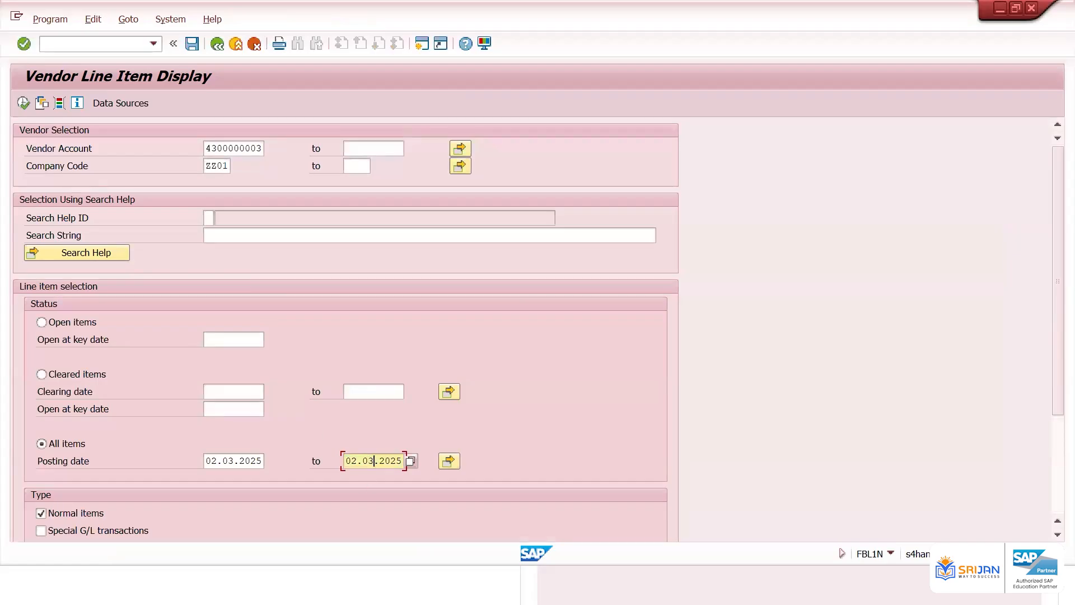
left_click(22, 105)
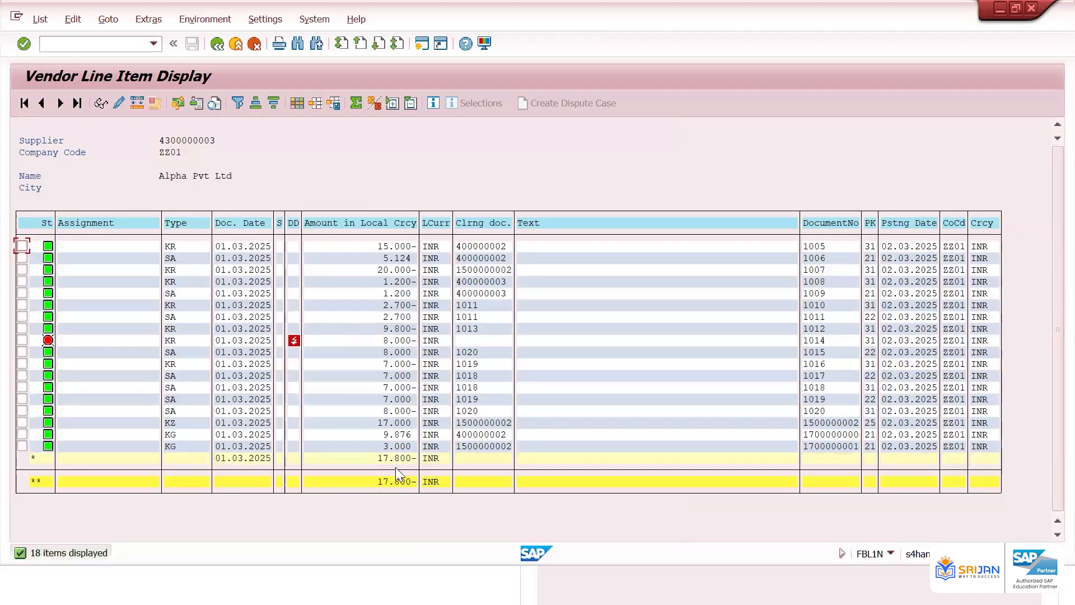
left_click(394, 481)
left_click(220, 46)
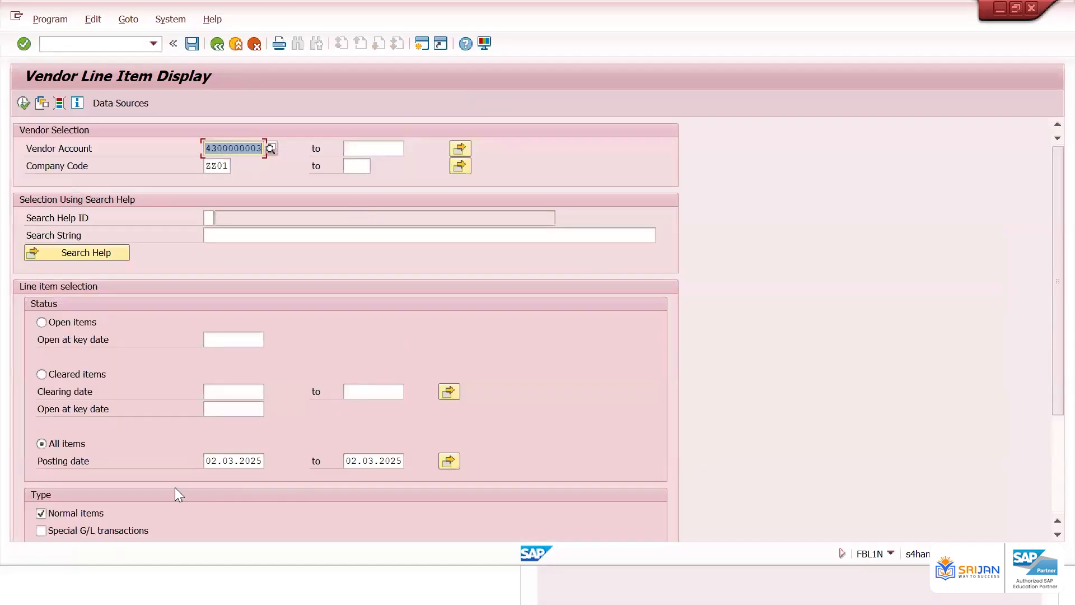
Set the upper posting date back to 07.03.2025 from the calendar and redisplay the line items
left_click(403, 457)
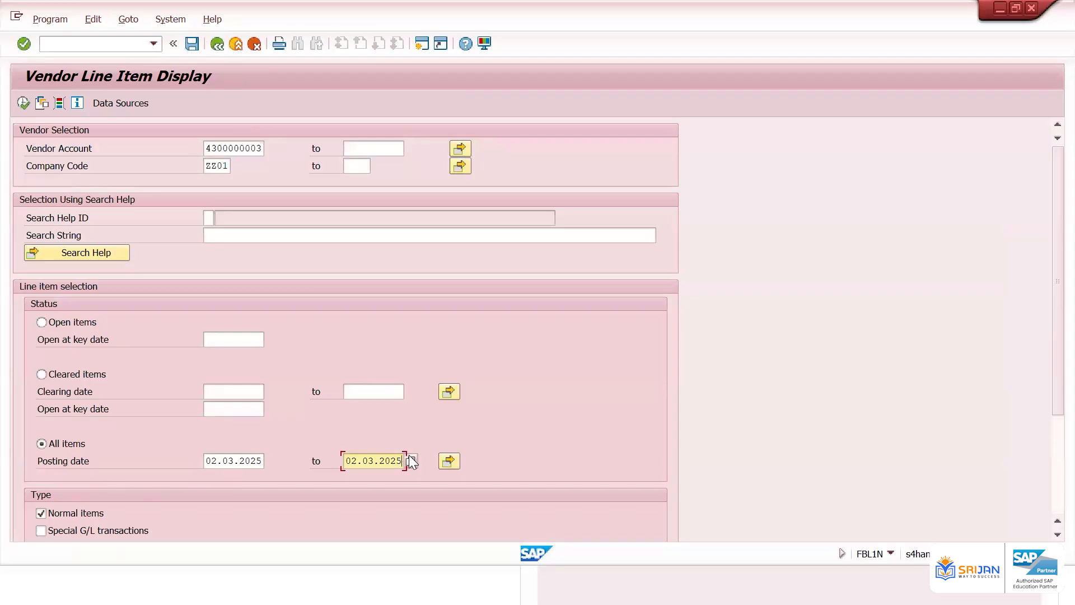
left_click(411, 458)
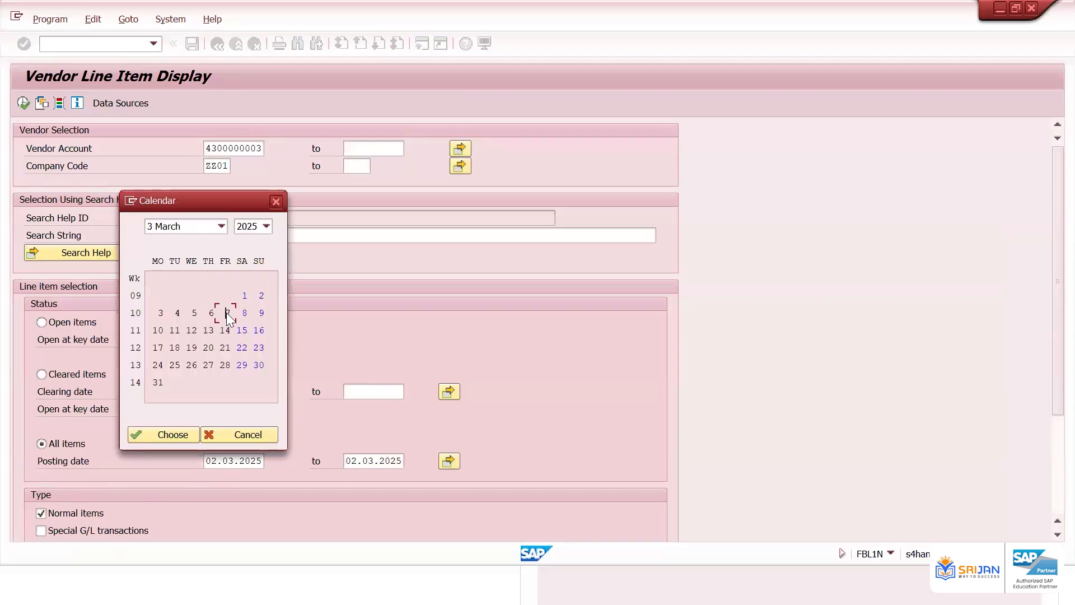
double_click(226, 312)
left_click(22, 103)
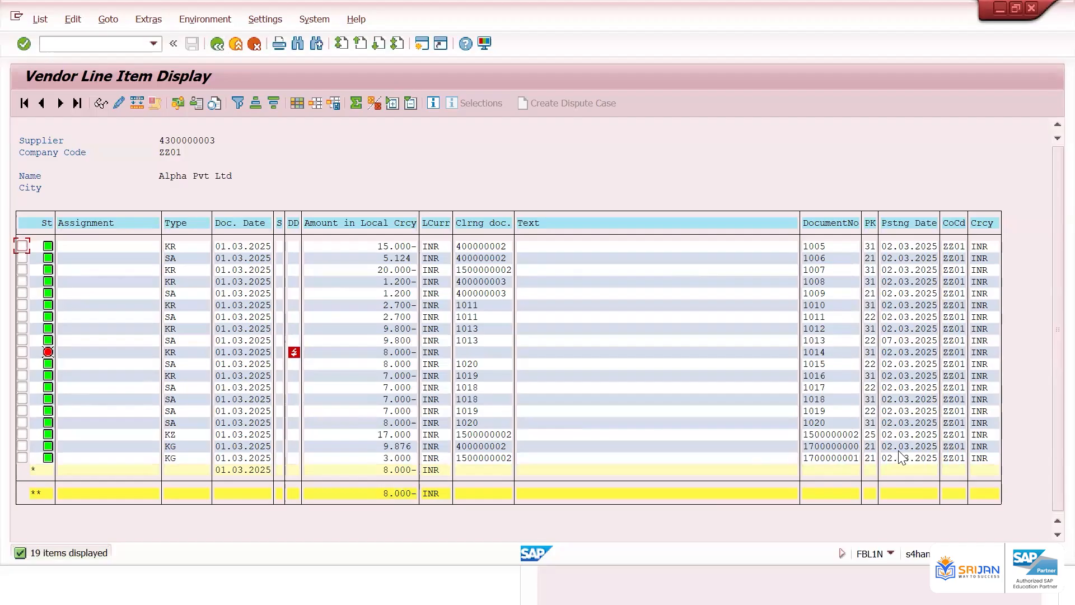
Compare document 1014's amount and posting date with the totals rows, then return to the selection screen
left_click(917, 340)
left_click(385, 340)
left_click(392, 470)
left_click(890, 340)
left_click(218, 44)
Set the upper posting date to 02.03.2025 from the calendar and redisplay the line items
left_click(399, 462)
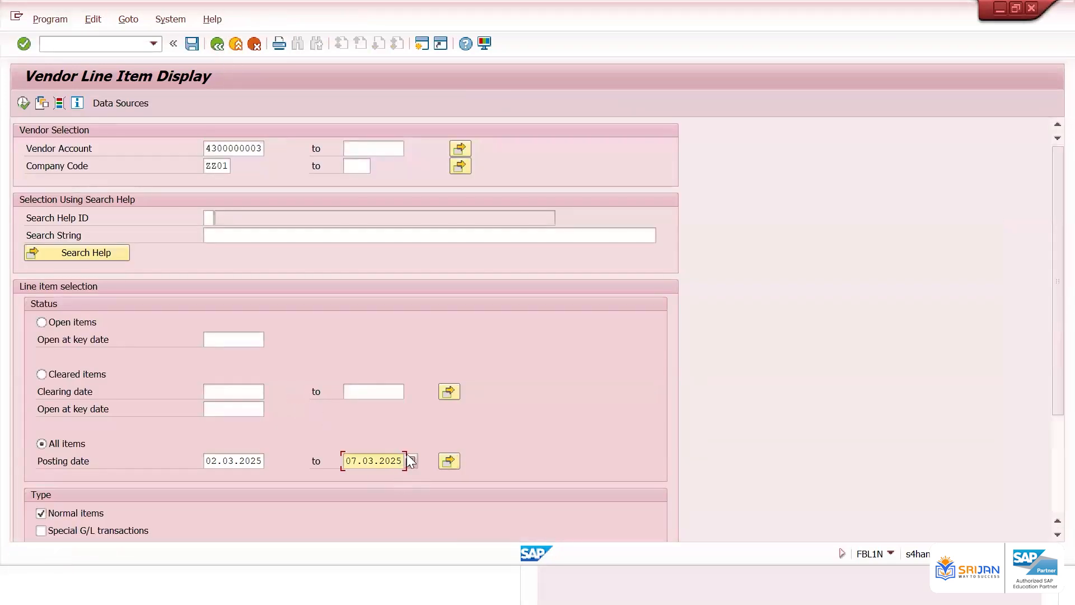
left_click(410, 461)
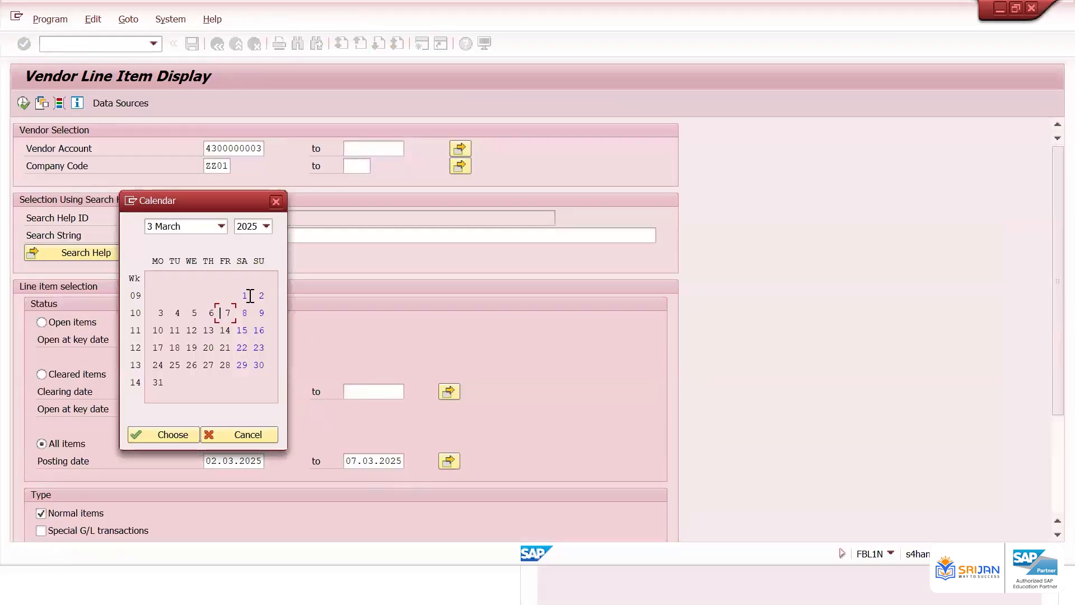
double_click(260, 296)
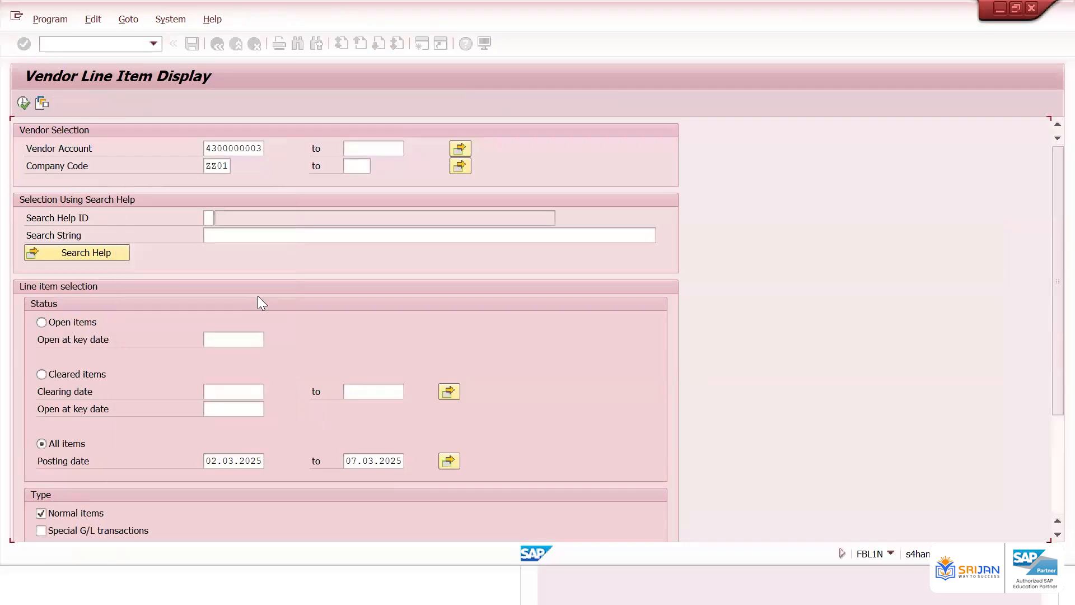
left_click(23, 103)
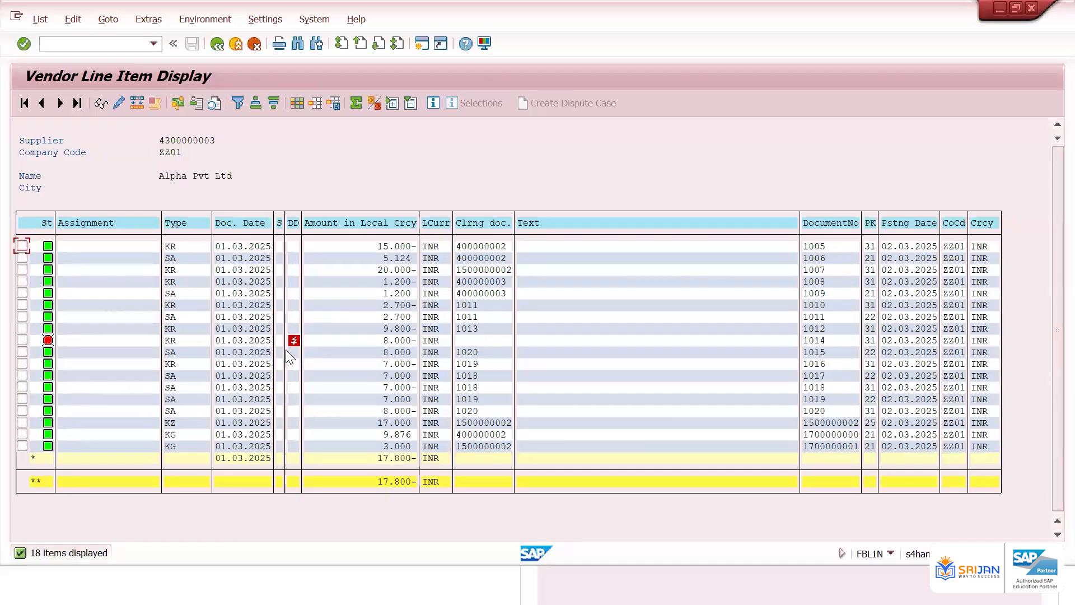
left_click(220, 49)
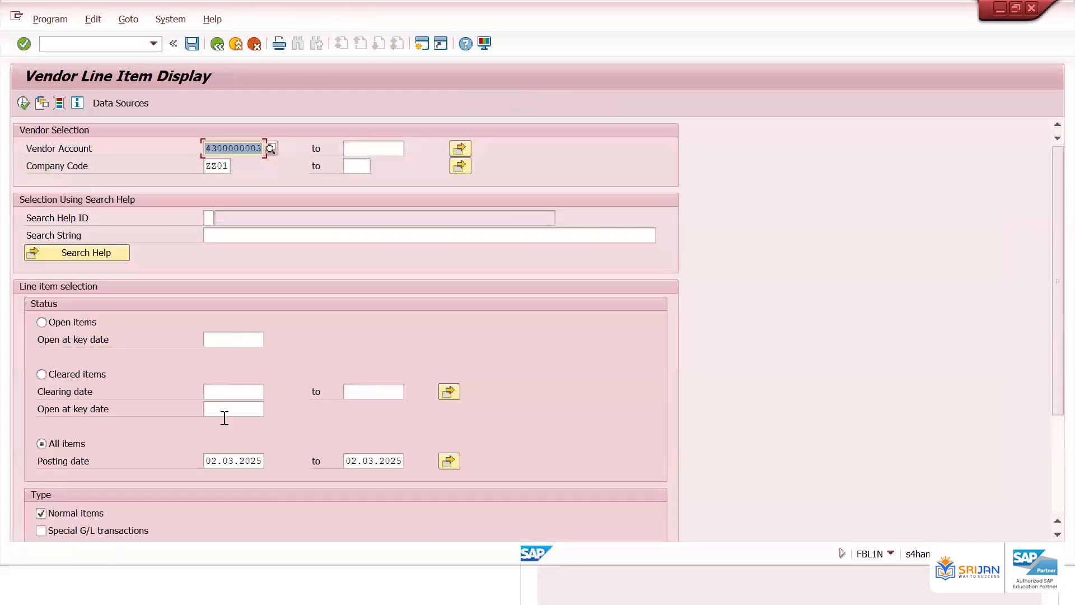
Rerun the report for the same range and examine the amounts around document 1014 and the grand total
left_click(341, 459)
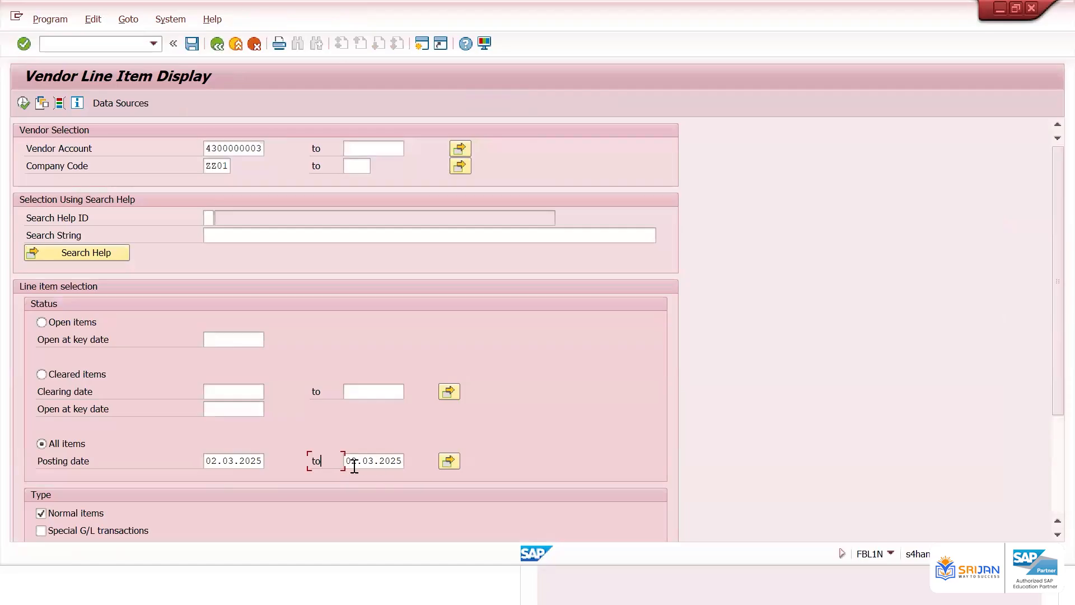
key("Tab")
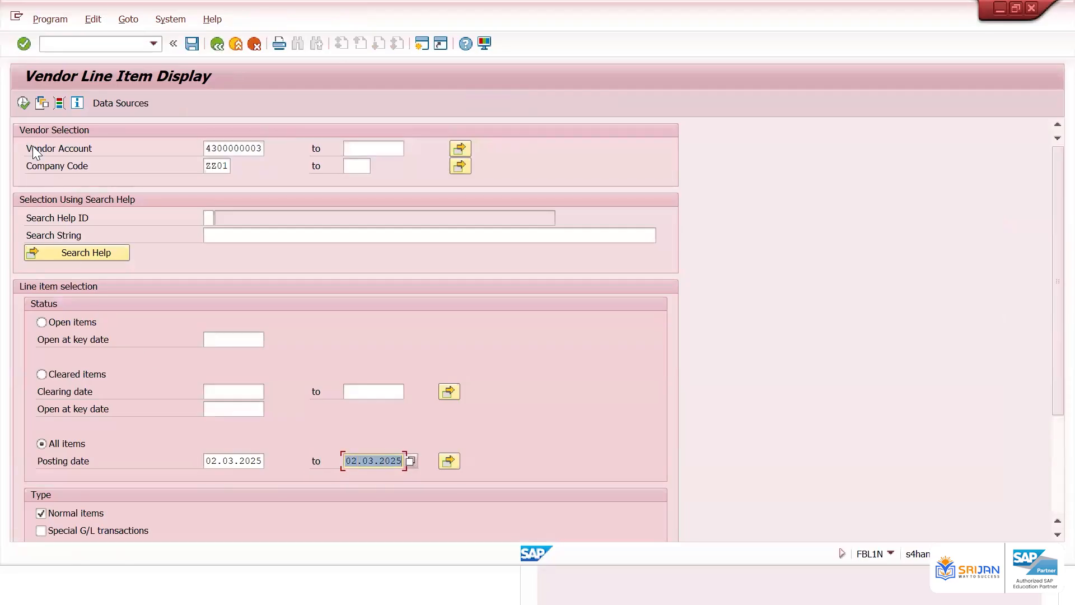
left_click(24, 102)
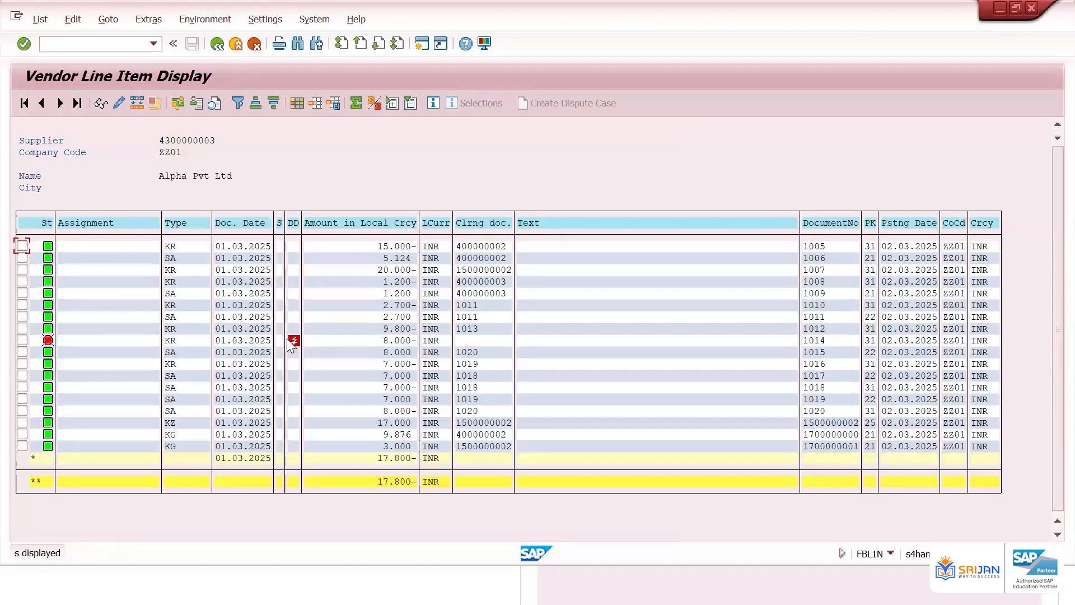
left_click(387, 331)
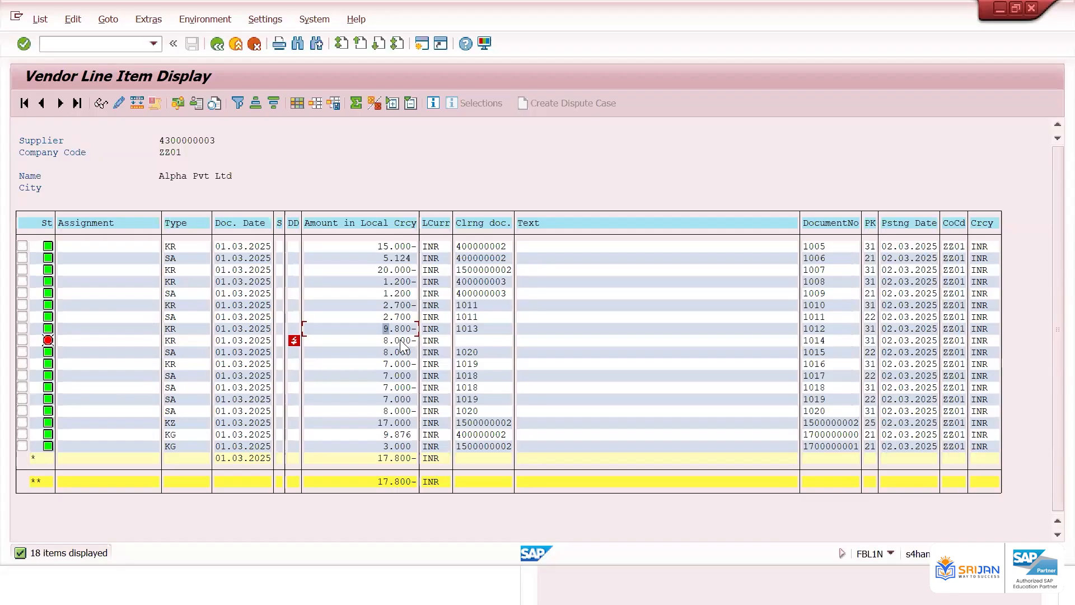
left_click(398, 482)
left_click(408, 329)
left_click(407, 340)
left_click(408, 329)
left_click(219, 44)
Change the upper posting date to 07.03.2025 via the calendar and execute the report again
left_click_drag(53, 462, 129, 464)
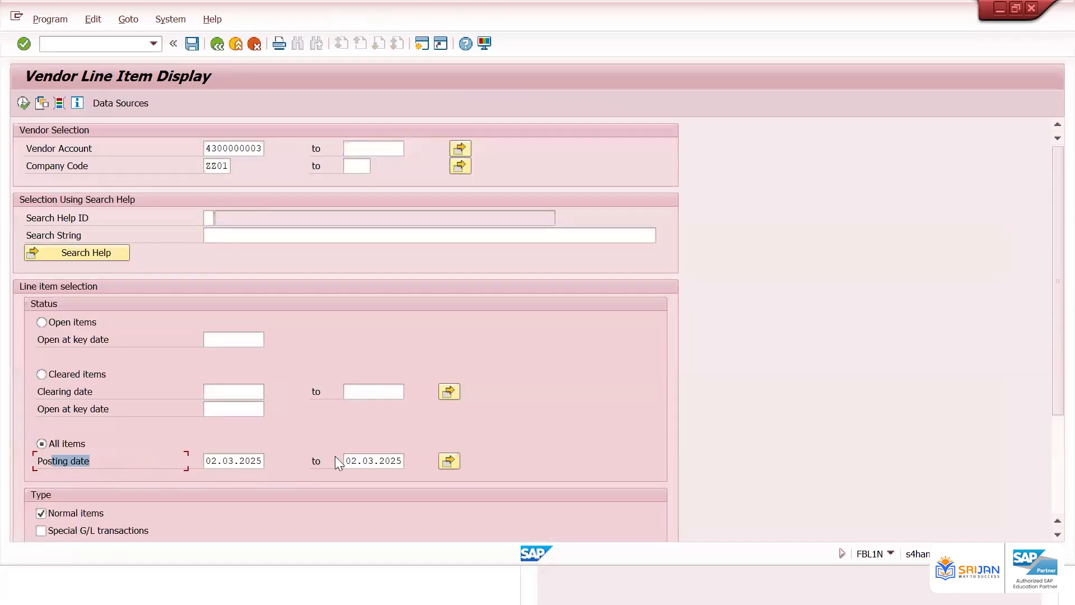
left_click(399, 461)
left_click(410, 461)
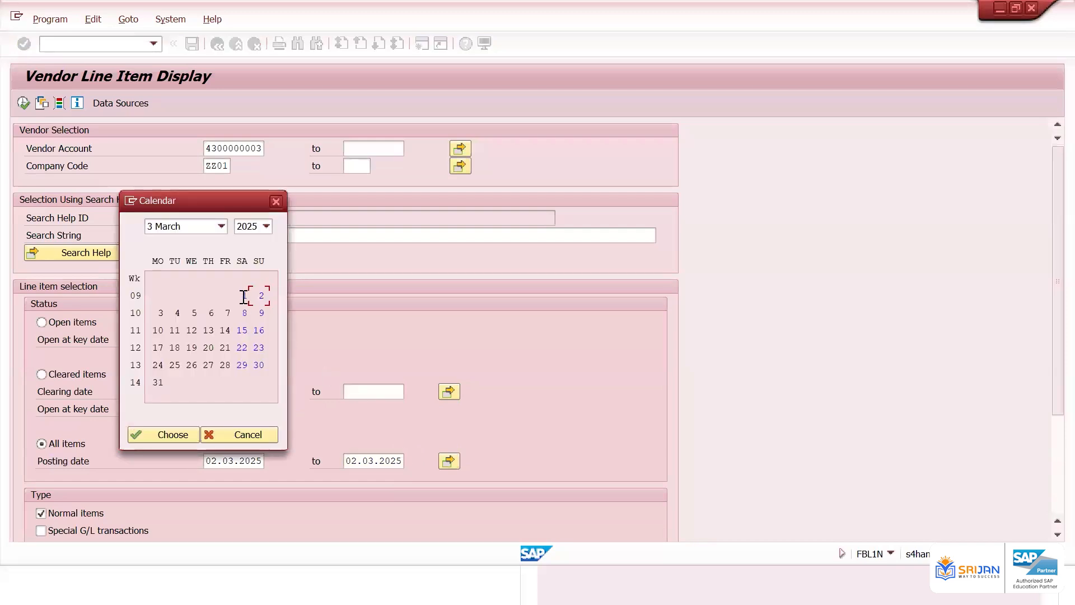
left_click(228, 313)
double_click(227, 312)
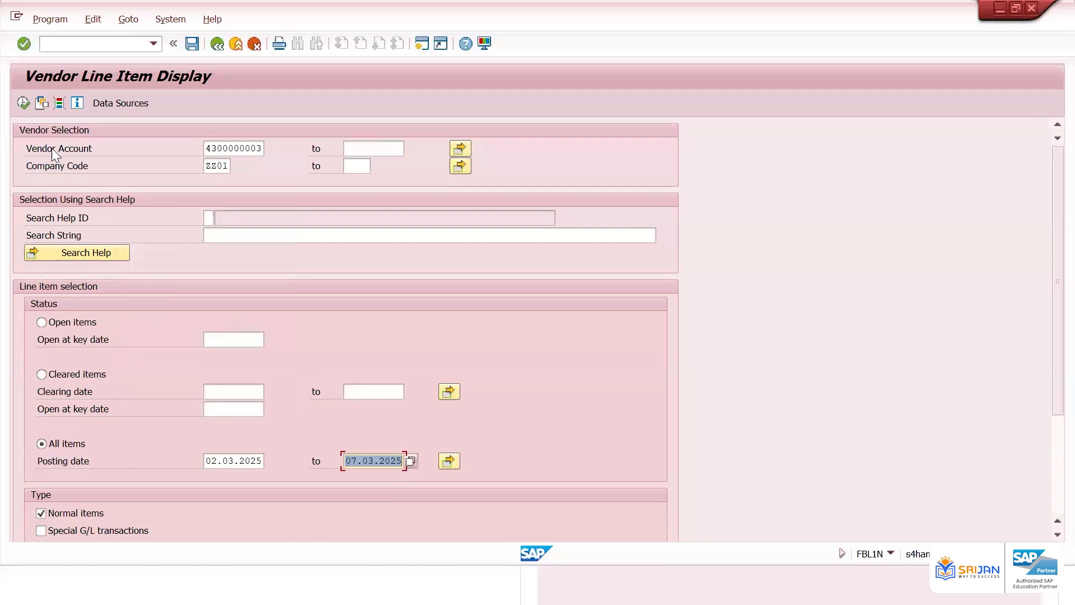
left_click(23, 103)
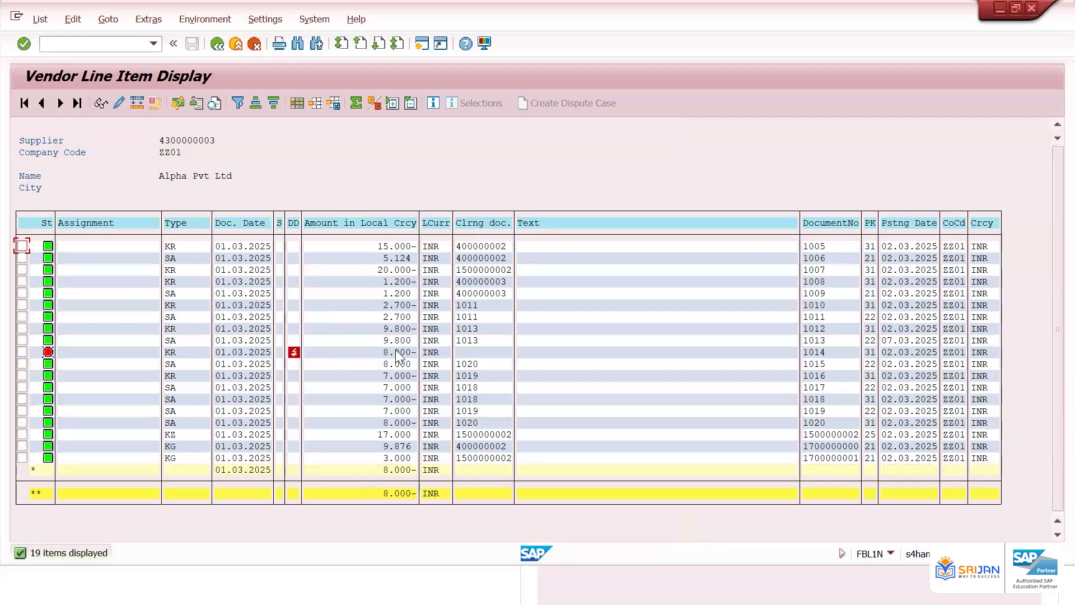
Examine the totals rows and the amounts of documents 1012 to 1015 in the list
left_click(390, 492)
left_click(889, 342)
left_click(409, 339)
left_click(411, 329)
left_click(410, 353)
left_click(218, 46)
left_click(217, 44)
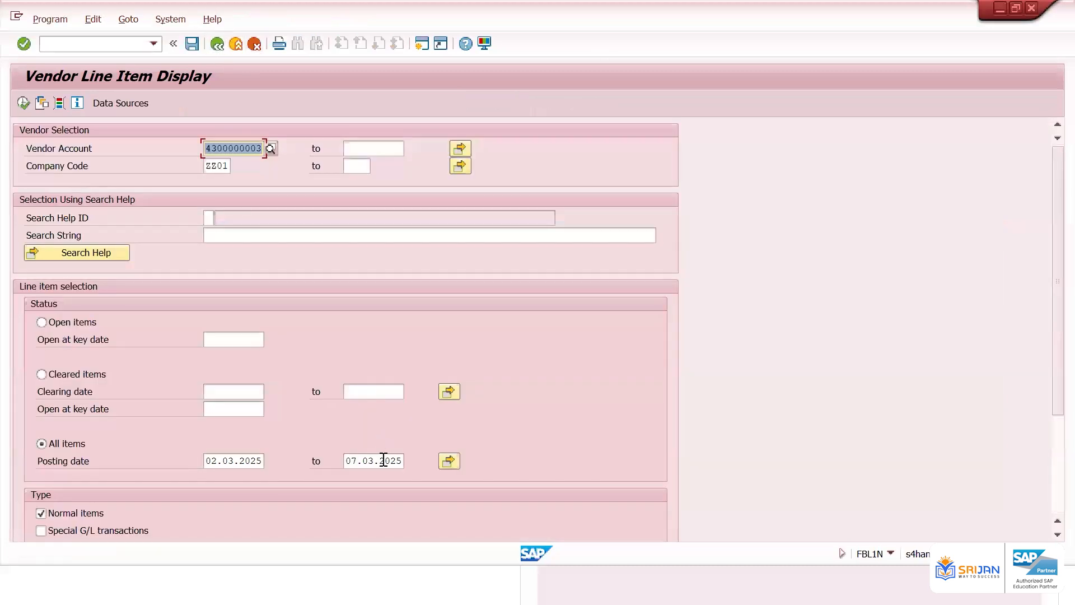
Pick 01.03.2025 as the upper posting date from the field's input history
left_click(383, 460)
double_click(385, 460)
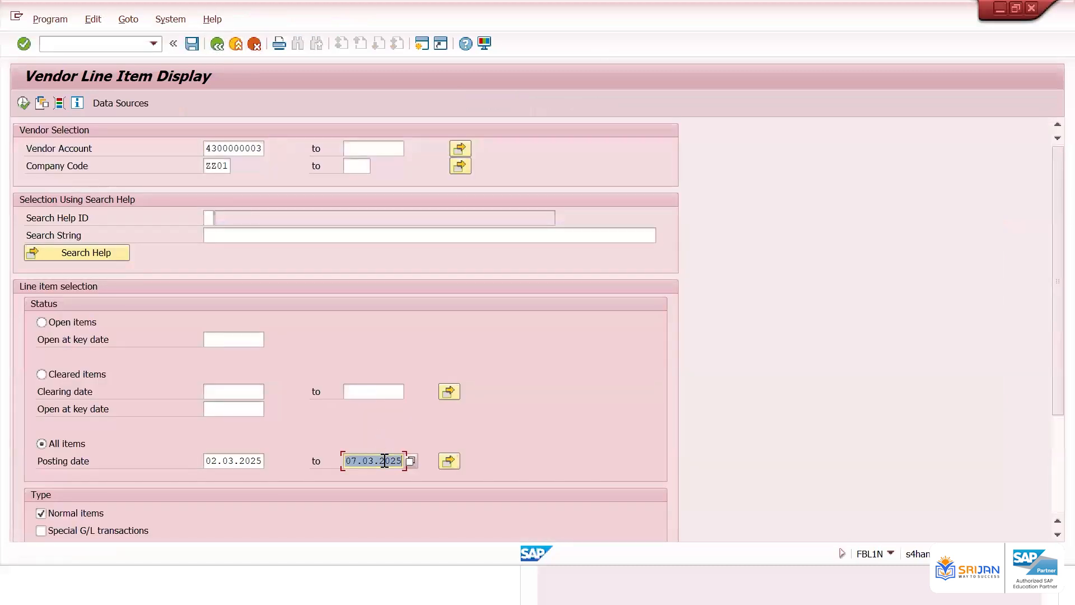
key("BackSpace")
key("Down")
key("Down")
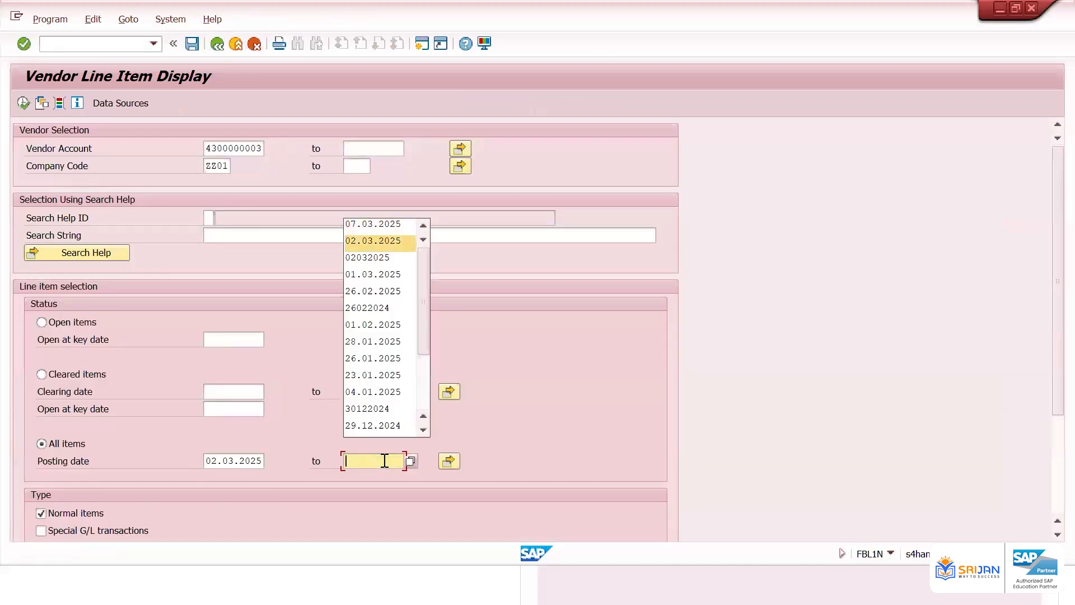
key("Down")
key("Down")
key("Return")
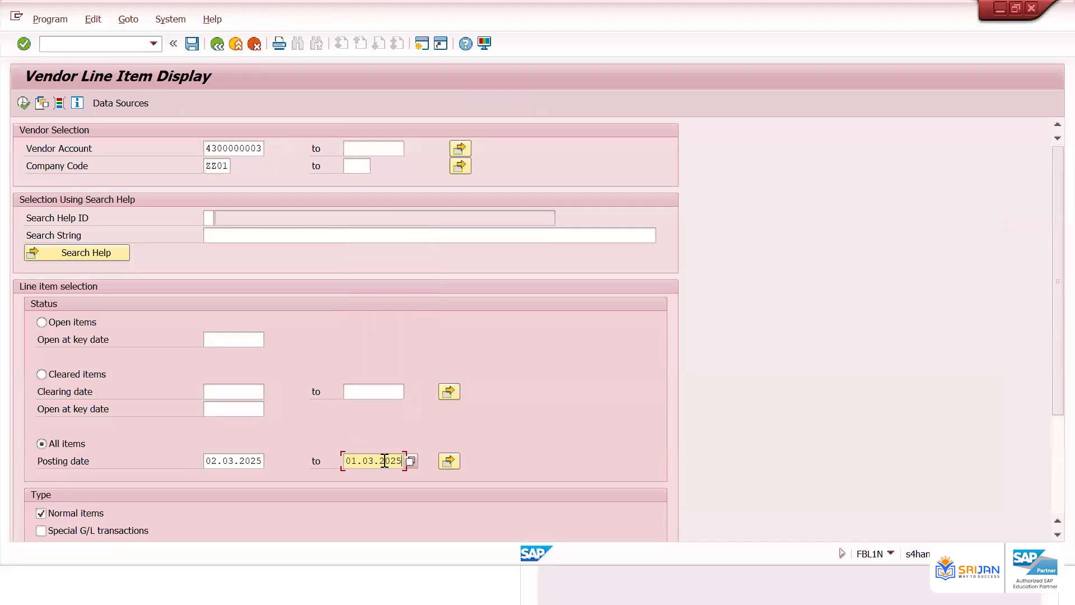
Clear both posting date limits and display all of the vendor's line items
left_click(231, 454)
double_click(231, 455)
key("BackSpace")
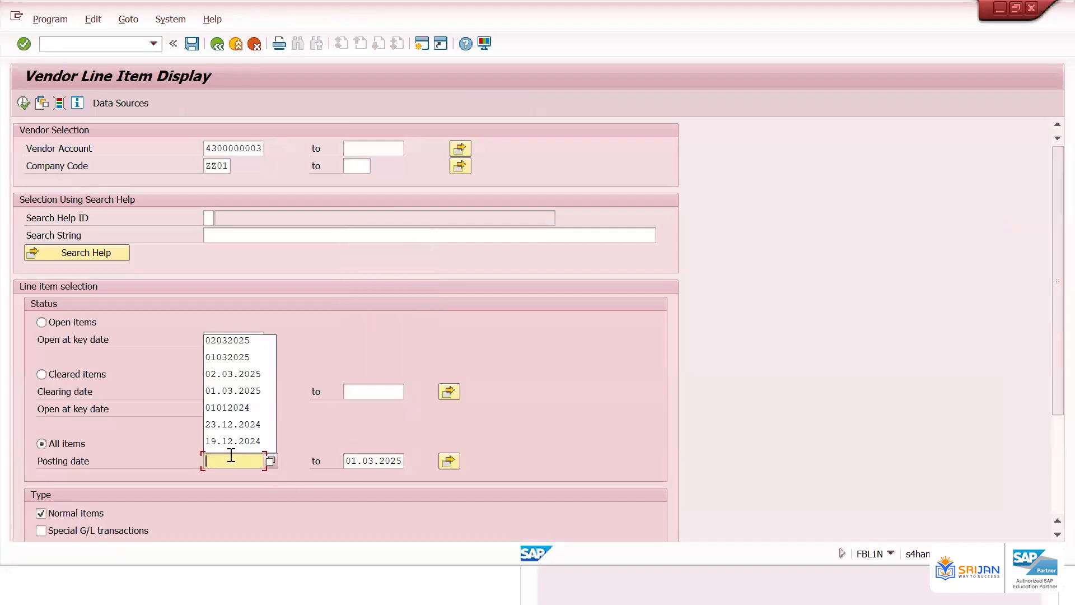
key("Tab")
key("BackSpace")
key("Escape")
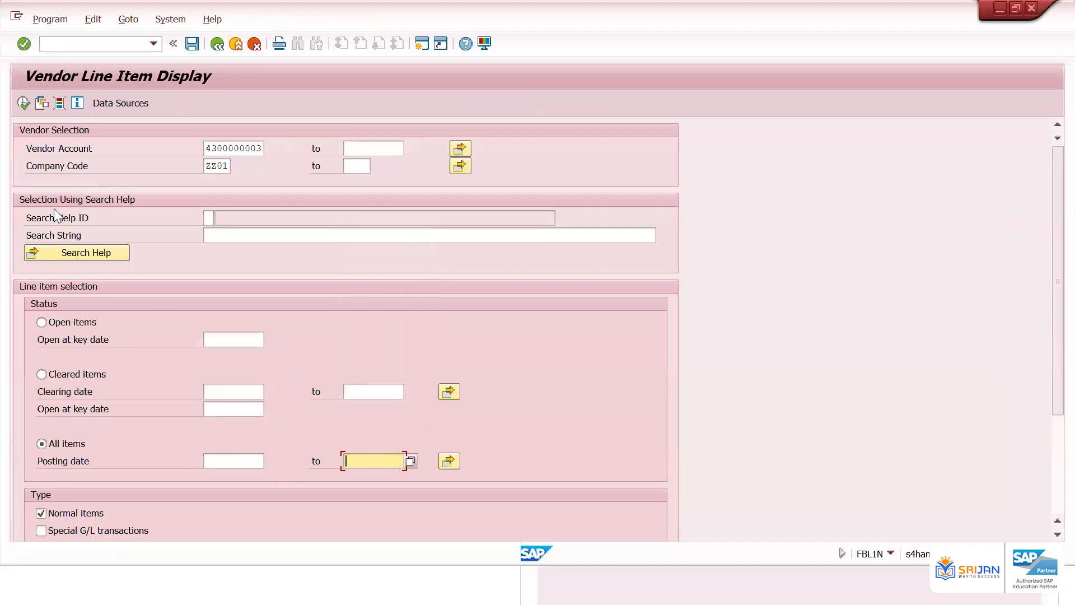
left_click(22, 103)
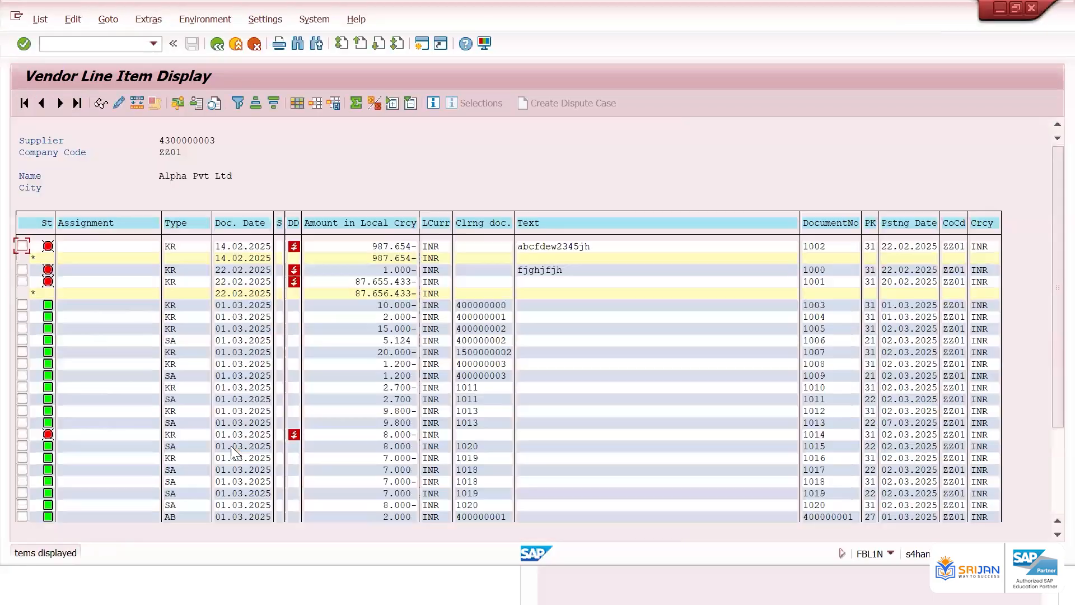
Scroll through the complete item list and examine the subtotal and grand total rows
scroll(448, 422, "down", 4)
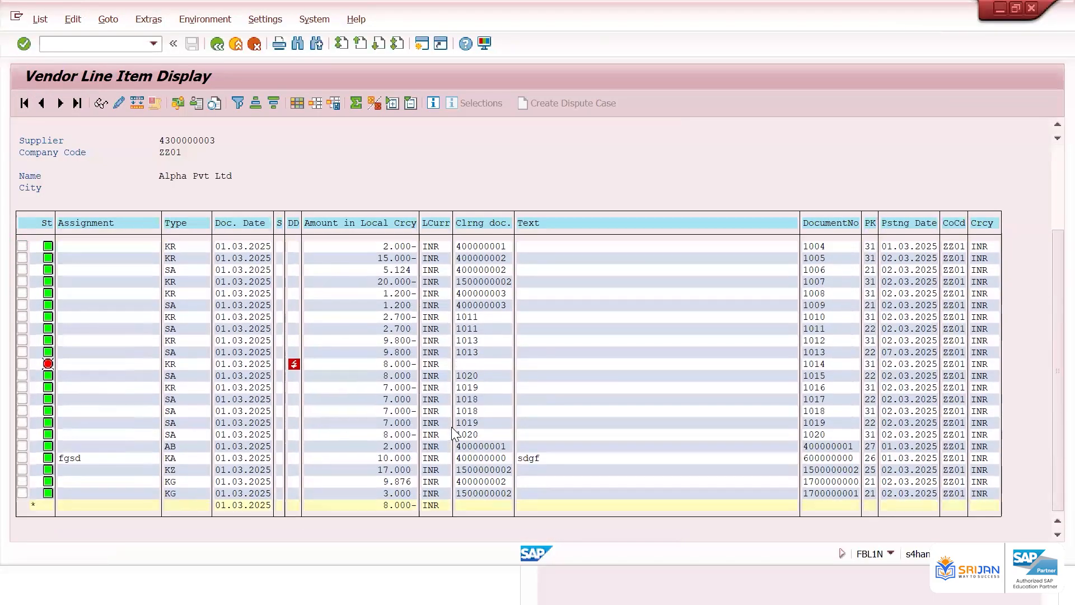
left_click(392, 504)
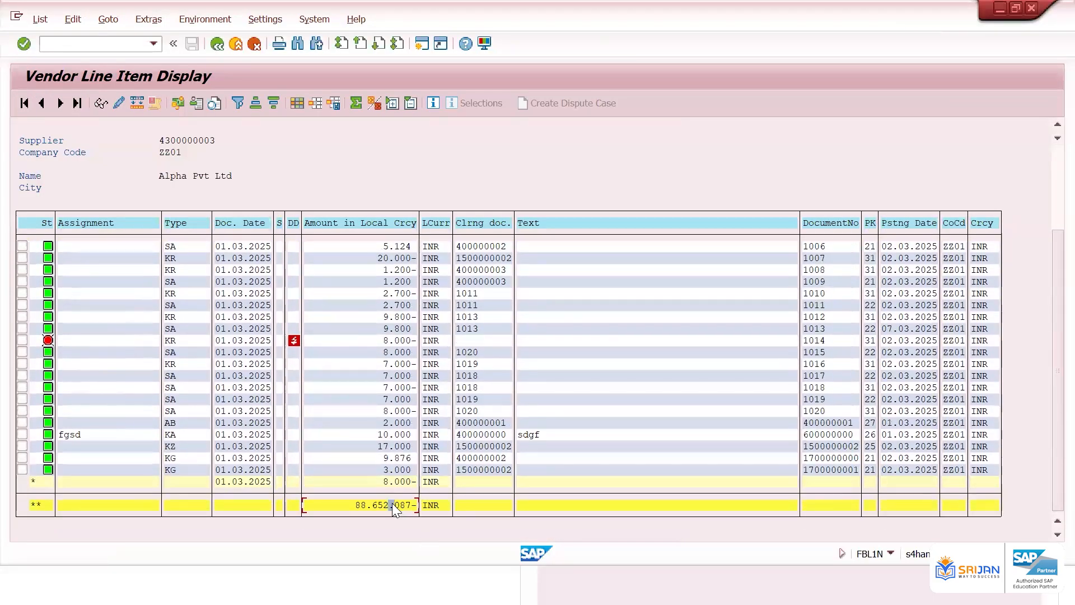
scroll(392, 503, "up", 2)
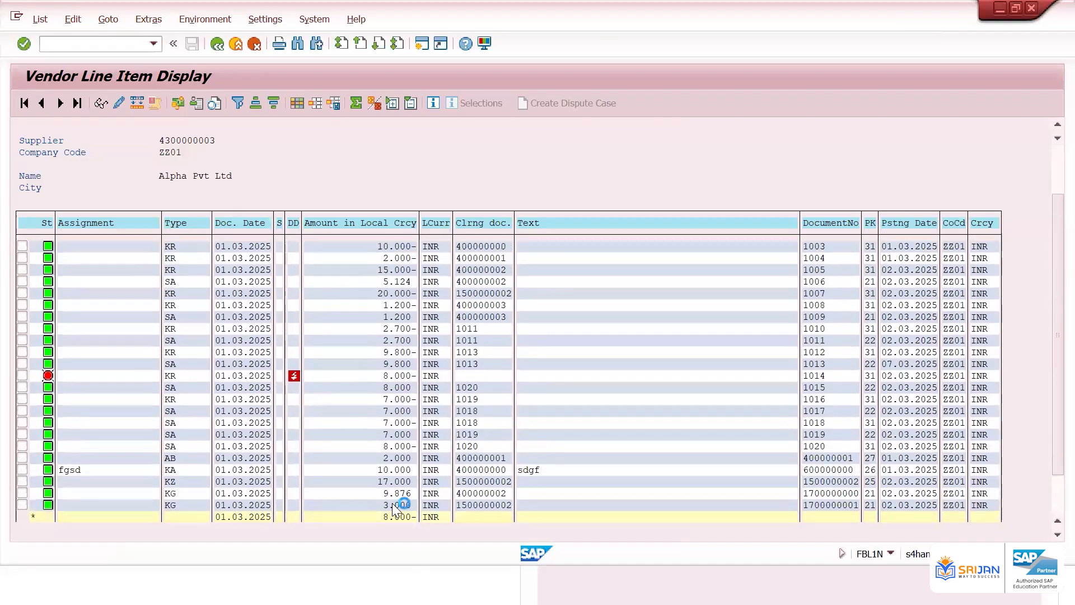
scroll(393, 506, "up", 2)
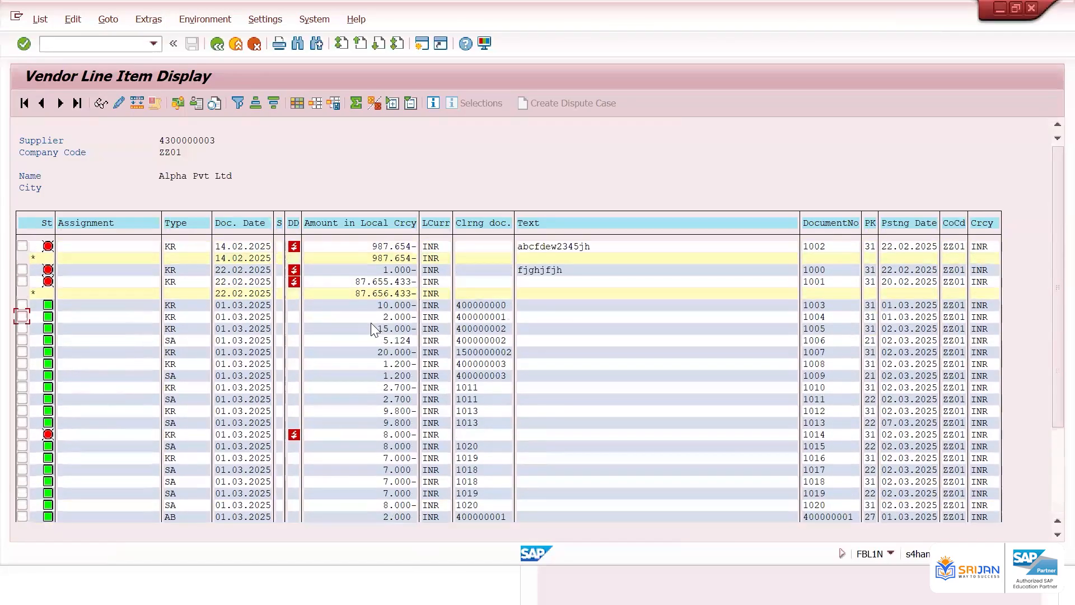
left_click(381, 246)
left_click(385, 258)
left_click(390, 282)
left_click(218, 44)
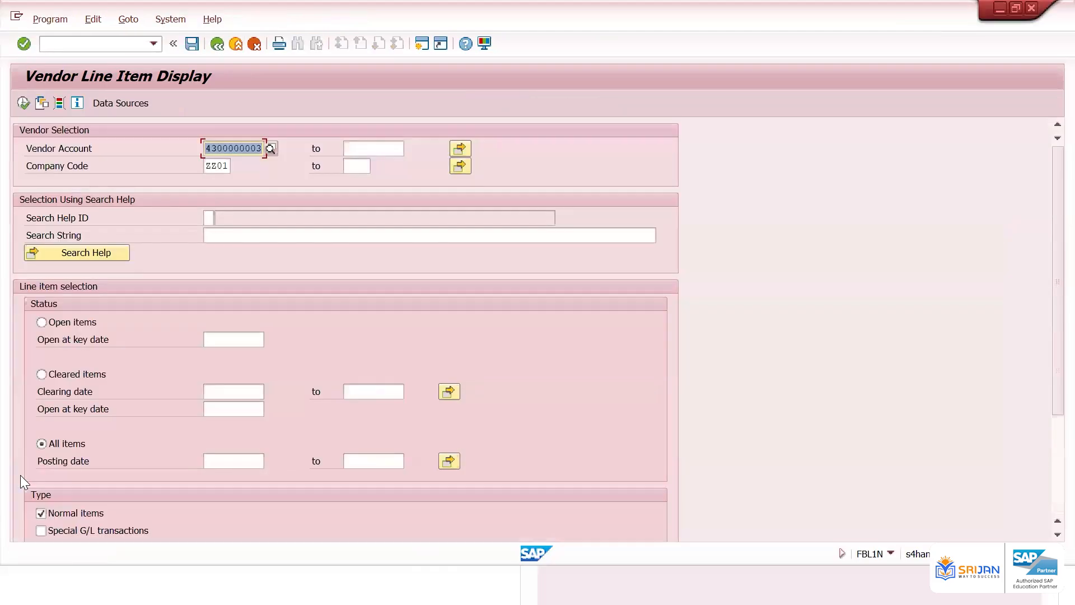
Include special G/L transactions in the selection and execute the report
left_click(45, 530)
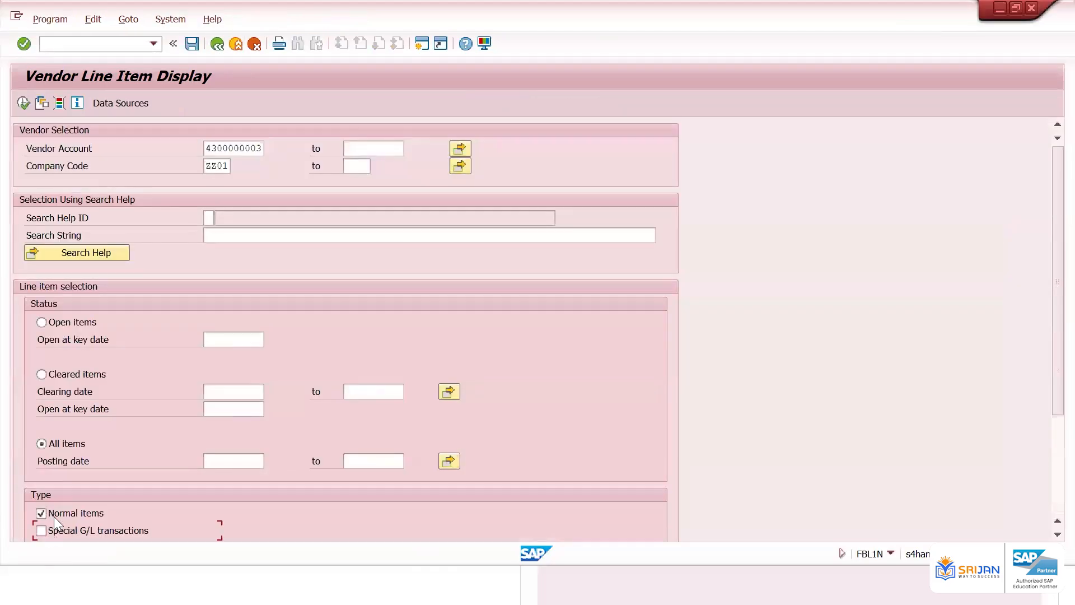
left_click(23, 103)
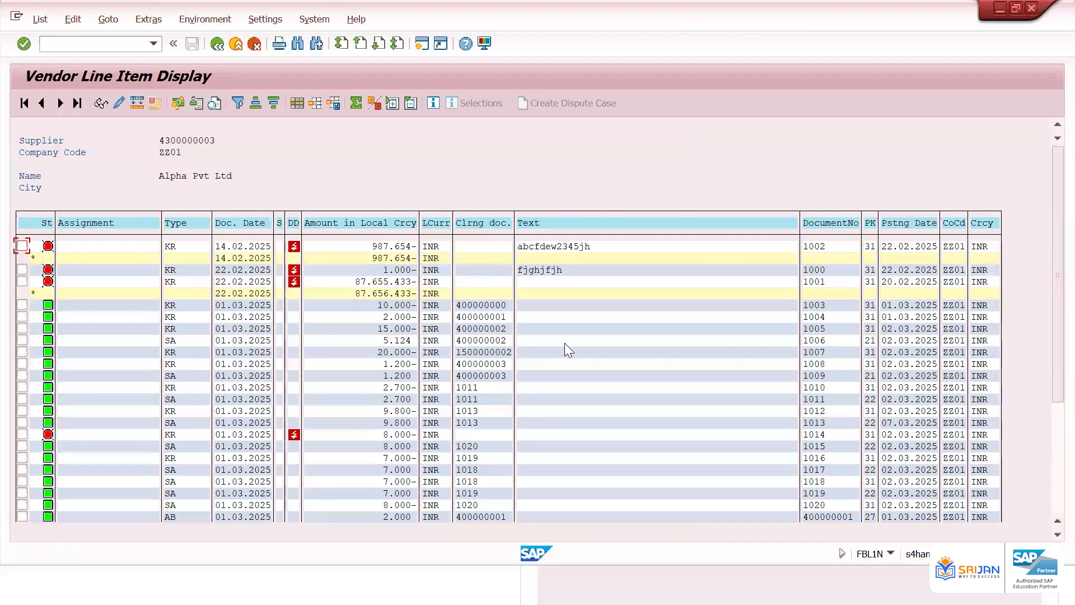